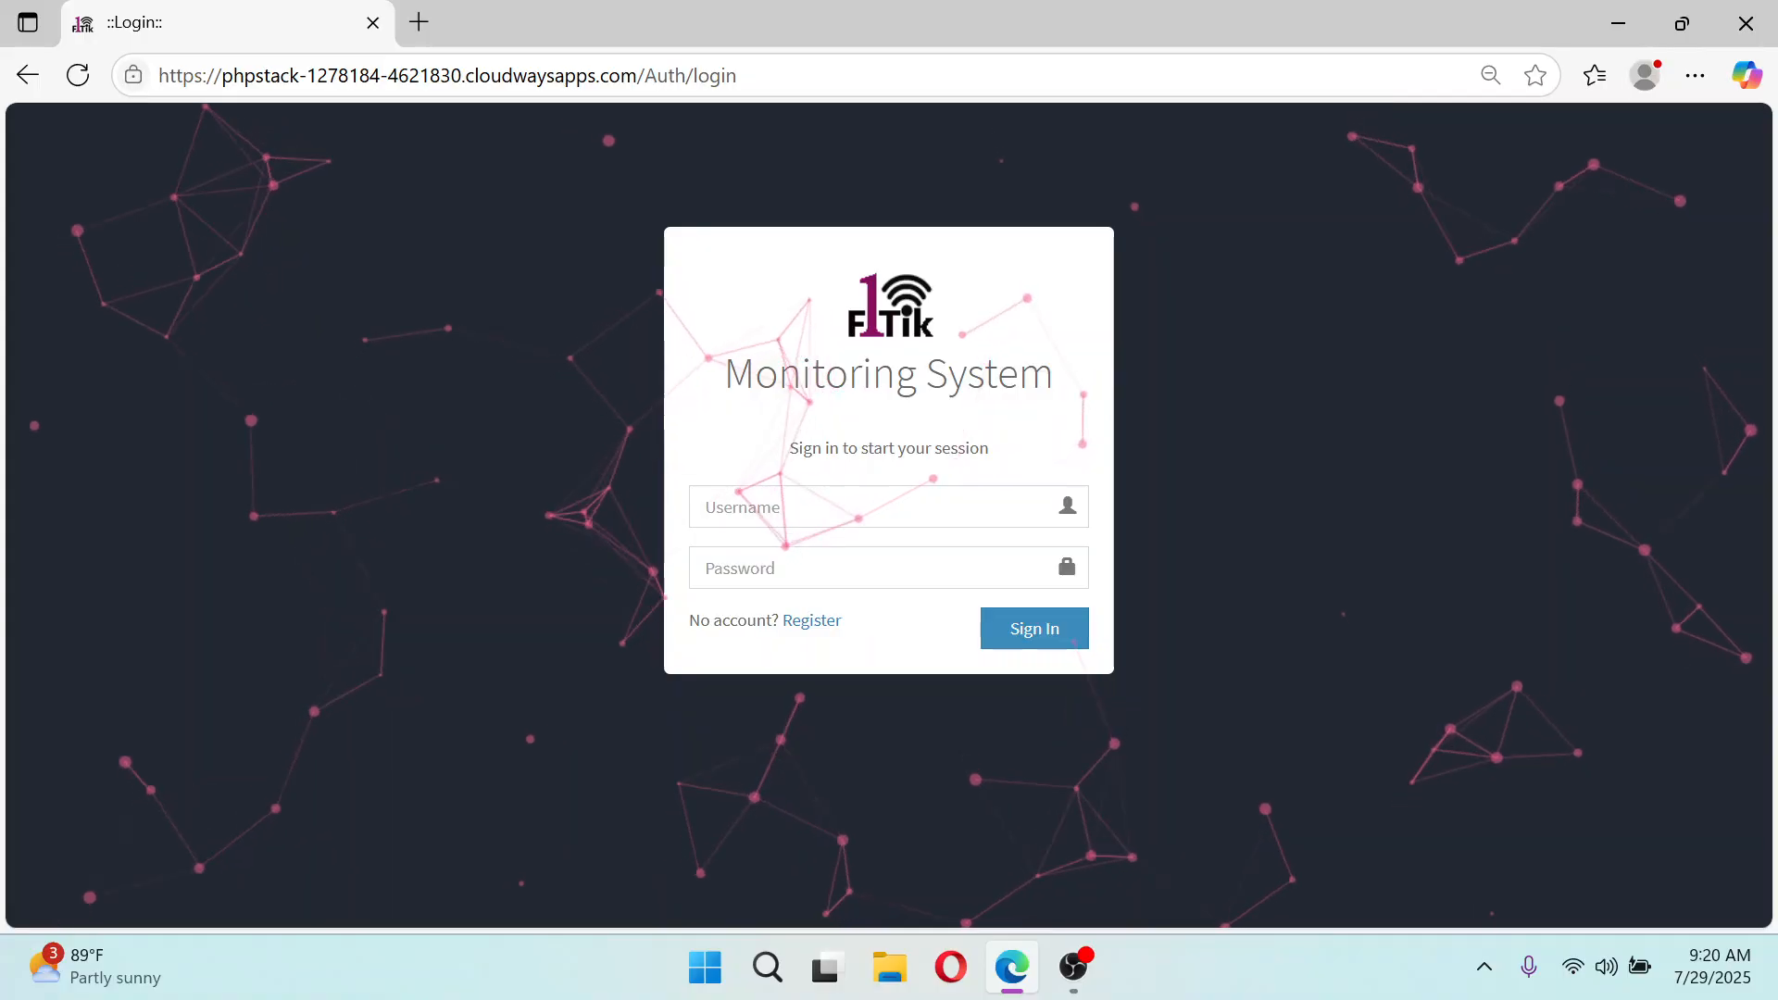
Move between the username and password fields of the sign-in form
left_click(870, 506)
left_click(871, 567)
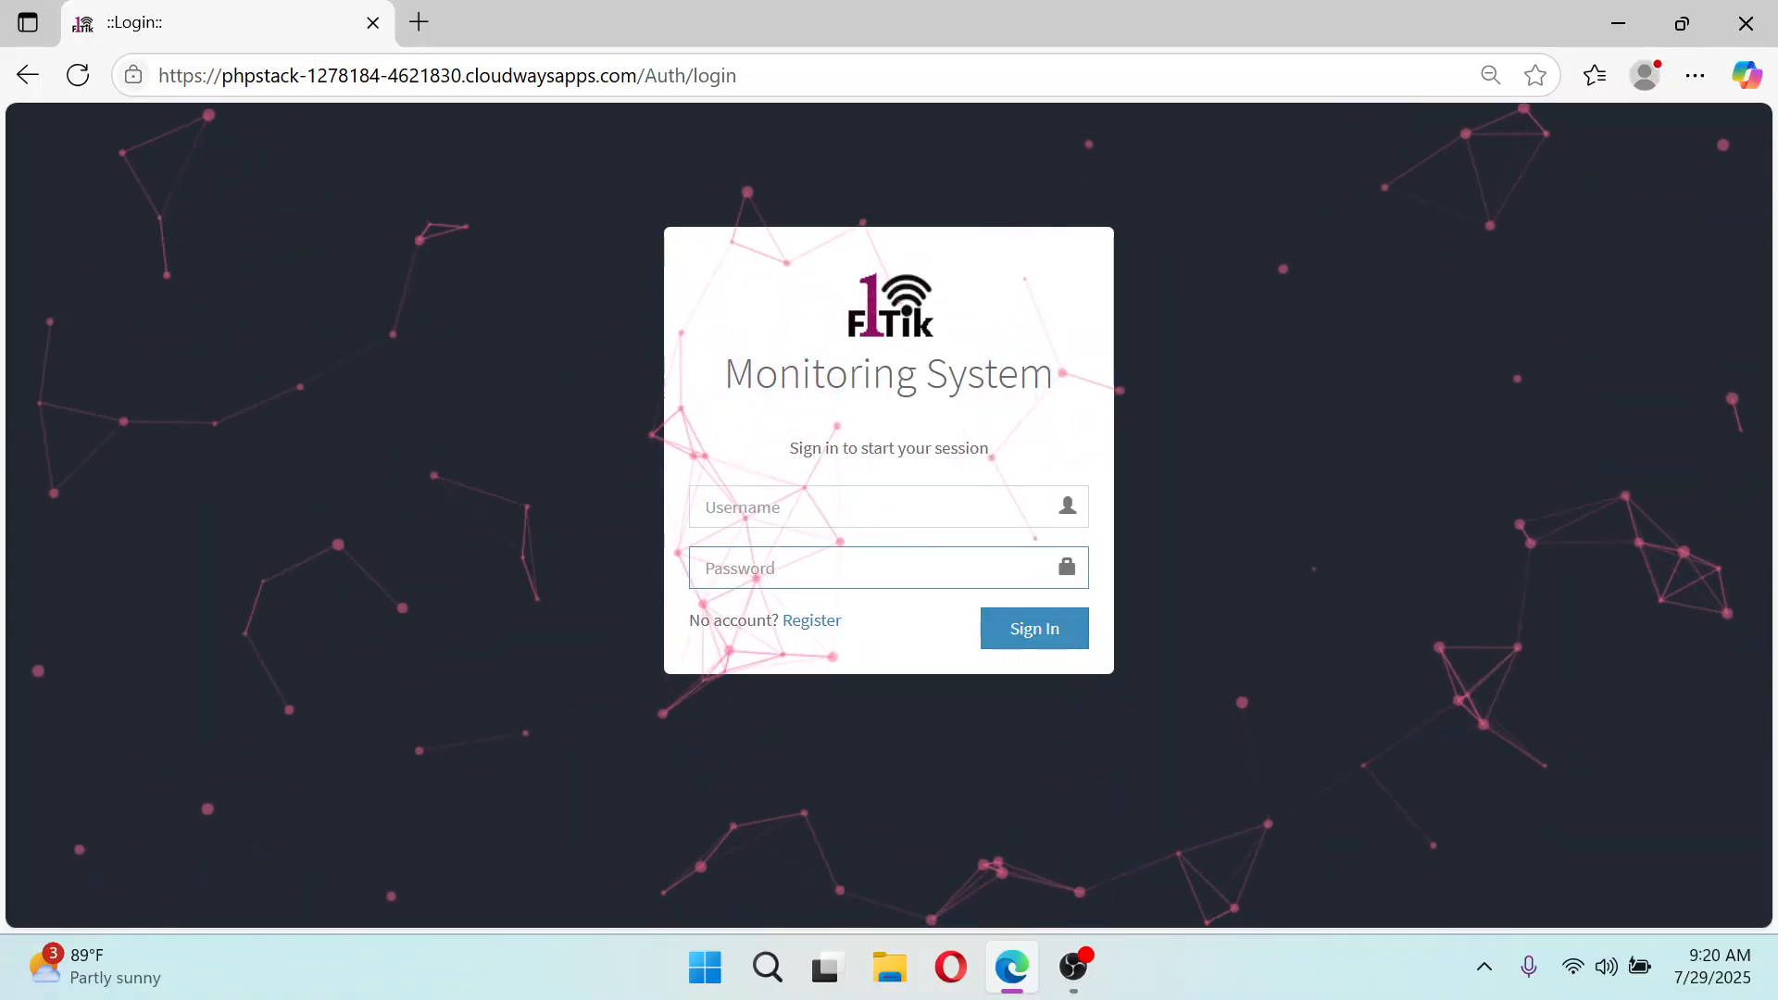
left_click(870, 507)
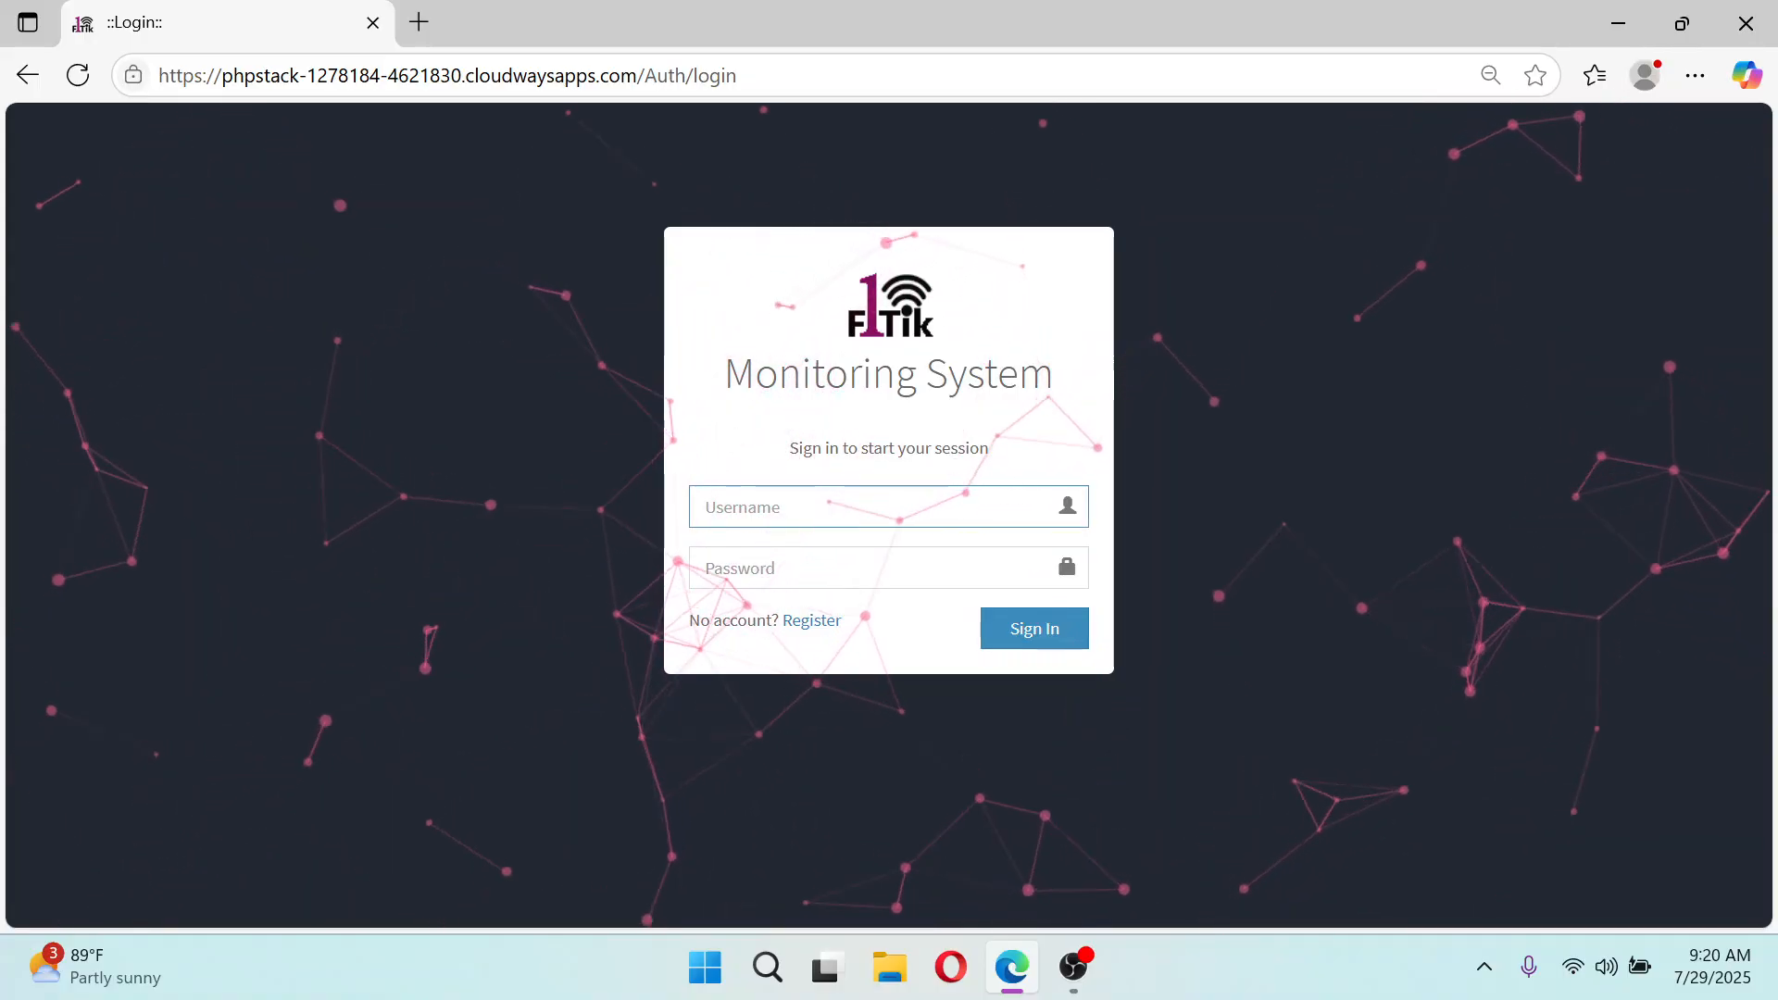
key("Return")
key("Tab")
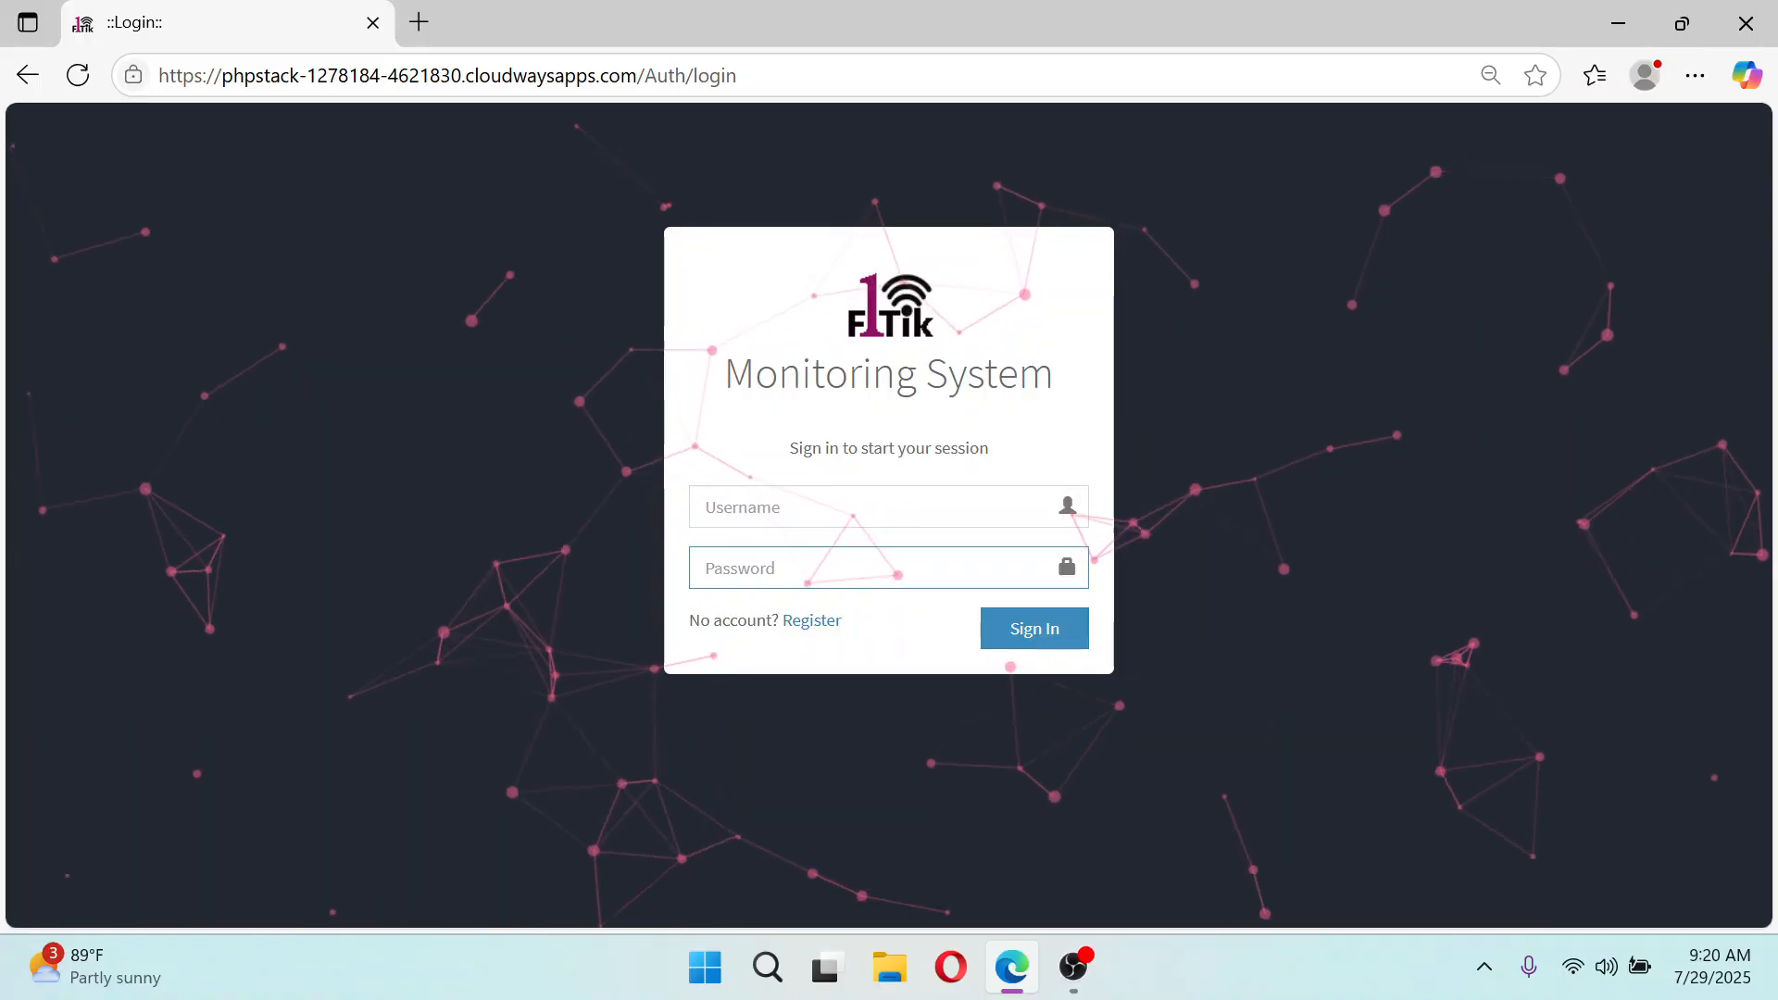
left_click(871, 507)
left_click(870, 568)
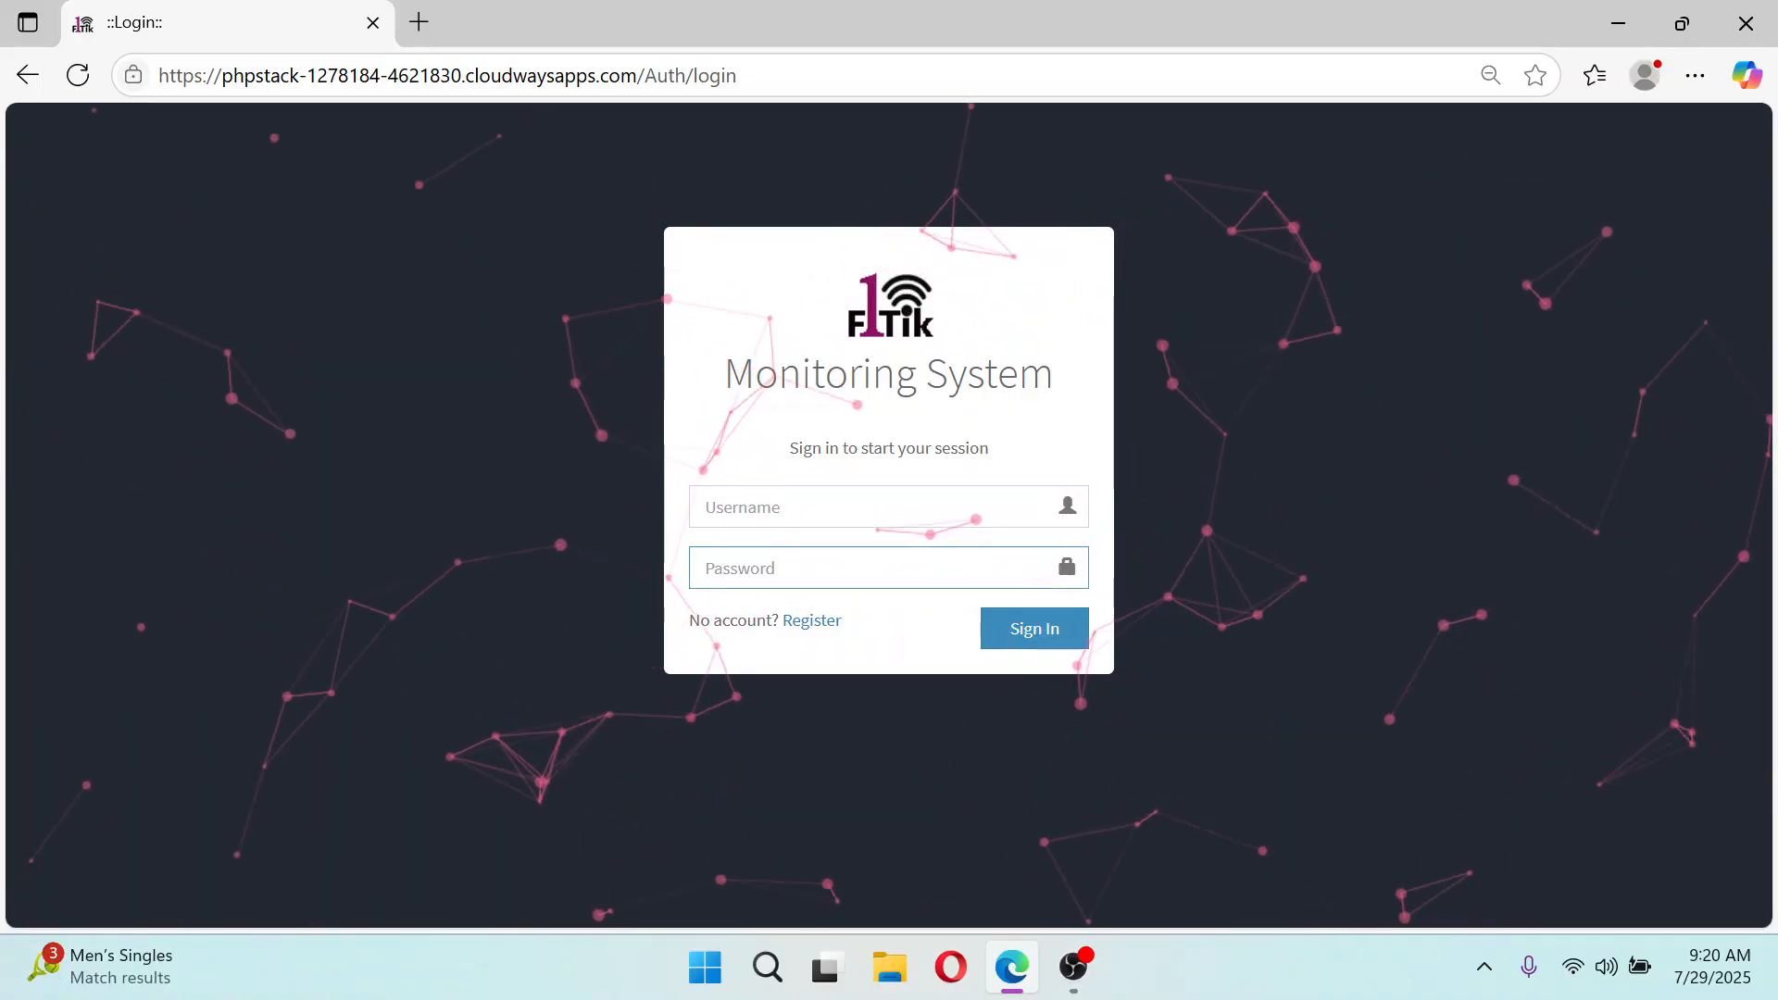
left_click(707, 506)
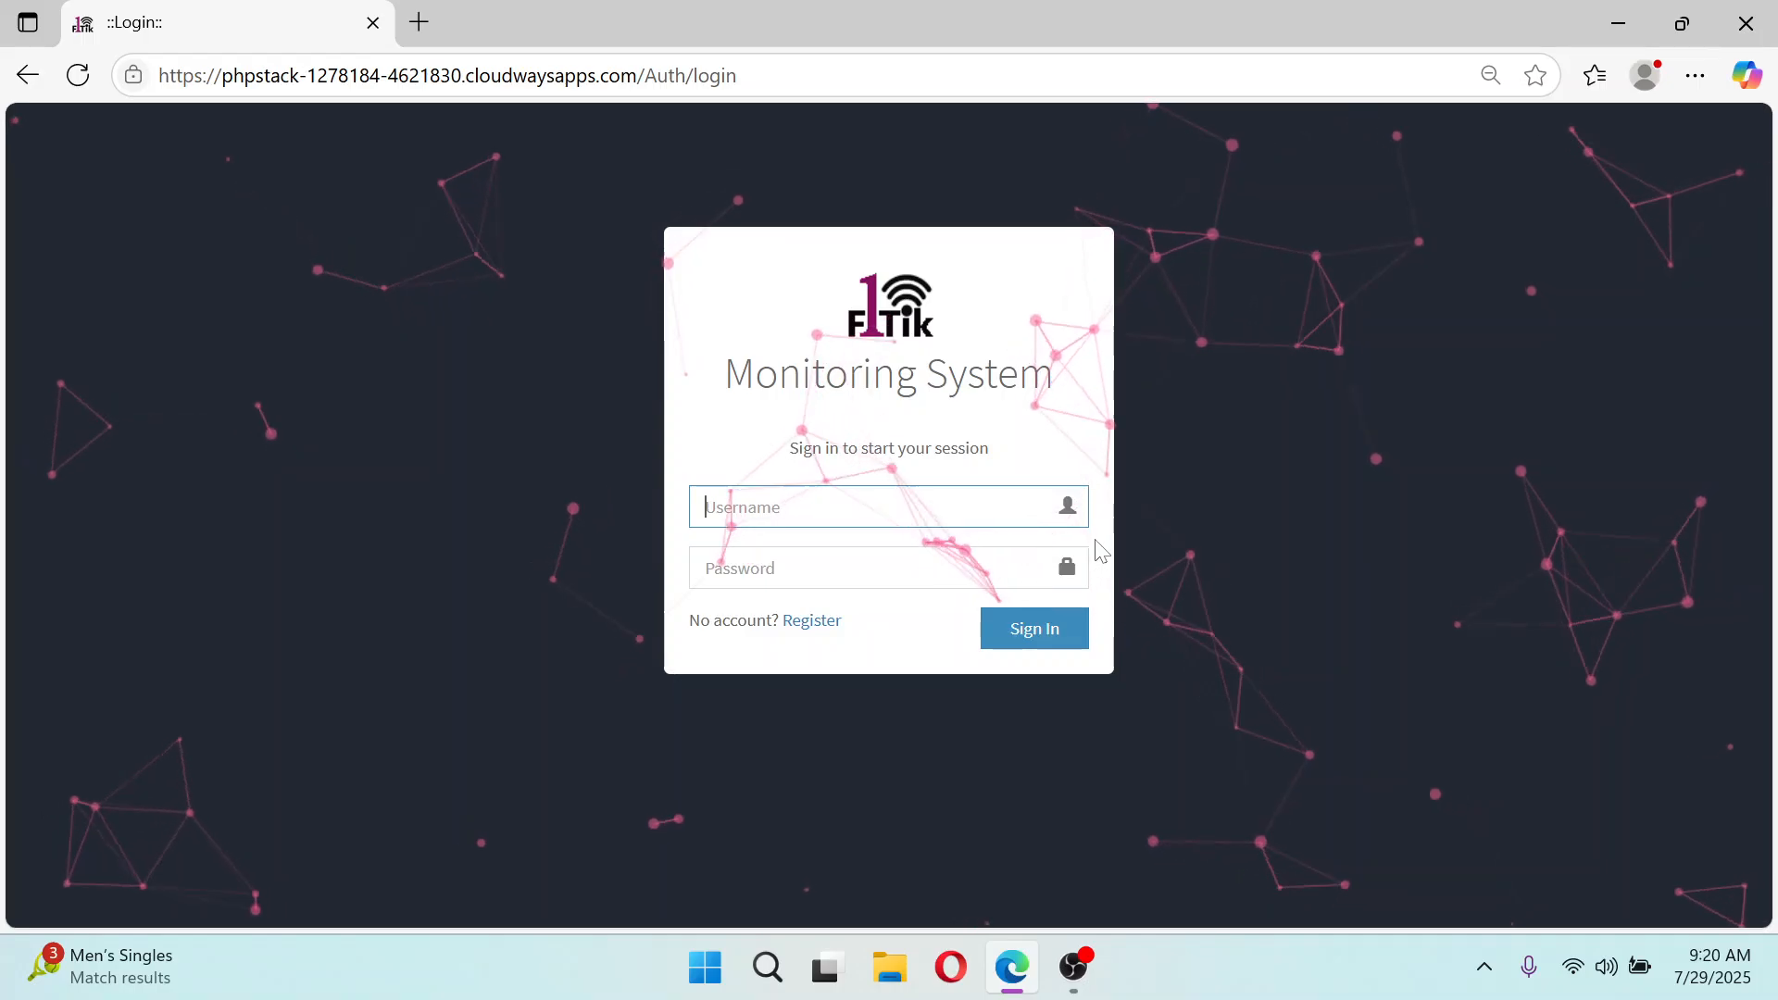
key("Return")
key("Tab")
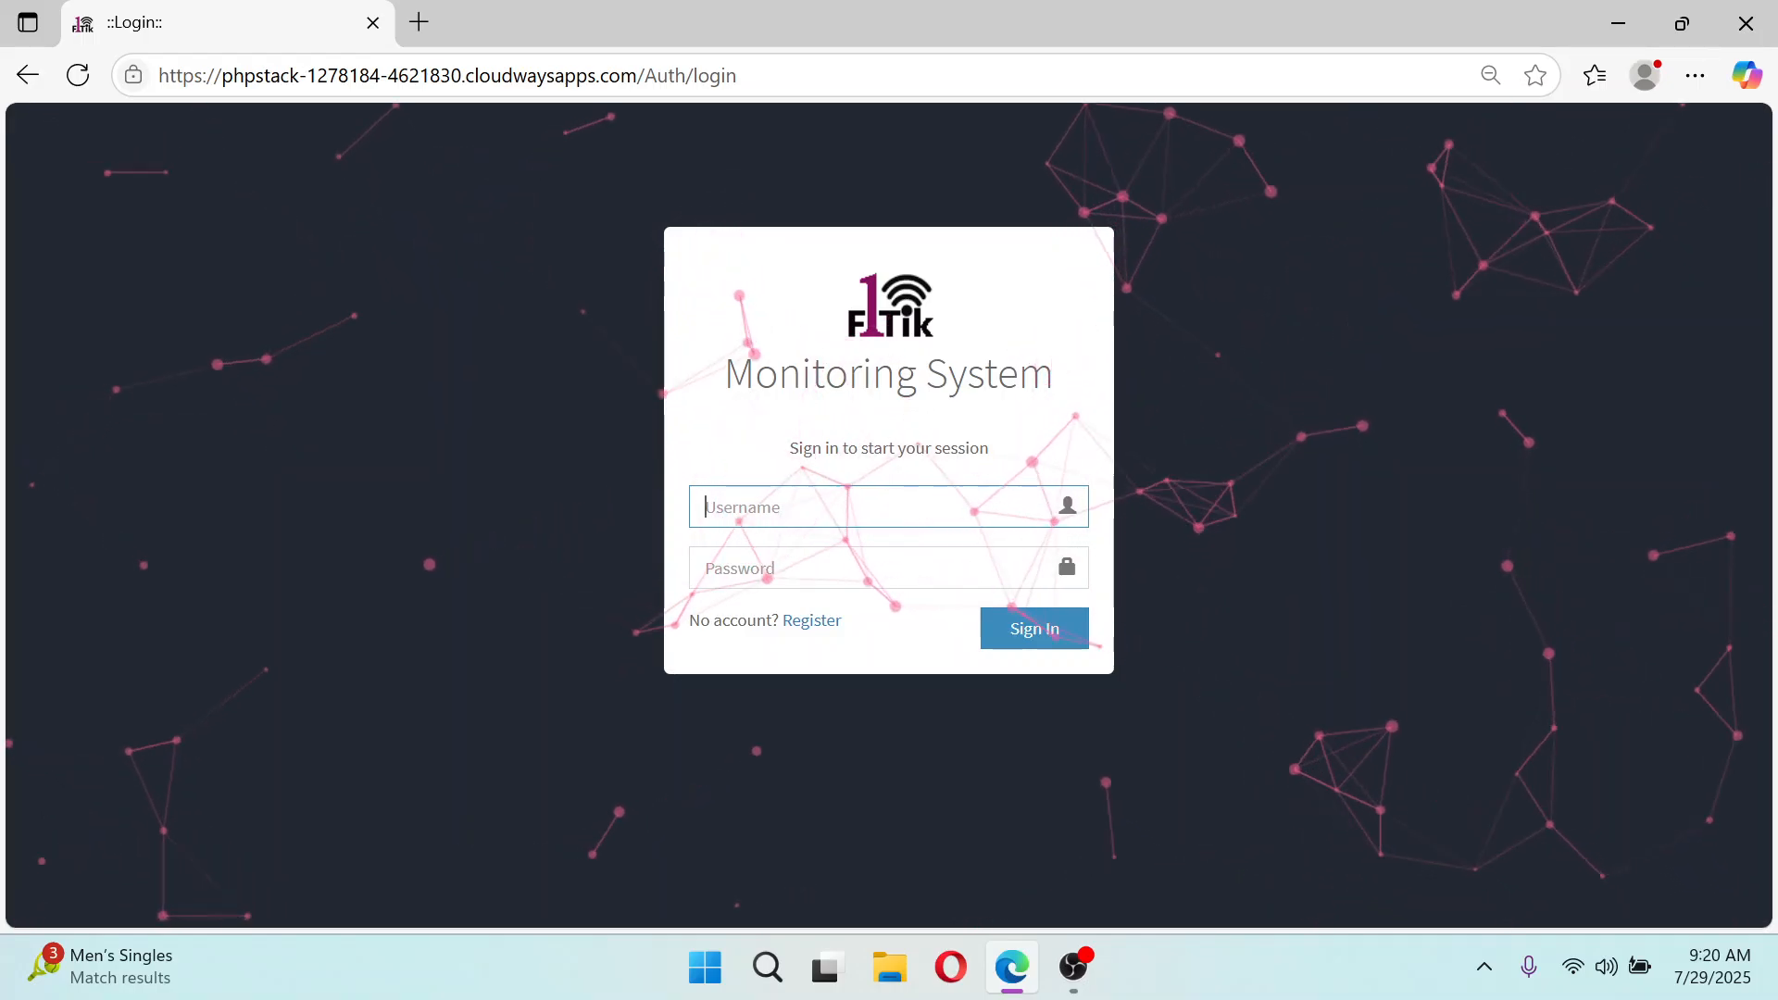
left_click(870, 506)
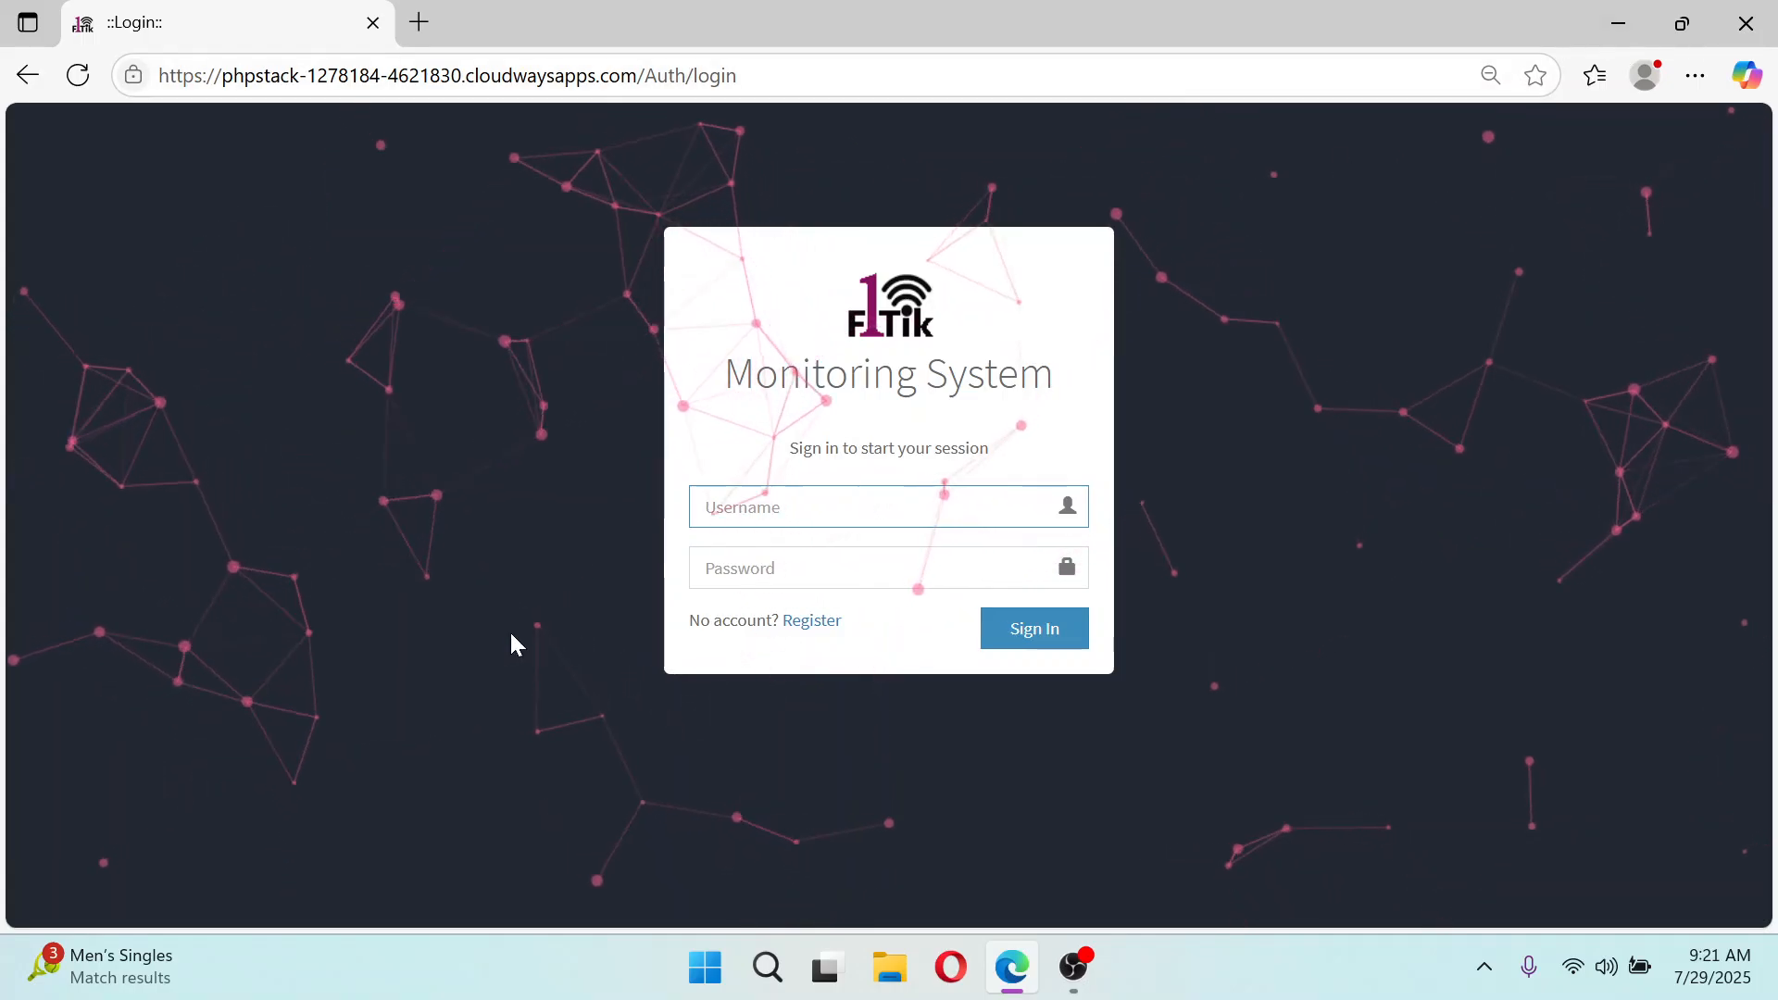
Try a username, then browse the registration page and return to sign-in
type("b")
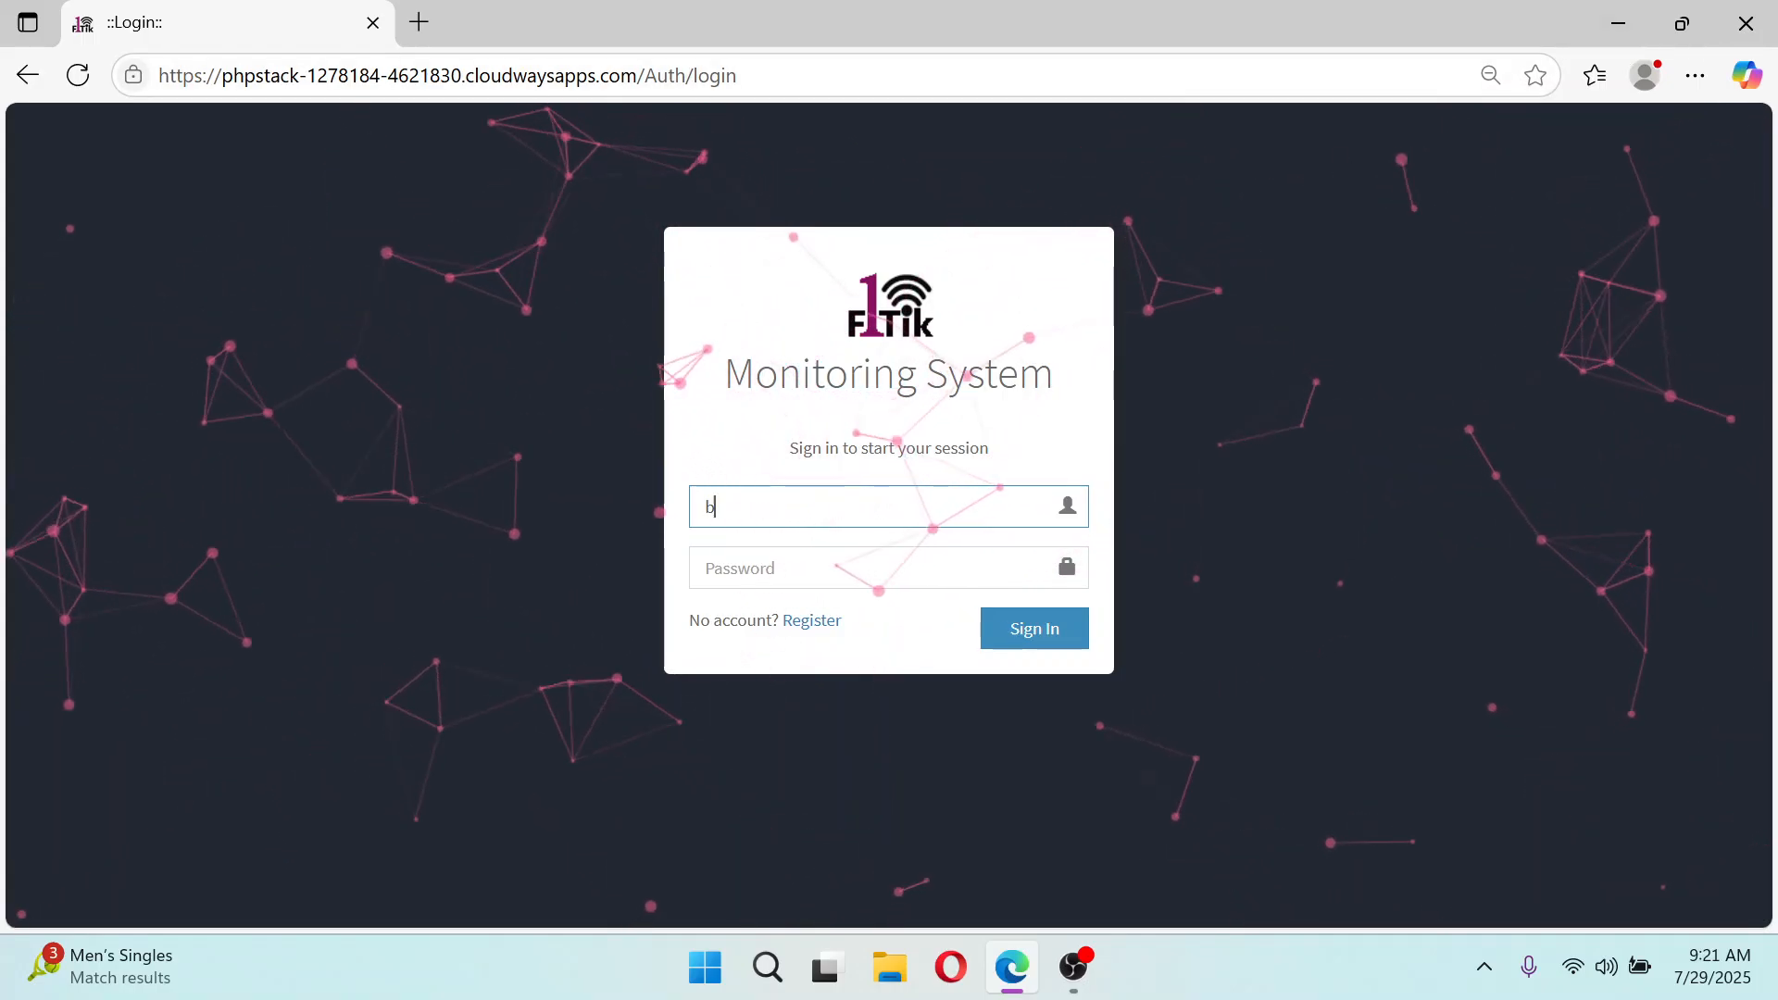
type("uage")
key("BackSpace")
key("BackSpace")
key("BackSpace")
key("BackSpace")
key("BackSpace")
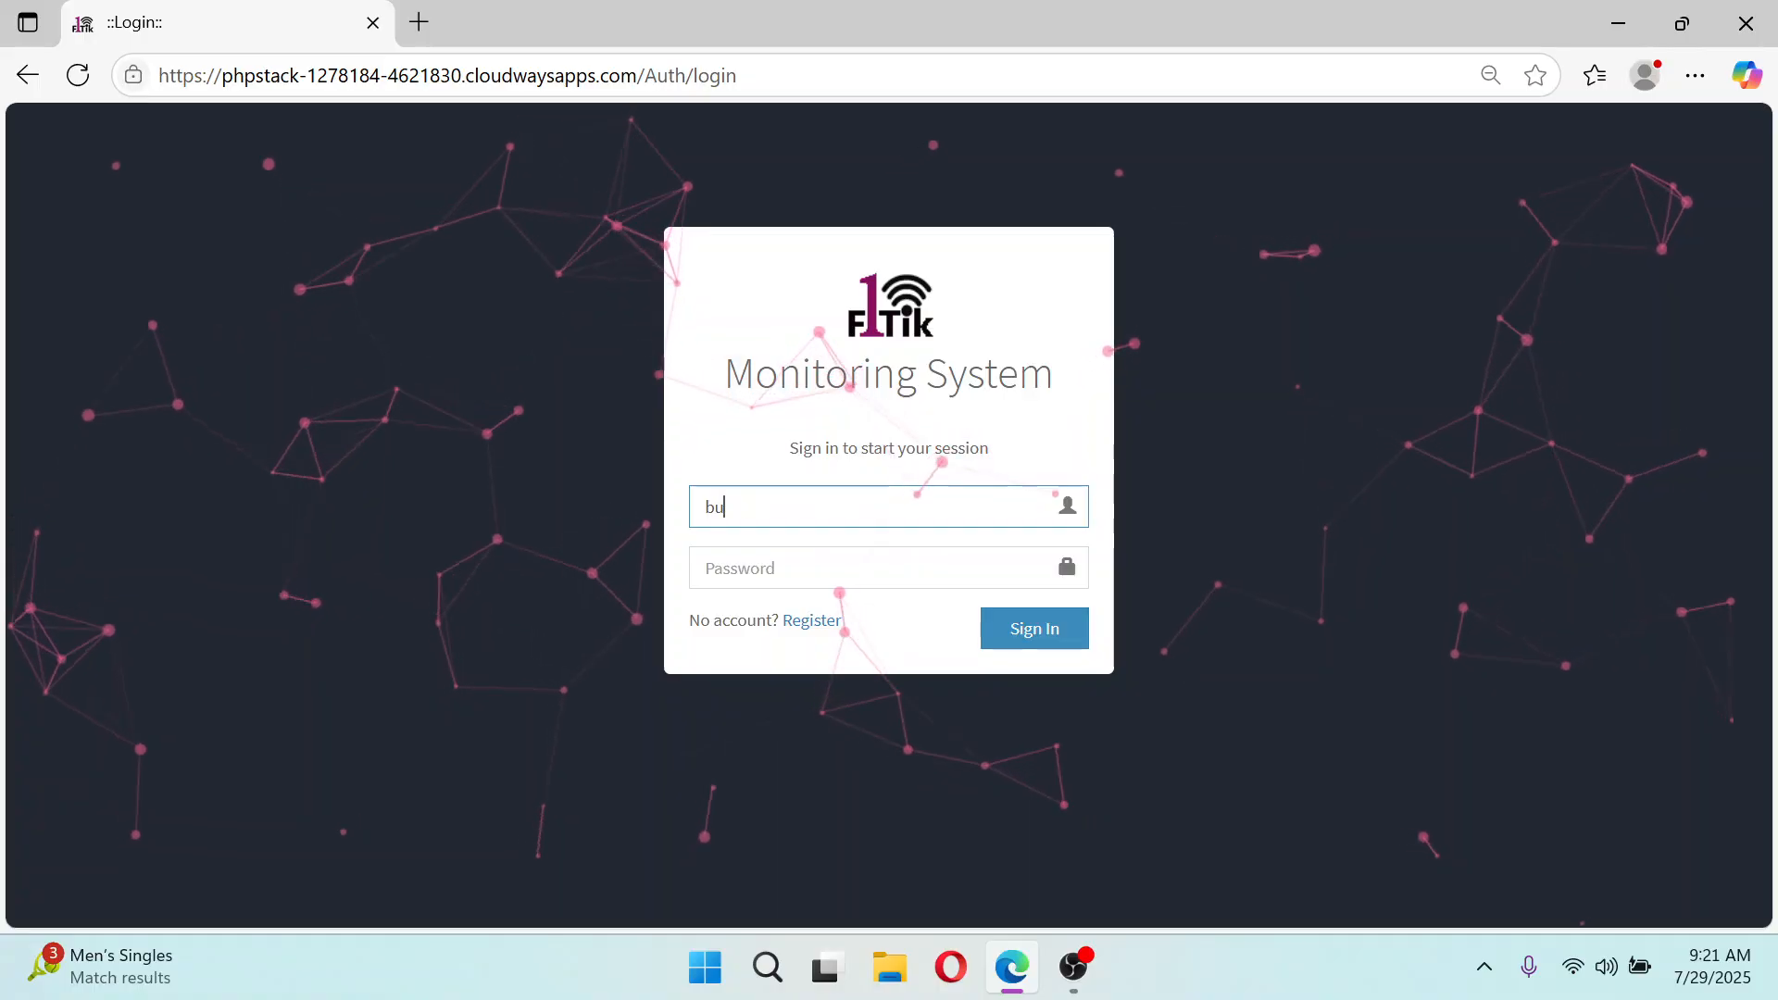
left_click(781, 687)
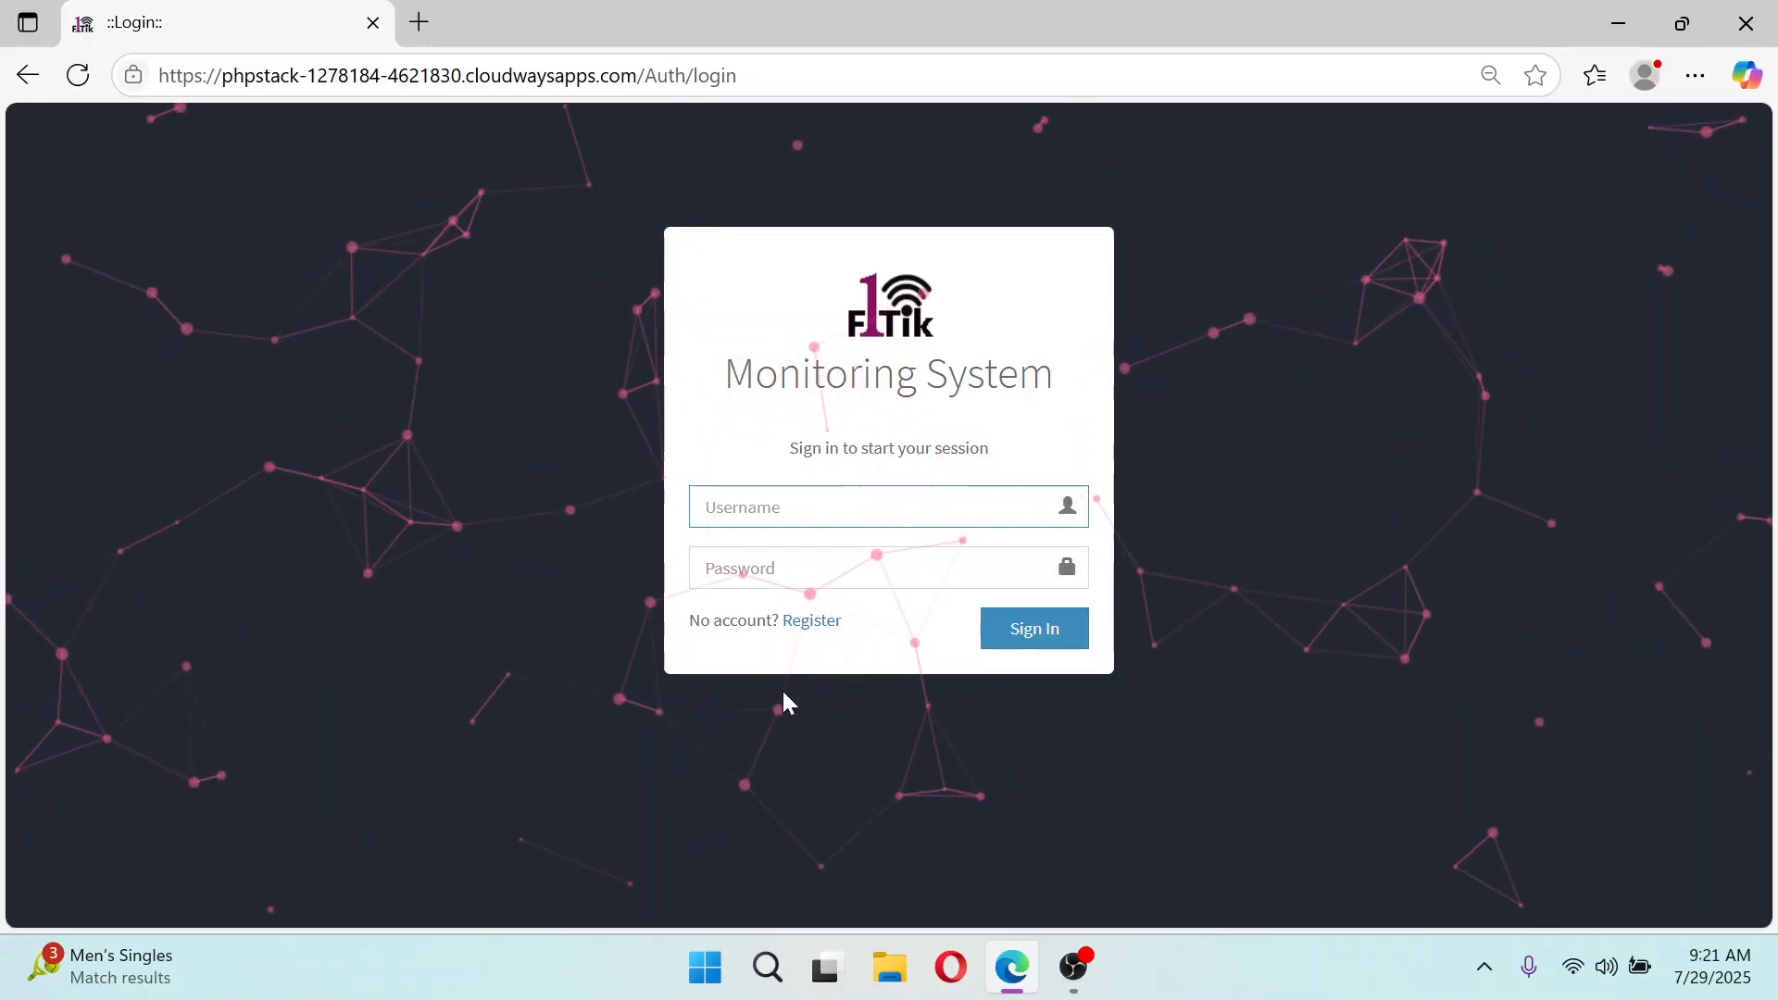
left_click(811, 621)
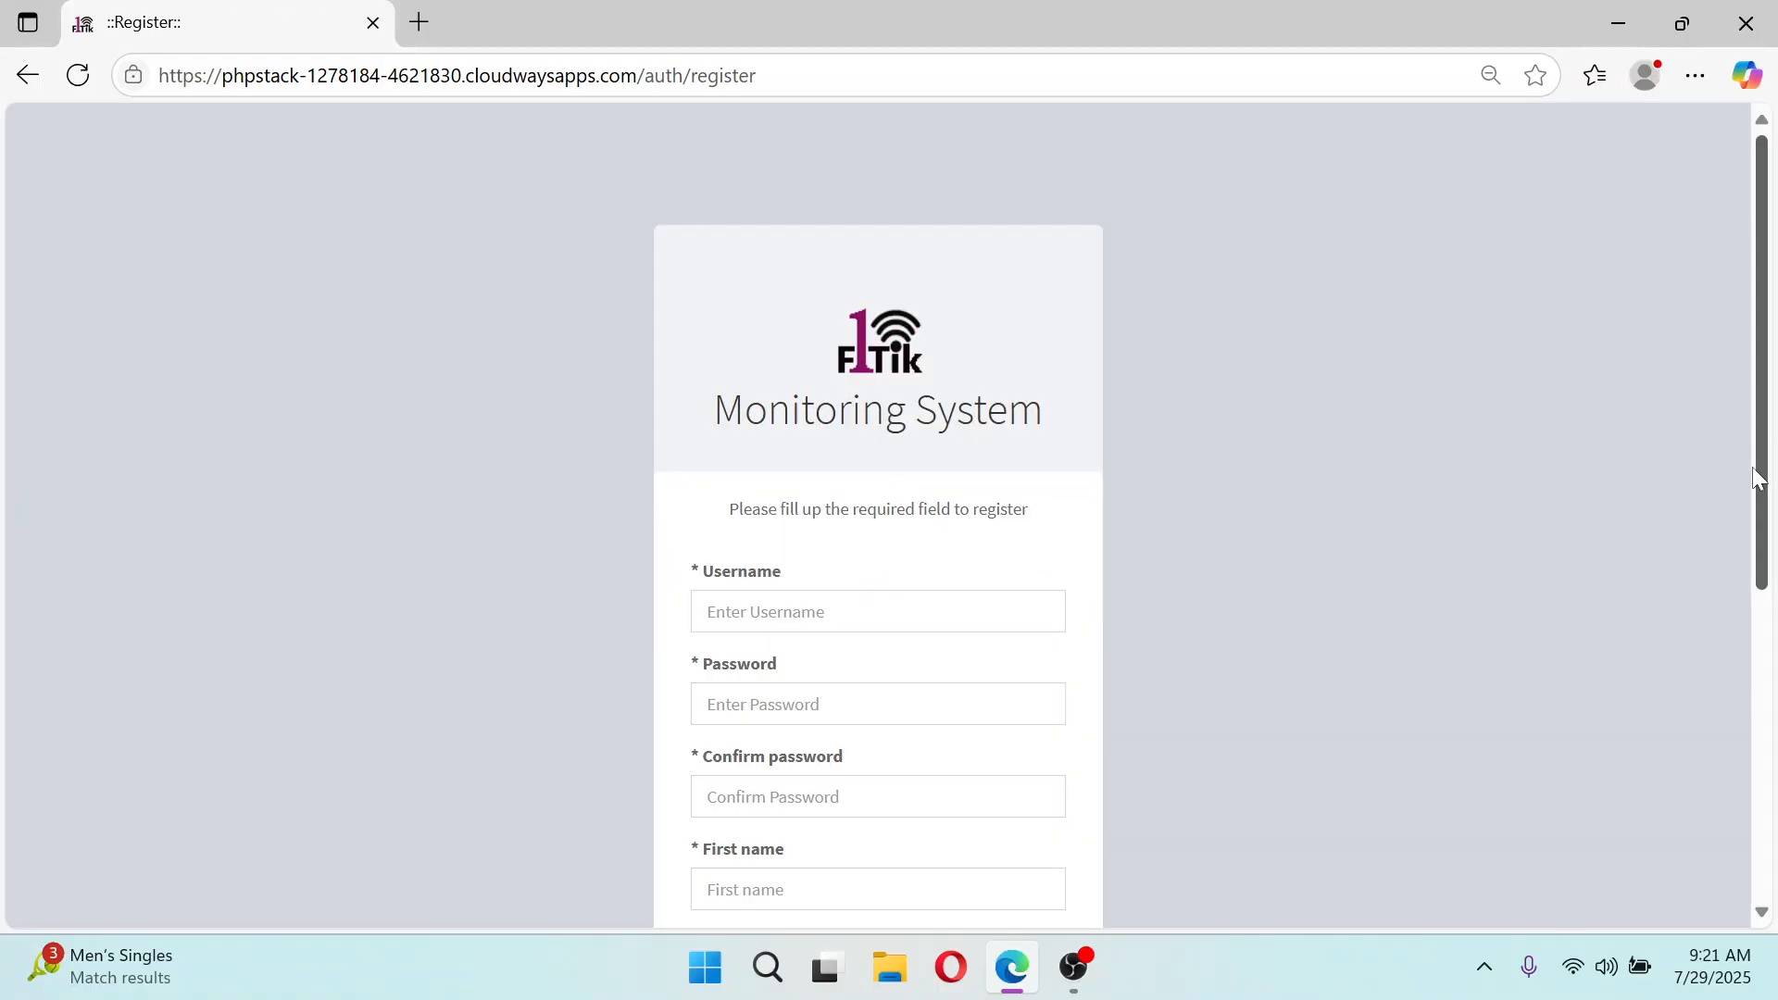
left_click_drag(1758, 477, 1755, 781)
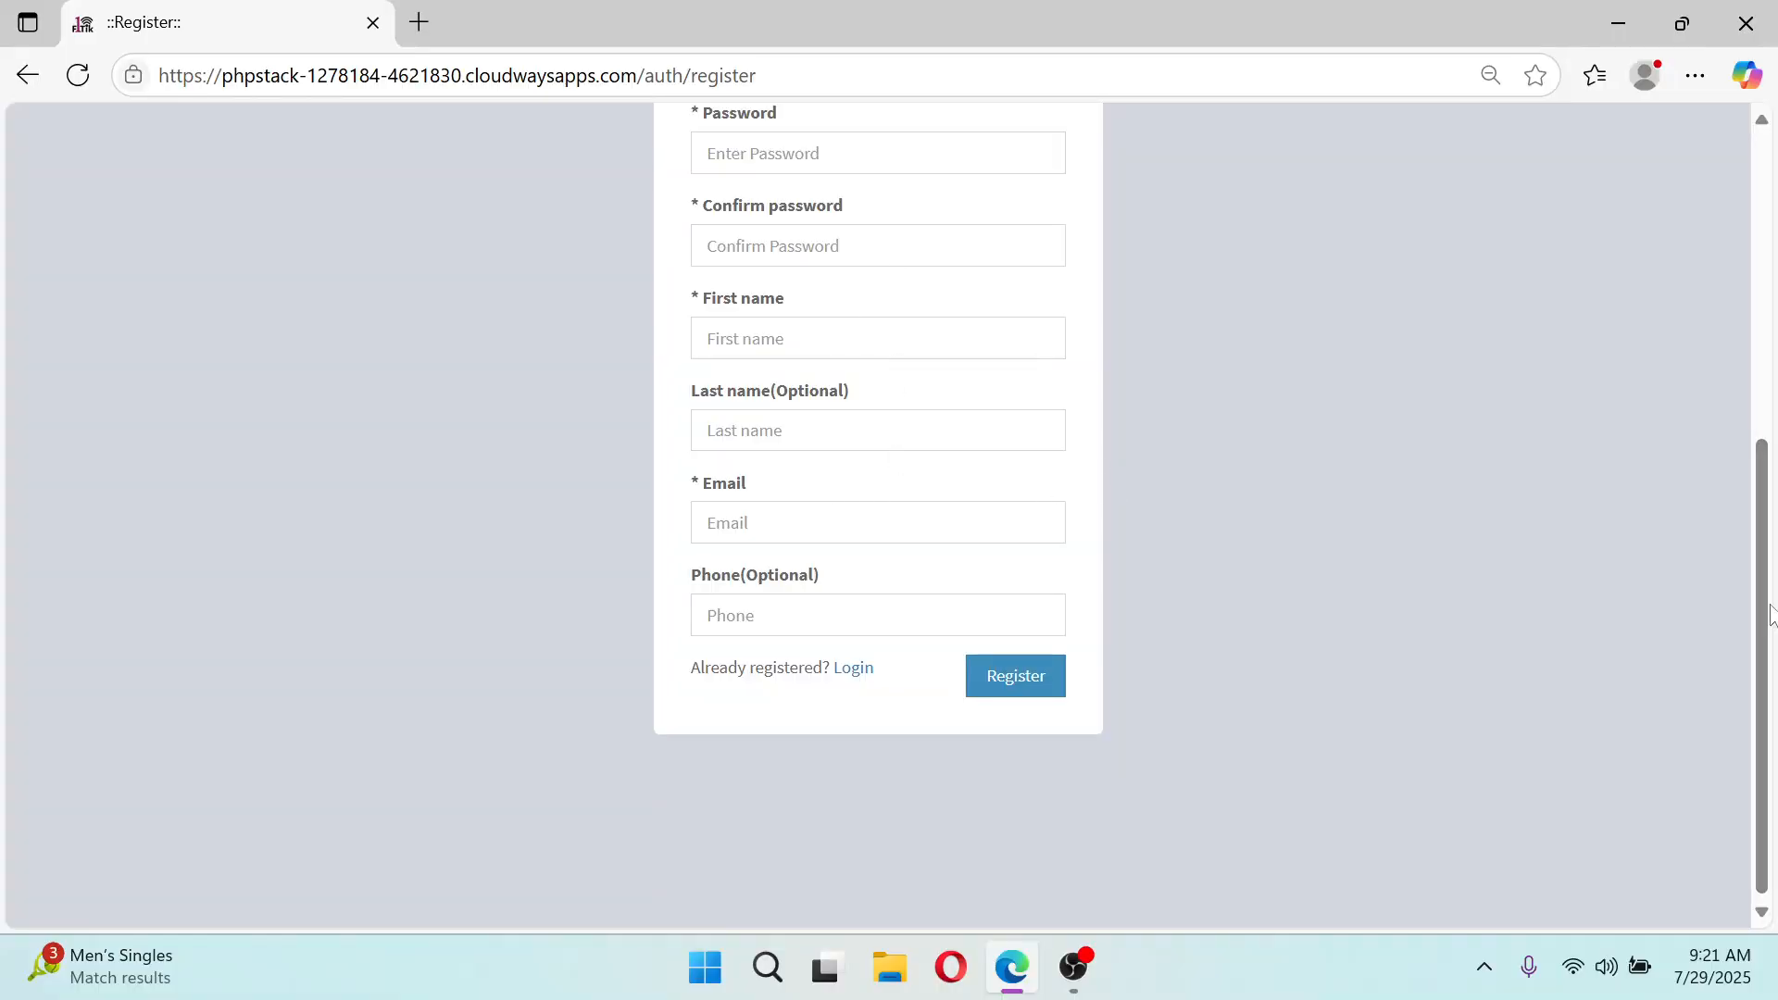
left_click_drag(1769, 618, 1773, 556)
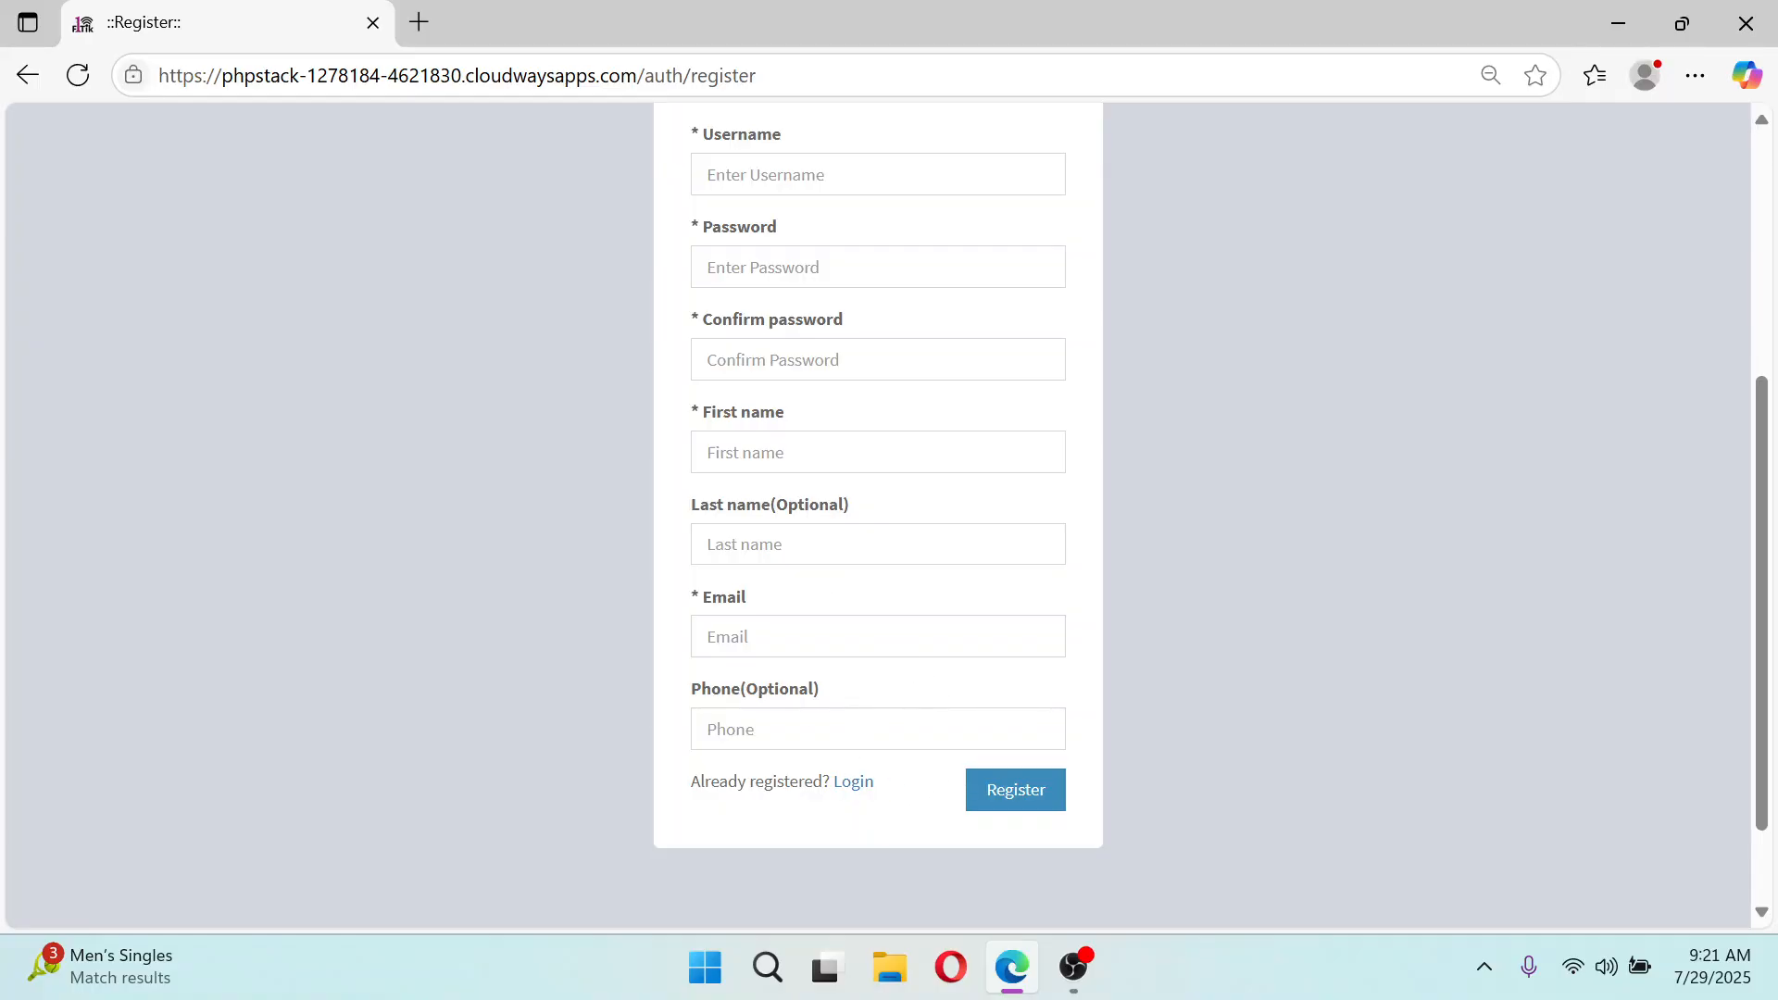
left_click(878, 637)
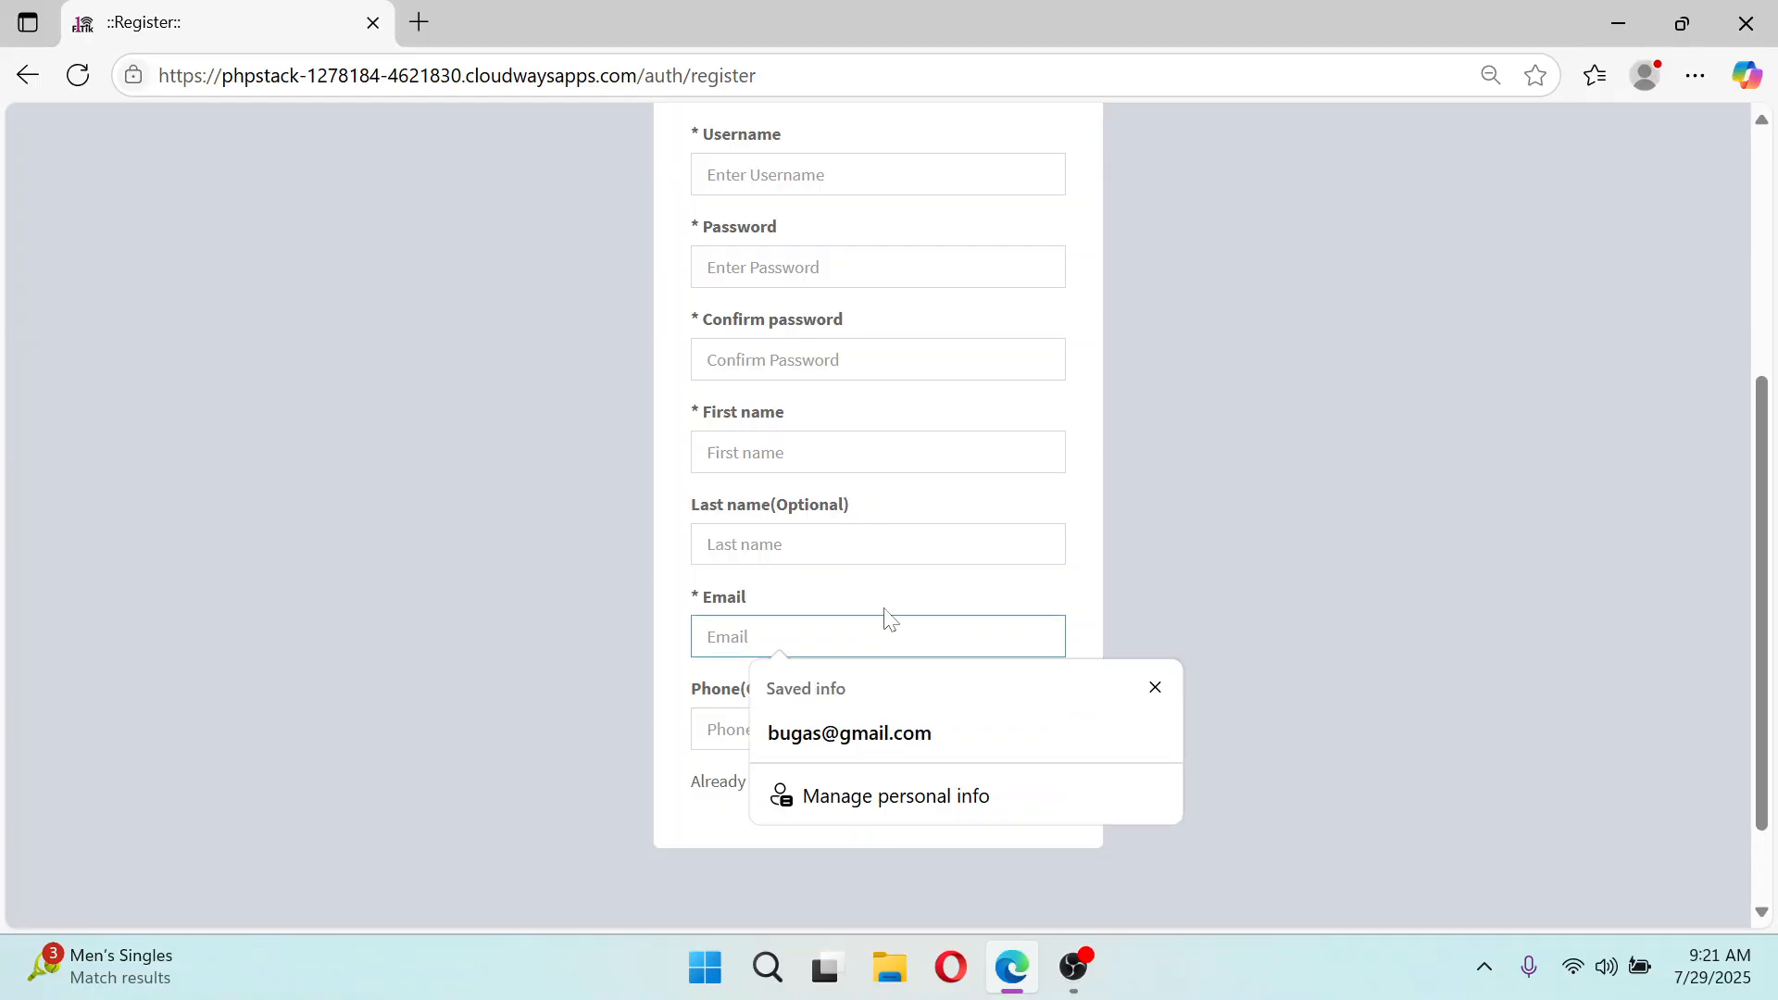
left_click(1022, 582)
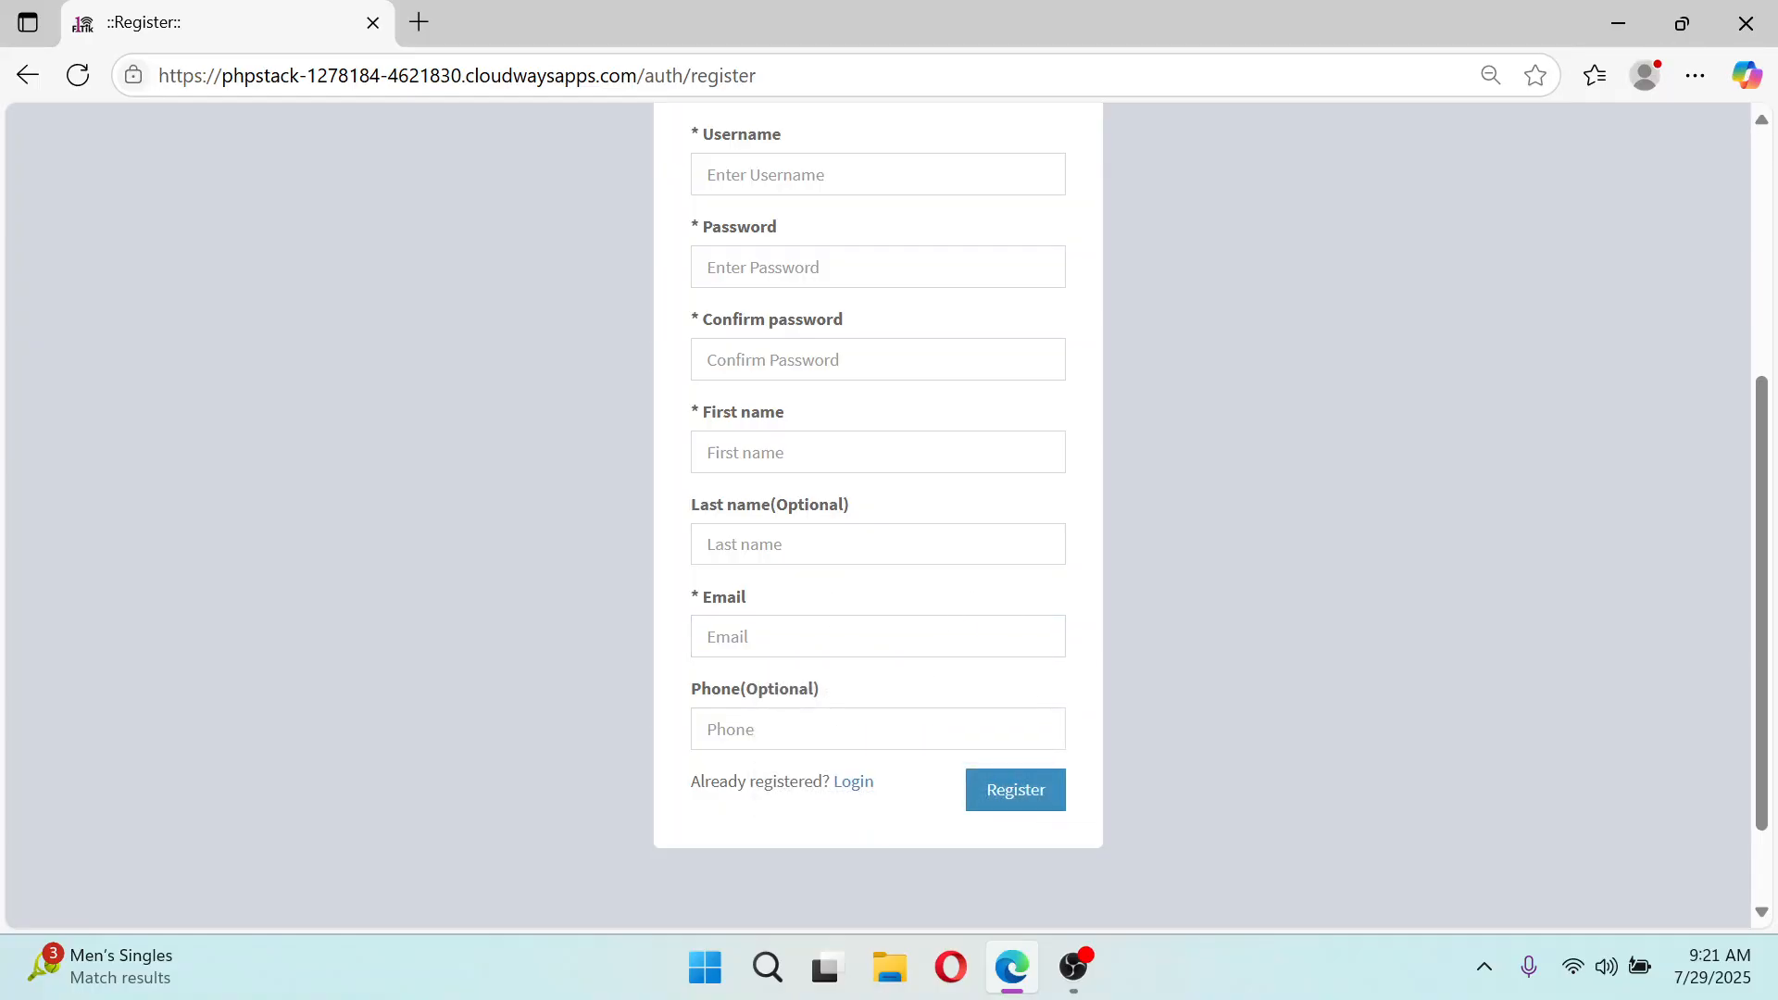
left_click(853, 783)
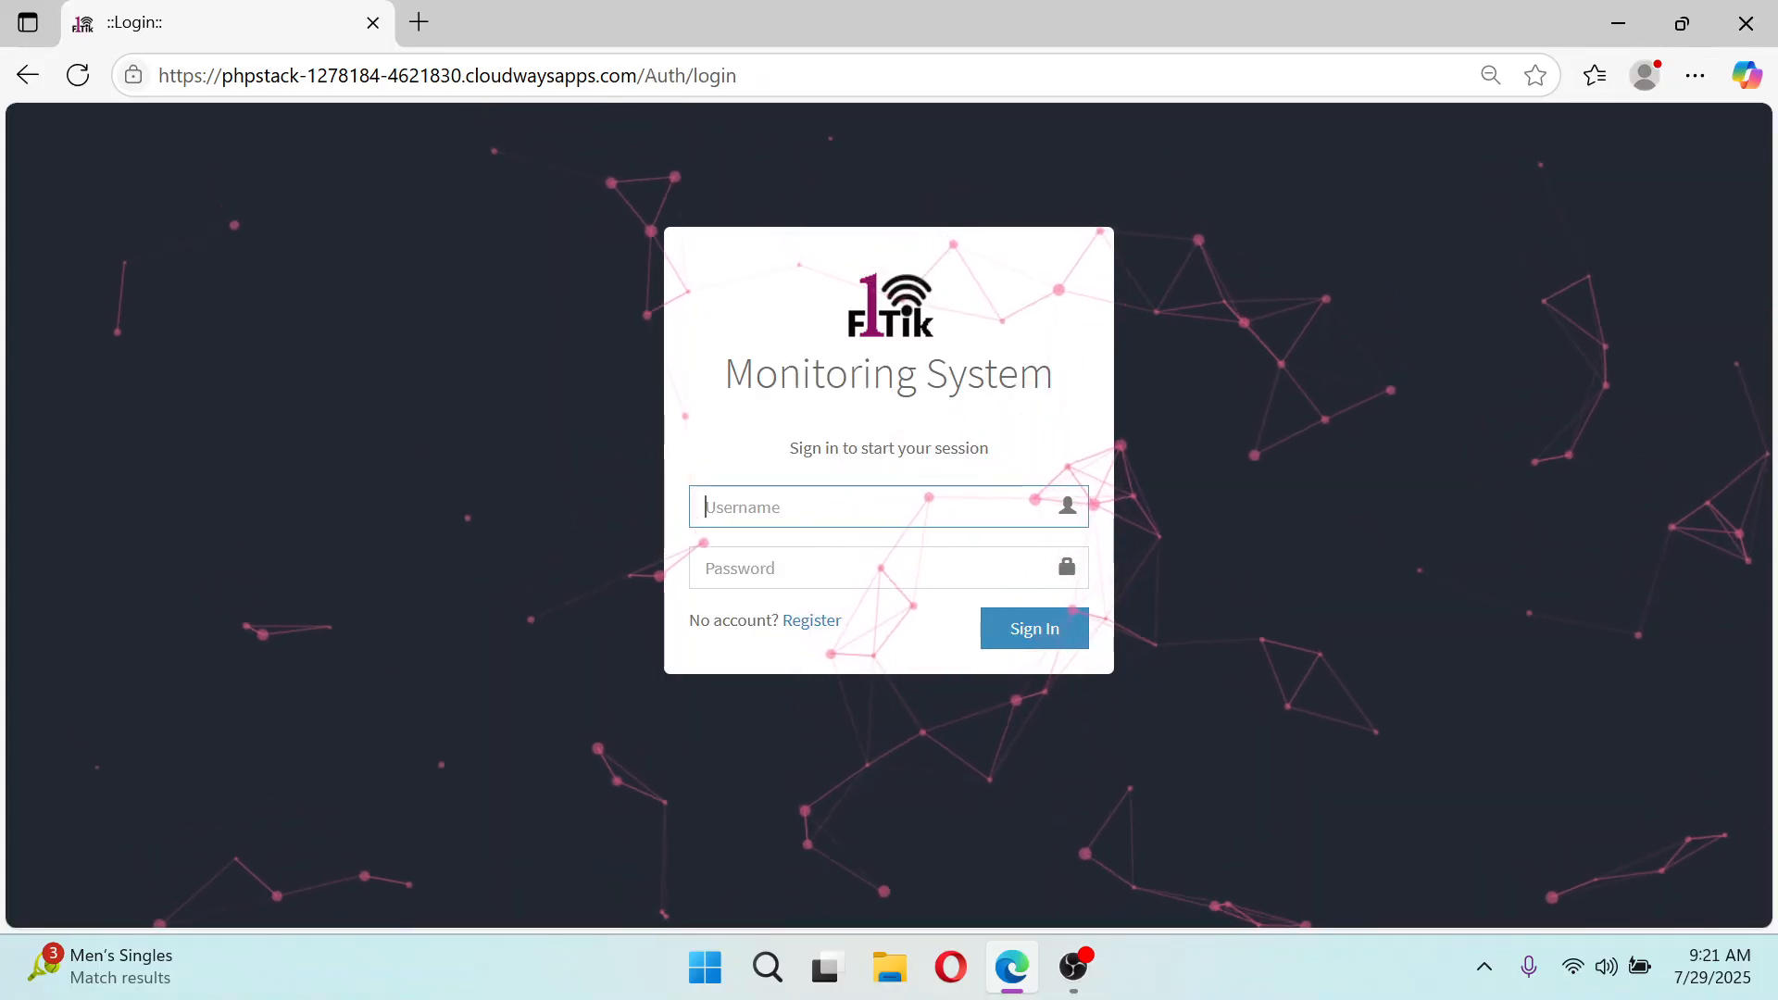
Enter the admin username and password and sign in to the Dashboard
type("buag")
key("BackSpace")
key("BackSpace")
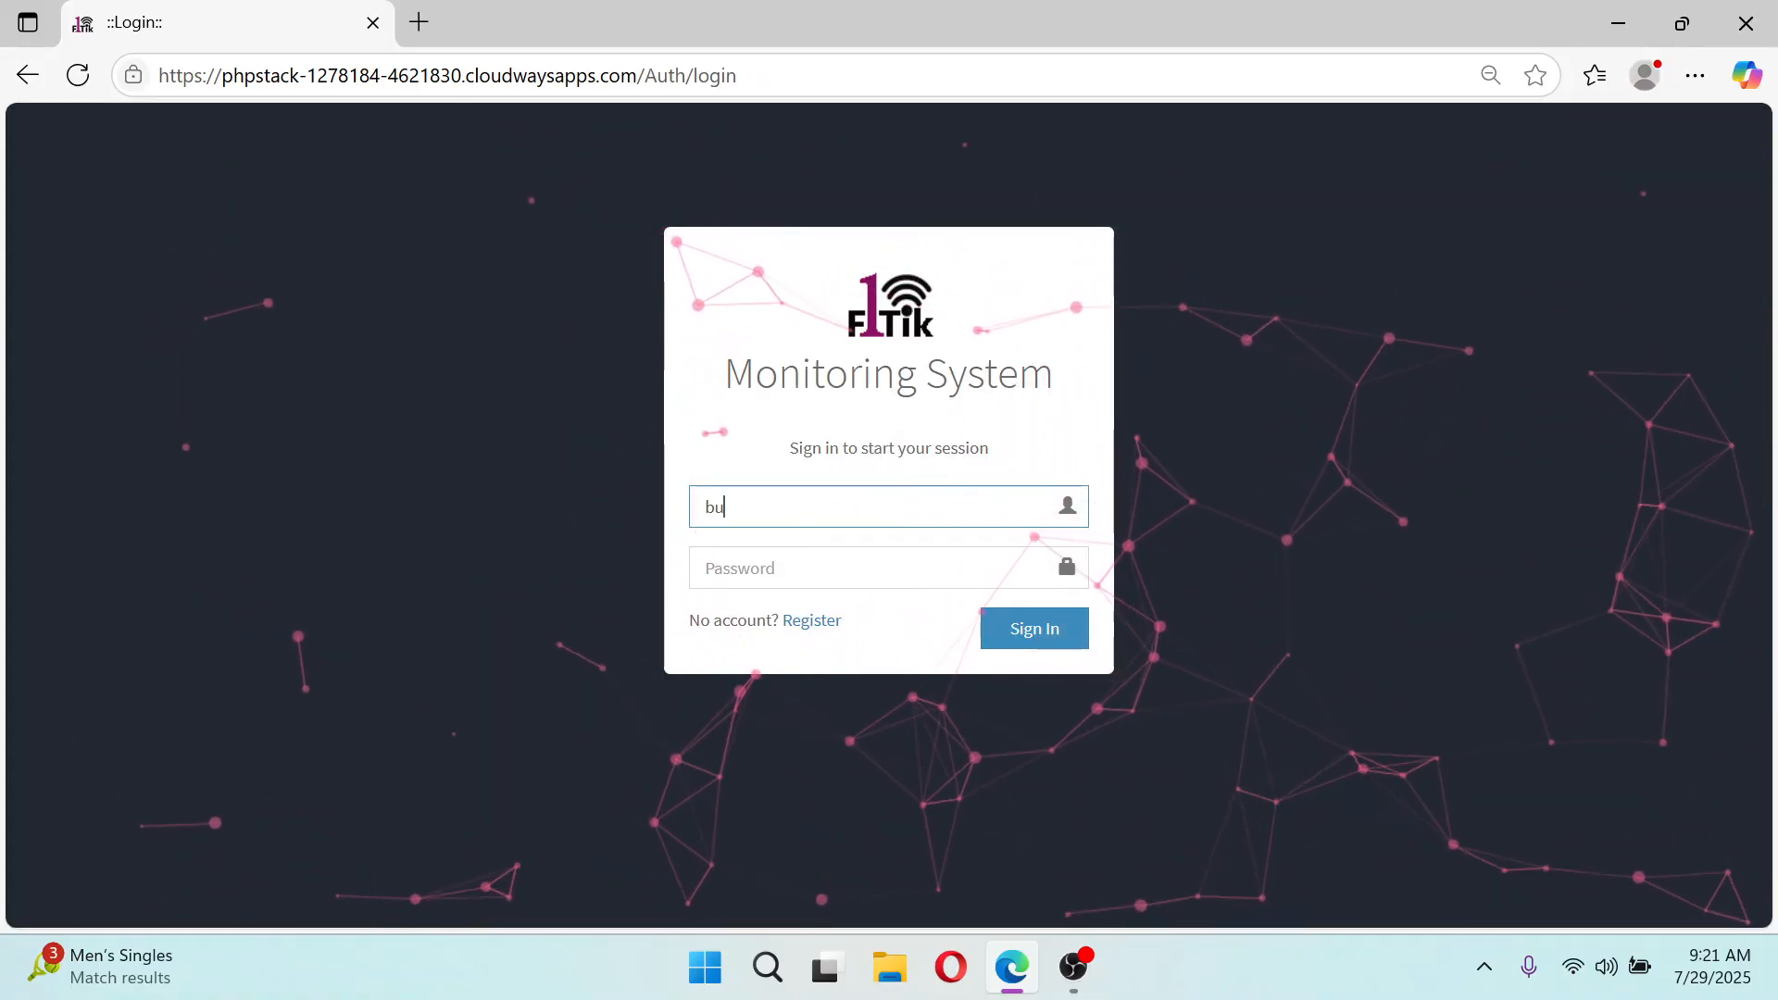
type("gas")
key("Tab")
key("Return")
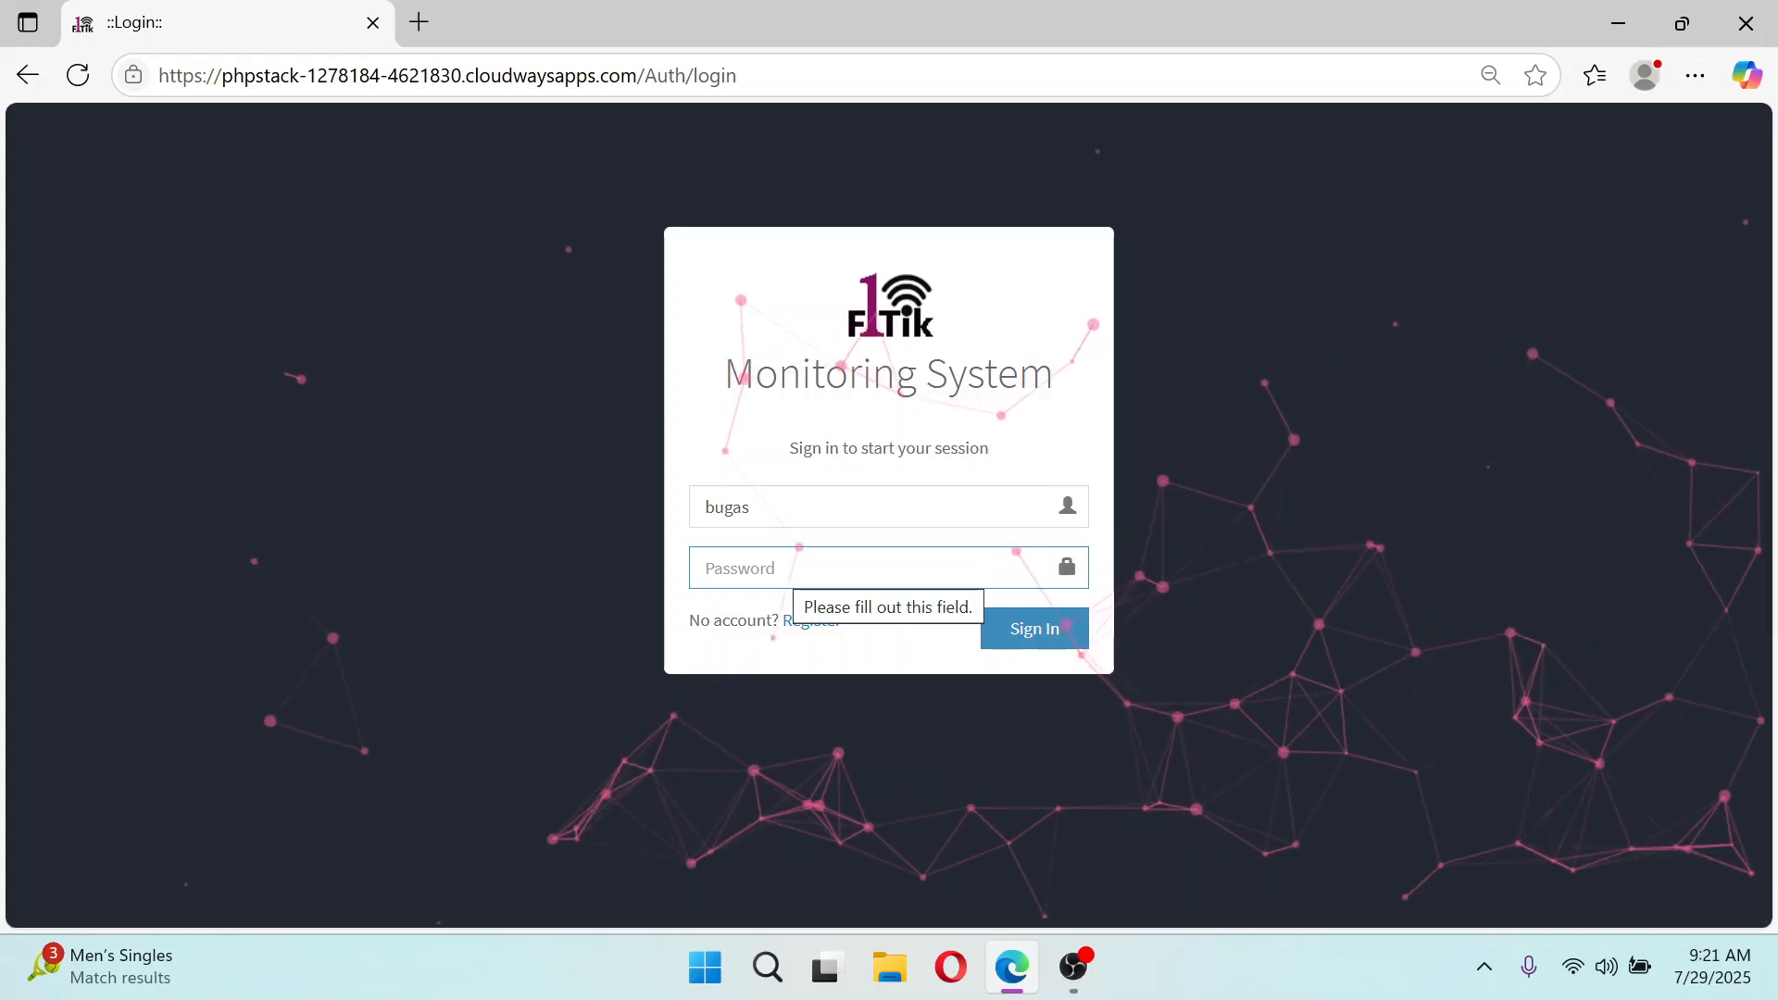
type("*********")
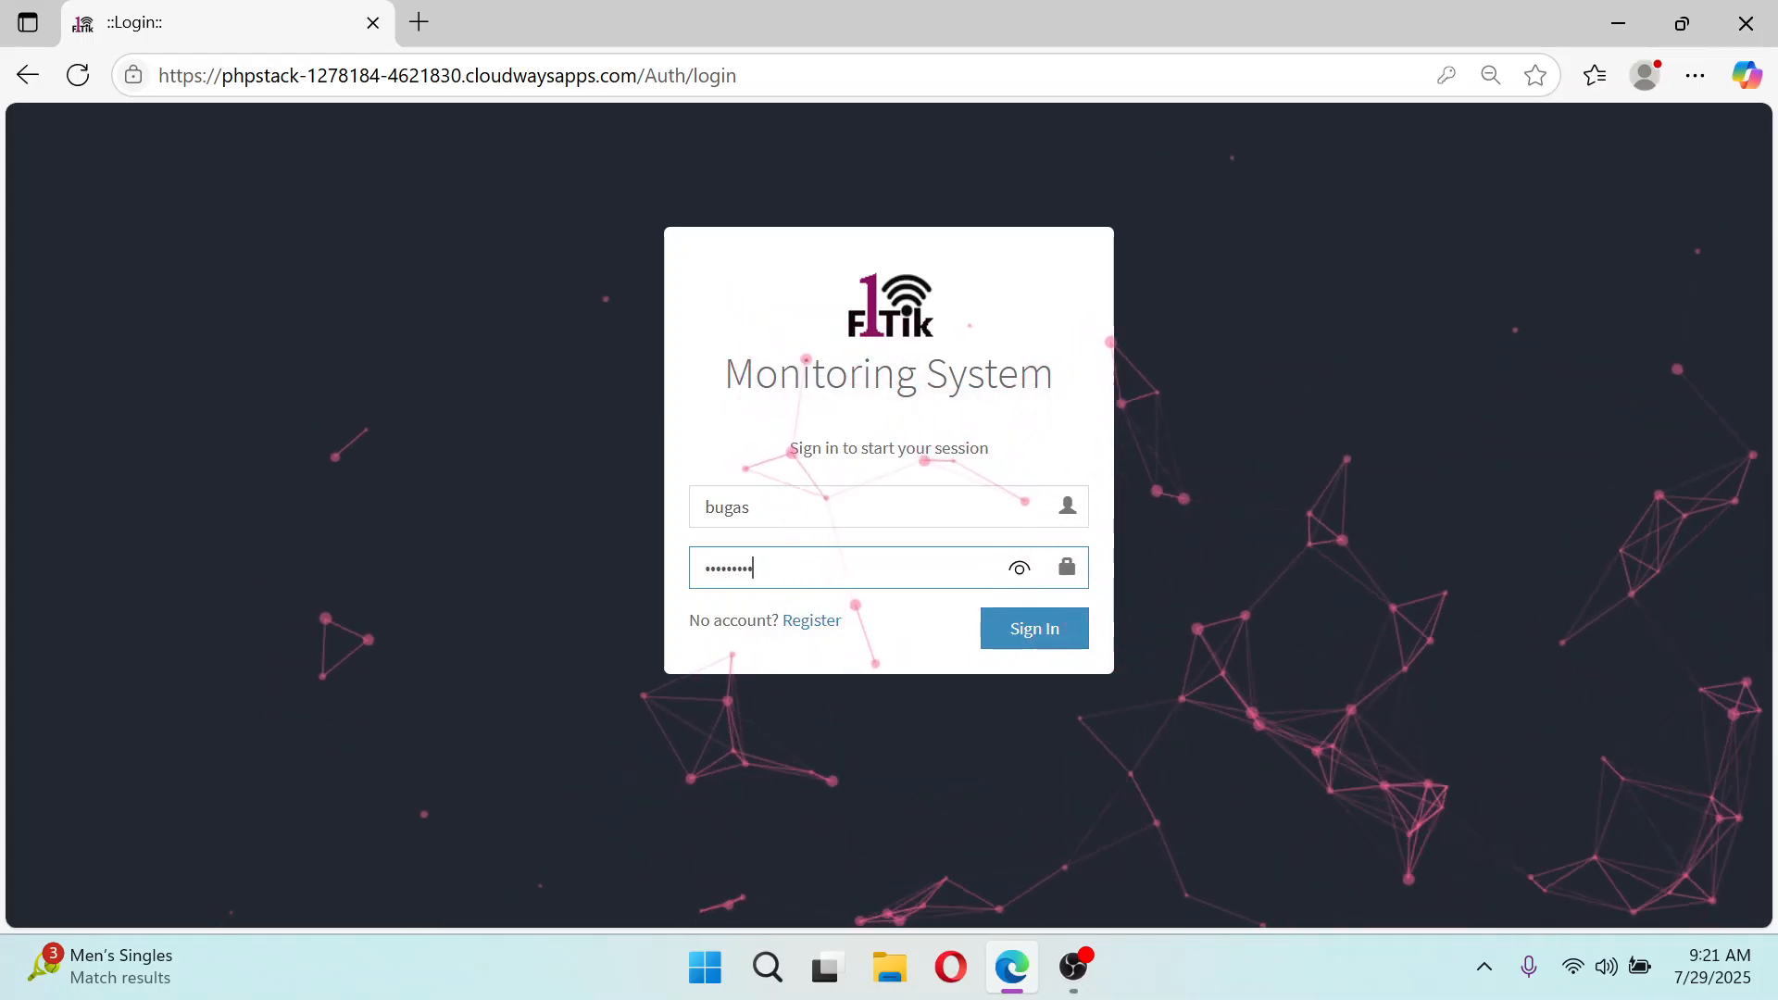
left_click(1018, 646)
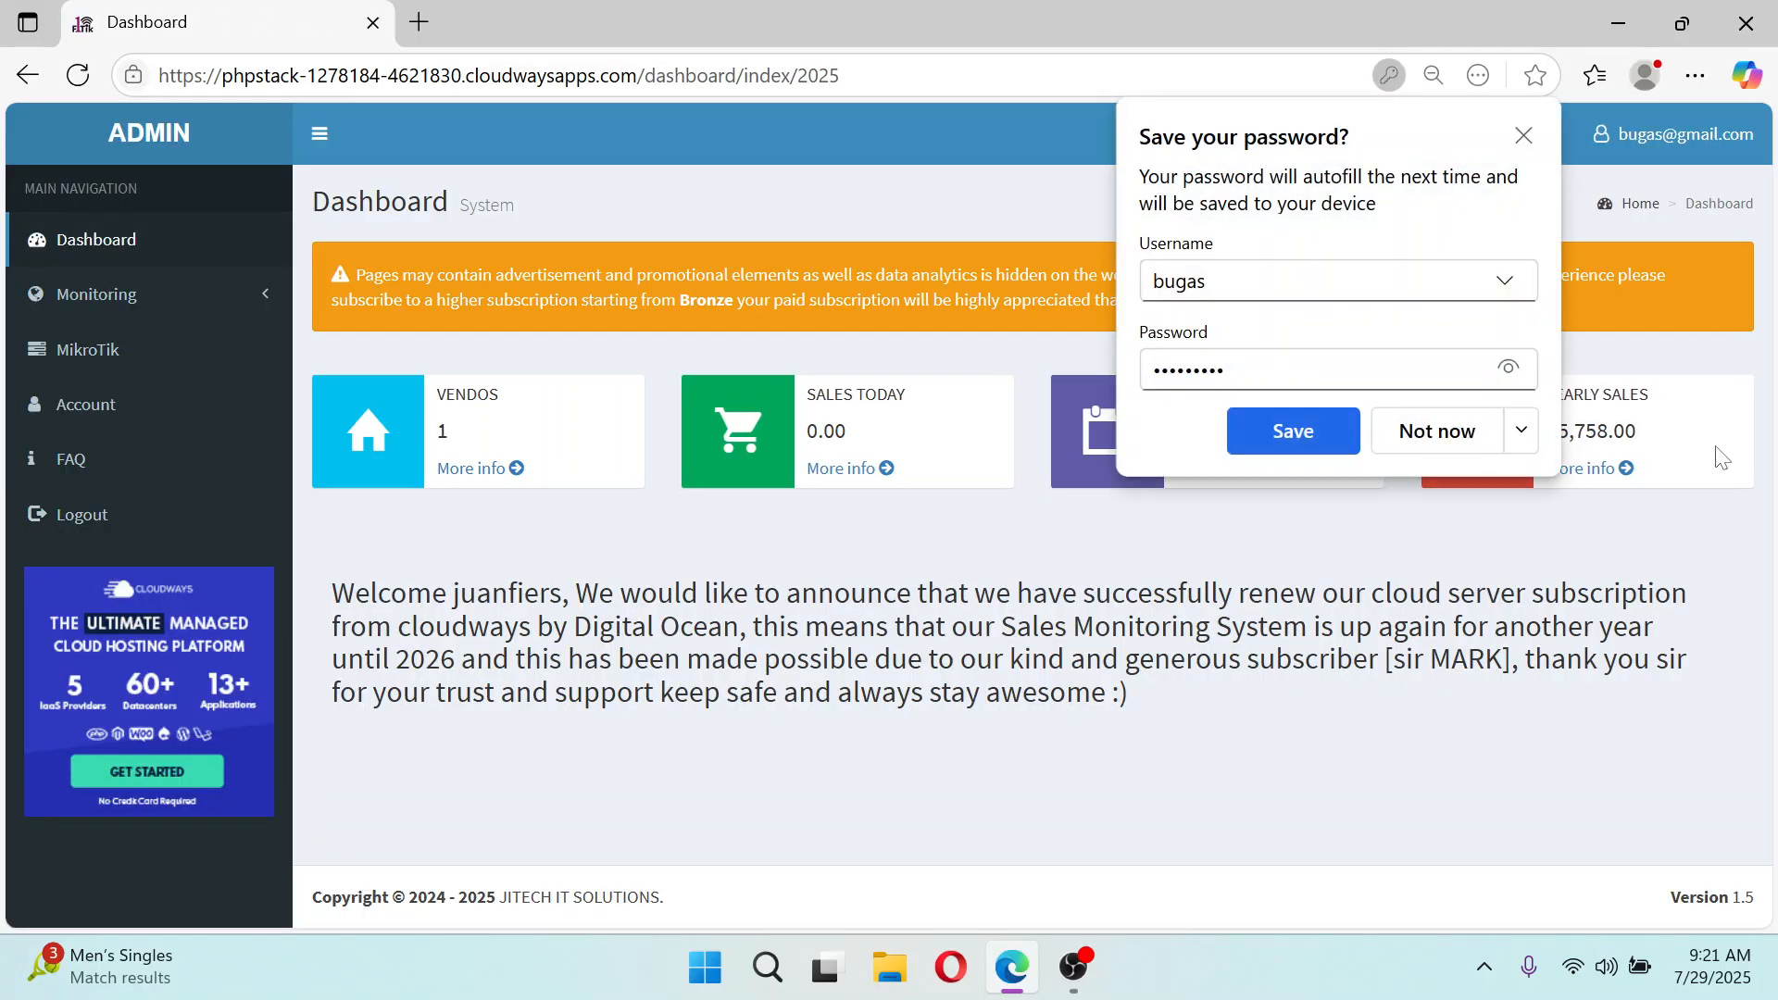
Dismiss Edge's offer to save the password
left_click(1525, 138)
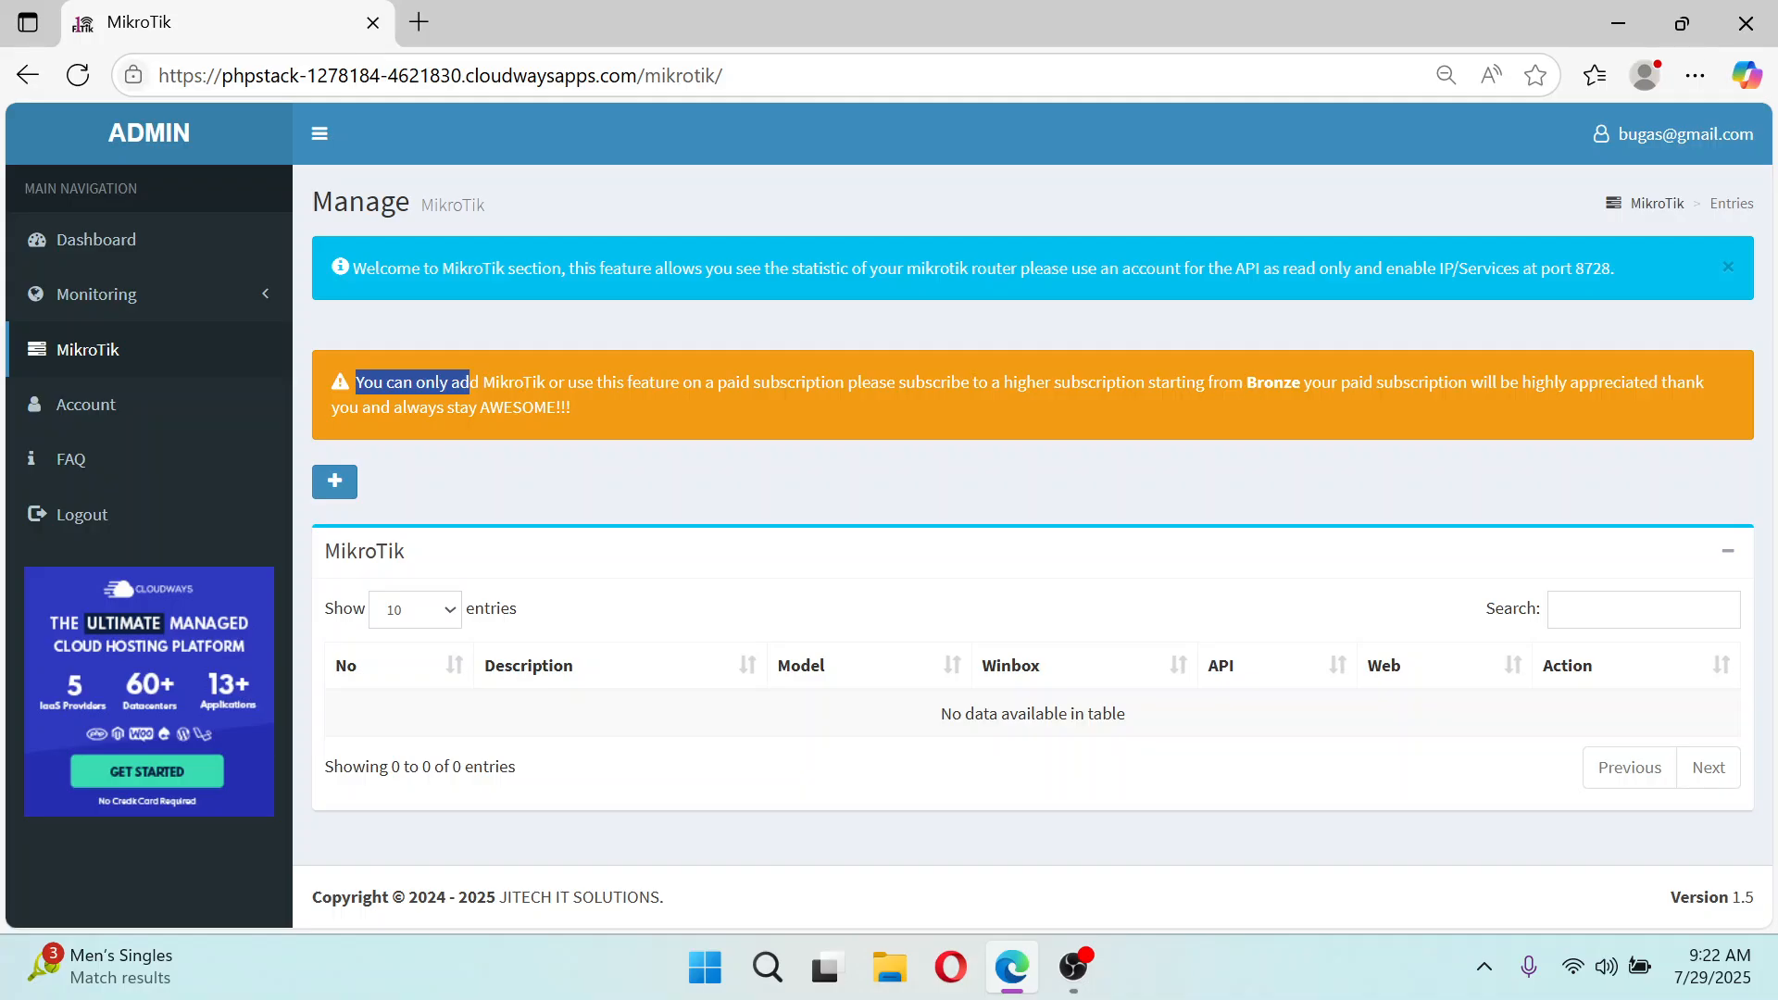
Under Monitoring, view Vendo 1's script, then open and cancel the New Vendo form
left_click(194, 309)
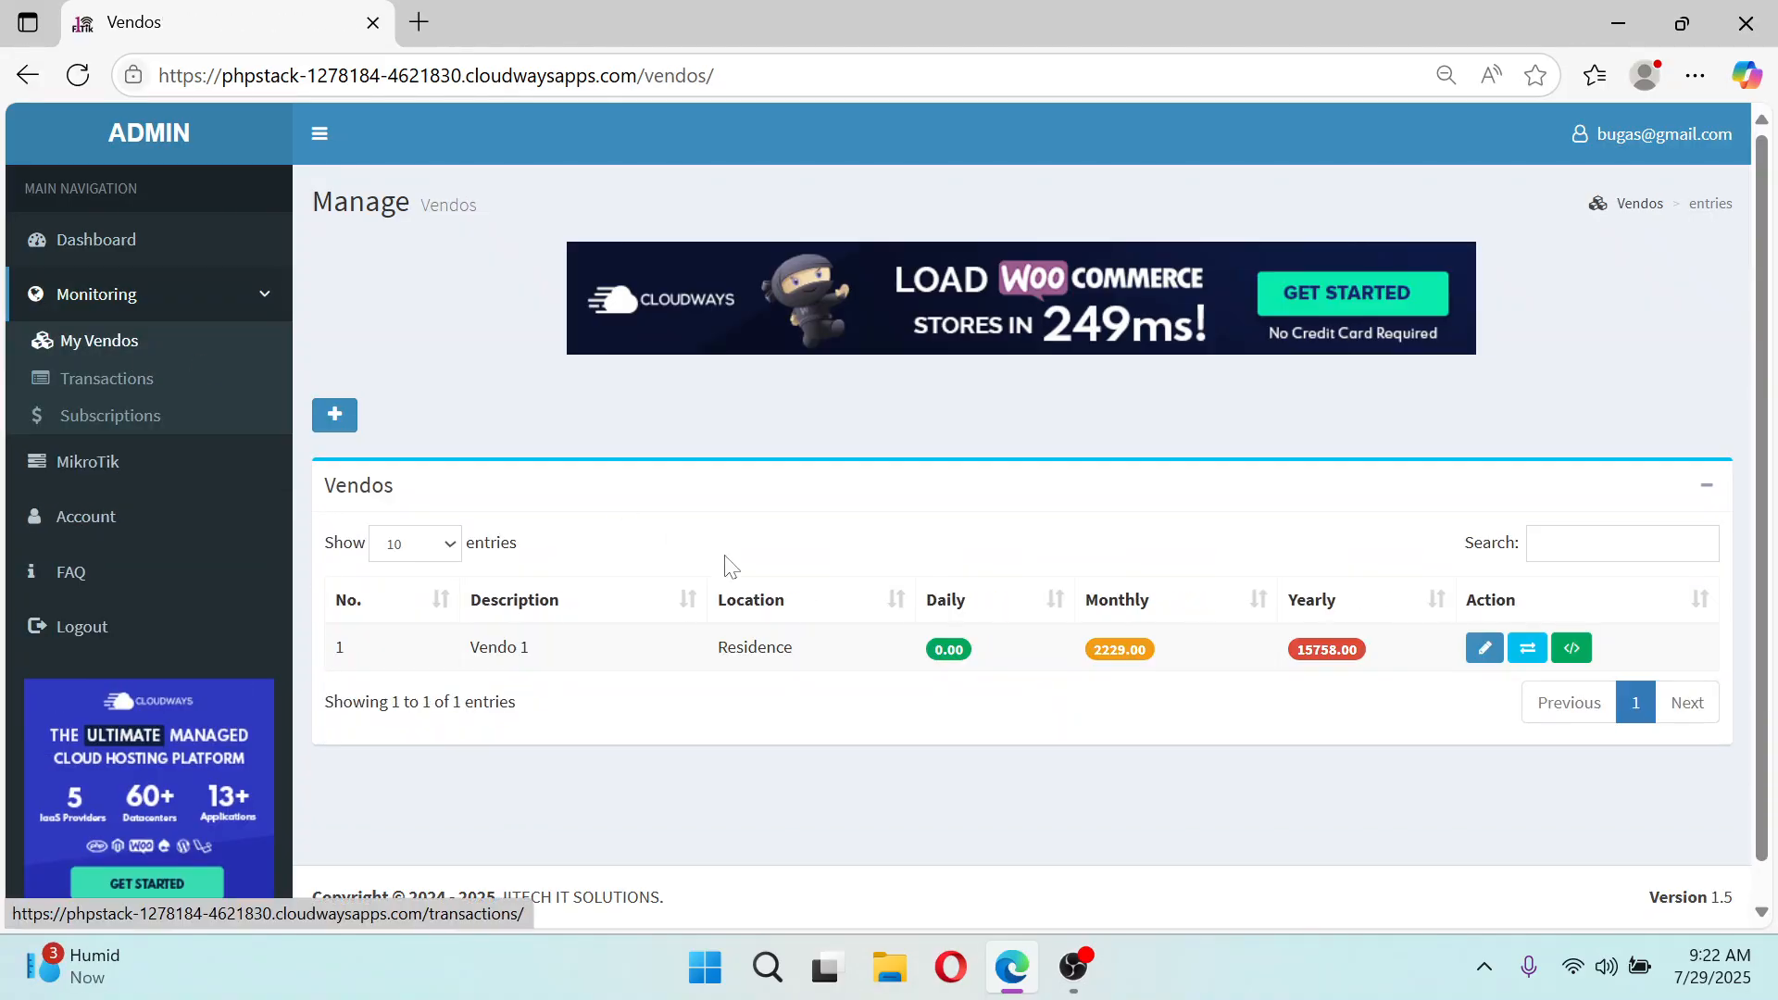
left_click(1571, 650)
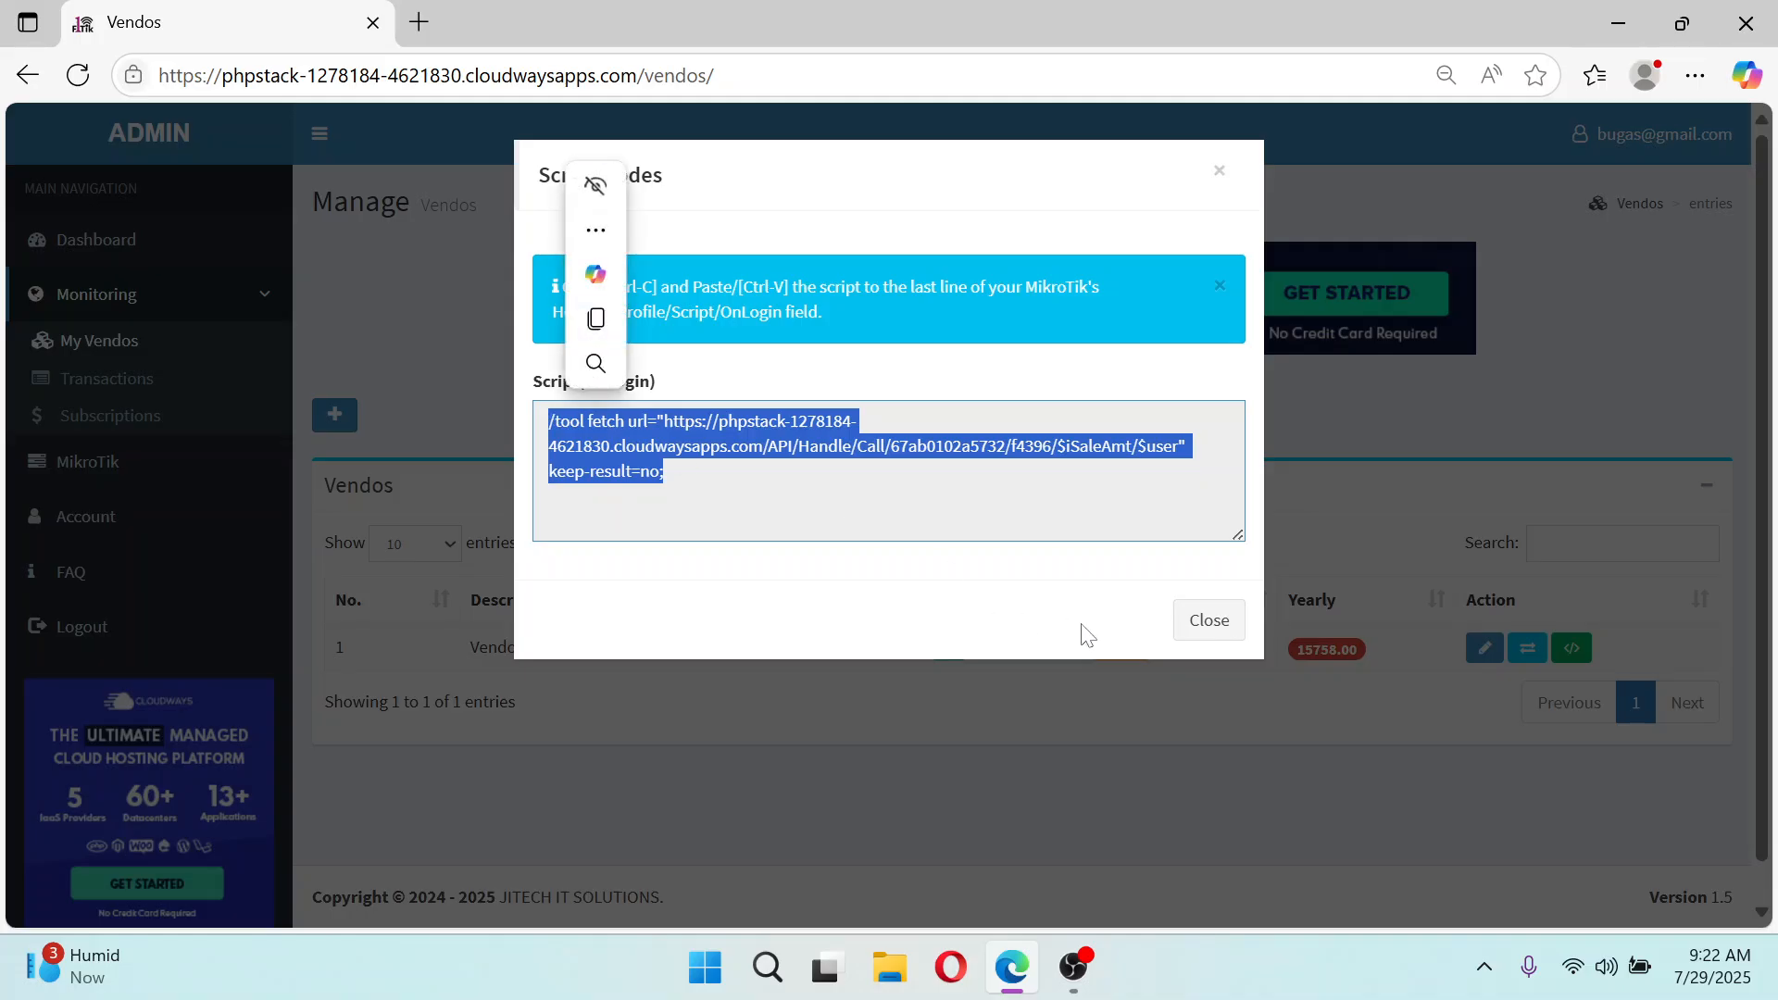
left_click(1207, 622)
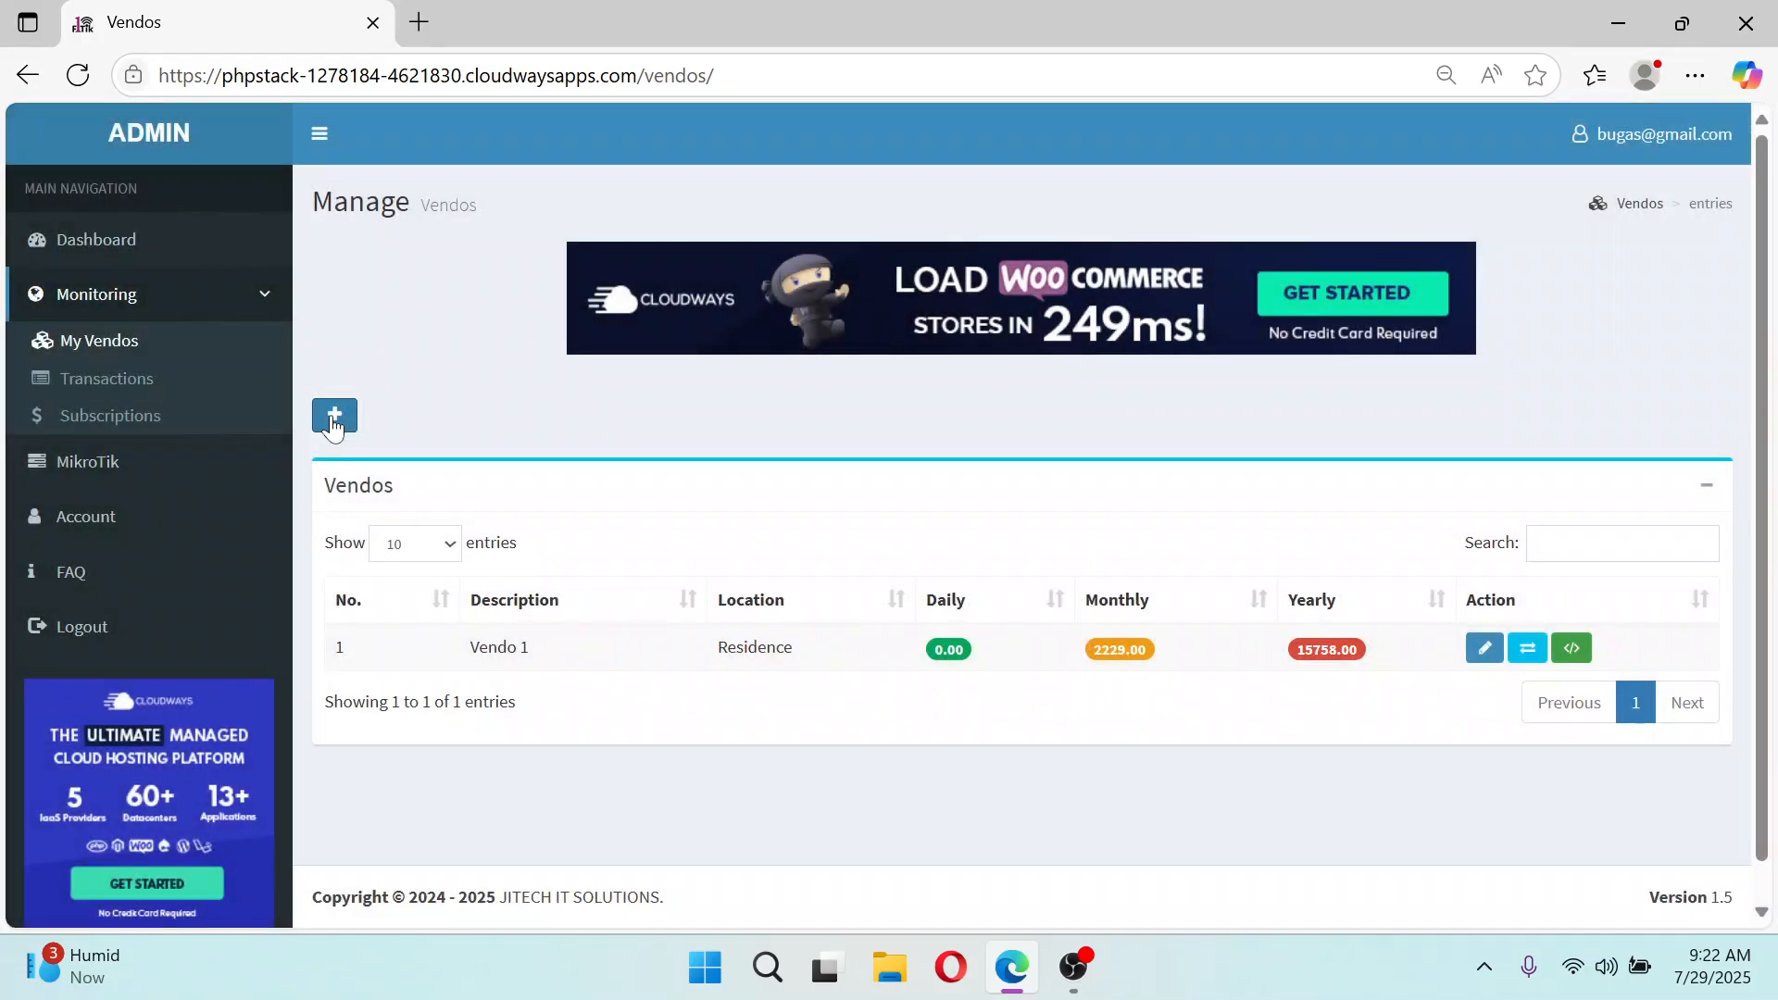
left_click(333, 418)
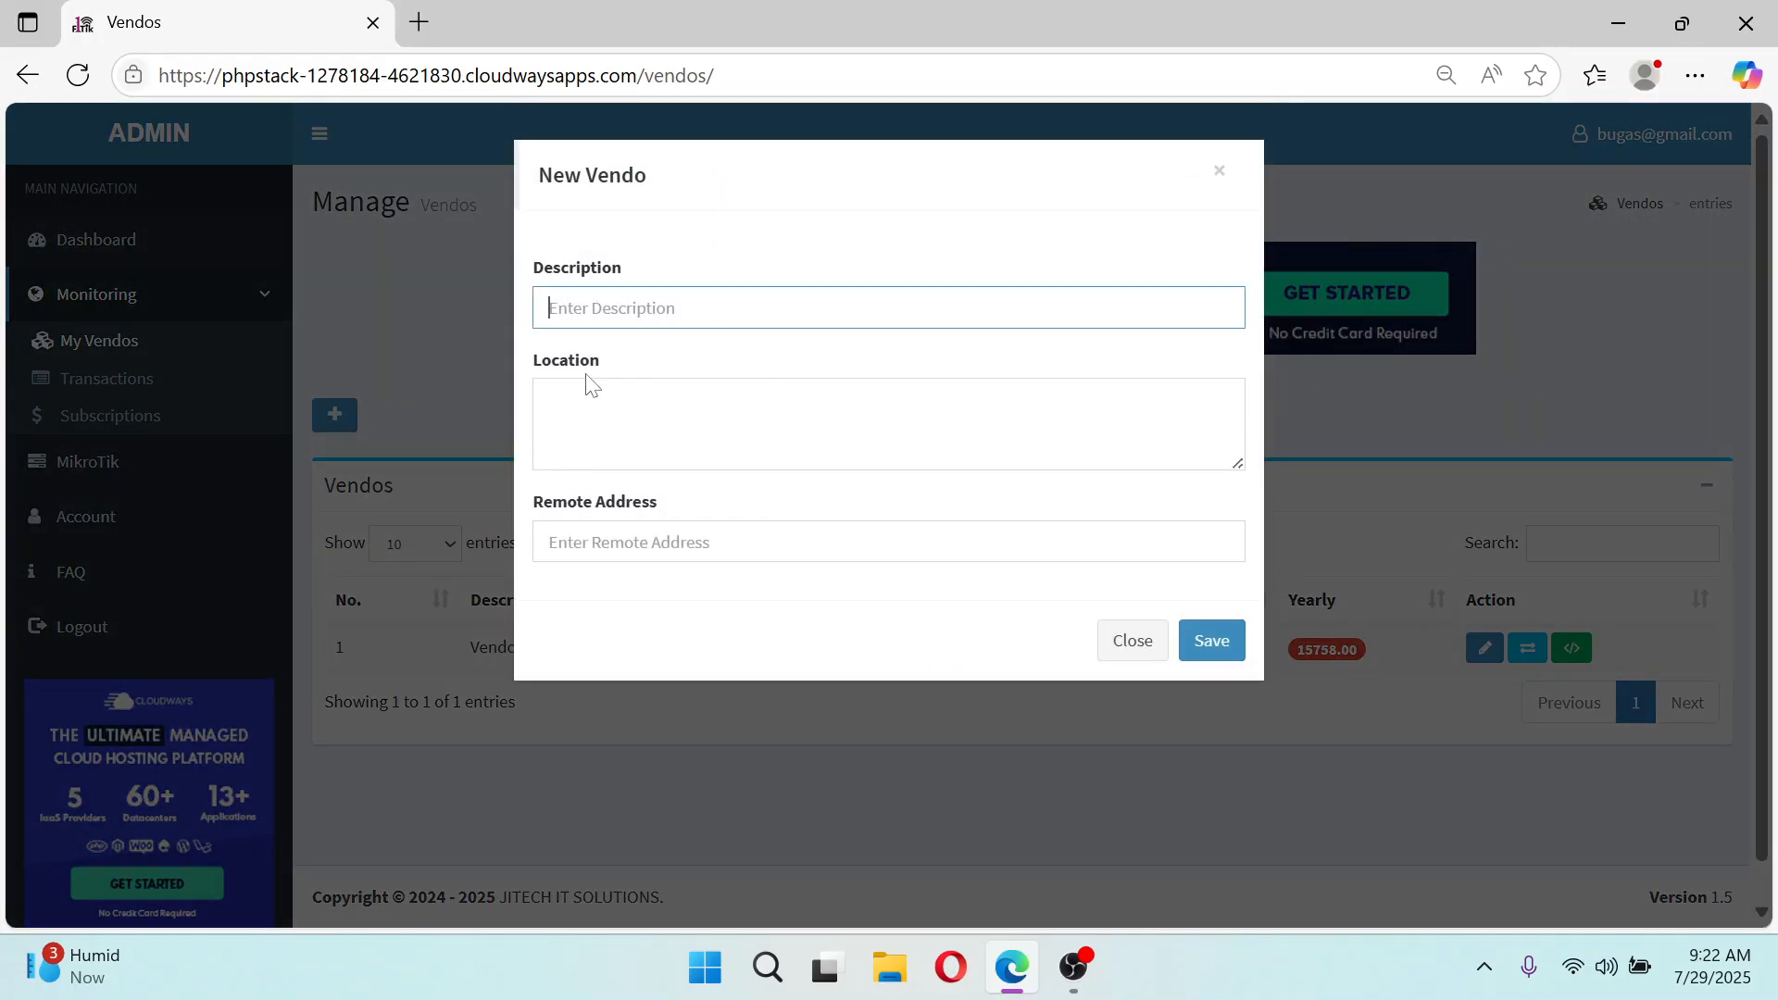
left_click(1149, 655)
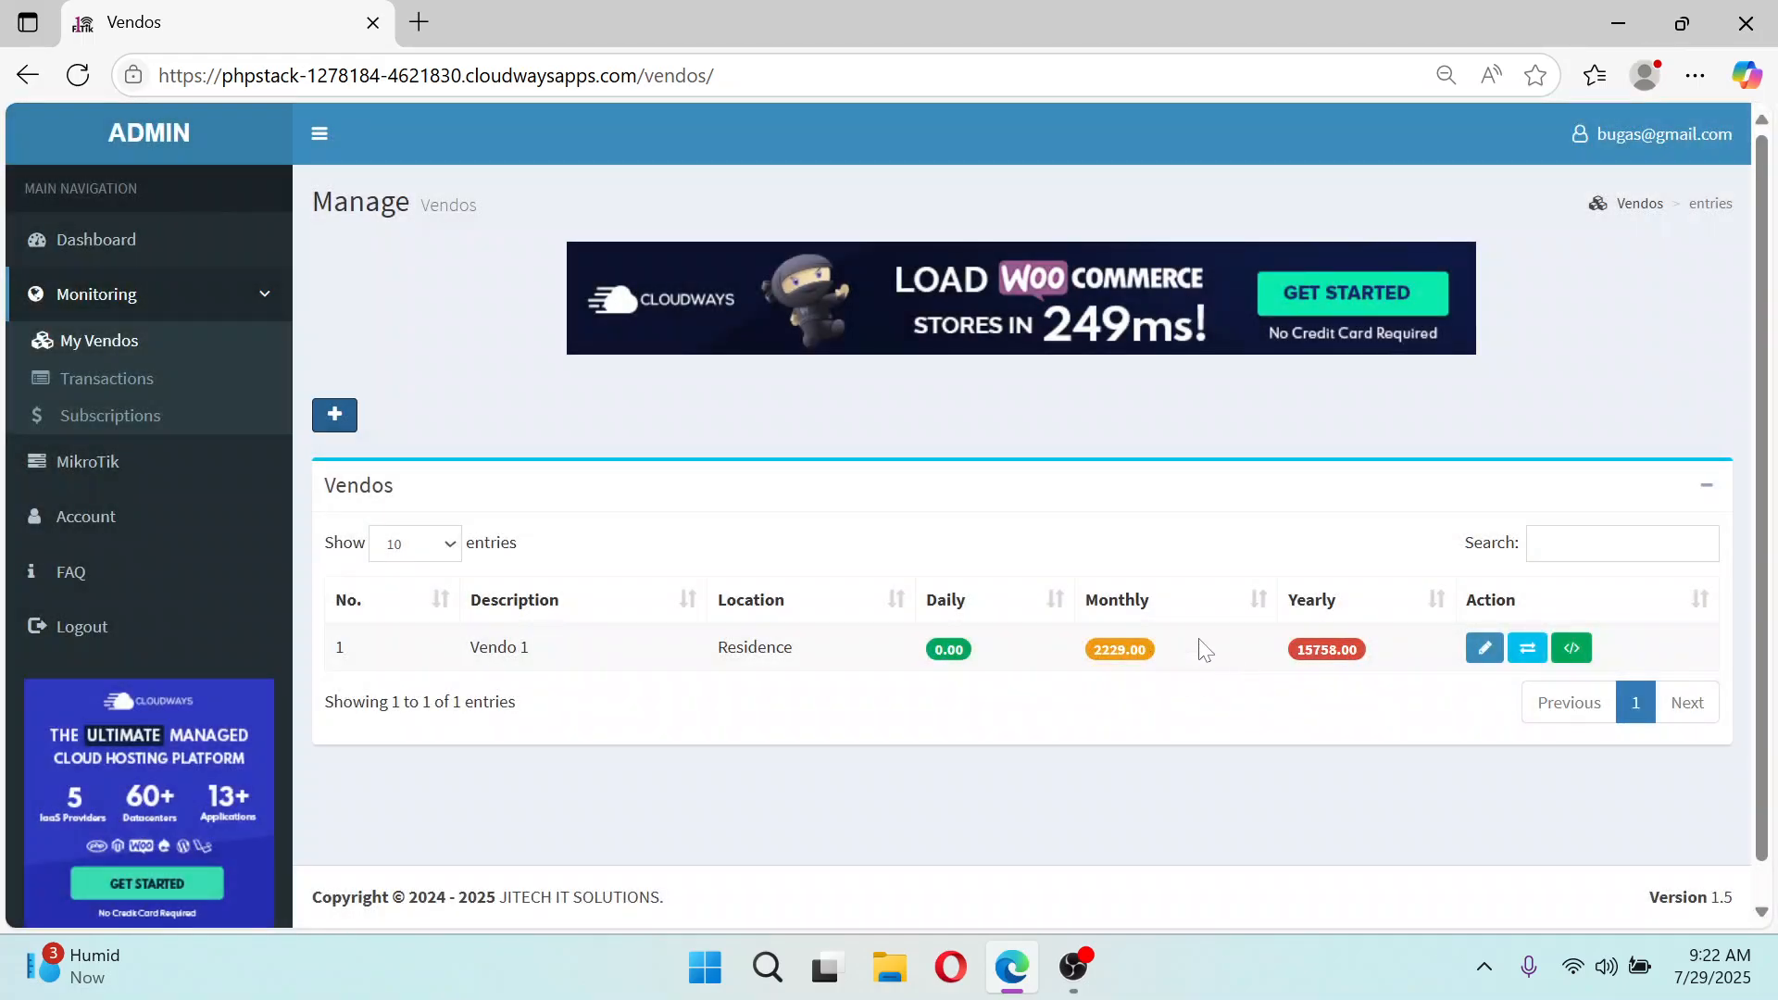
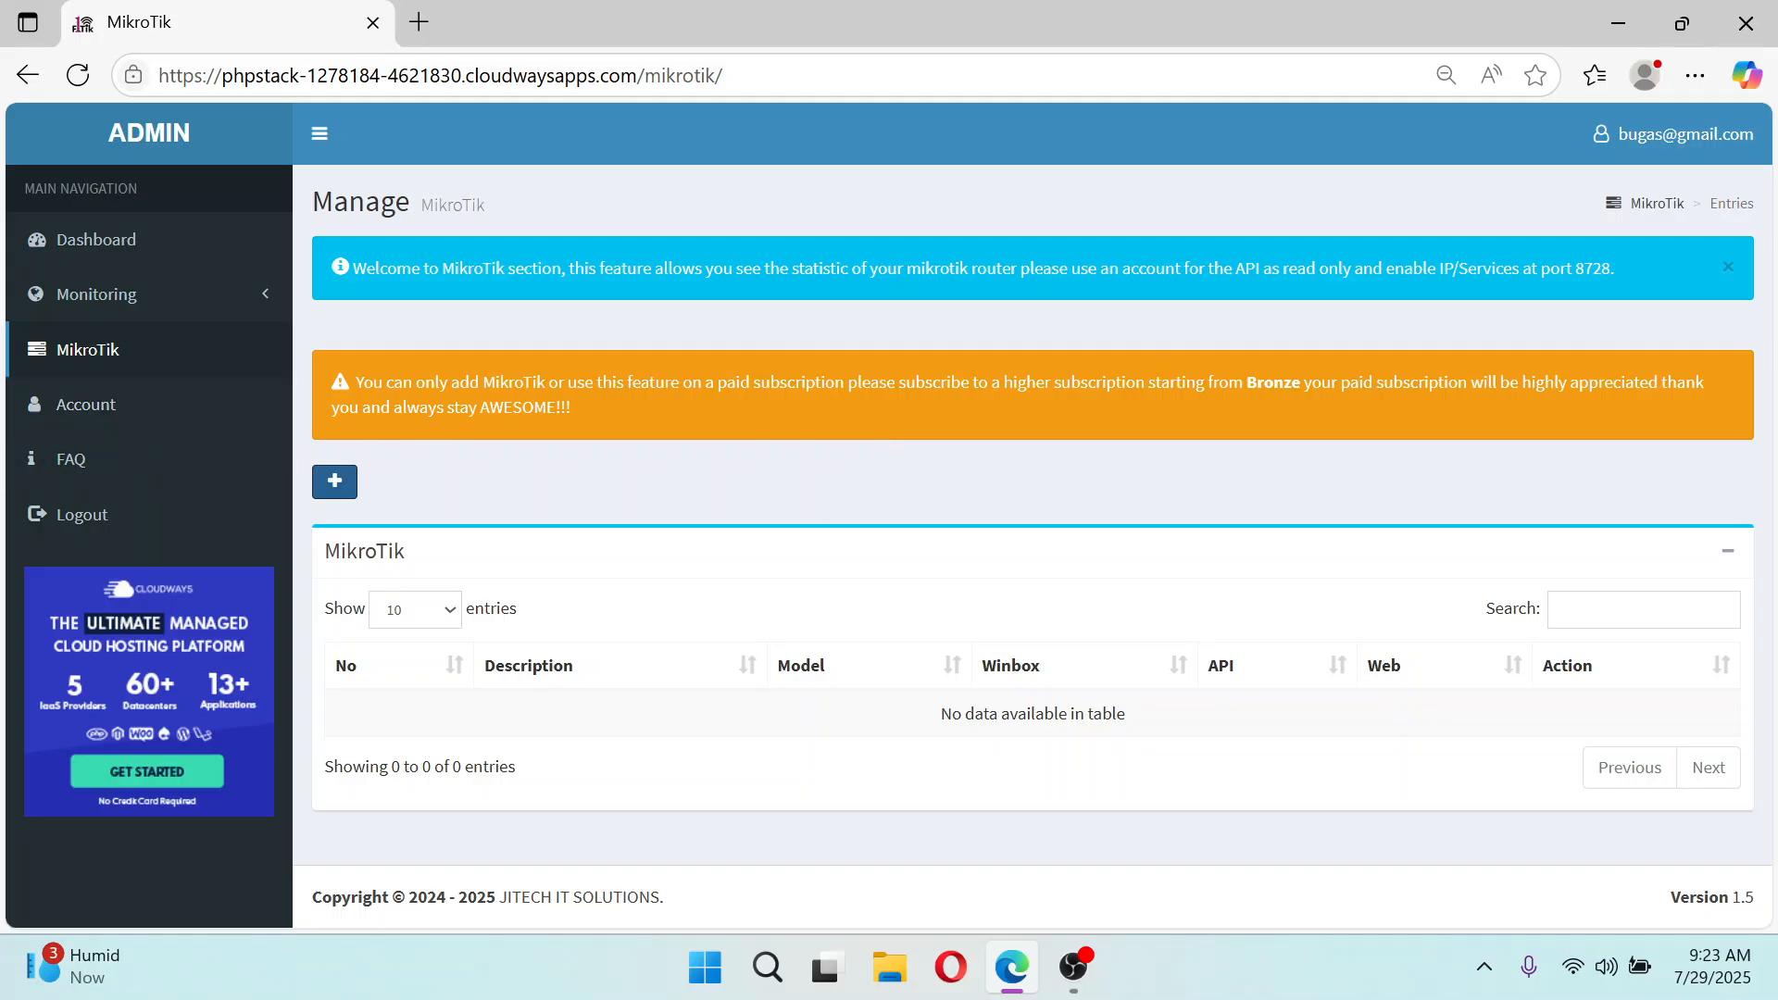
Go to the Account page and open the Upgrade payment options
left_click(129, 407)
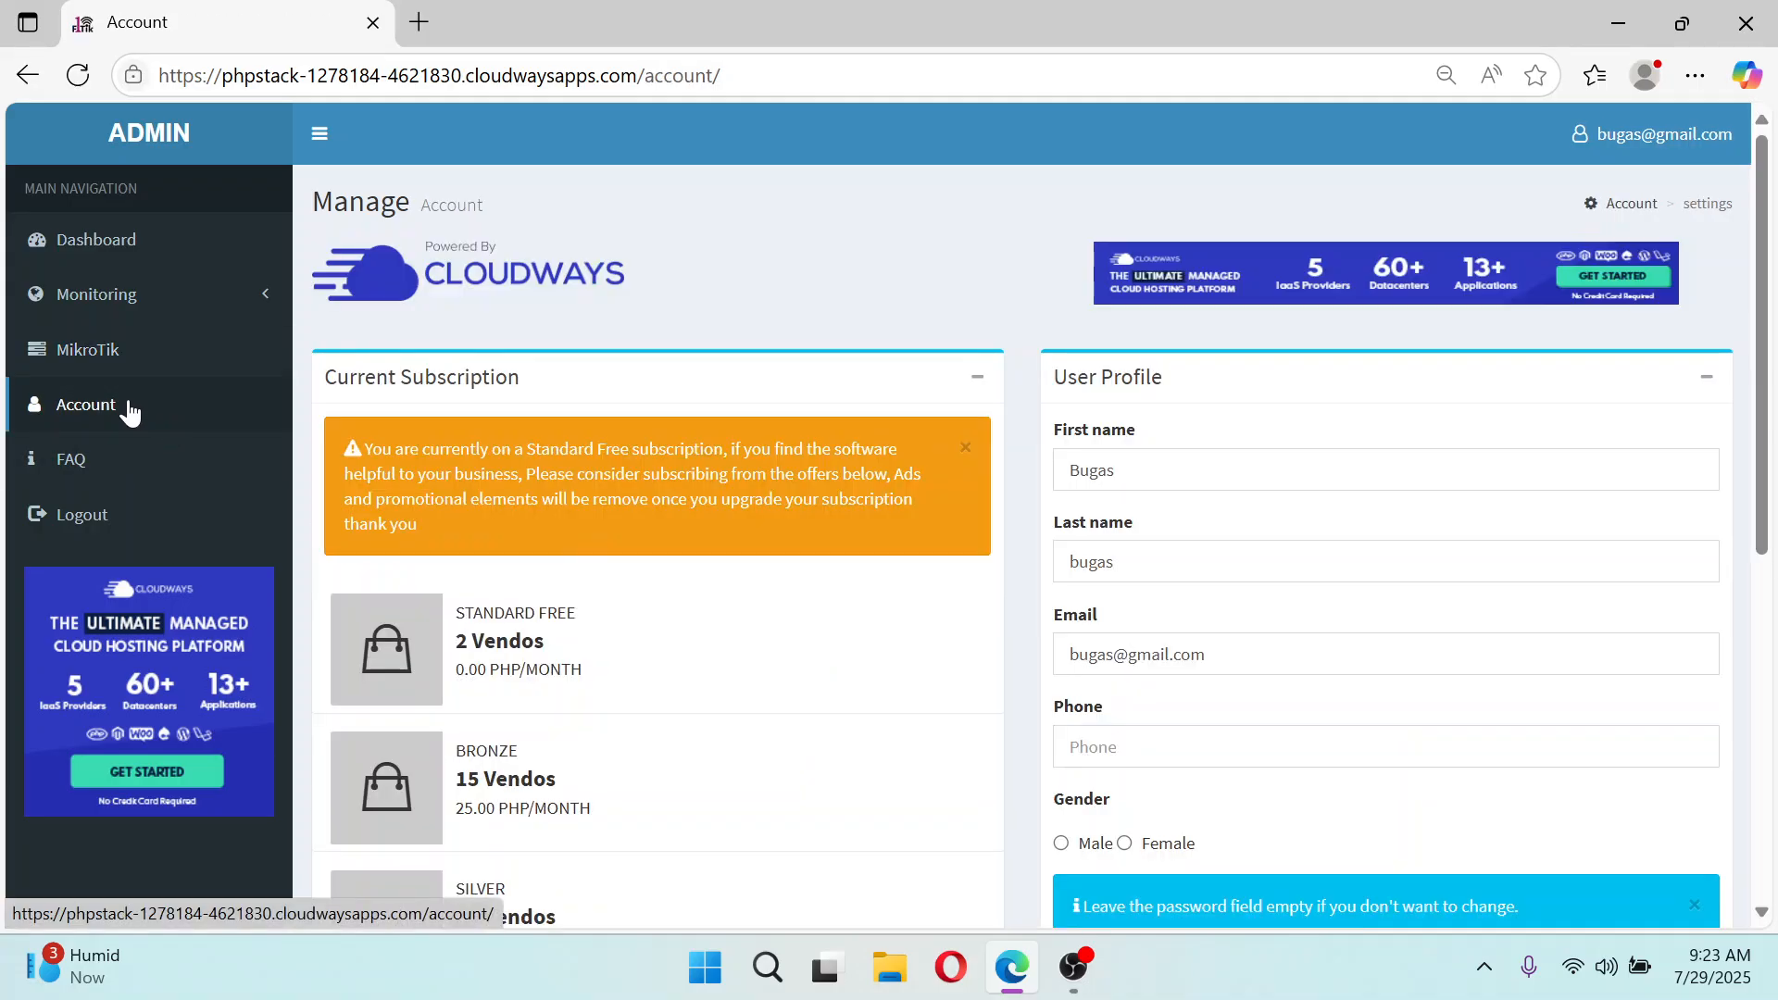
scroll(1769, 505, "down", 5)
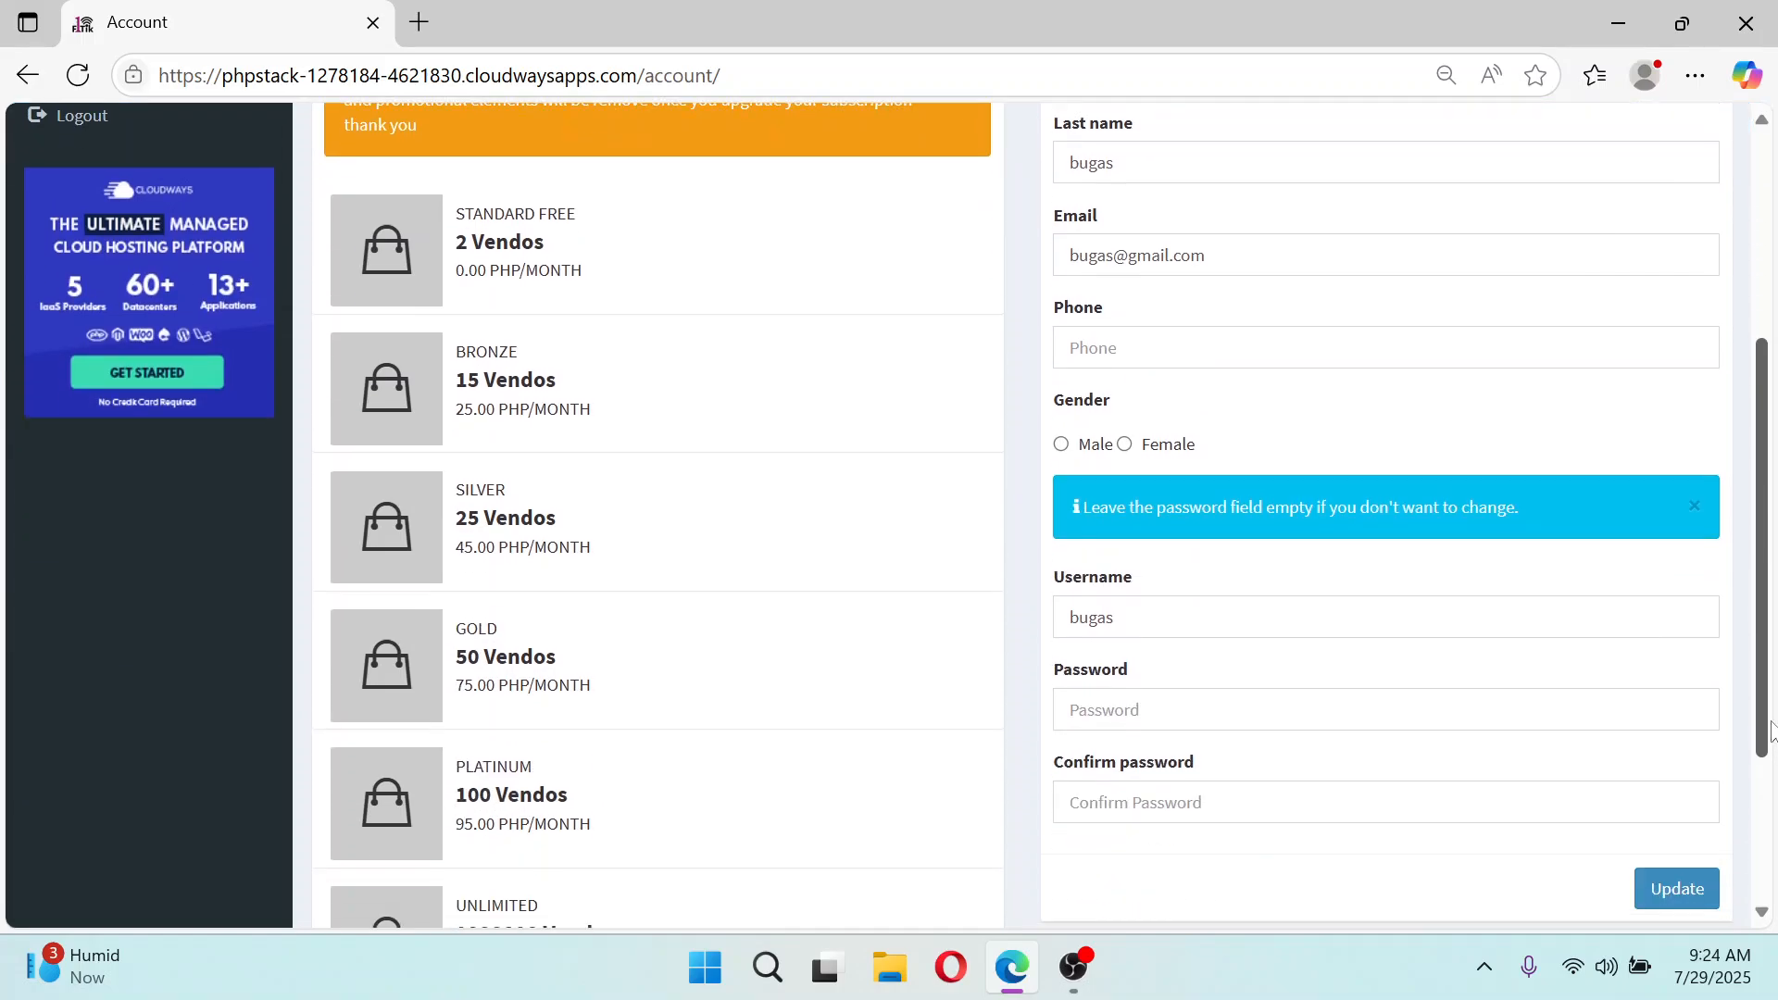
left_click(954, 822)
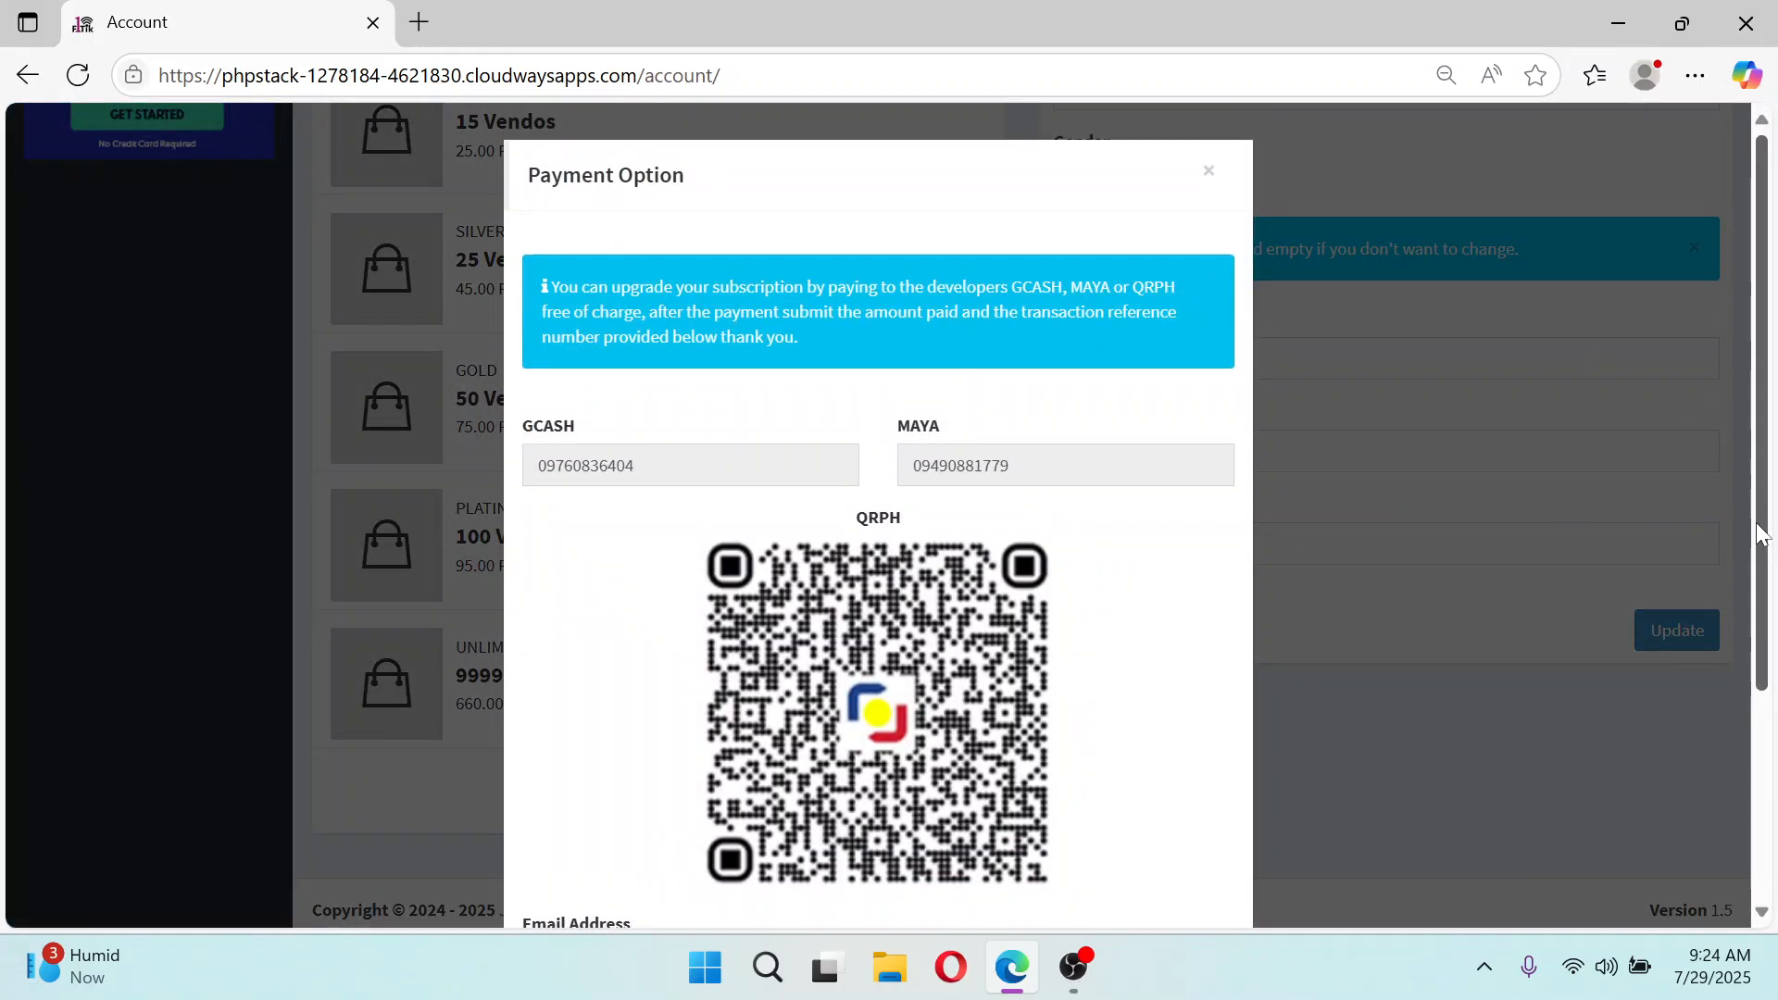
Scroll through the payment form, selecting the GCash and Maya payment numbers
left_click_drag(1763, 533, 1766, 746)
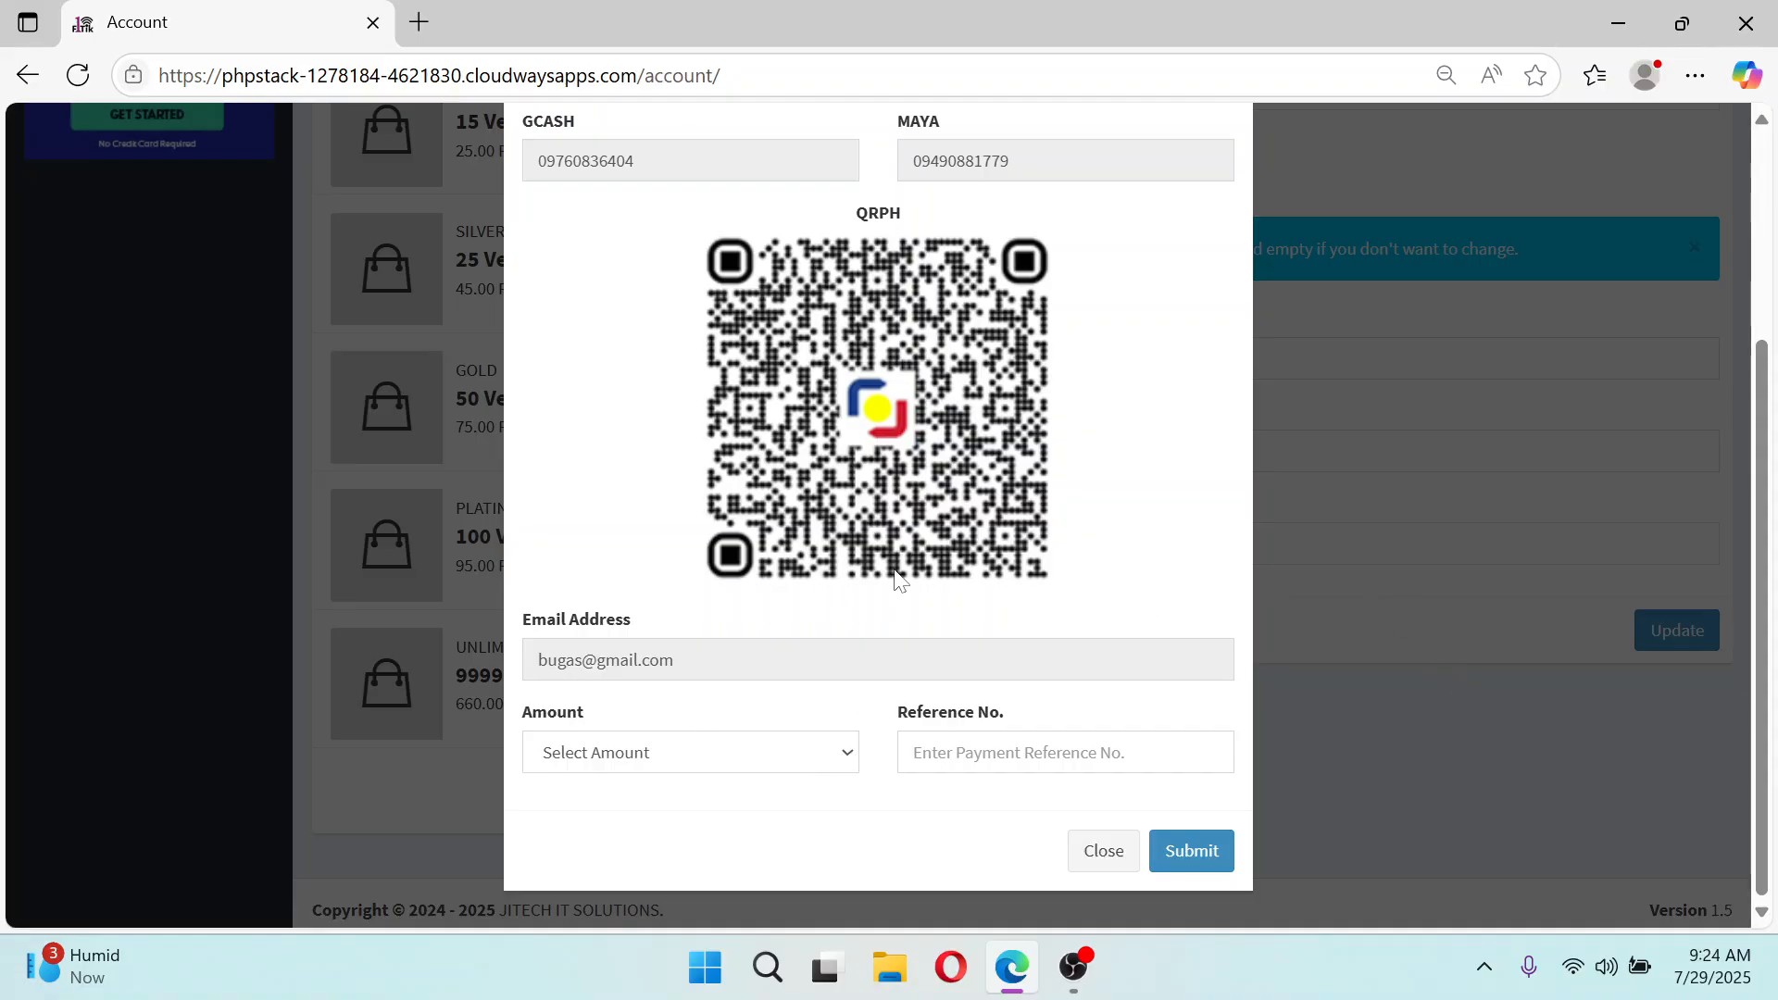
left_click_drag(1769, 526, 1371, 298)
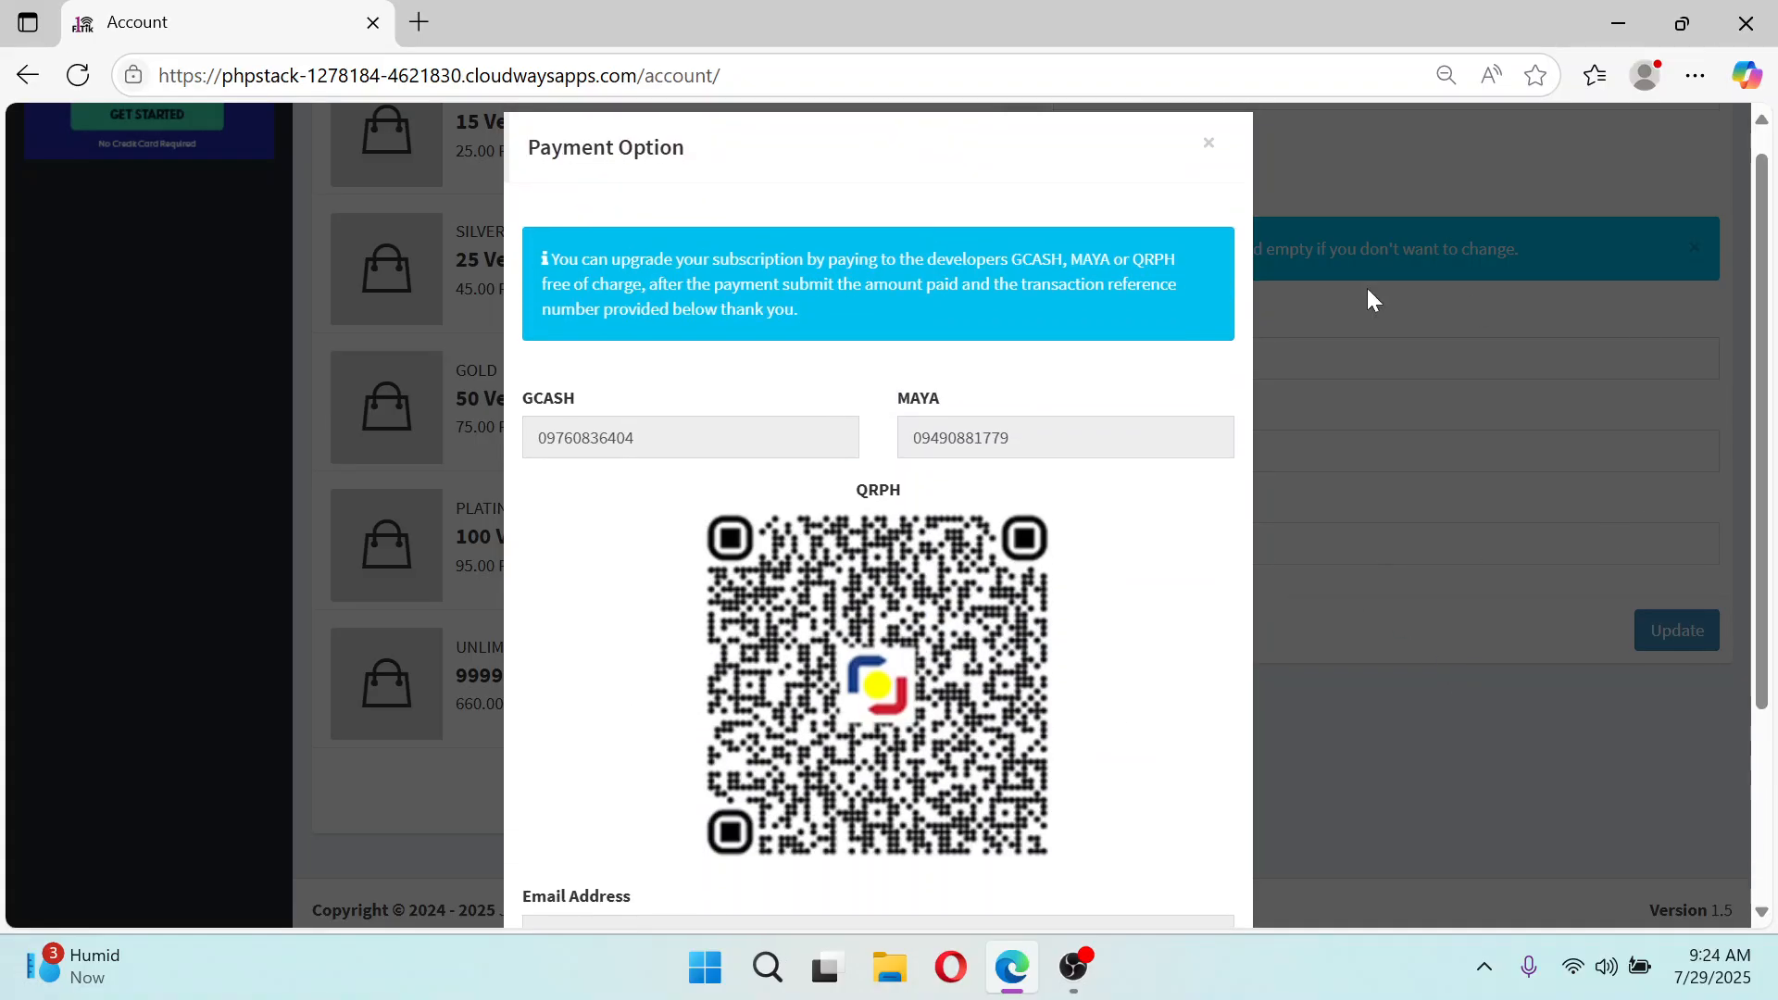
left_click_drag(640, 437, 535, 438)
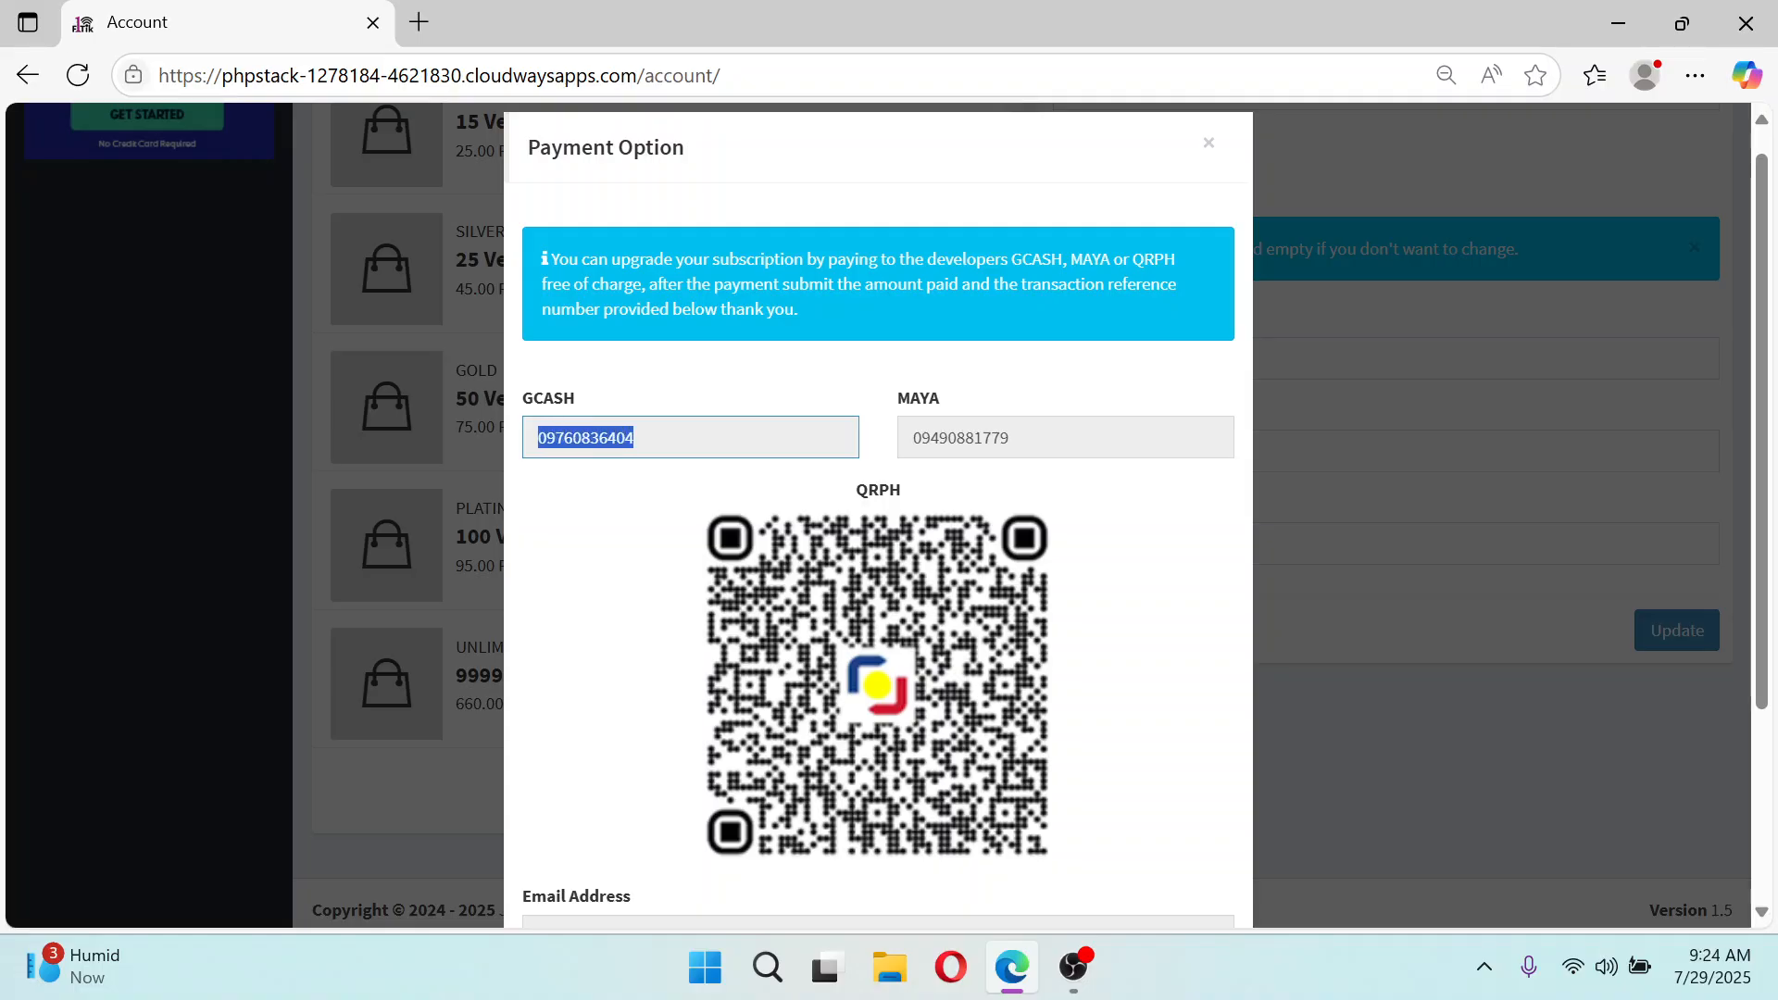
left_click_drag(1014, 438, 908, 438)
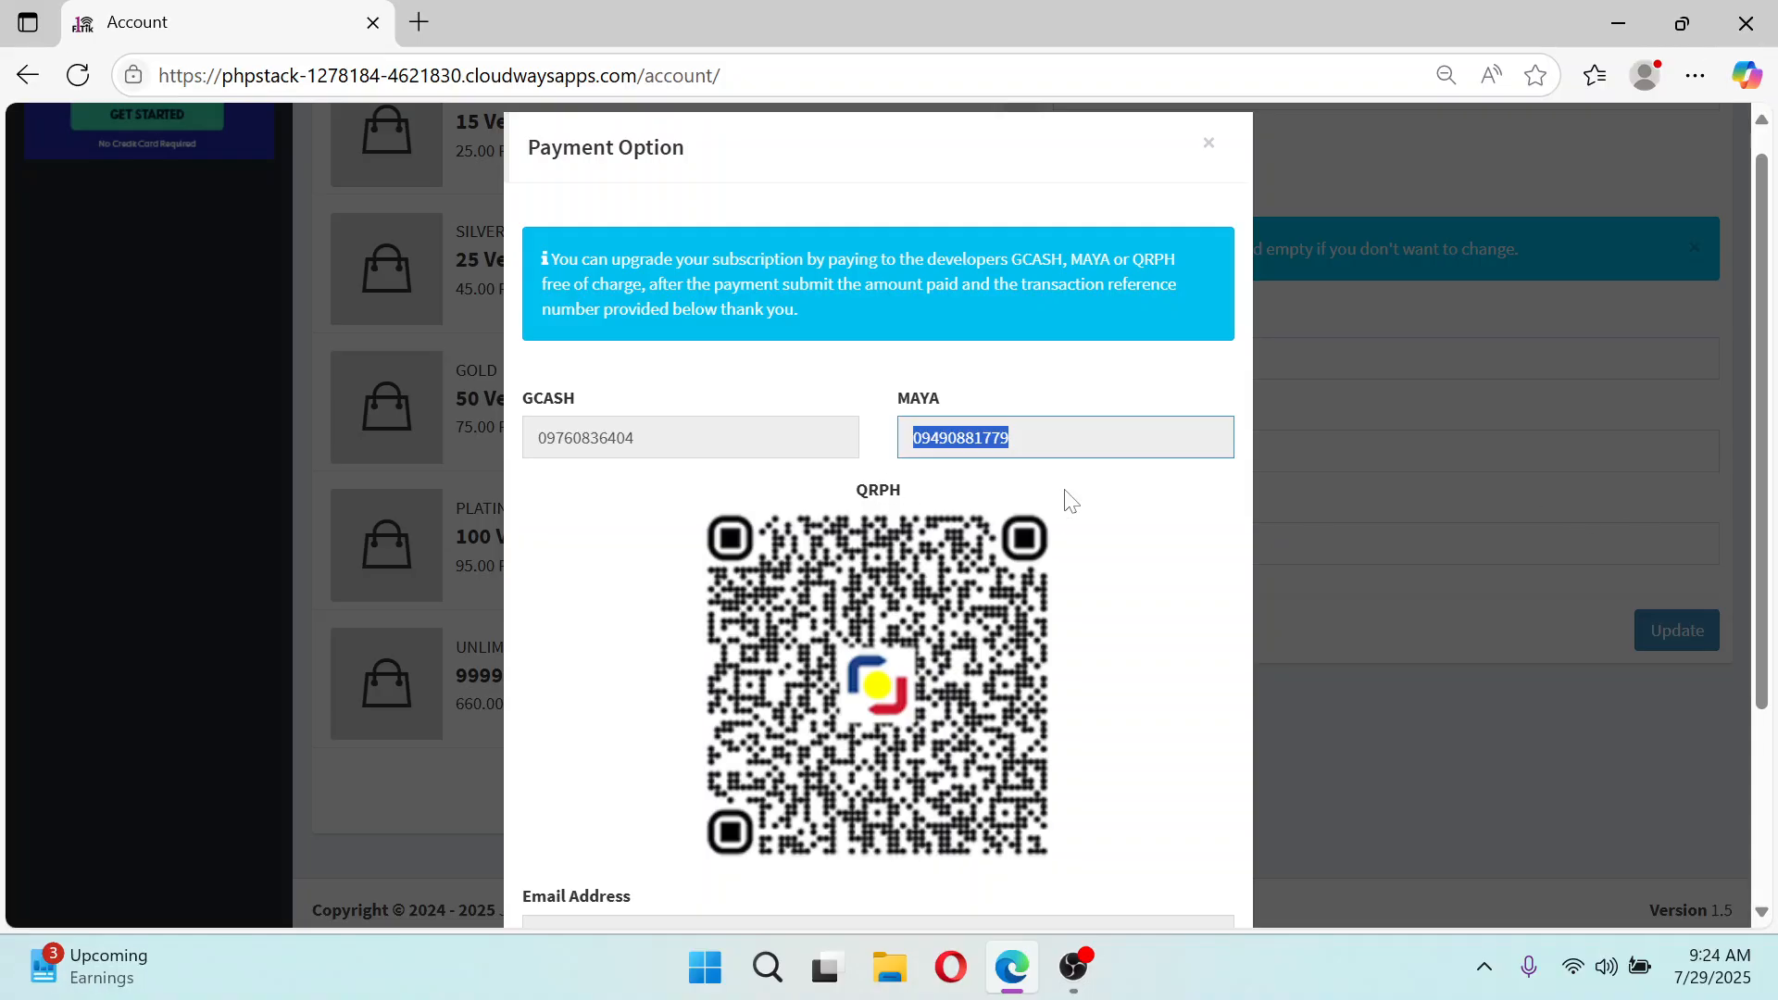
left_click_drag(1759, 452, 1760, 642)
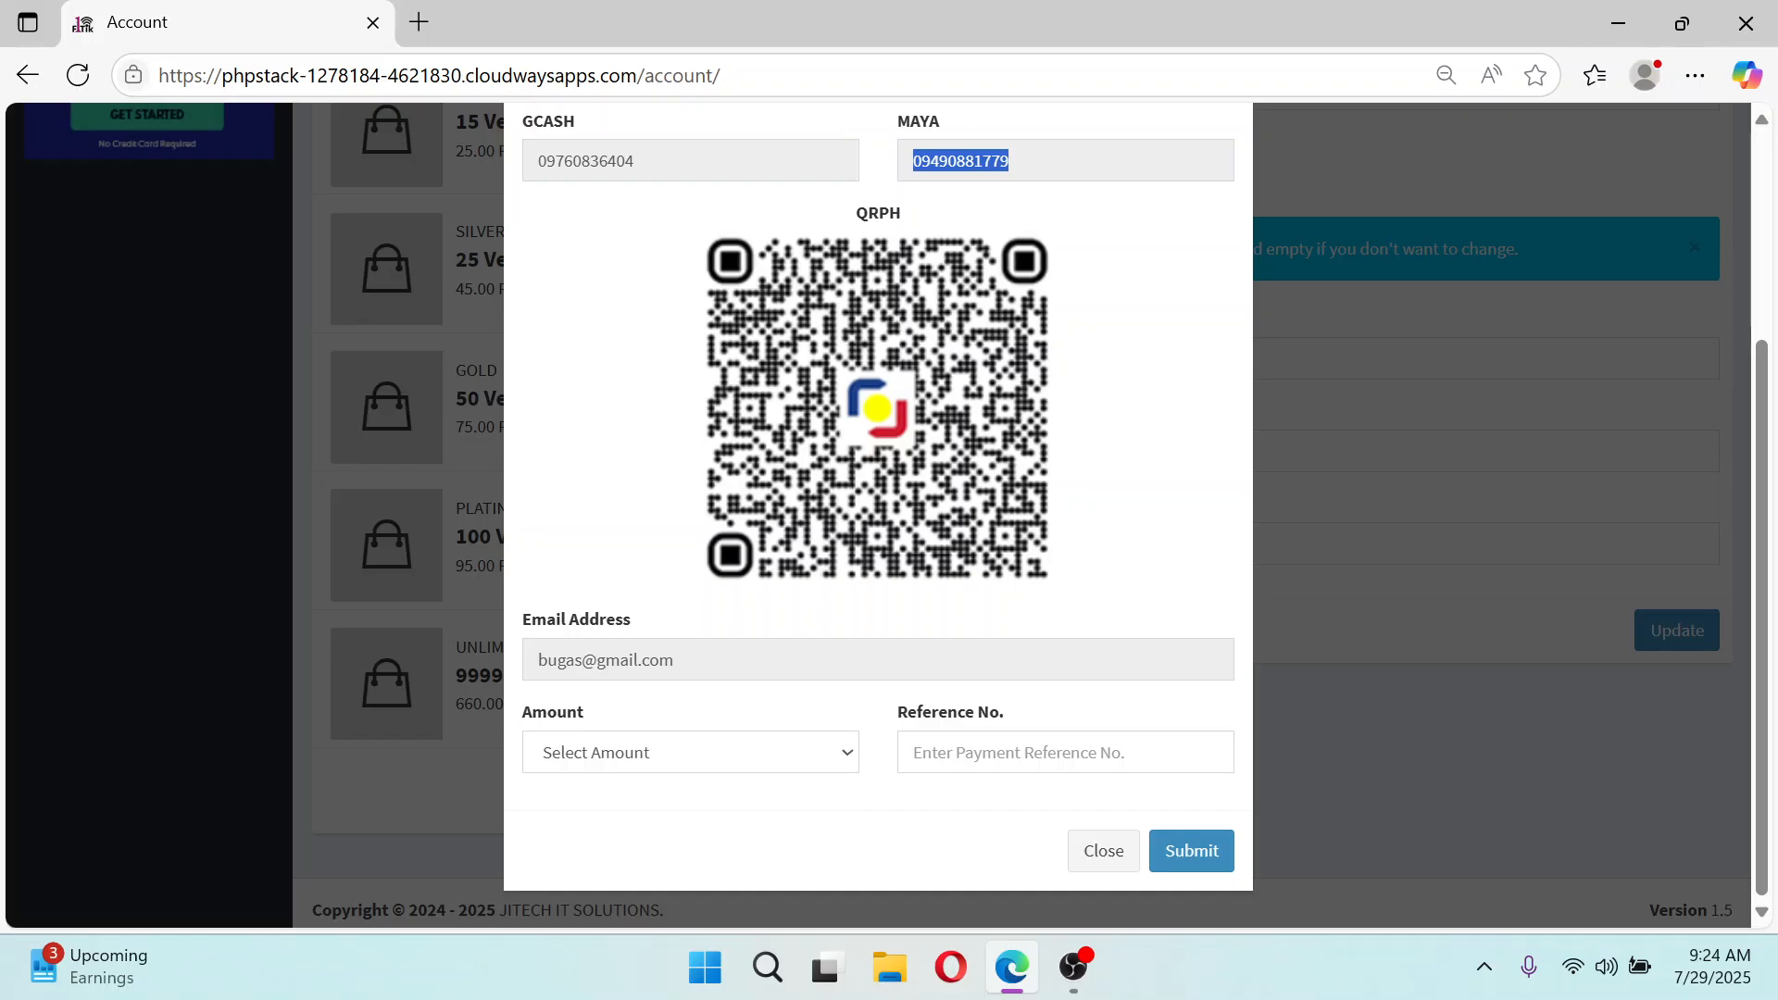
double_click(586, 161)
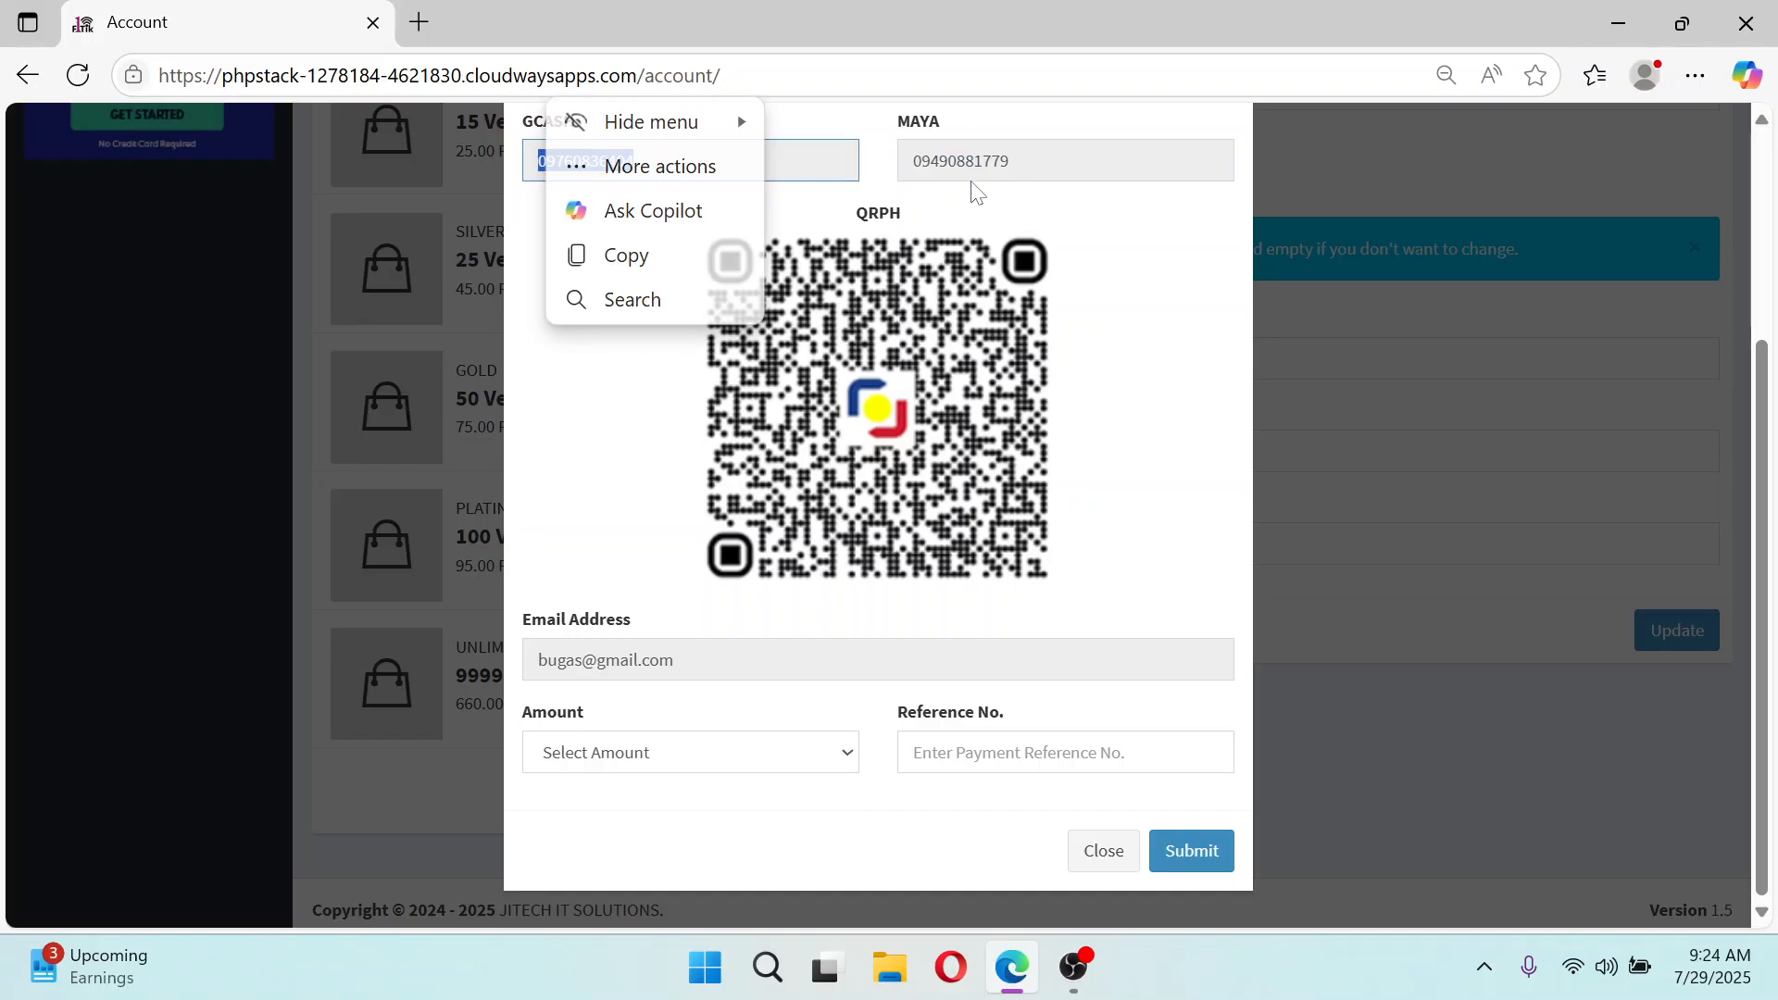
left_click(1116, 374)
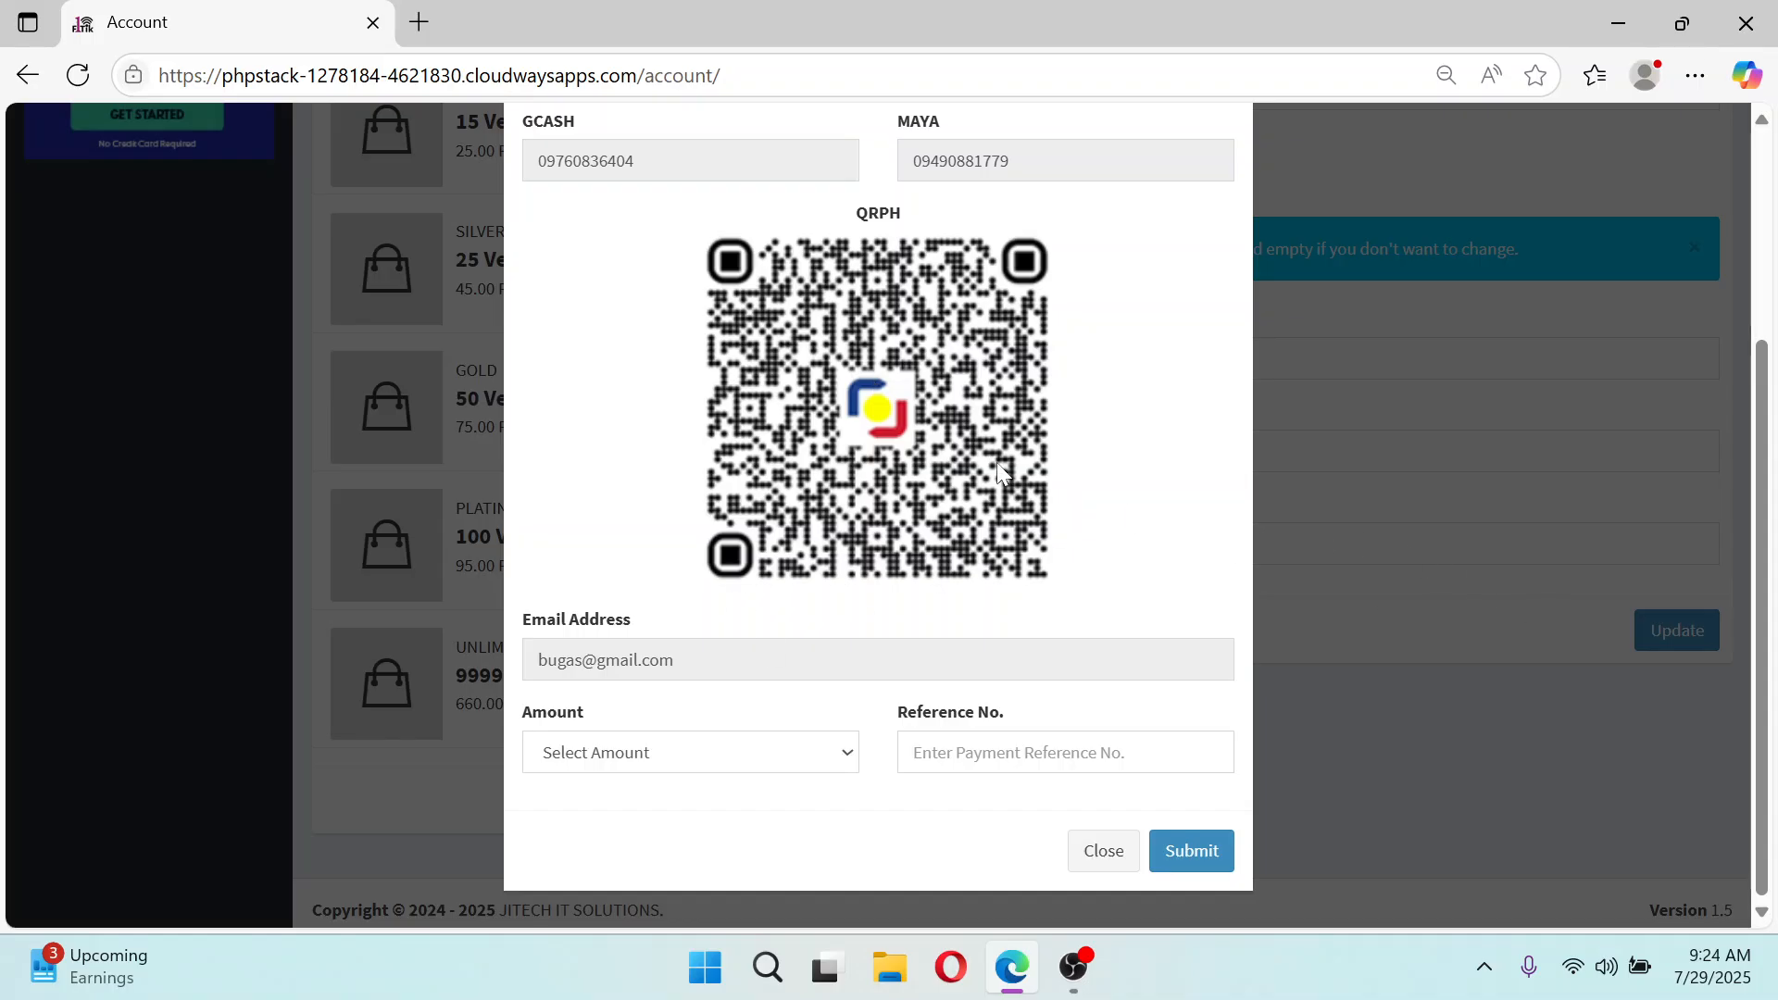
Set the amount to 25.00 Bronze and enter the transaction reference number
left_click(848, 767)
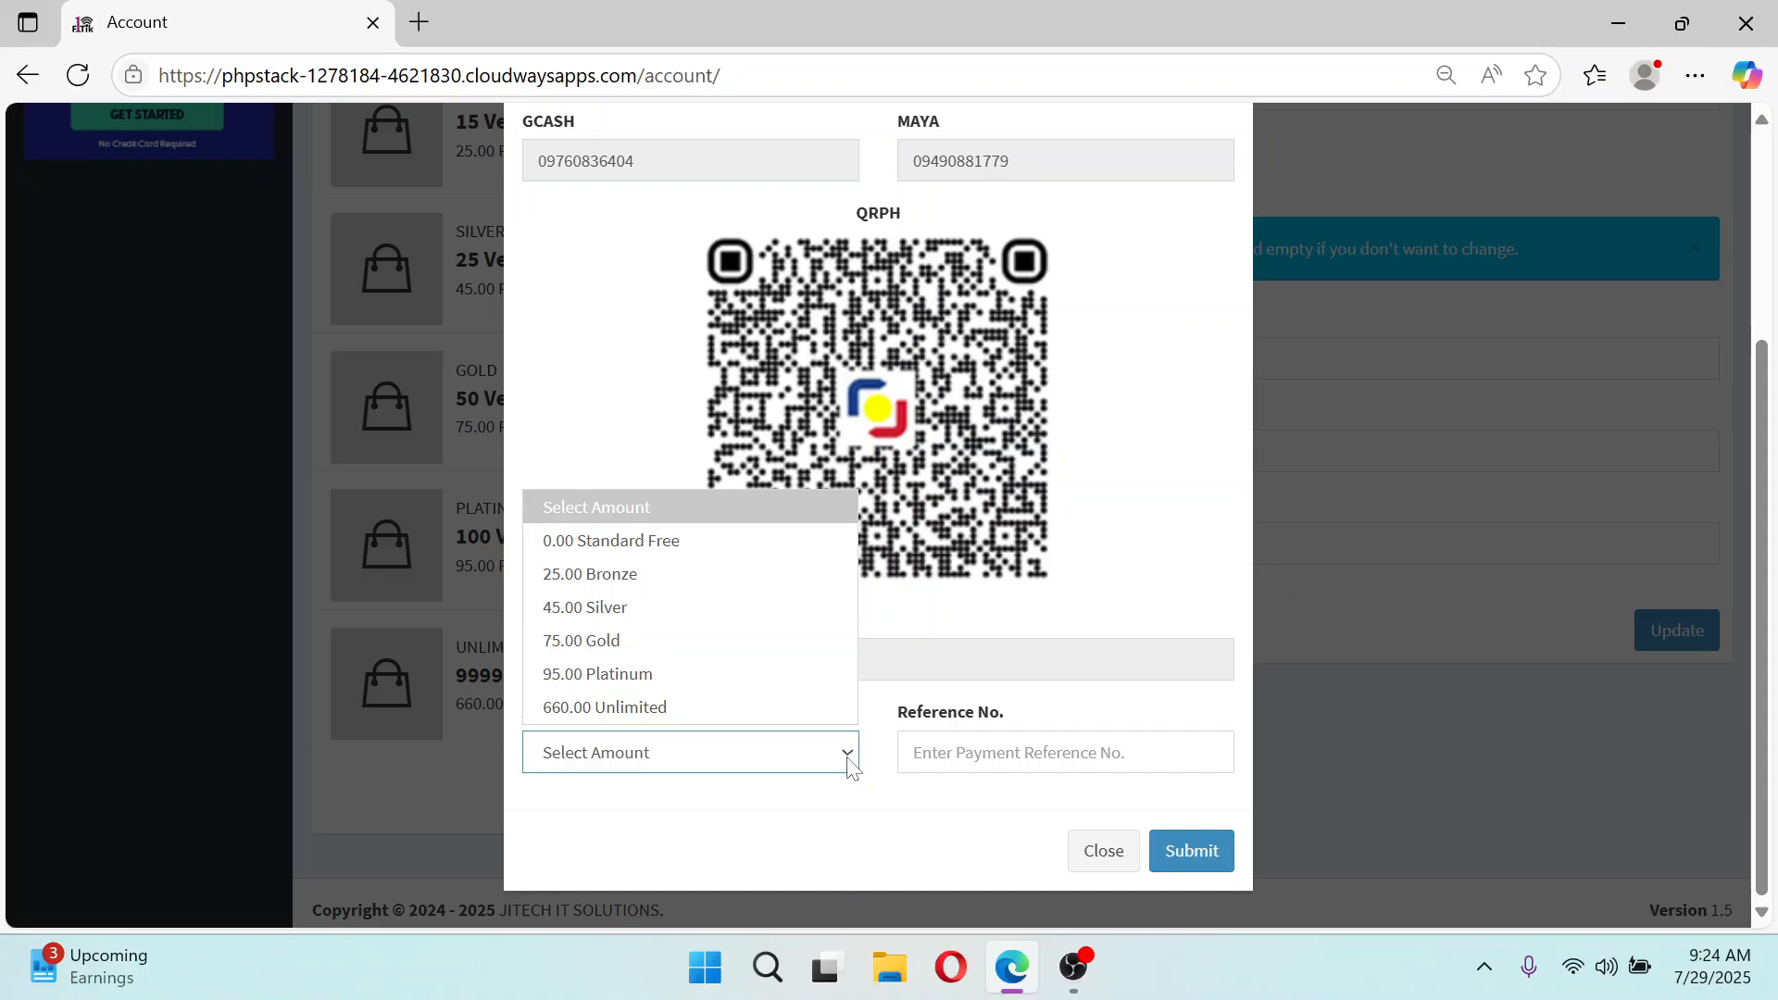
left_click(639, 584)
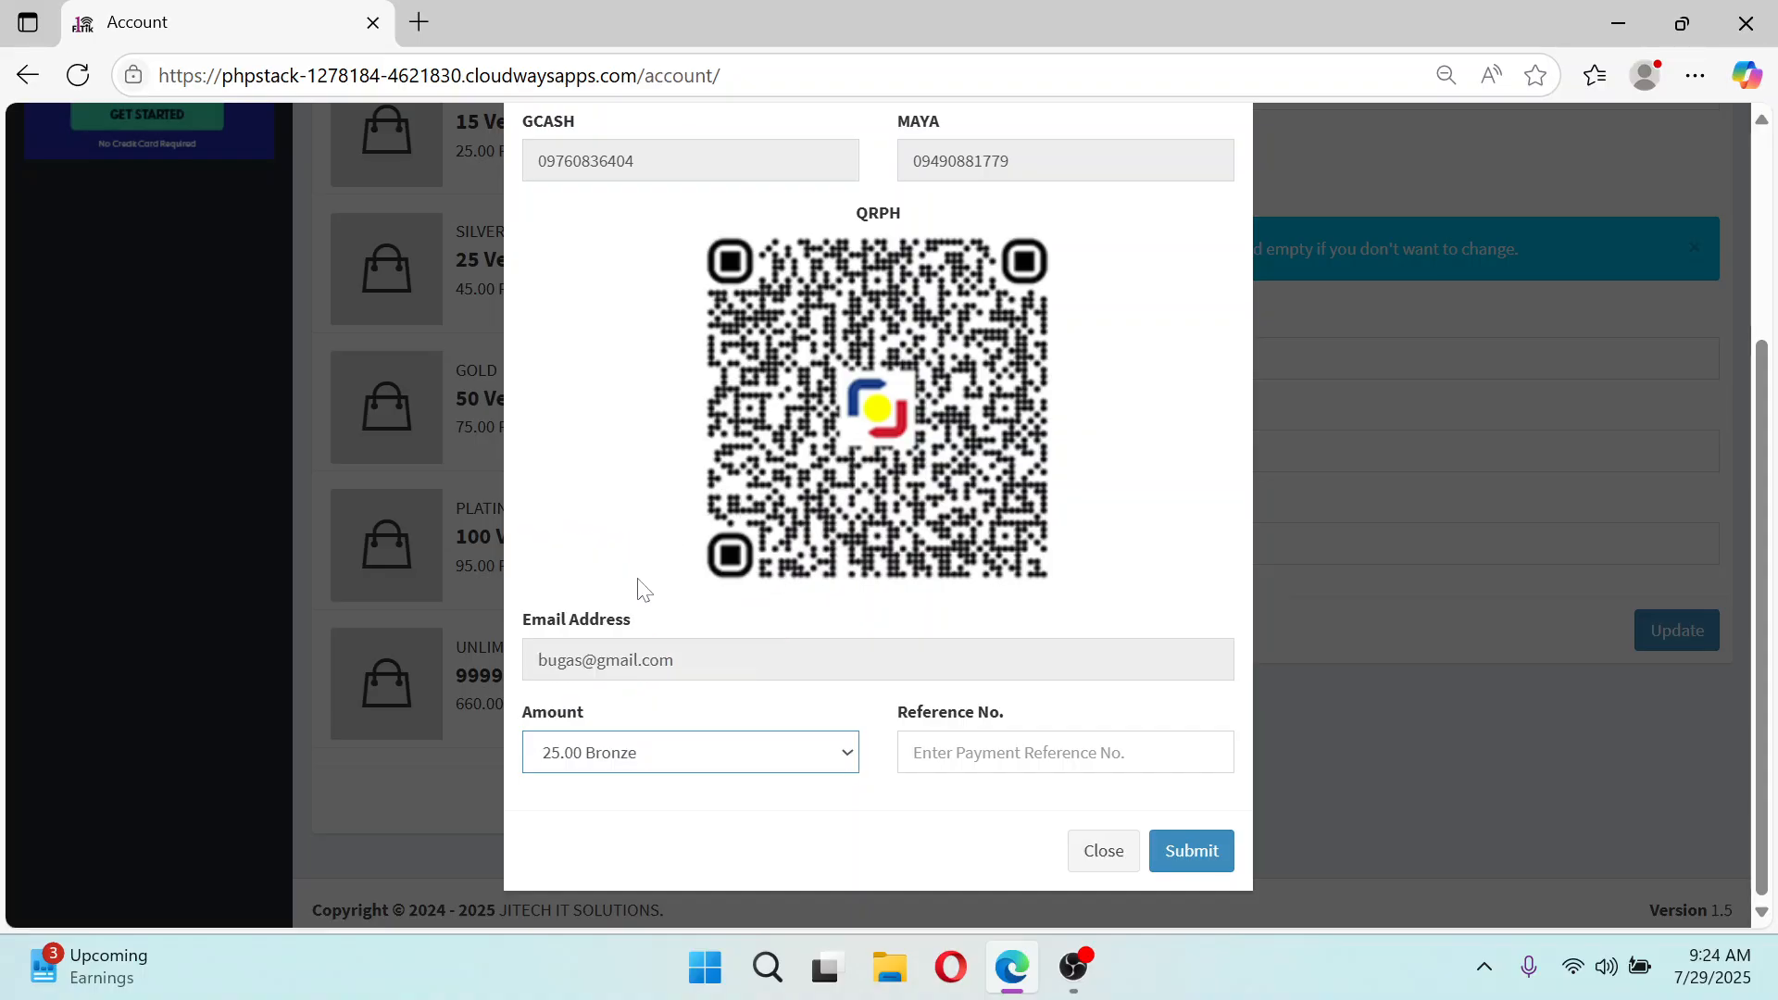
left_click(954, 745)
type("12")
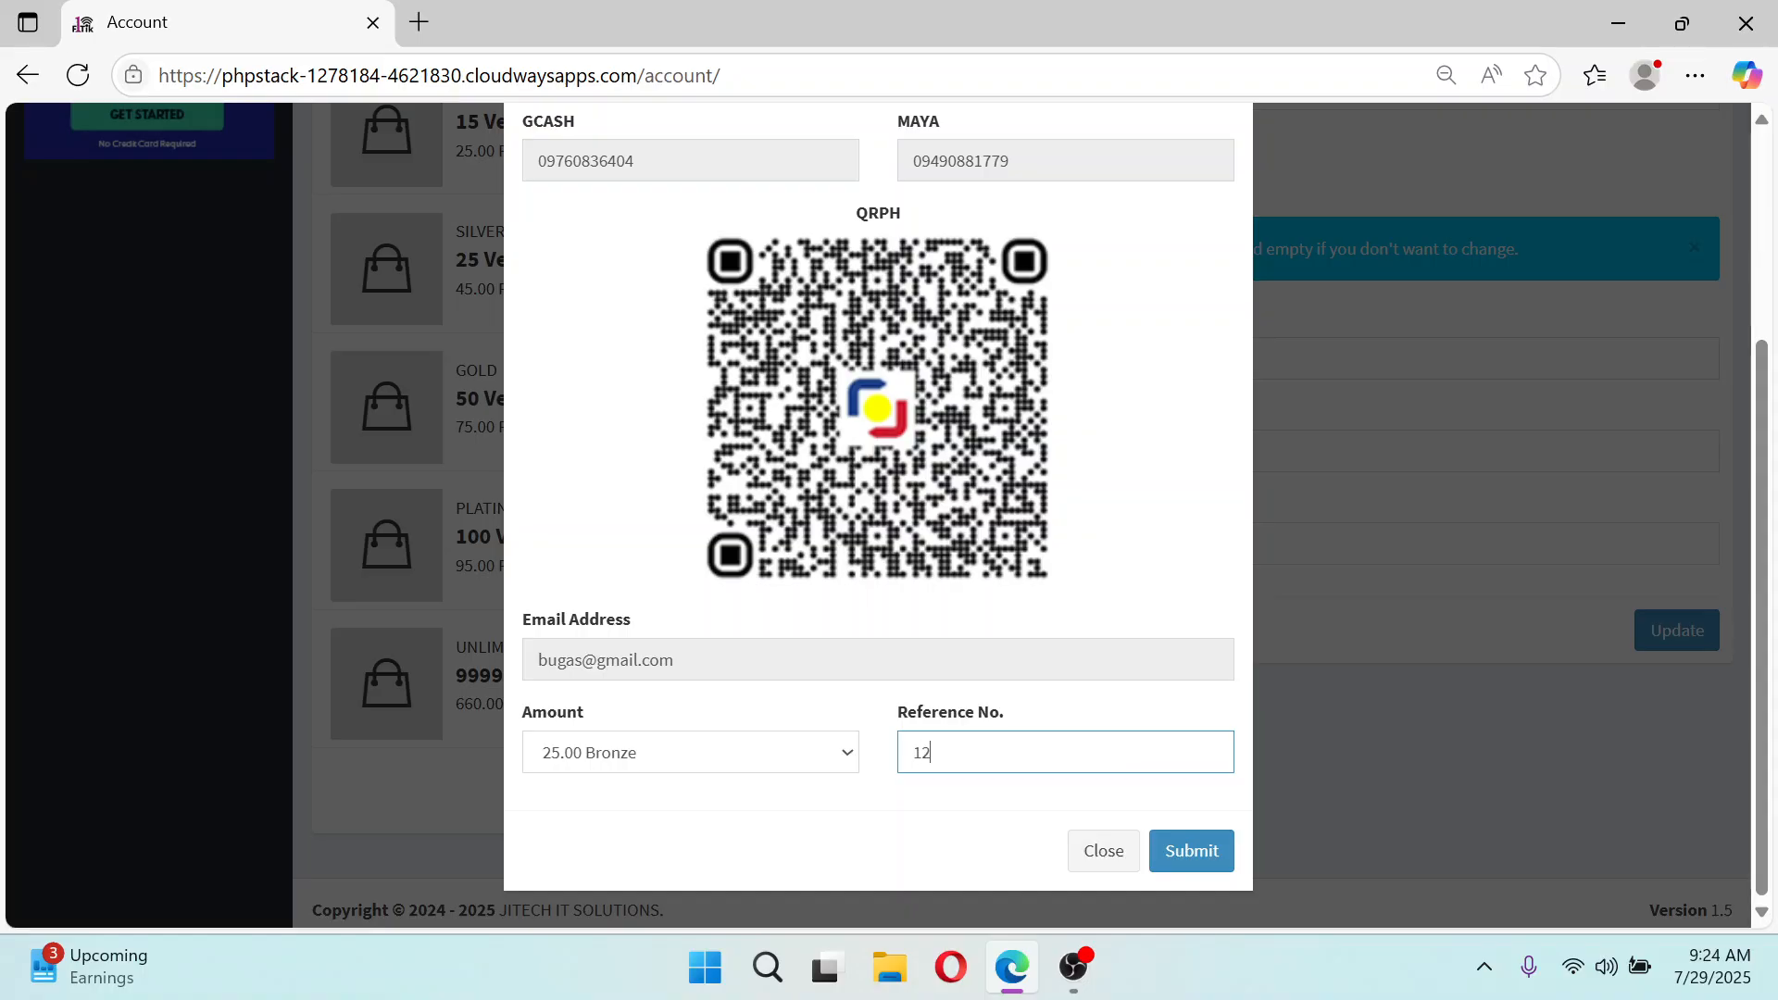
type("34567890")
left_click_drag(1018, 752, 861, 746)
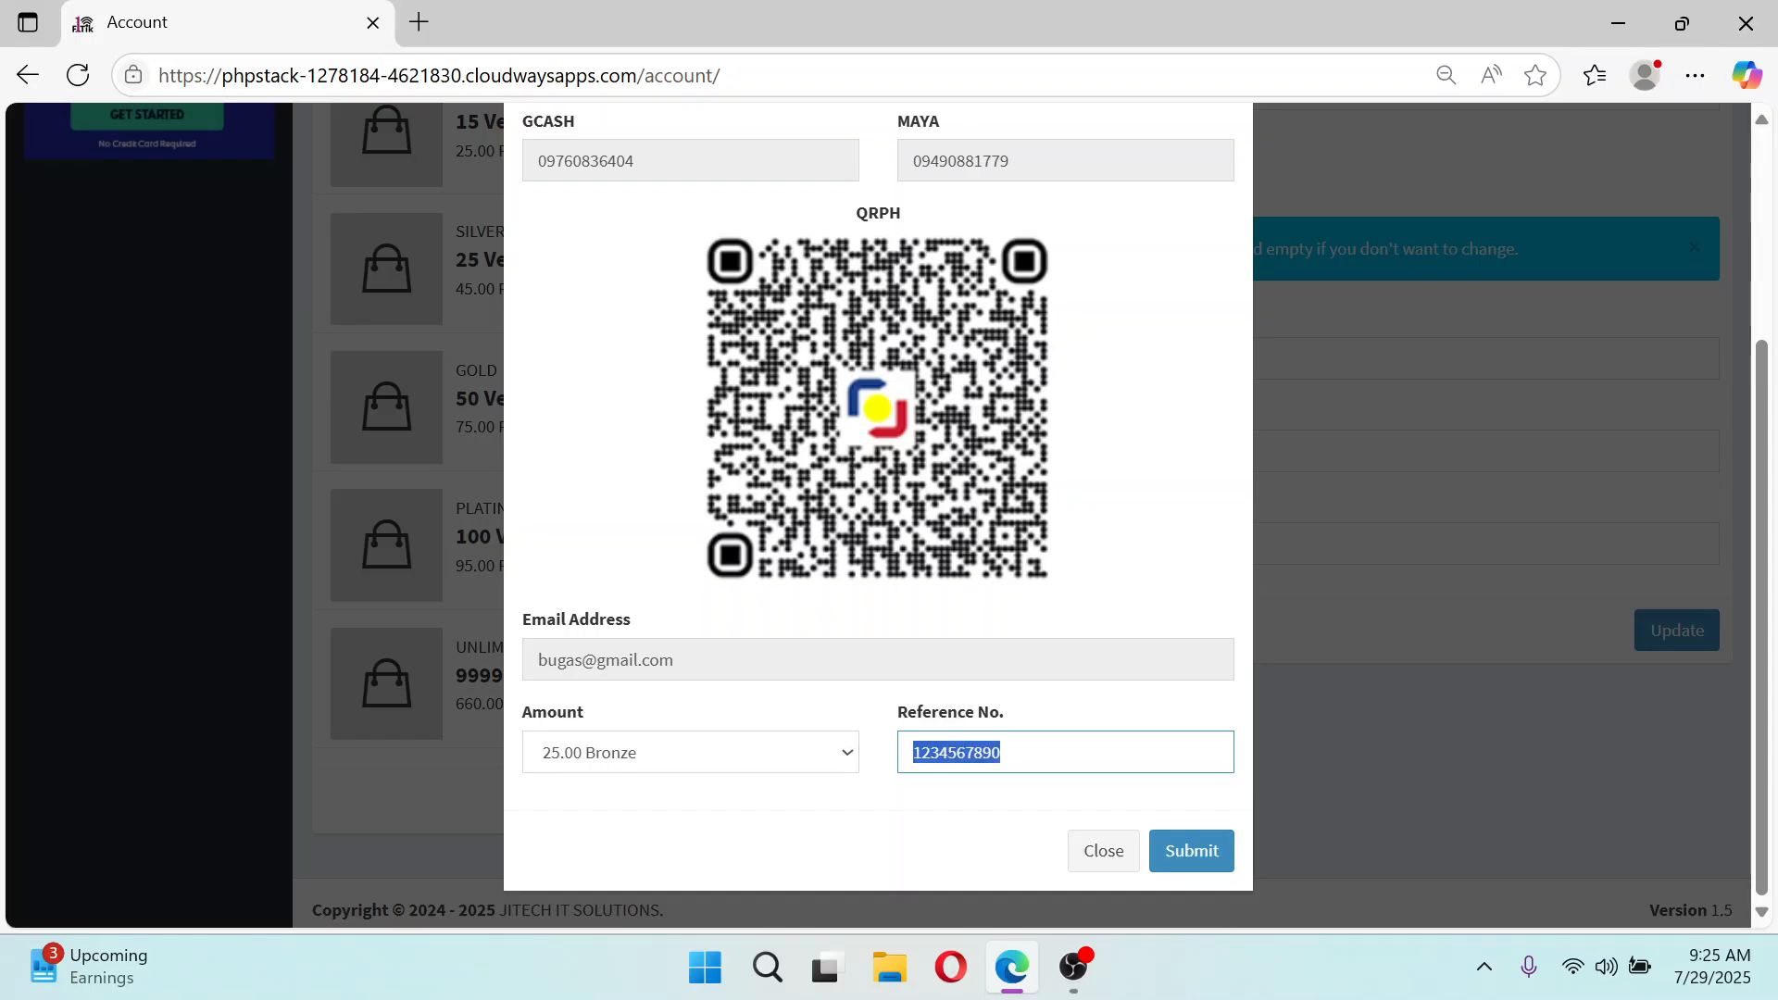
key("ctrl+v")
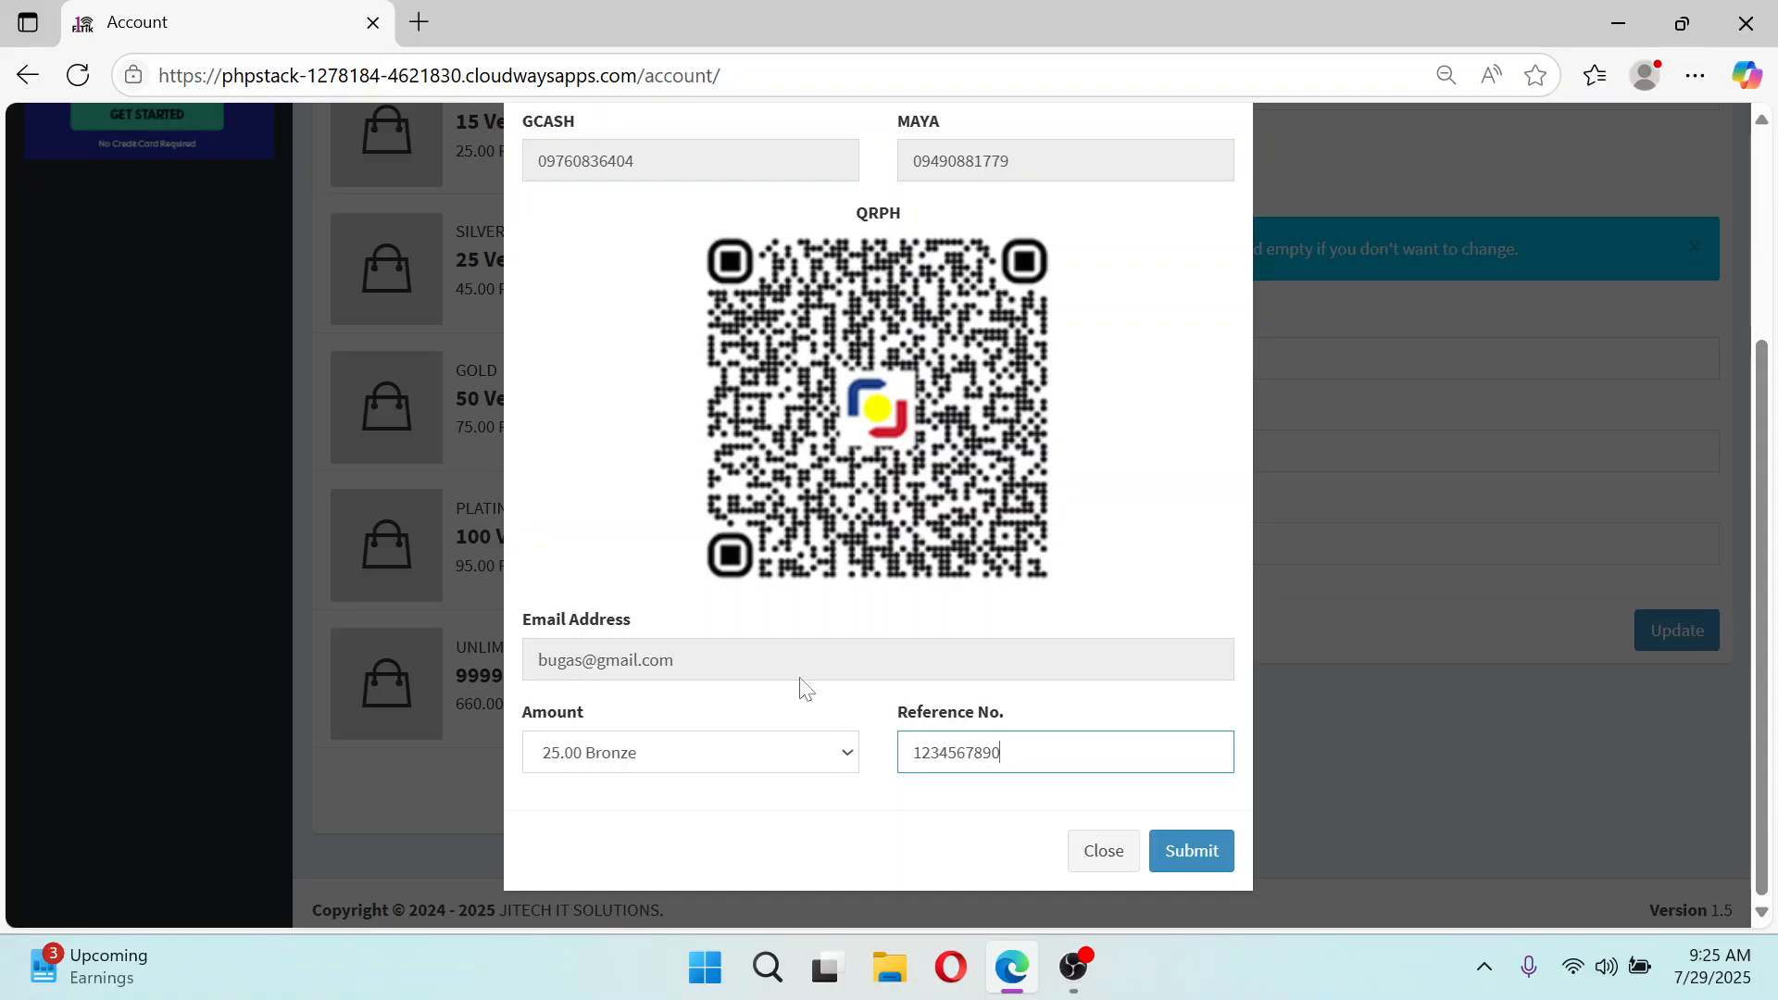
left_click_drag(1767, 519, 1769, 400)
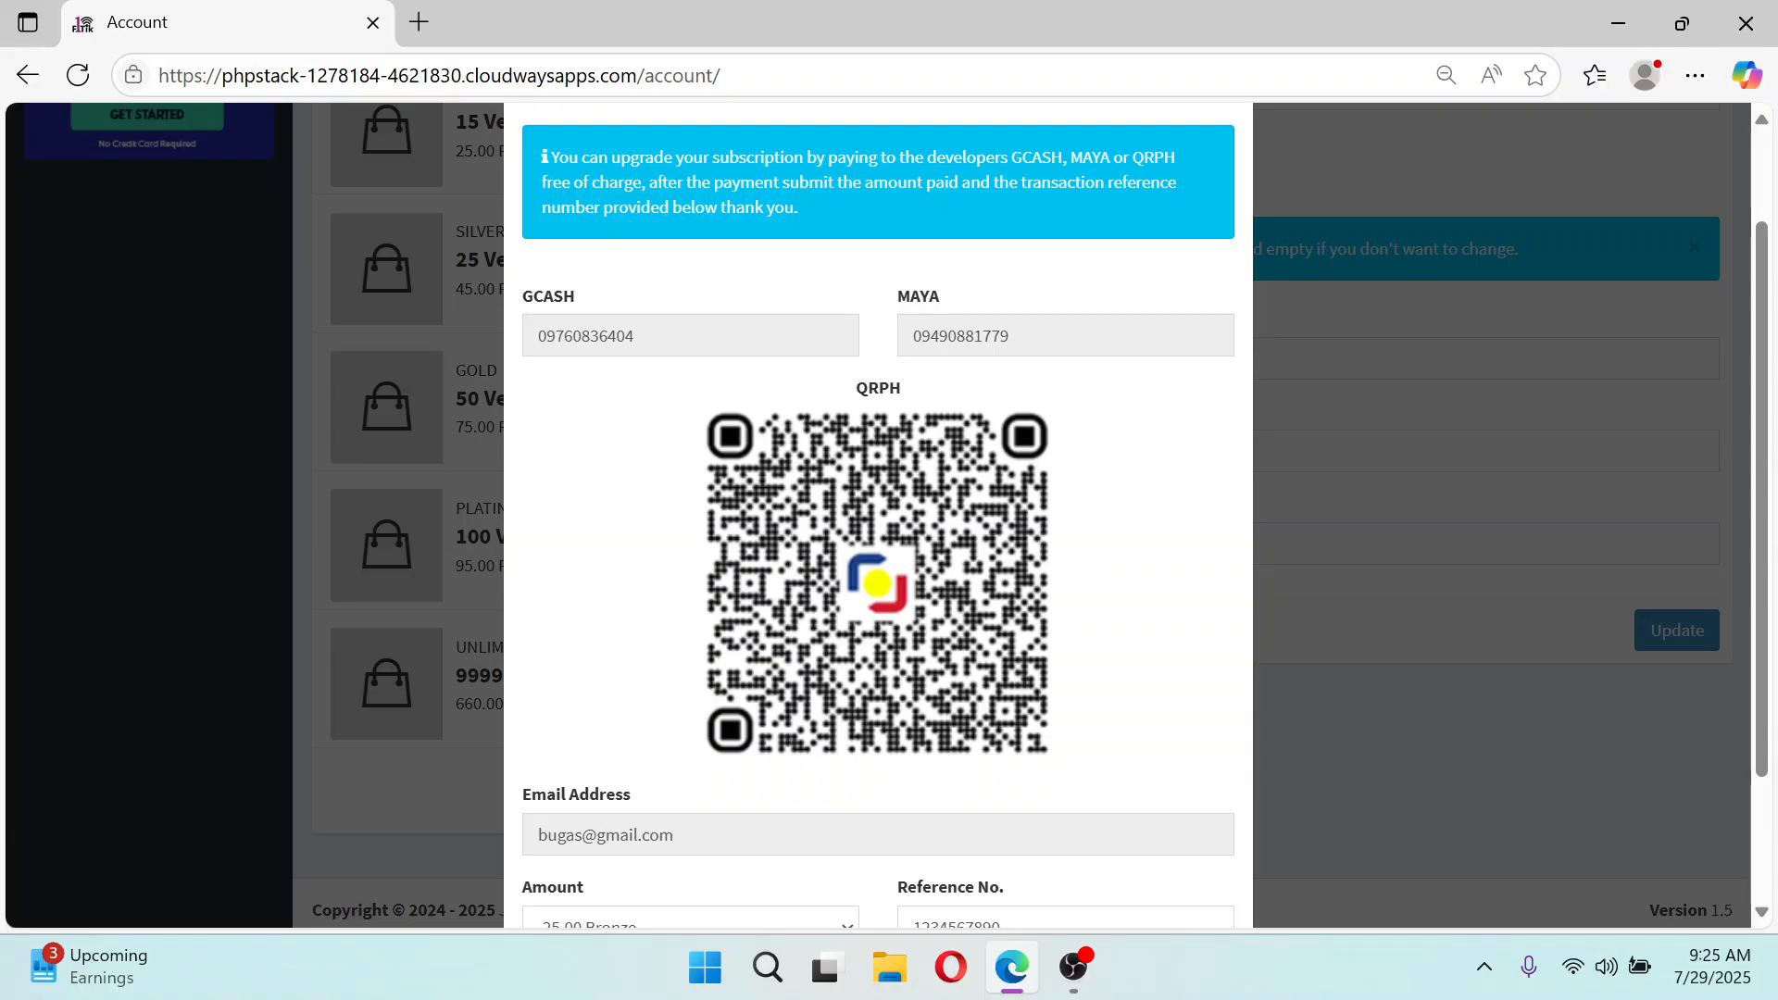
Confirm 25.00 Bronze is the selected upgrade amount
left_click_drag(1767, 475, 1769, 555)
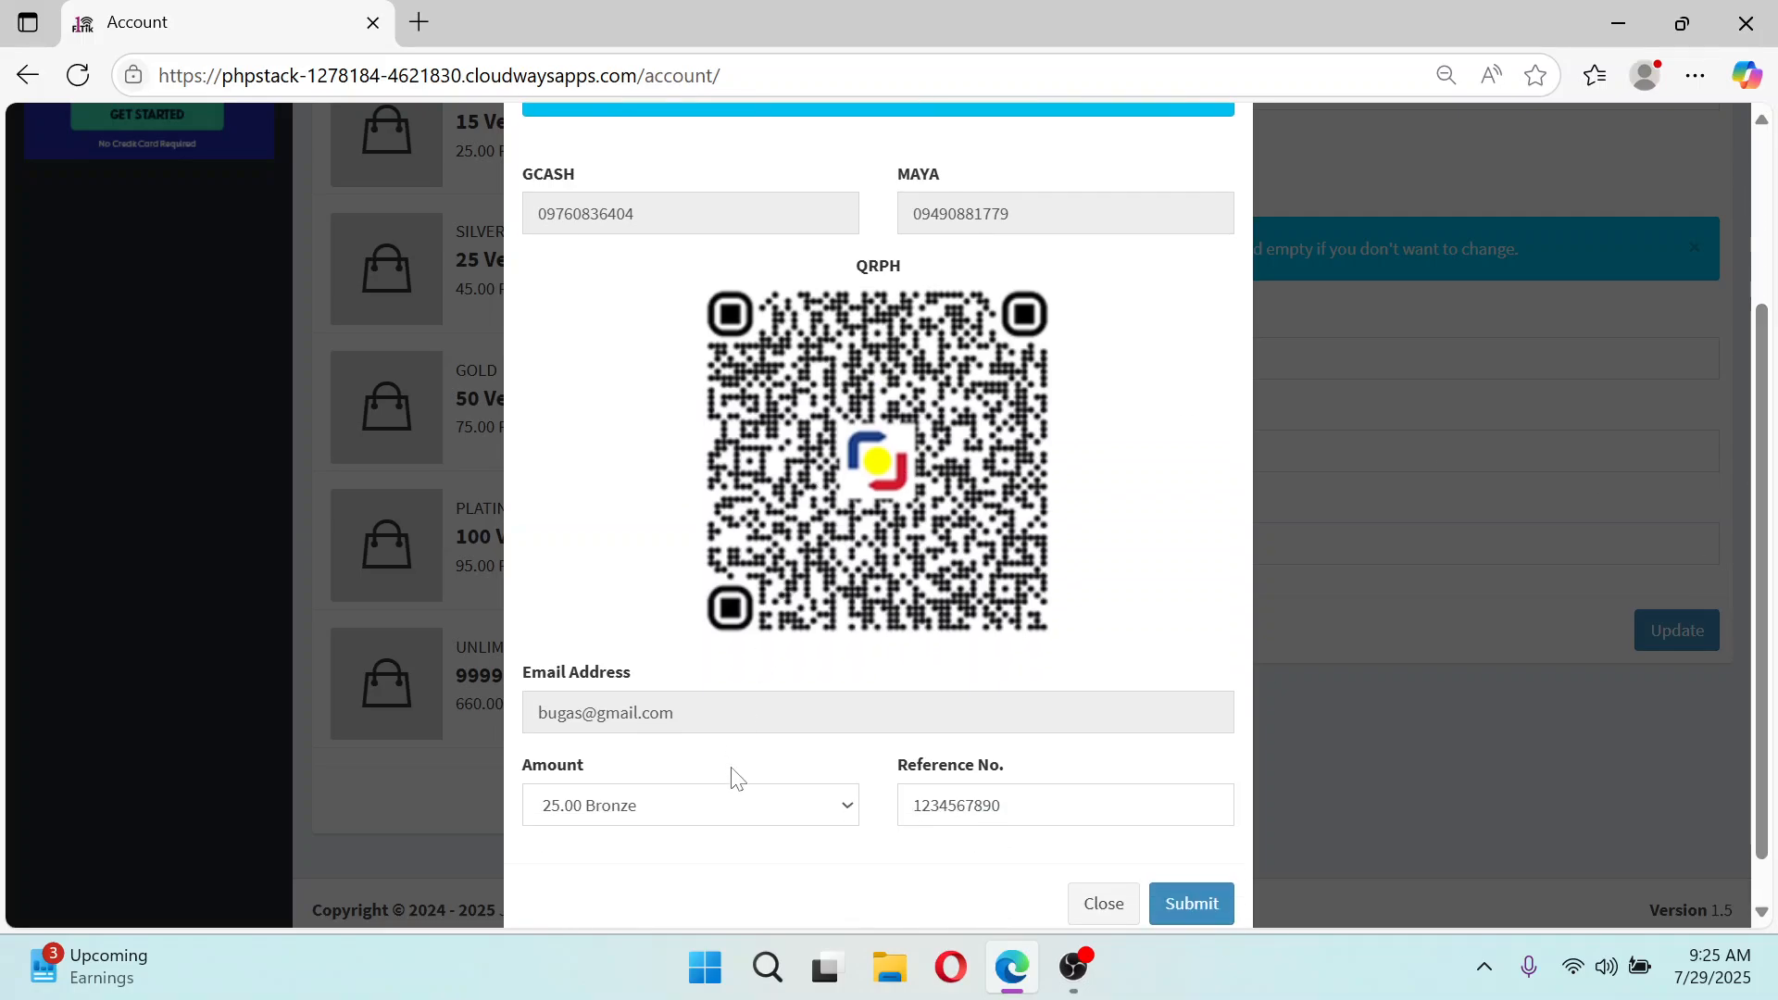
left_click(846, 805)
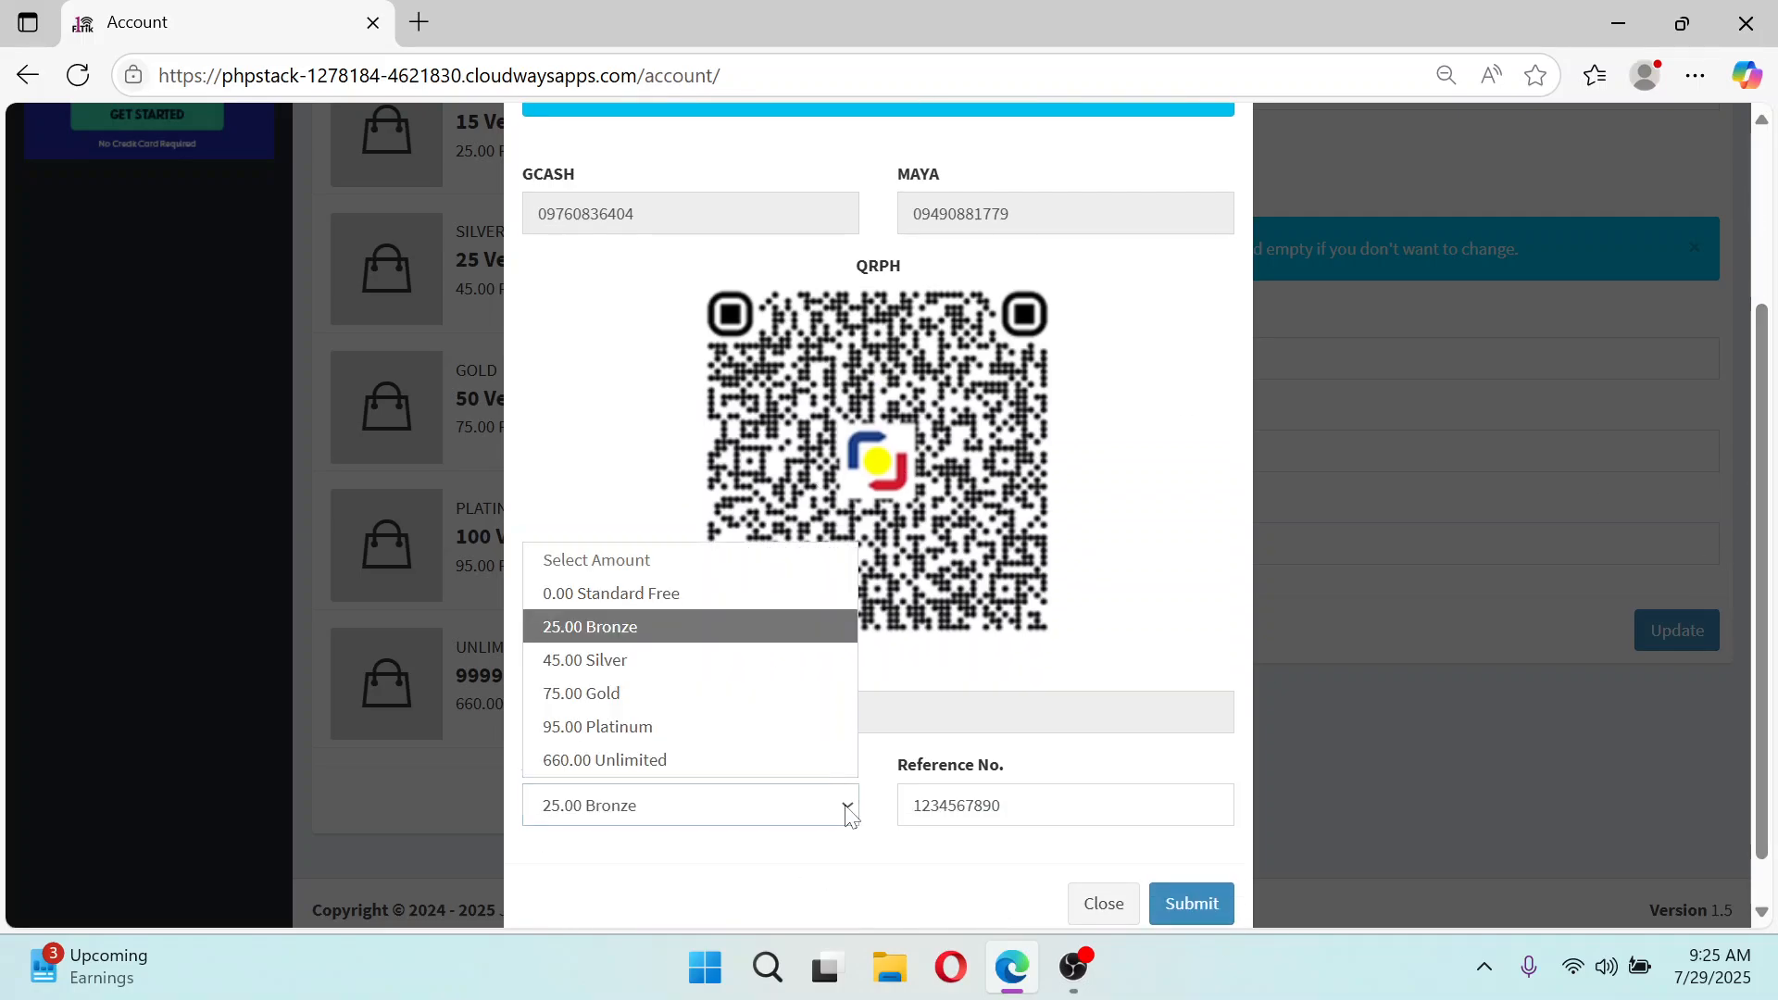
left_click(637, 633)
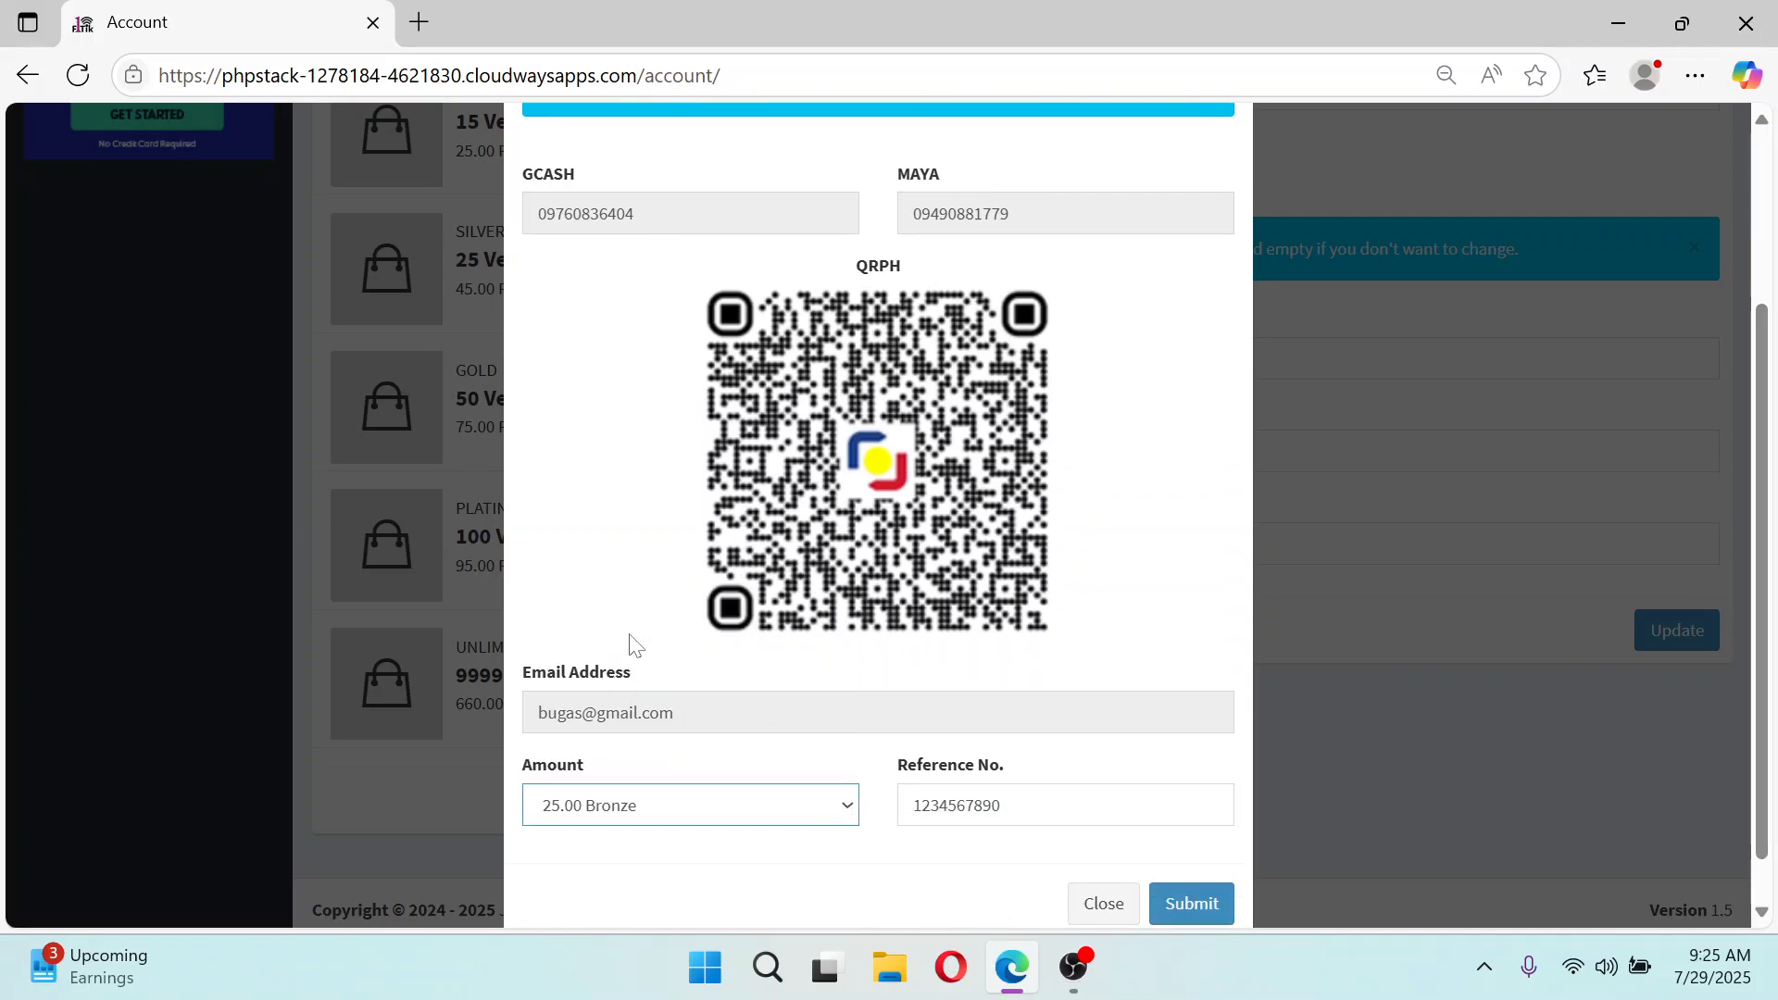
left_click(833, 822)
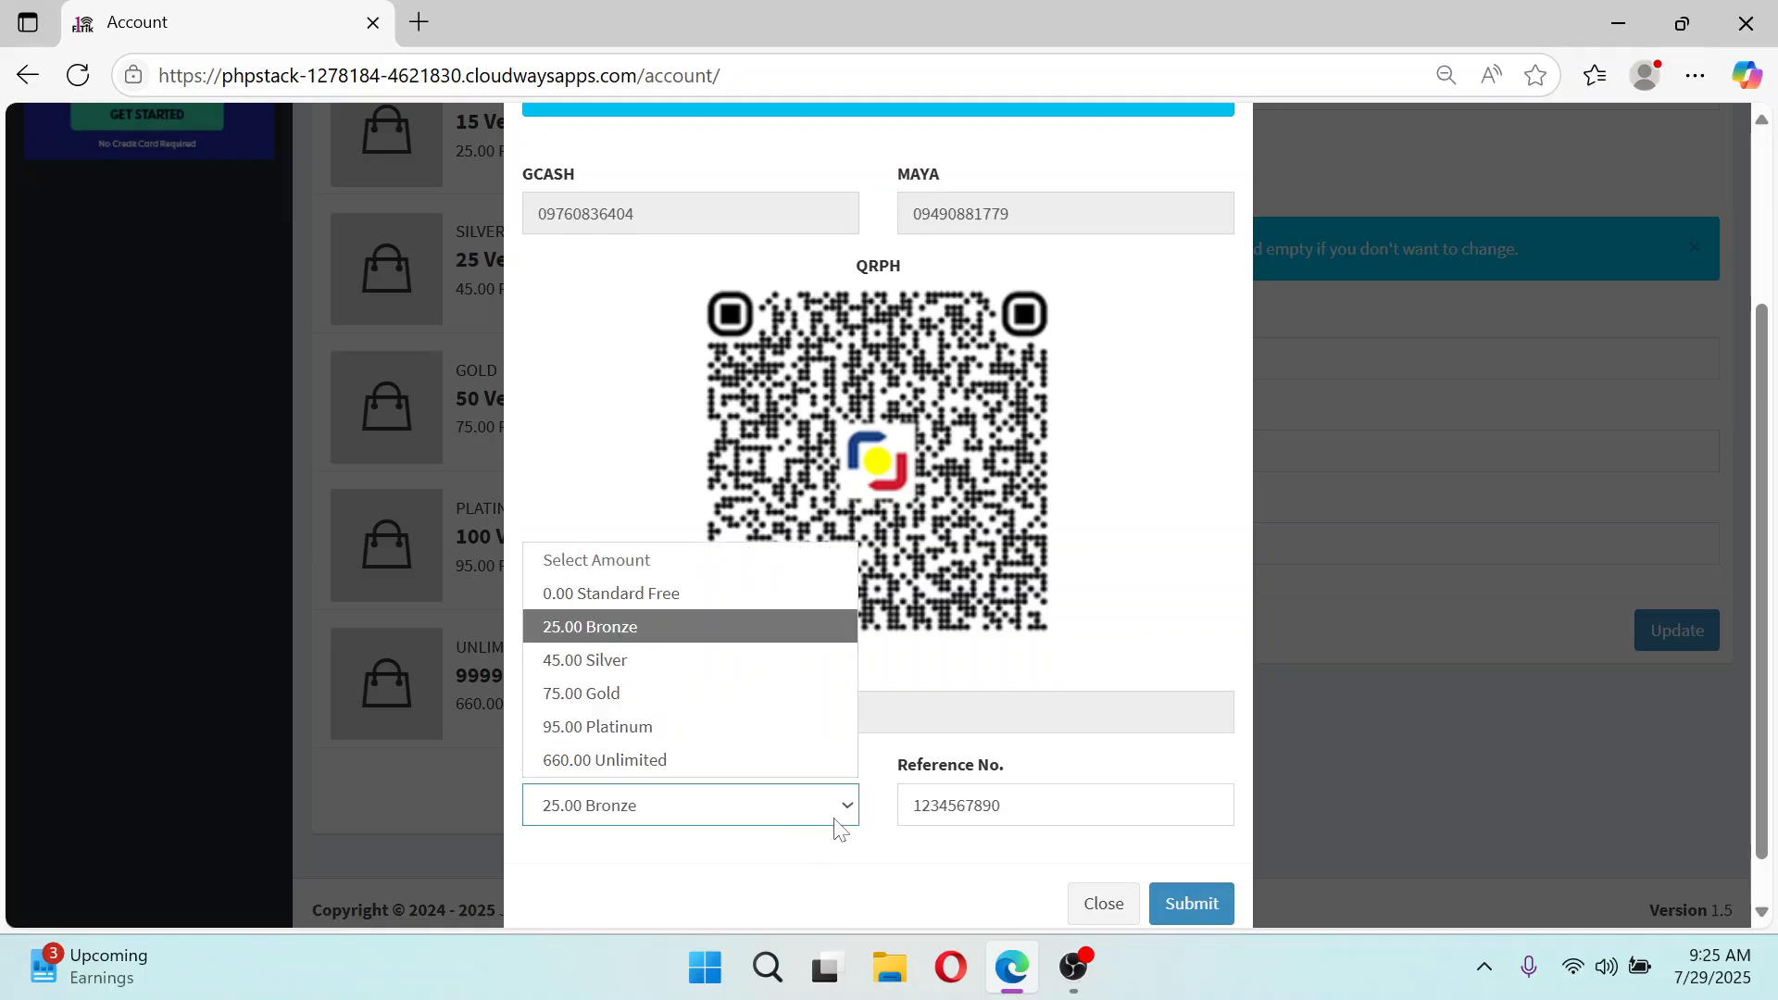
left_click(631, 626)
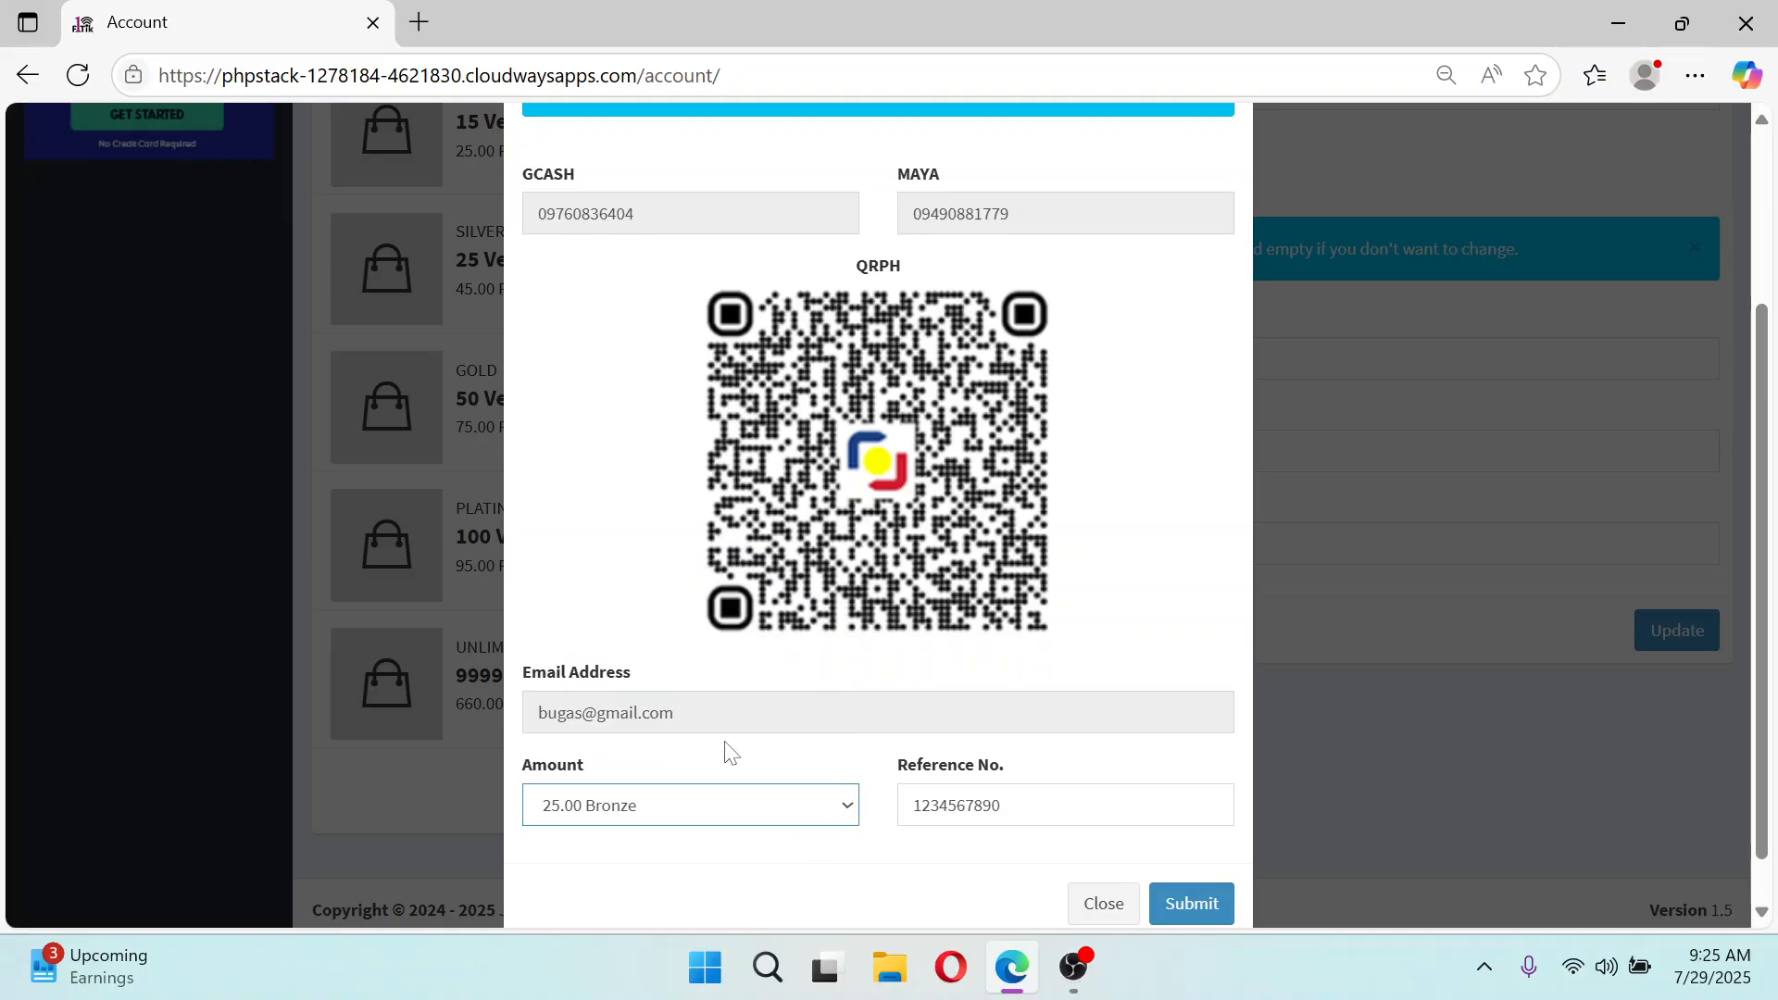
left_click(845, 807)
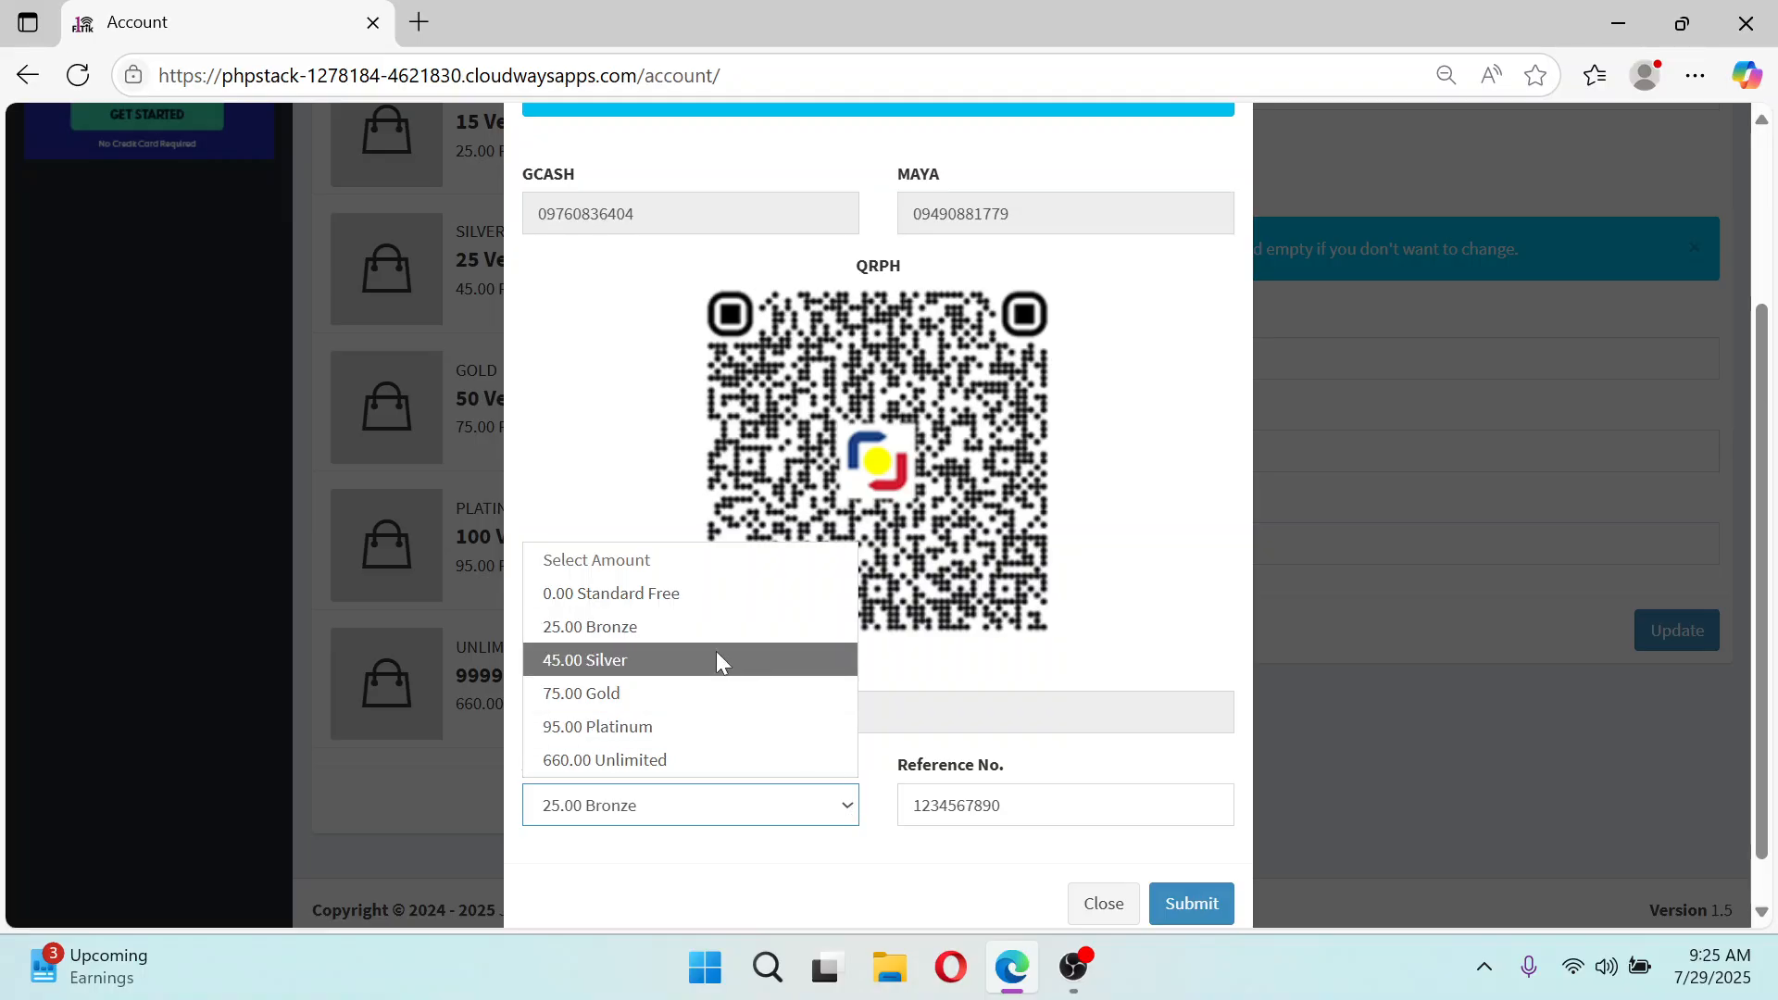
left_click(653, 630)
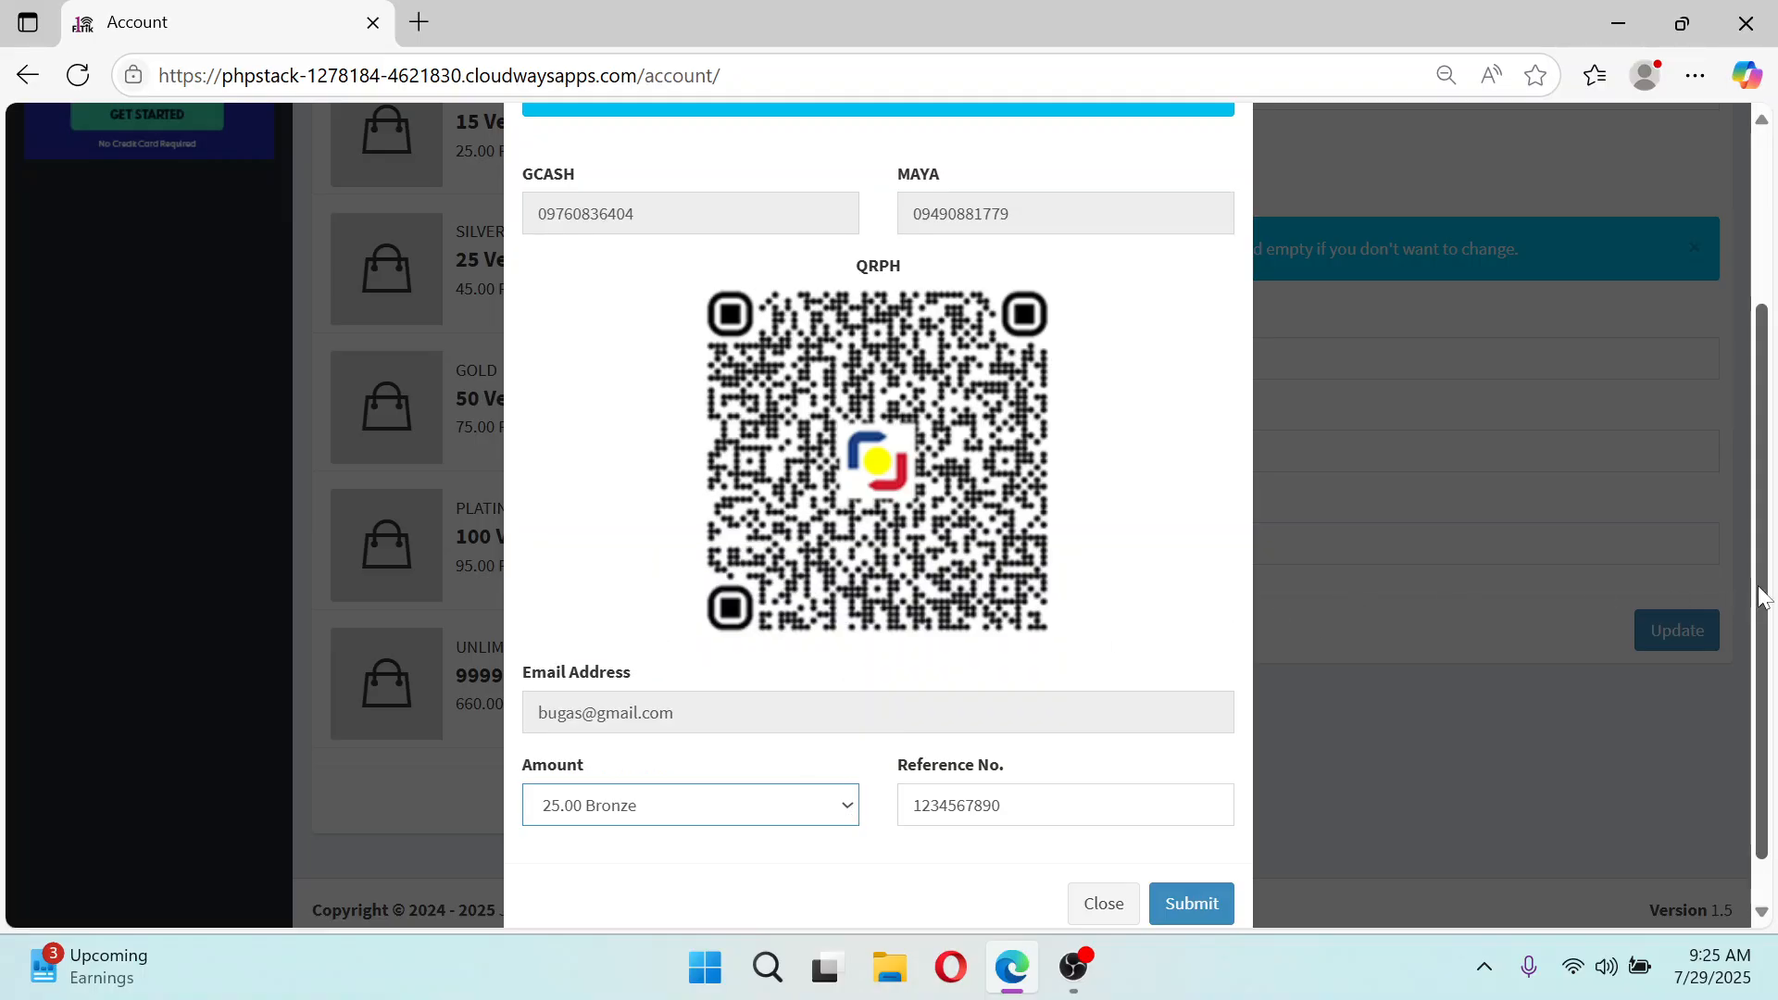
Check the filled reference number and submit the payment details
scroll(1762, 598, "down", 1)
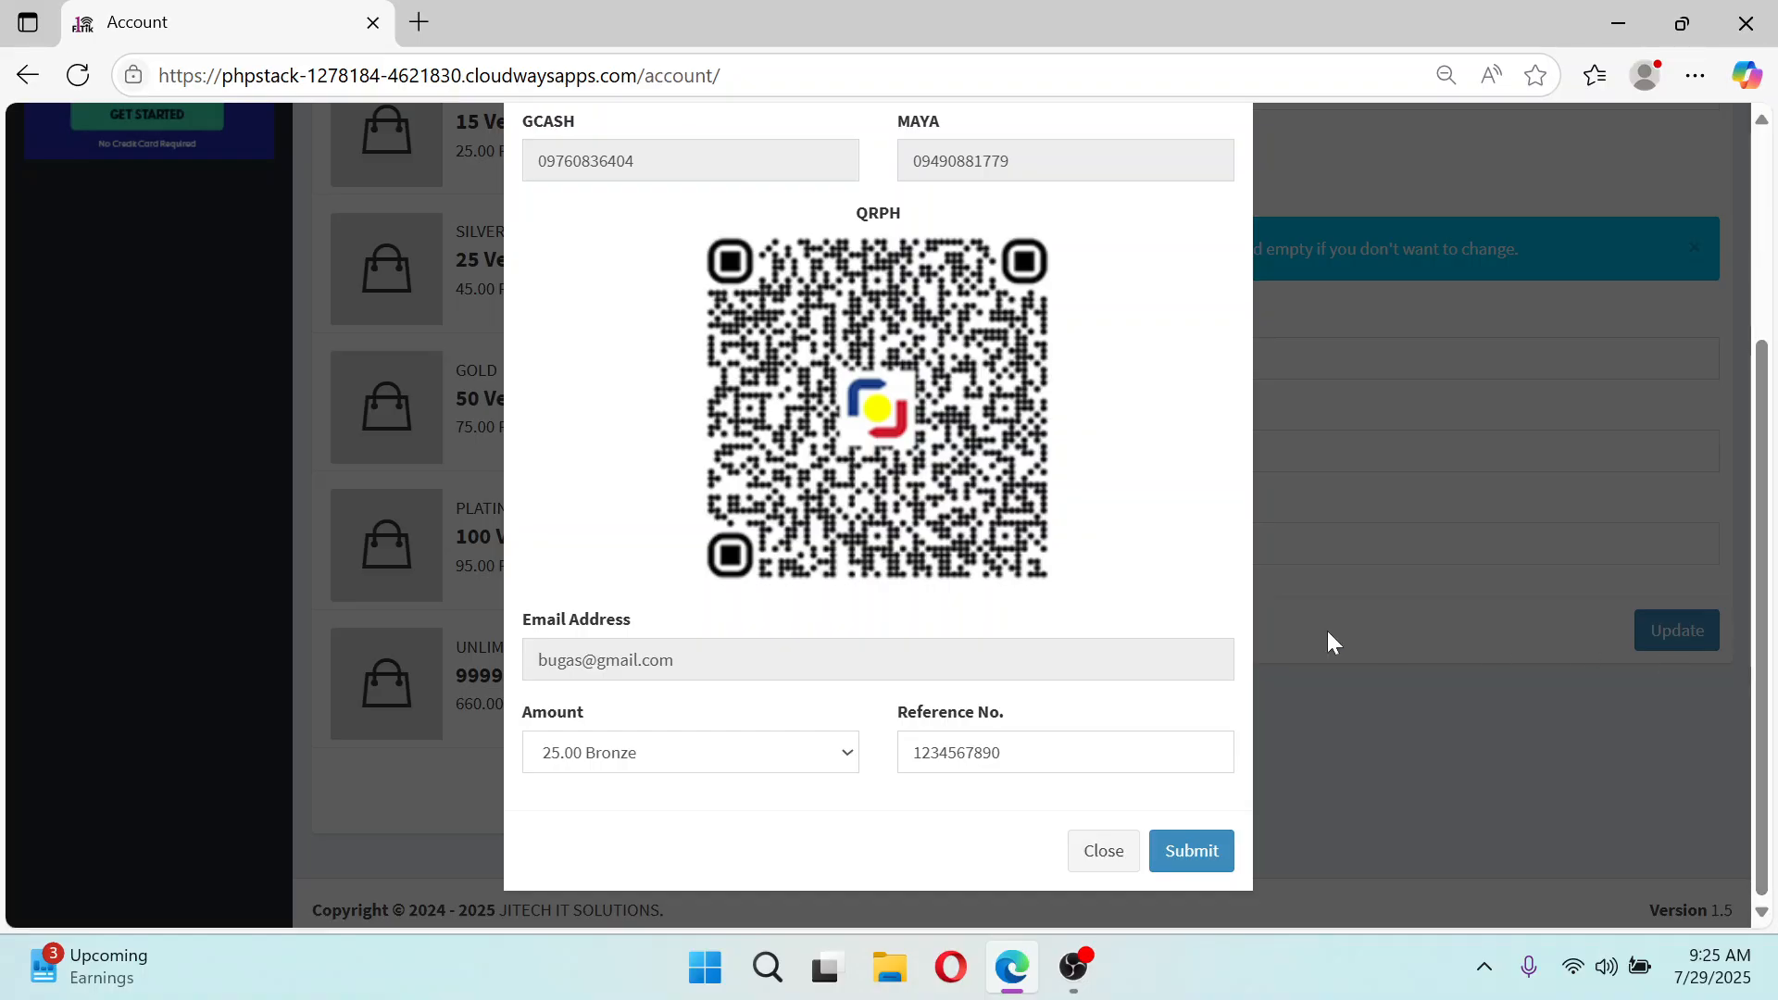
double_click(957, 752)
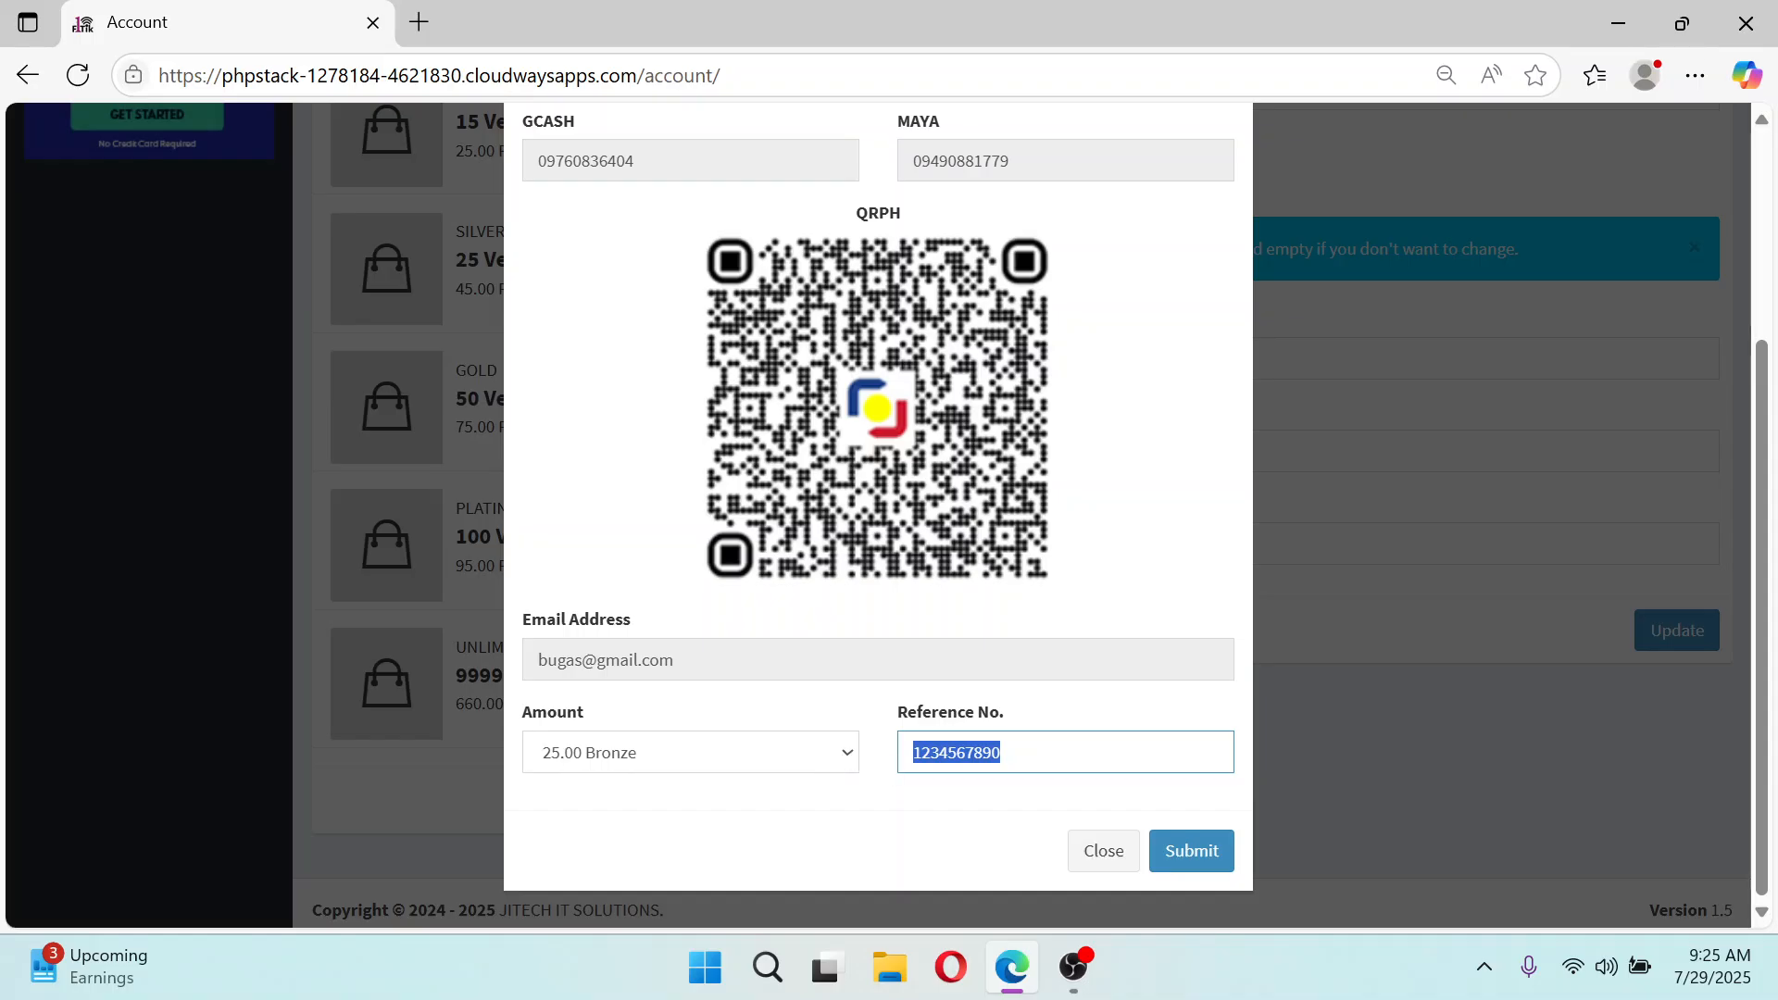
left_click(1001, 752)
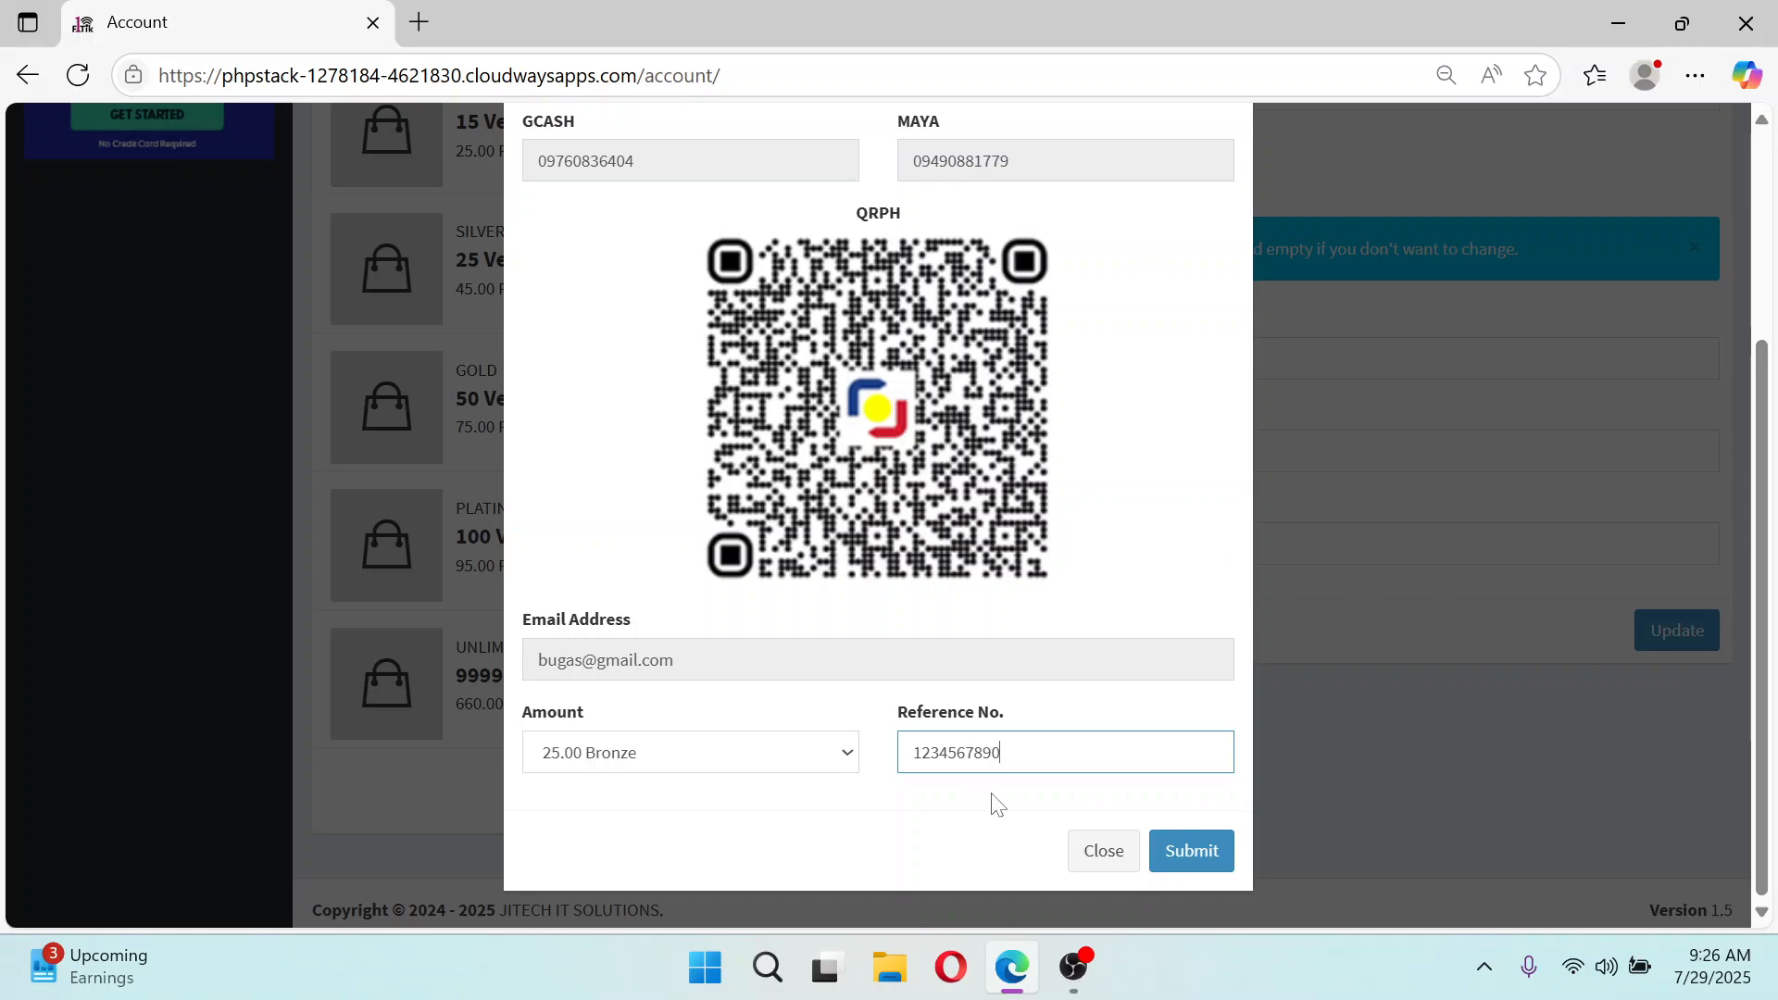
left_click_drag(1012, 754, 887, 745)
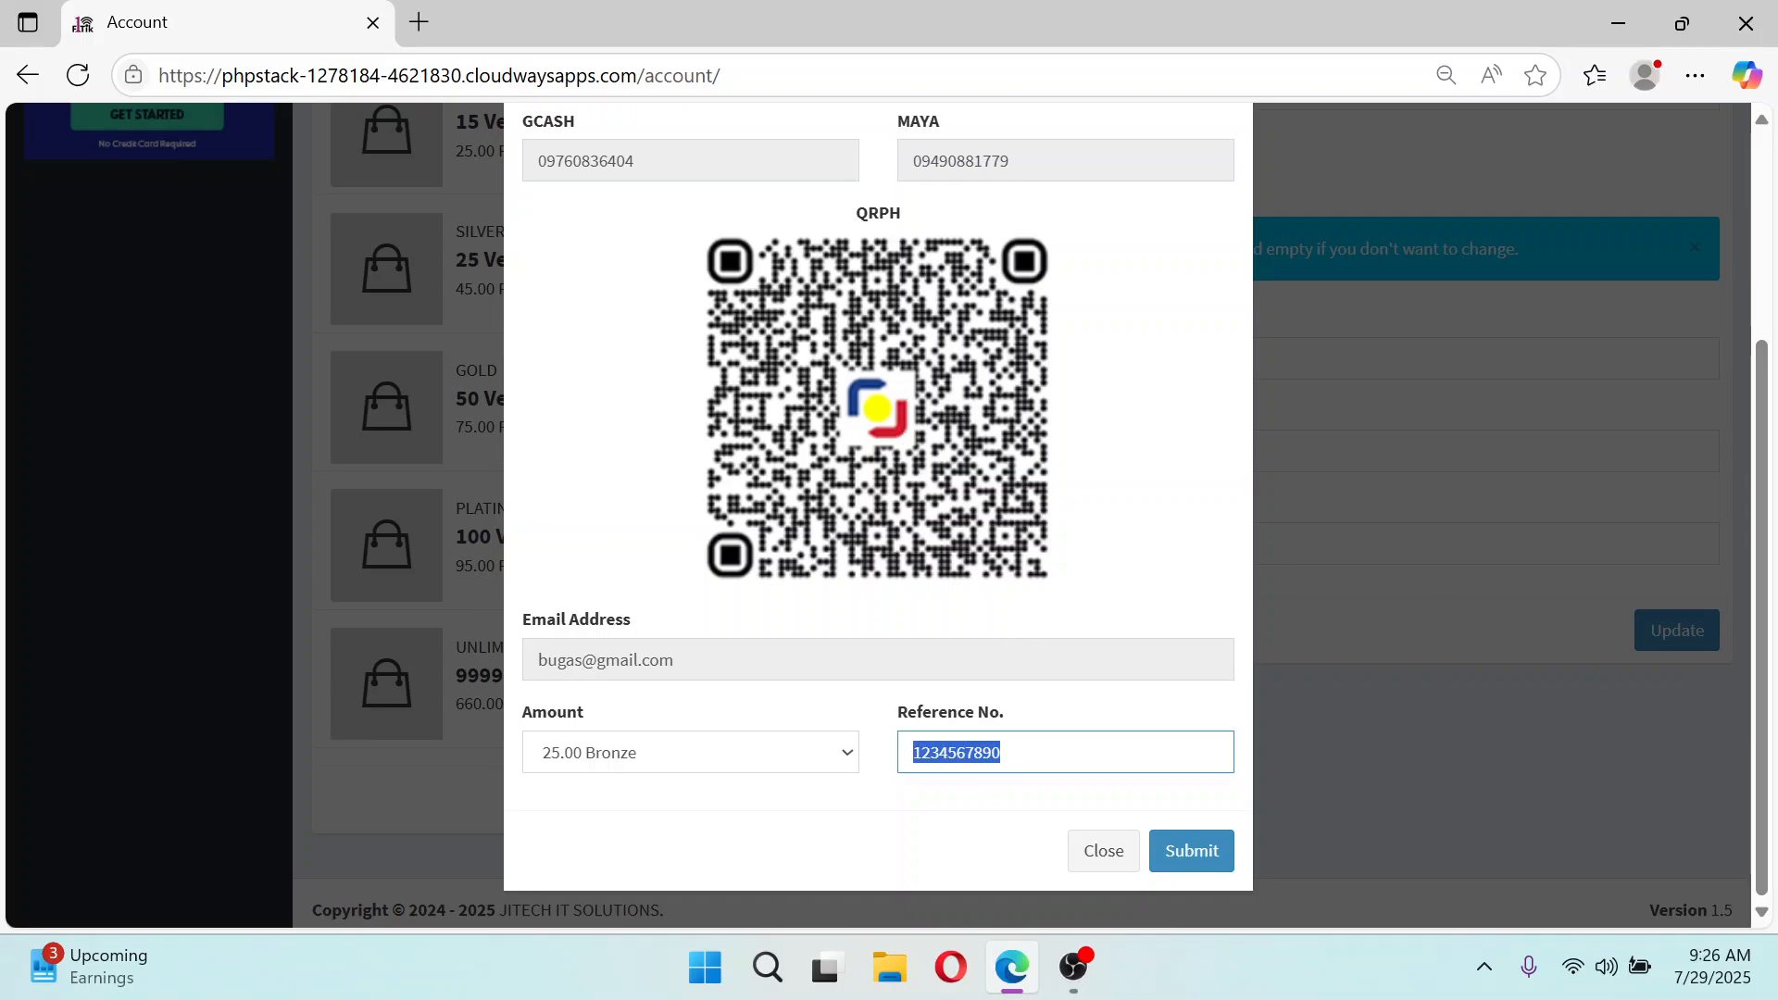
left_click(1023, 755)
left_click_drag(1022, 754, 876, 751)
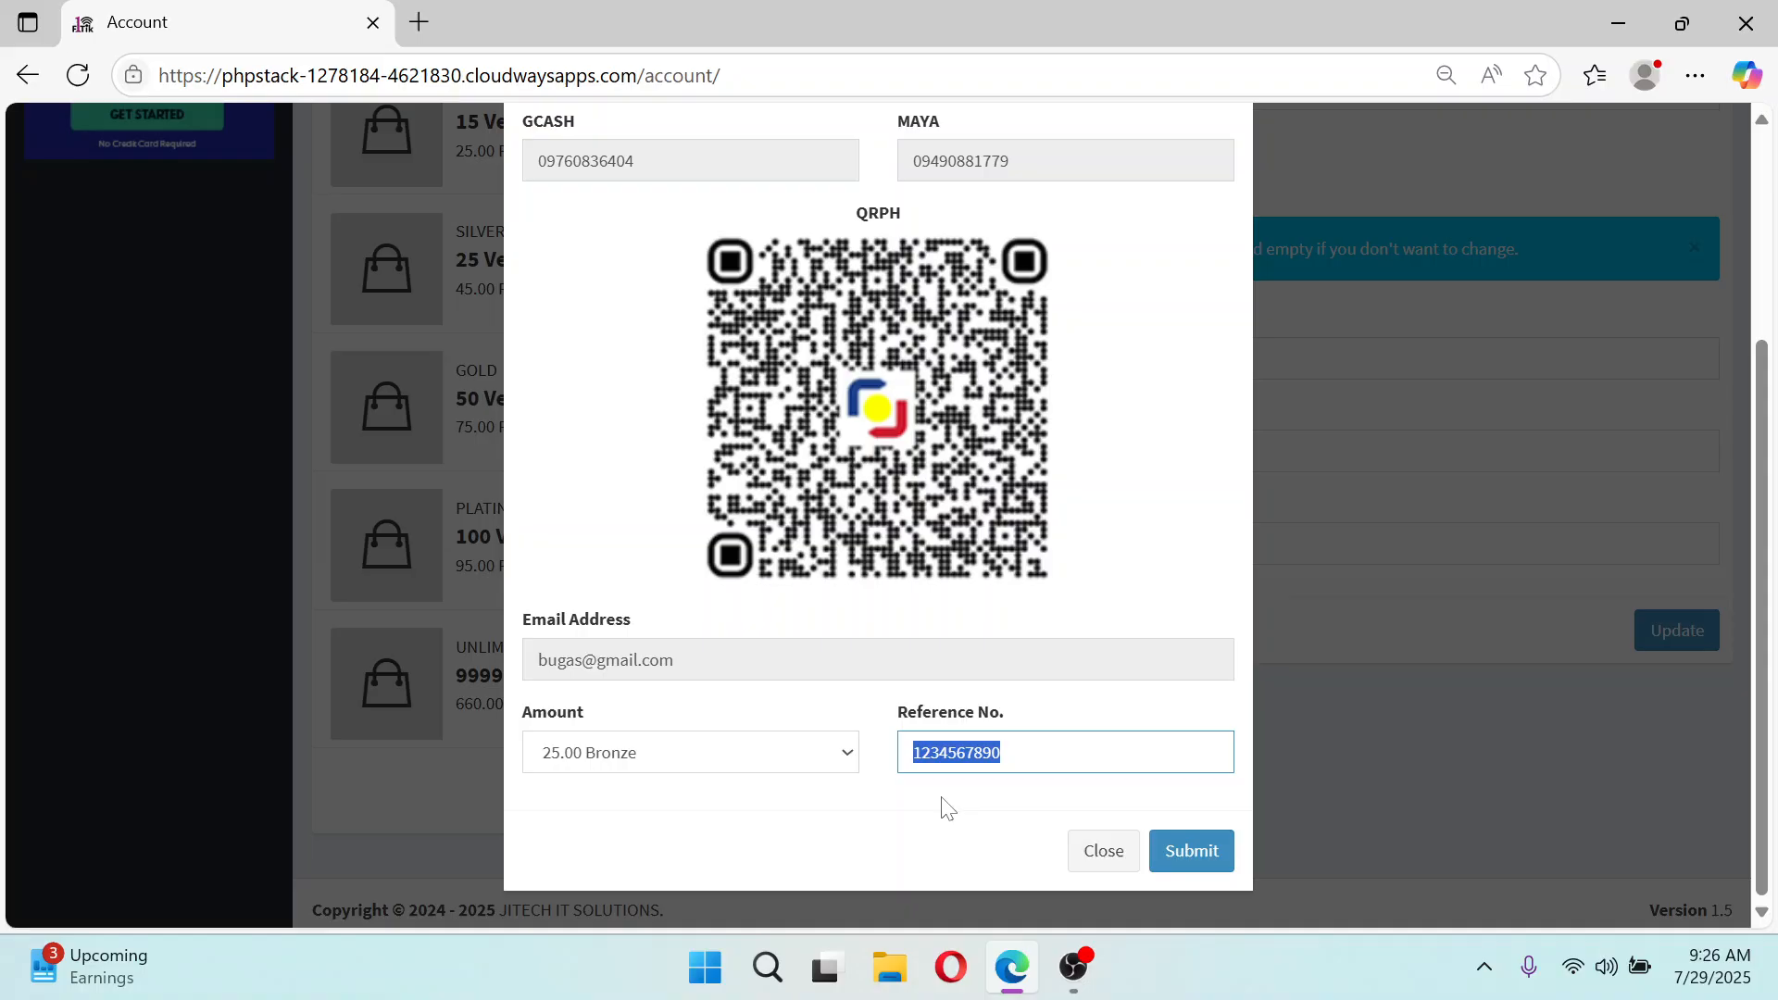
left_click(1182, 861)
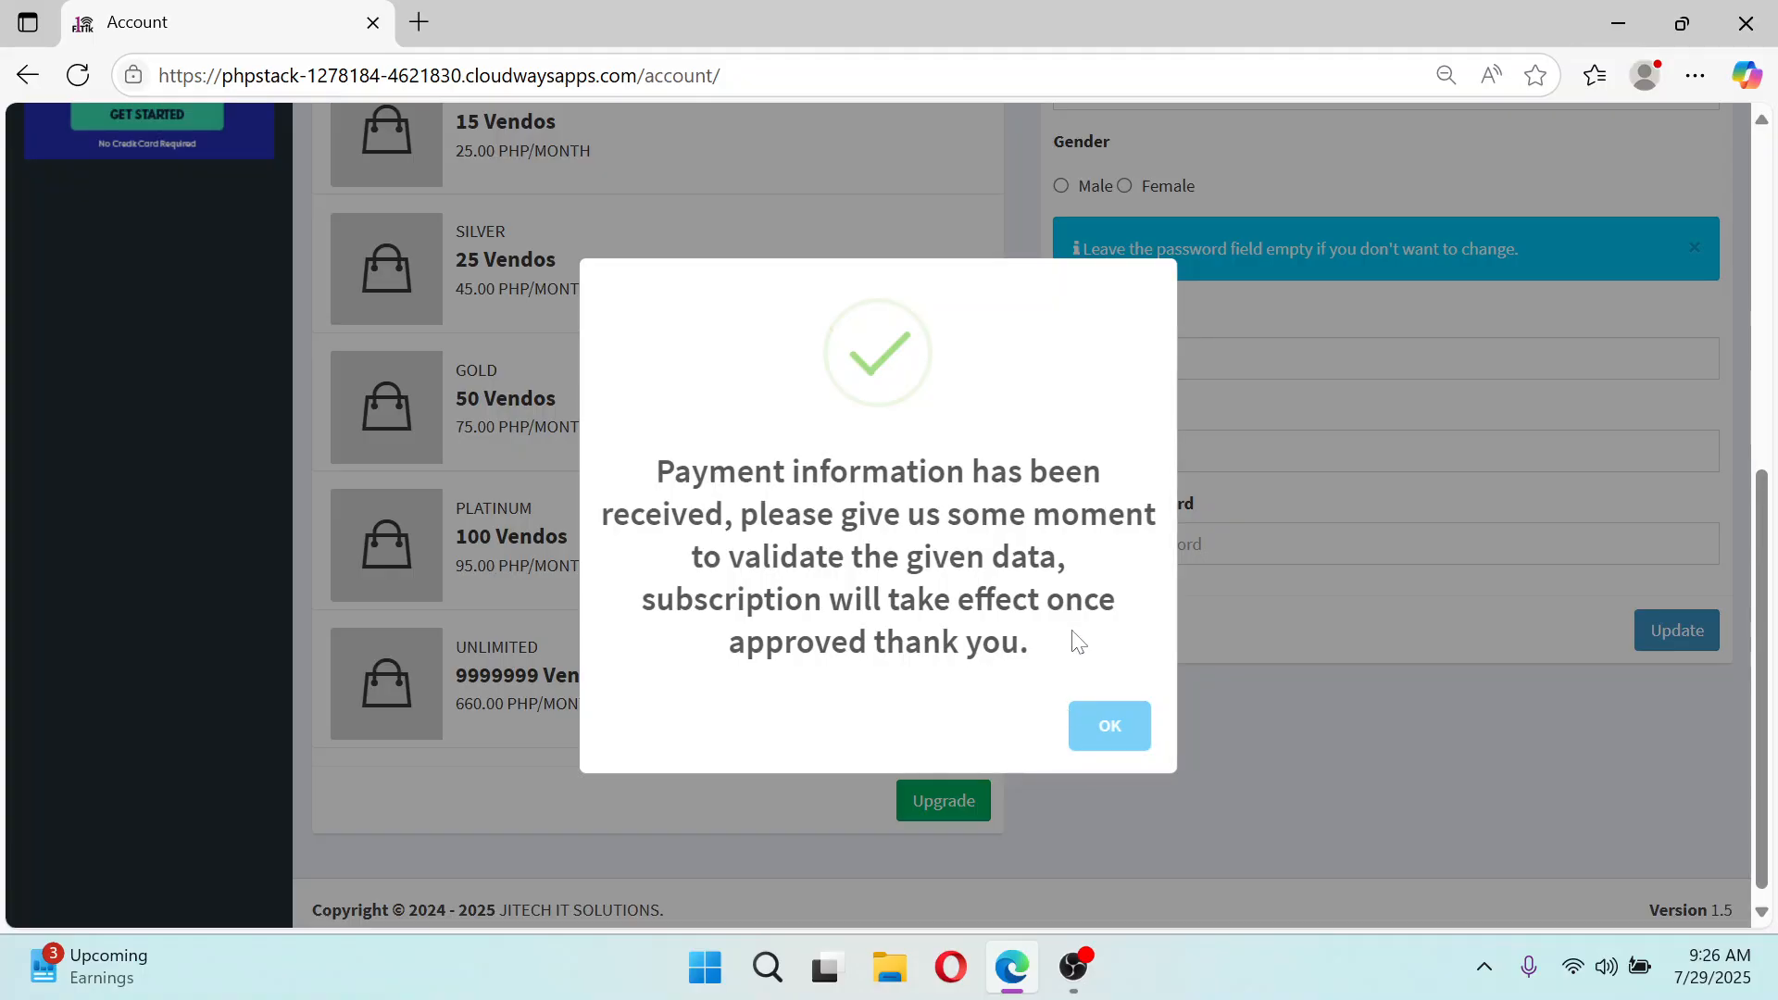
Close the payment-received confirmation and scroll back to the top of the Account page
left_click(1104, 729)
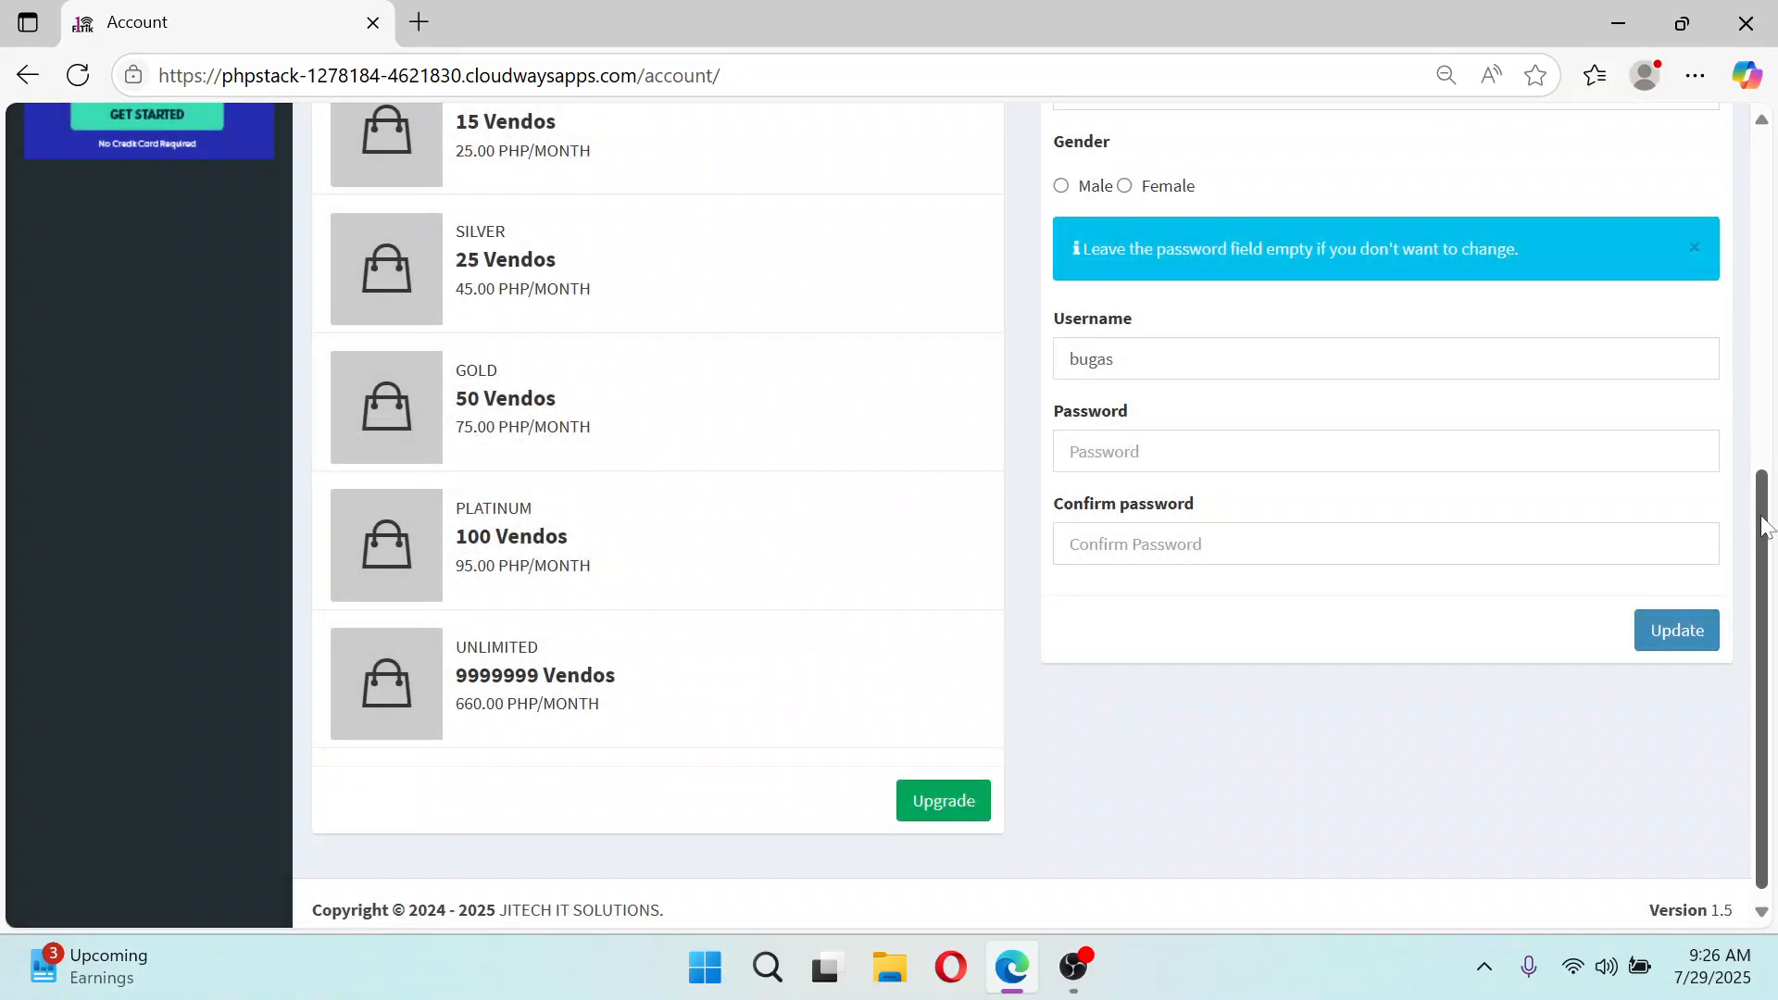
left_click_drag(1762, 526, 1769, 233)
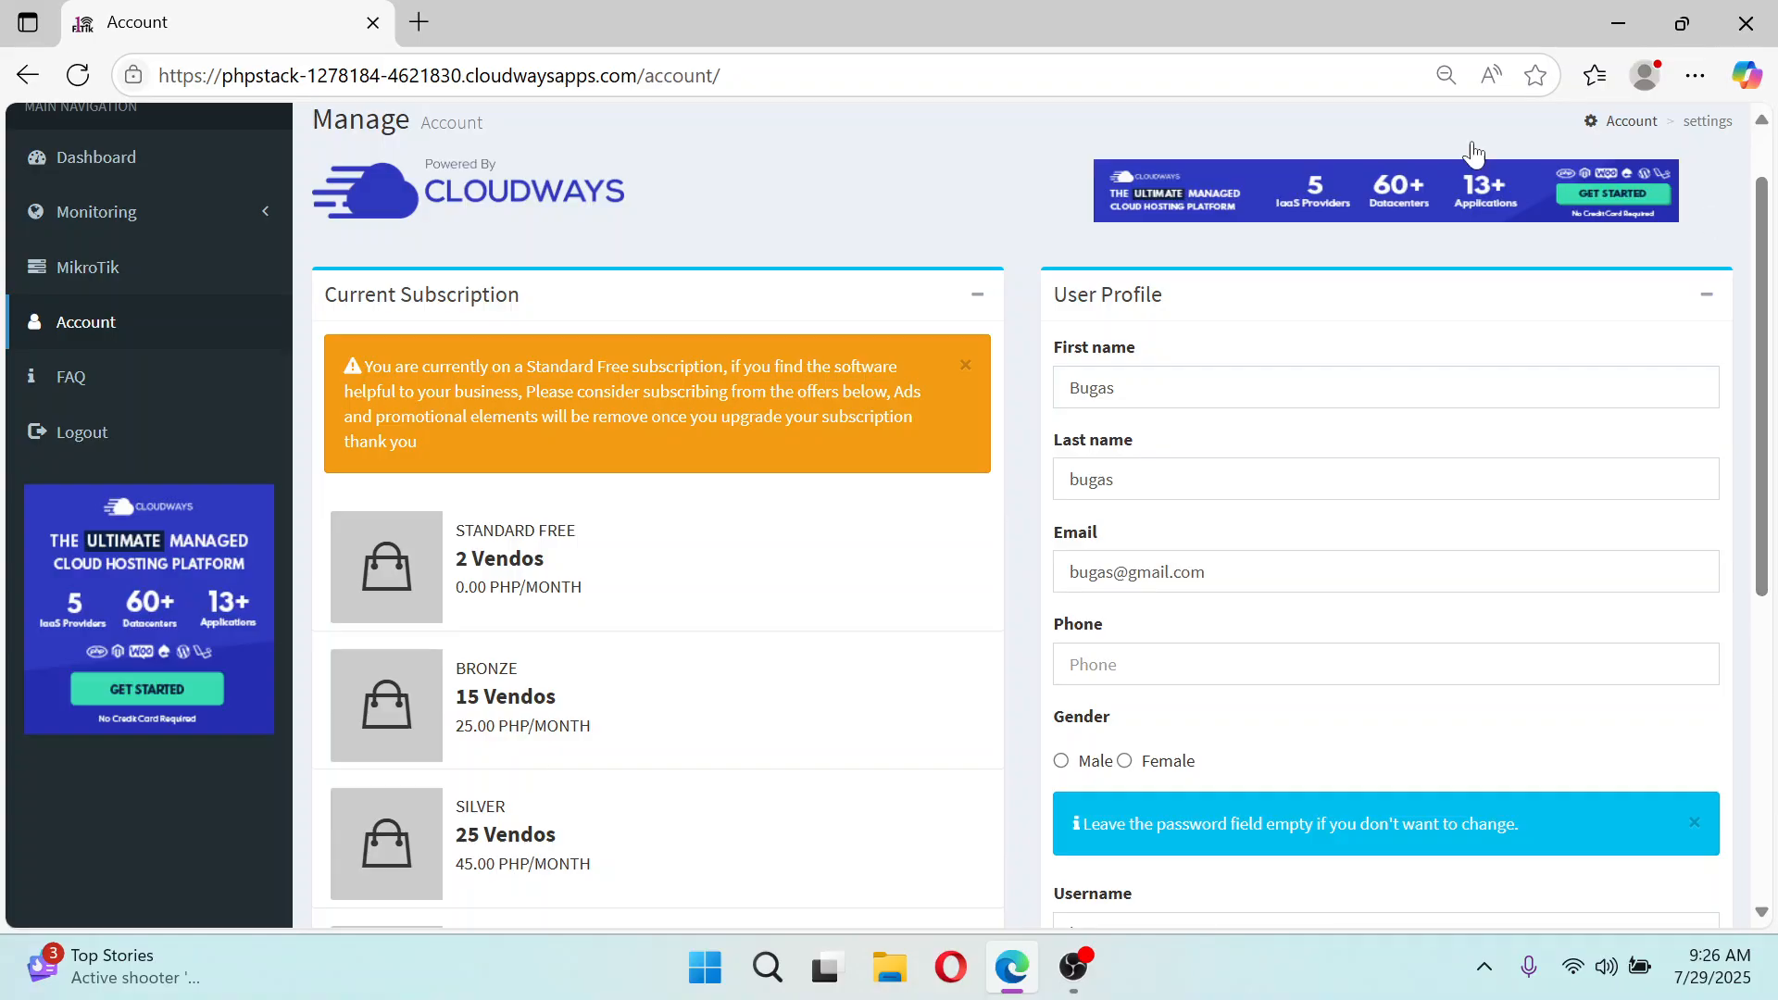
Reload the Account page to see the Bronze expiry of 2025-08-29, then go to MikroTik
left_click(114, 276)
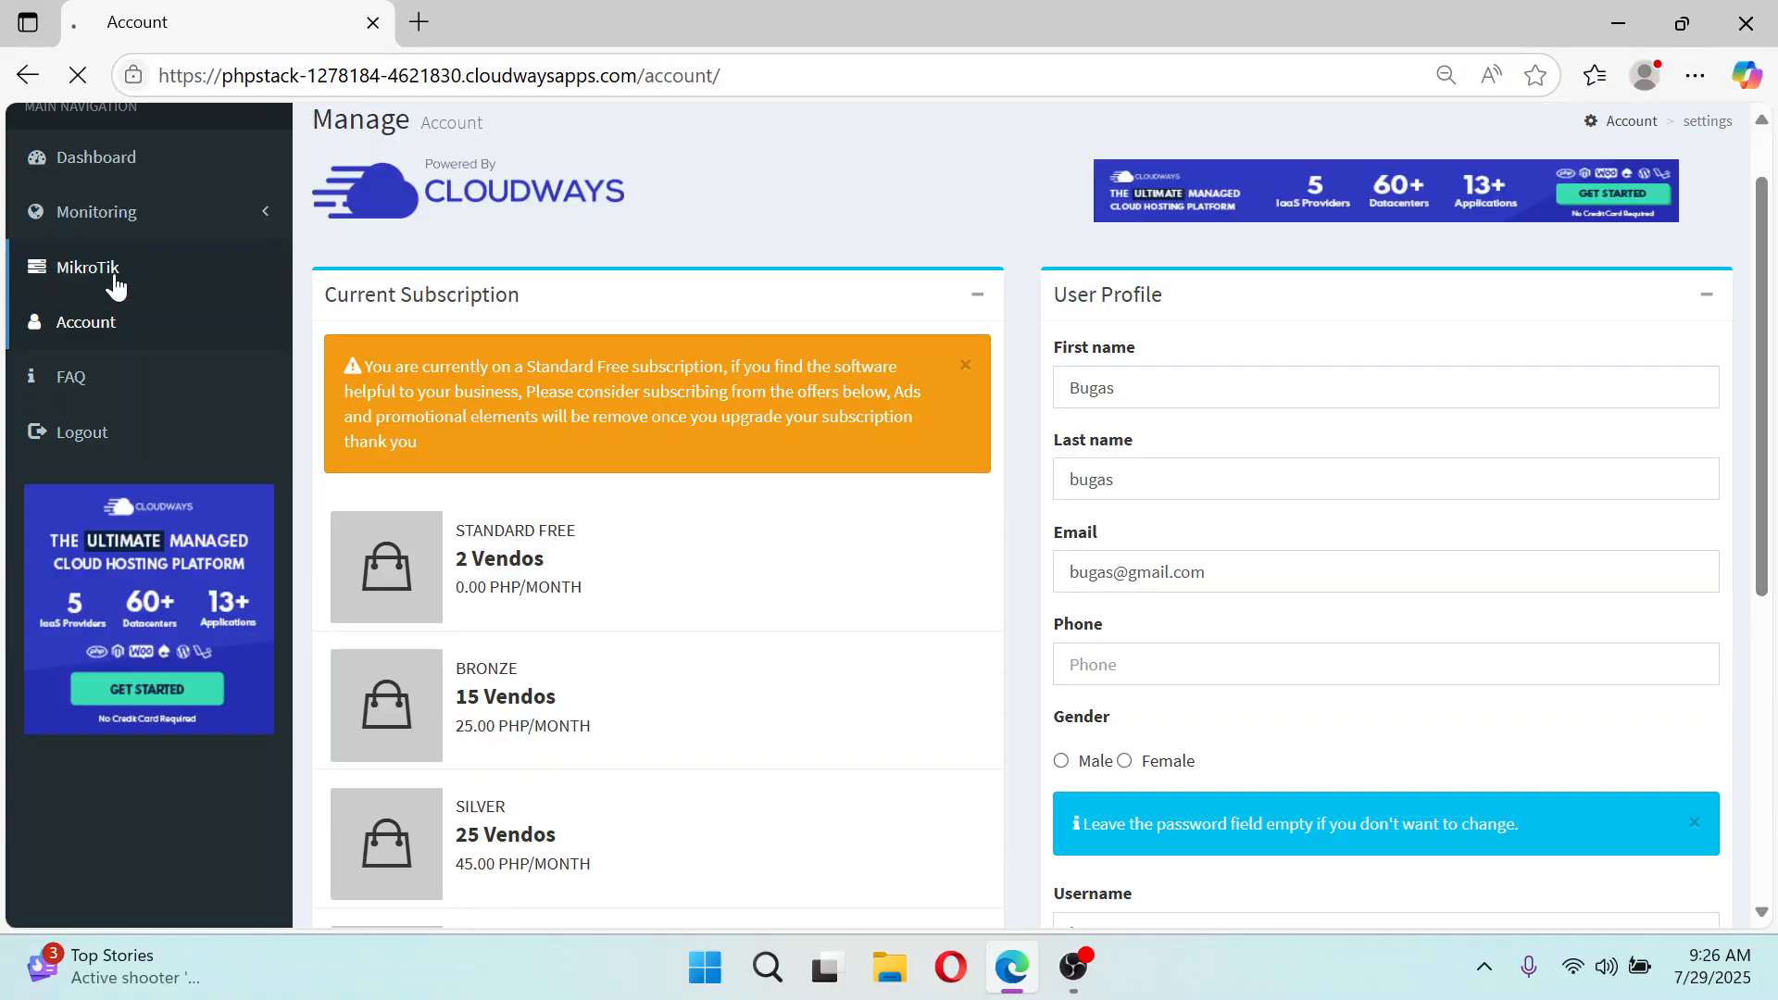
left_click(116, 412)
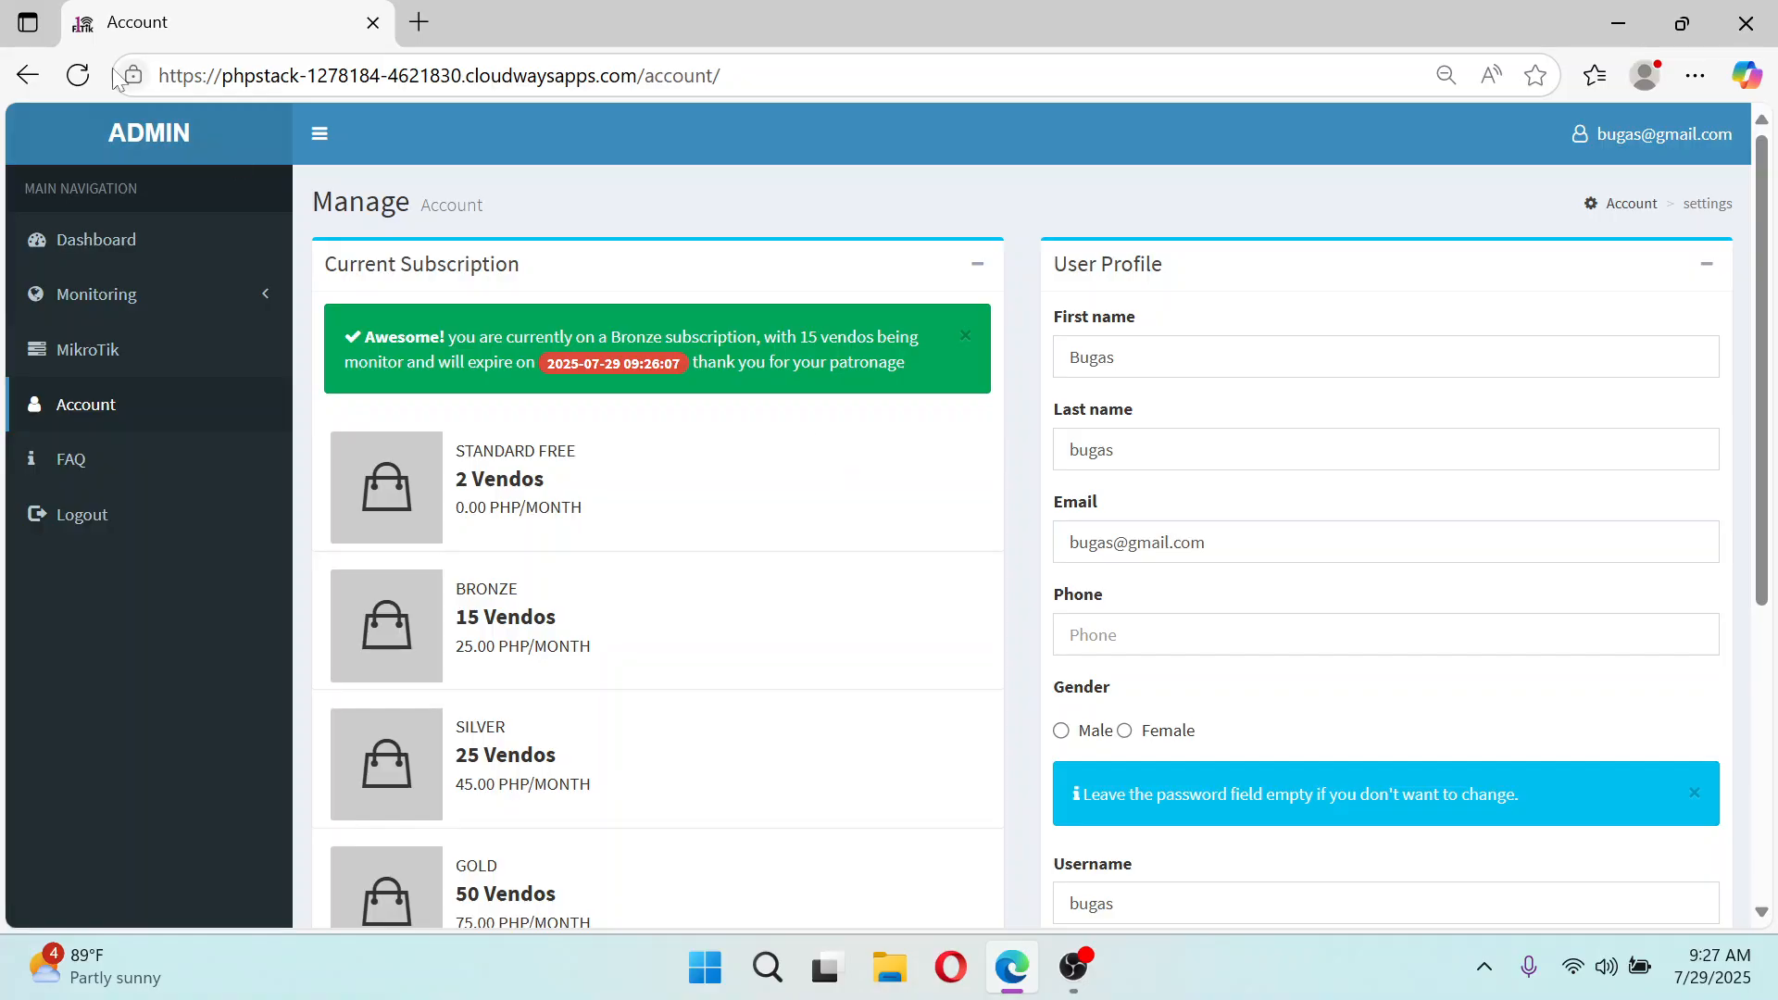
left_click(83, 74)
left_click_drag(680, 368, 580, 367)
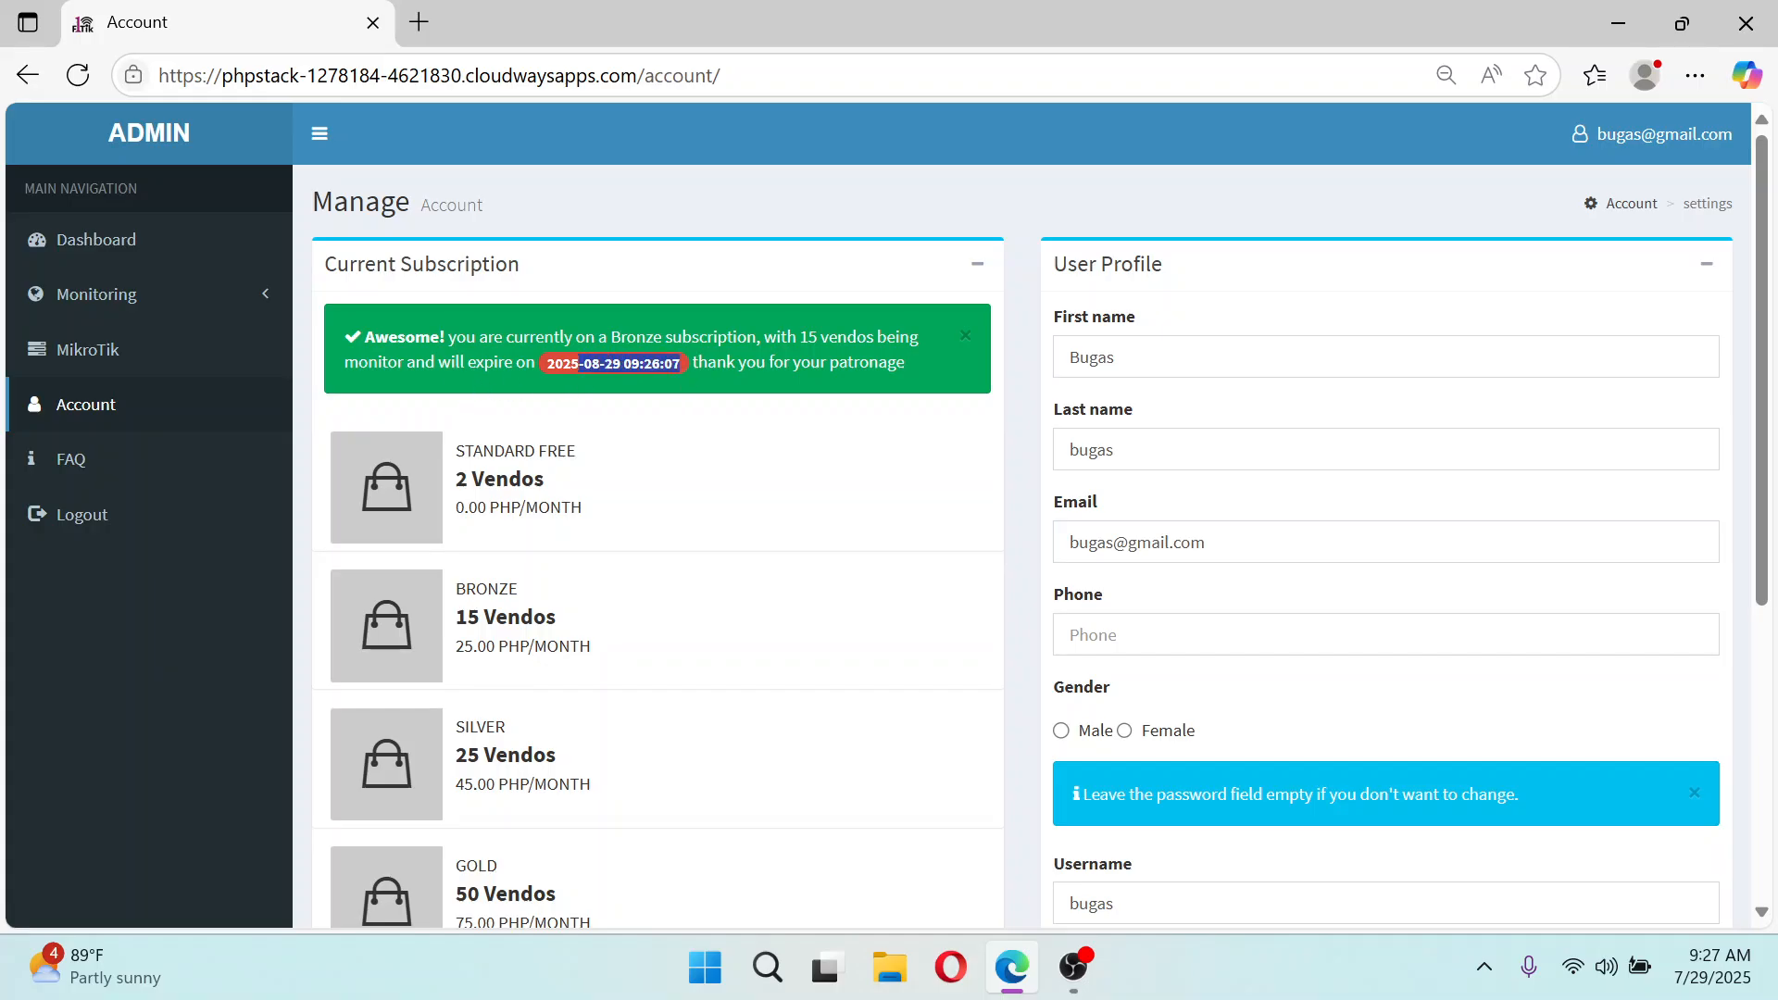
left_click(736, 443)
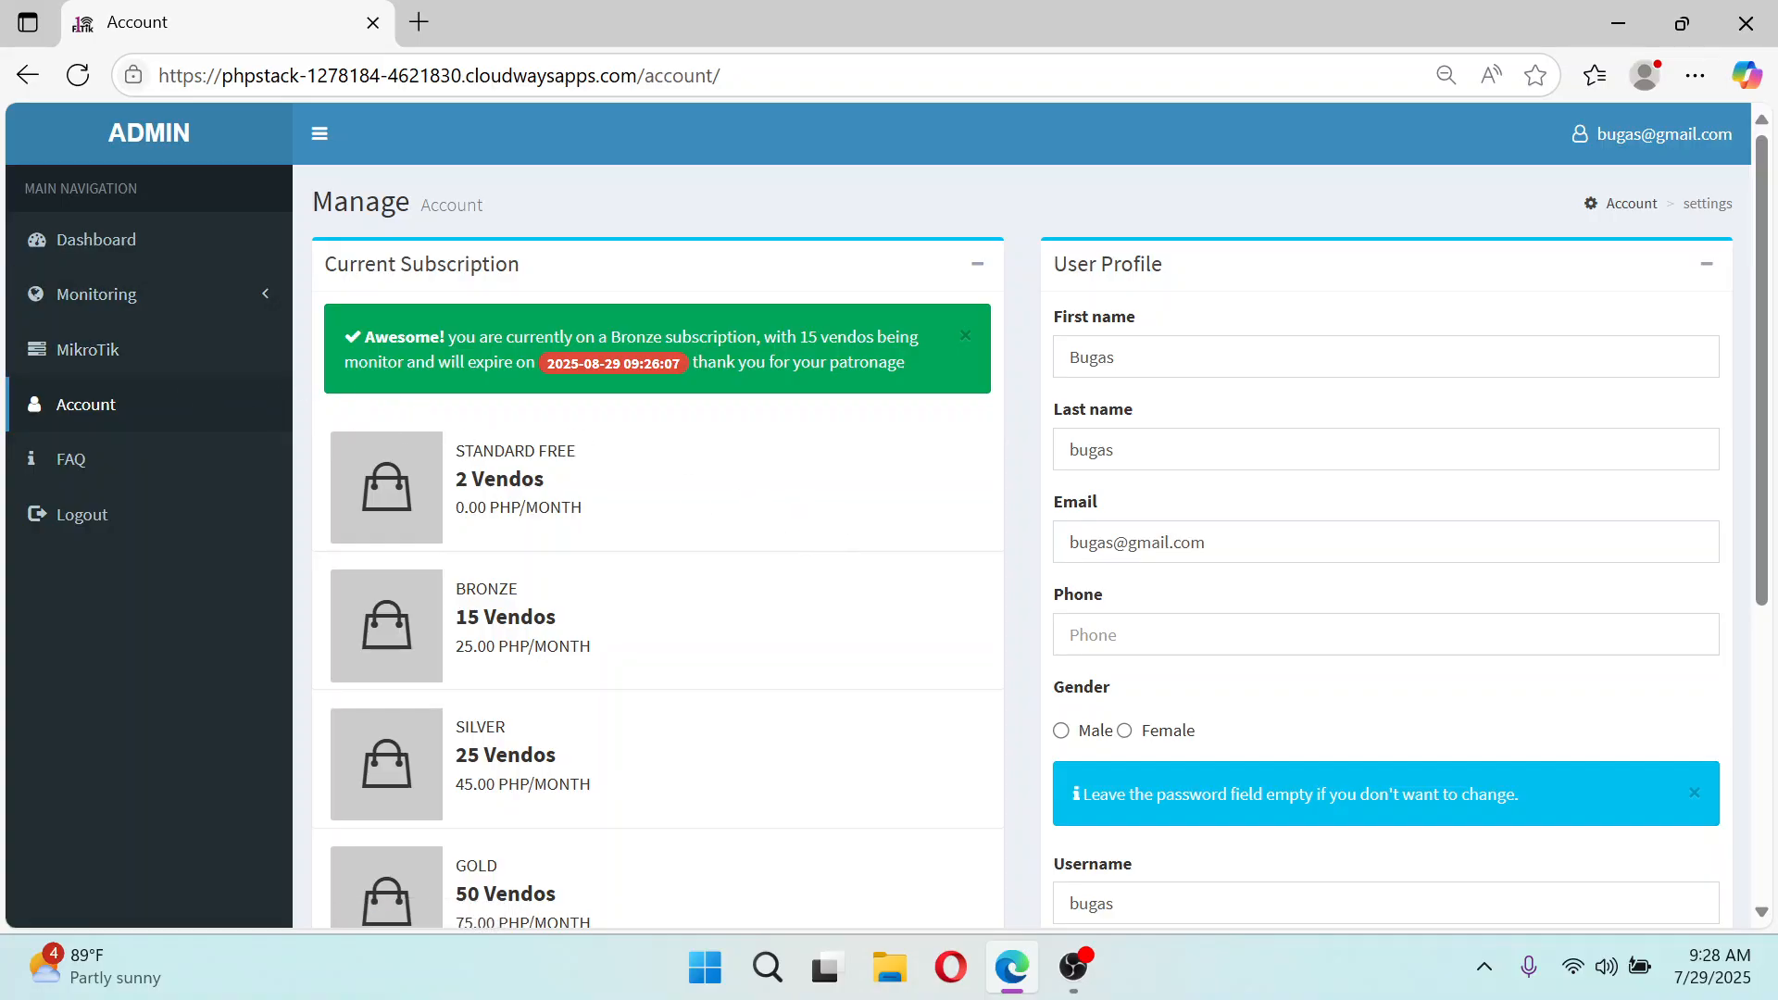
left_click(138, 361)
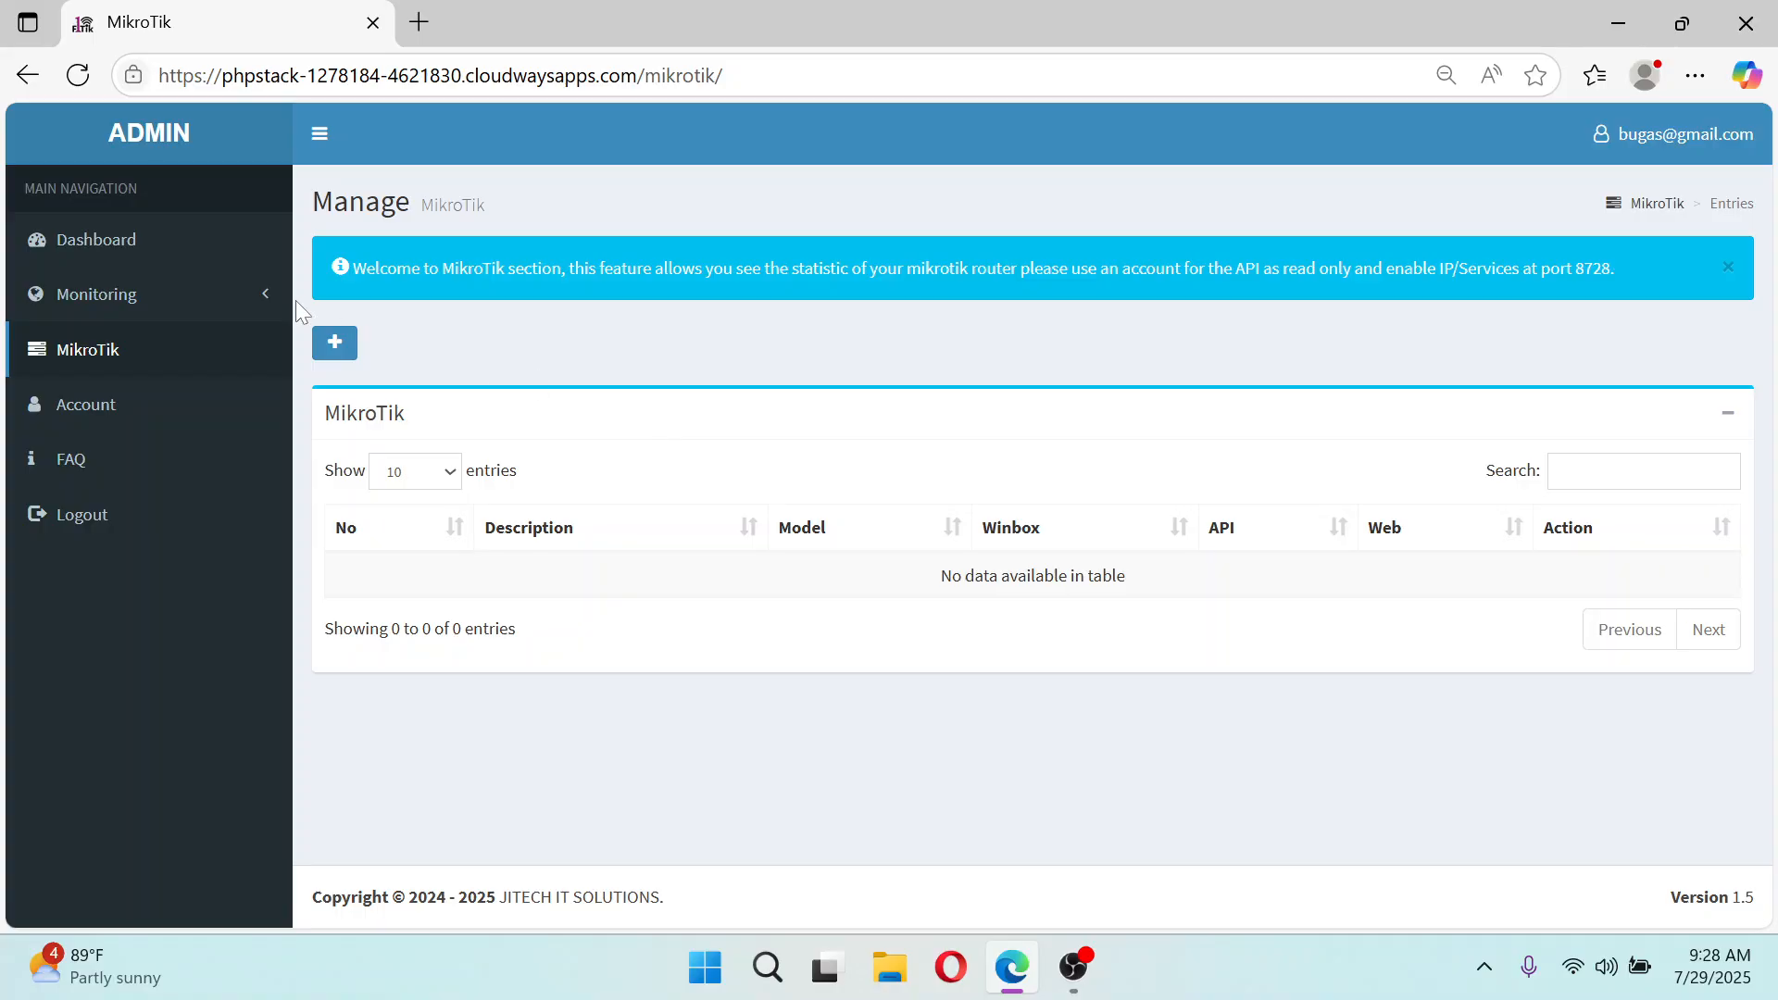
Expand Monitoring and open the Dashboard with its vendo count and sales totals
left_click(252, 296)
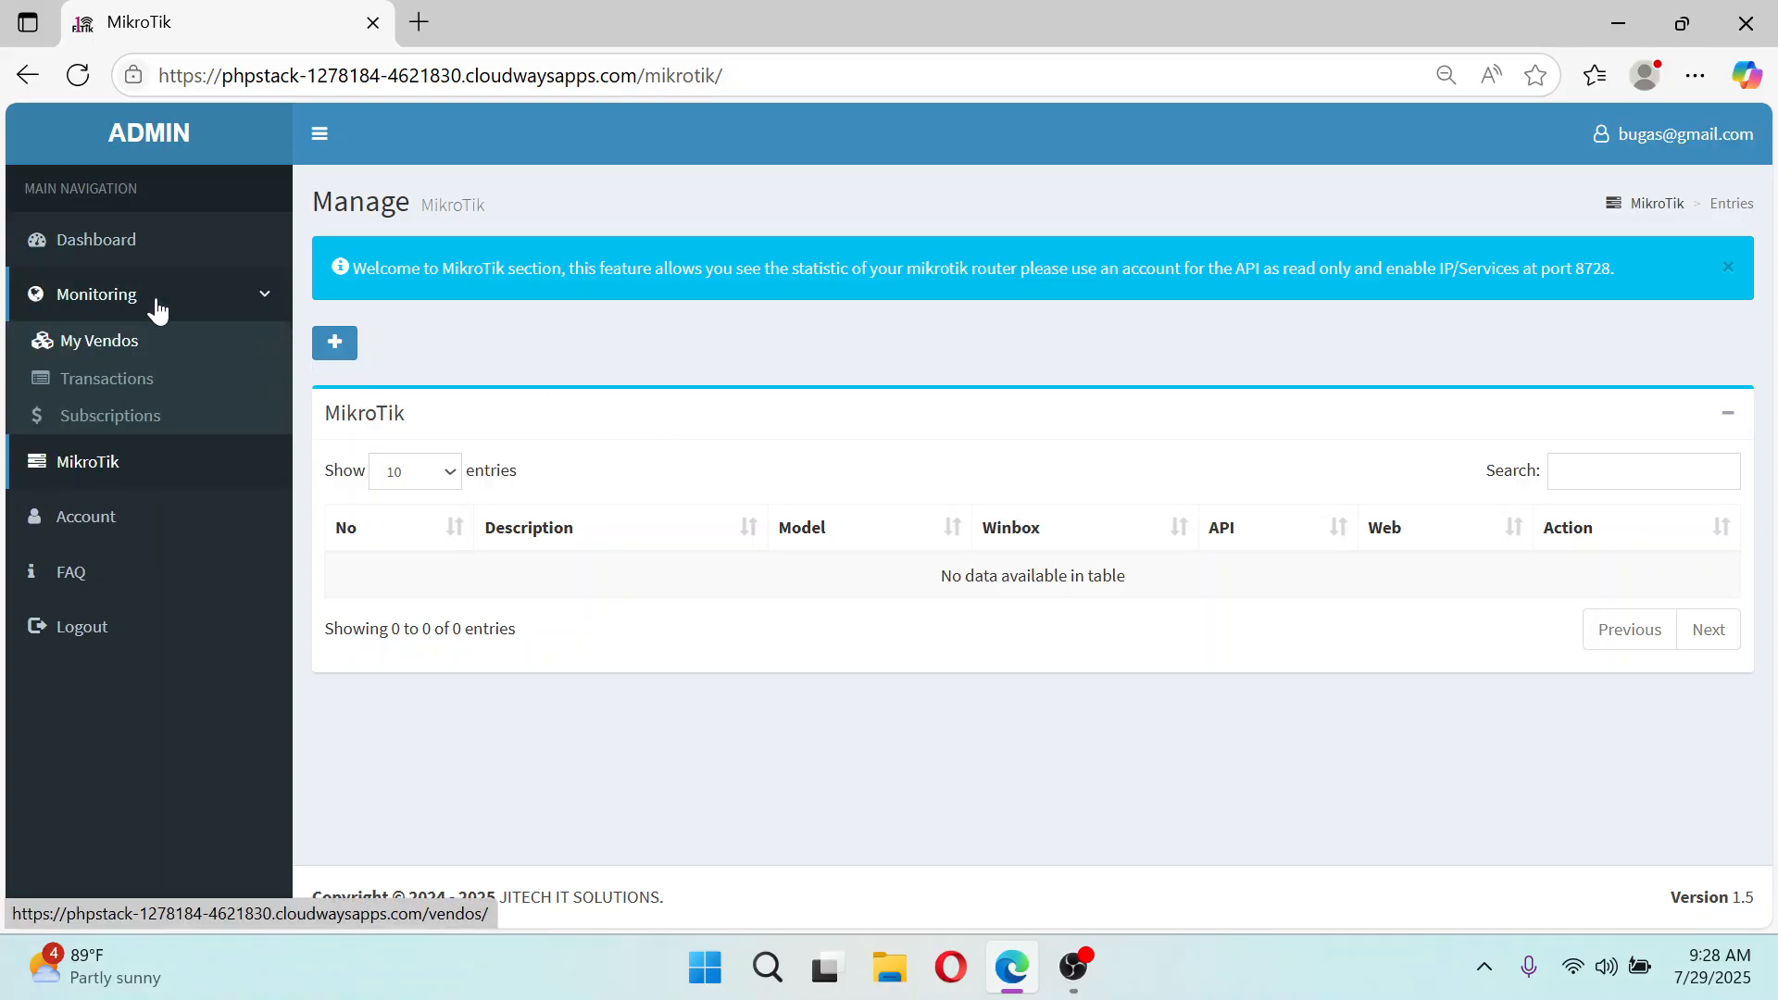
left_click(146, 255)
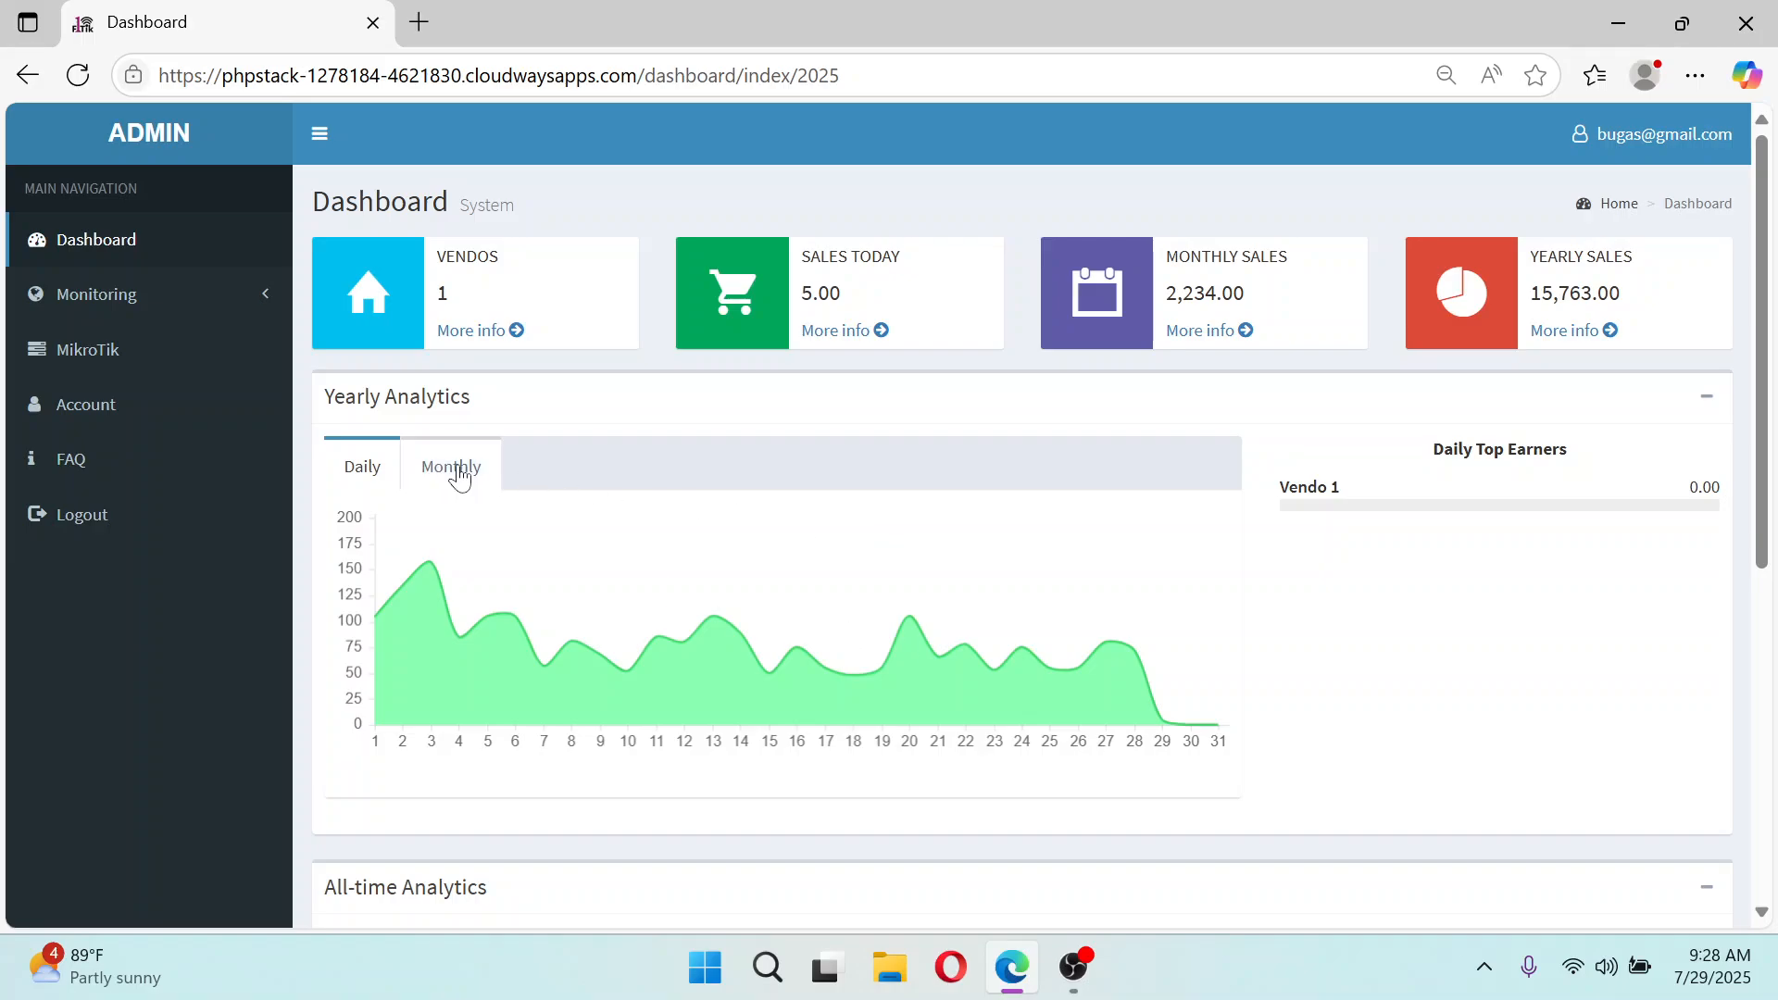
Toggle Yearly Analytics between Daily and Monthly, checking the monthly bar values
left_click(460, 475)
mouse_move(1761, 506)
left_mouse_down()
mouse_move(1764, 843)
mouse_move(1763, 527)
left_mouse_up()
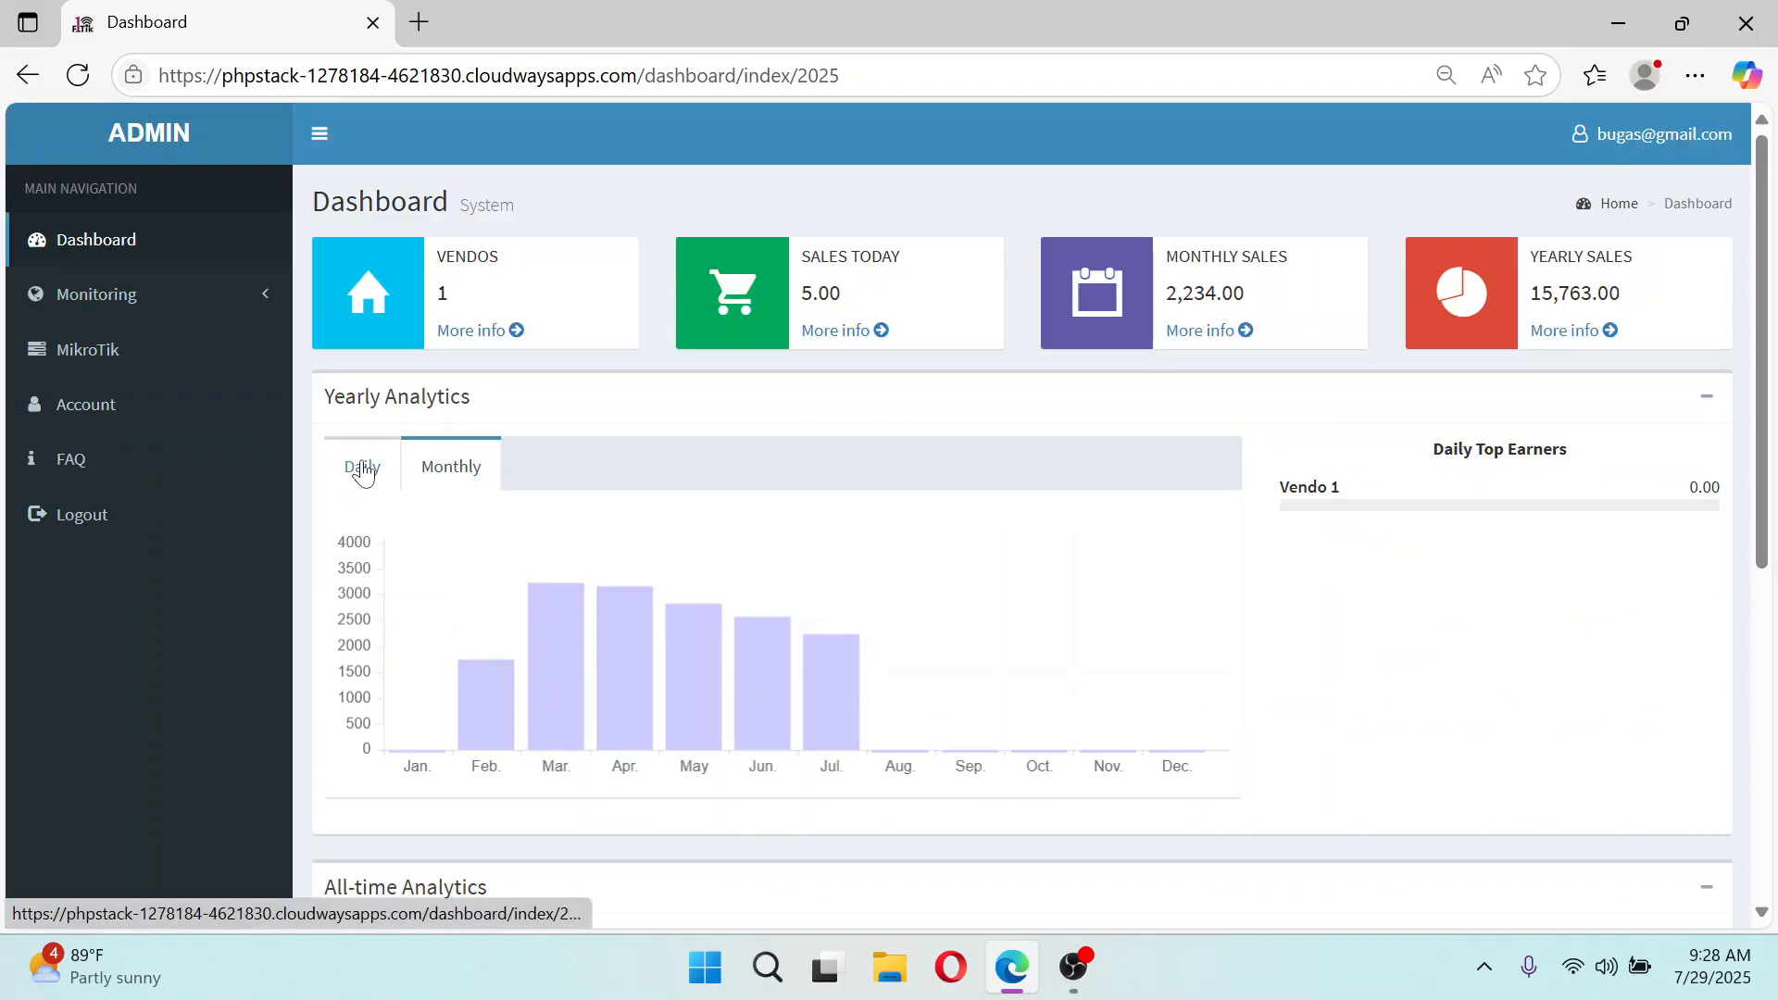
left_click(363, 468)
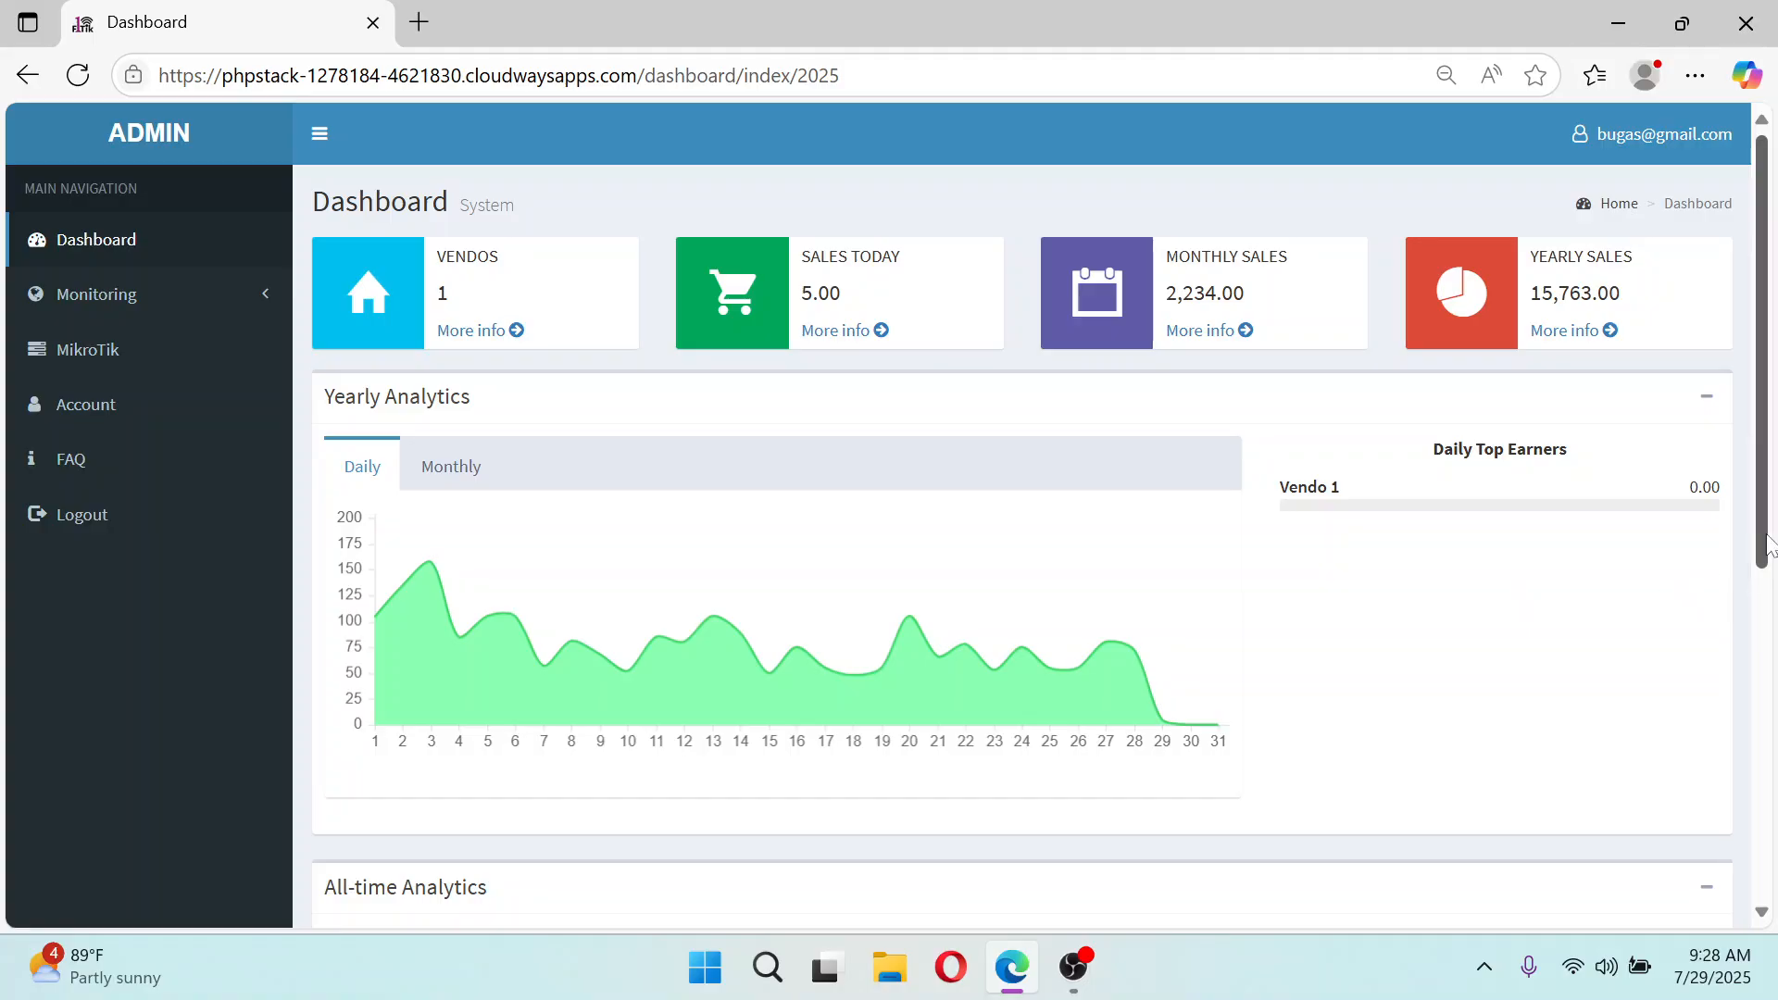
mouse_move(1769, 540)
left_mouse_down()
mouse_move(1772, 867)
mouse_move(1773, 541)
left_mouse_up()
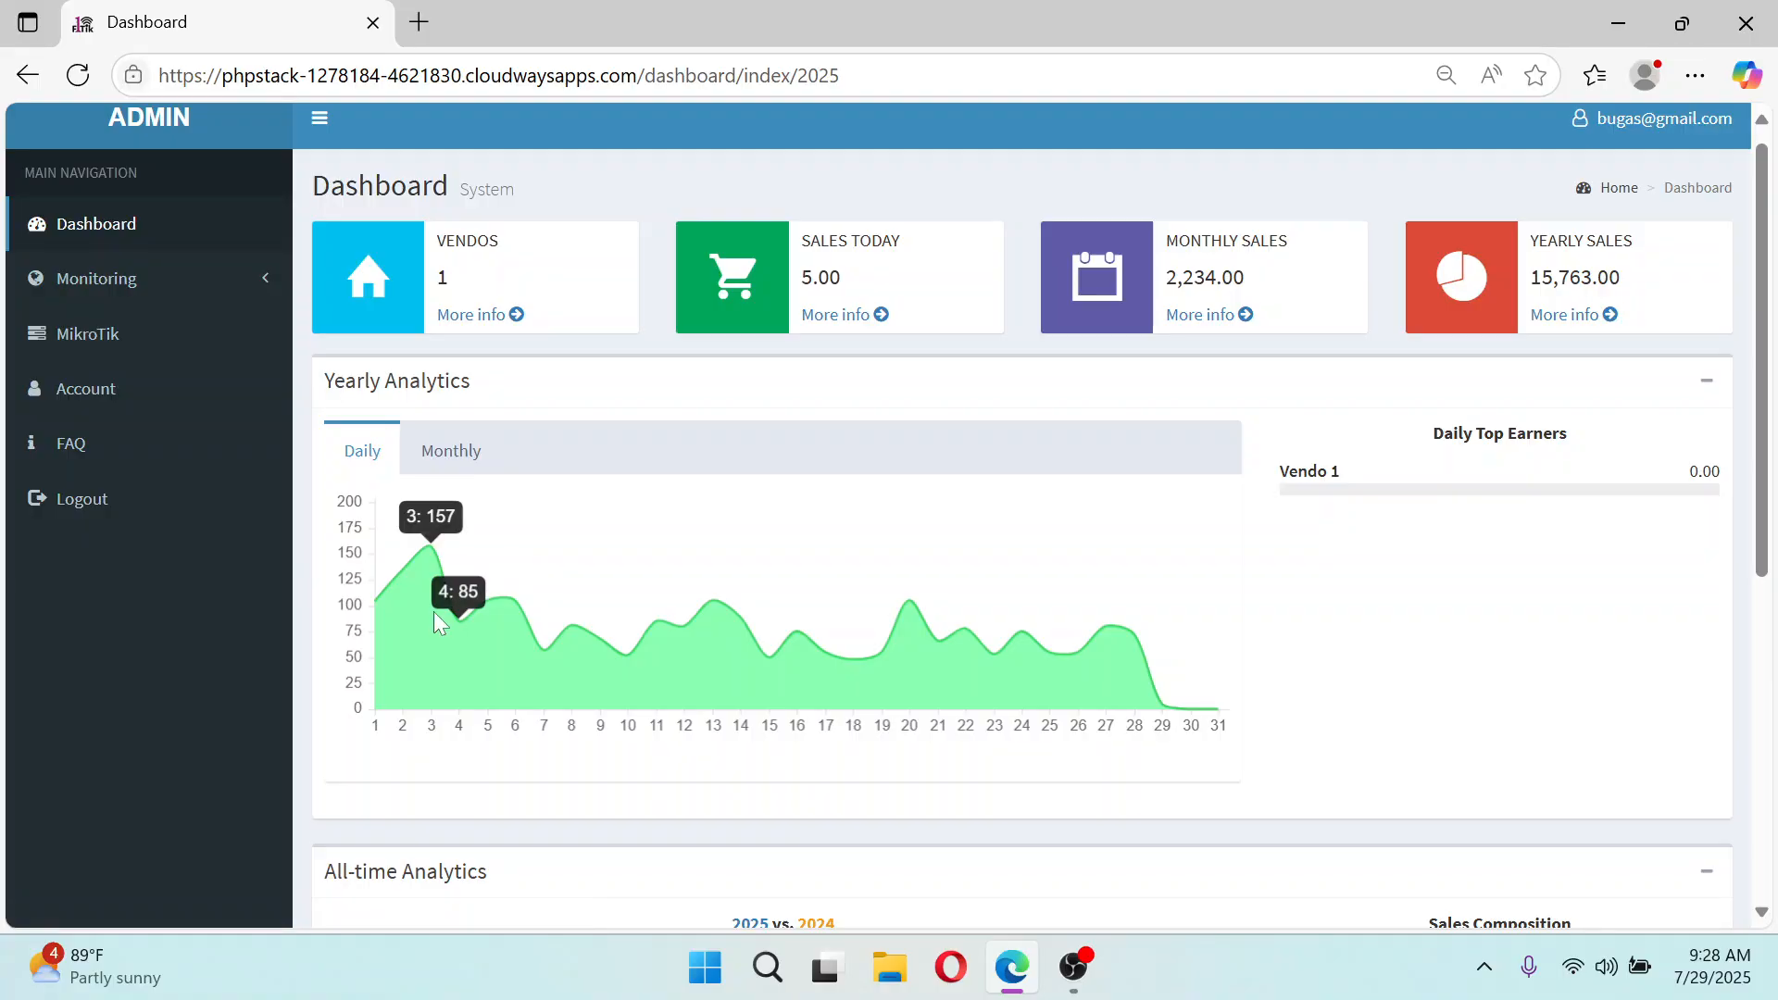
mouse_move(415, 558)
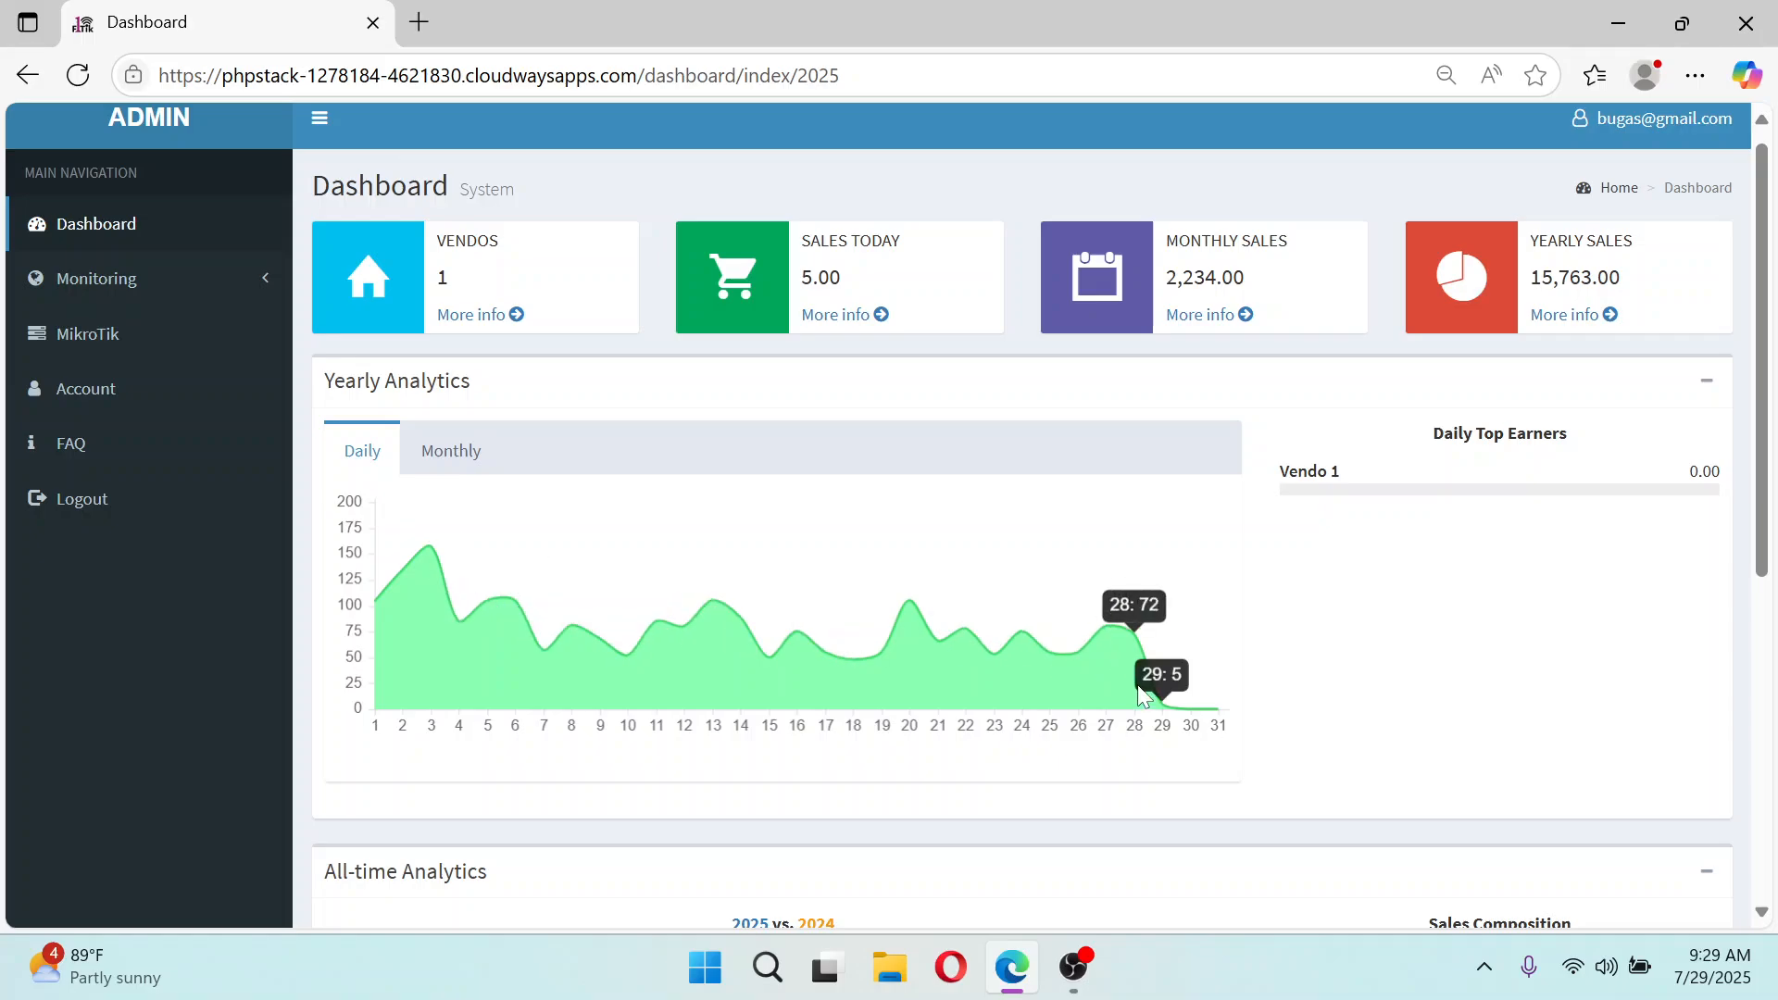
left_click(463, 470)
mouse_move(466, 675)
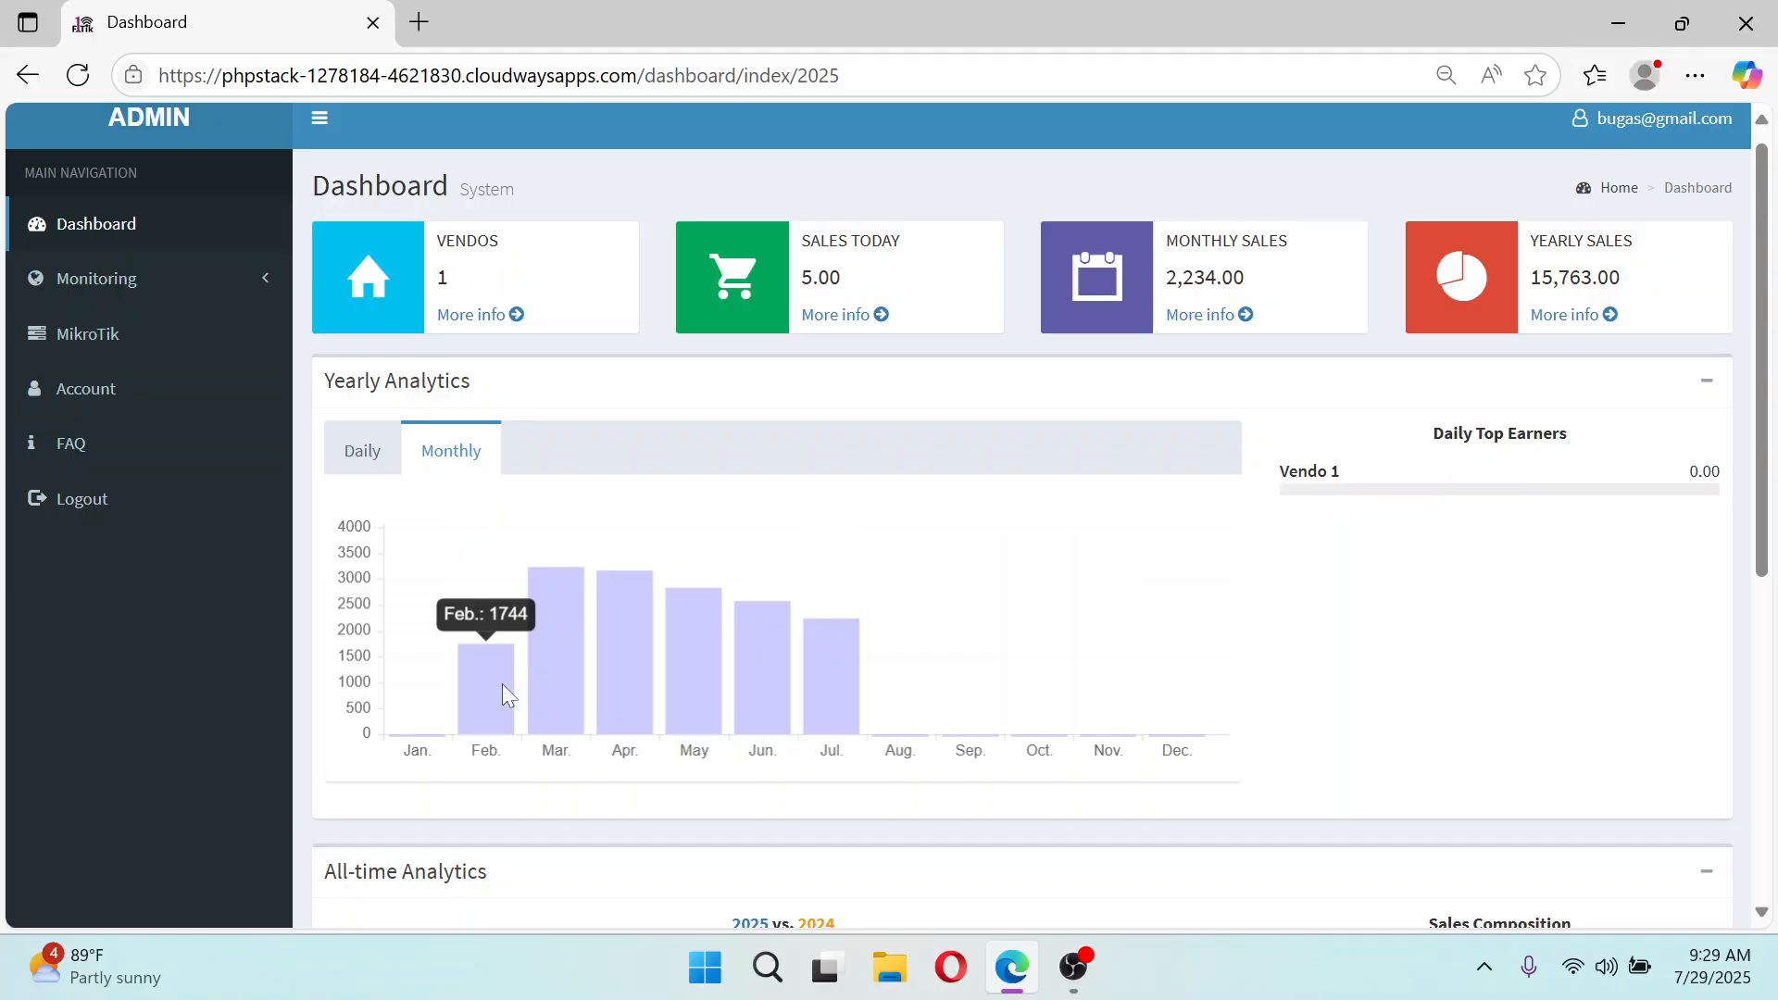
mouse_move(568, 660)
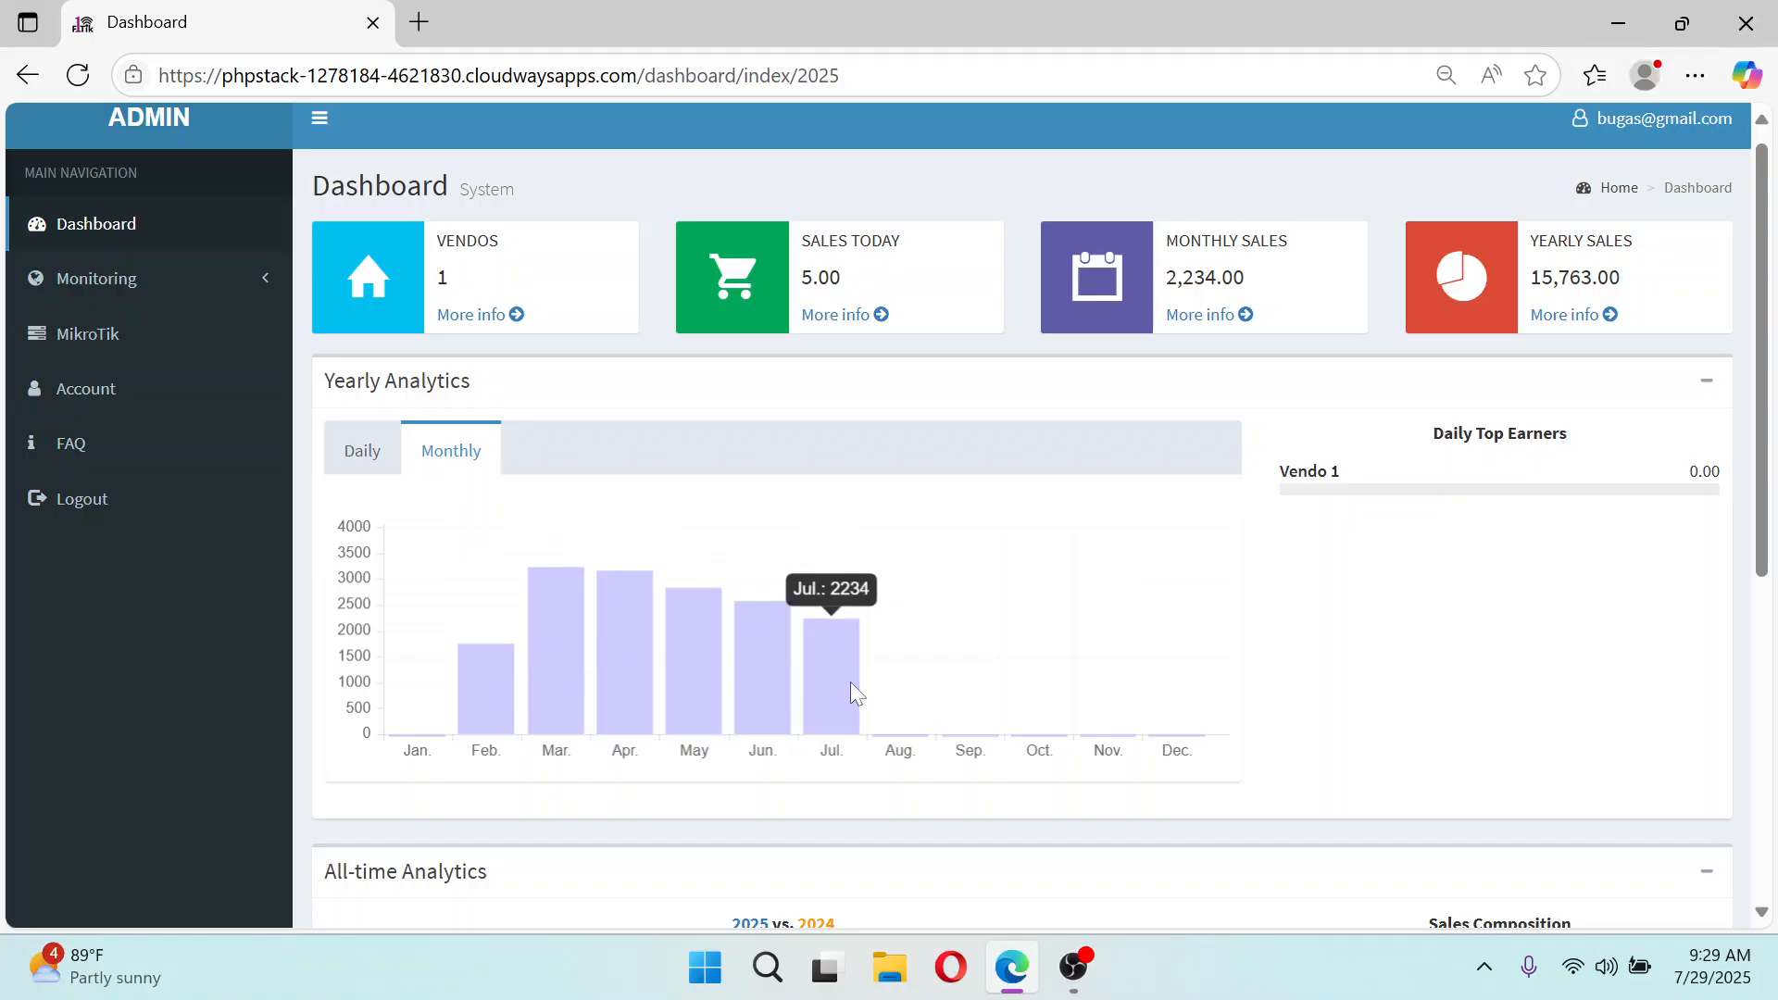
mouse_move(622, 656)
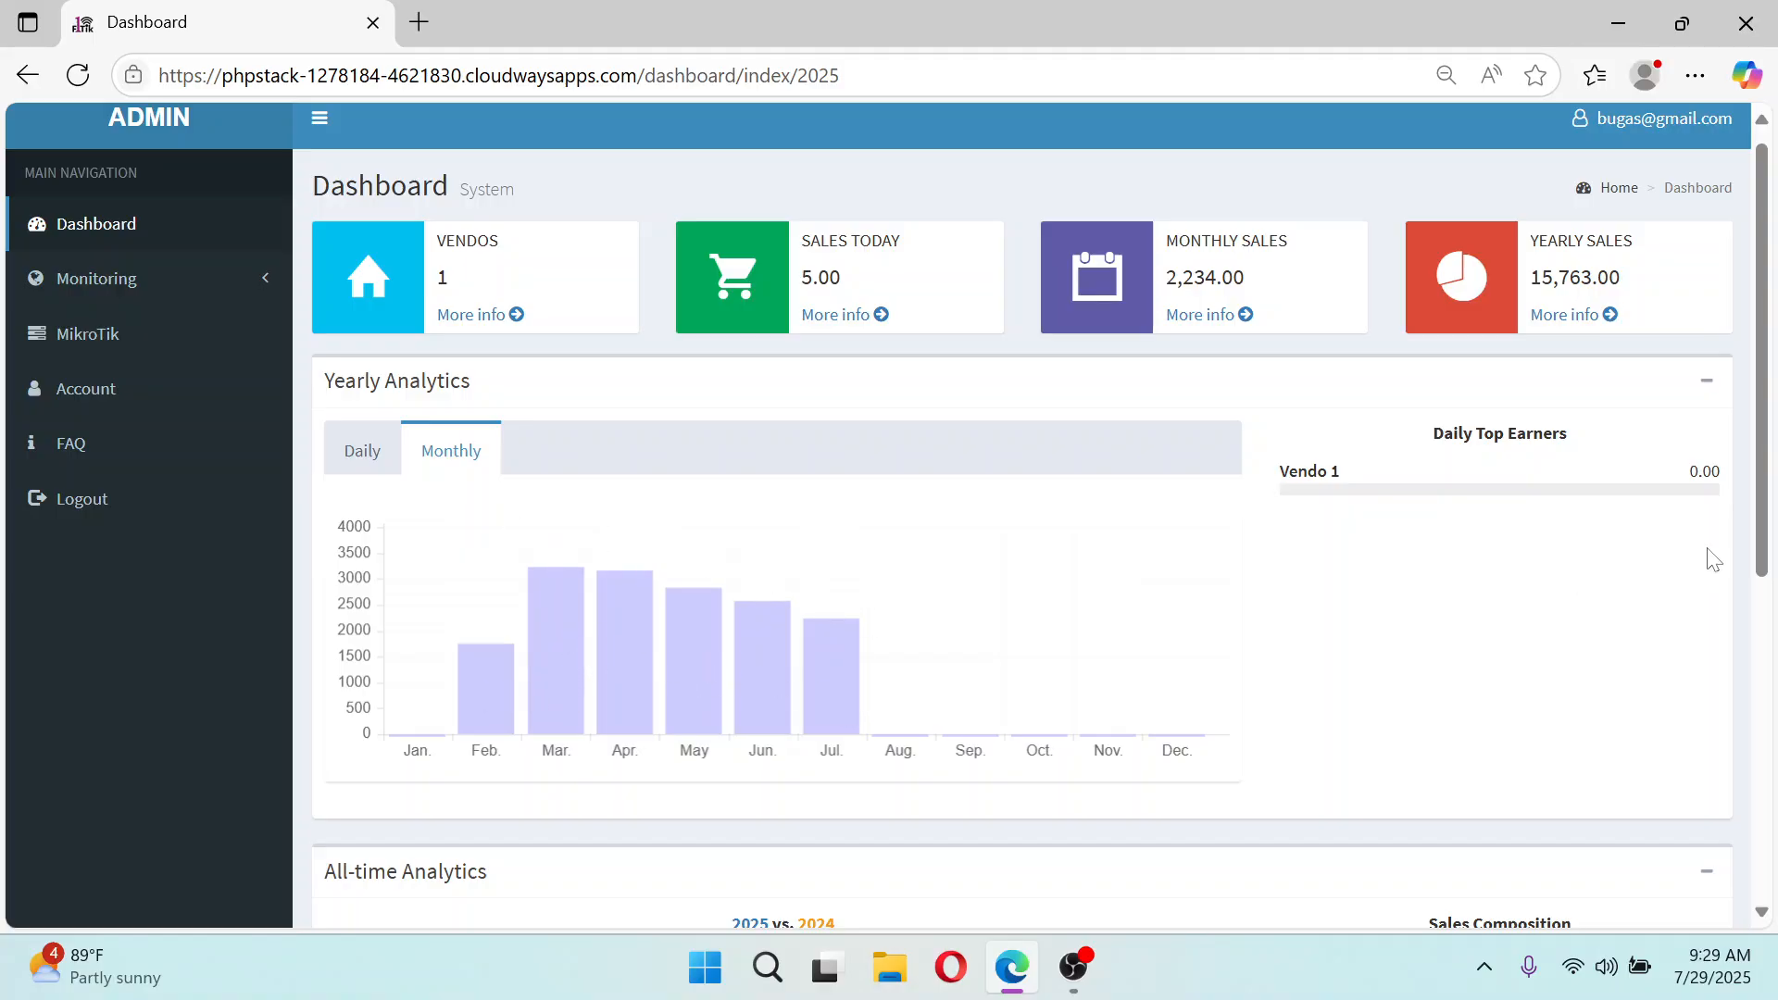
Scroll through All-time Analytics and leave Yearly Analytics on Monthly
left_click_drag(1769, 542, 1767, 498)
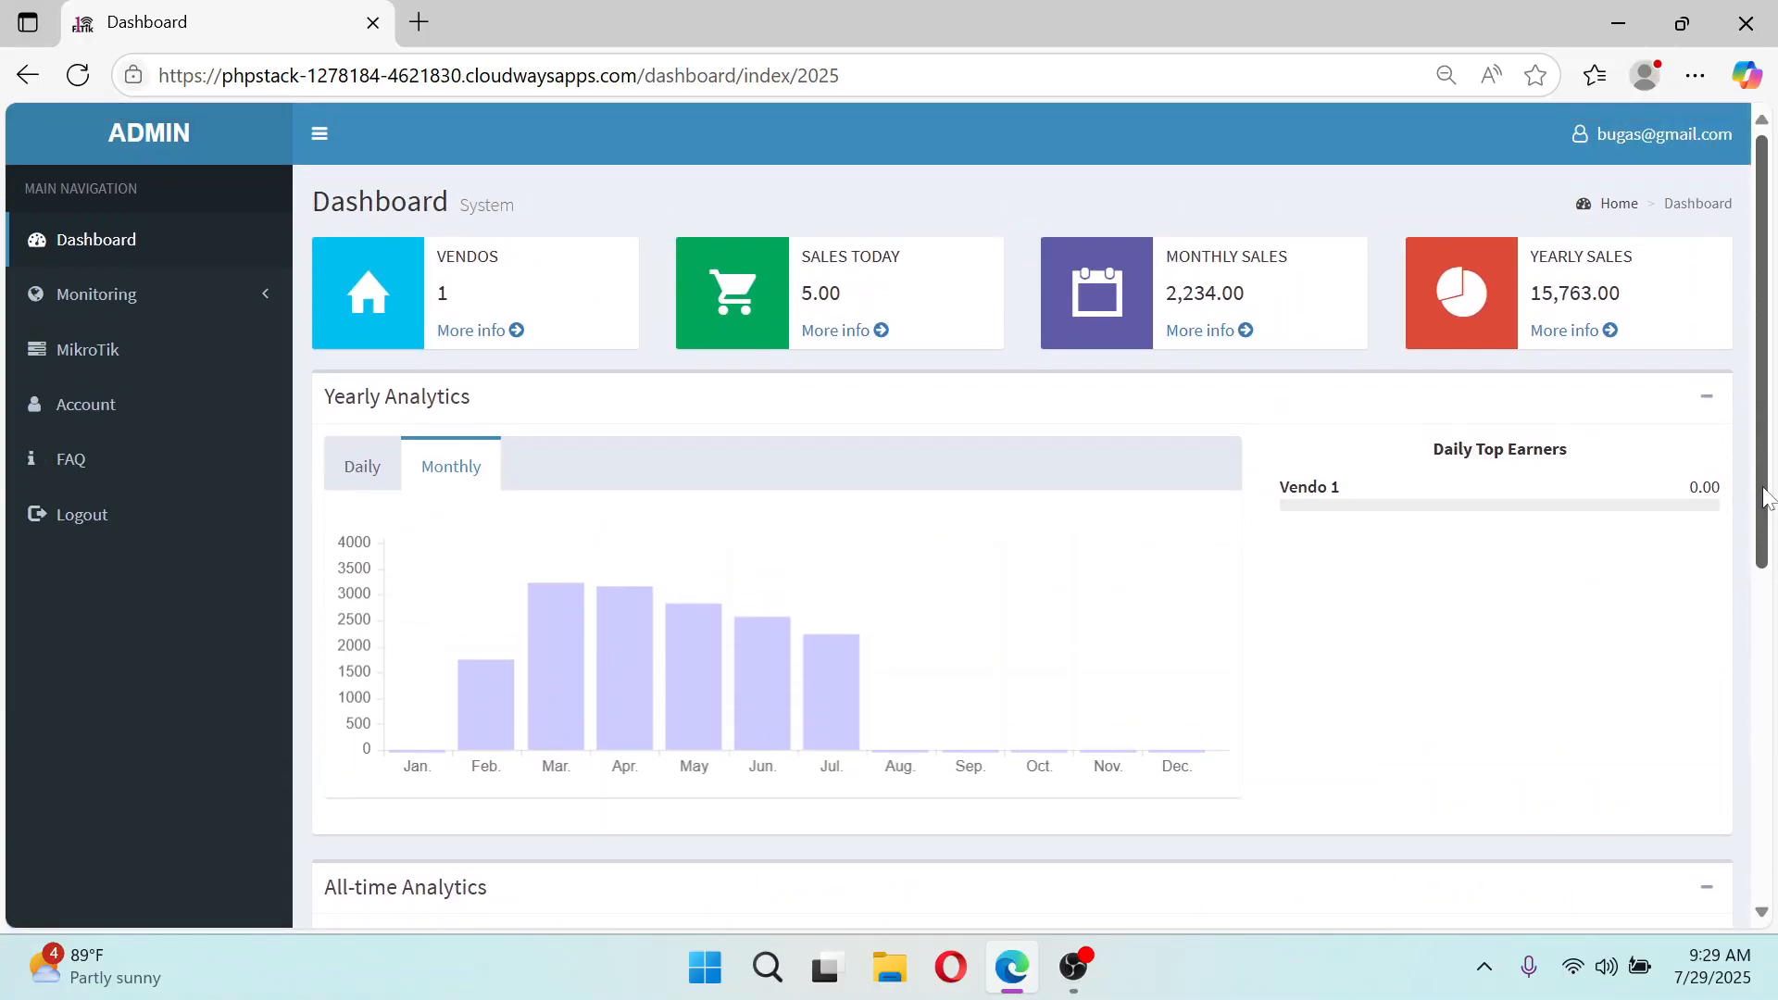
mouse_move(684, 670)
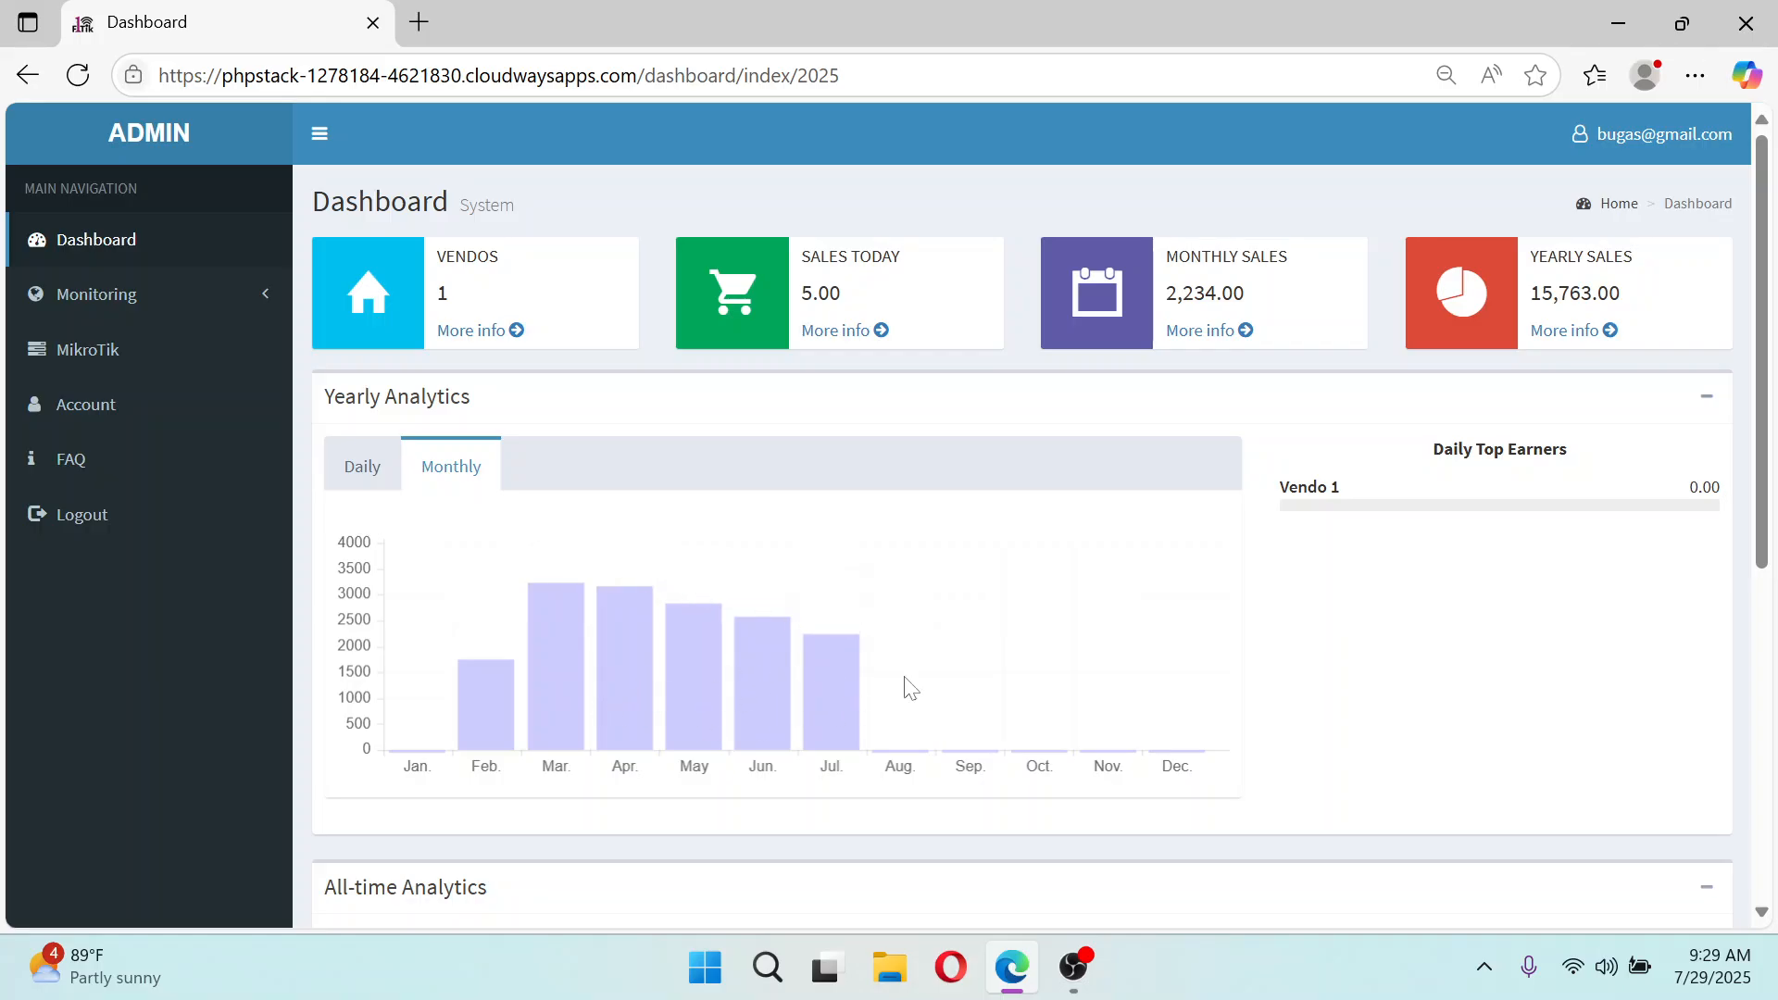
mouse_move(574, 676)
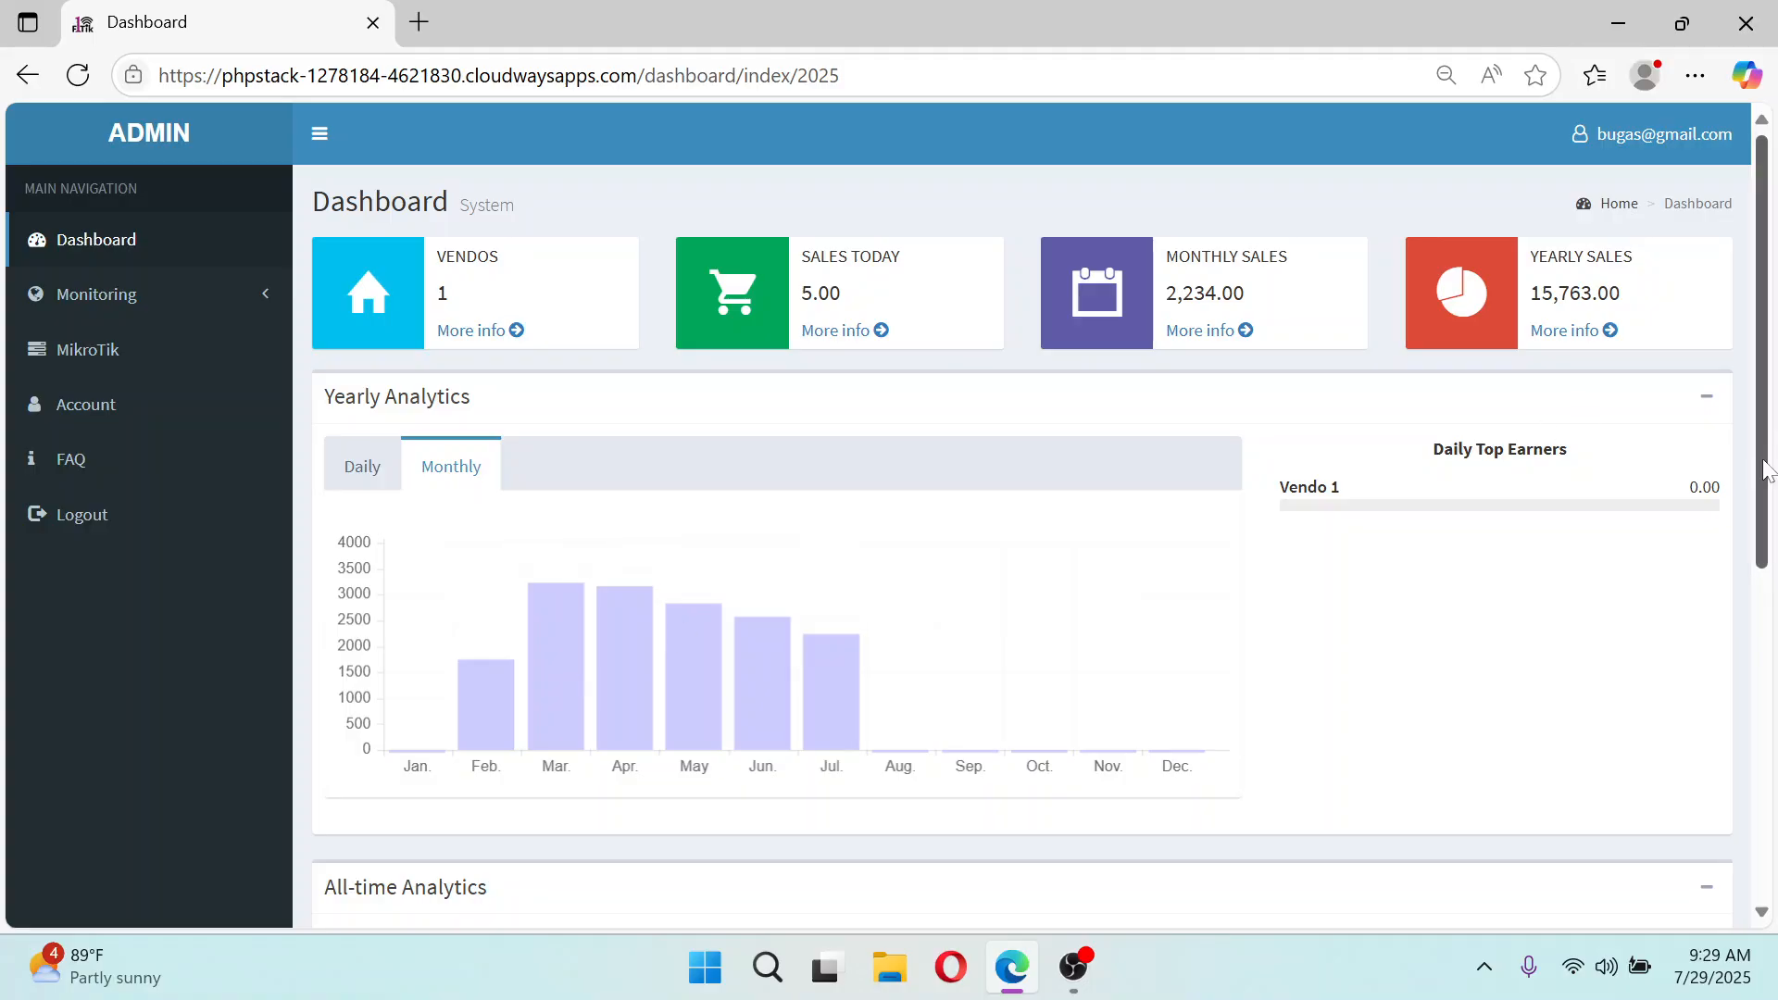
left_click(1773, 639)
left_click(1774, 361)
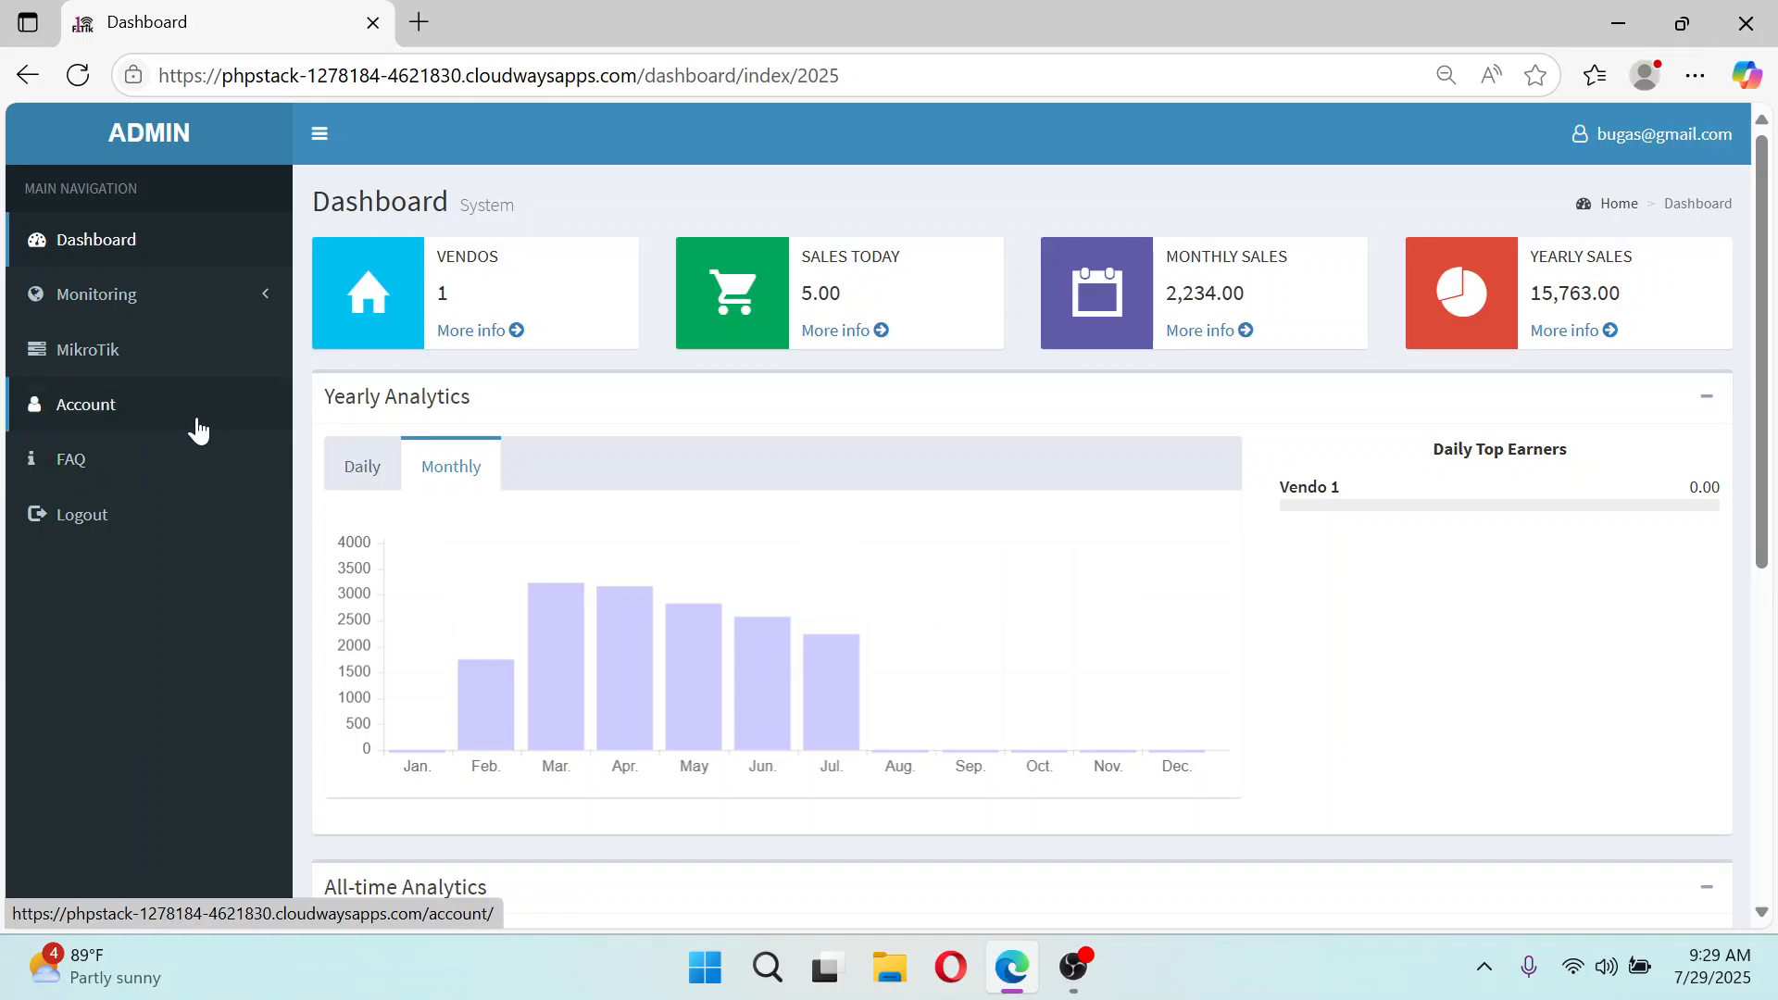
left_click(369, 469)
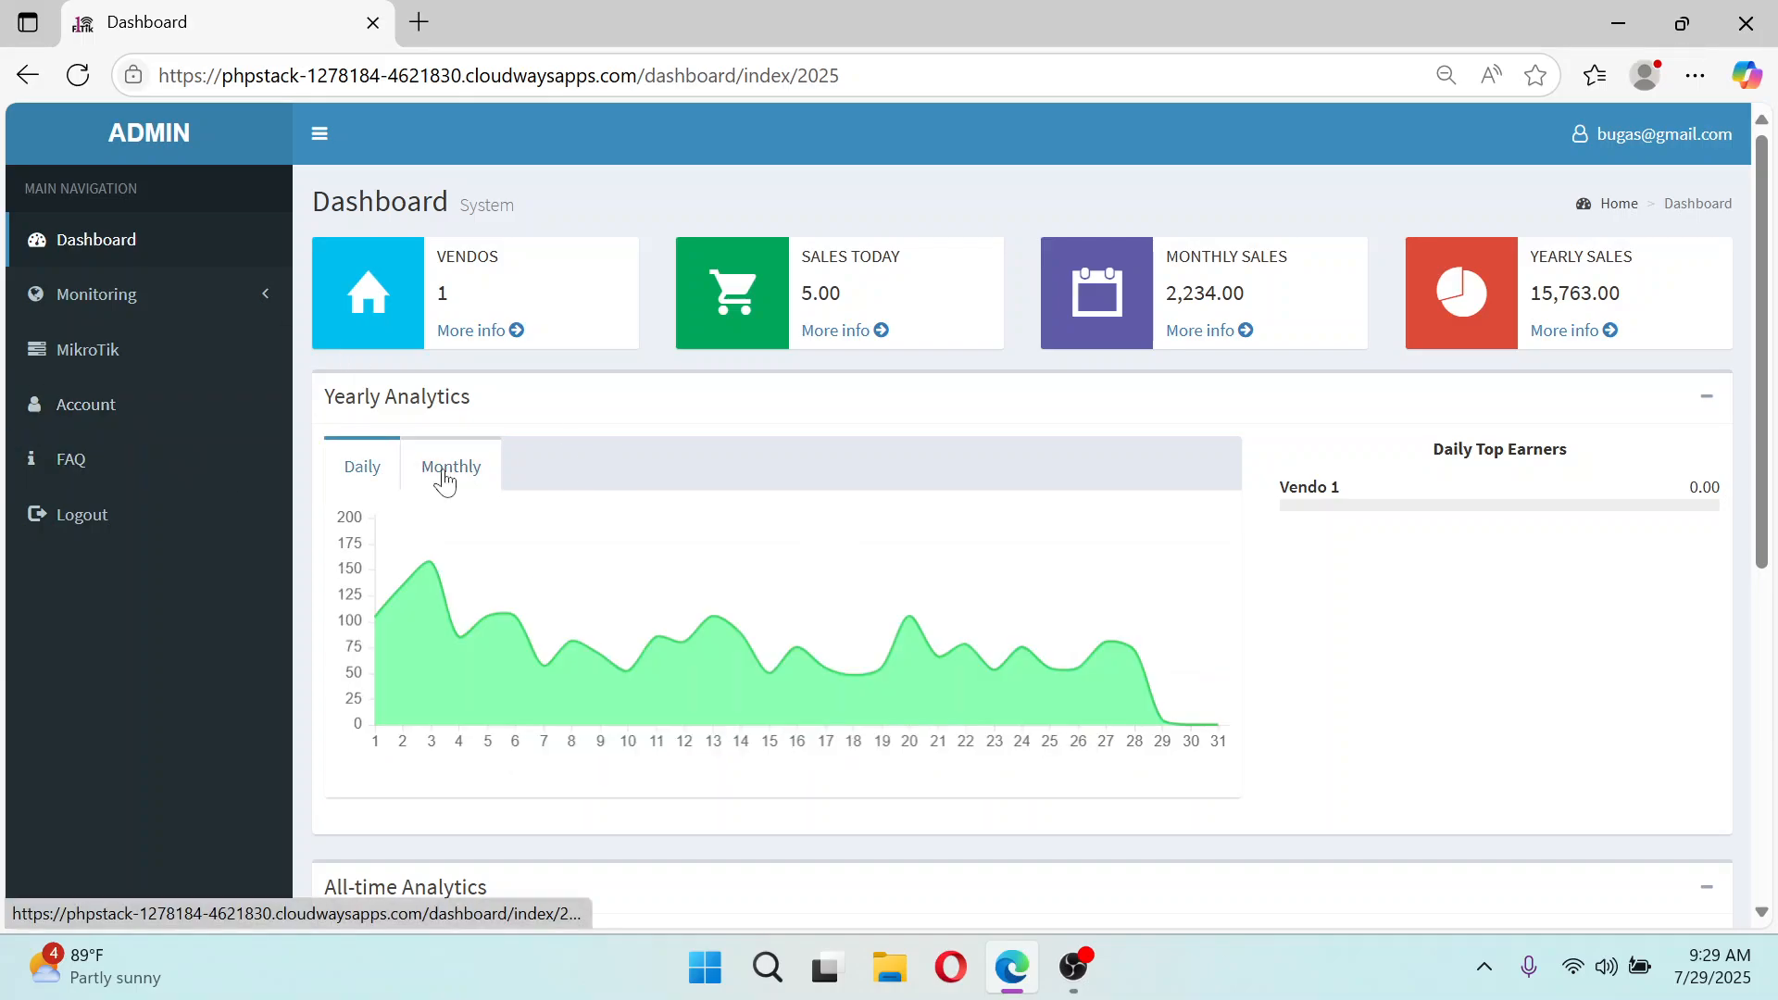
left_click(445, 476)
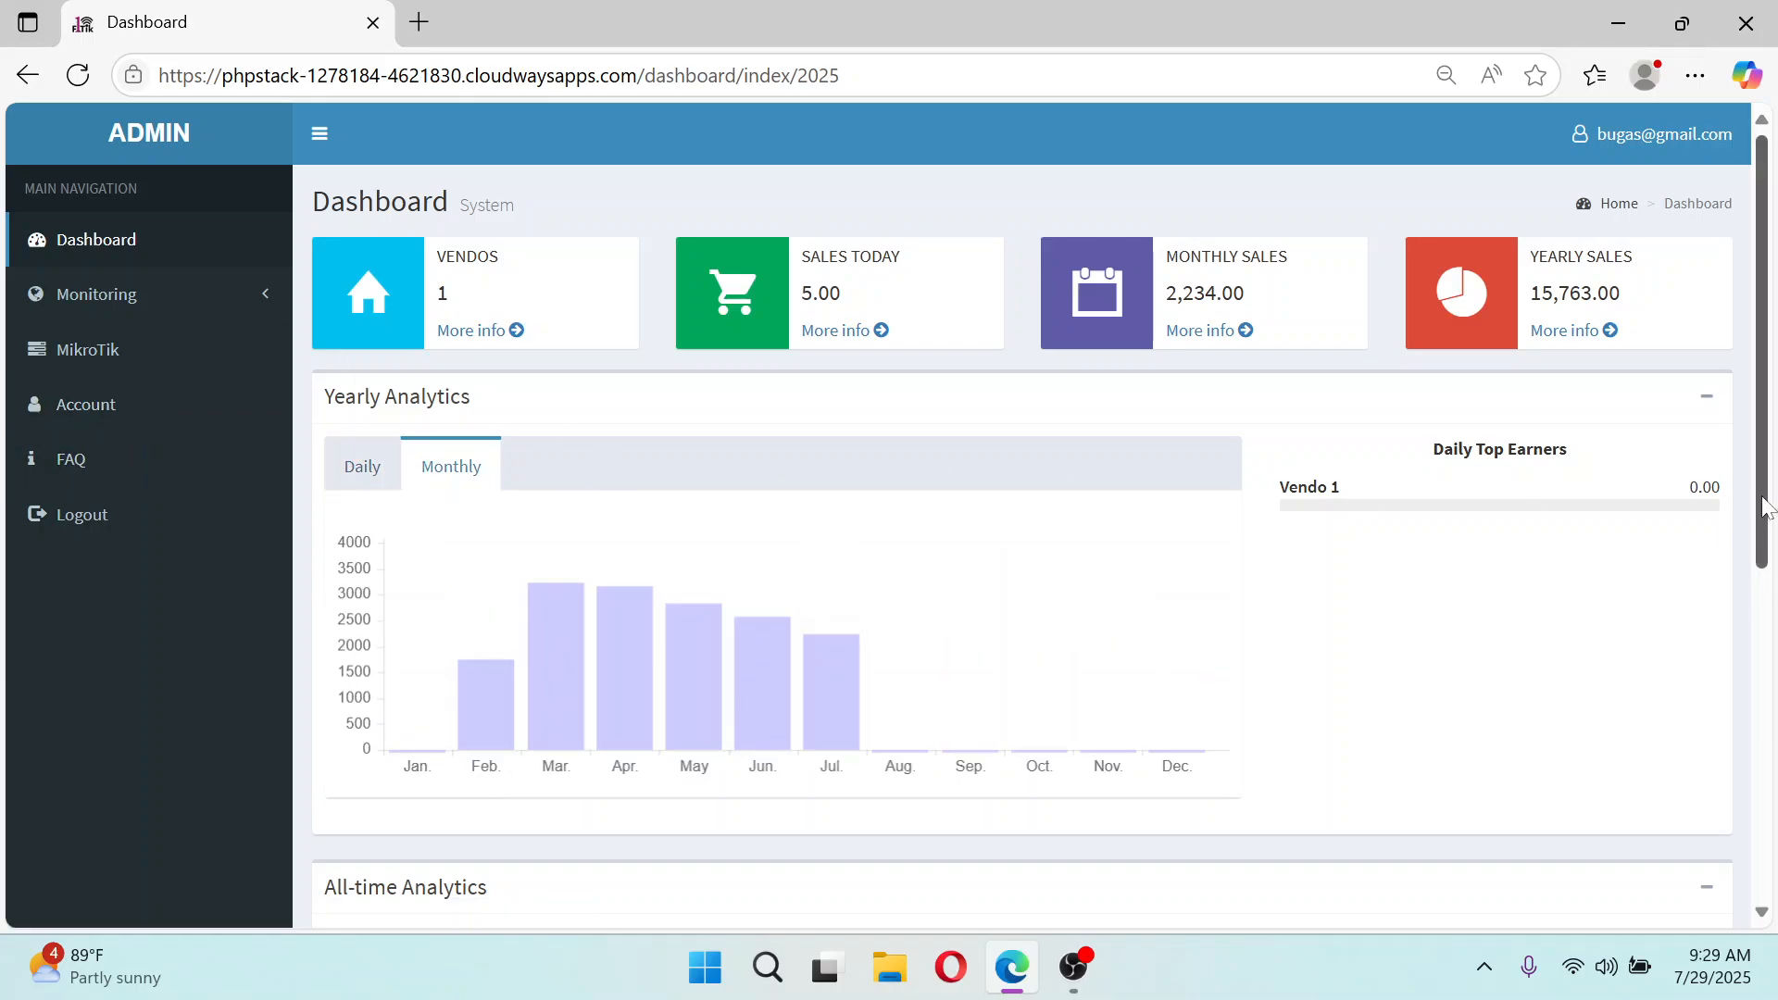
left_click_drag(1767, 518, 1772, 473)
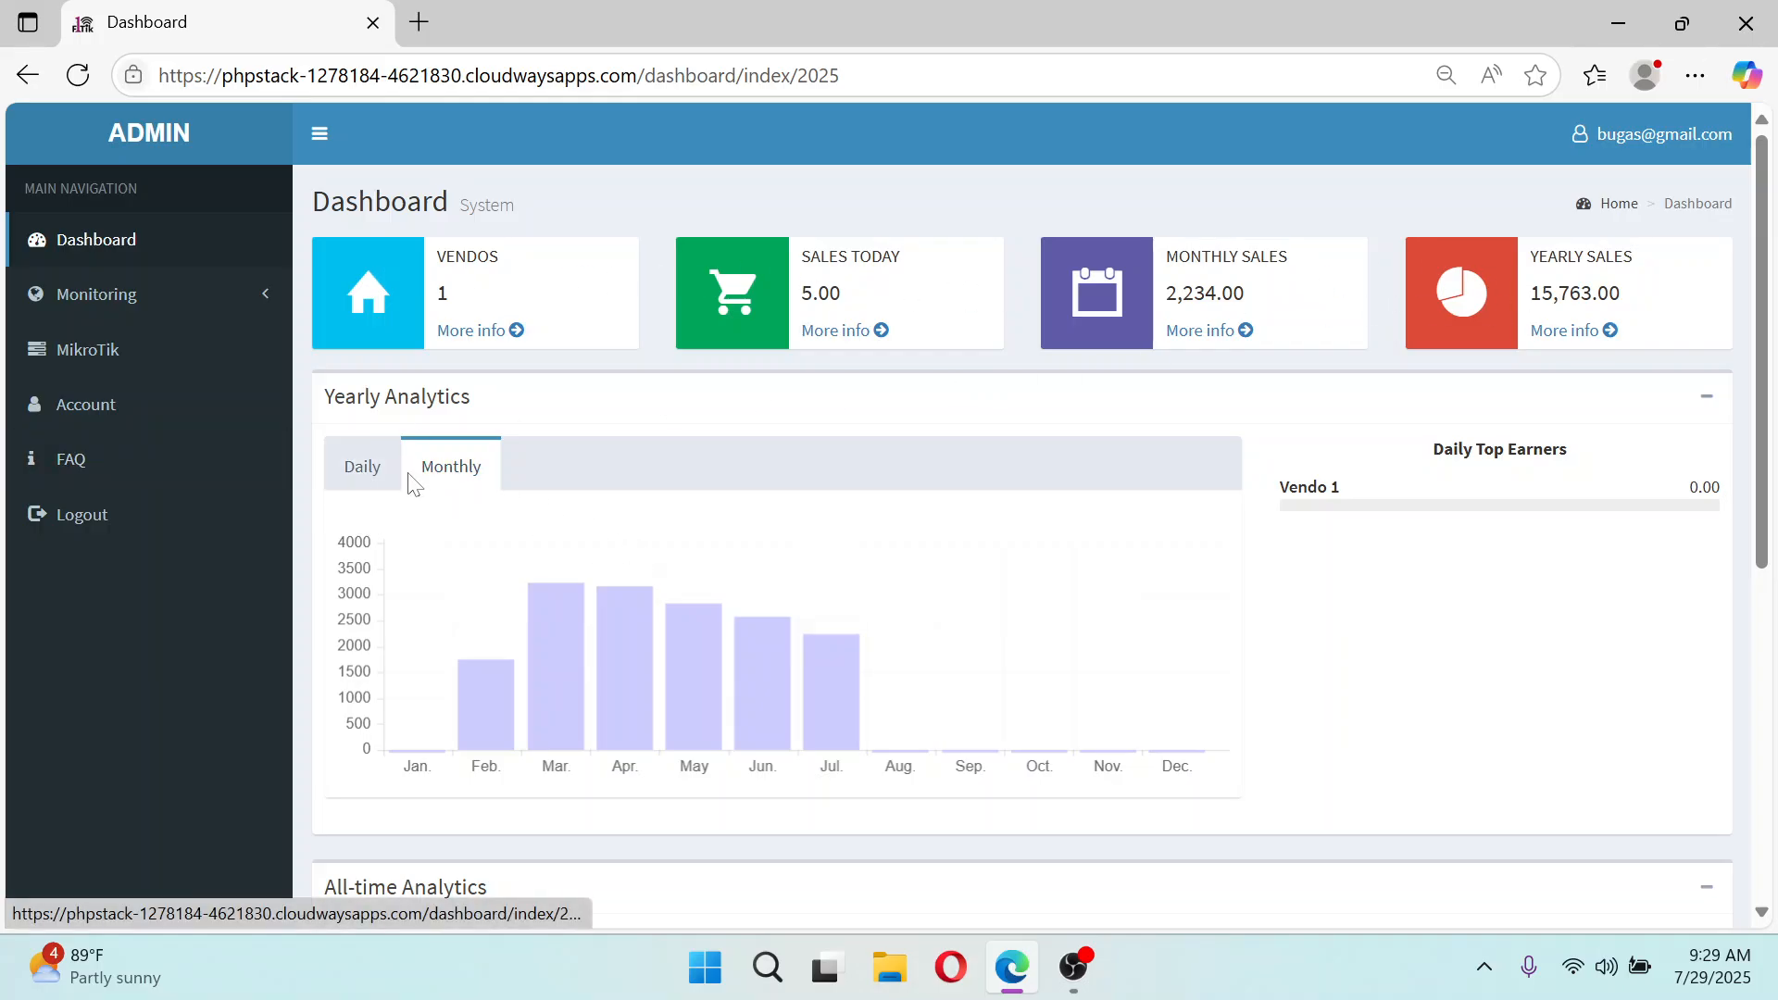
left_click(371, 472)
left_click(454, 468)
Open Monitoring > Transactions to list Vendo 1's sales
mouse_move(1769, 533)
left_mouse_down()
mouse_move(1764, 875)
mouse_move(1764, 532)
left_mouse_up()
left_click(191, 308)
left_click(121, 389)
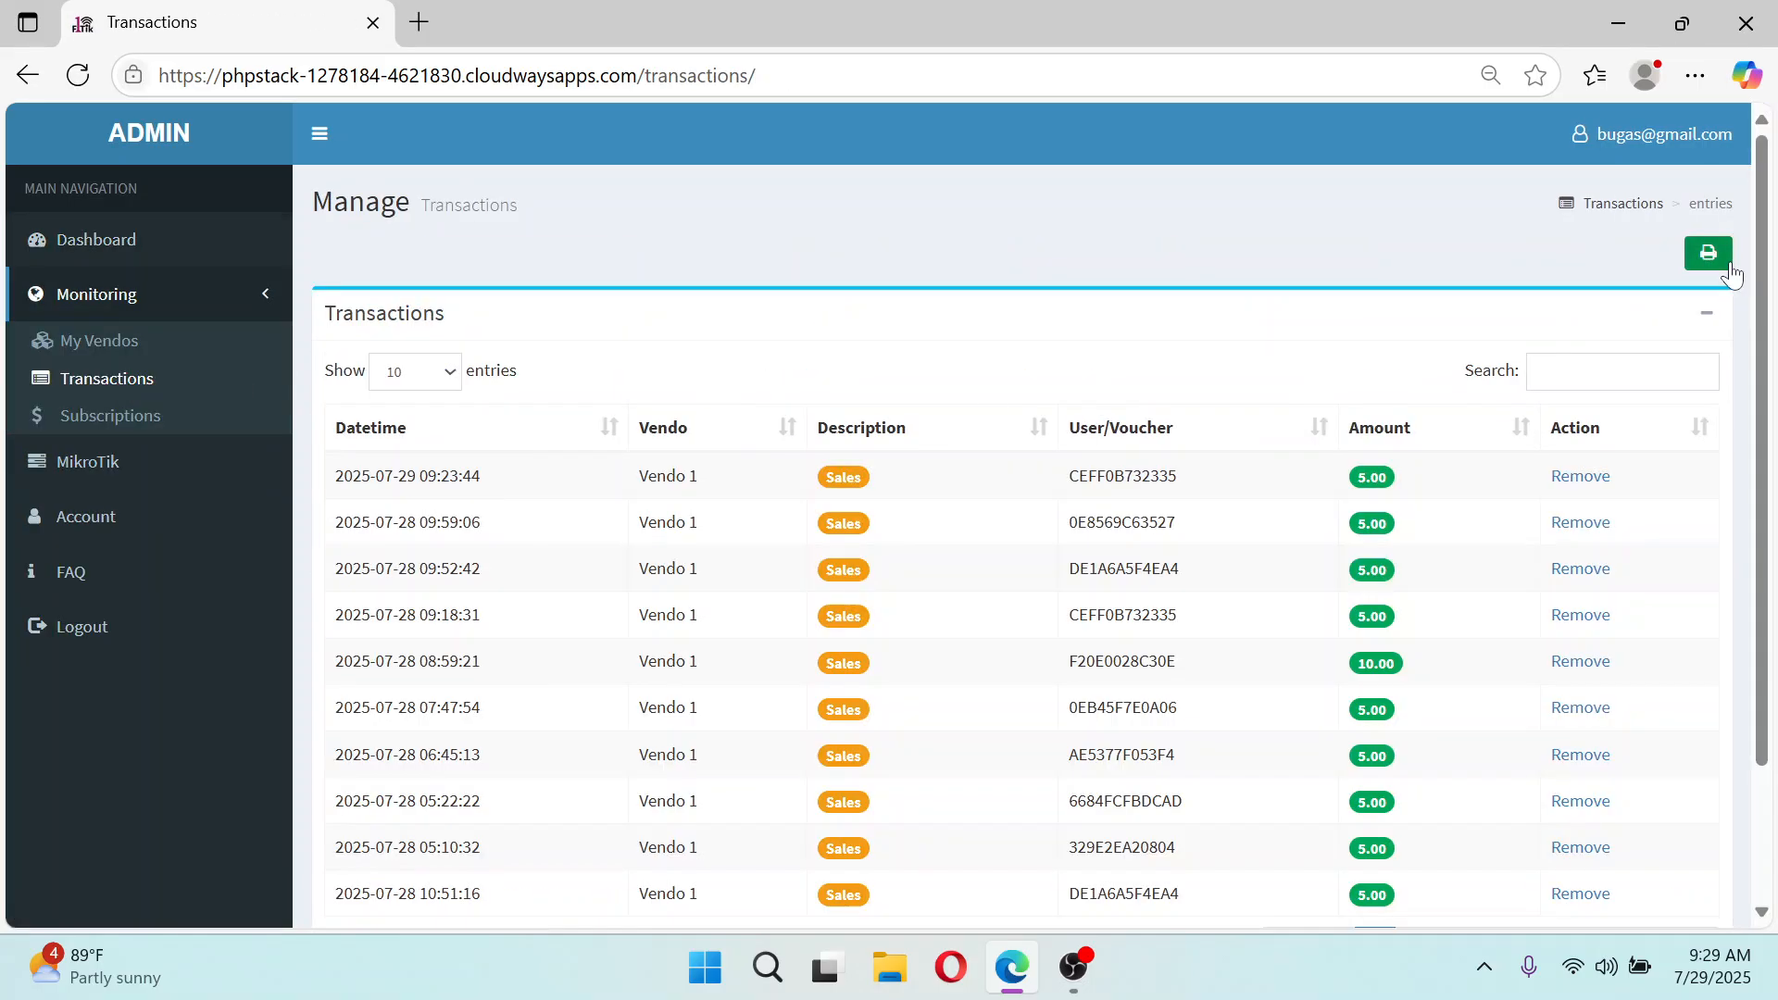
Look over the sales report form's Vendo and Start Date fields, then close it
left_click(1729, 253)
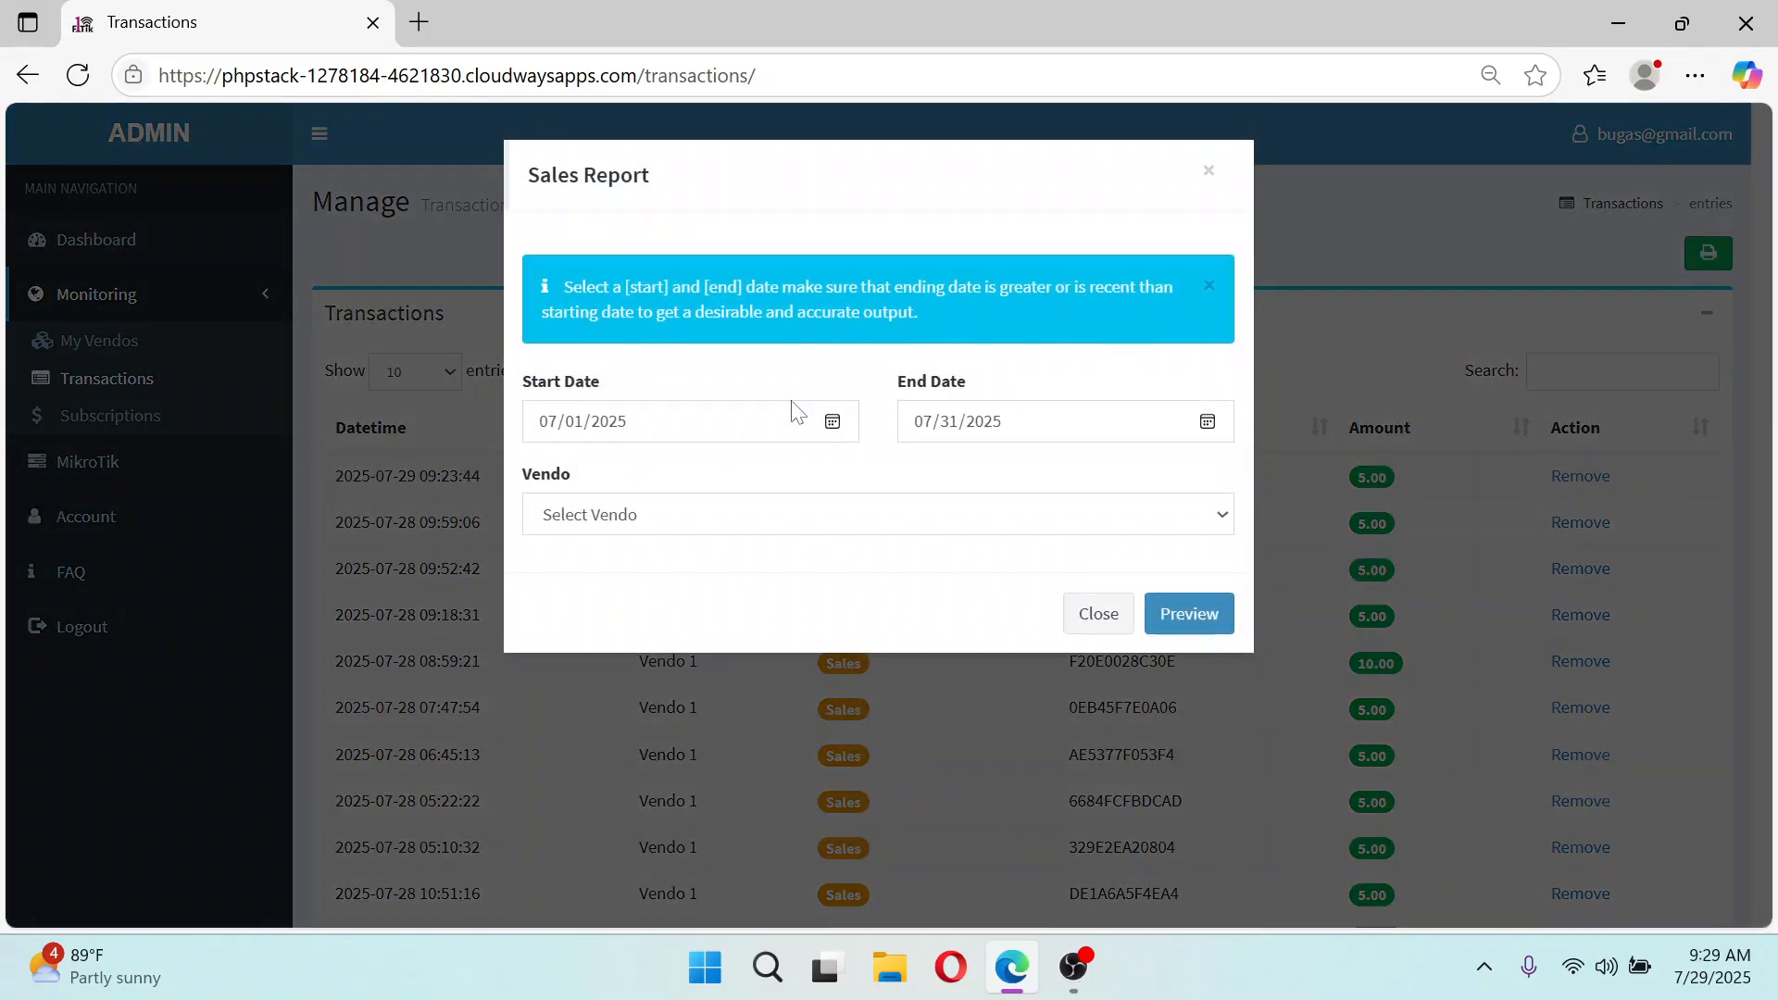
left_click(727, 522)
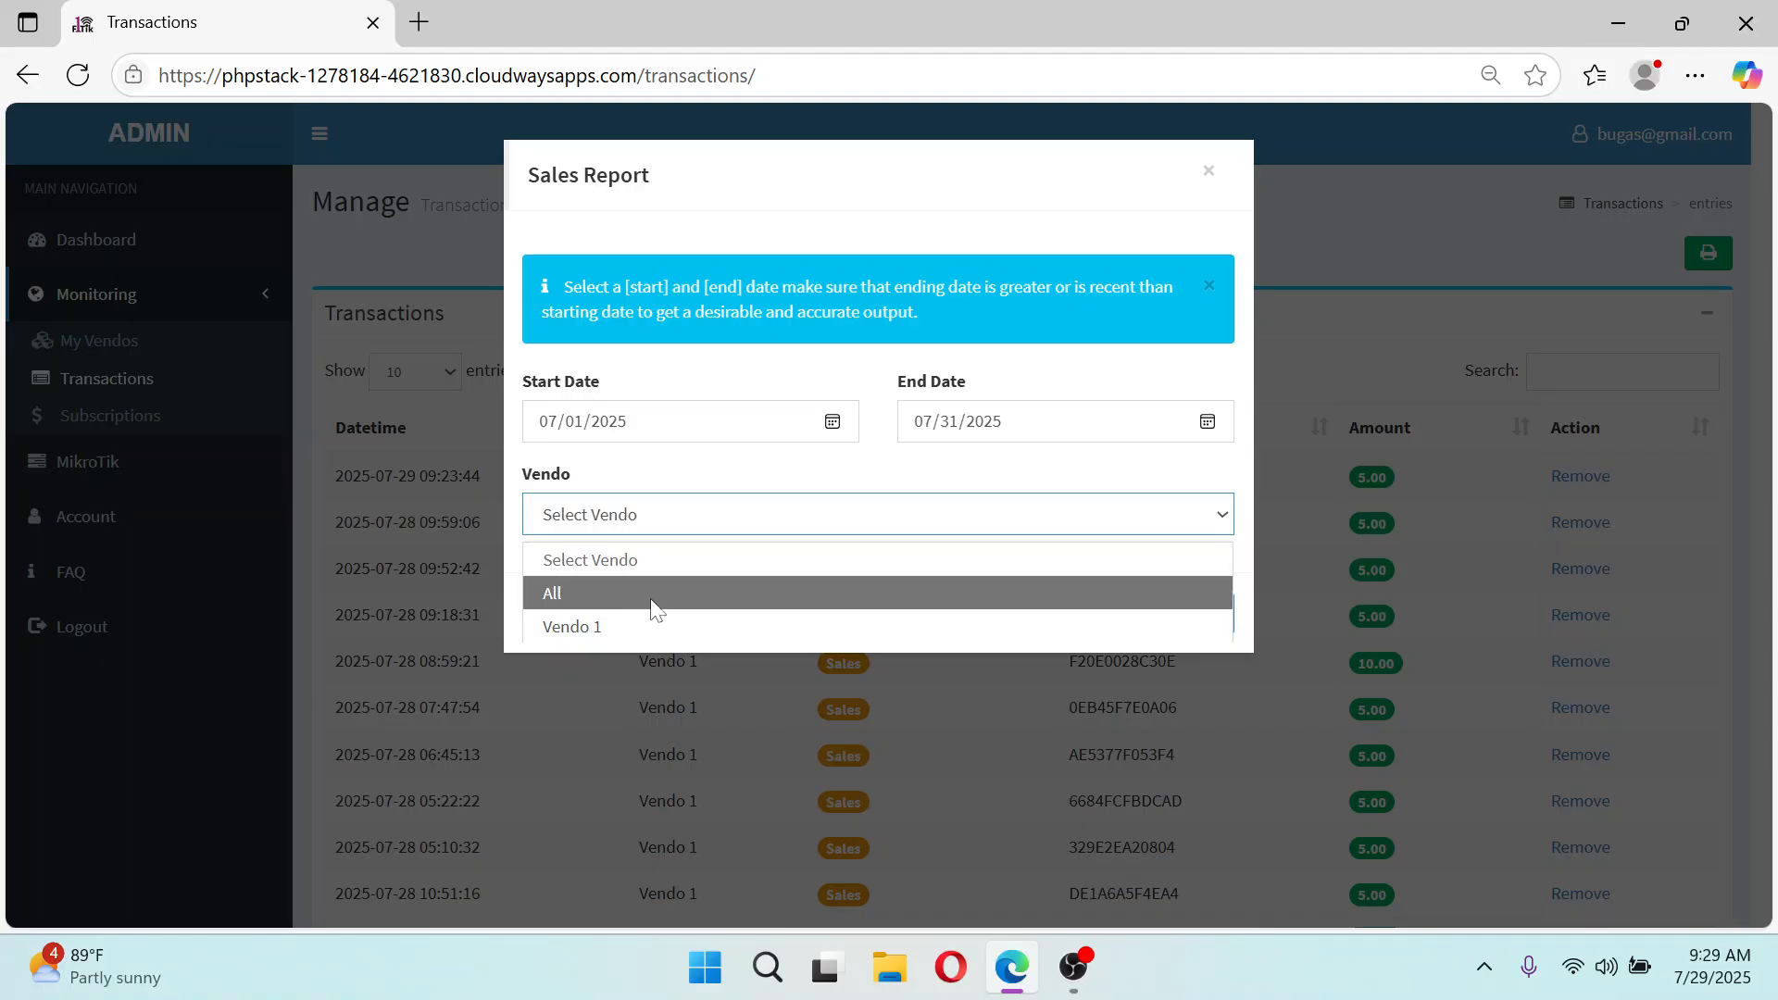
left_click(834, 426)
left_click(834, 426)
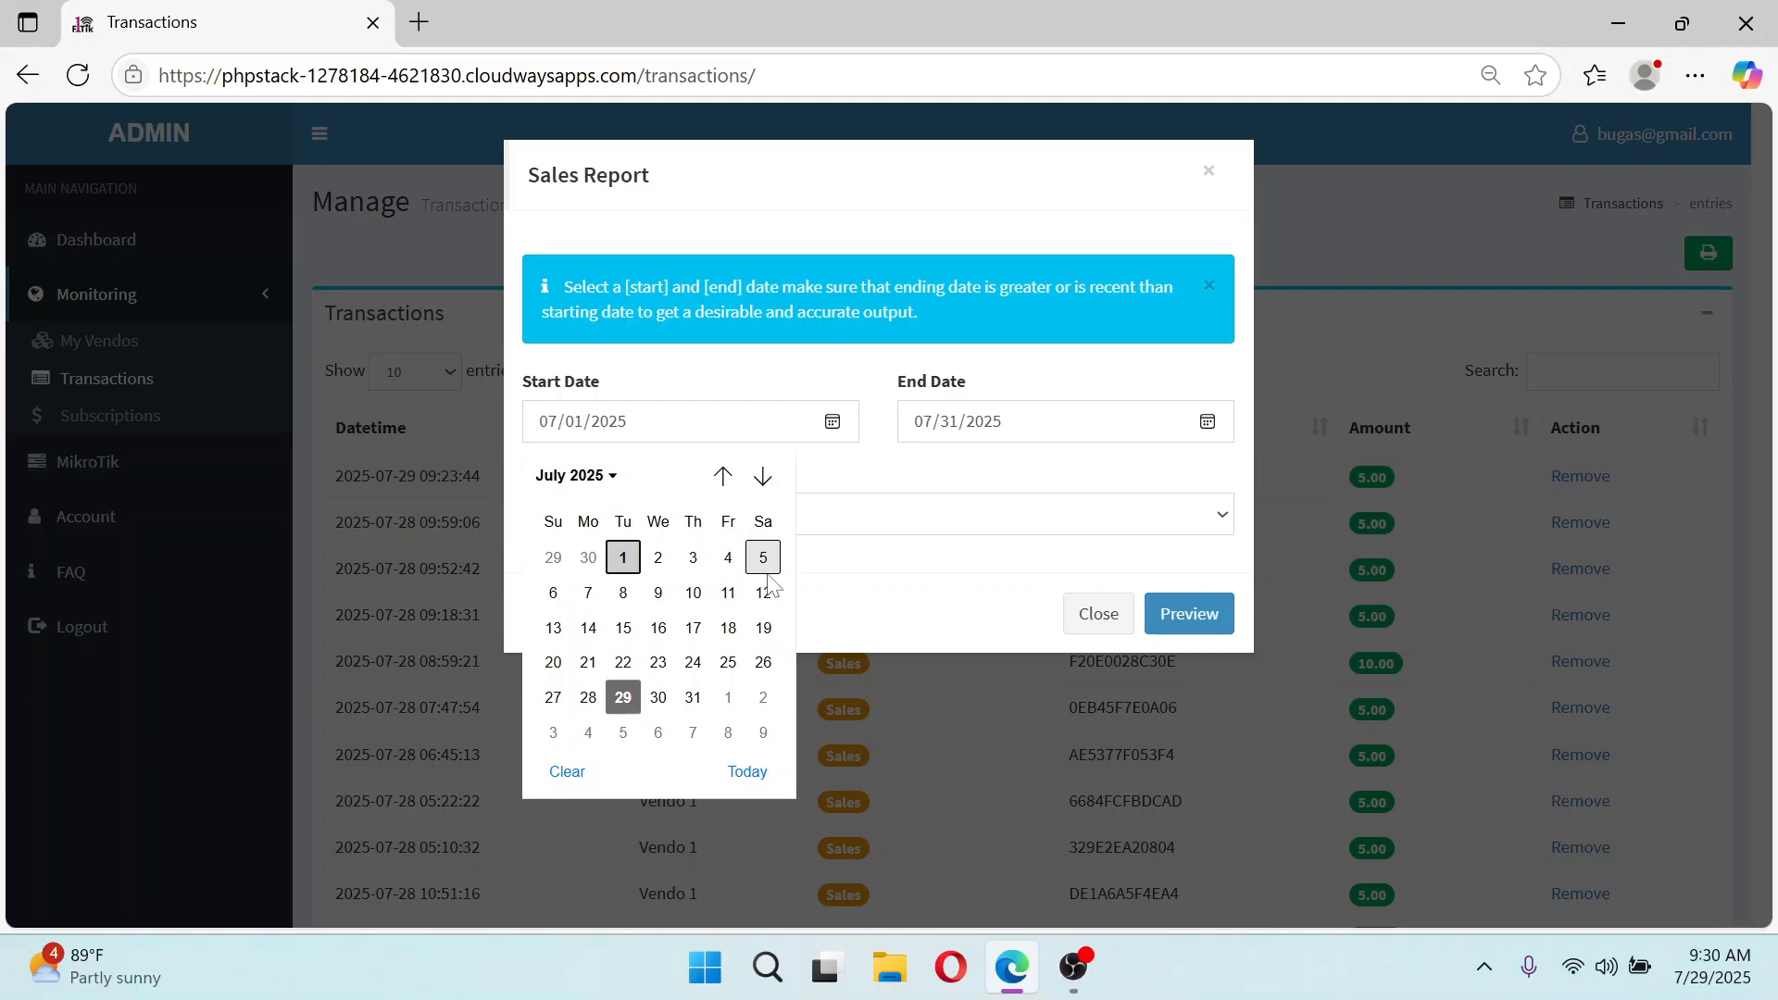
left_click(1010, 421)
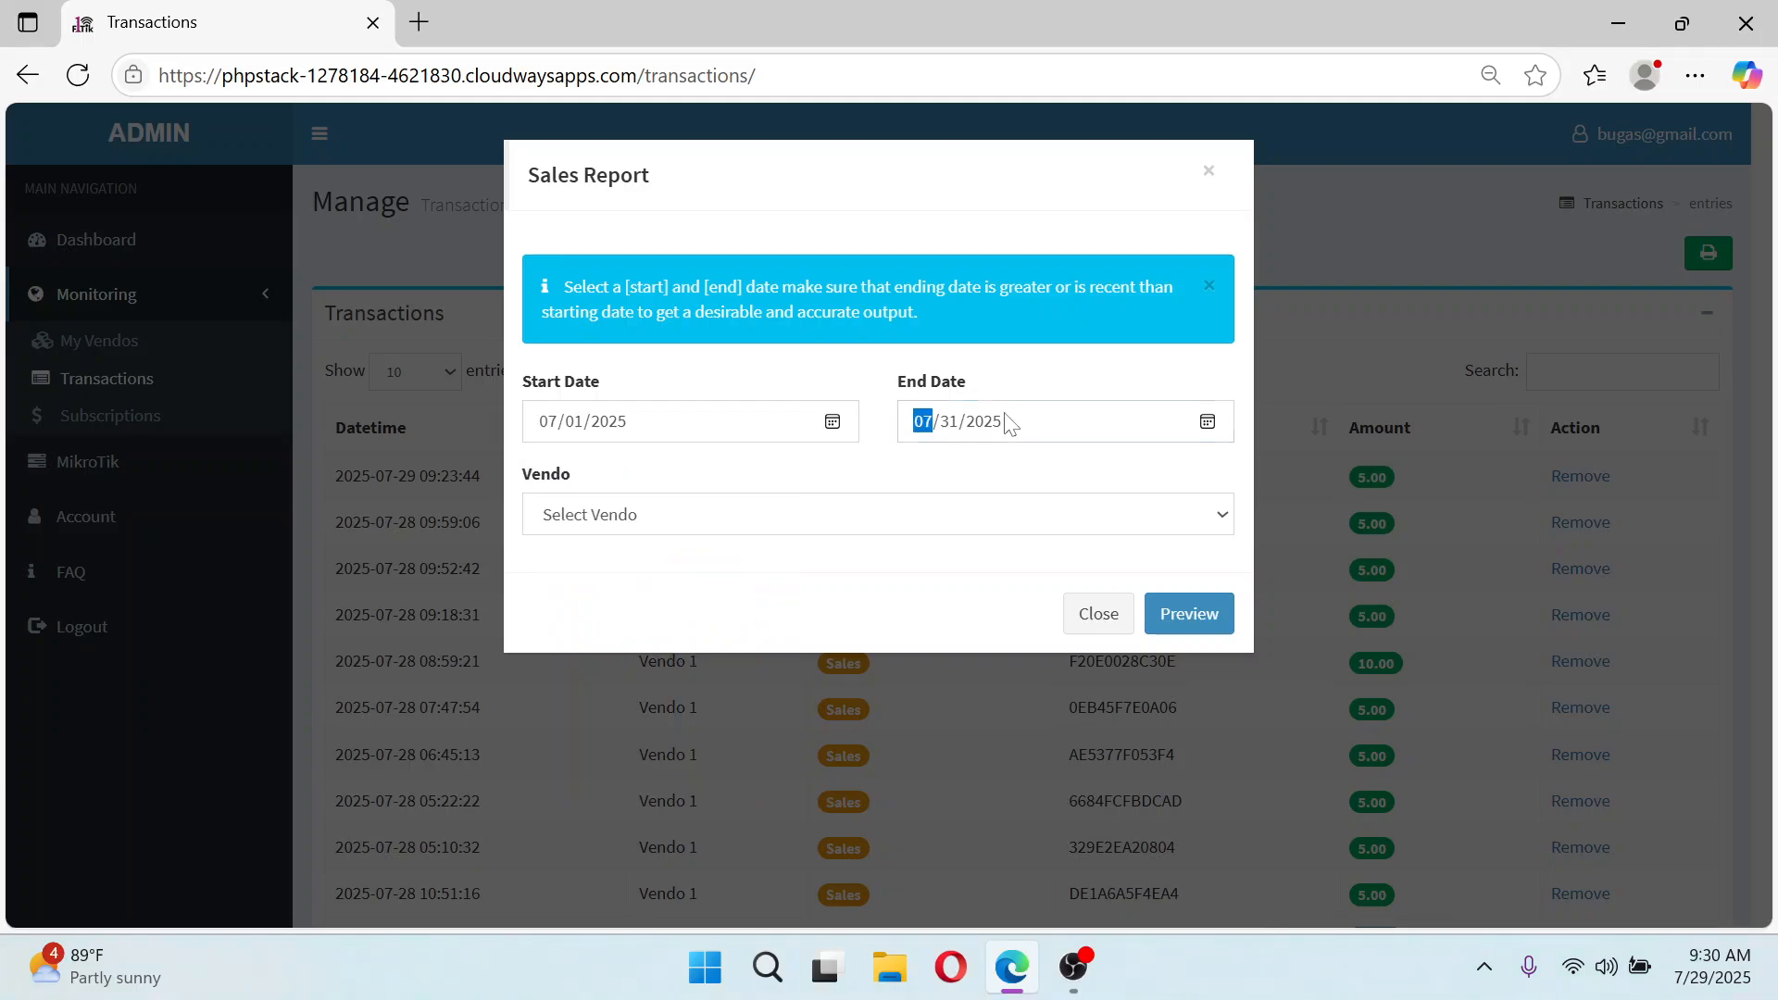
left_click(1088, 609)
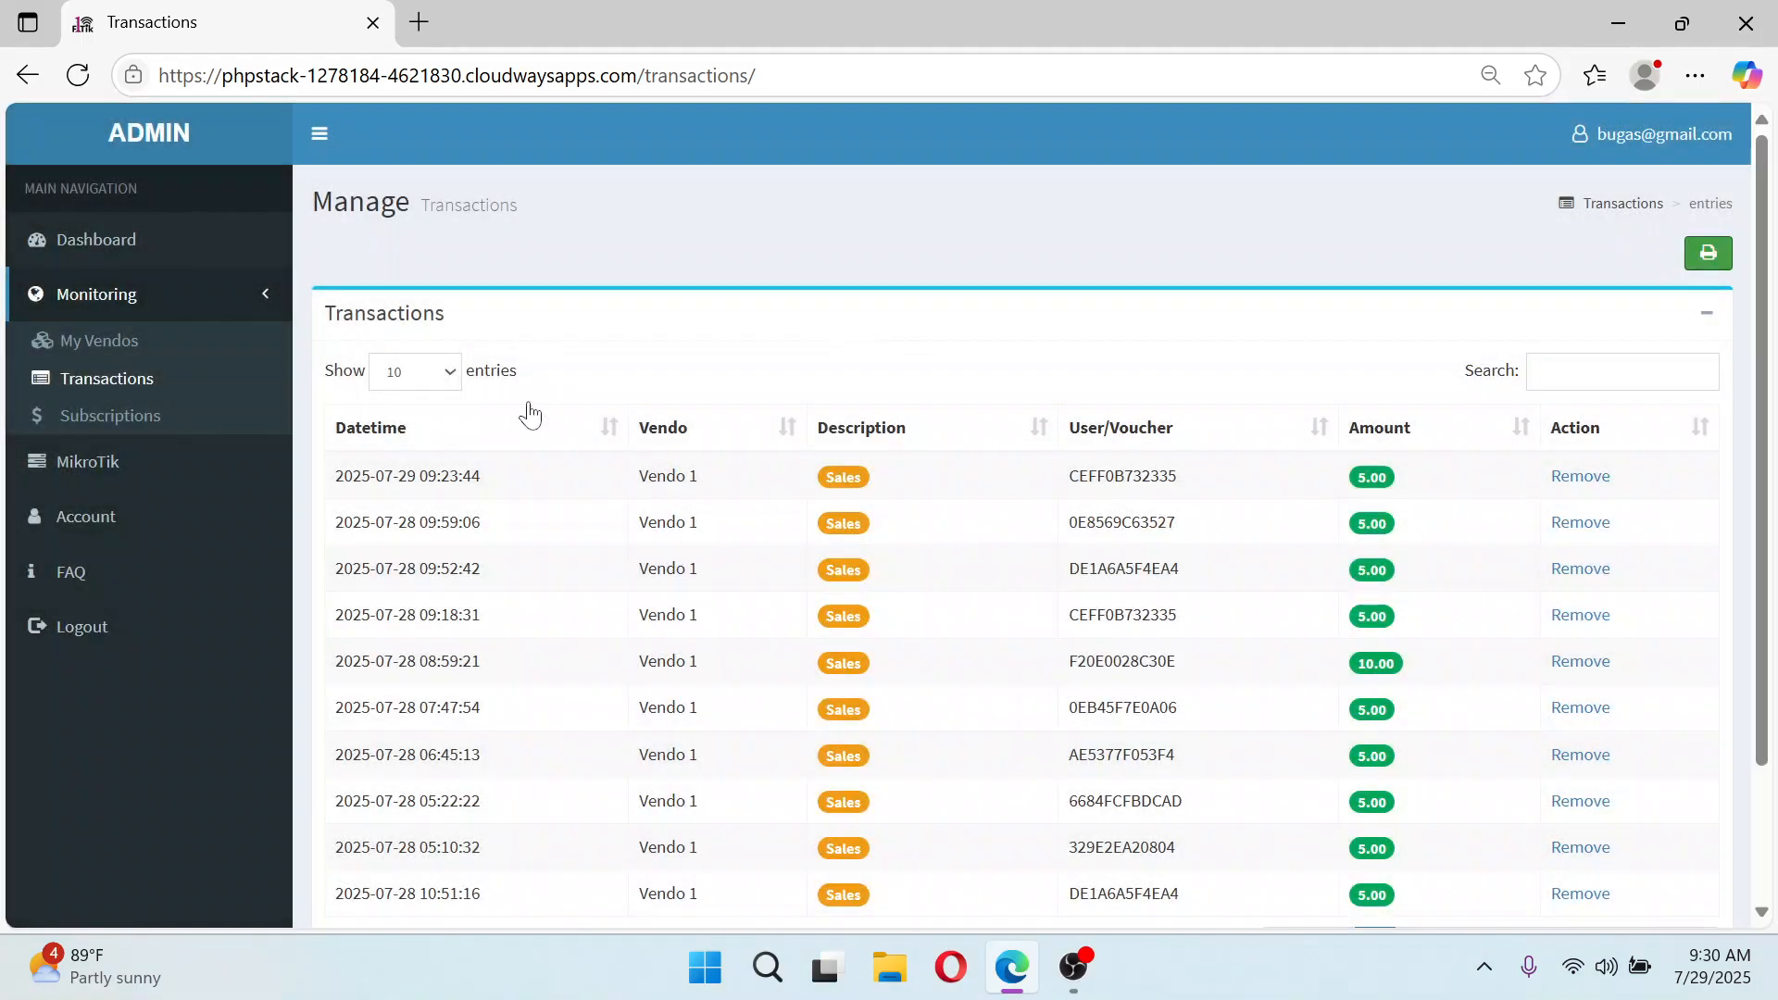
Add a MikroTik router described as 'Vendo 1' with model 'HAPACLITE' and save it
left_click(127, 463)
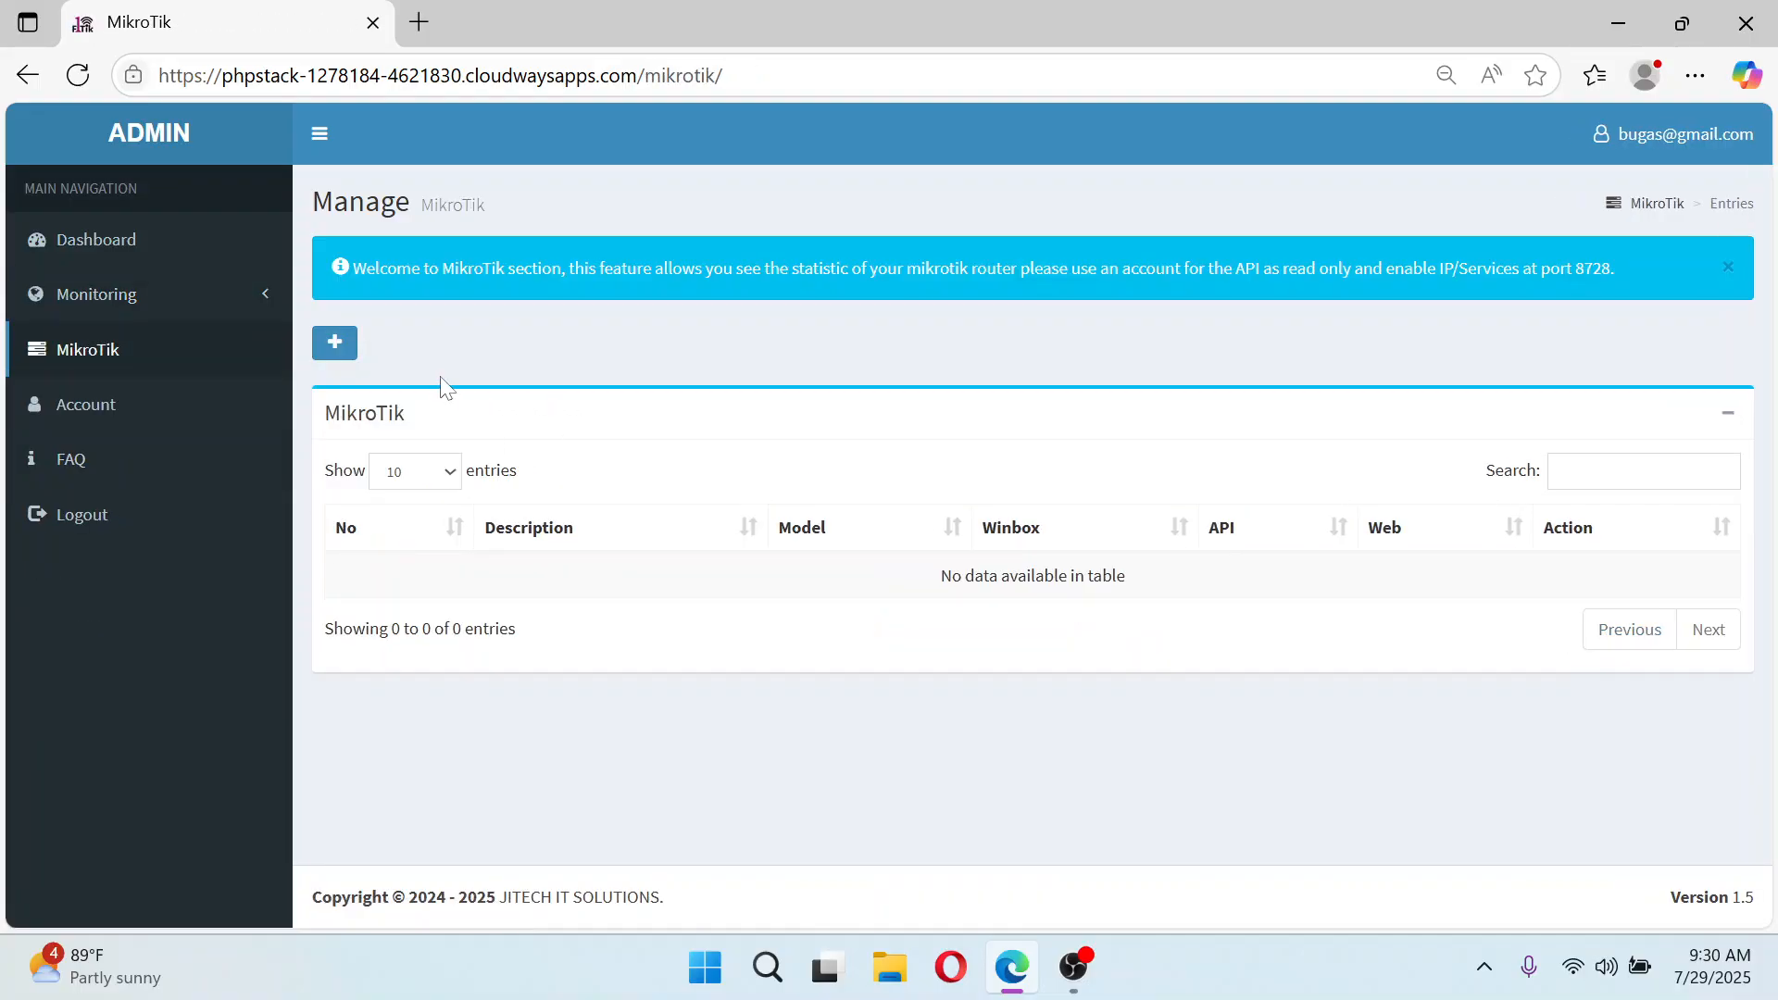
left_click(335, 345)
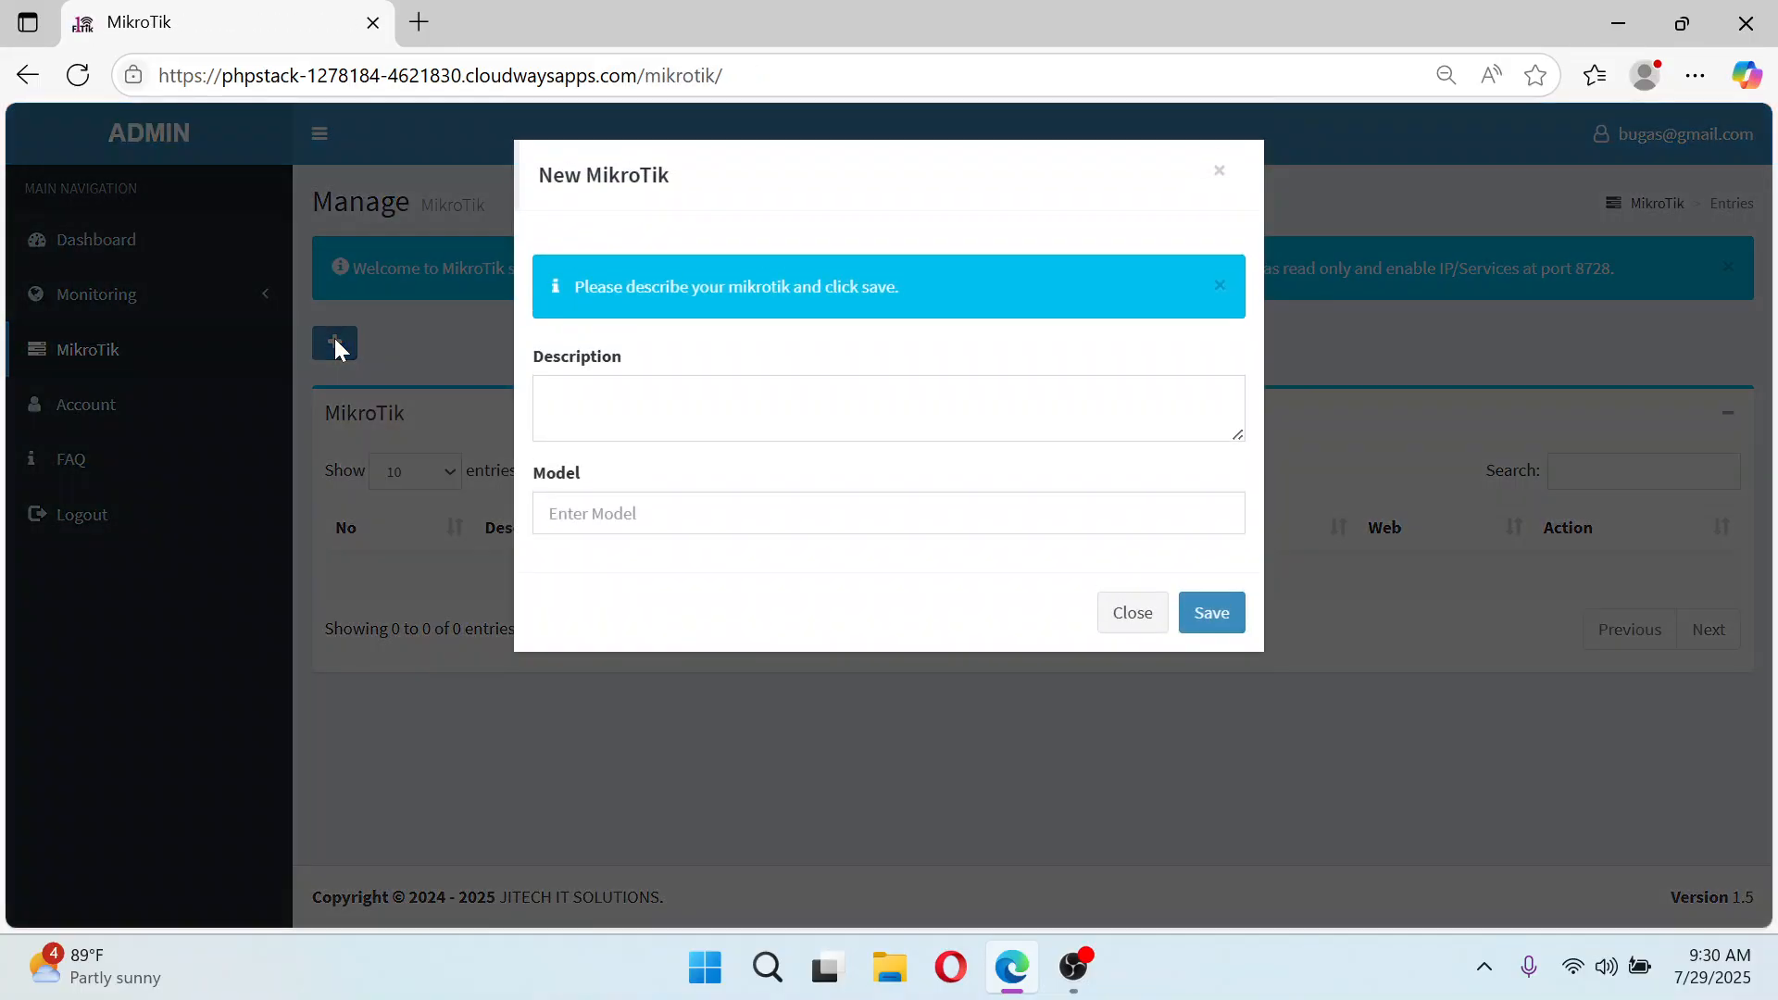
left_click(550, 398)
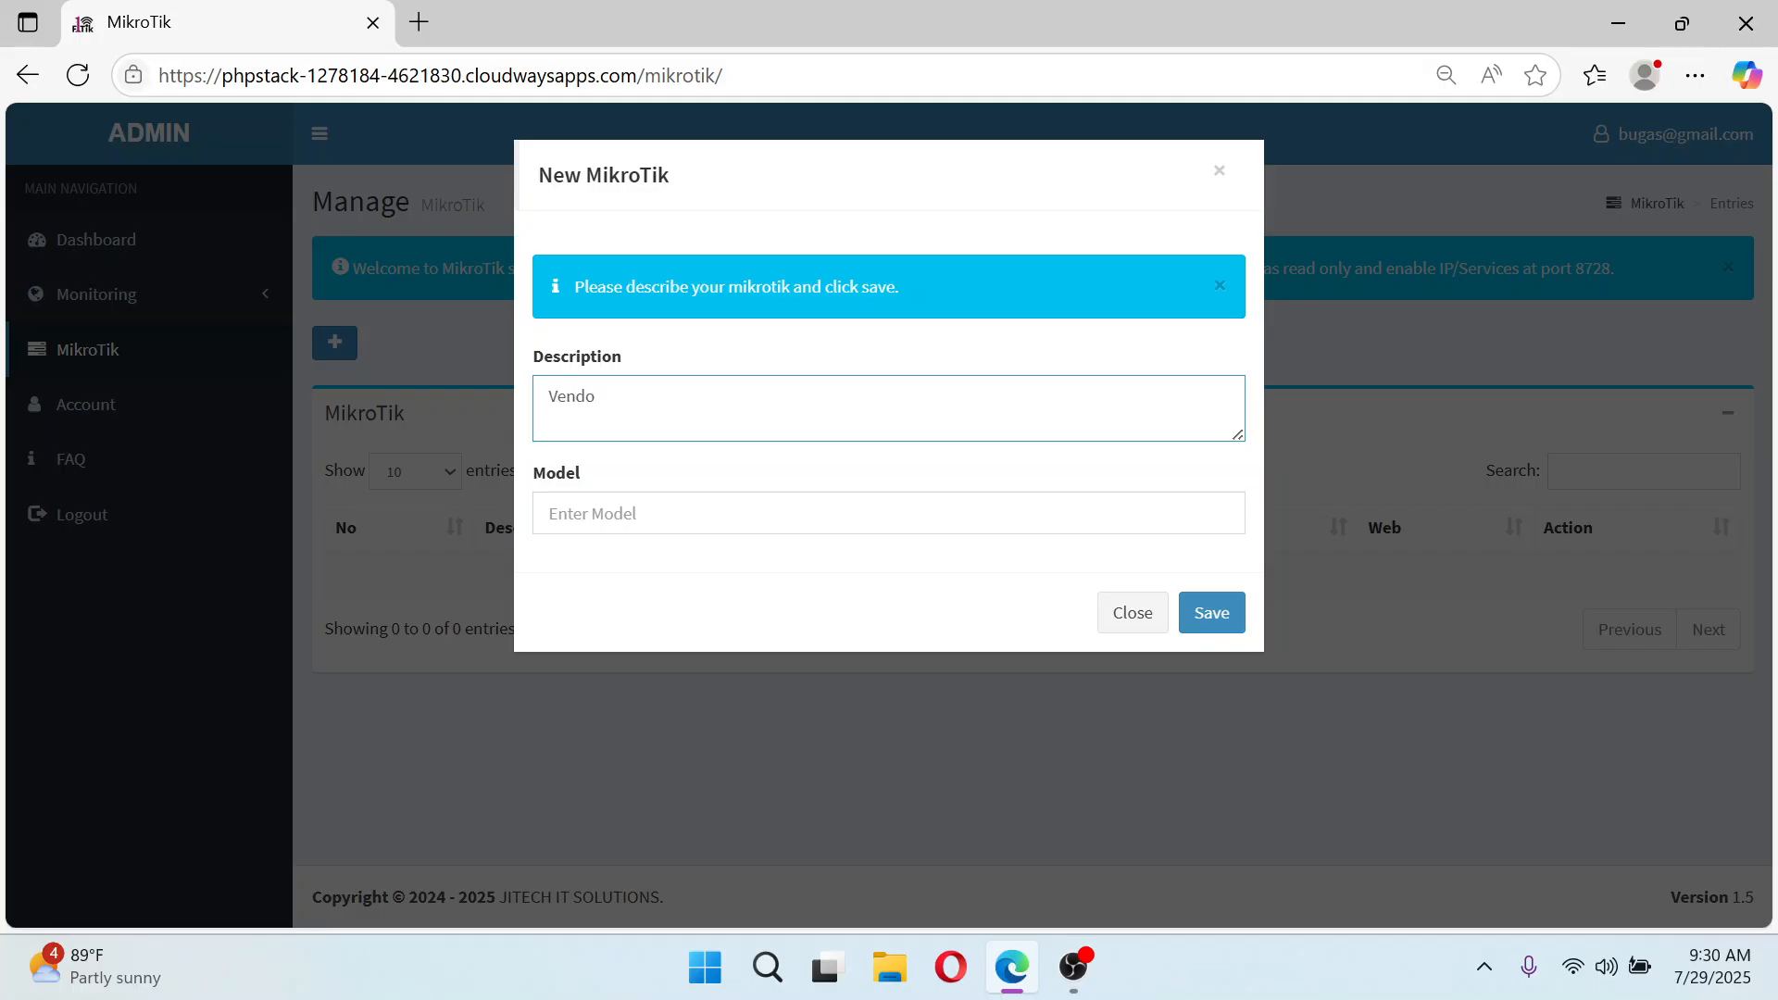
left_click(549, 514)
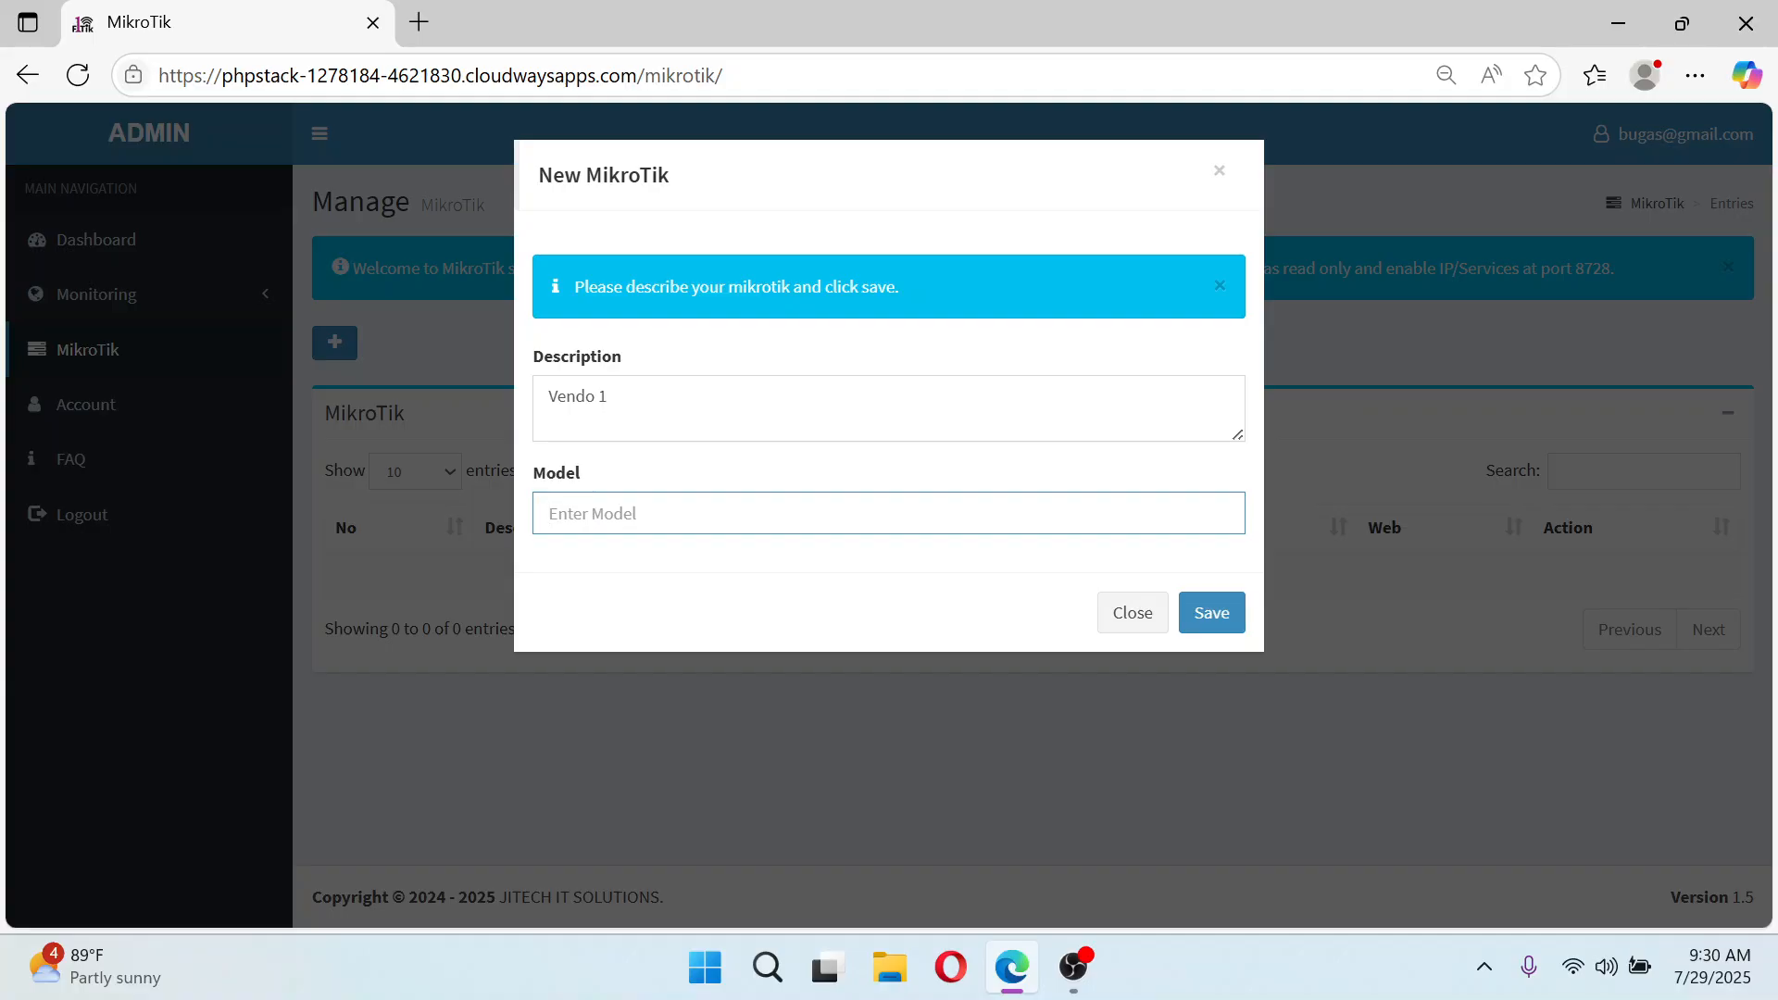
type("HAPACLITE")
left_click(1214, 619)
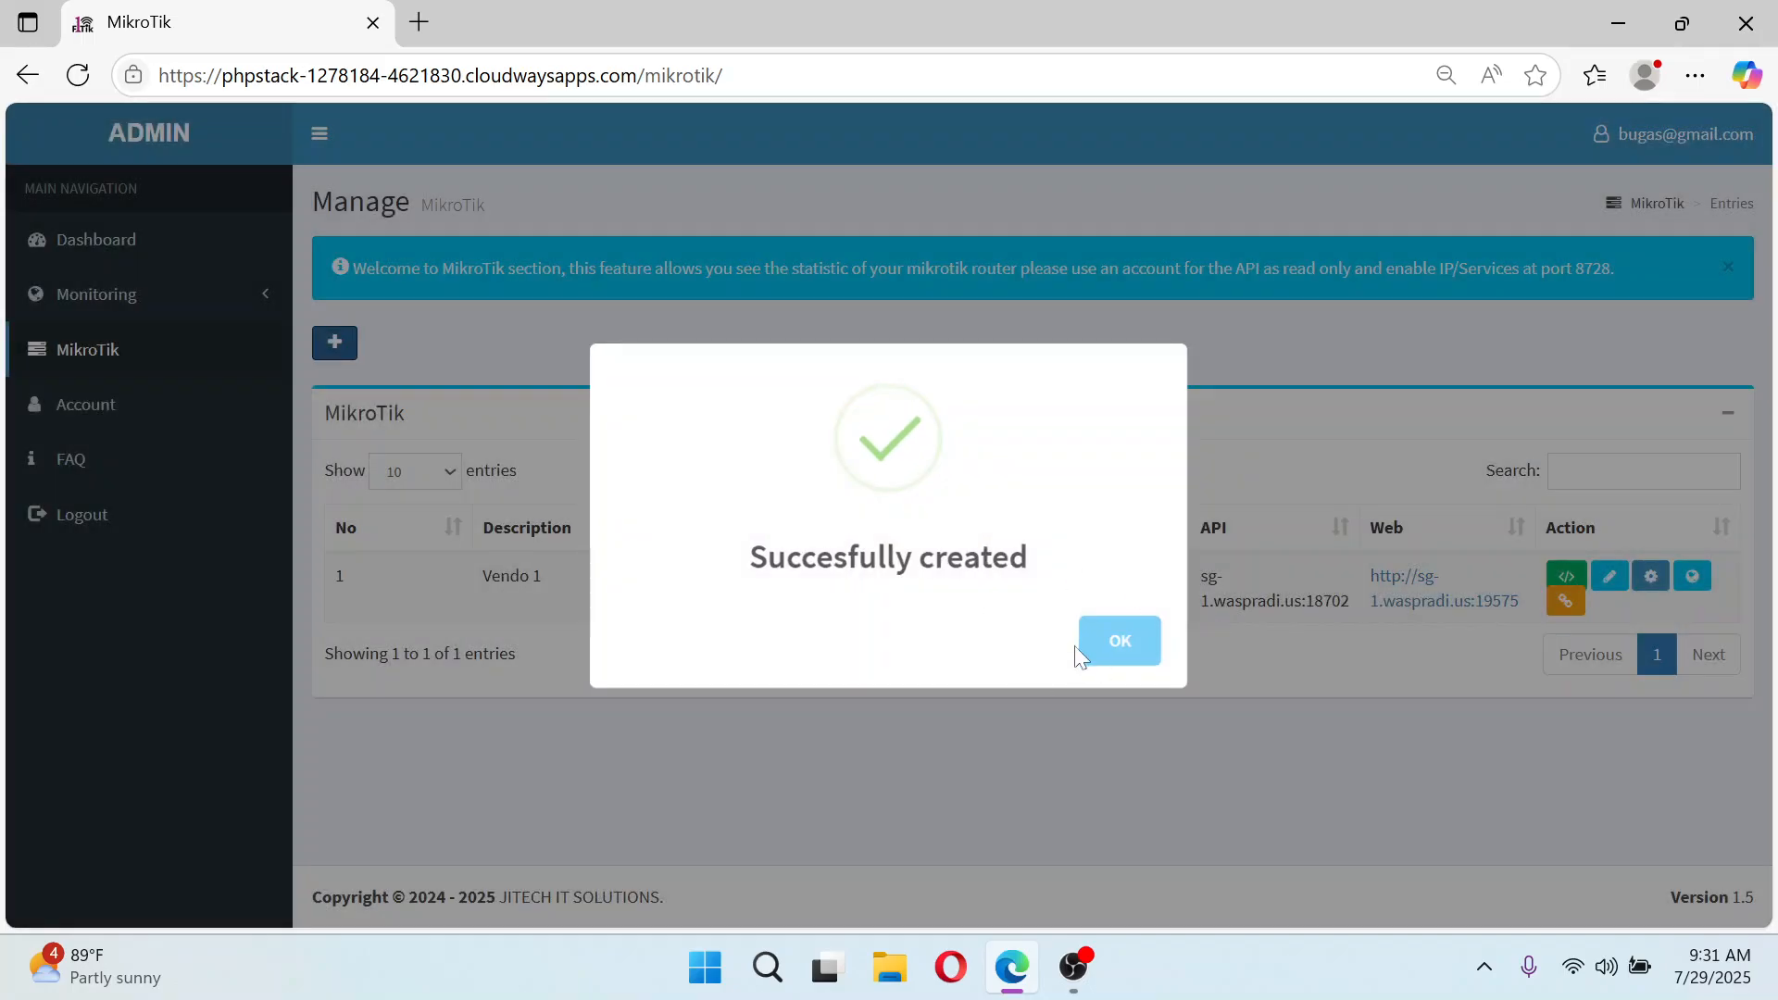
left_click(1122, 654)
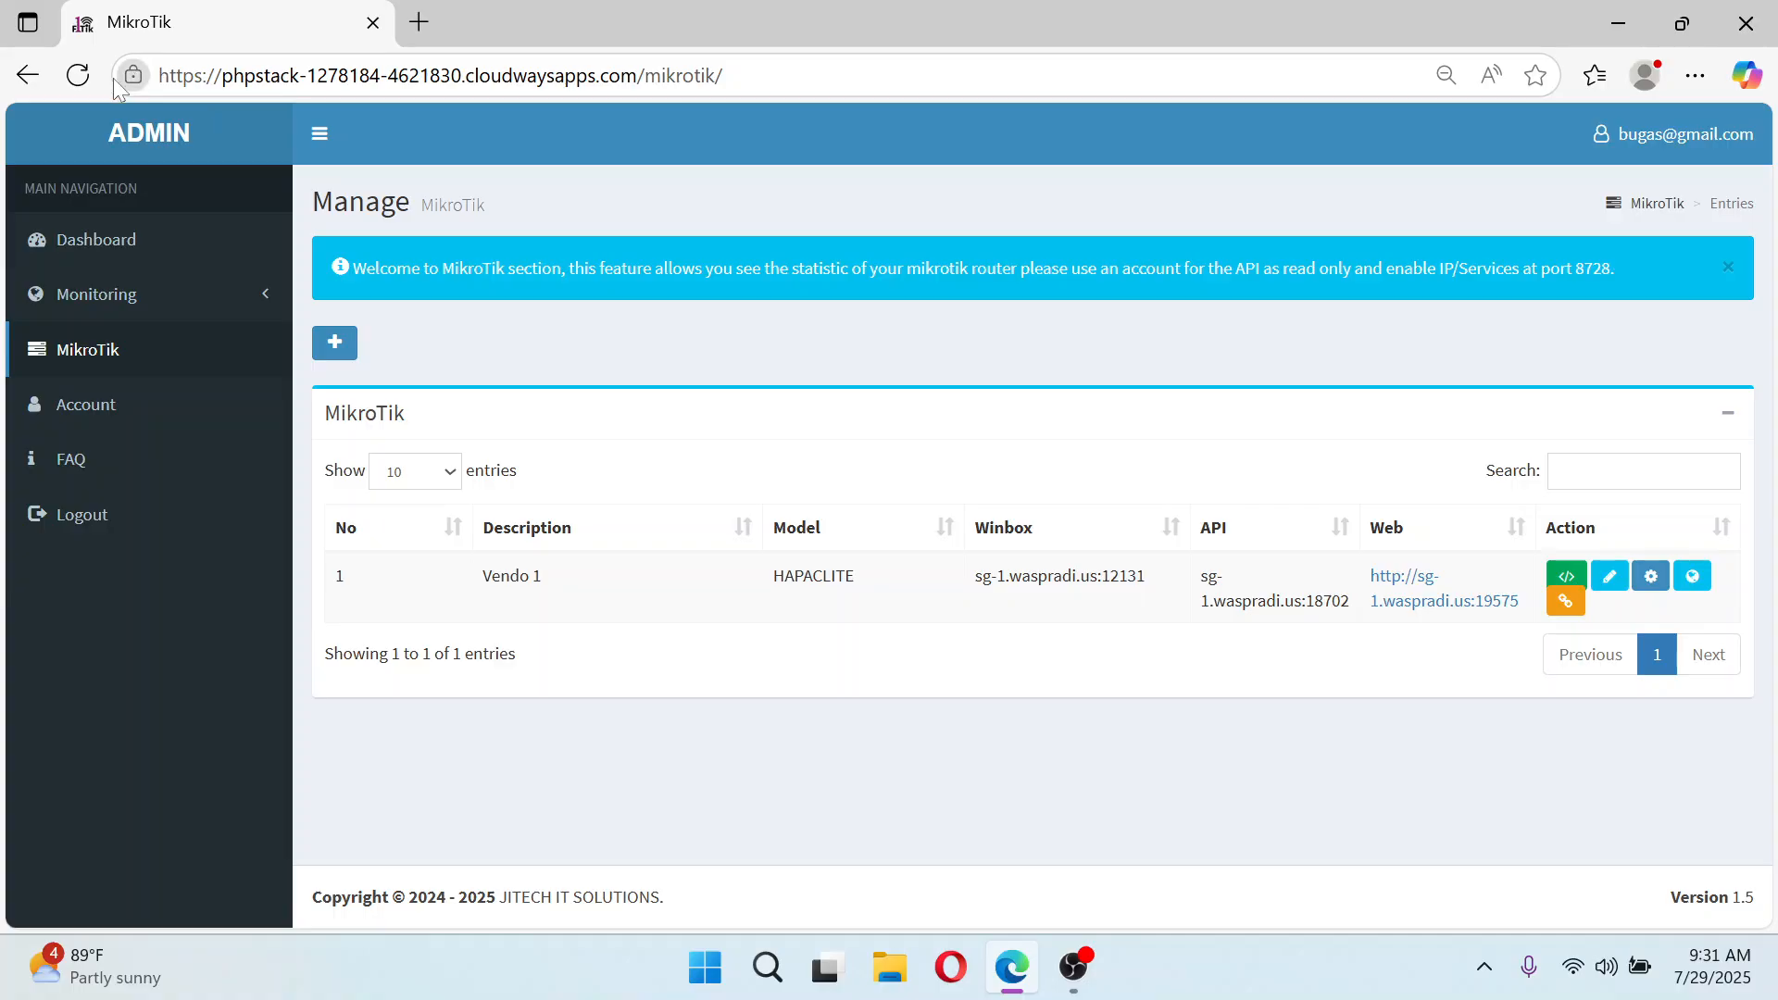
left_click(78, 75)
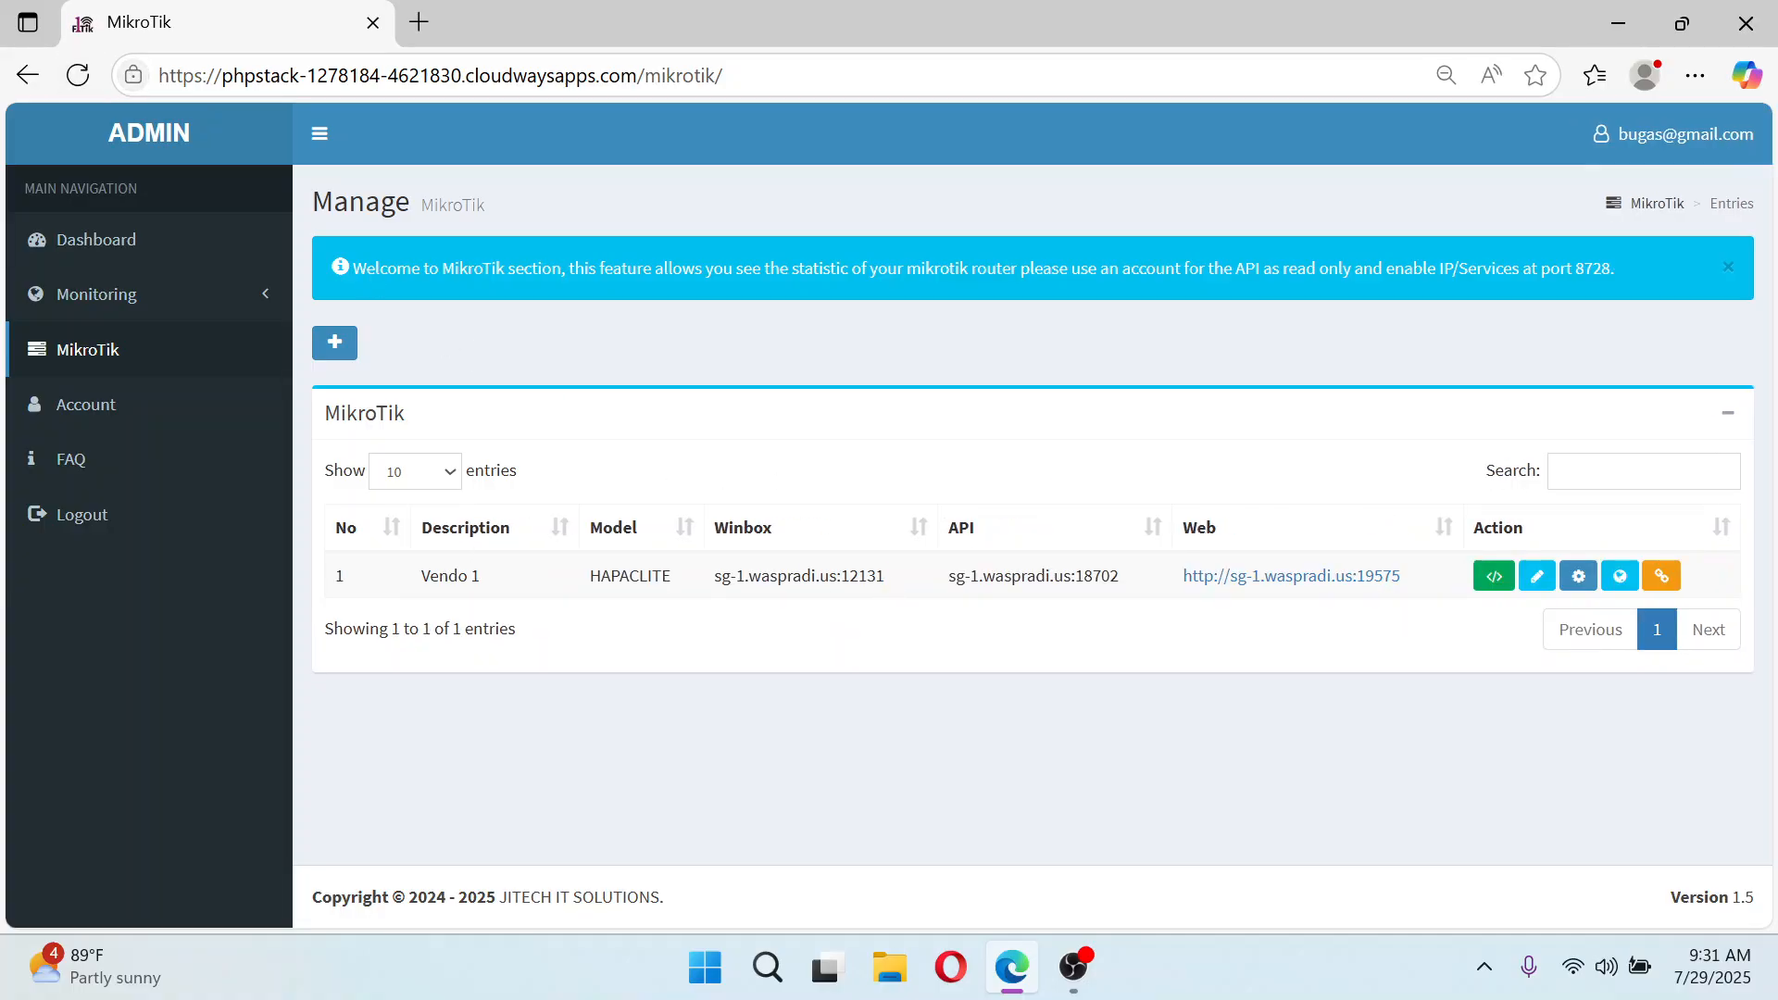
left_click_drag(887, 576, 719, 603)
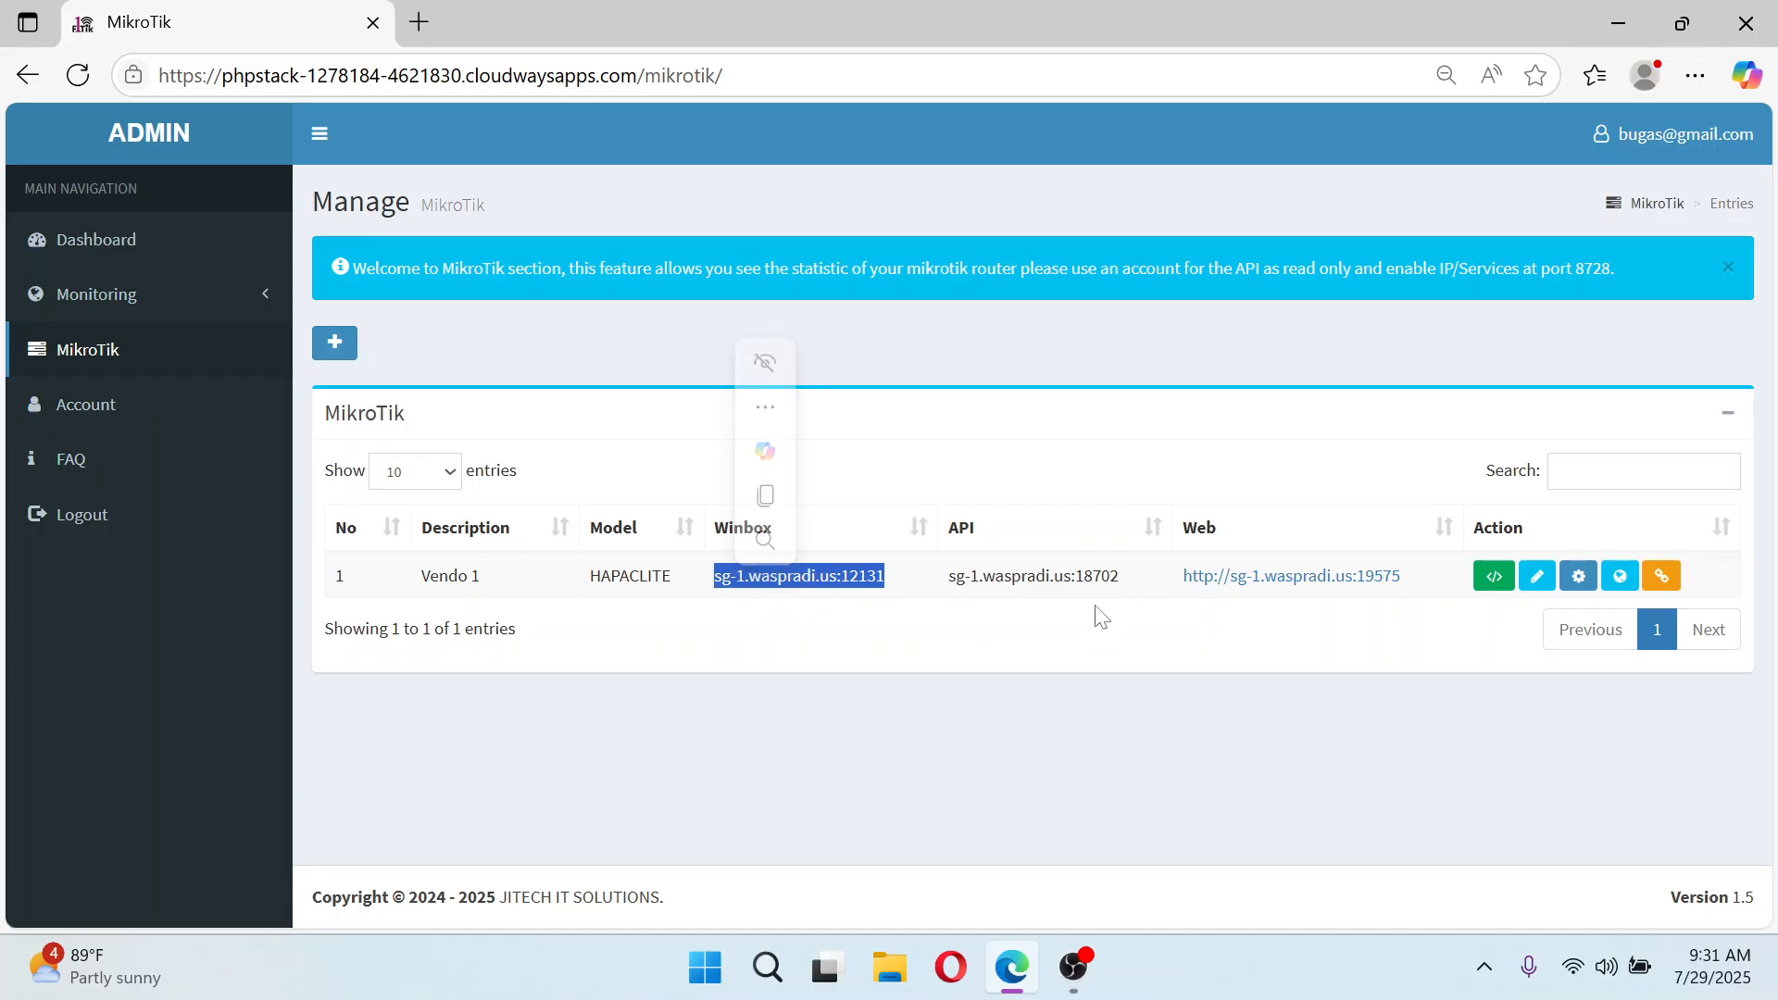
left_click_drag(1121, 576, 948, 584)
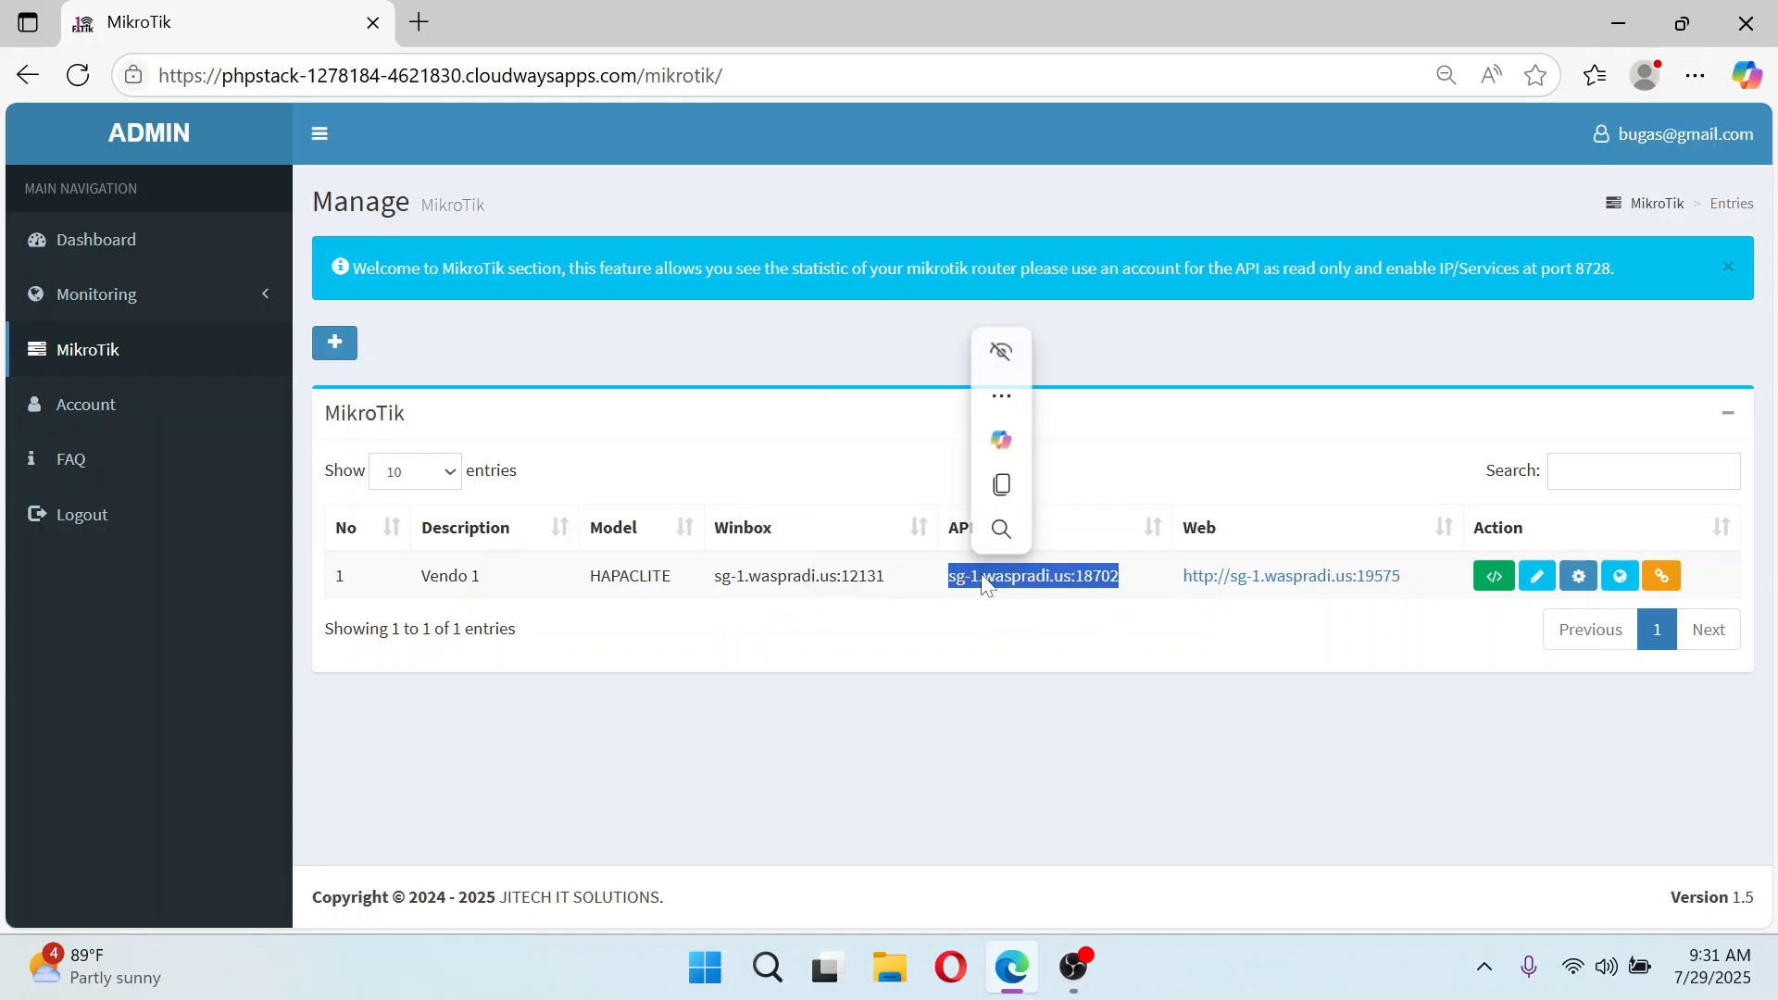
left_click_drag(1403, 579, 1187, 590)
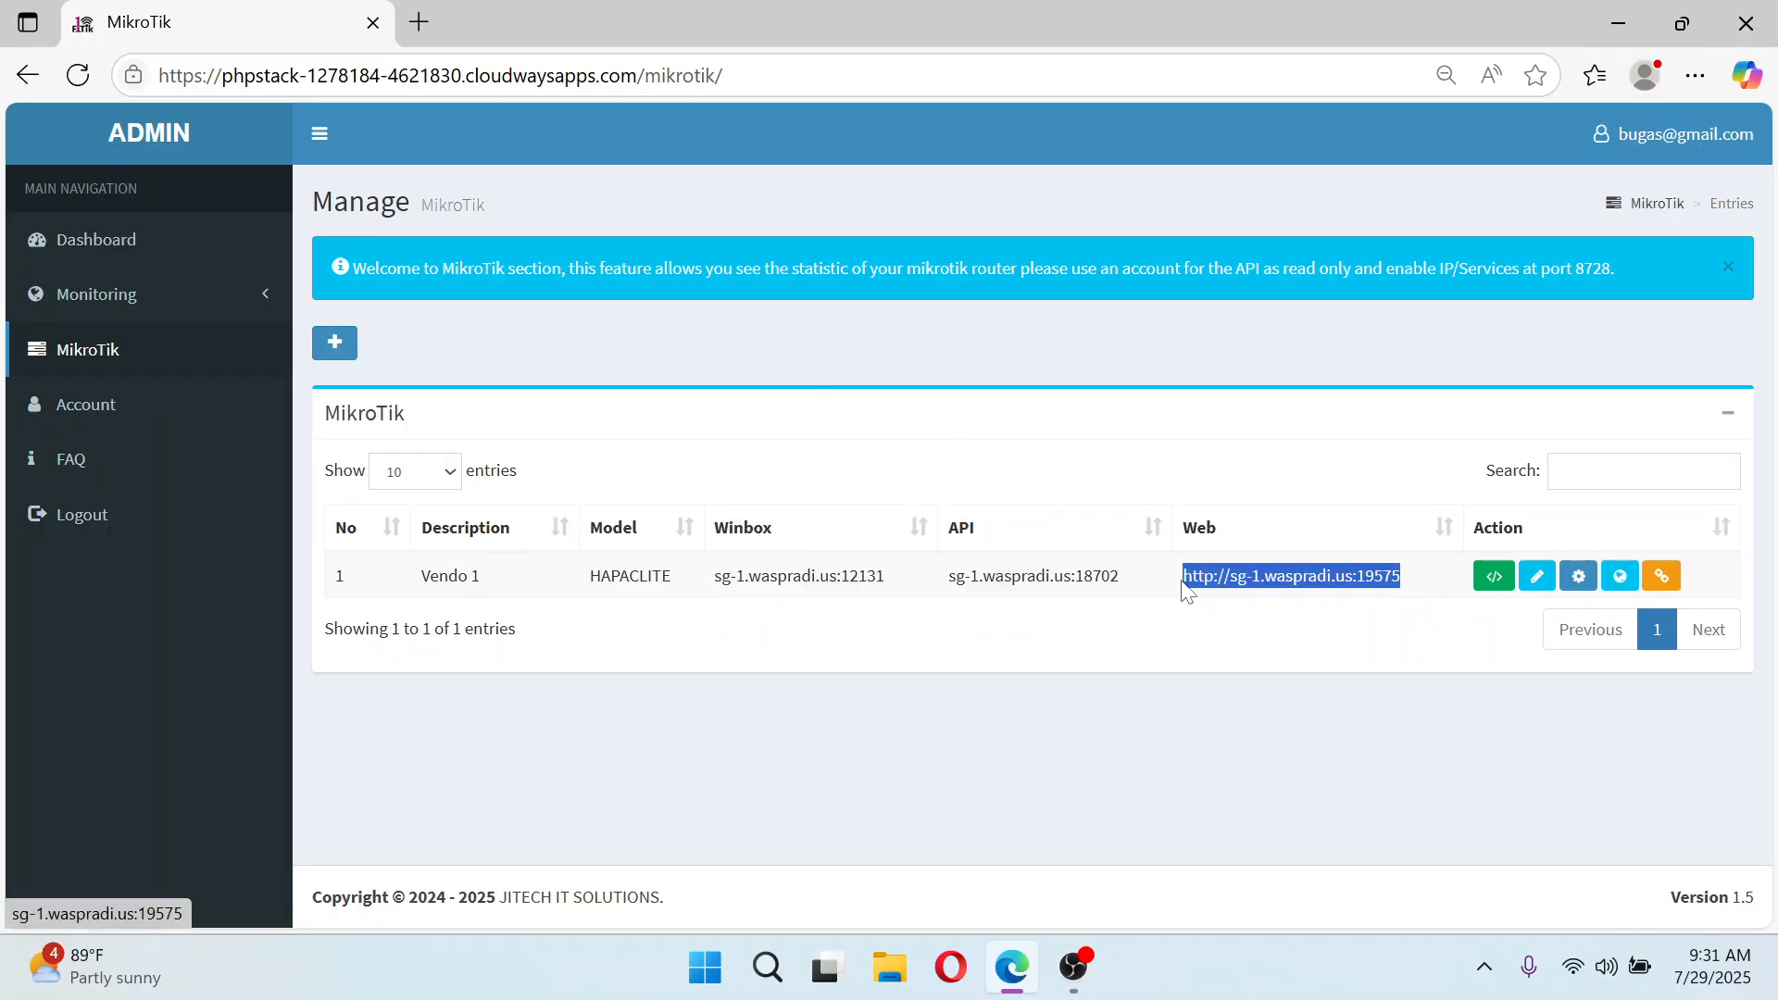
left_click(1134, 658)
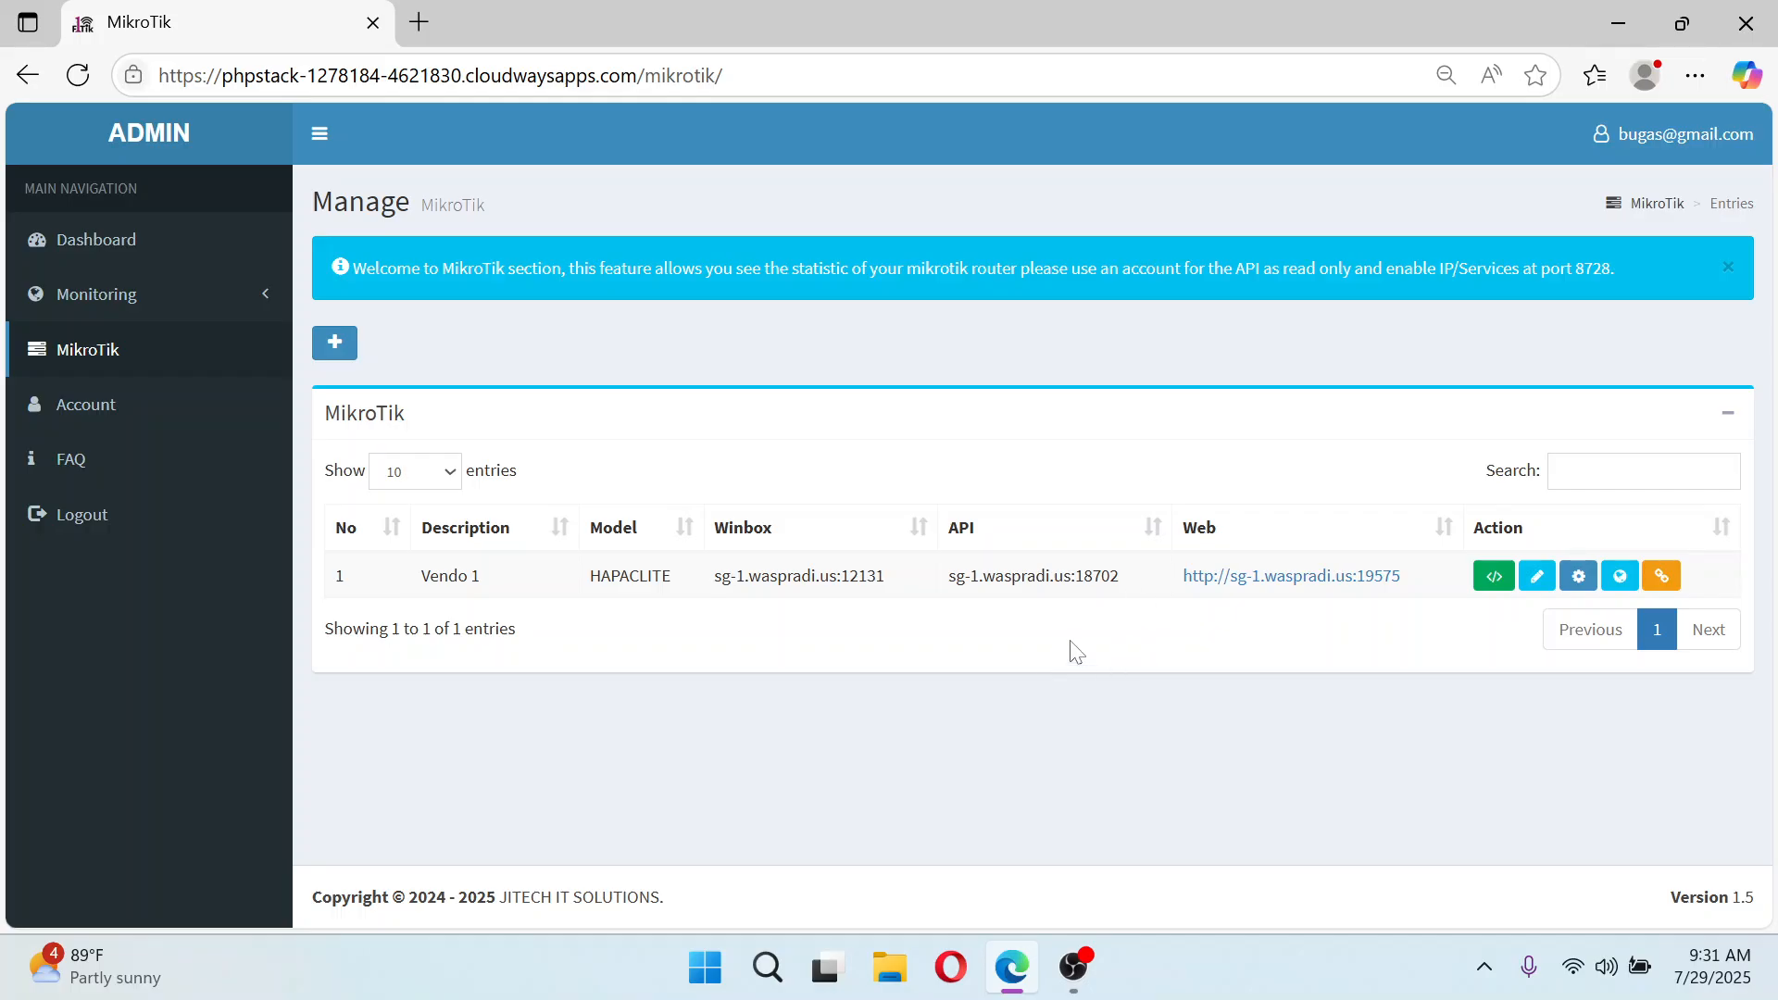
left_click_drag(877, 579, 722, 583)
left_click_drag(895, 587, 721, 581)
left_click(940, 641)
triple_click(769, 575)
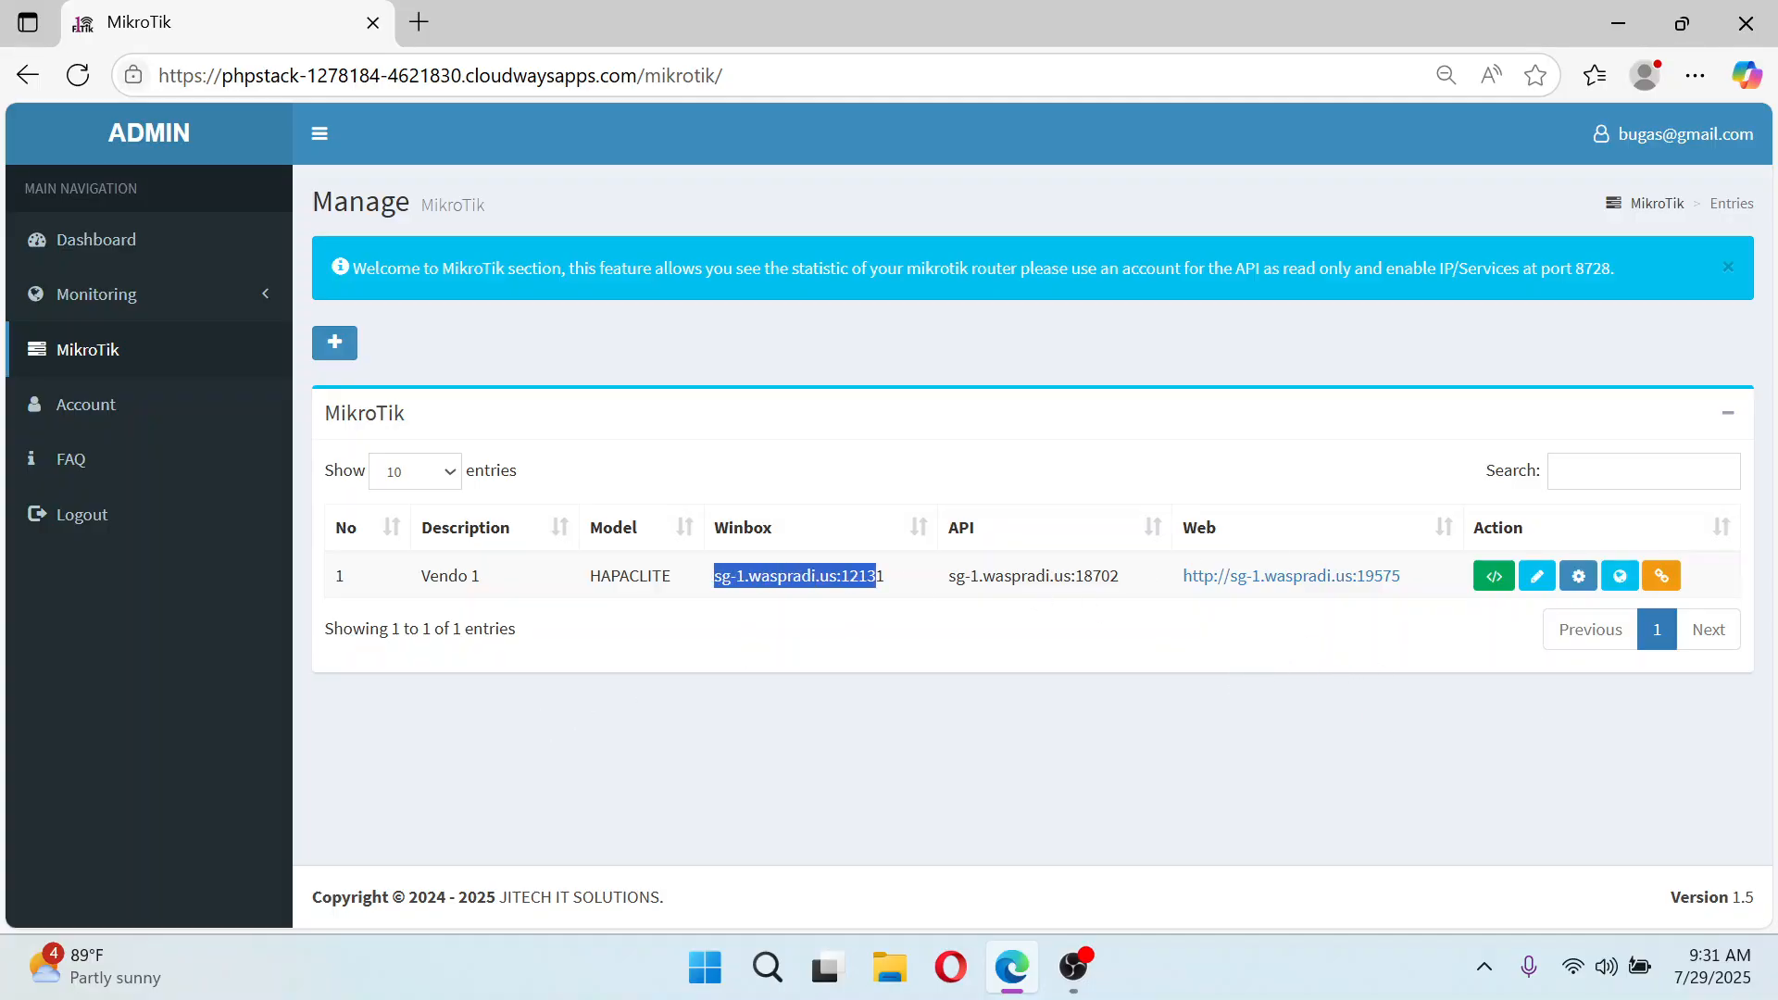
left_click(1130, 592)
left_click_drag(1130, 593, 946, 579)
left_click_drag(1405, 584, 1183, 586)
left_click(1485, 739)
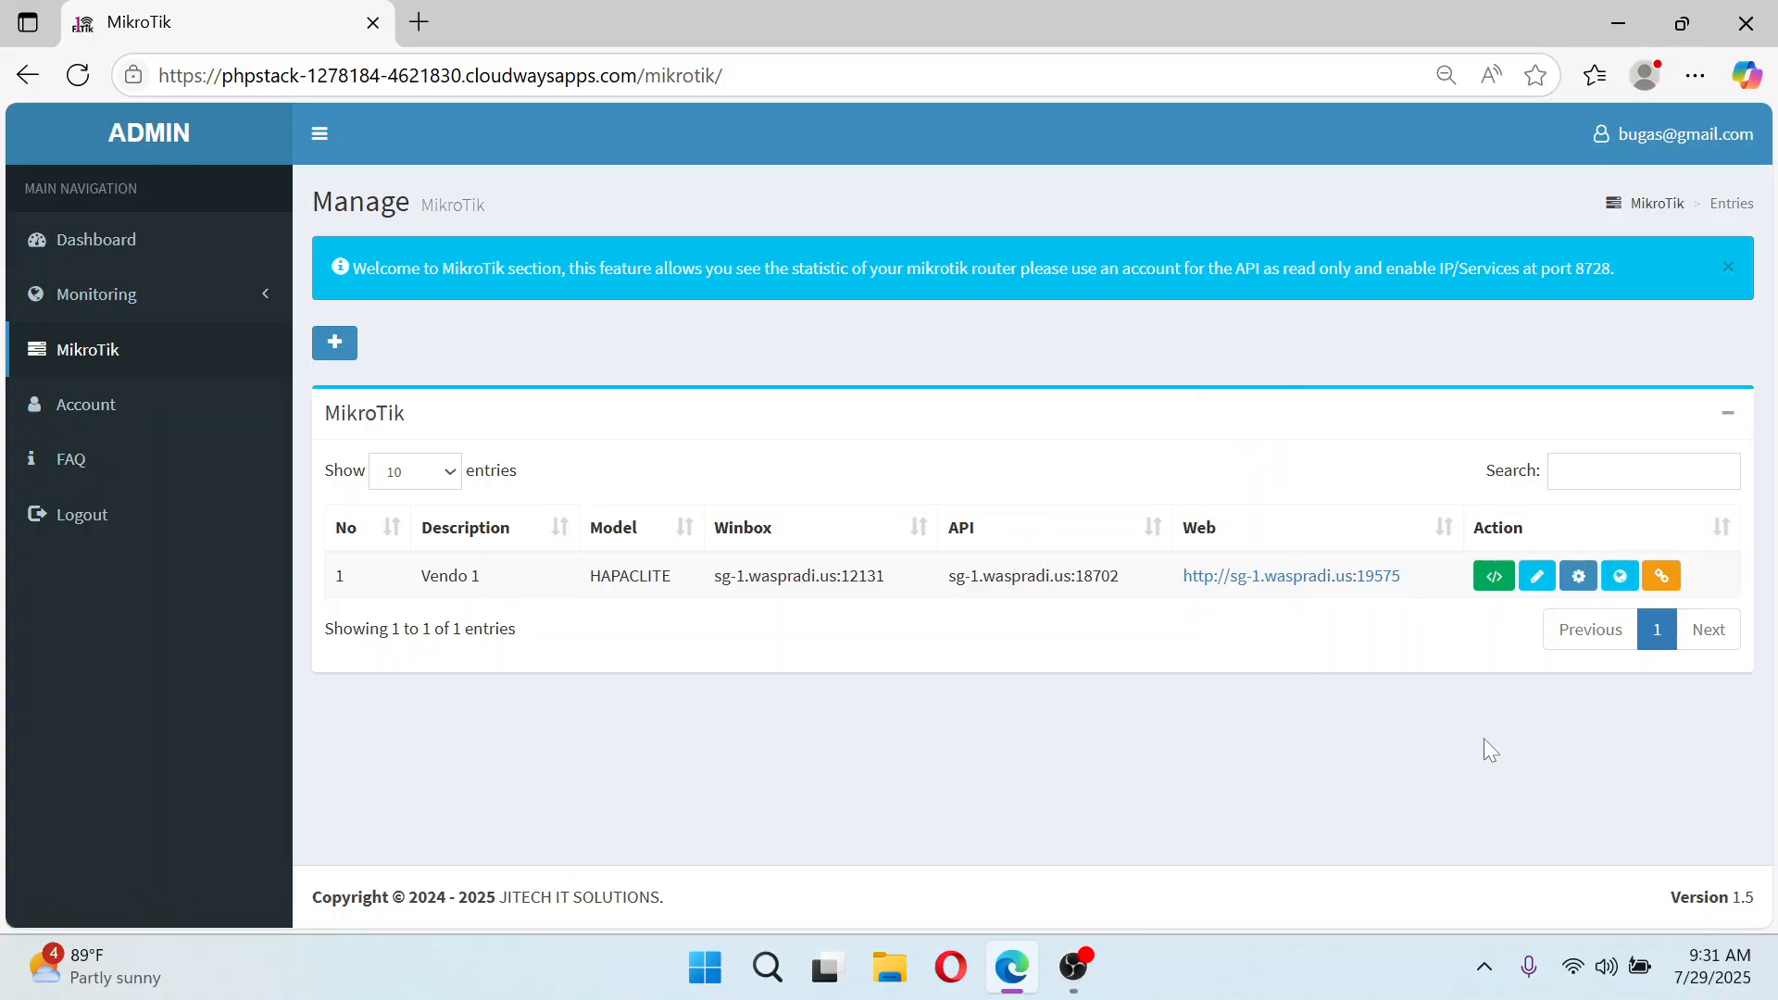
Show Vendo 1's remote-access VPN script and select its contents
left_click(1493, 578)
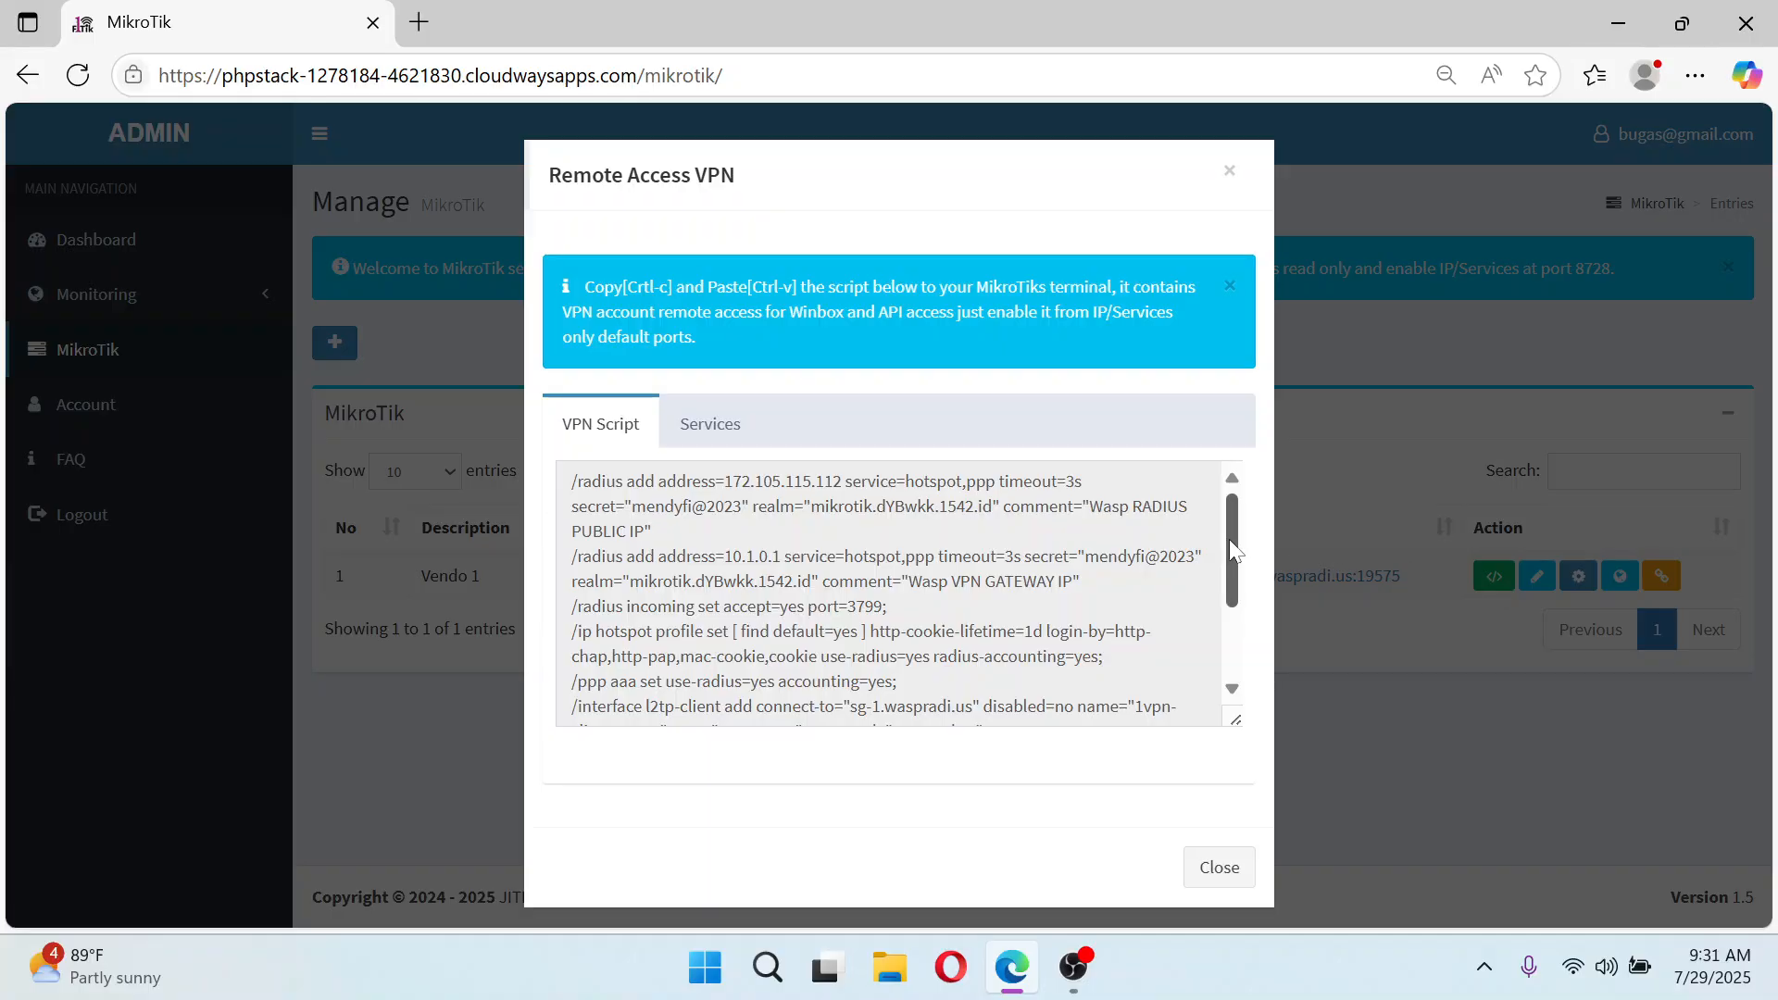
left_click_drag(1230, 541, 1220, 639)
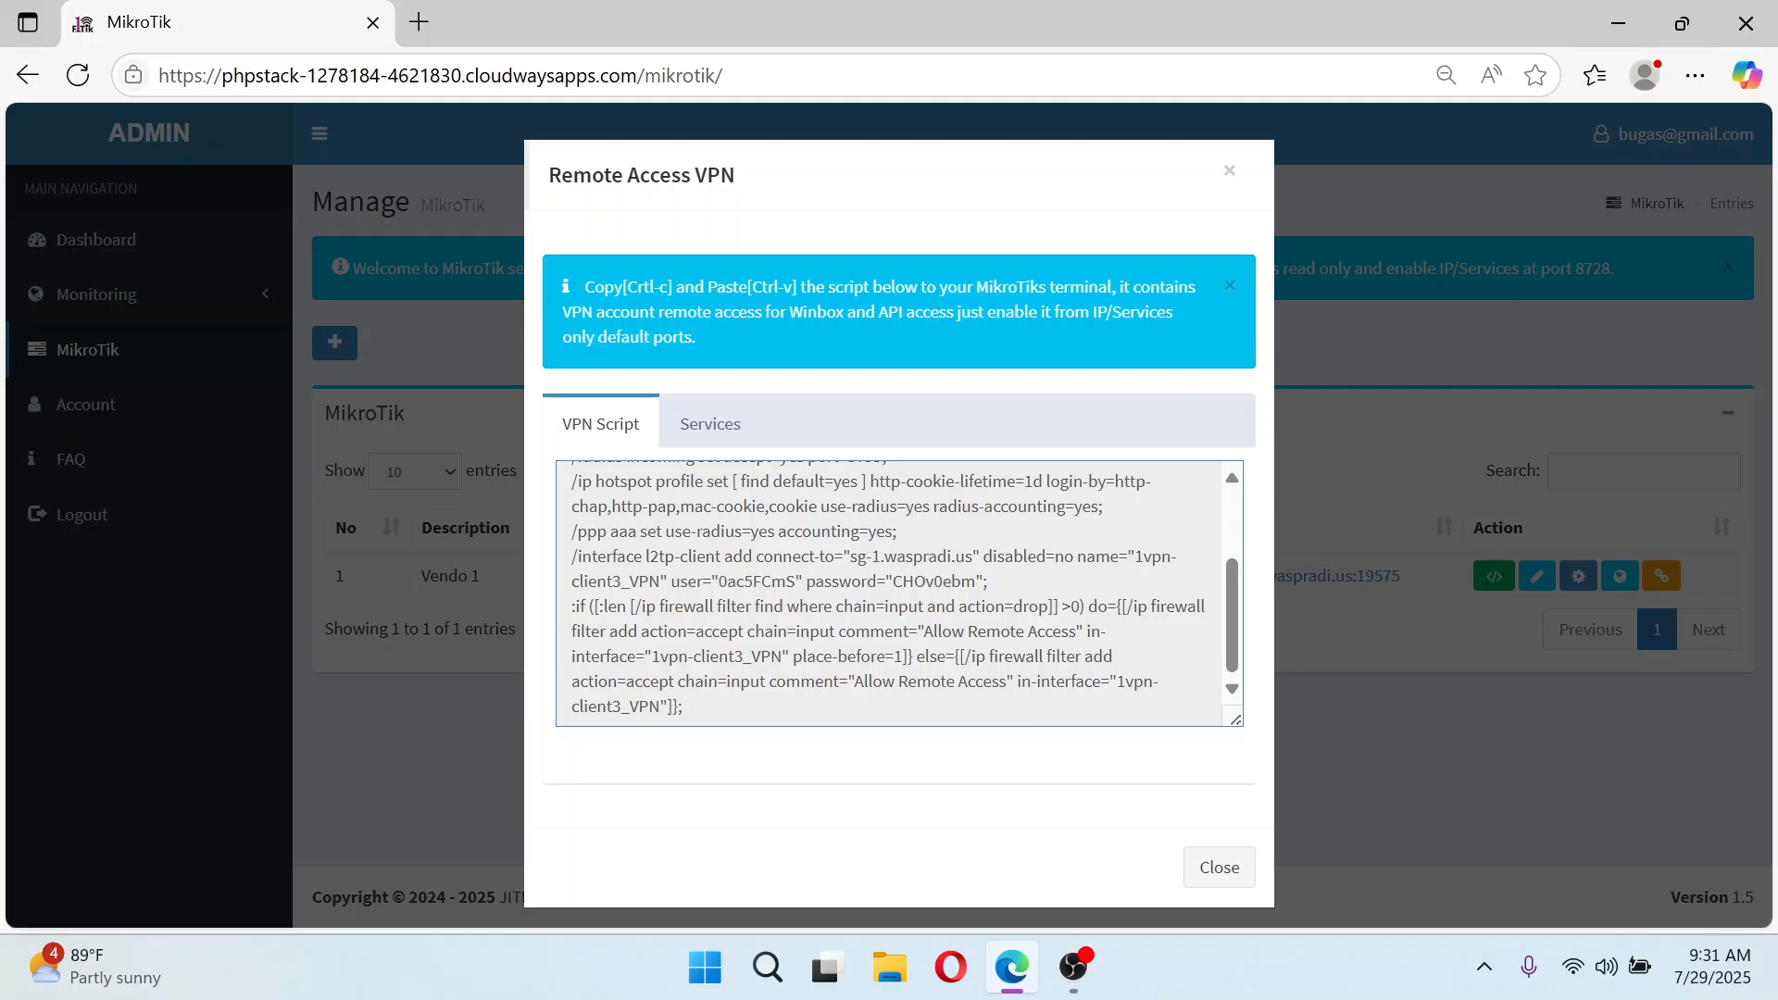
key("ctrl+a")
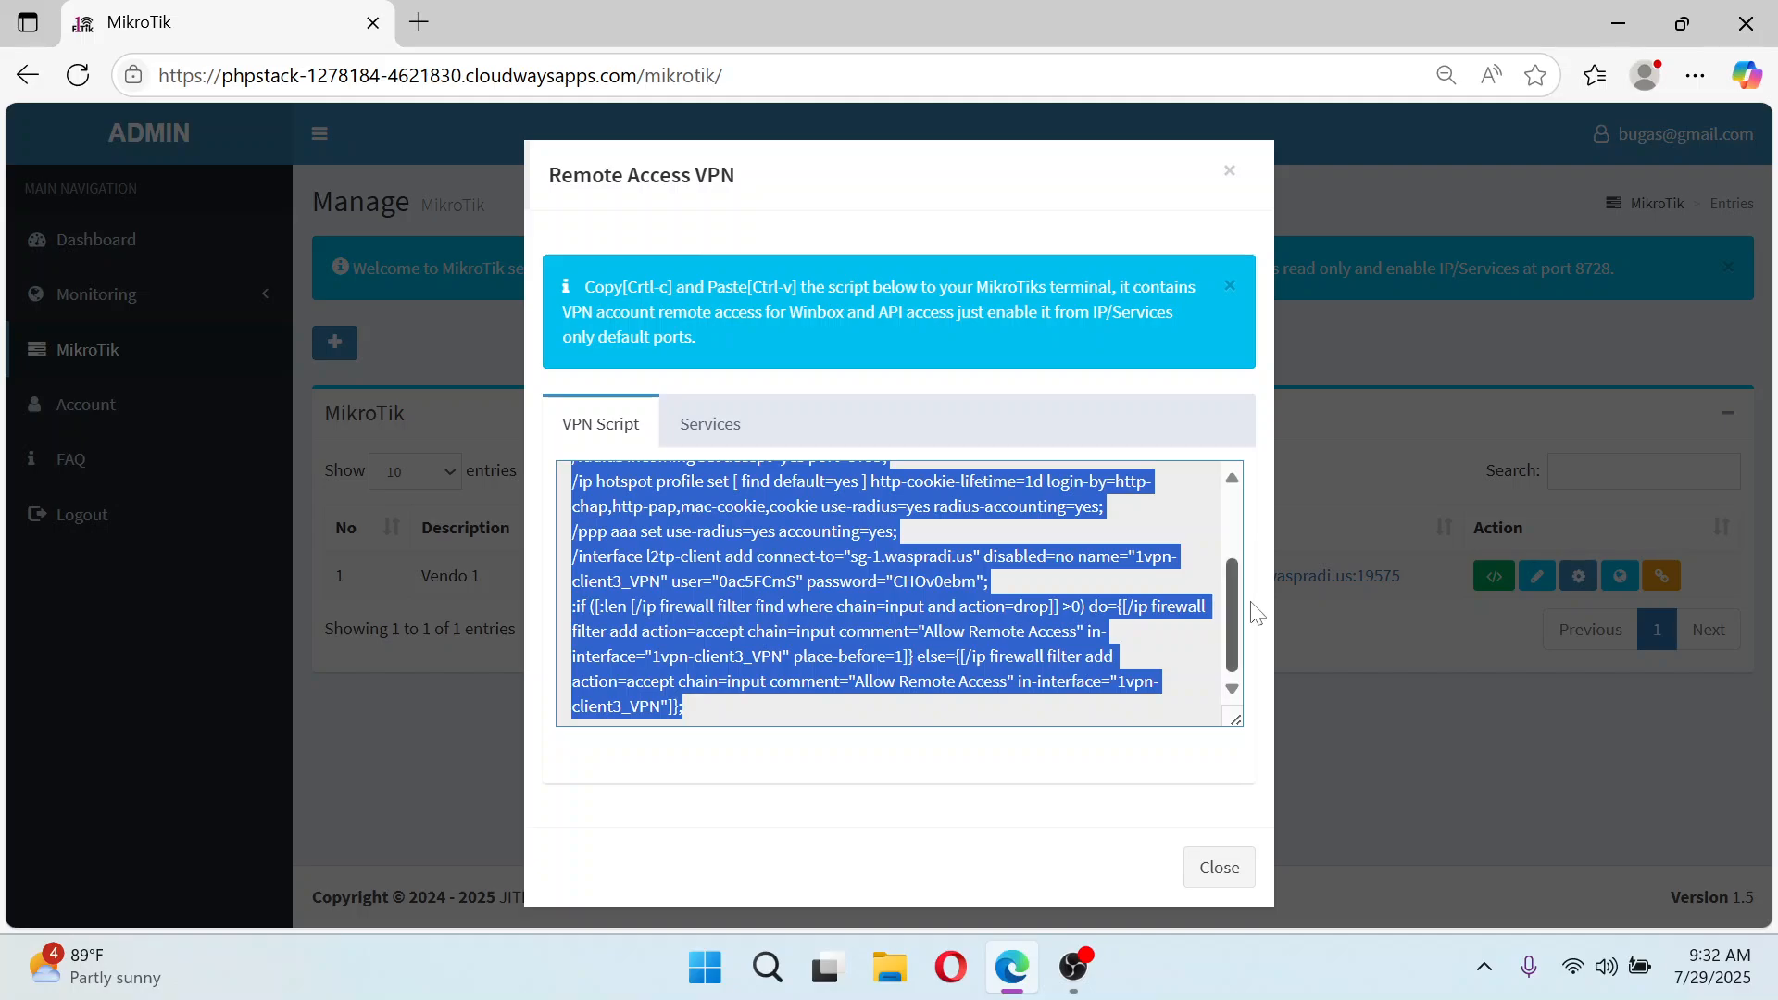
left_click_drag(1240, 597, 1239, 593)
scroll(1240, 597, "up", 2)
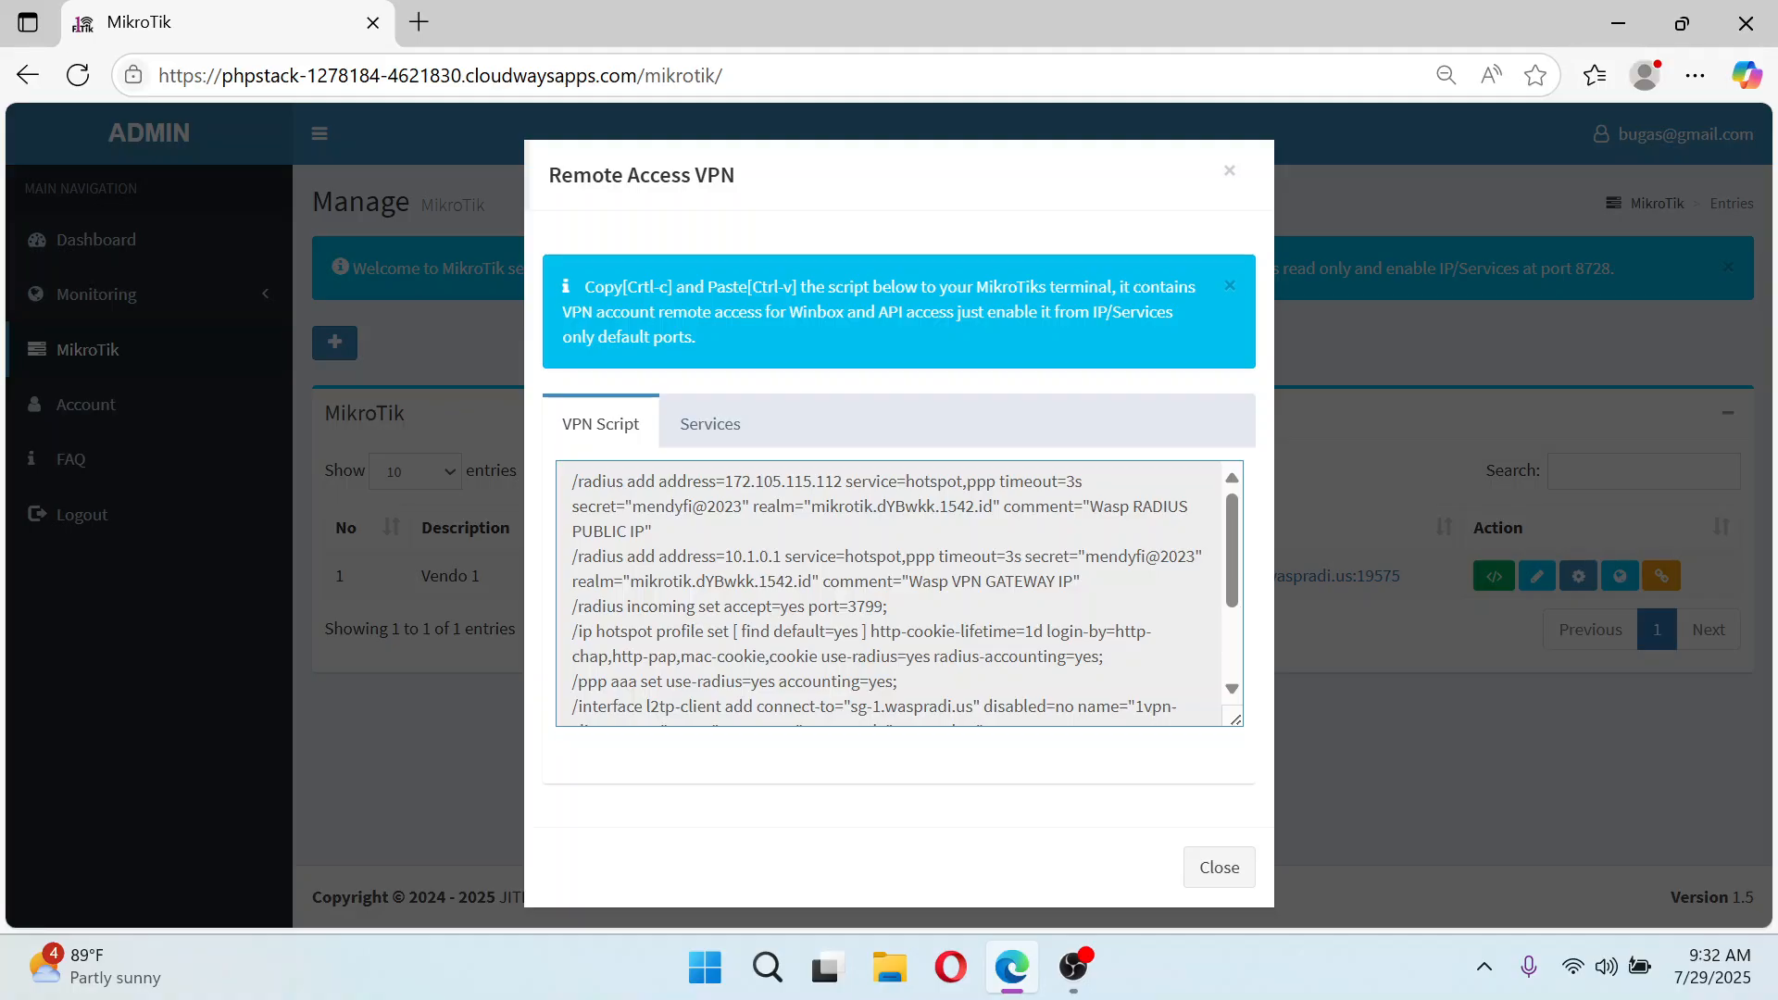
left_click_drag(1230, 548, 1235, 683)
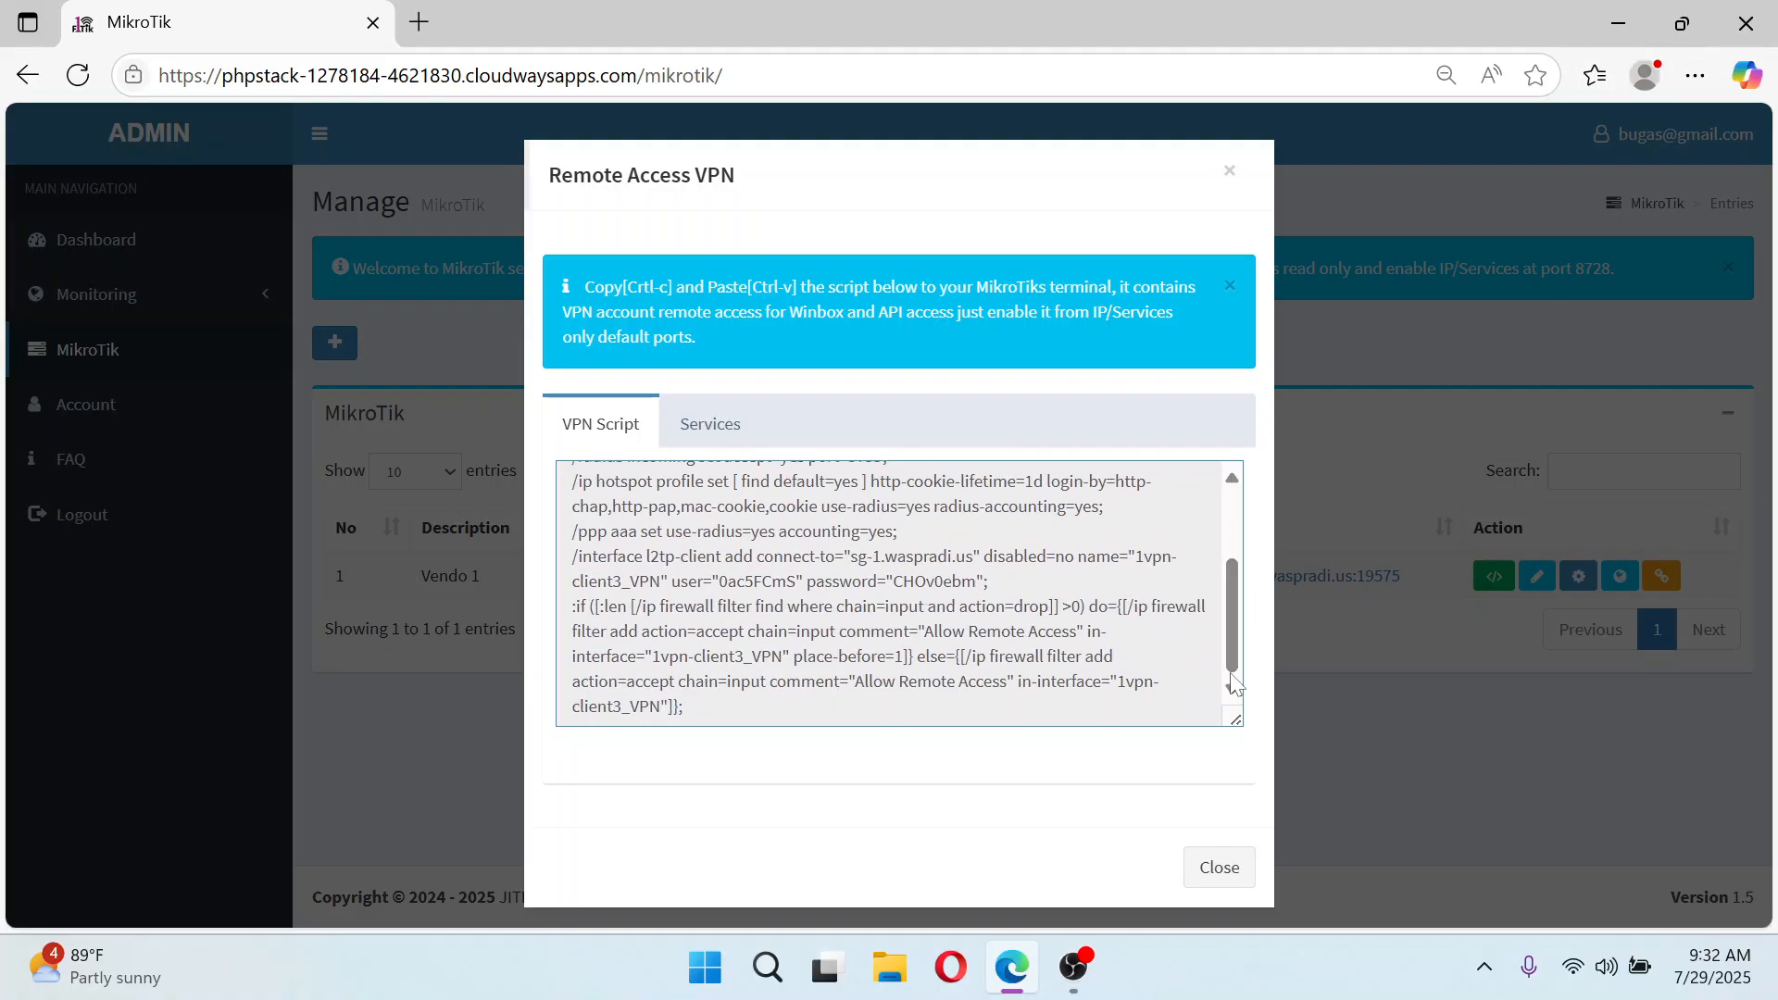
left_click_drag(1230, 609, 1235, 668)
left_click_drag(687, 708, 535, 473)
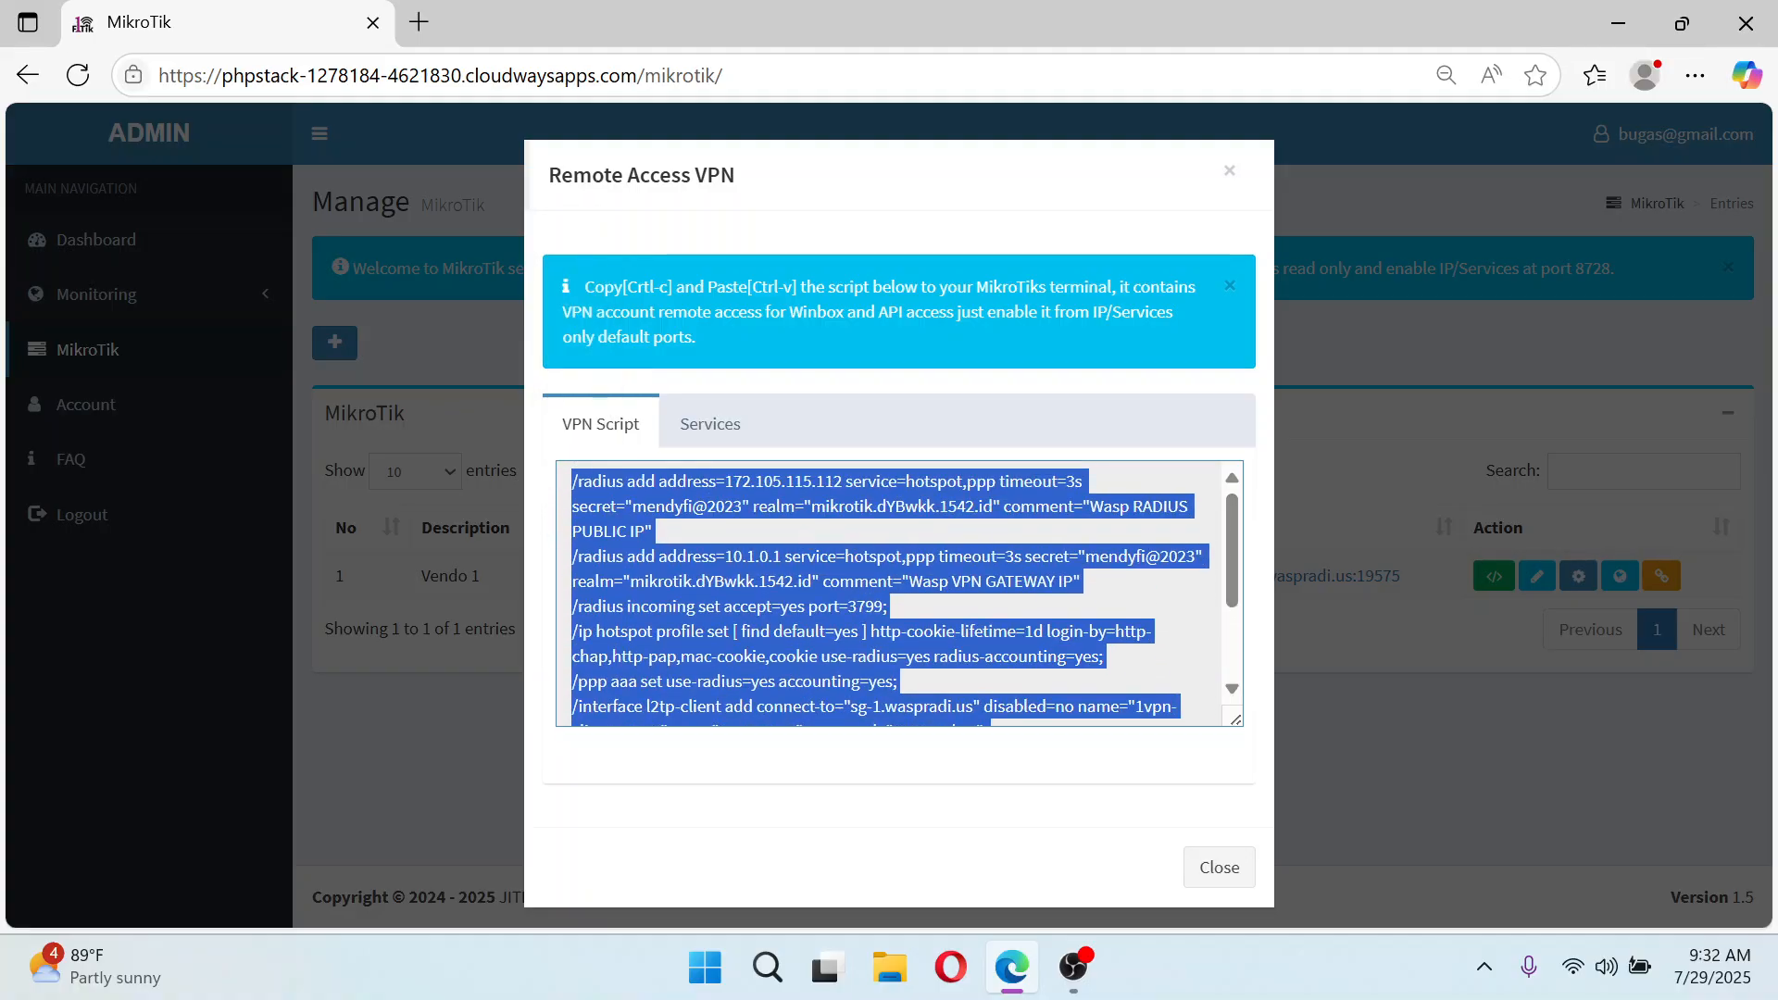
Select the entire VPN script for copying and minimize Edge to the desktop
left_click(802, 530)
key("ctrl+a")
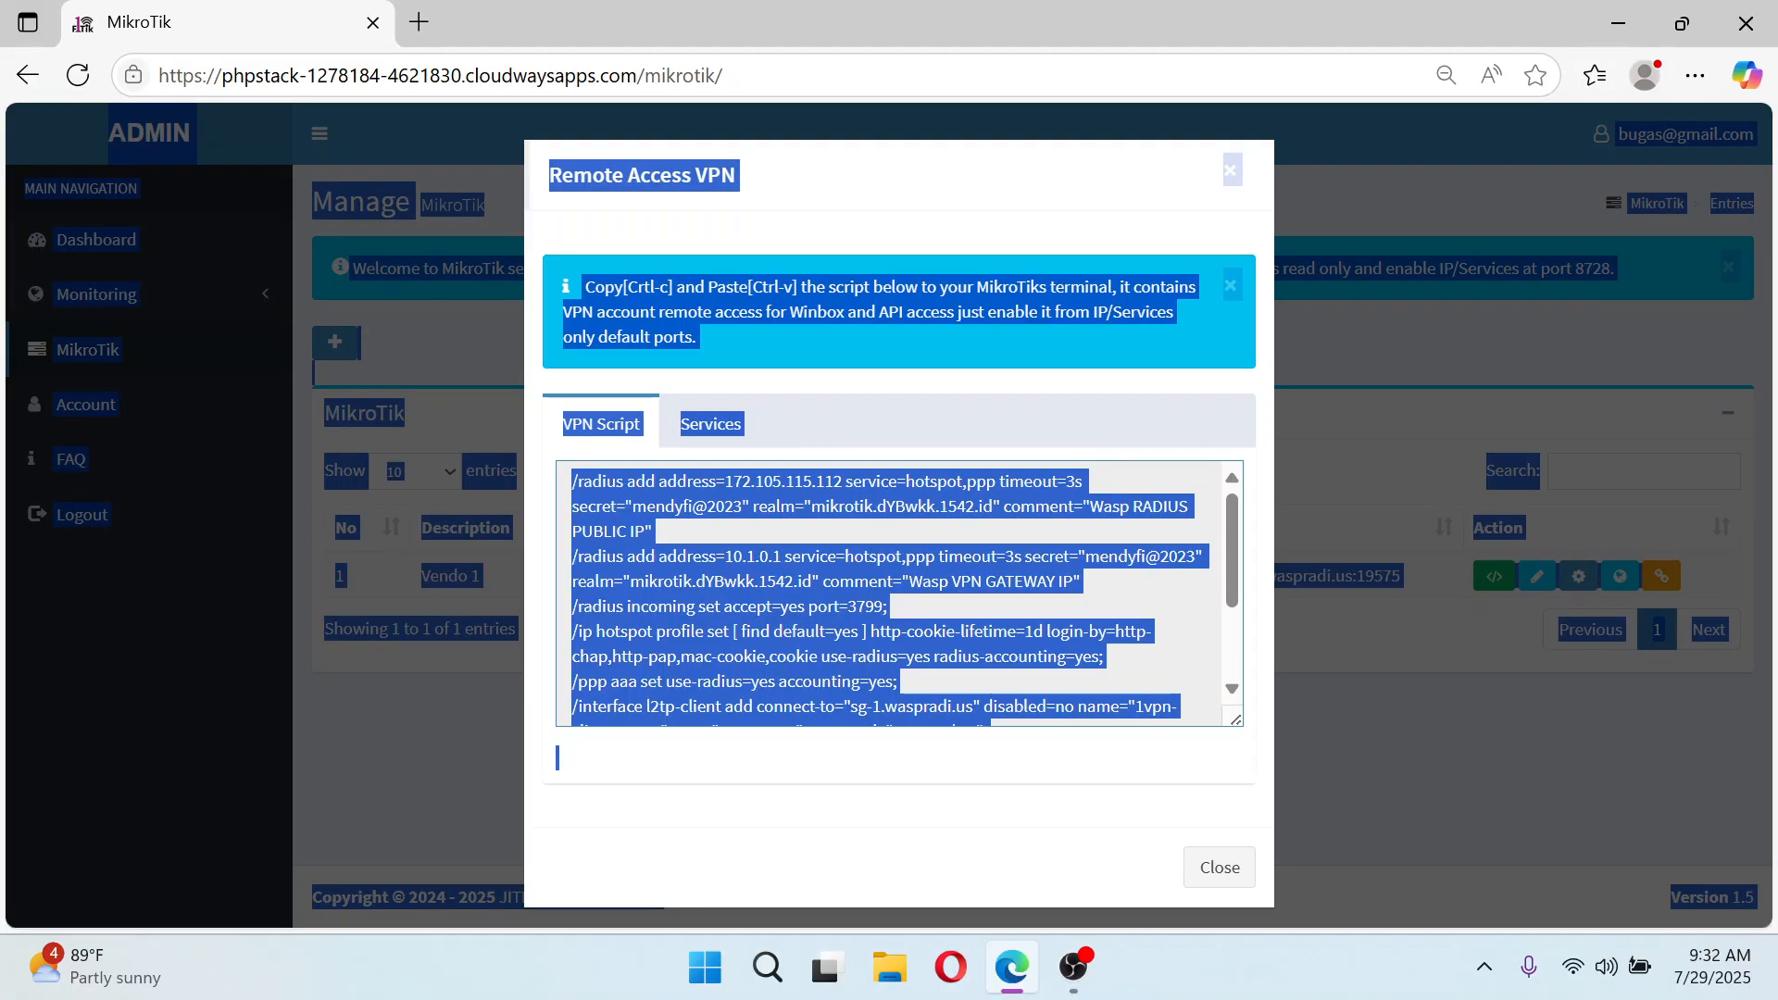
left_click(802, 531)
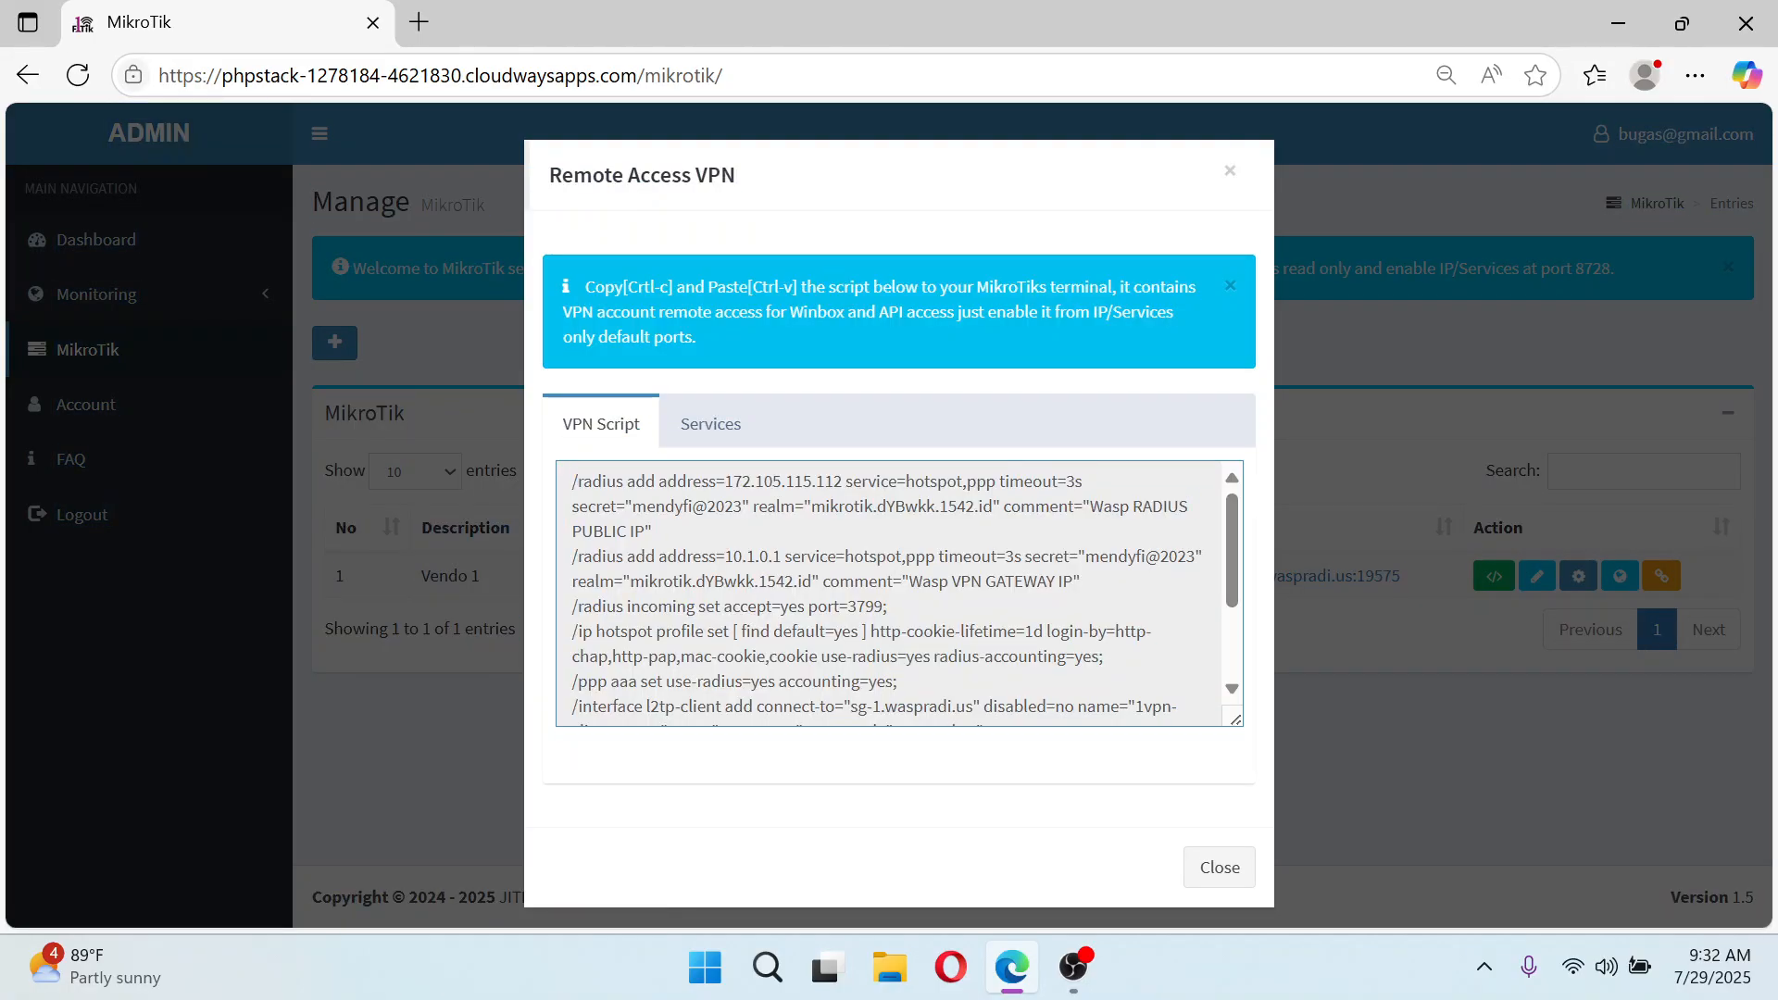
key("ctrl+a")
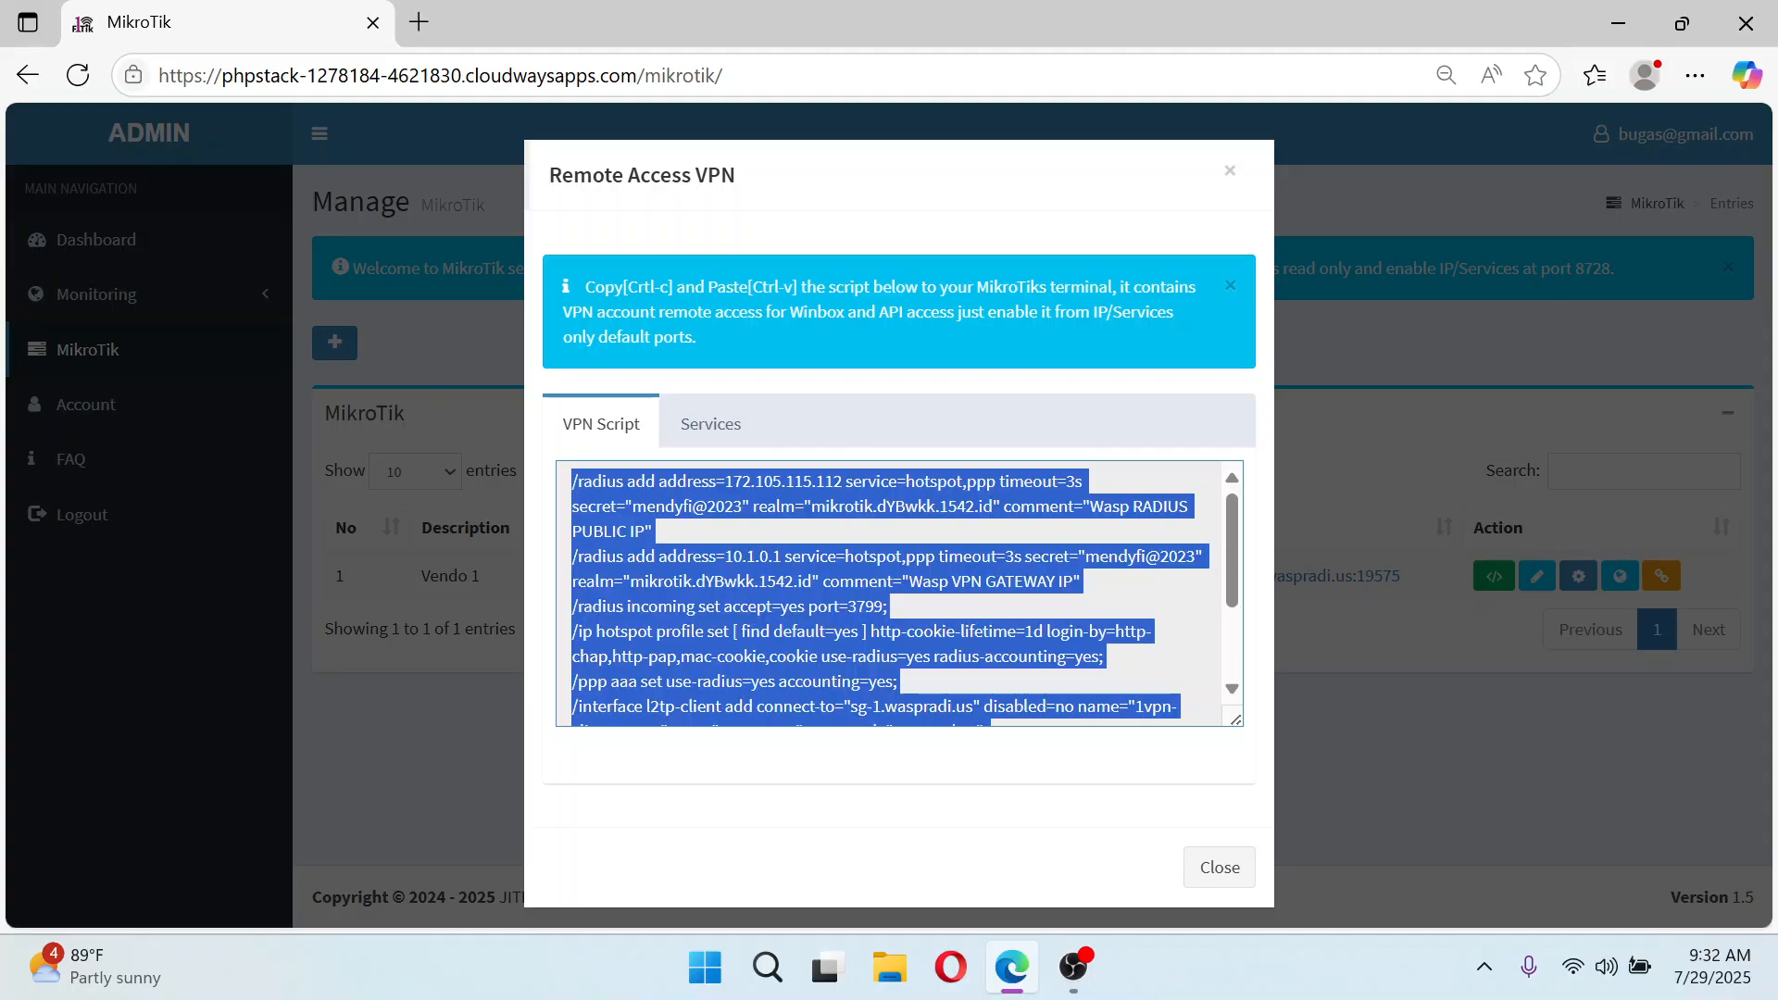
left_click(1625, 22)
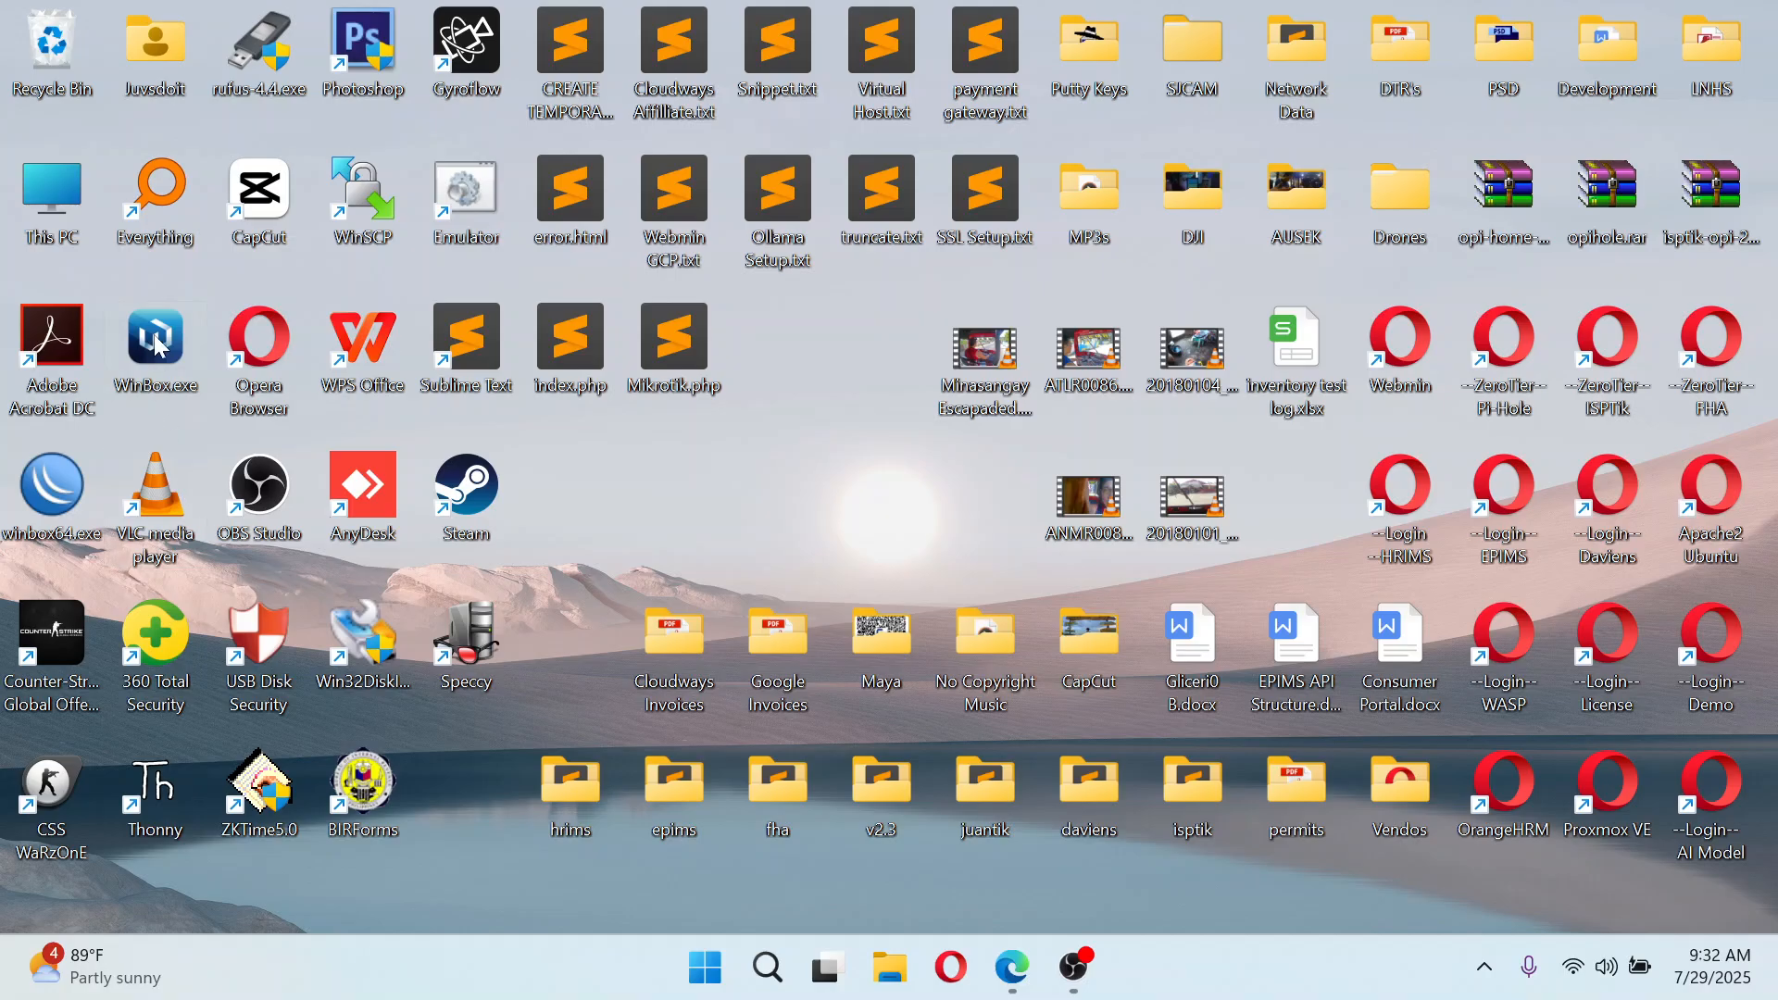
Connect WinBox to the router at sg-1.waspradi.us:12132 and open a New Terminal on it
double_click(158, 344)
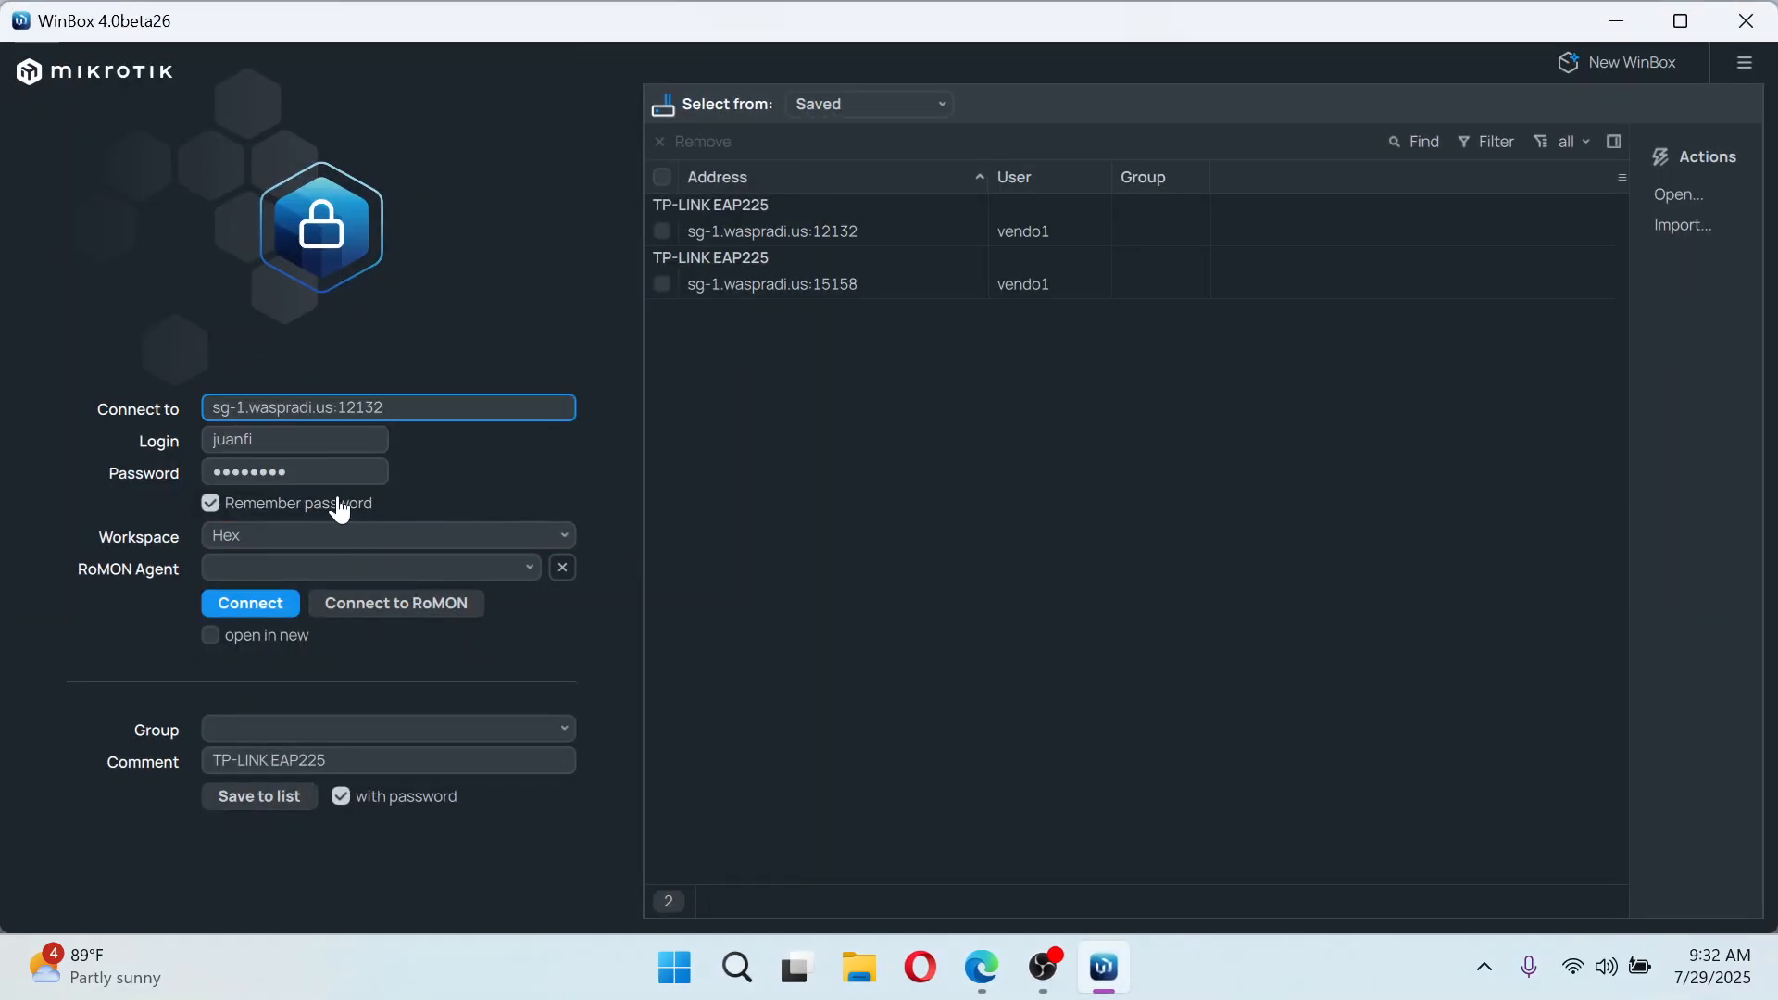
left_click(252, 607)
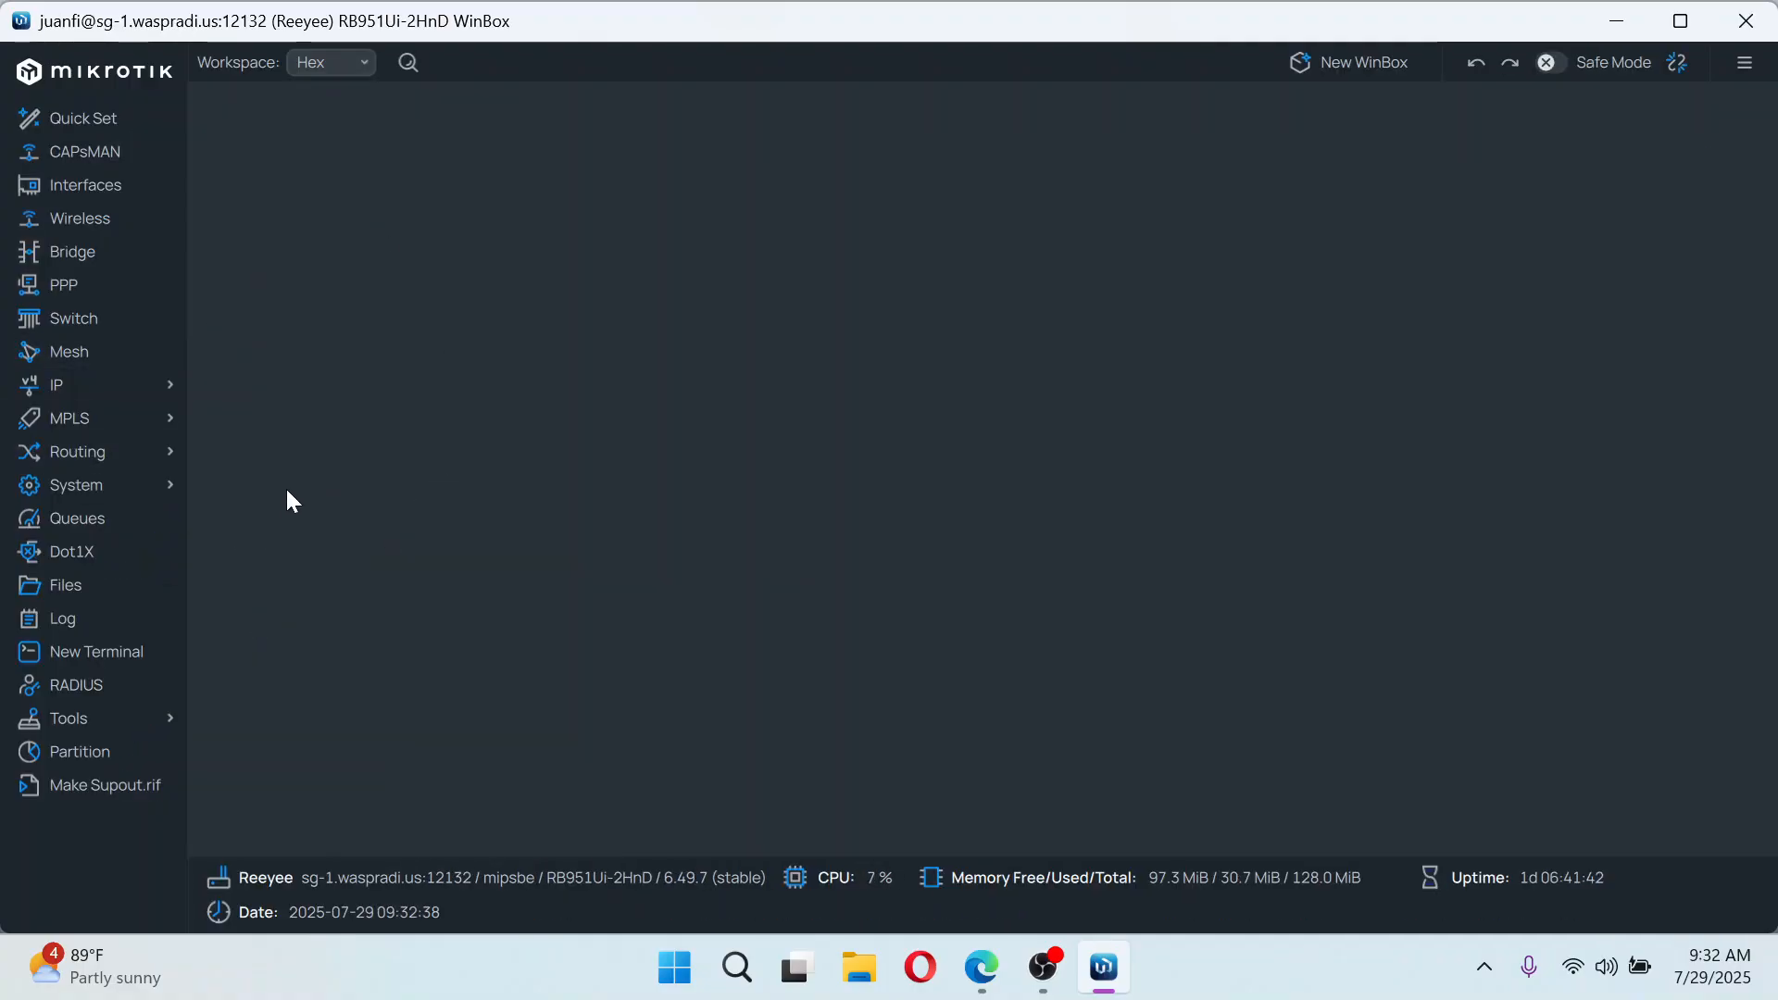
left_click(138, 659)
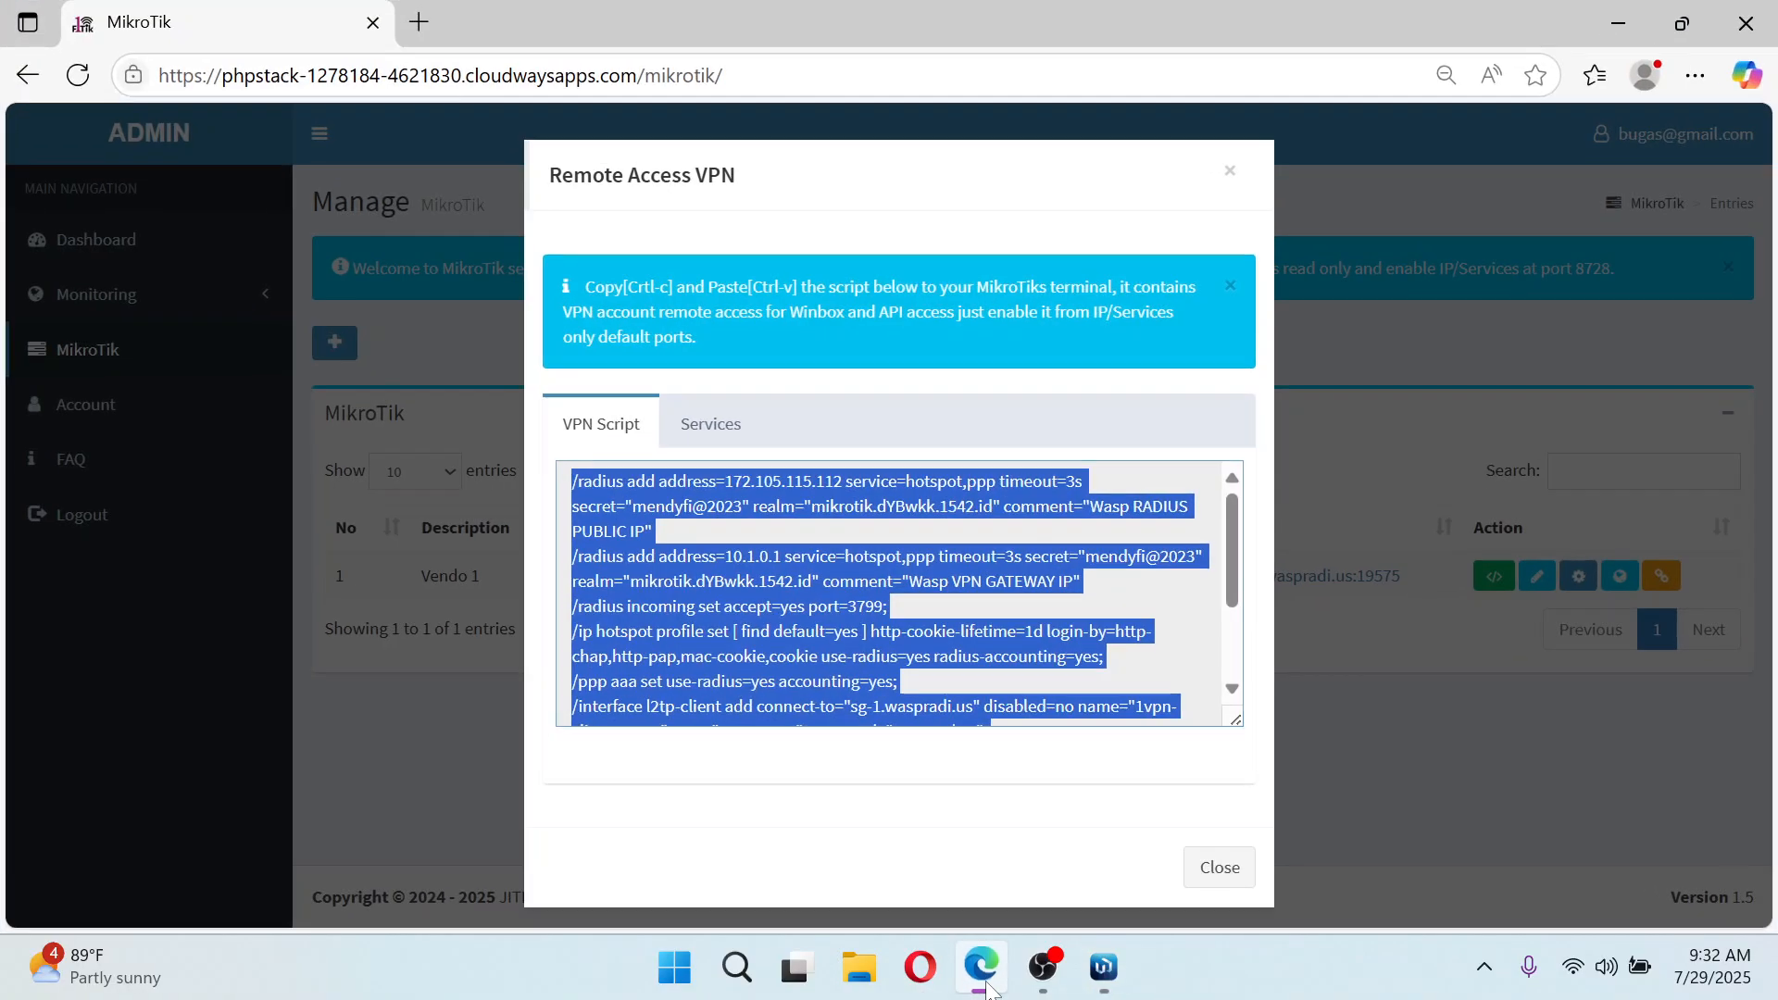
left_click(982, 966)
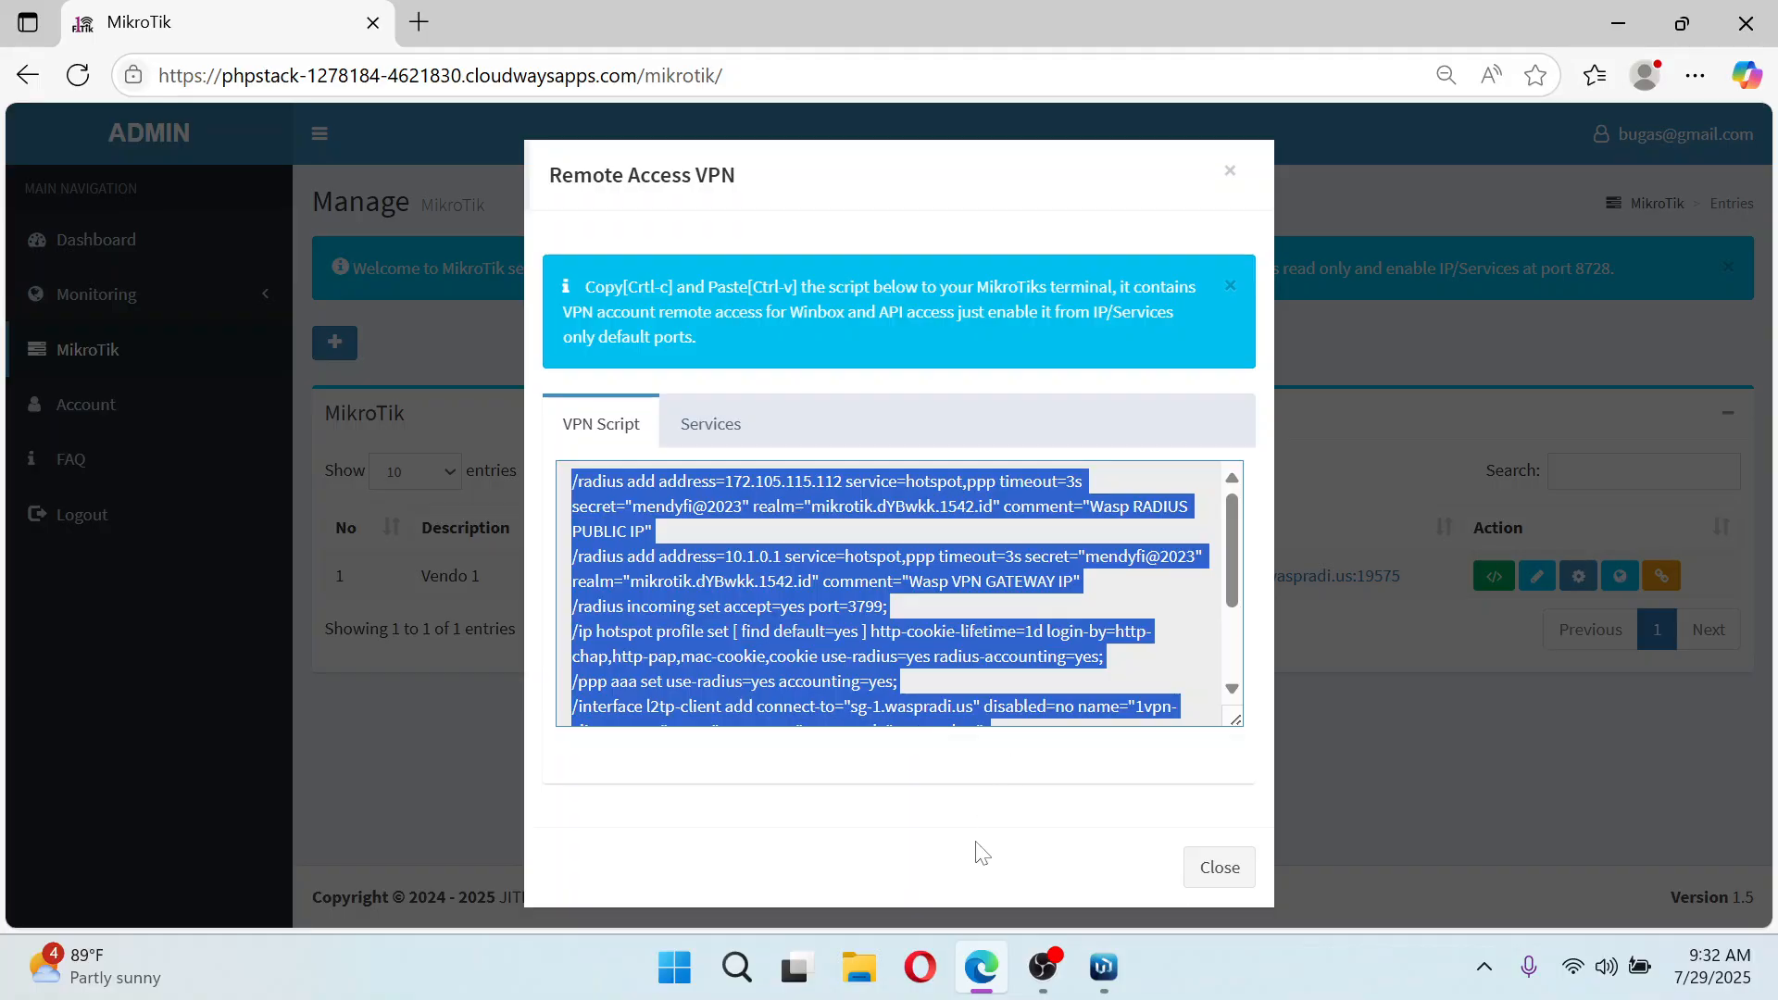
left_click(1103, 967)
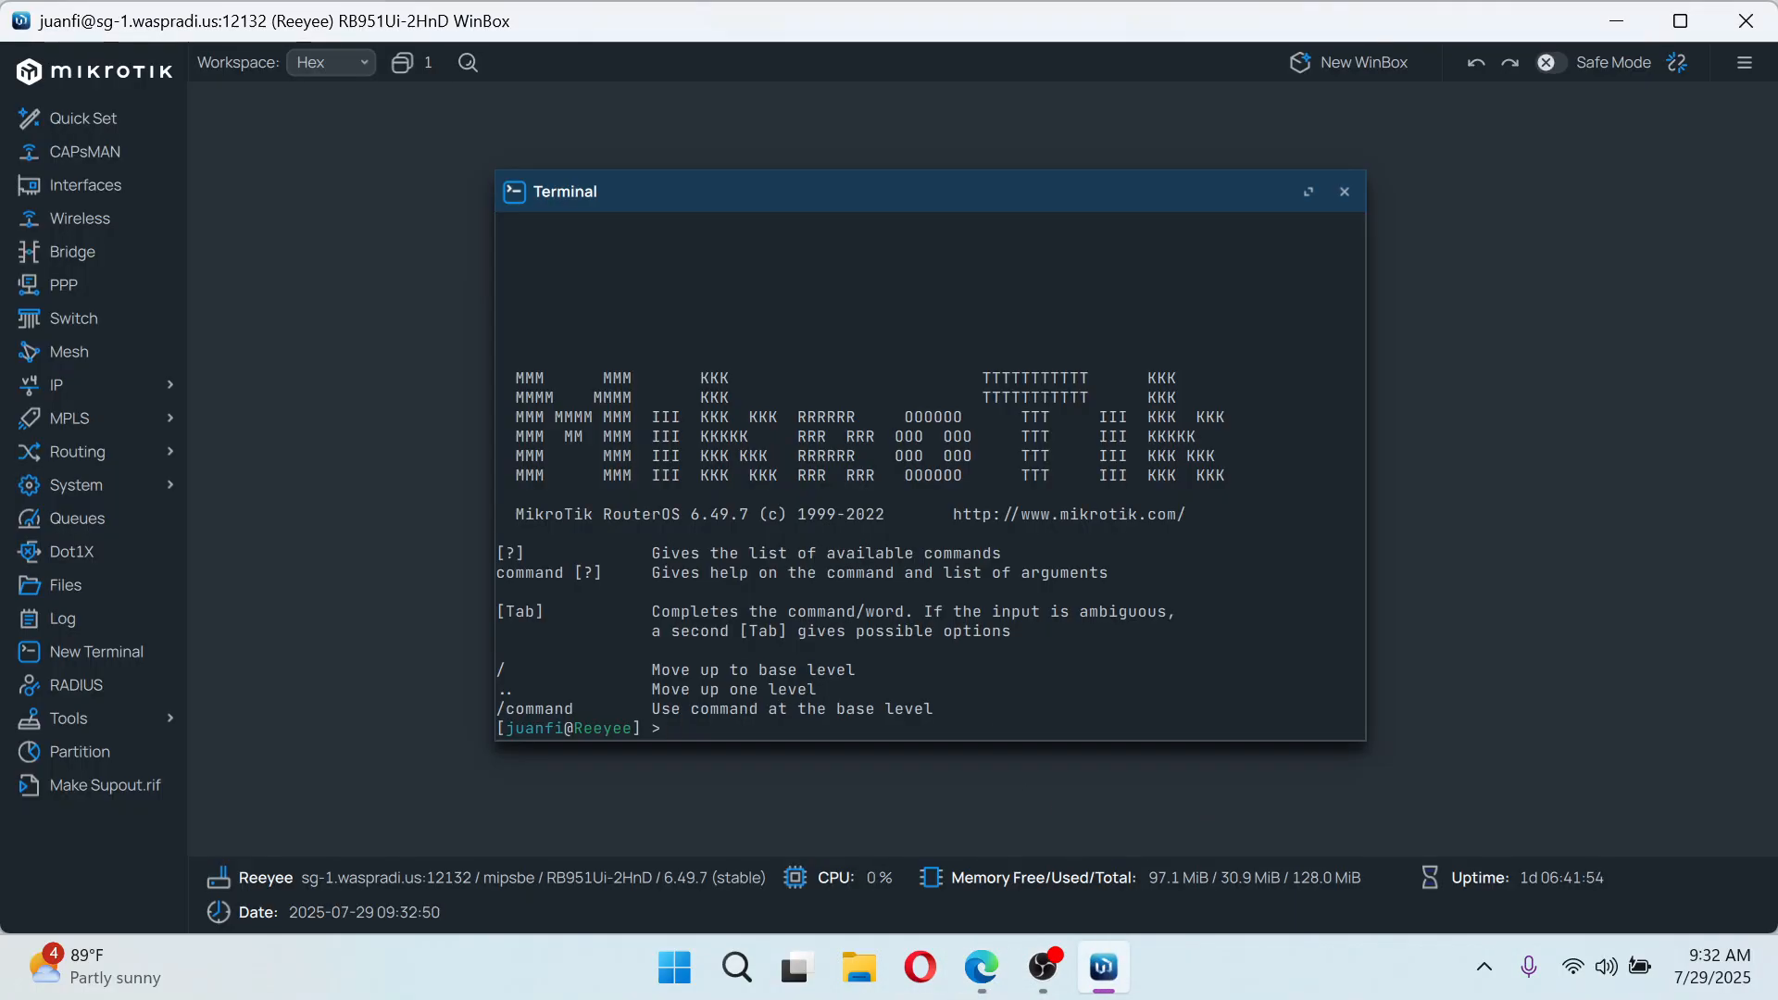
Close the terminal and open the Tulay_VPN L2TP client from the Interface List
left_click(1351, 195)
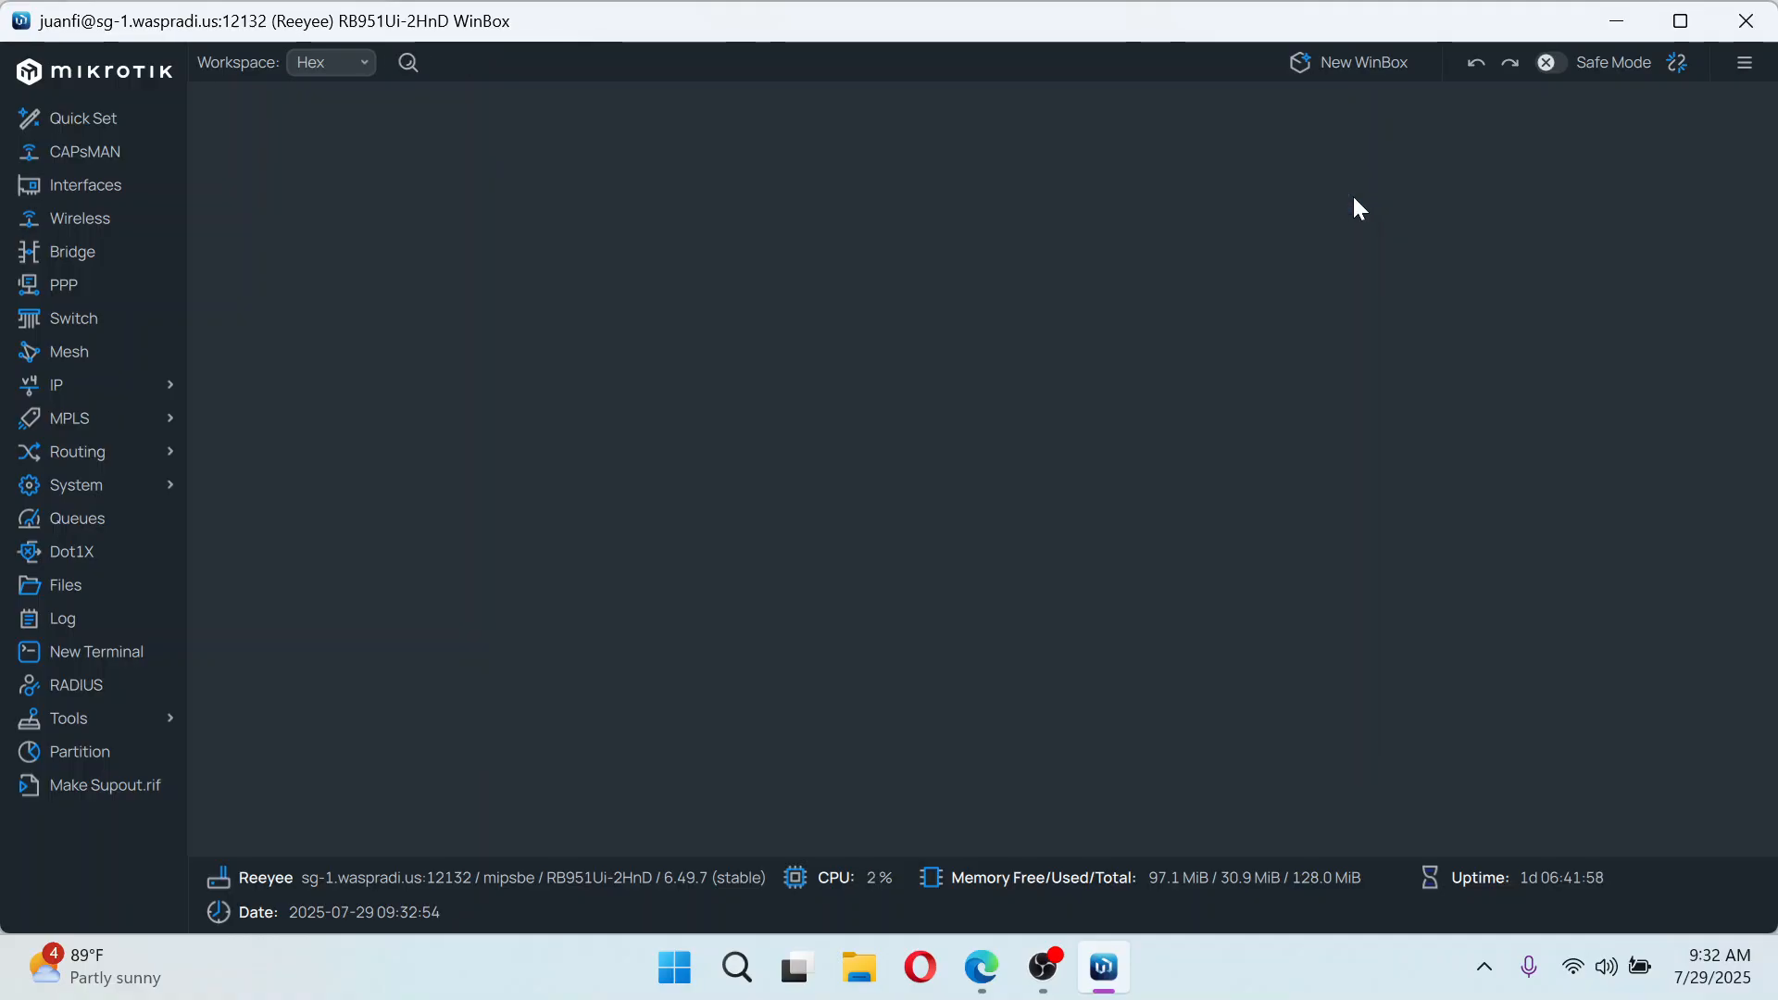
left_click(126, 200)
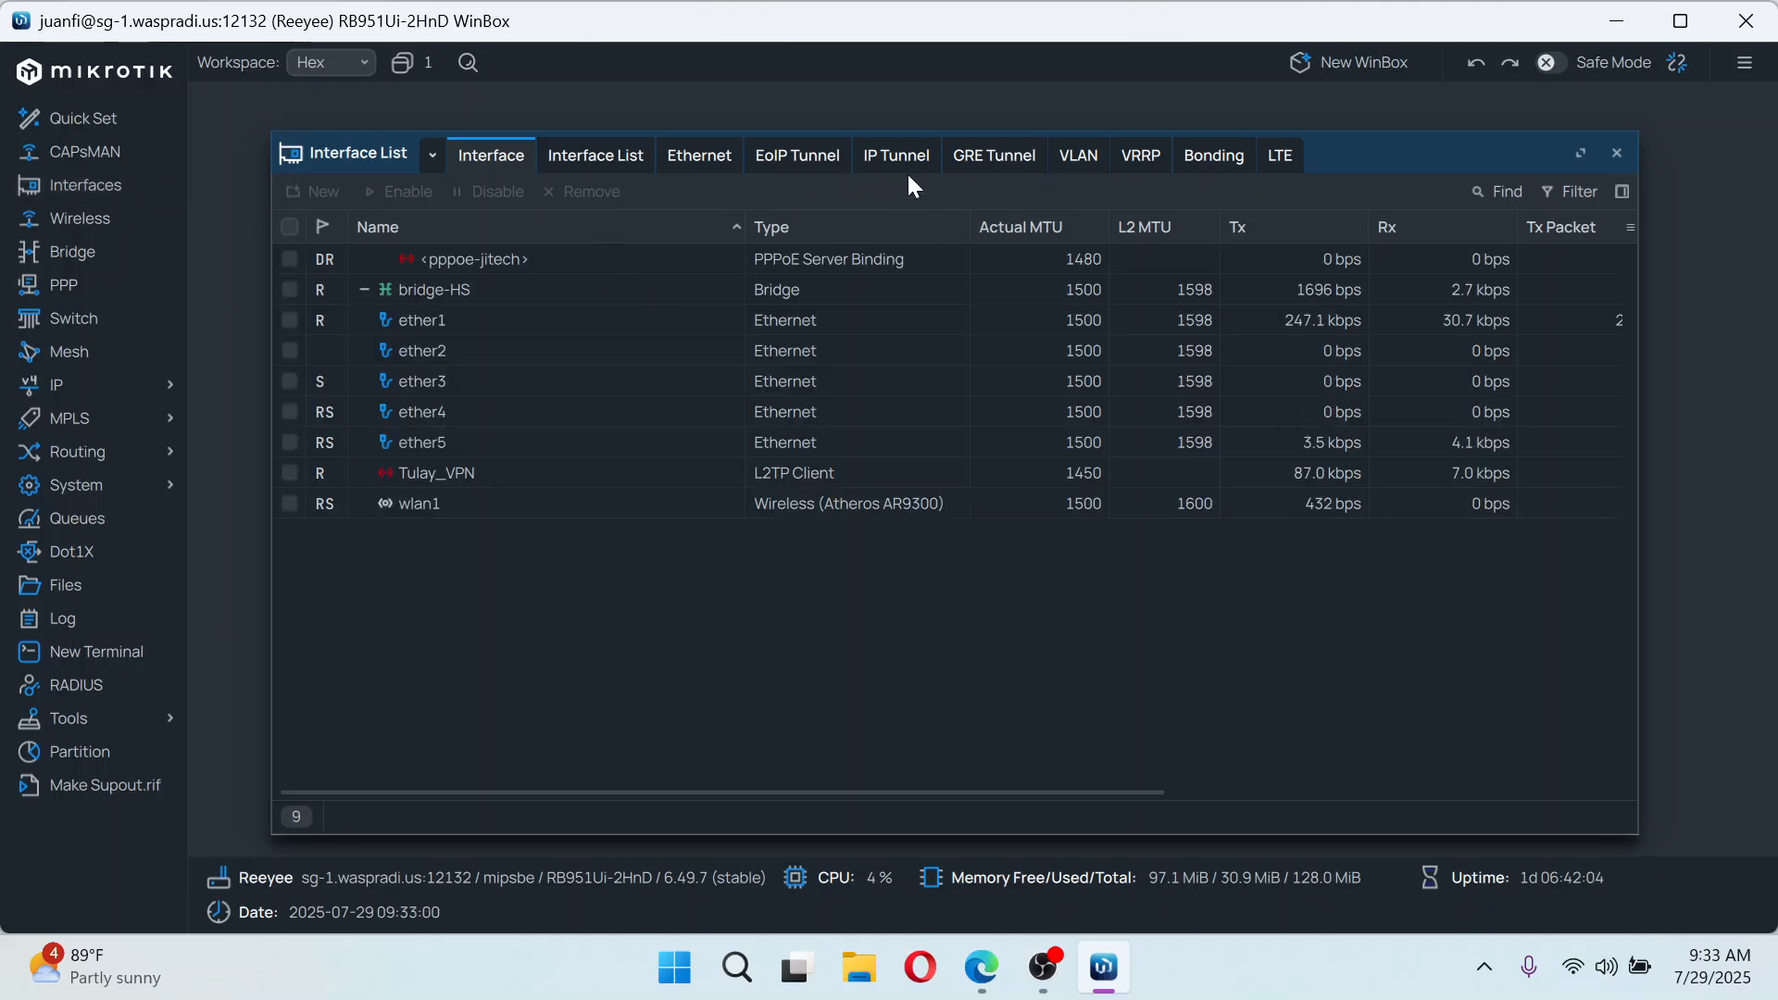
left_click(448, 475)
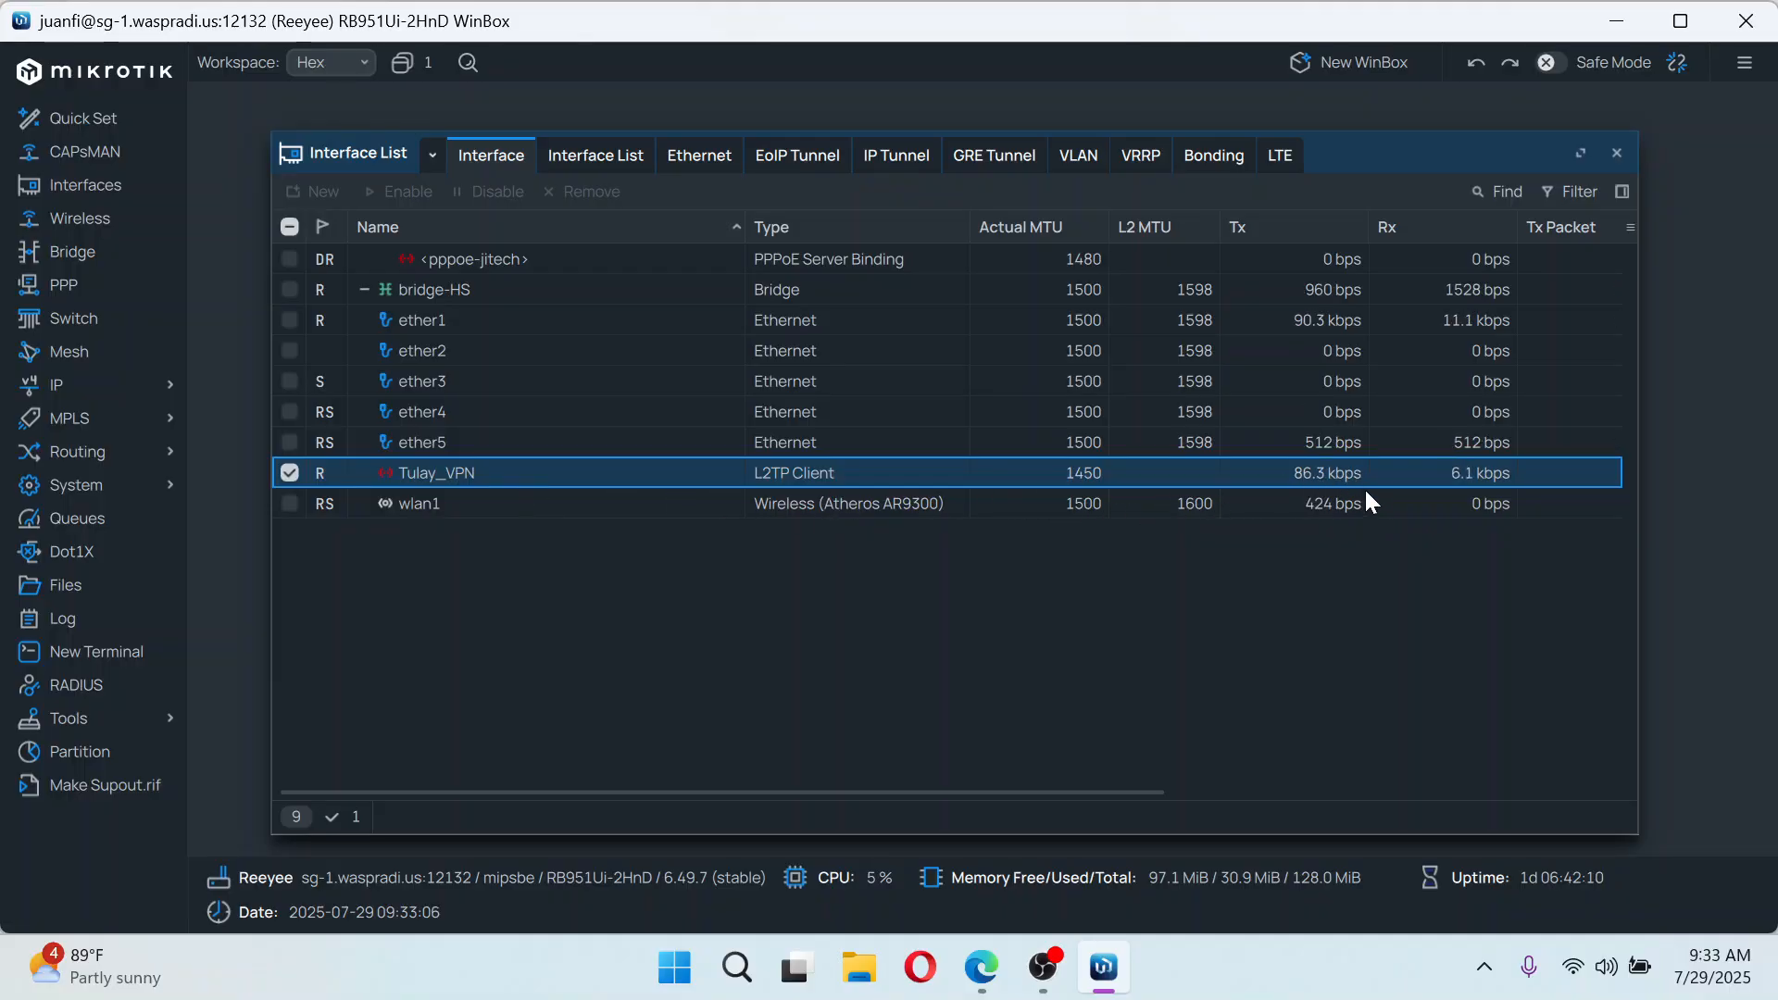
double_click(430, 472)
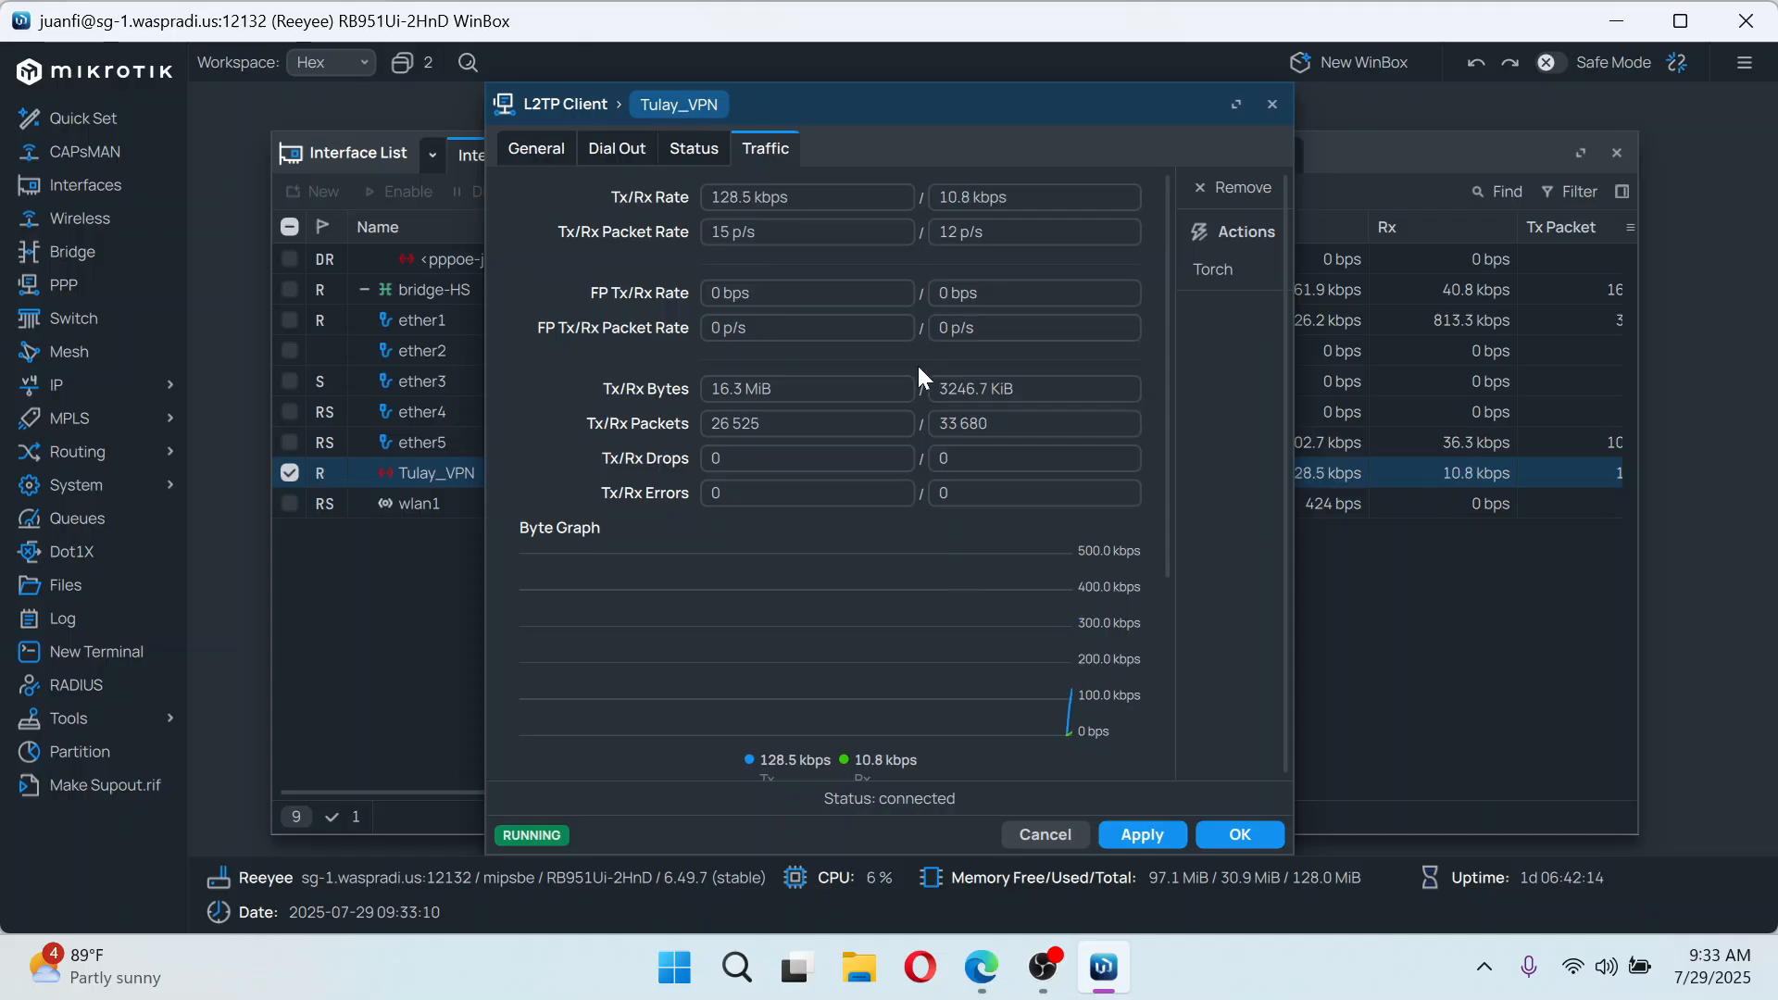
Check Tulay_VPN's General, Dial Out, Status and Traffic tabs, confirming 10.1.1.190 to 10.1.0.1, then close it
left_click(530, 150)
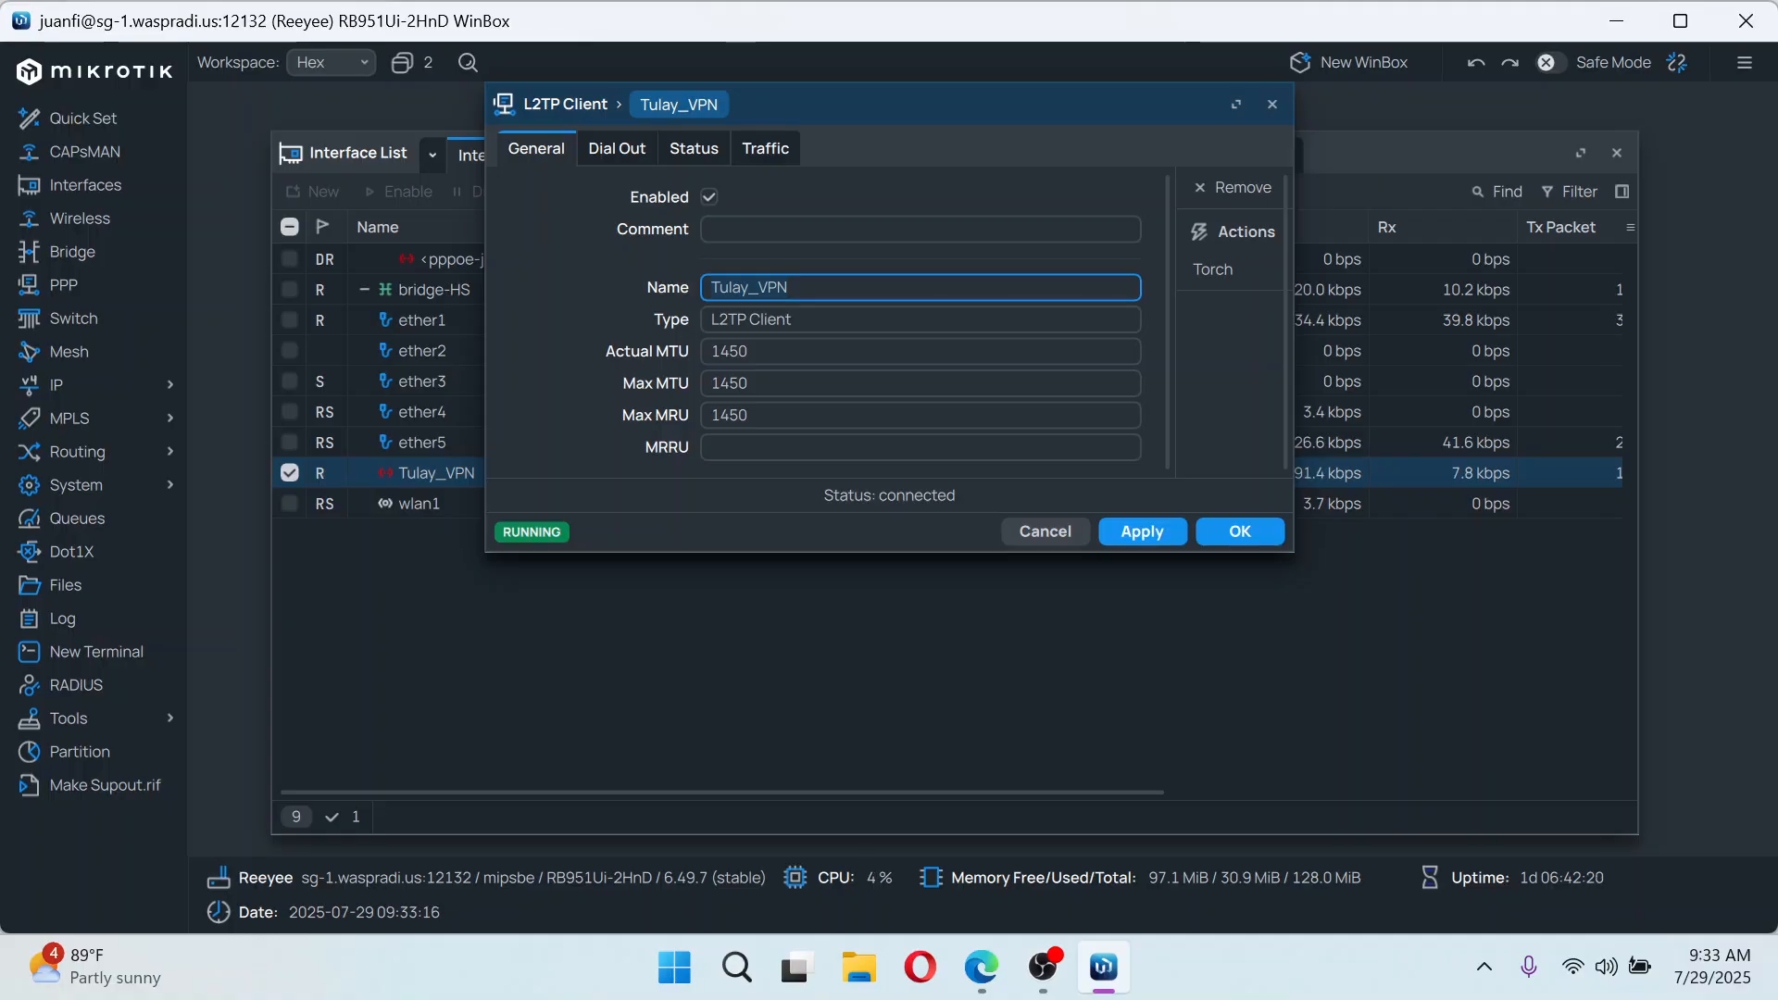
left_click(620, 150)
left_click(685, 157)
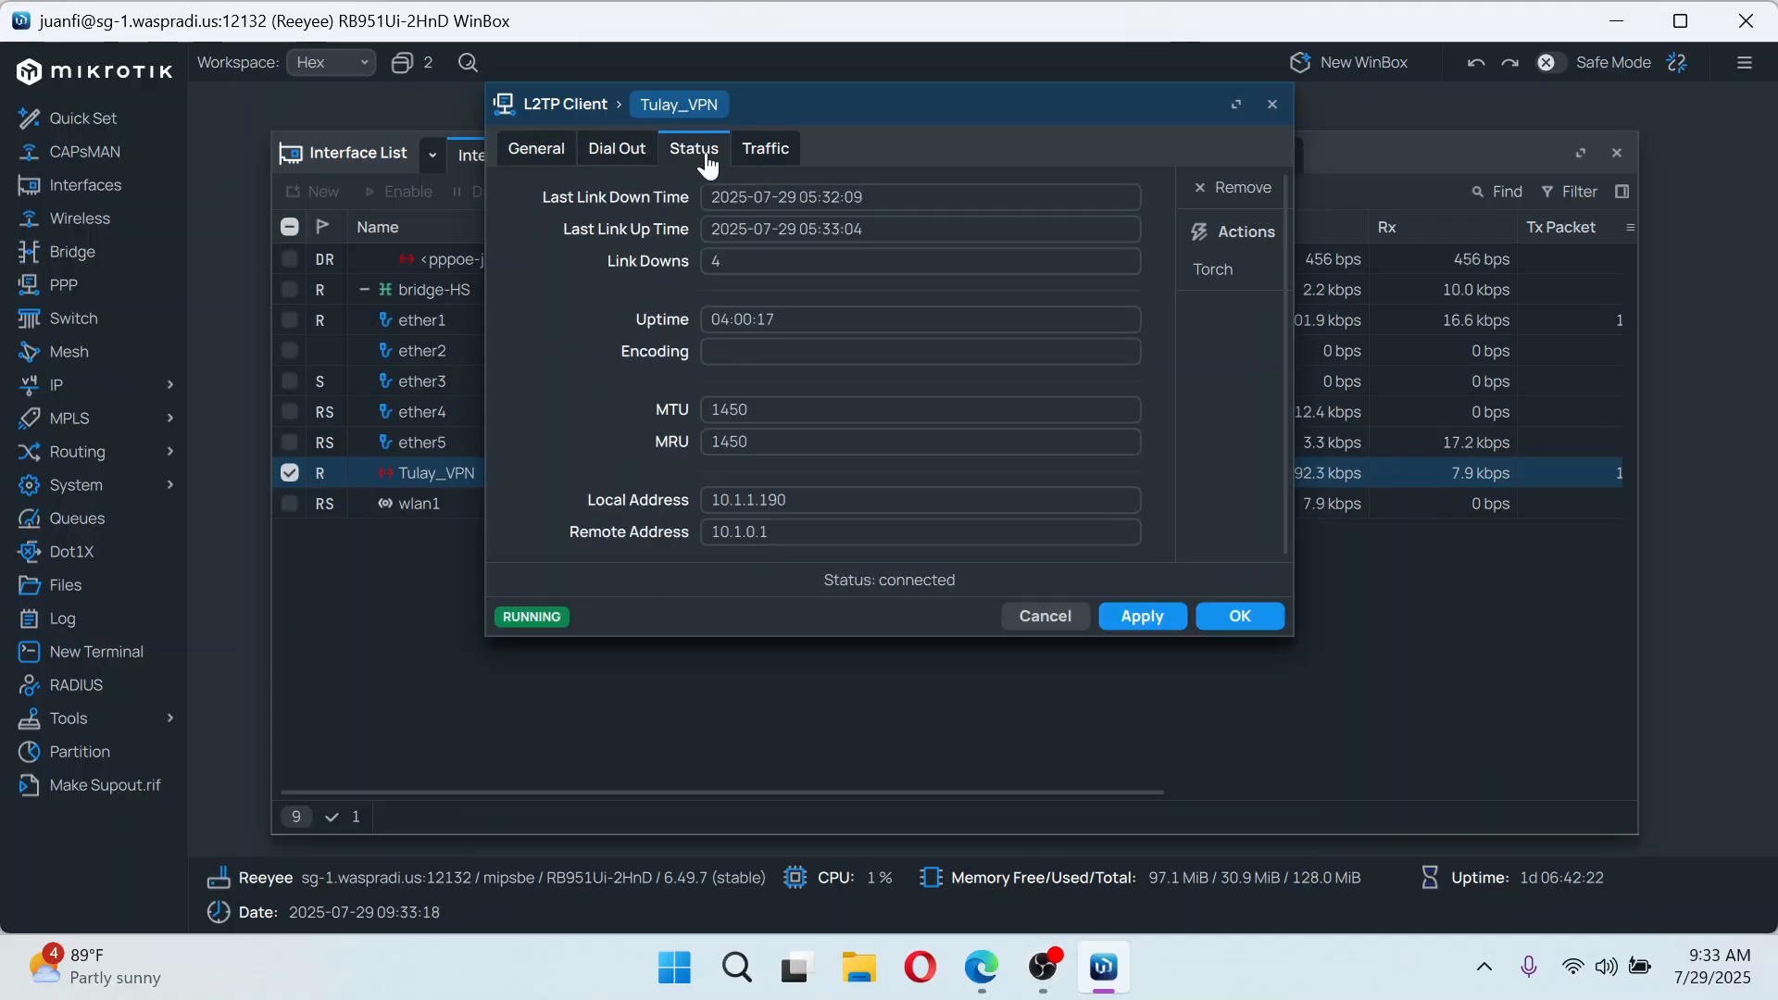
left_click(759, 160)
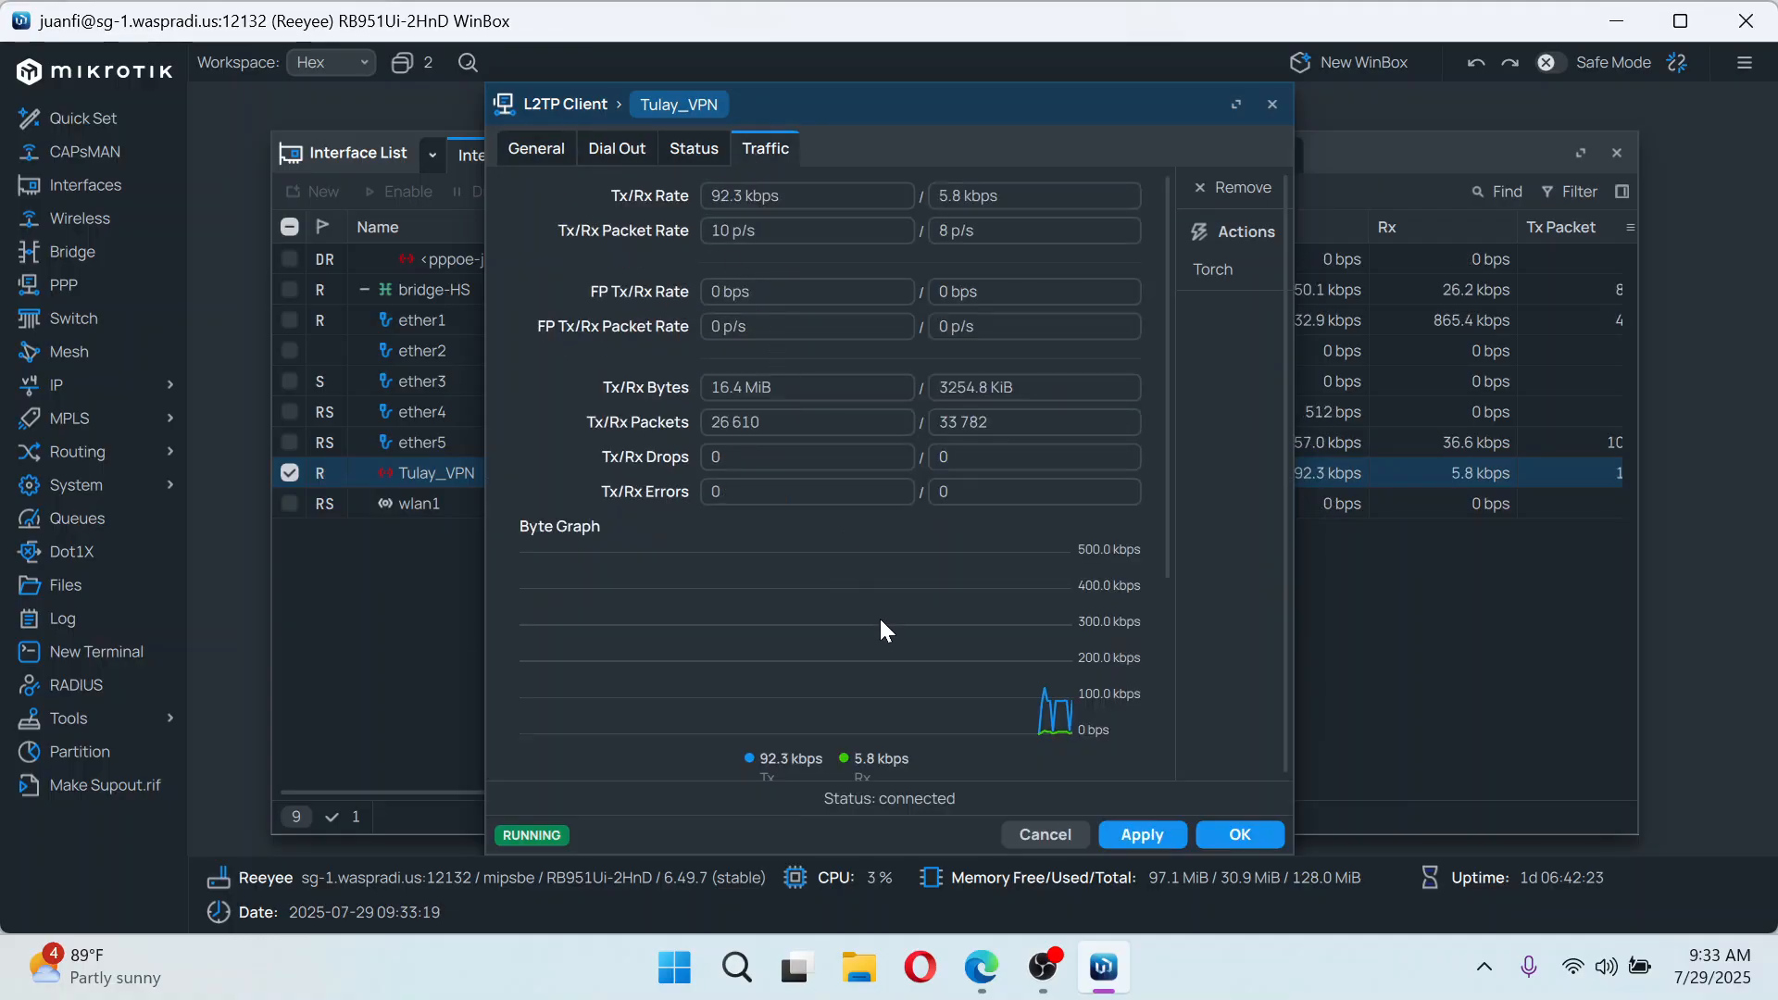
left_click(695, 150)
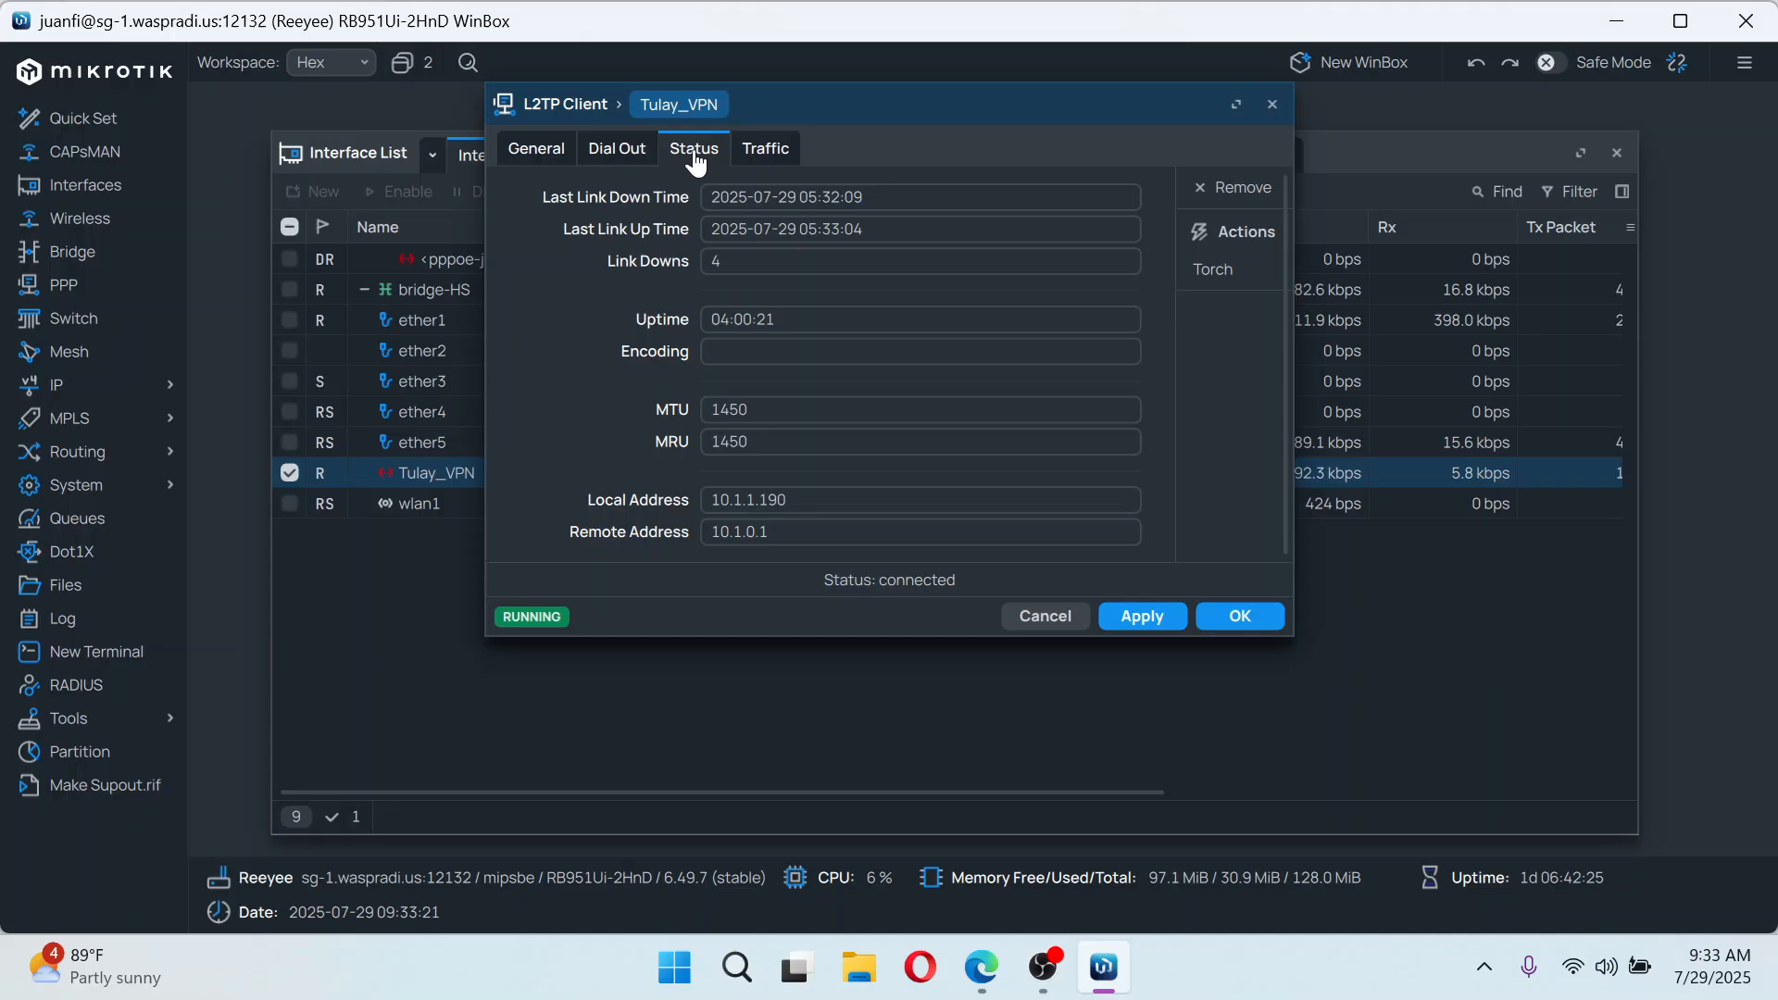
left_click(622, 152)
left_click(523, 154)
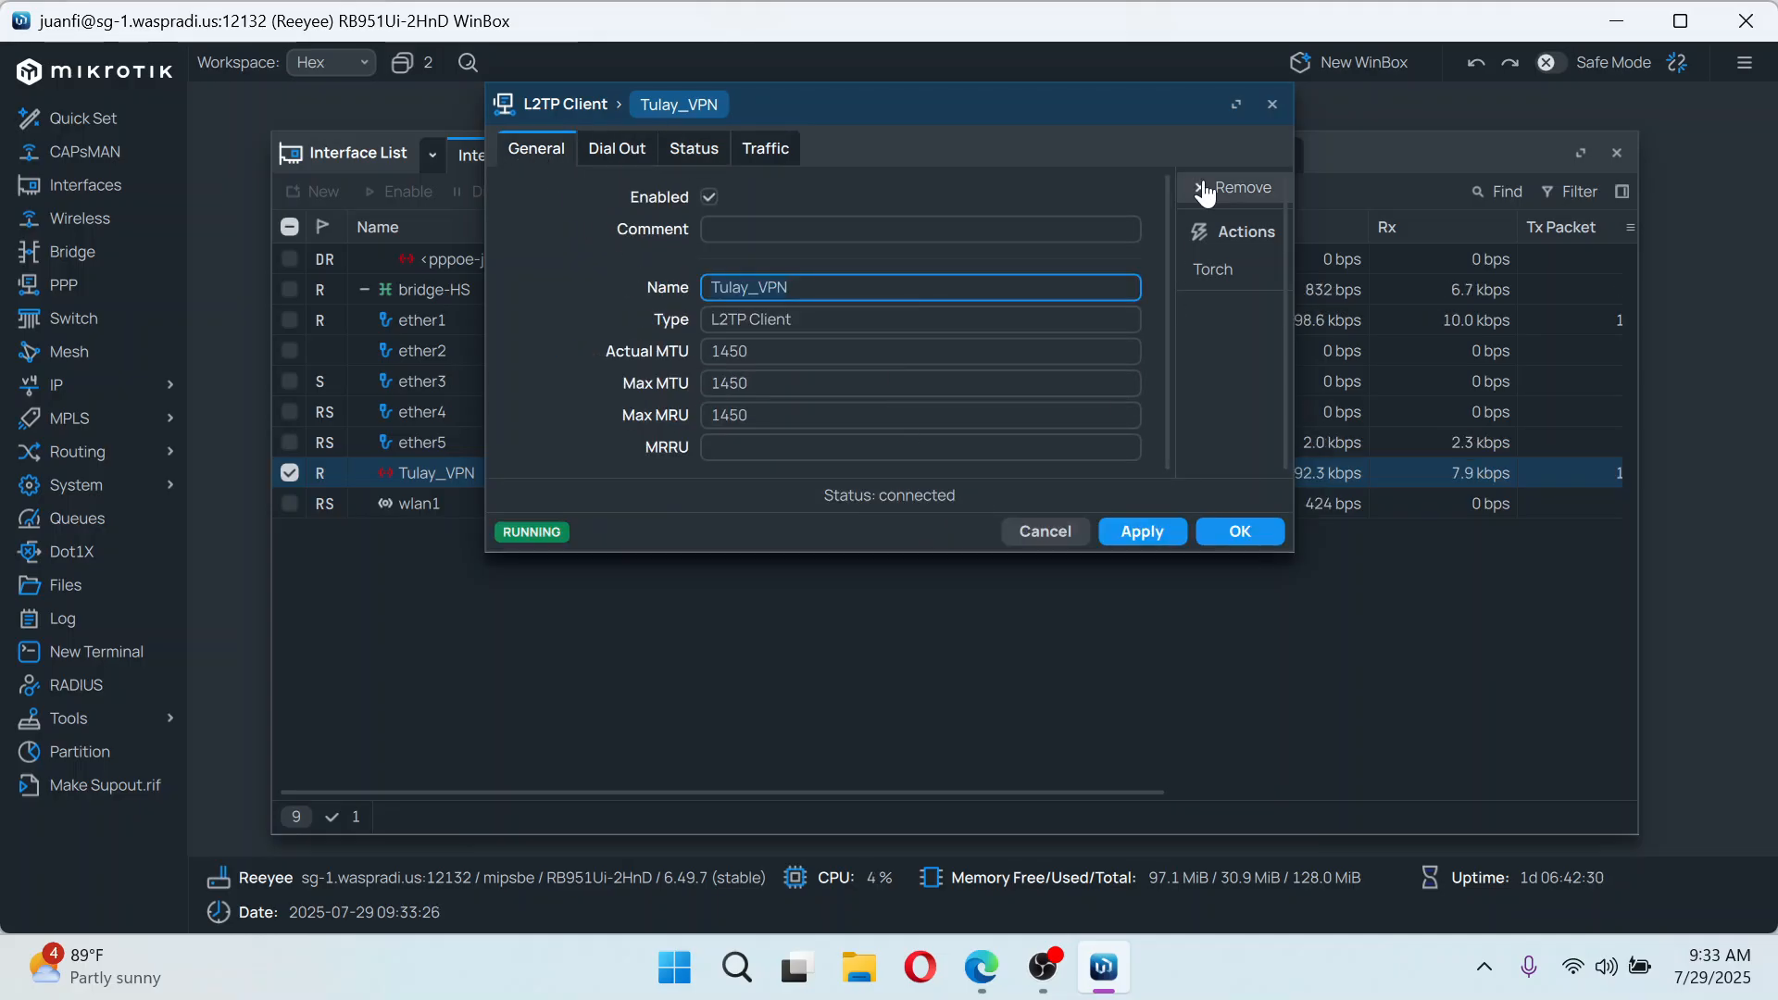
left_click(1273, 104)
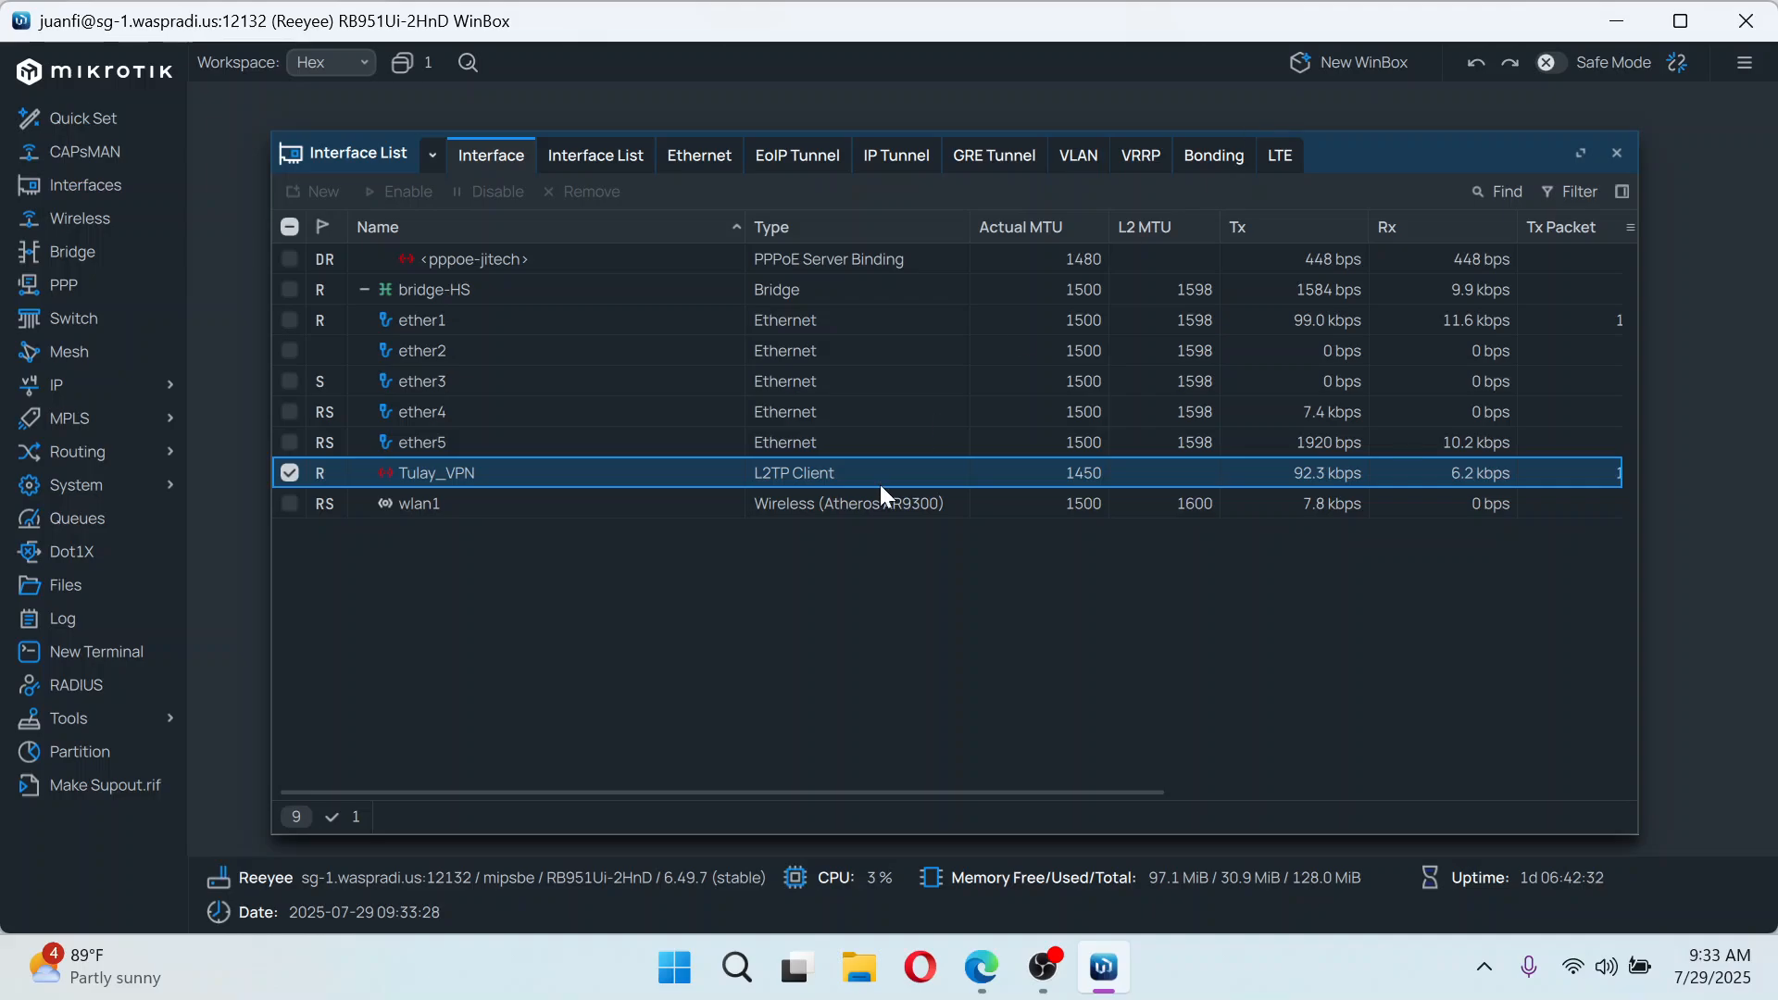
Close the Remote Access VPN script and select Vendo 1's Winbox address sg-1.waspradi.us:12131
mouse_move(1013, 976)
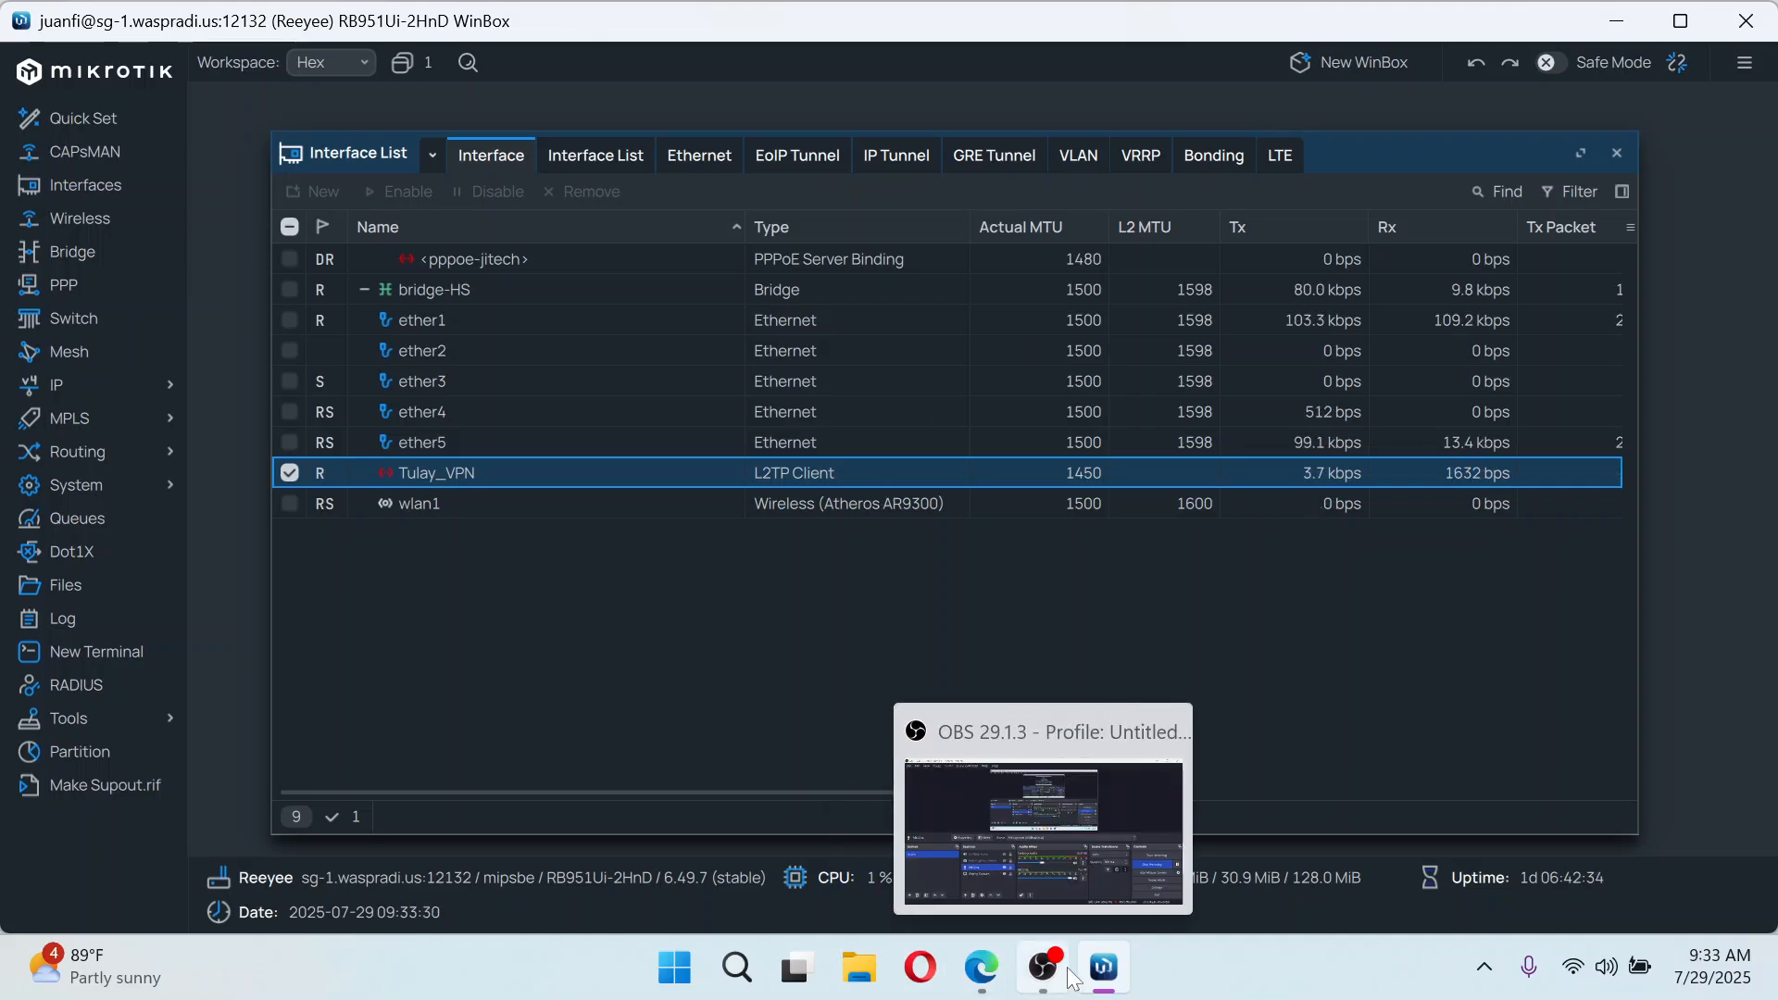
left_click(984, 970)
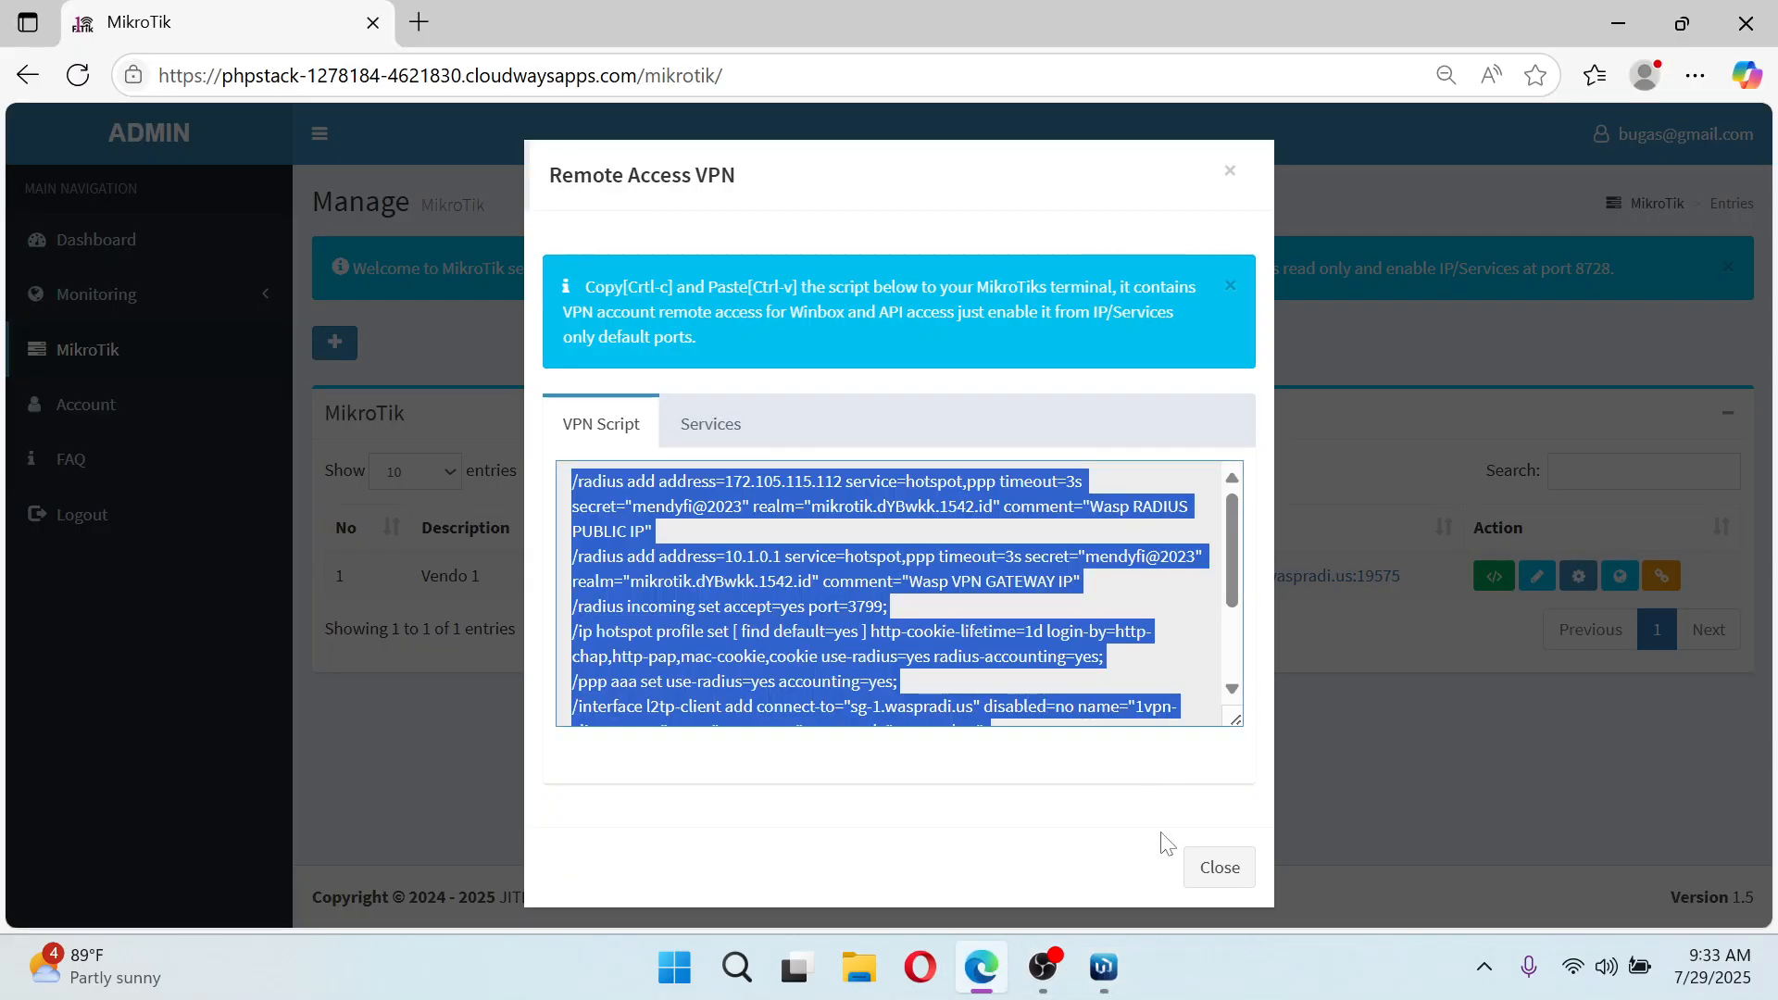
left_click(1204, 865)
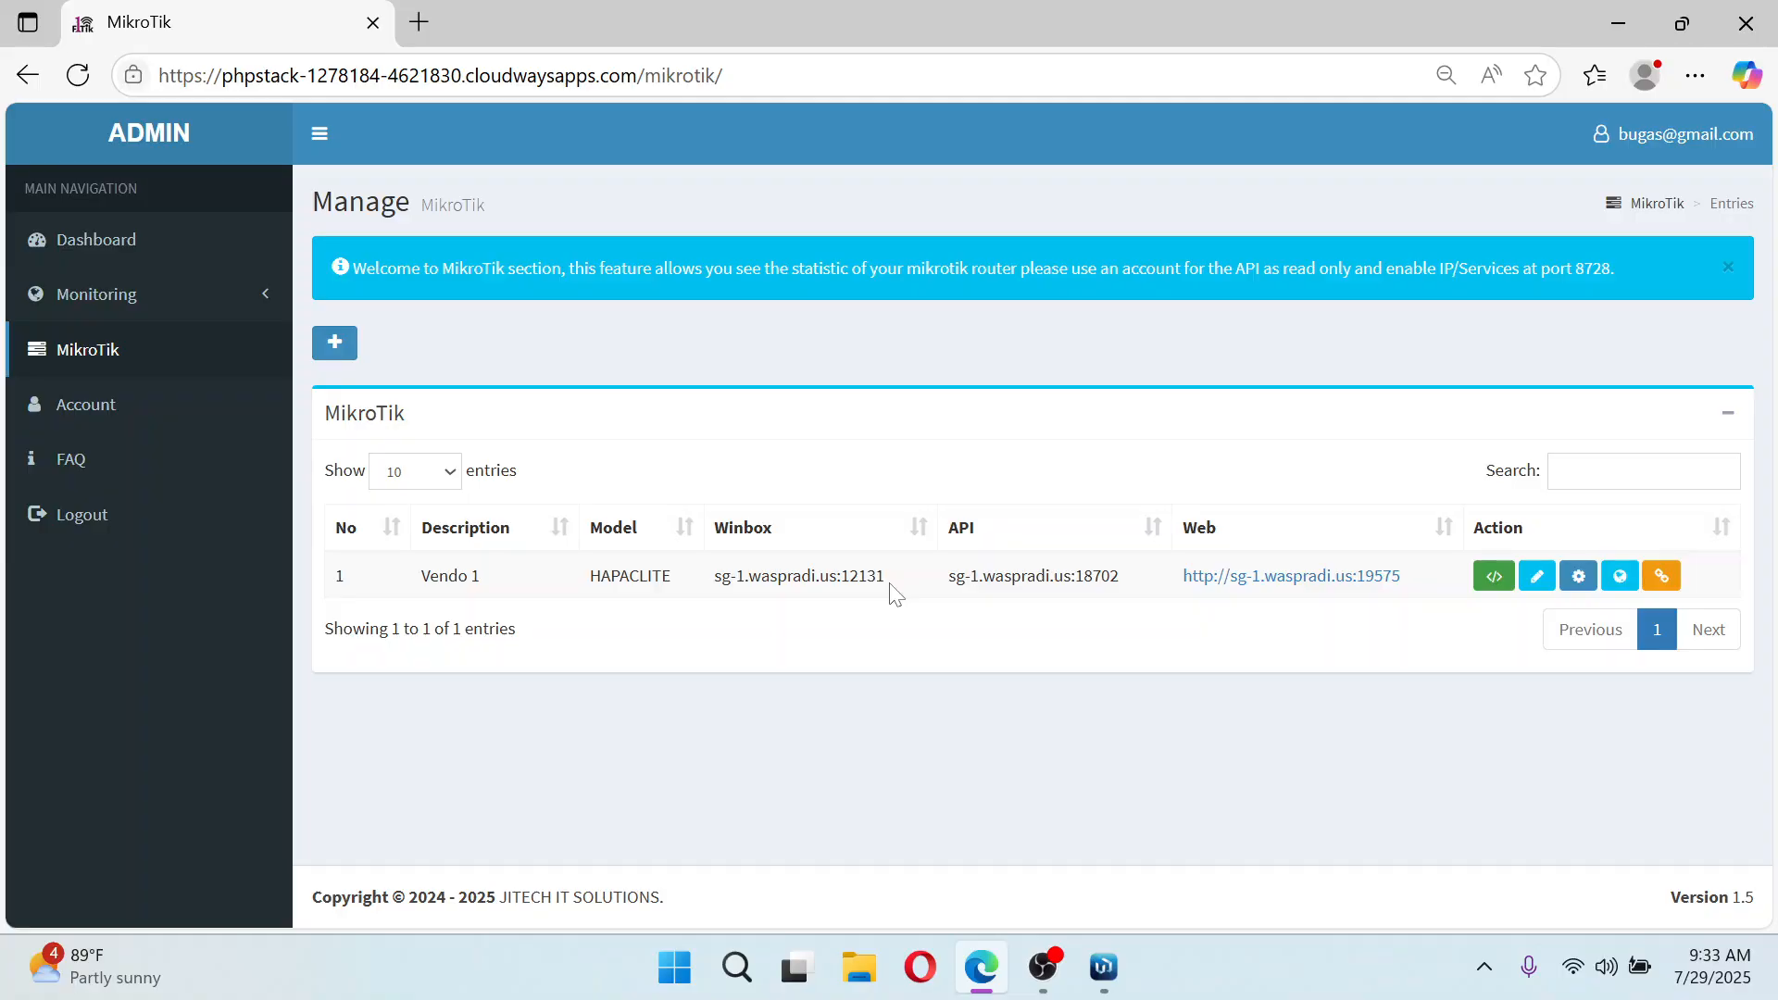
left_click_drag(892, 588, 715, 585)
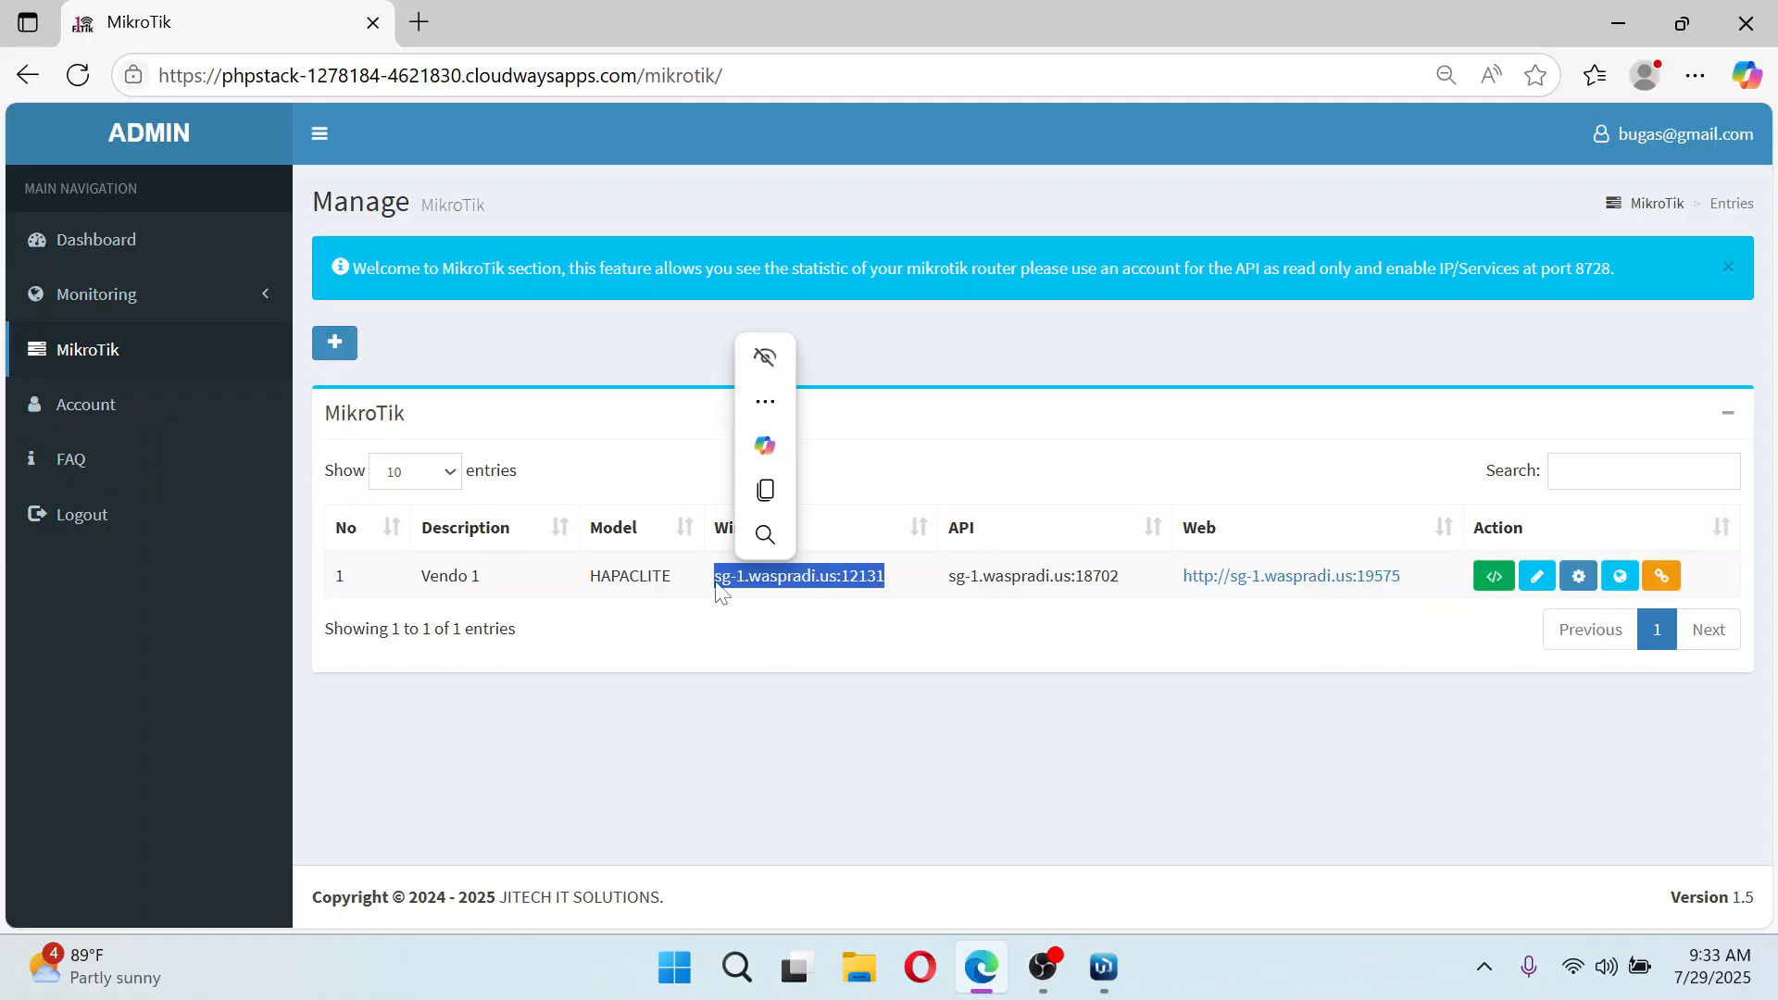
left_click(1055, 661)
Close WinBox's Interface List, minimise WinBox, recheck the Winbox address, and reopen then close the VPN script
mouse_move(1108, 993)
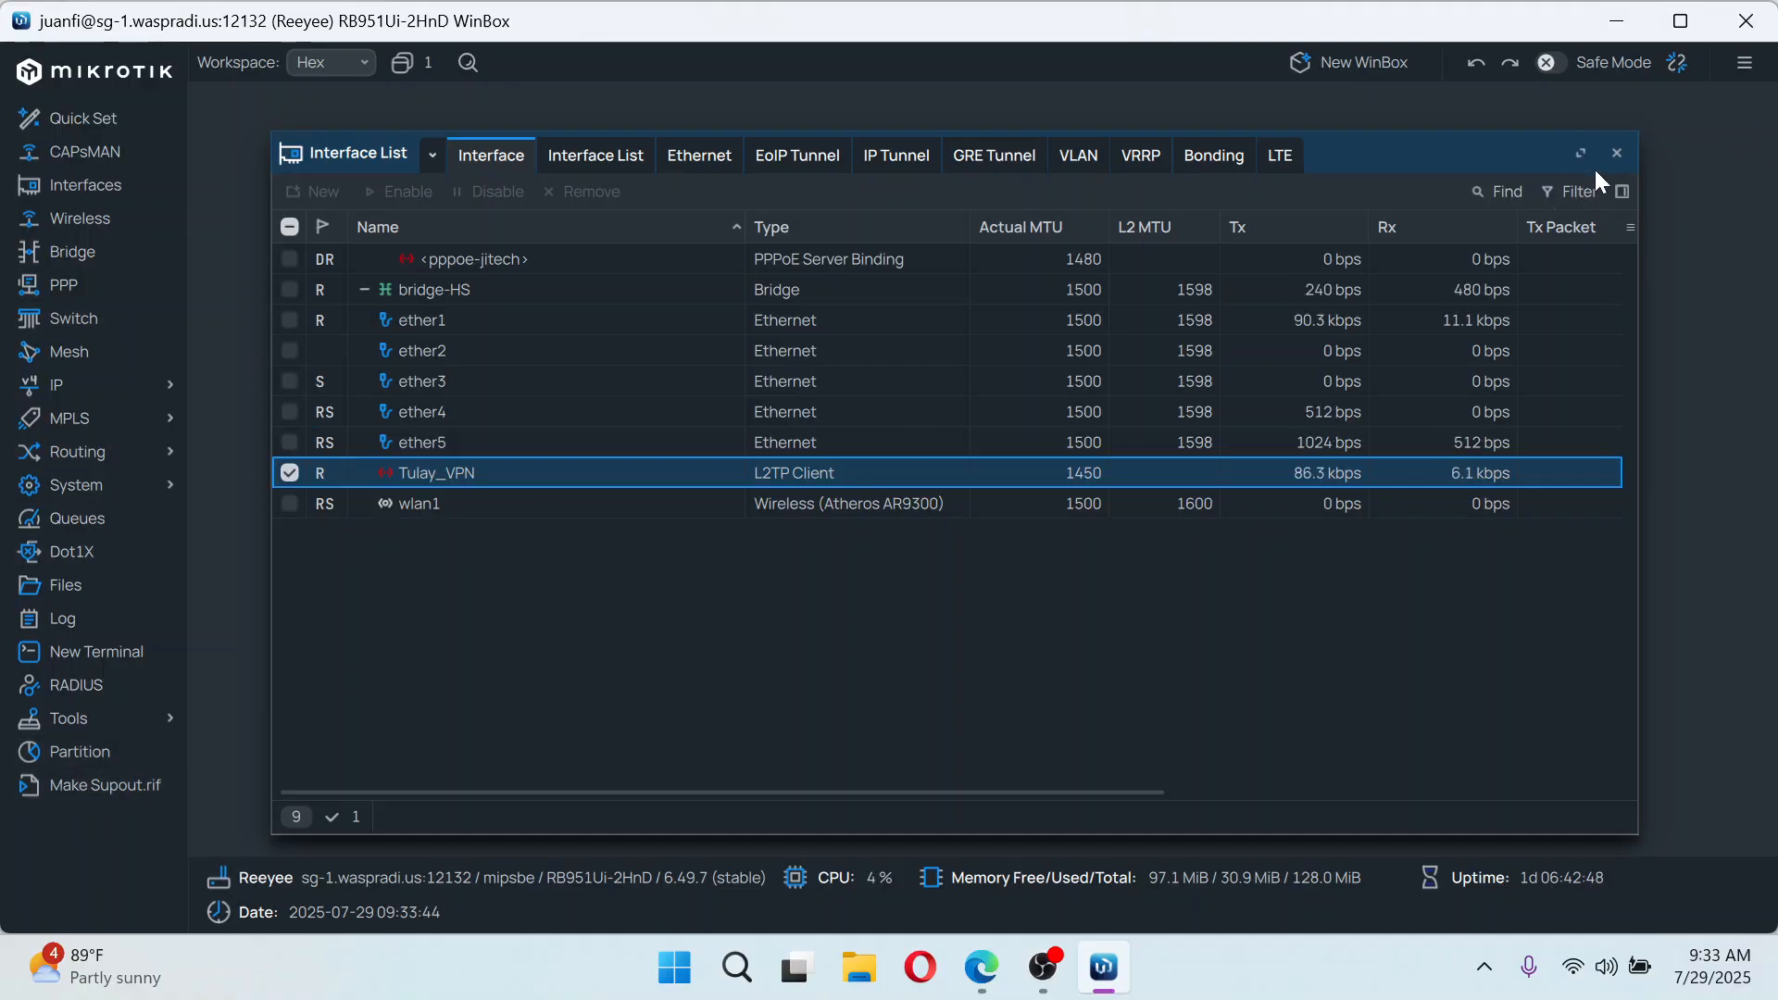
left_click(1617, 153)
left_click(1619, 22)
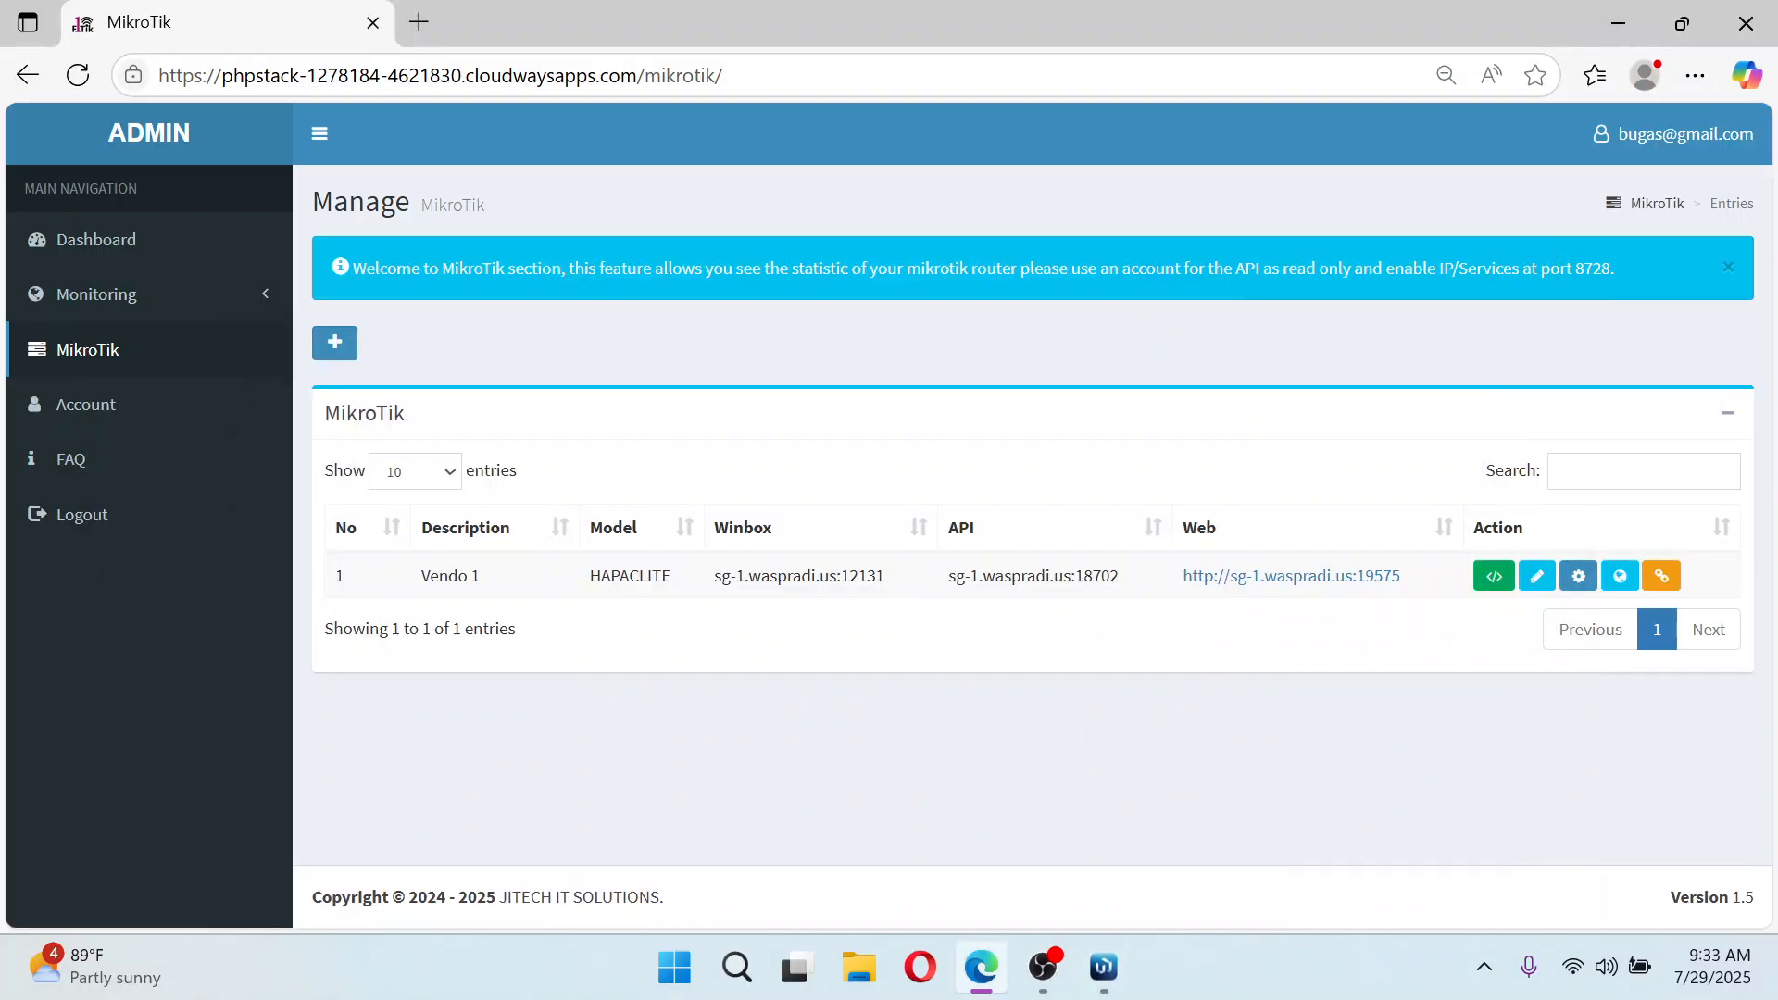
left_click_drag(886, 575, 712, 575)
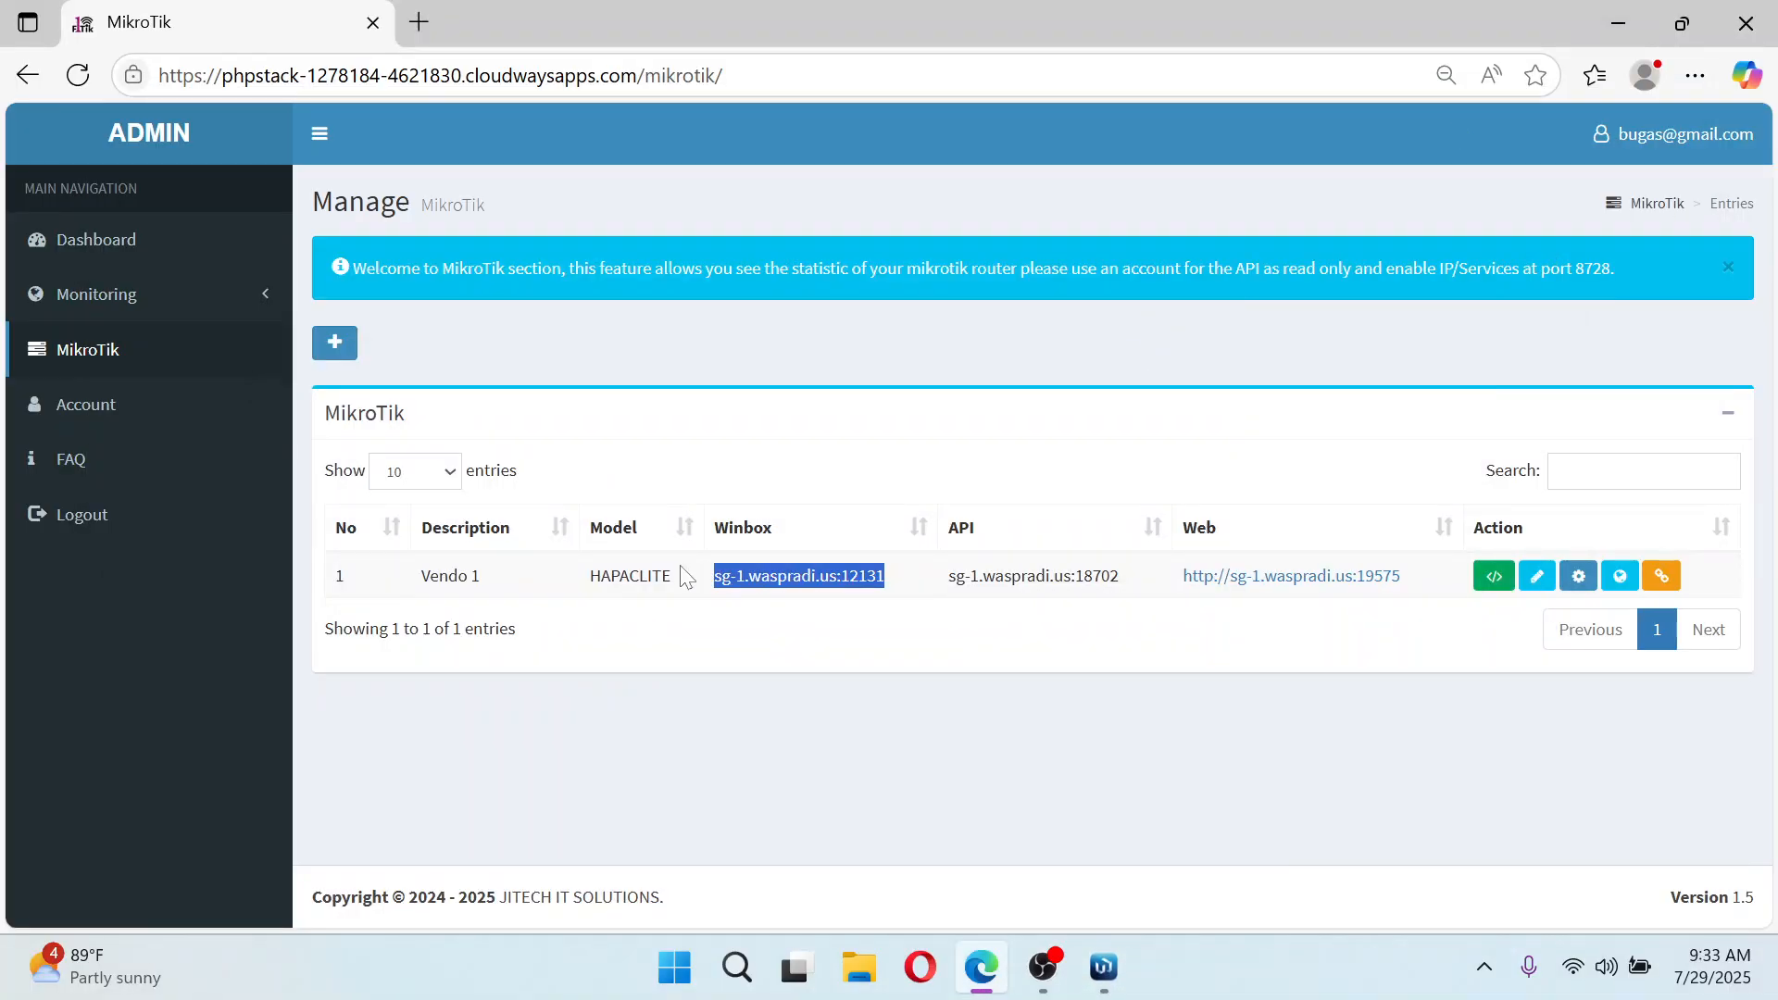
left_click(987, 747)
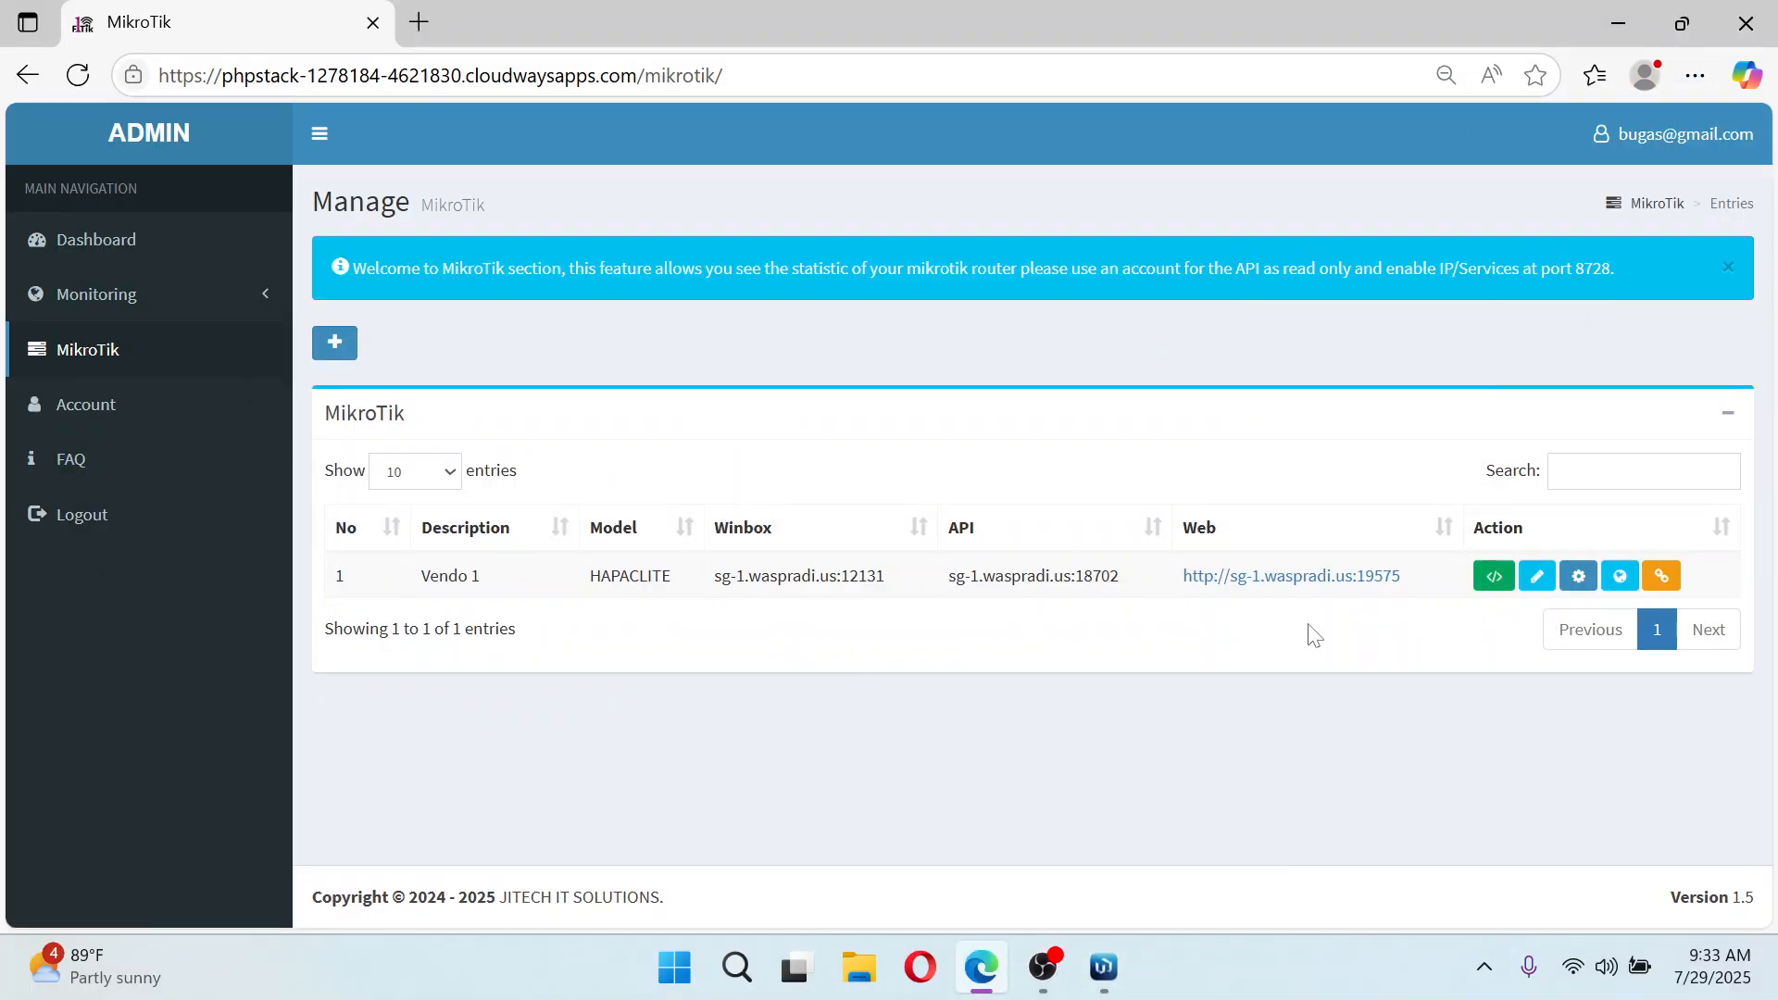
left_click(1489, 576)
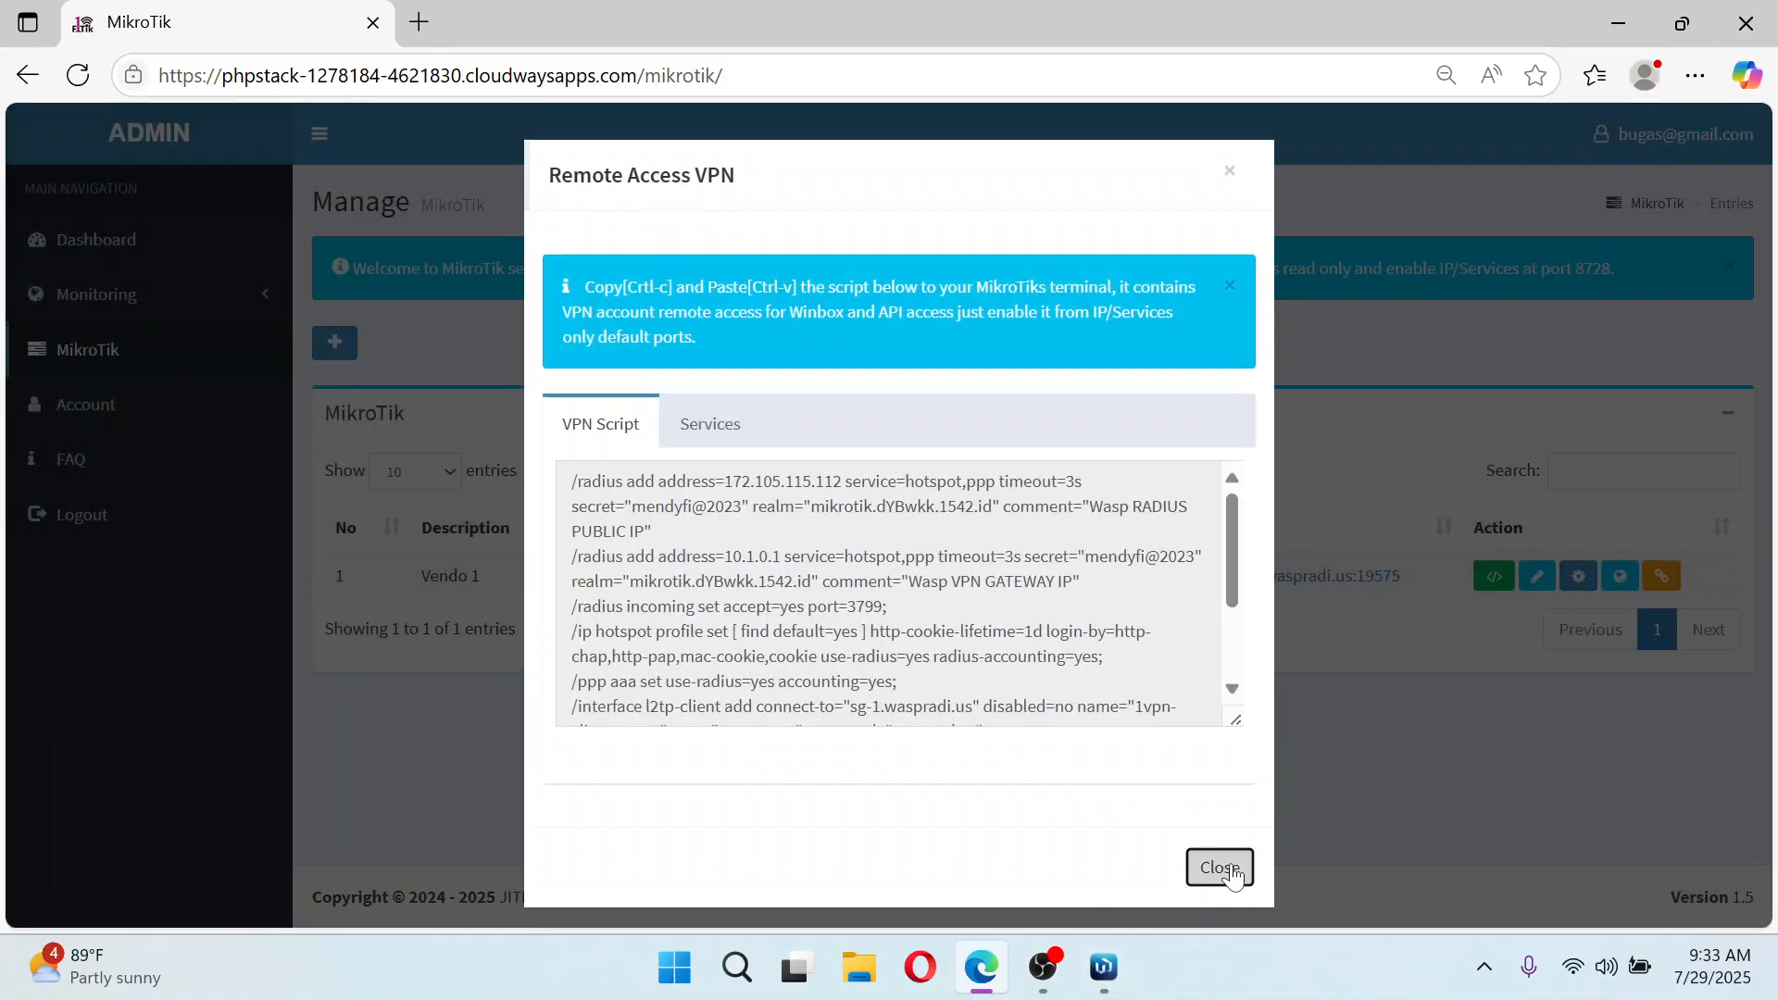
left_click(1220, 867)
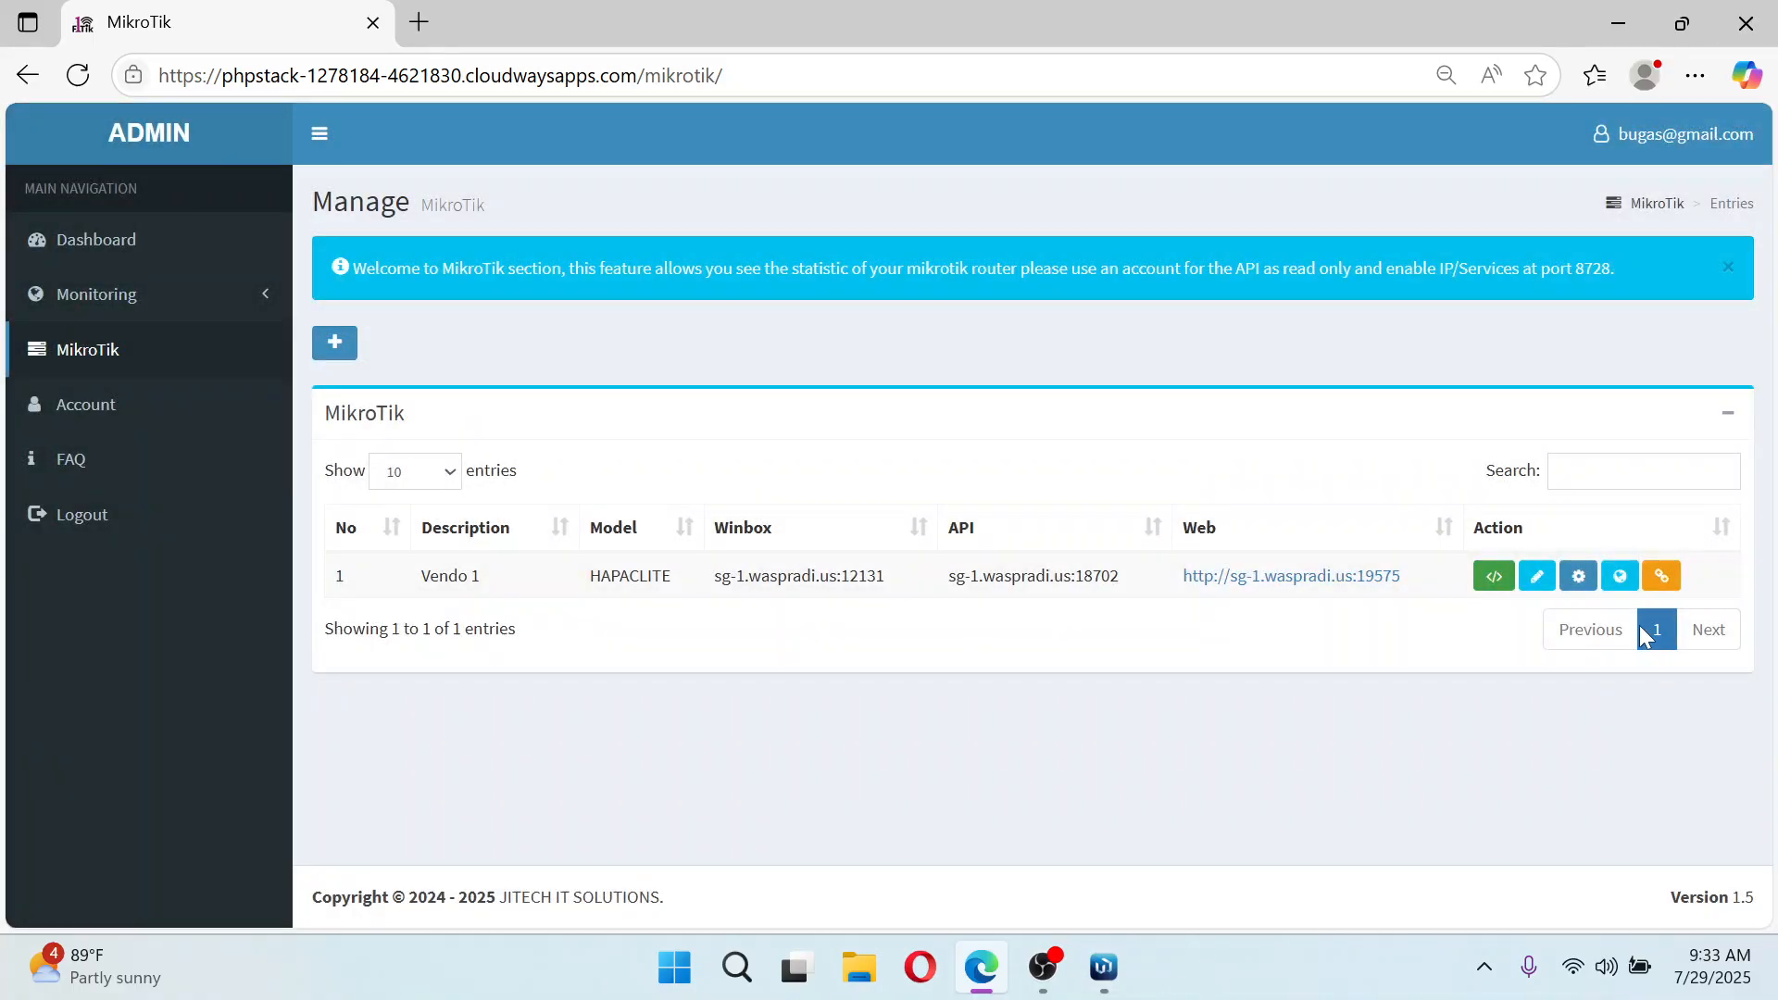
left_click(1536, 578)
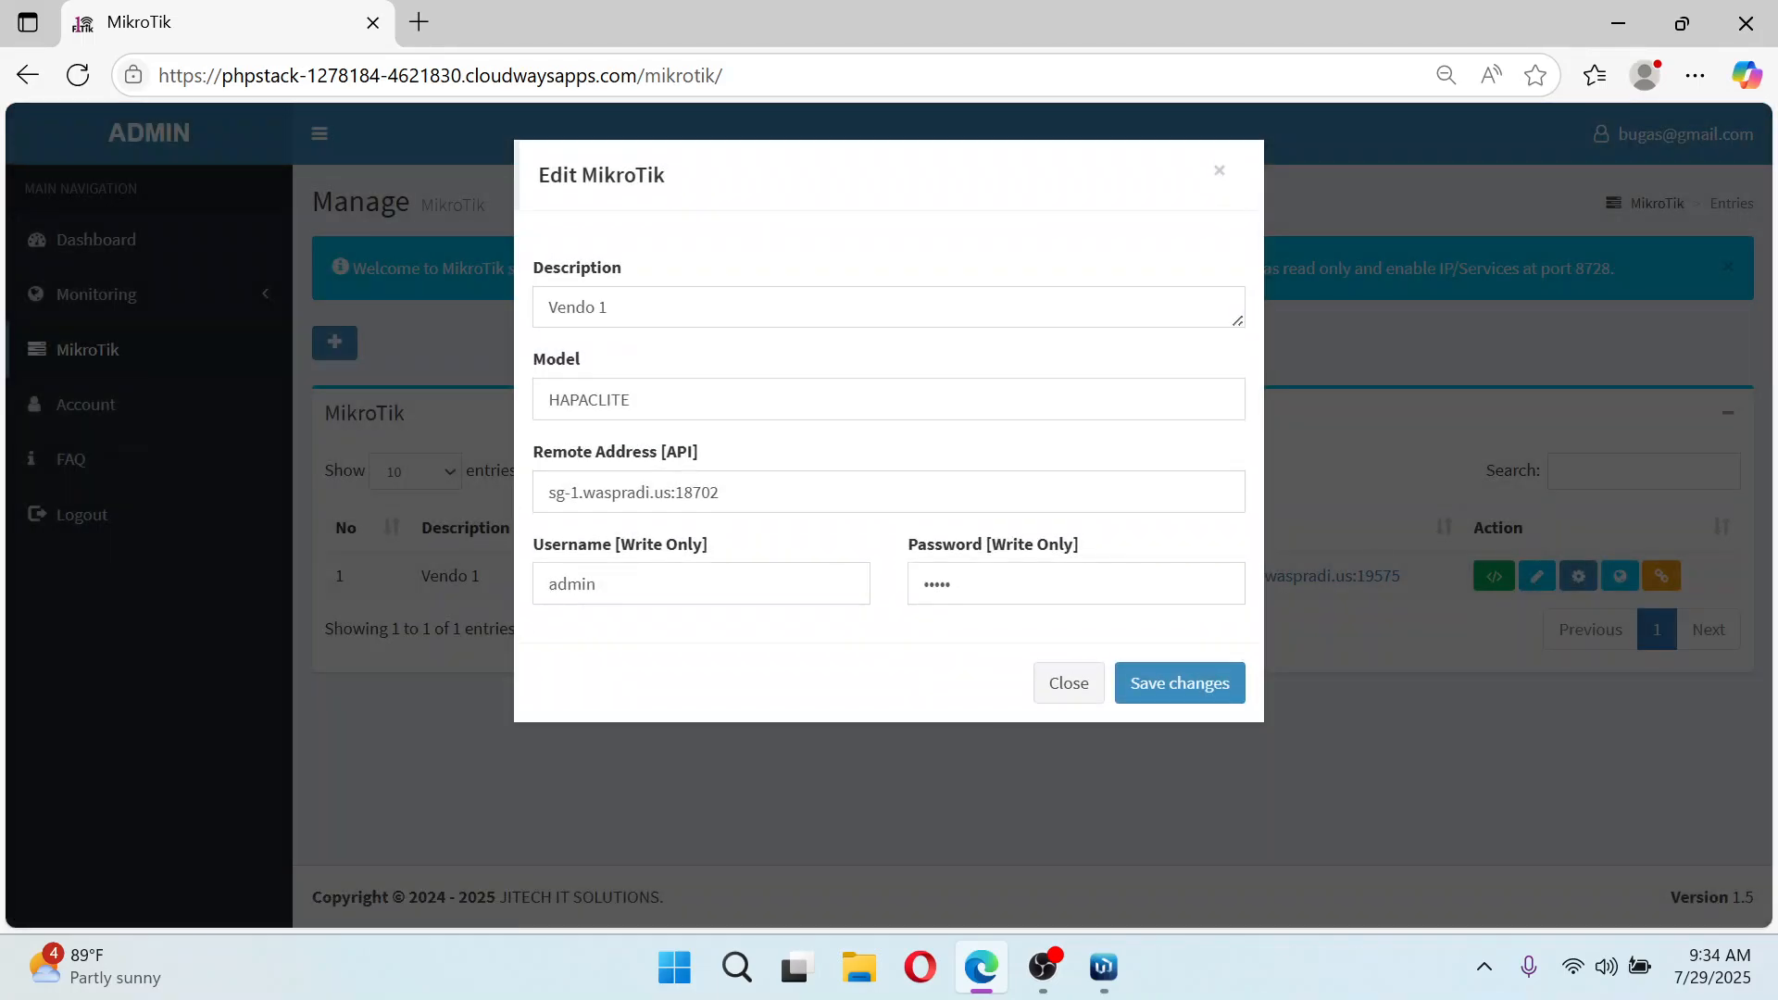
left_click_drag(719, 492, 556, 492)
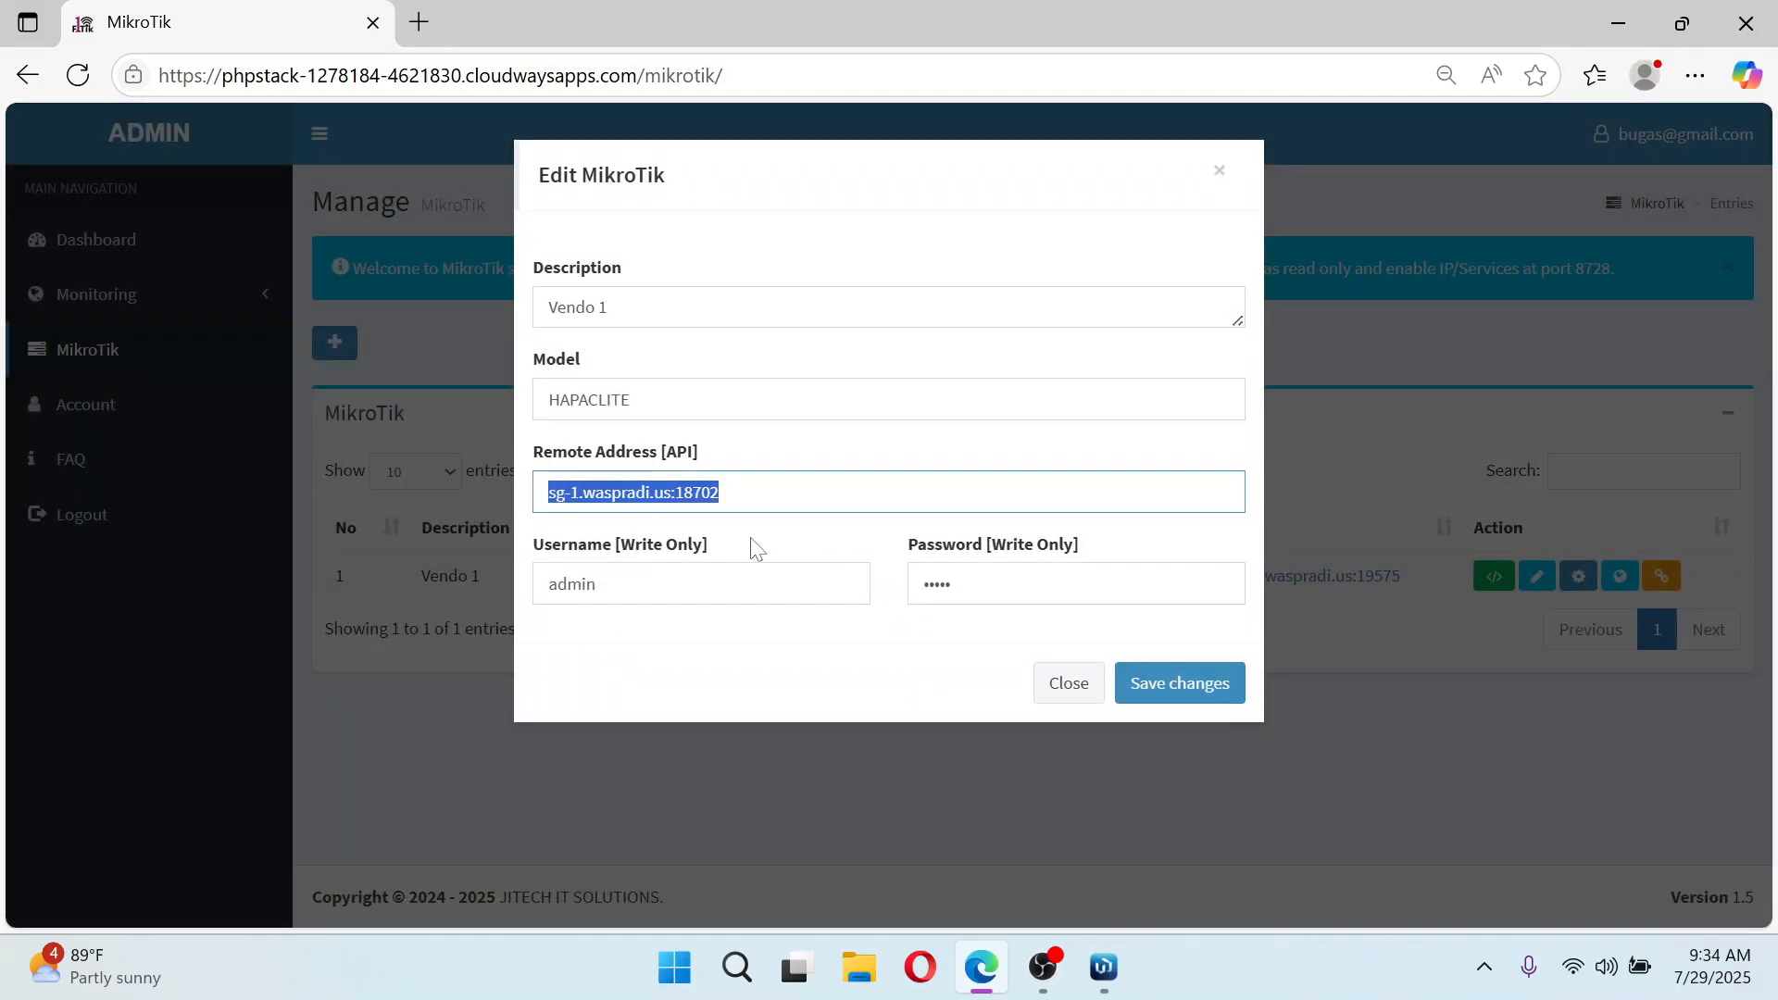
left_click_drag(598, 585, 529, 592)
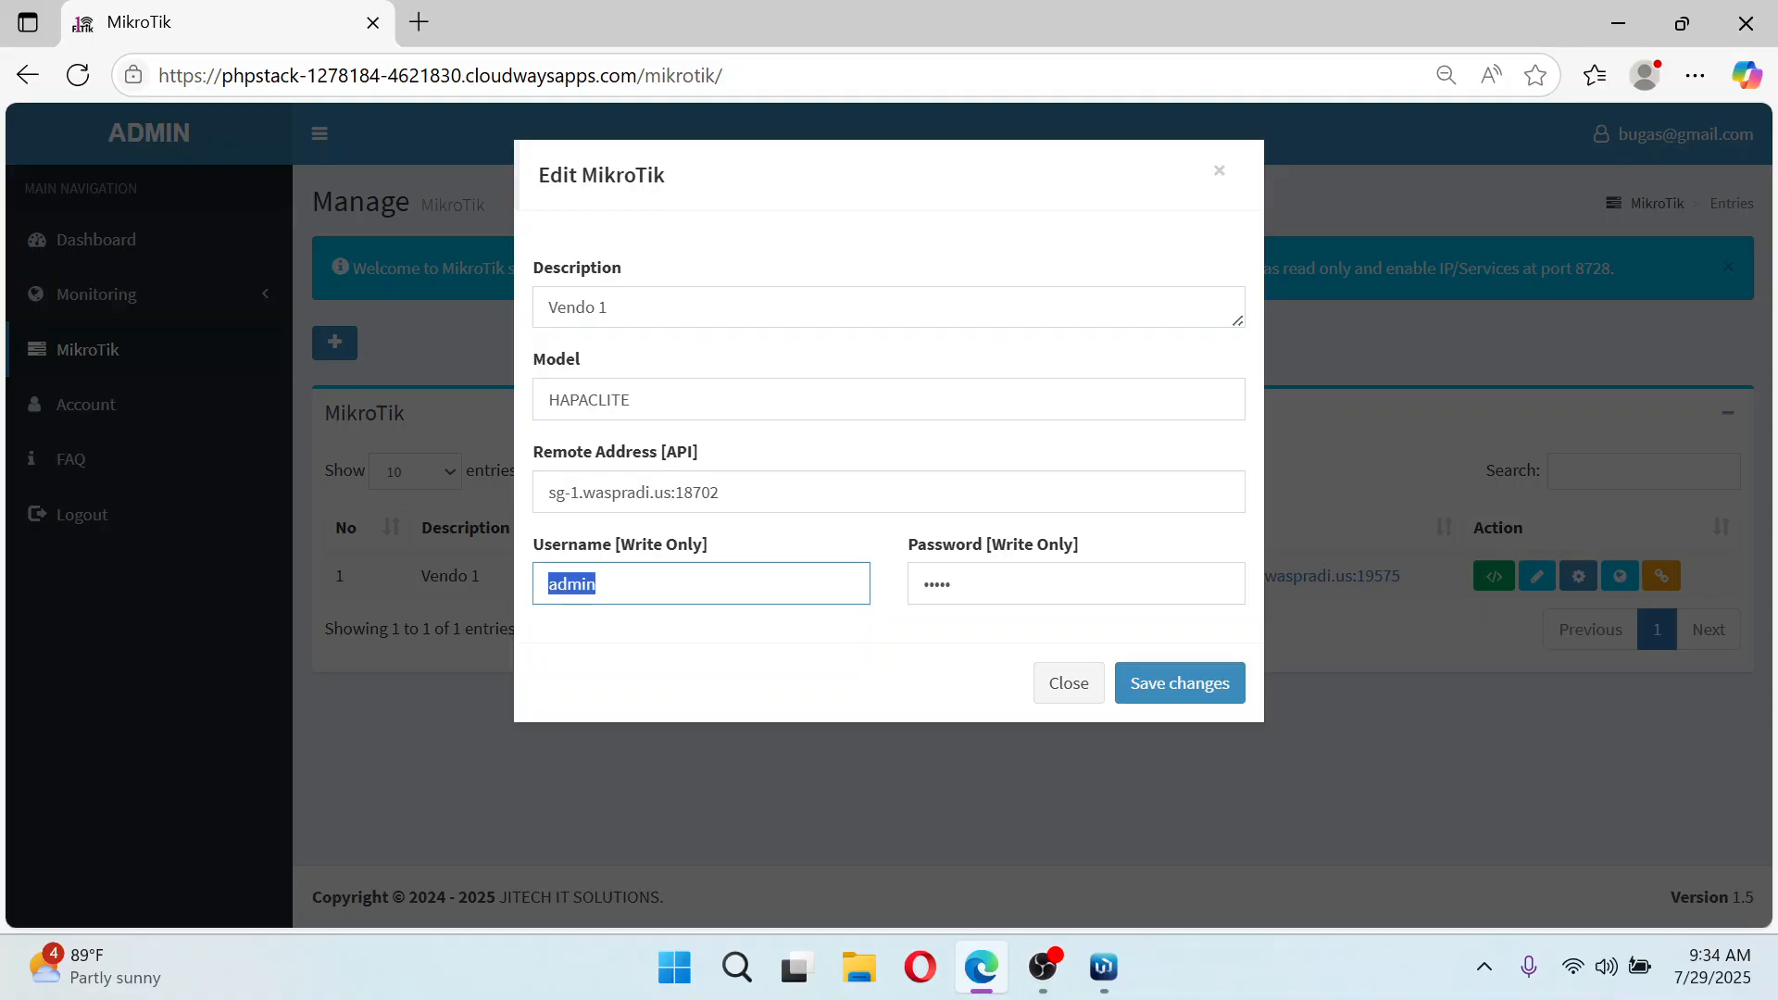
left_click(596, 584)
left_click_drag(596, 584, 529, 592)
key("Tab")
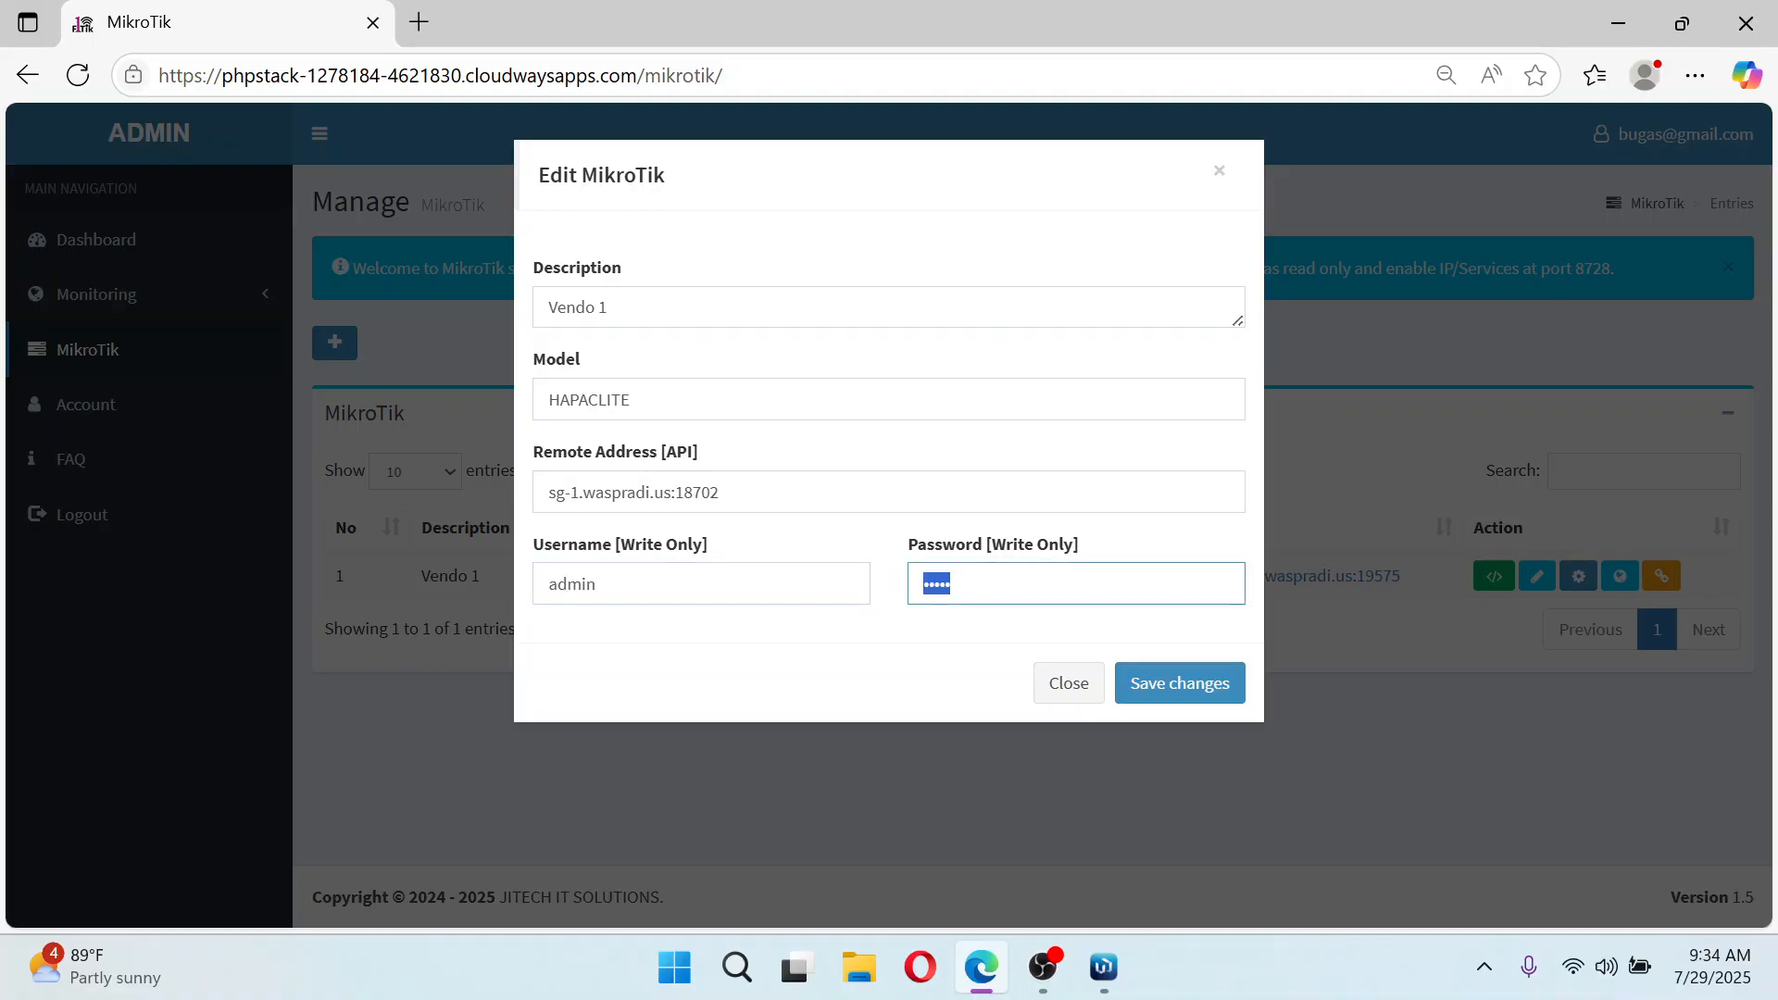
key("shift+Tab")
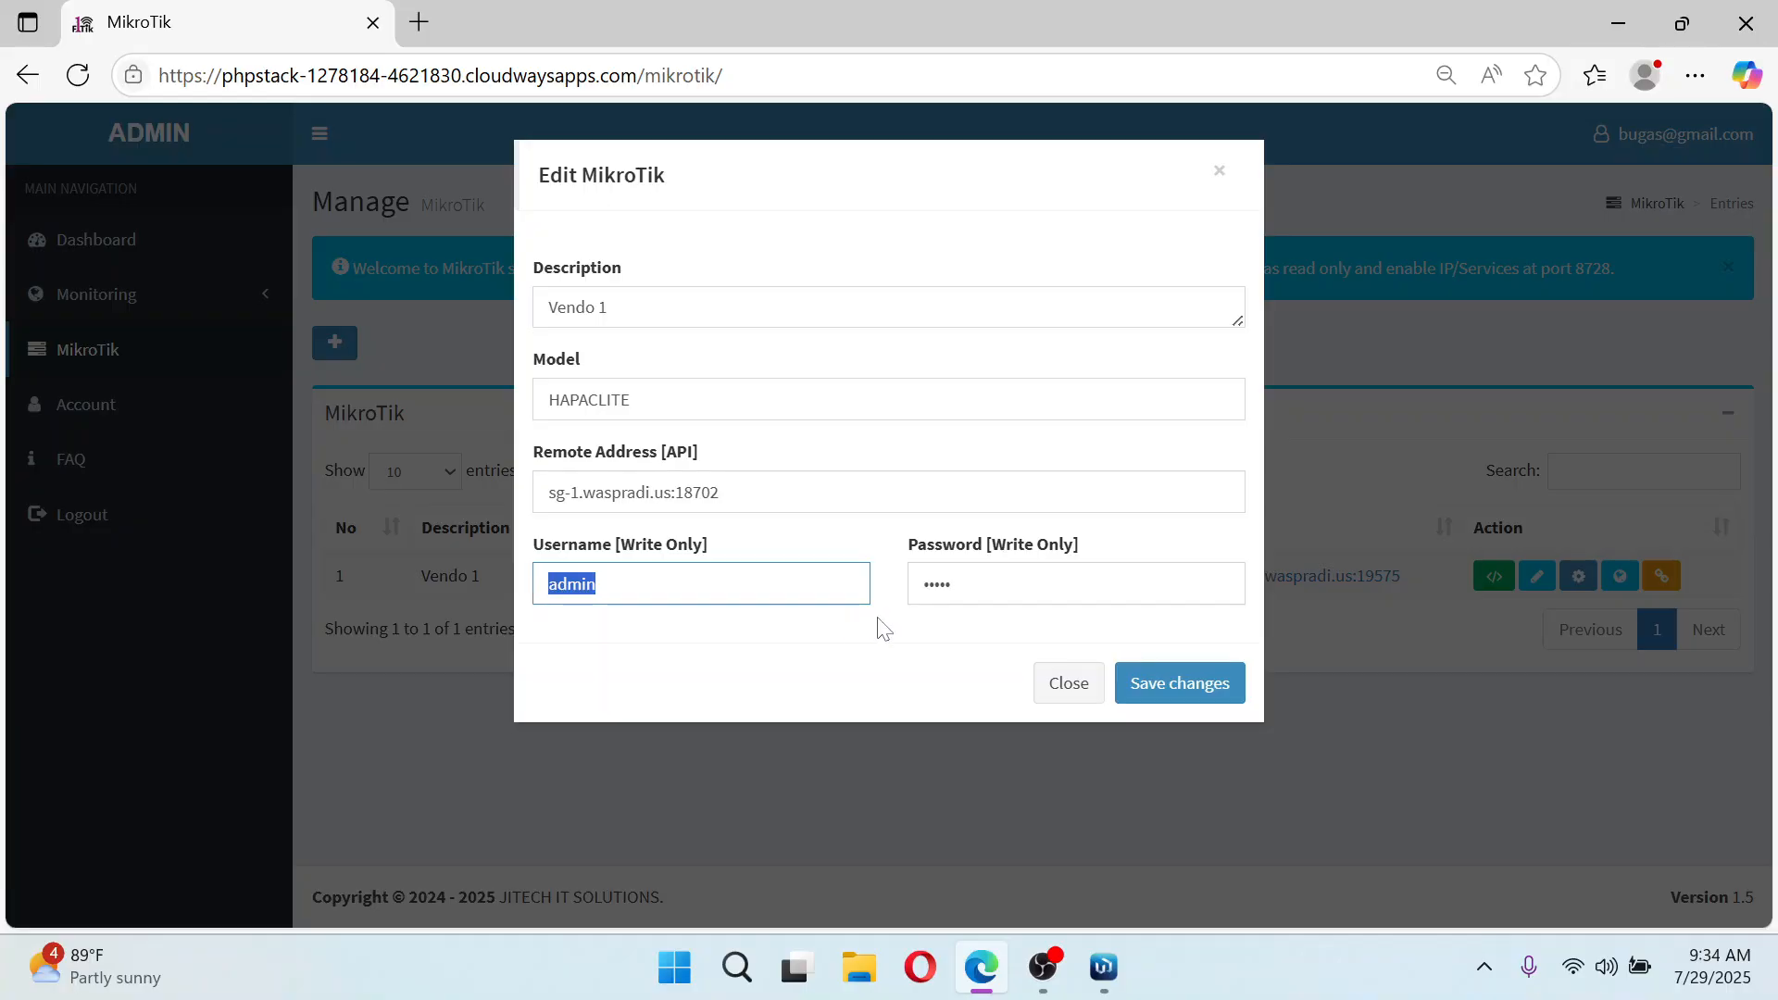
left_click(1070, 685)
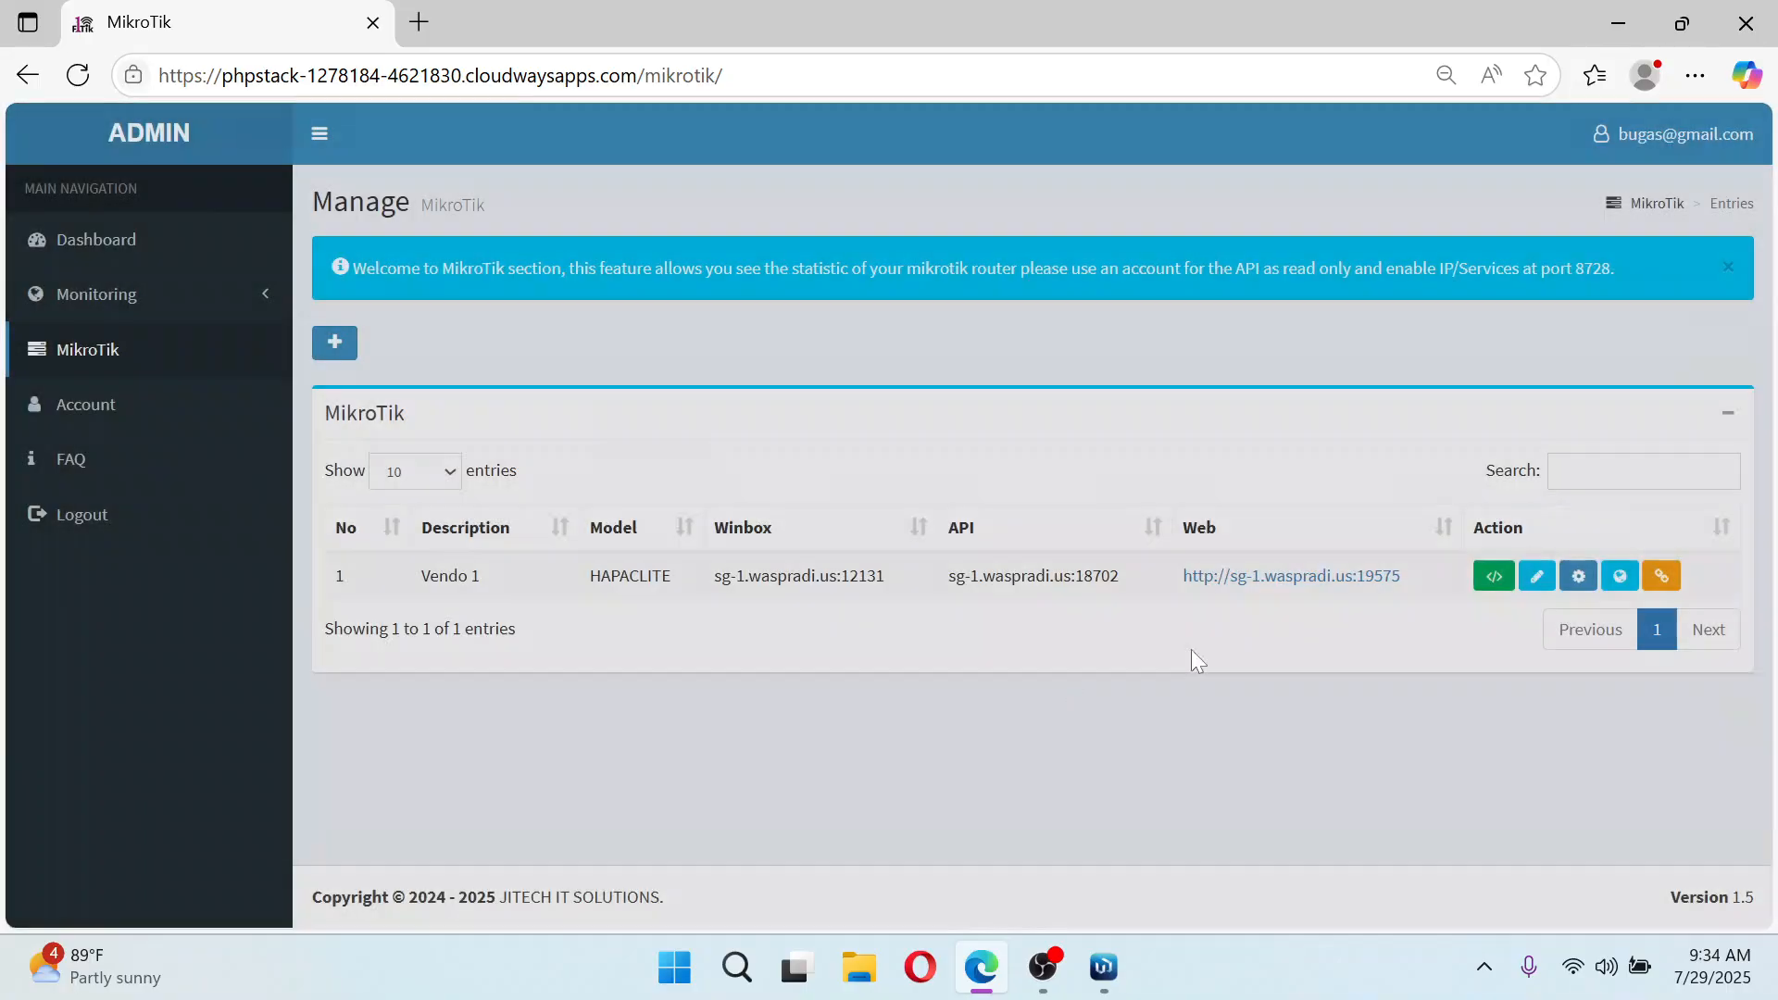
left_click(1581, 578)
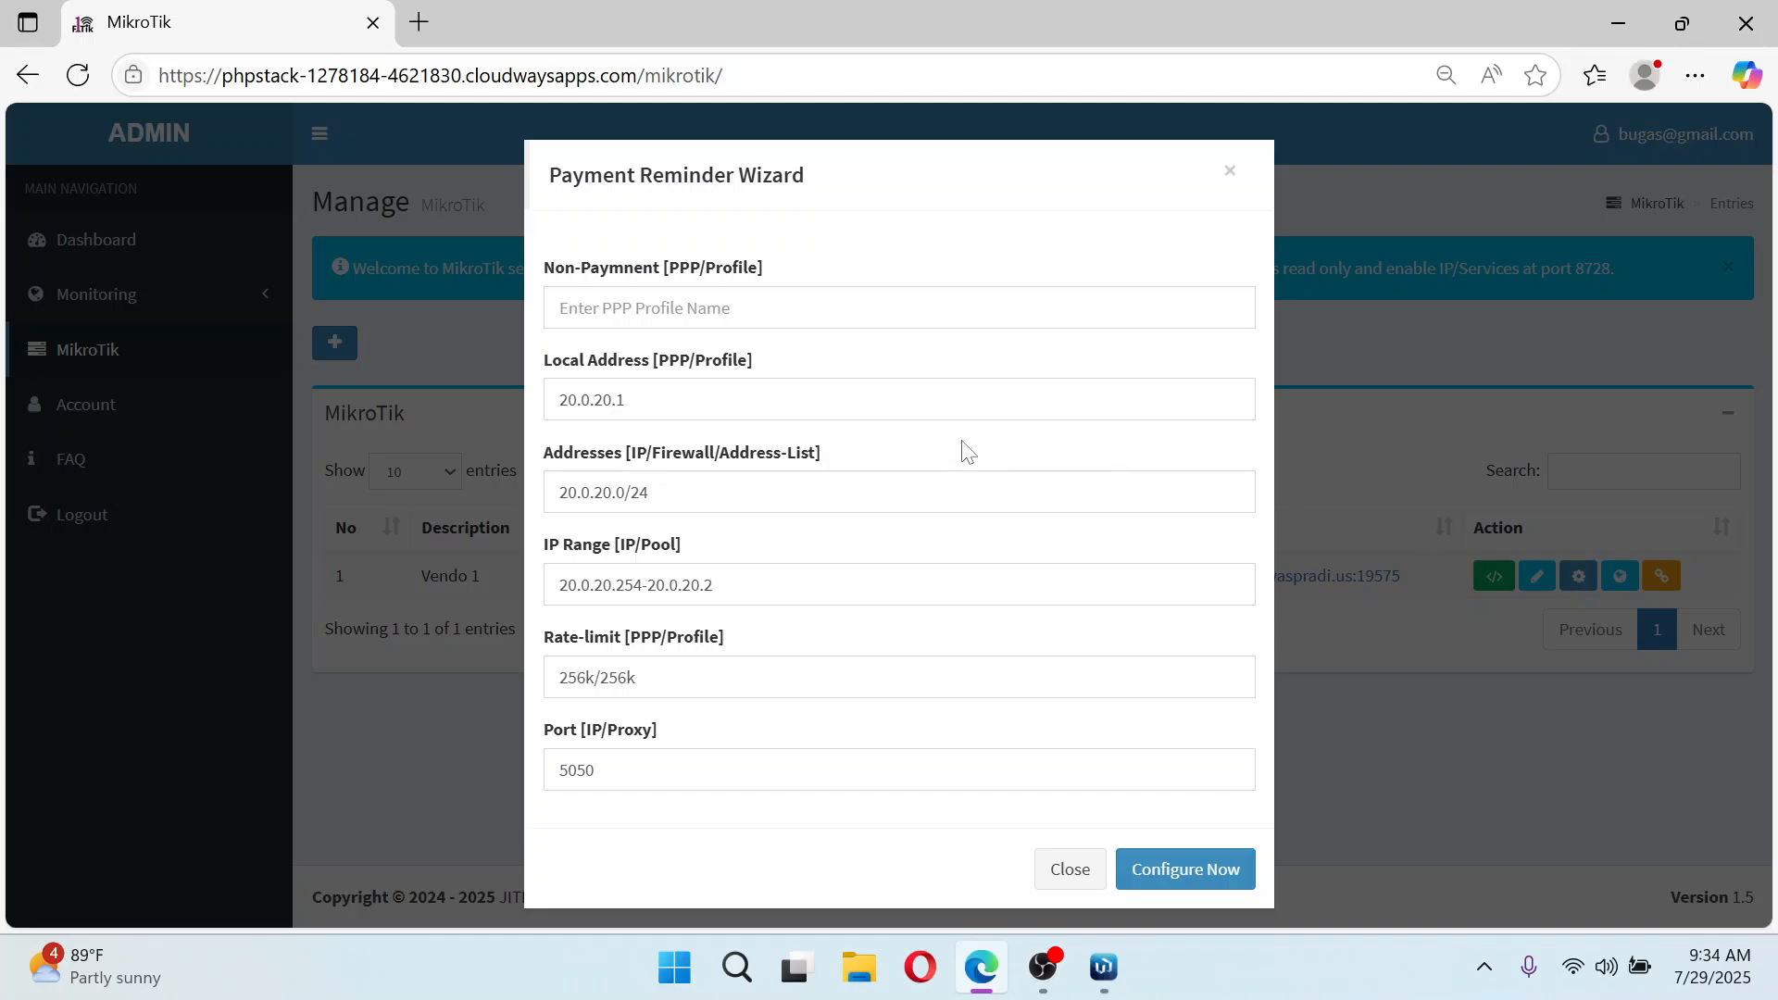
left_click(608, 307)
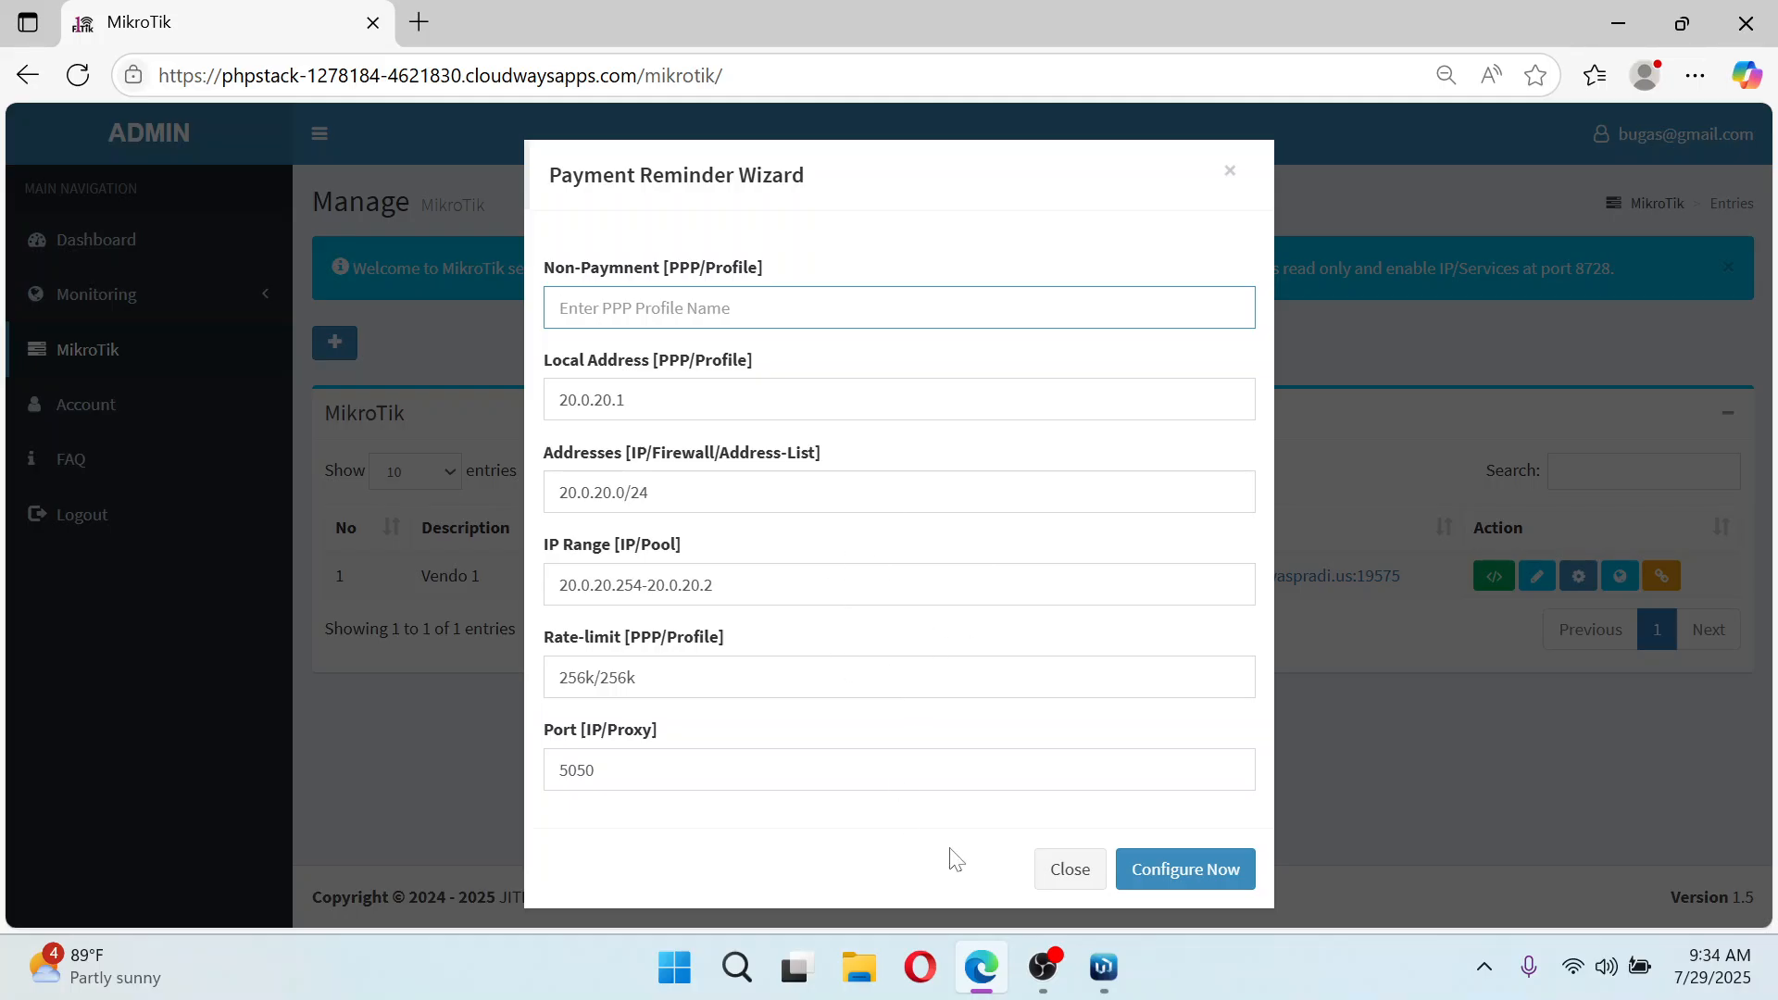
left_click(1075, 874)
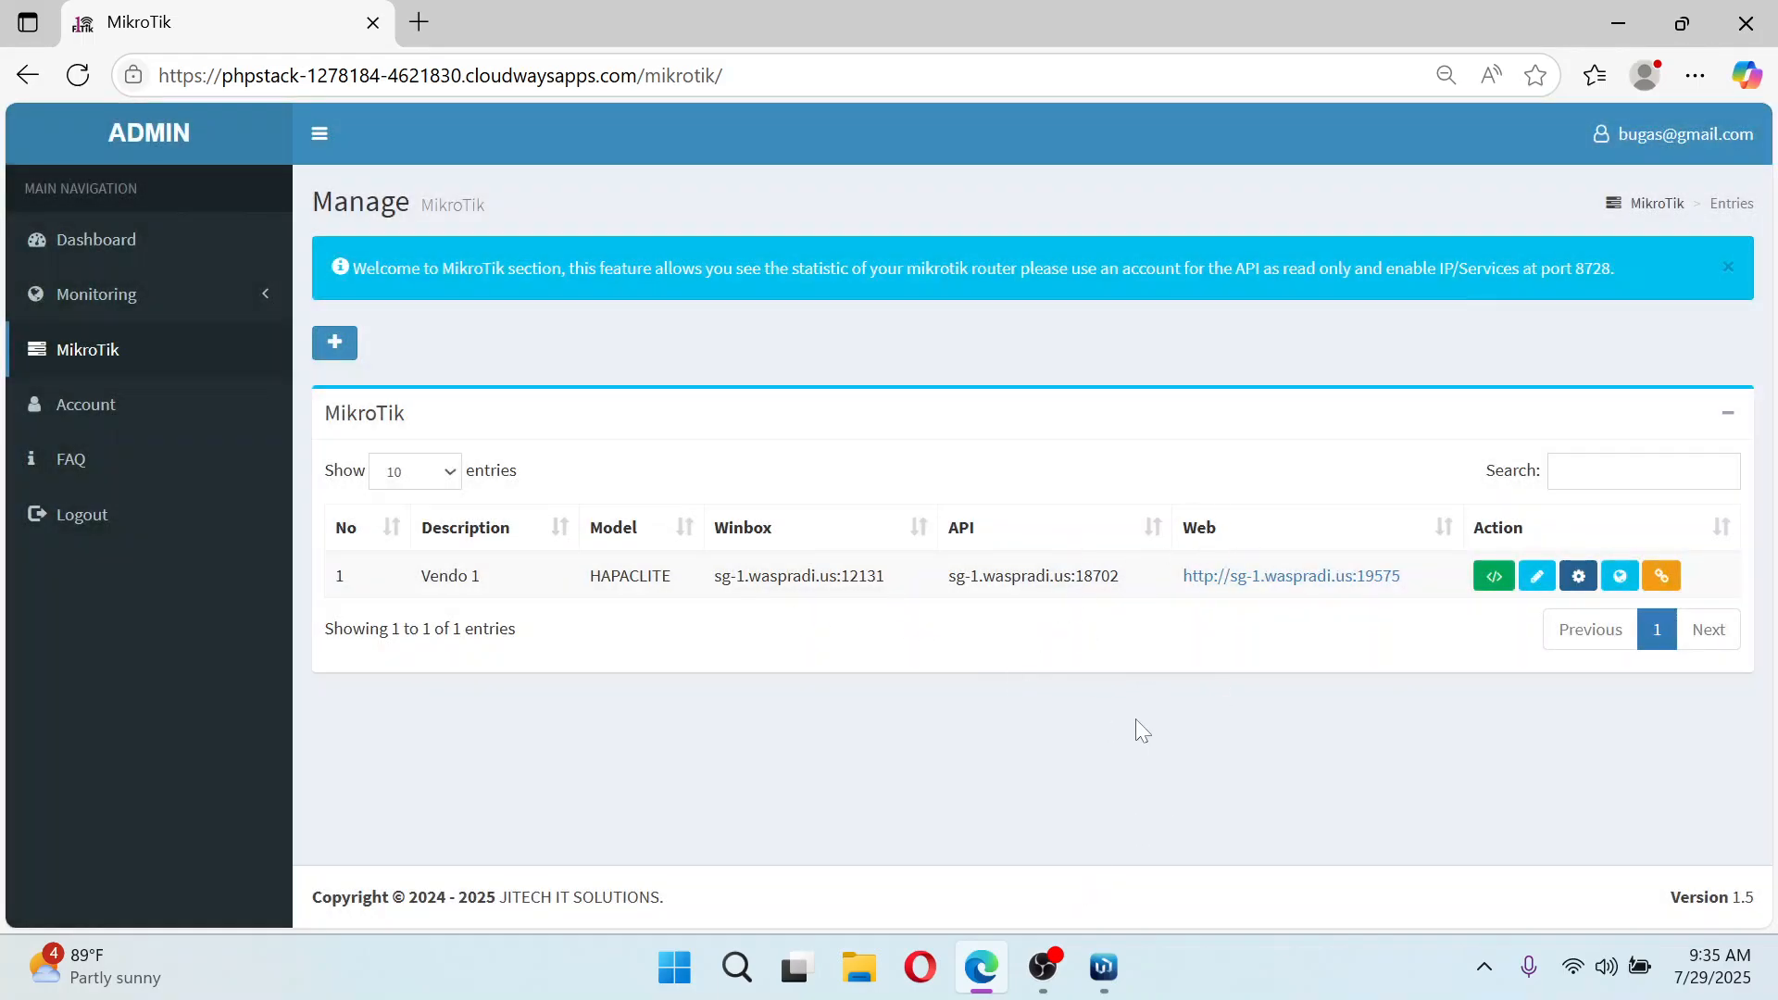
Reopen Vendo 1's Remote Access VPN script, scroll to its end, close it, and return to WinBox
left_click(1494, 576)
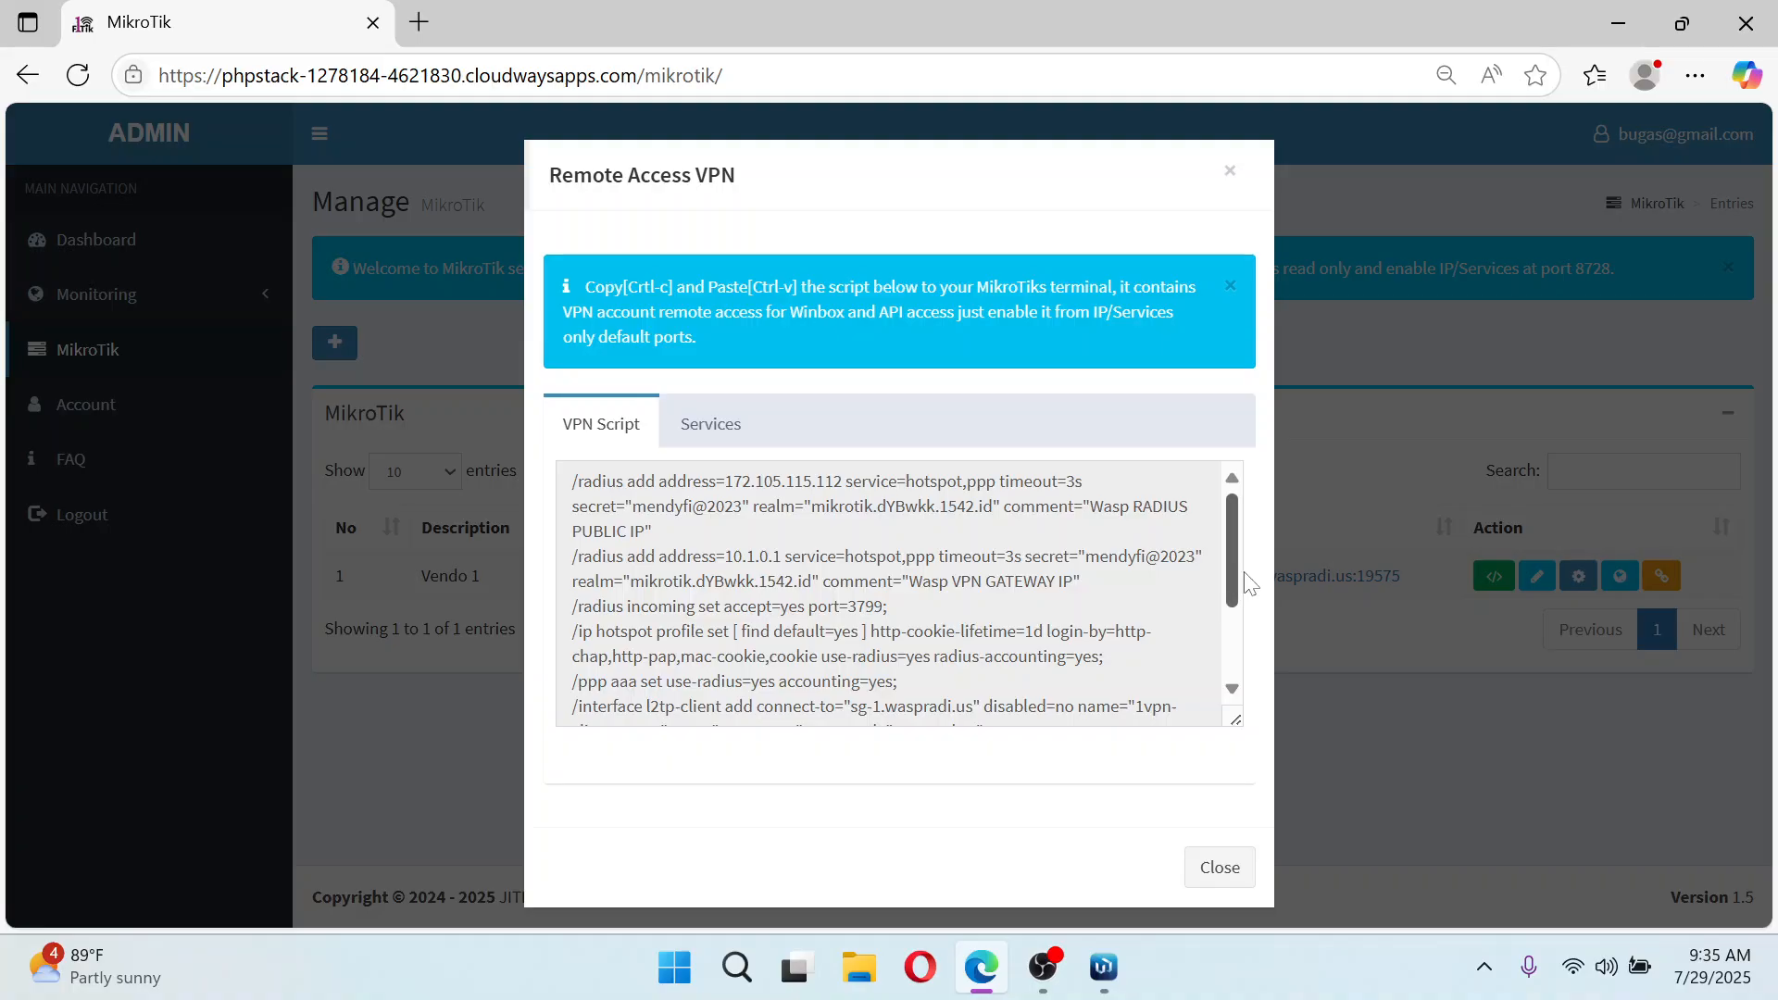
scroll(1230, 620, "down", 2)
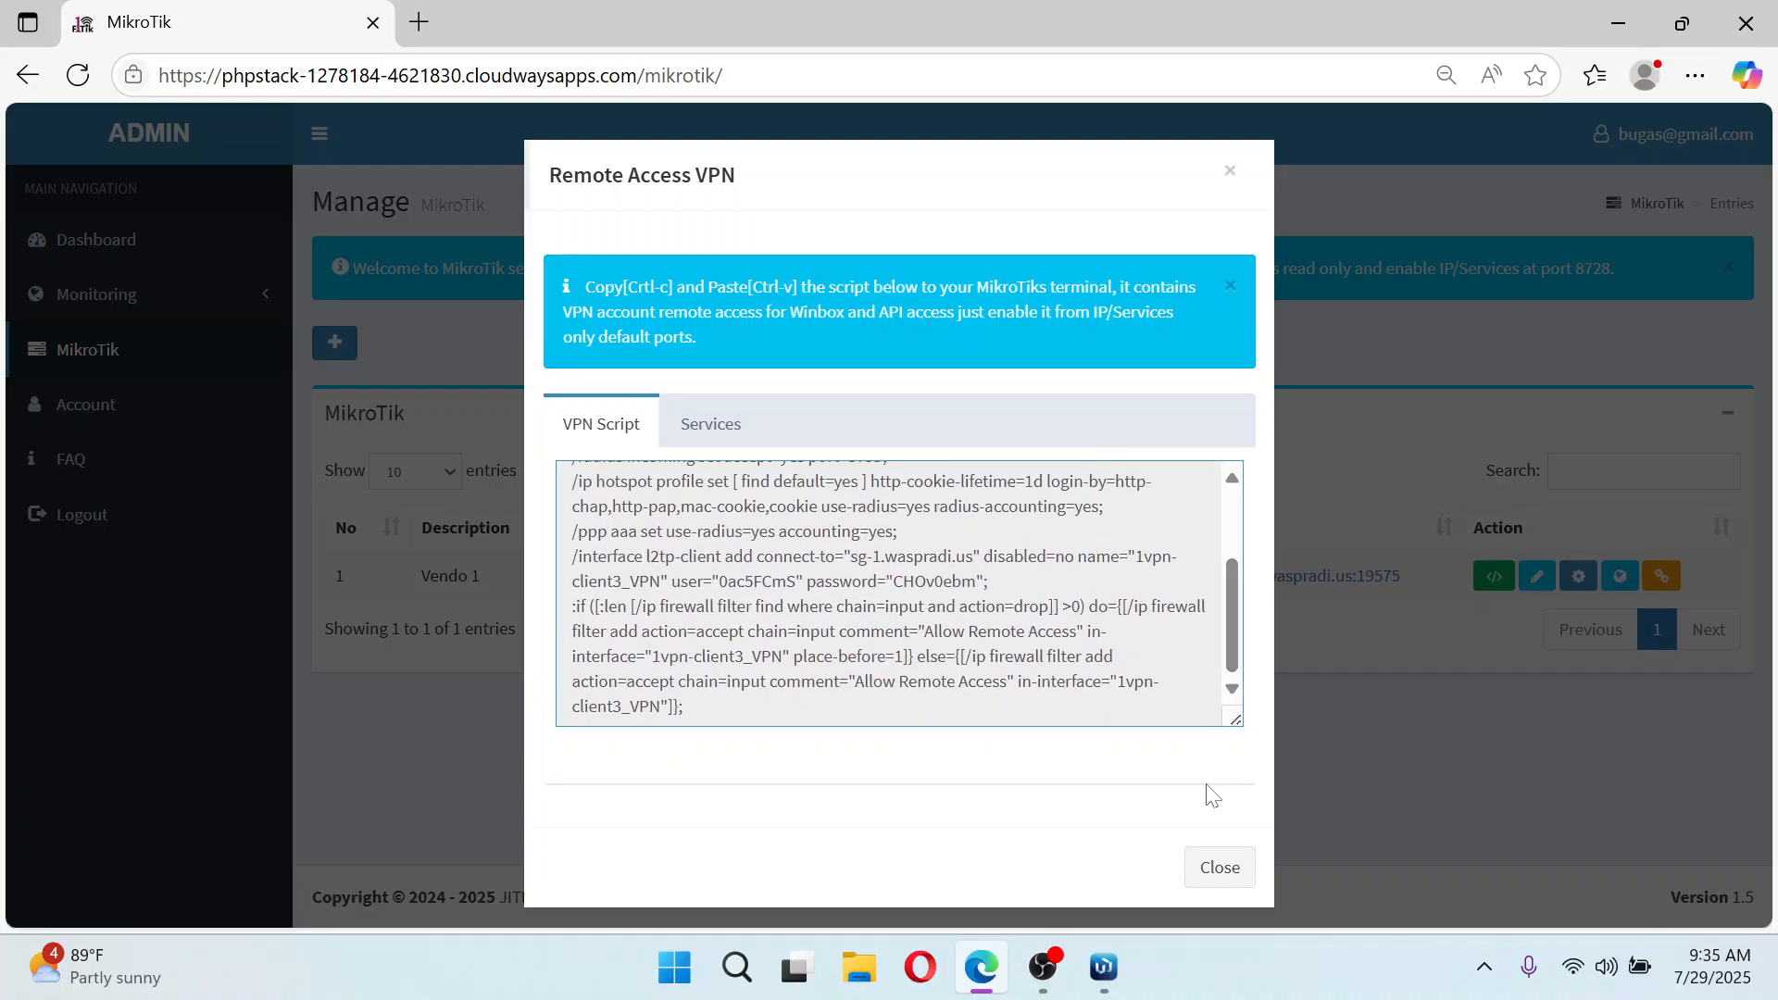
left_click(1204, 867)
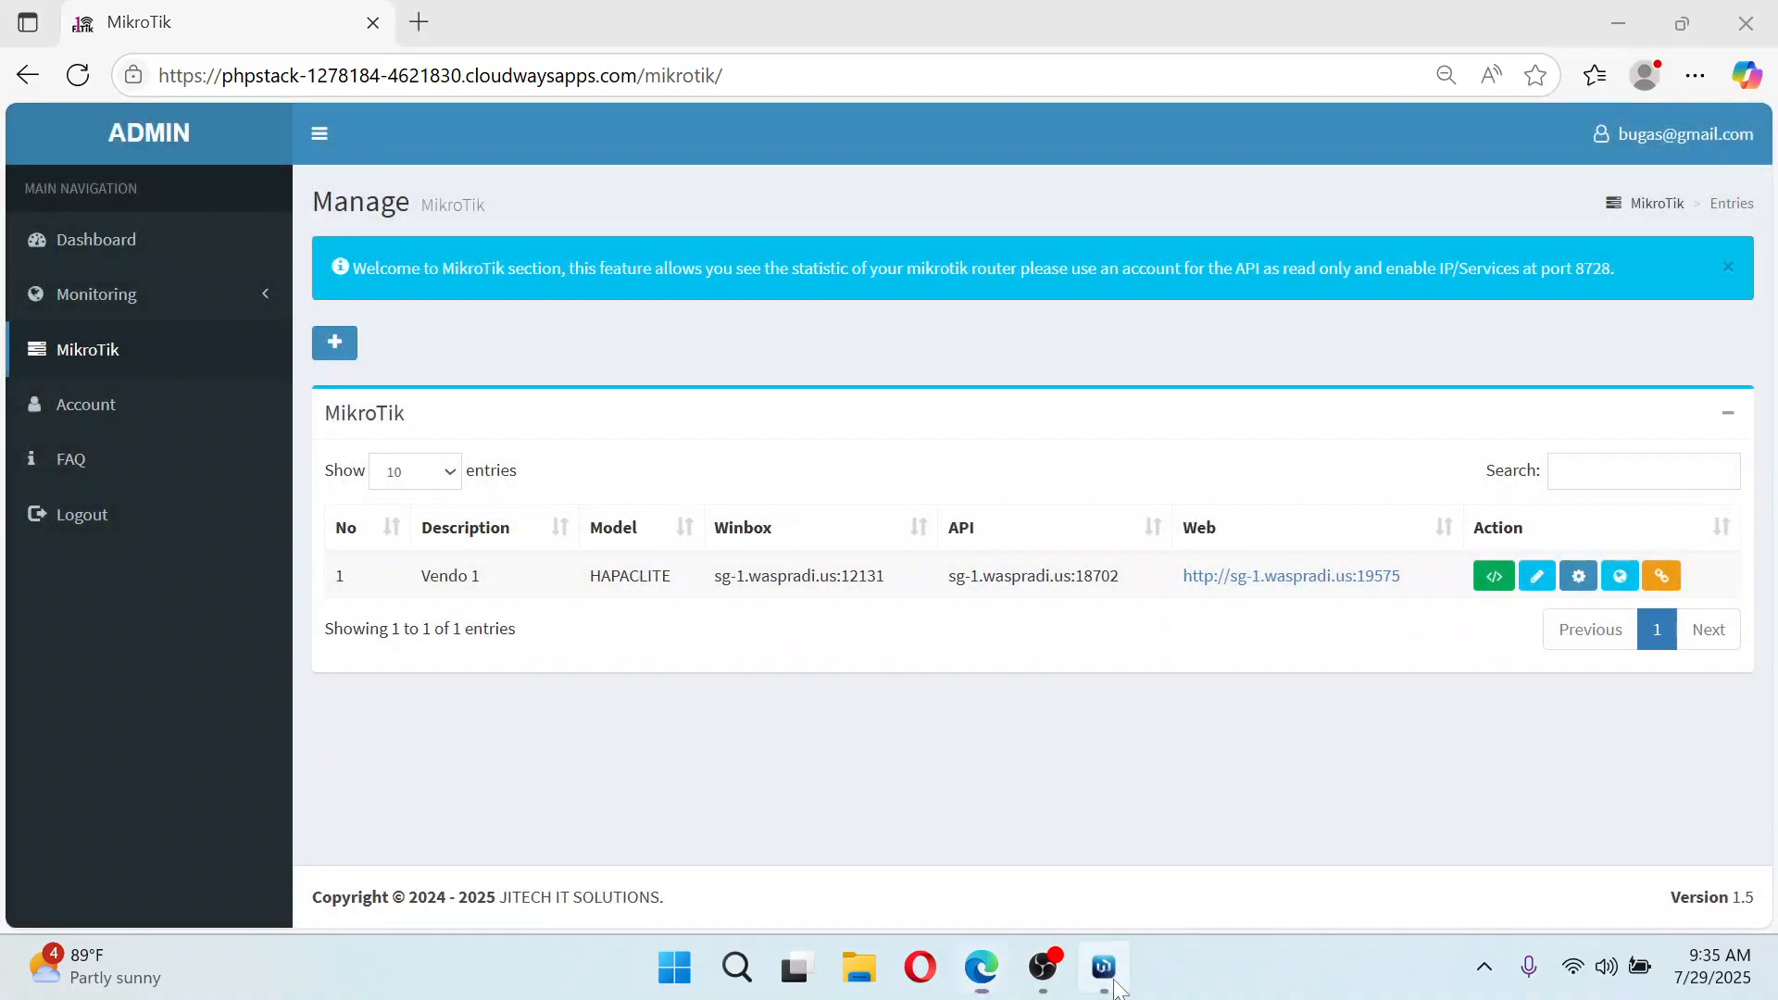
left_click(1112, 983)
Close WinBox's terminal and open Tulay_VPN from Interfaces to confirm the L2TP client is connected
left_click(110, 654)
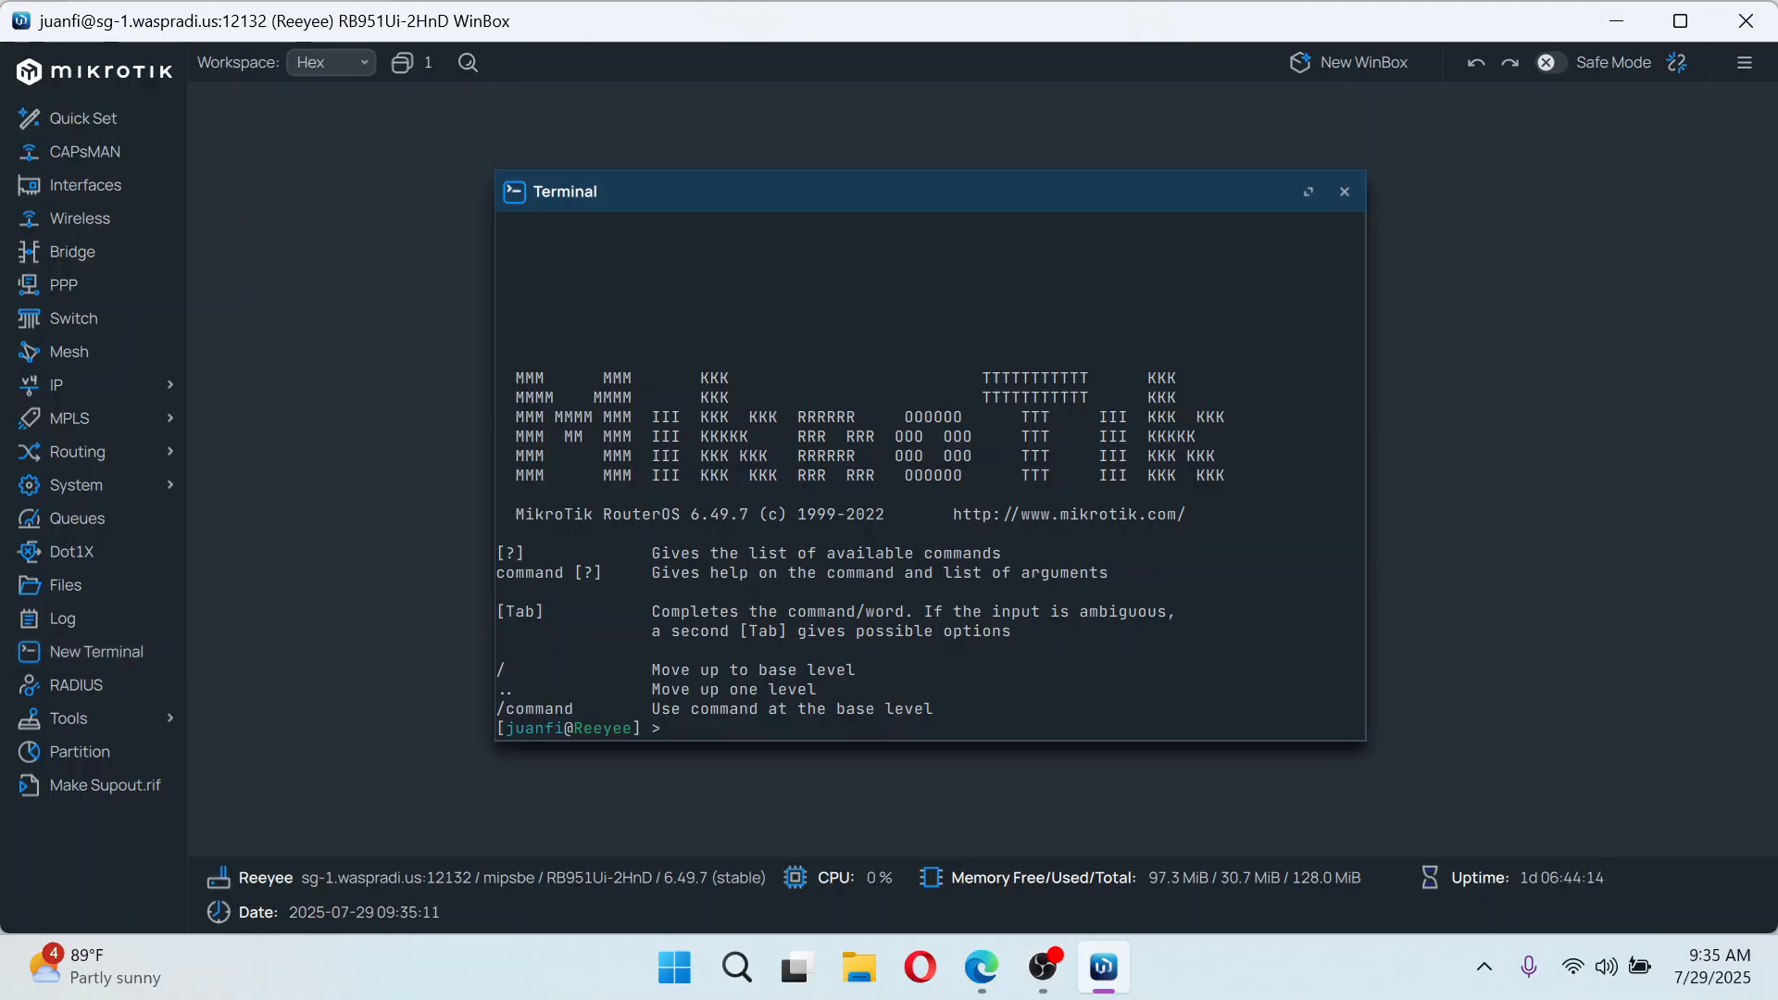
left_click(1343, 192)
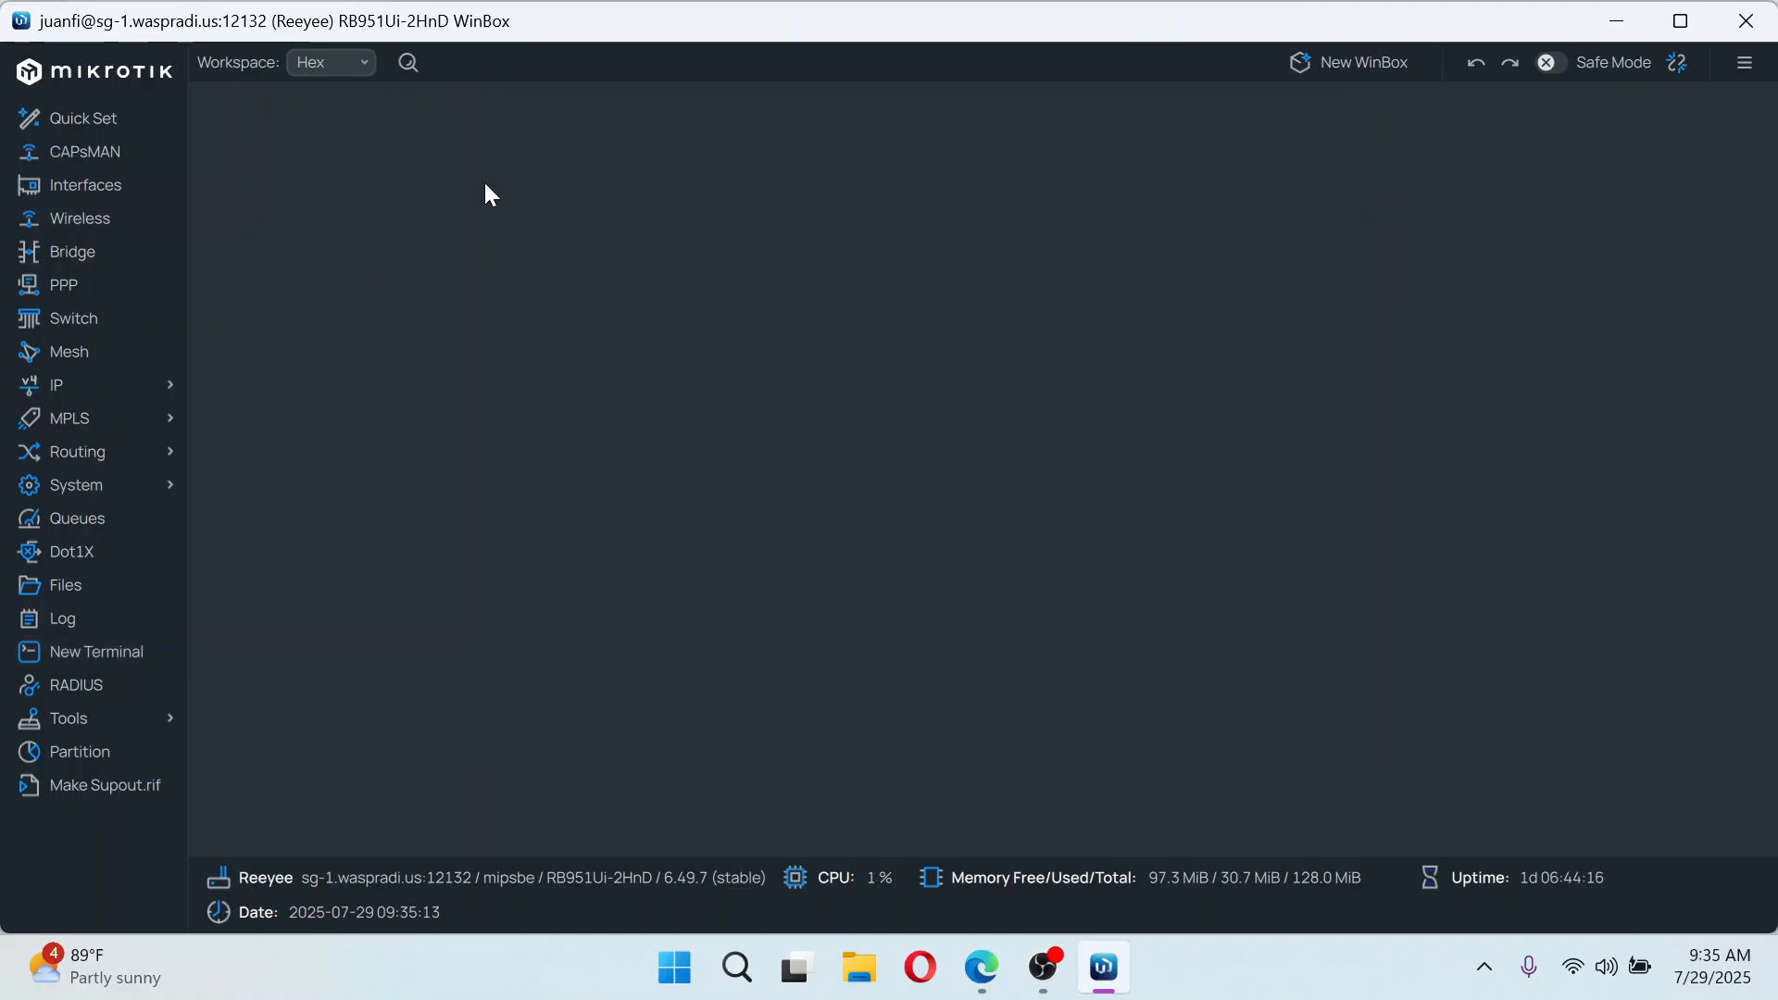
left_click(92, 186)
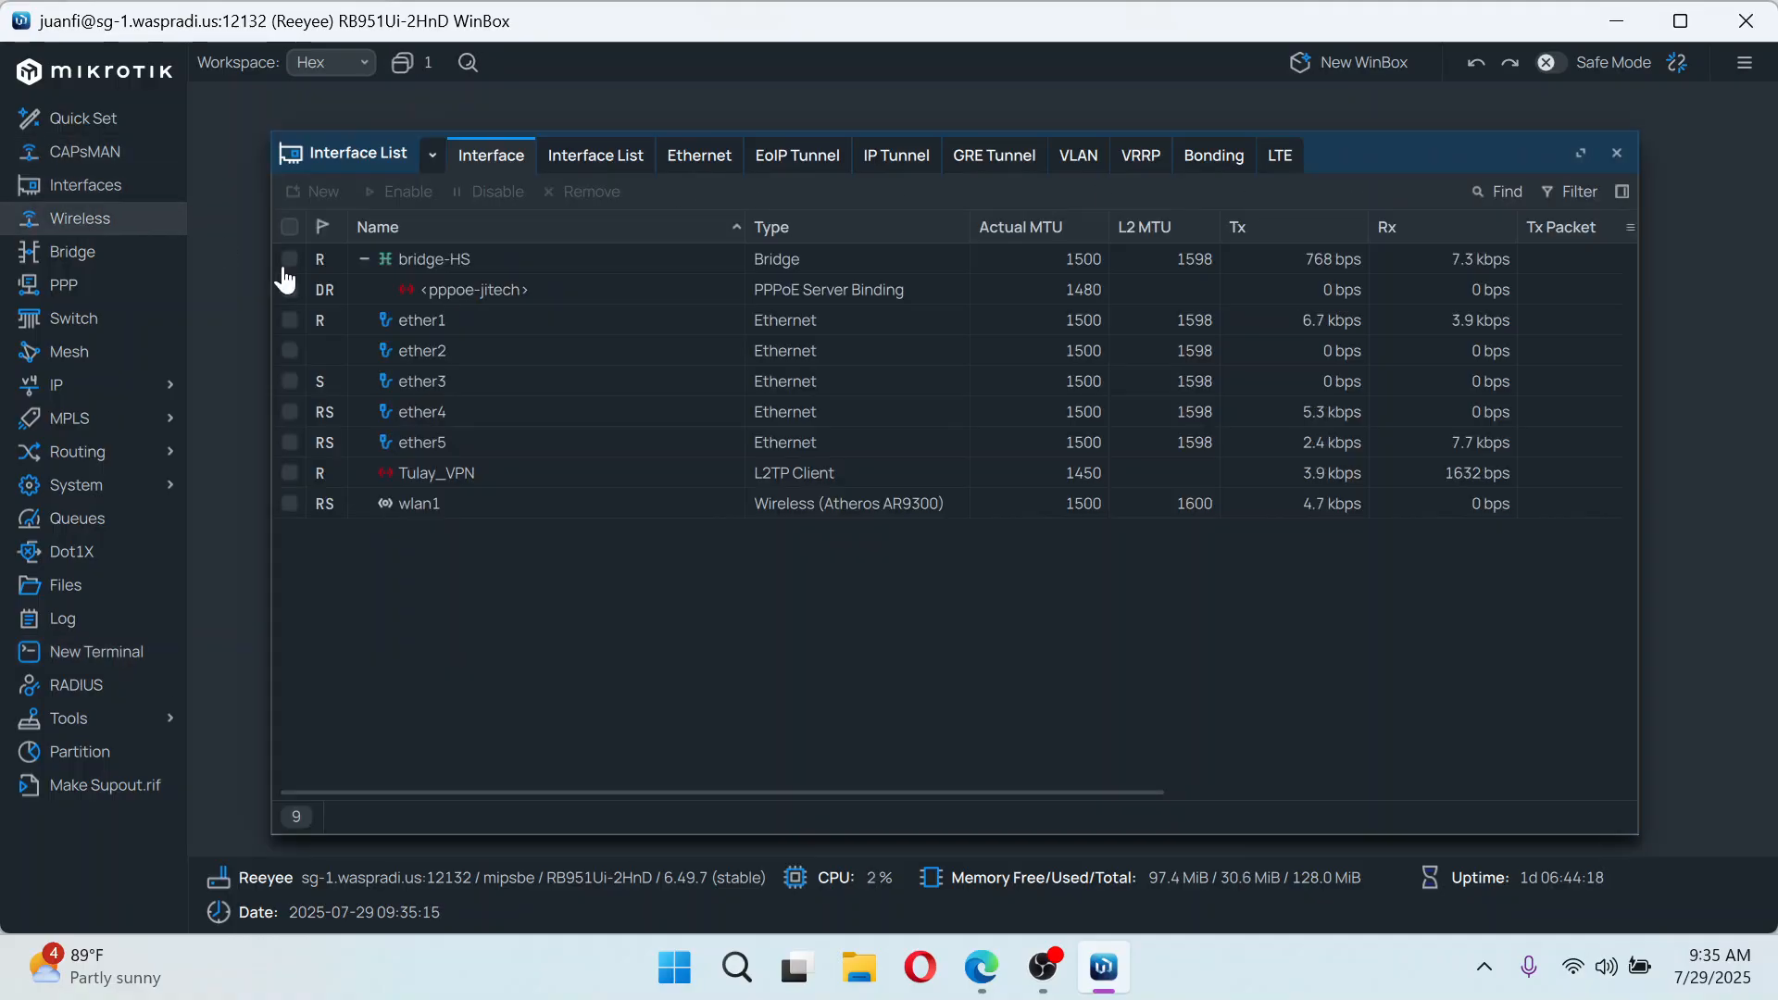
double_click(445, 475)
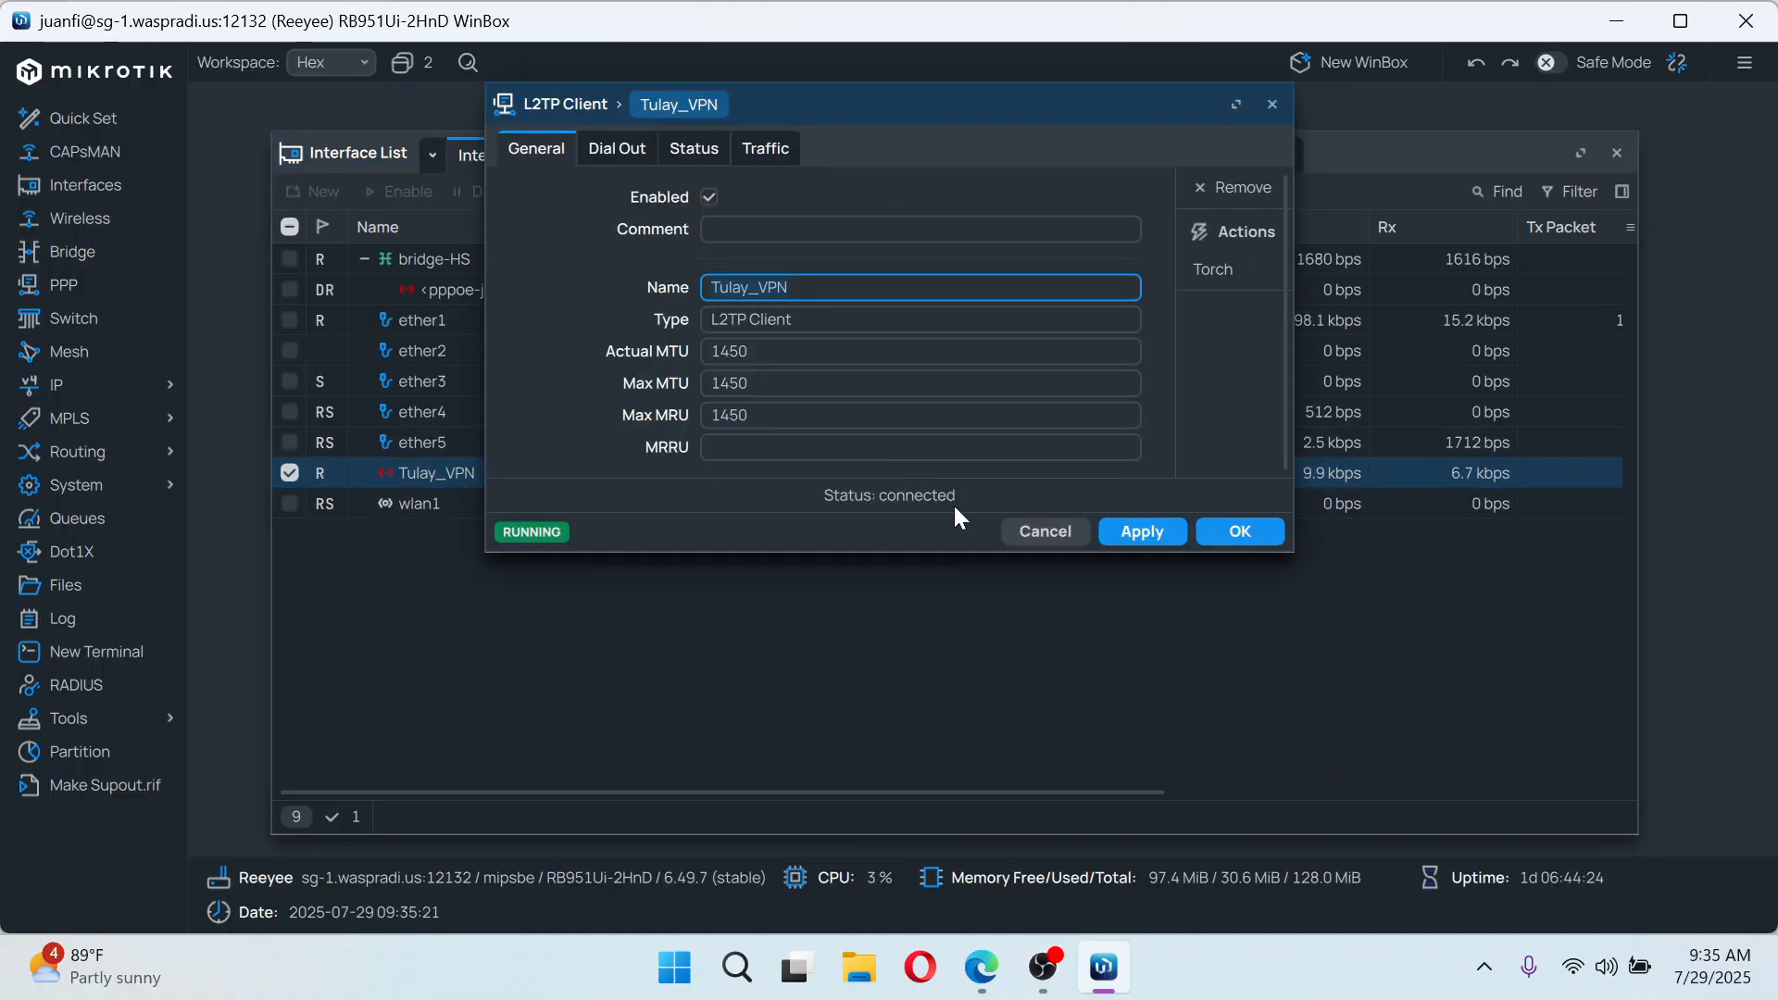
left_click(1272, 103)
Compare Vendo 1's Winbox address with the WinBox connection, then minimise both WinBox and the browser
left_click(1617, 21)
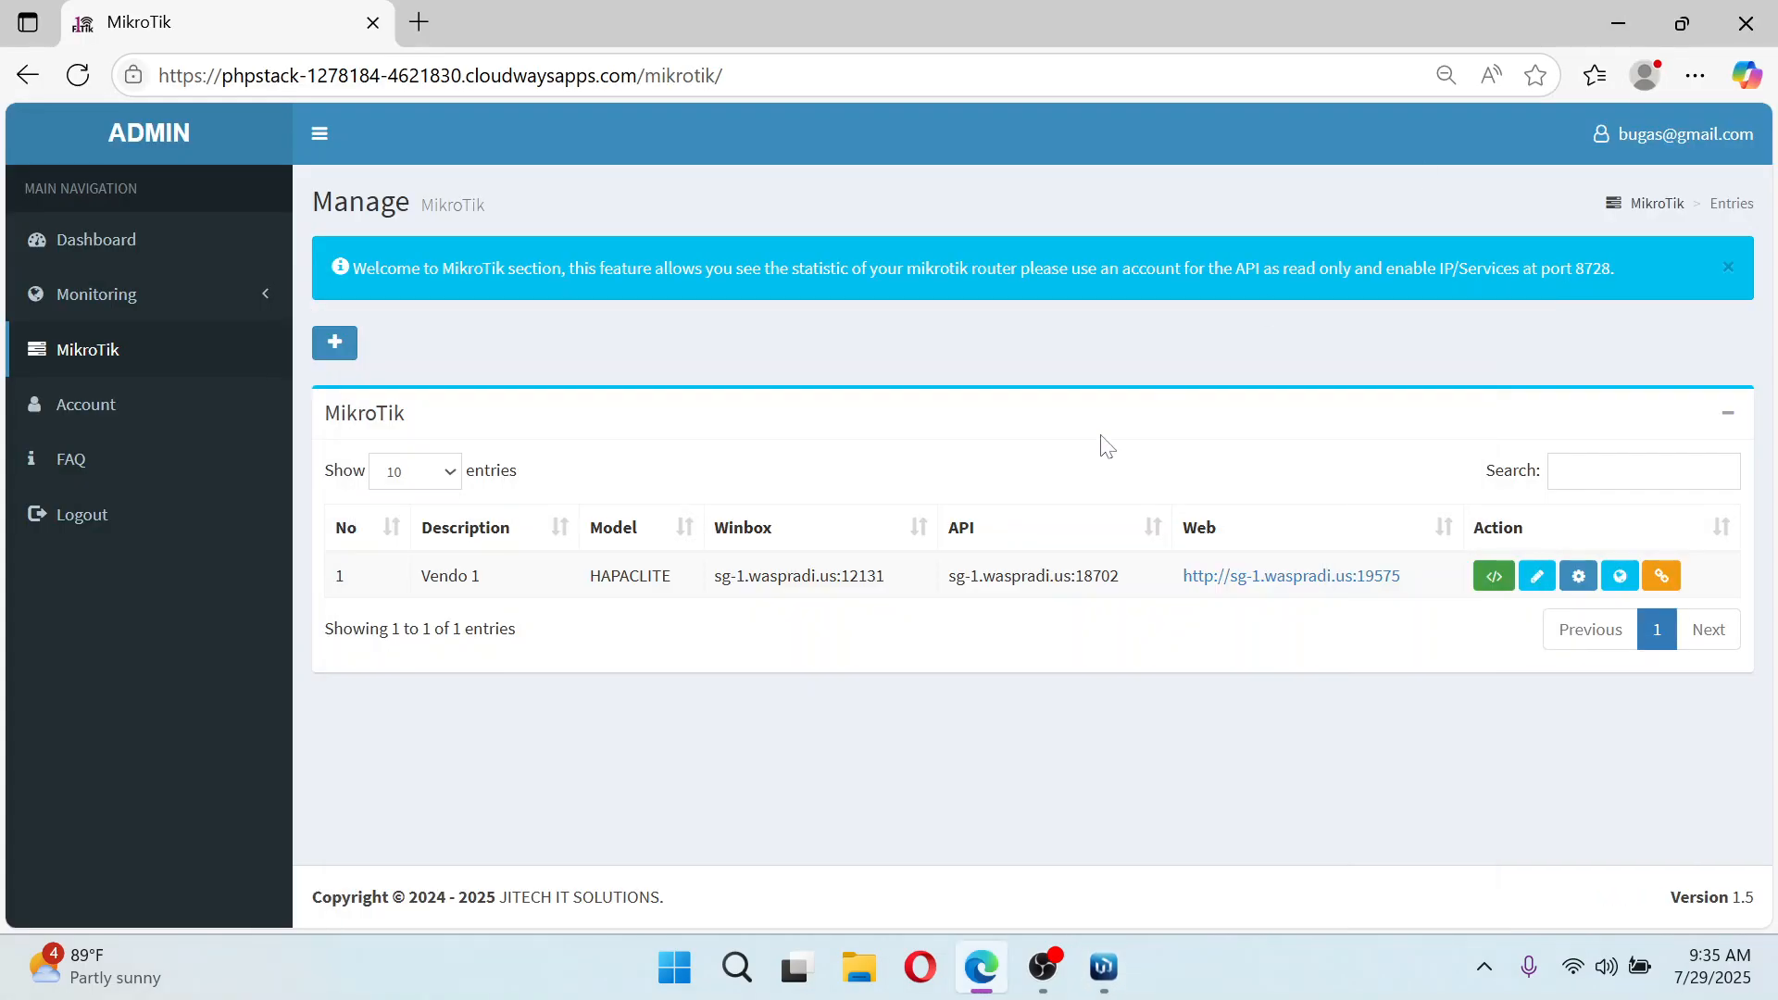
left_click_drag(887, 576, 706, 585)
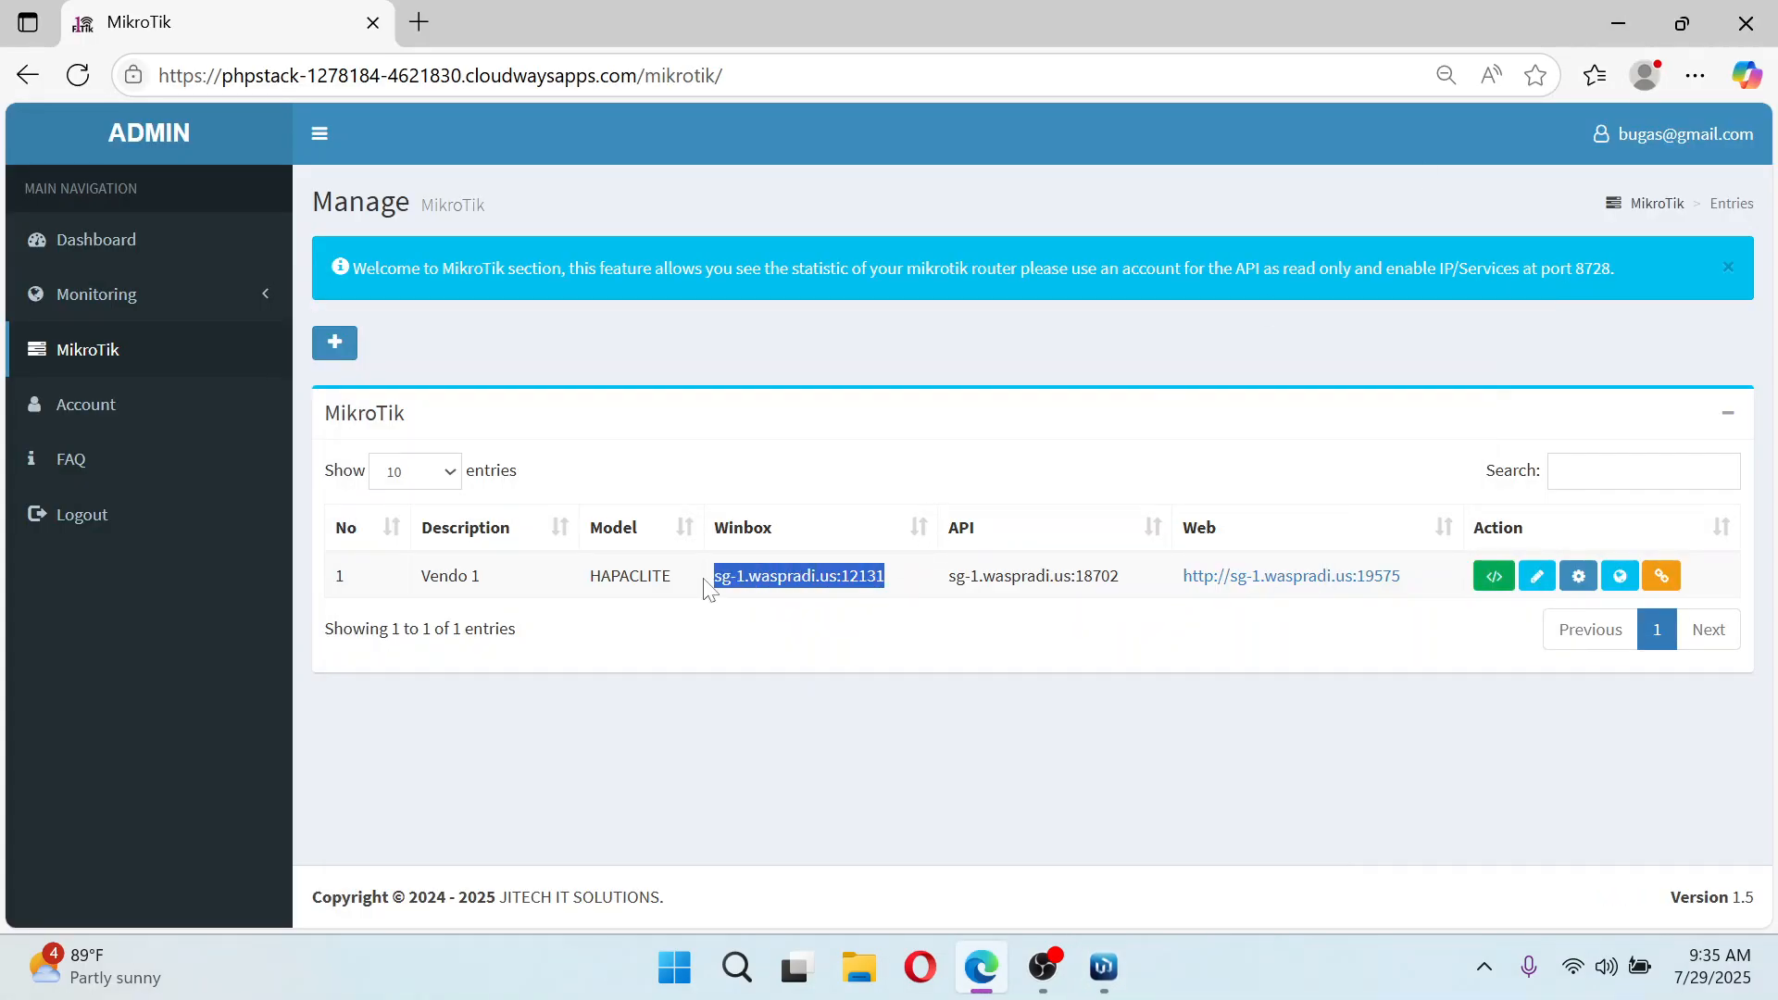
left_click(1107, 621)
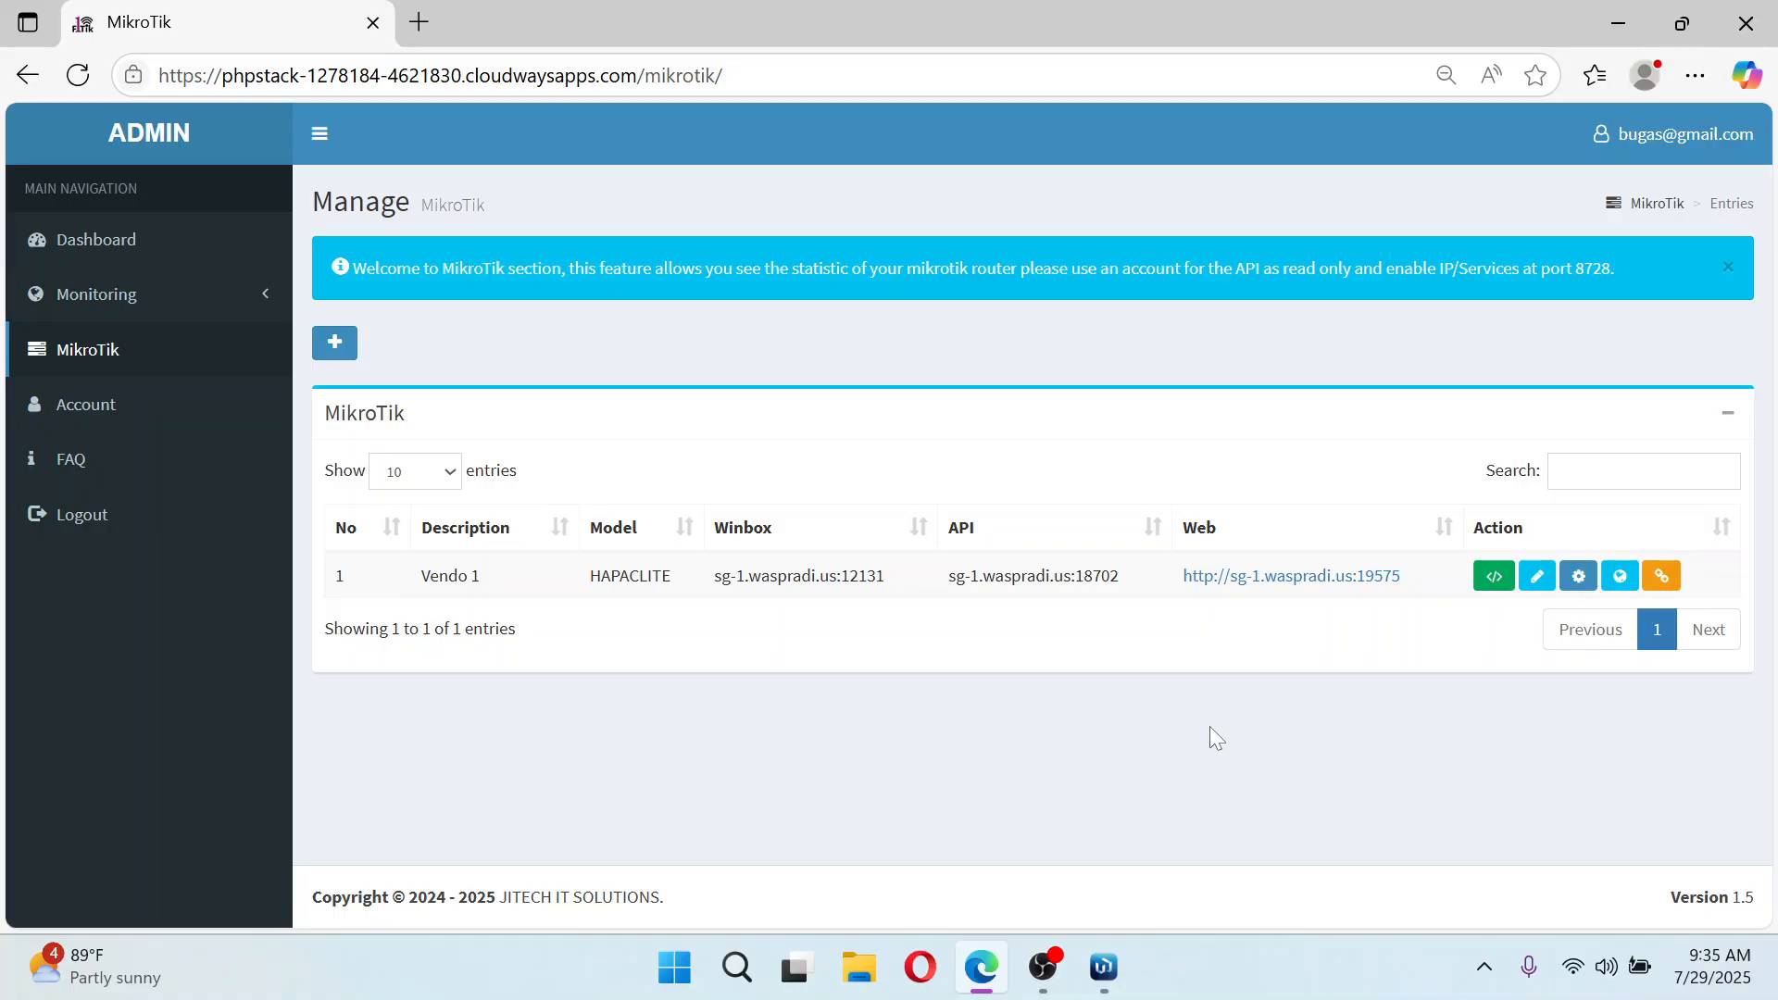
left_click(1114, 977)
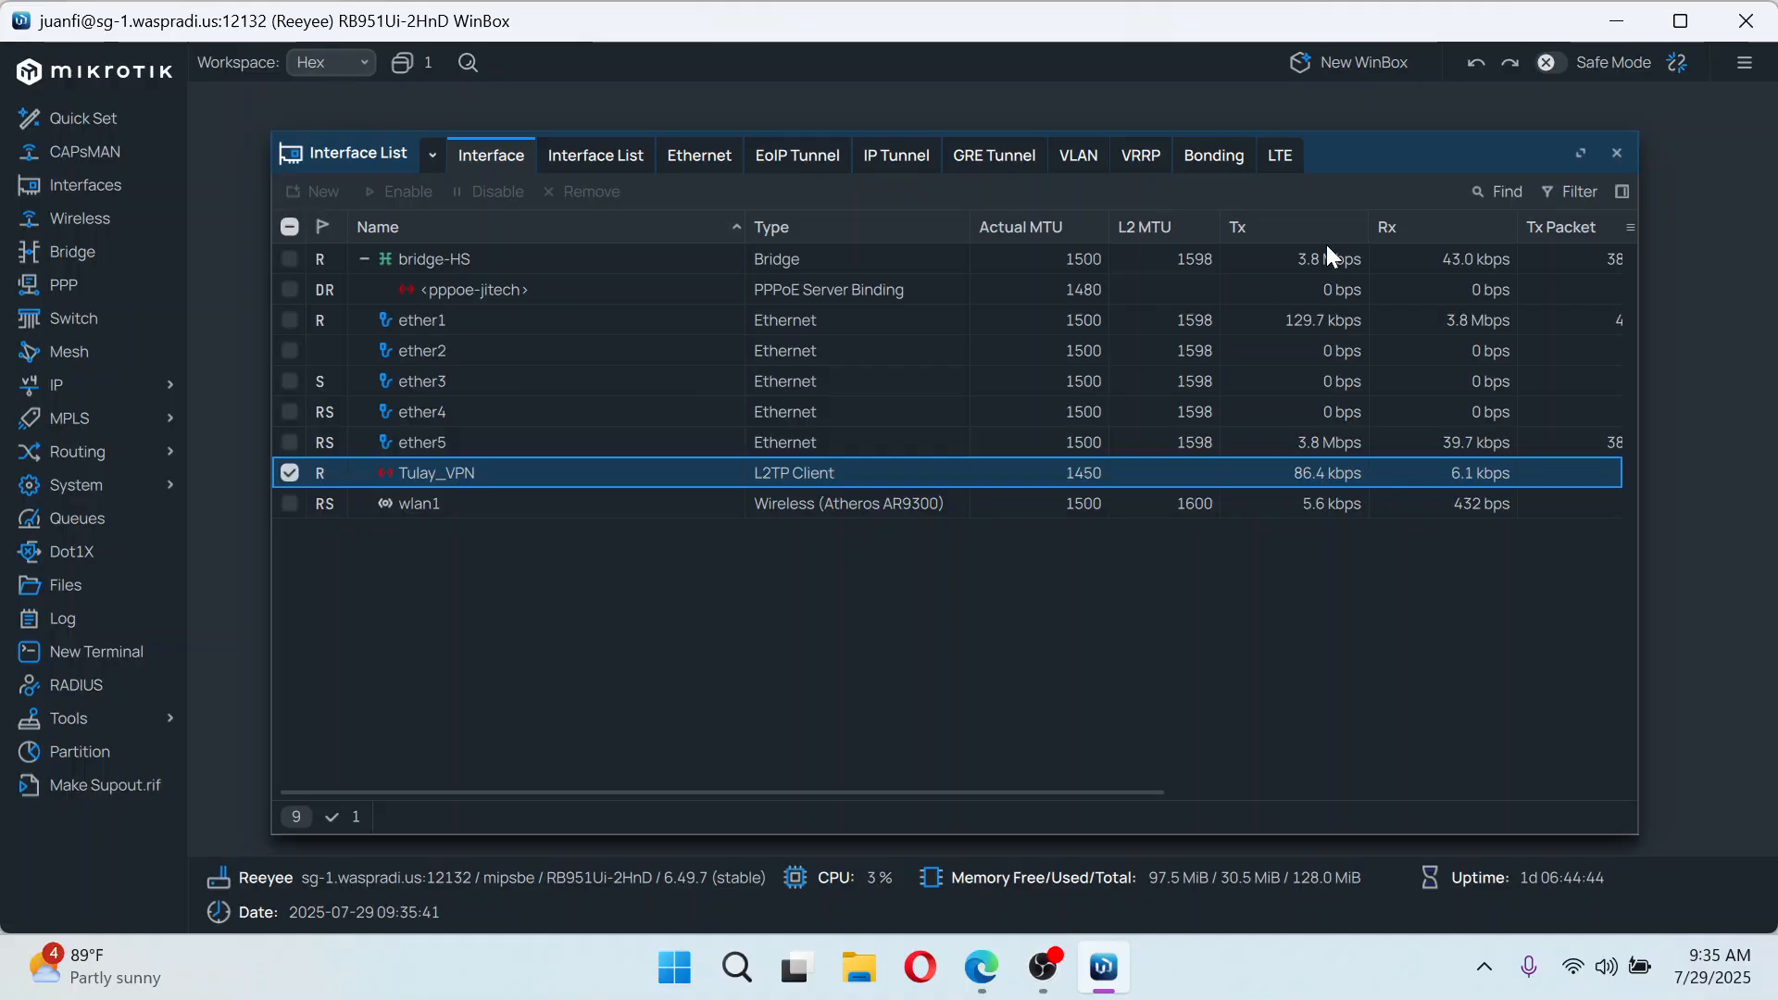
left_click(1618, 22)
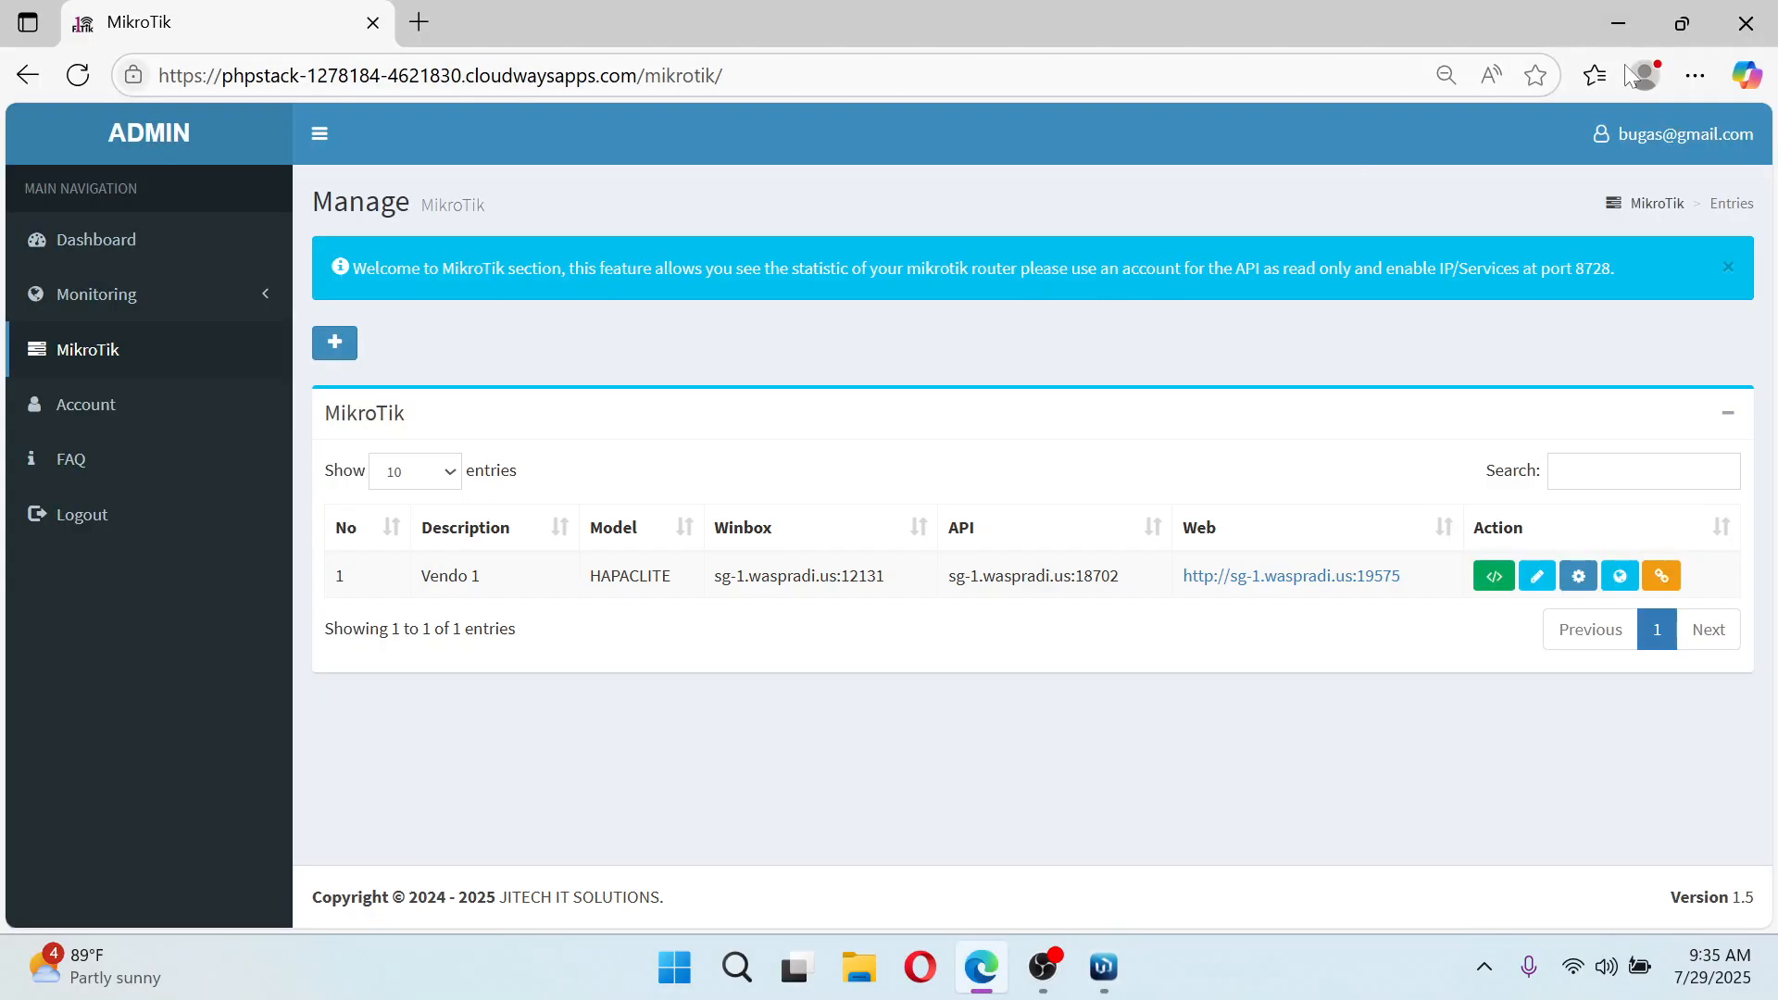
left_click(1617, 23)
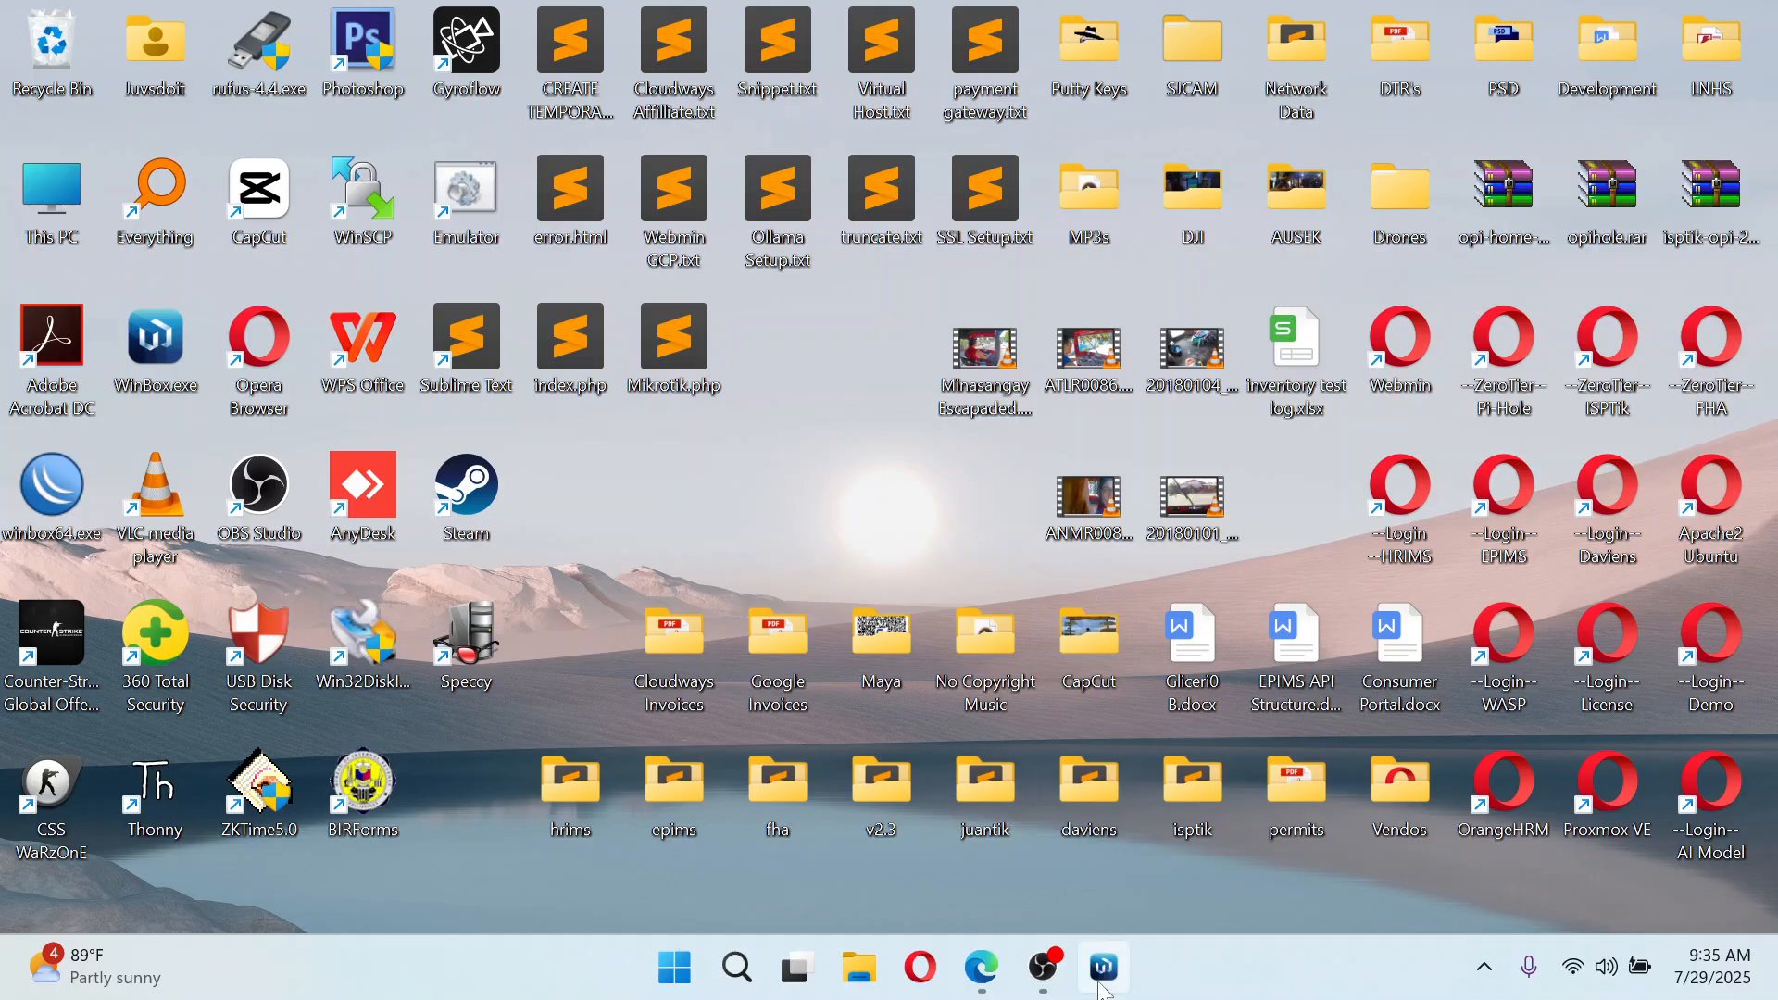
mouse_move(1043, 967)
mouse_move(1114, 980)
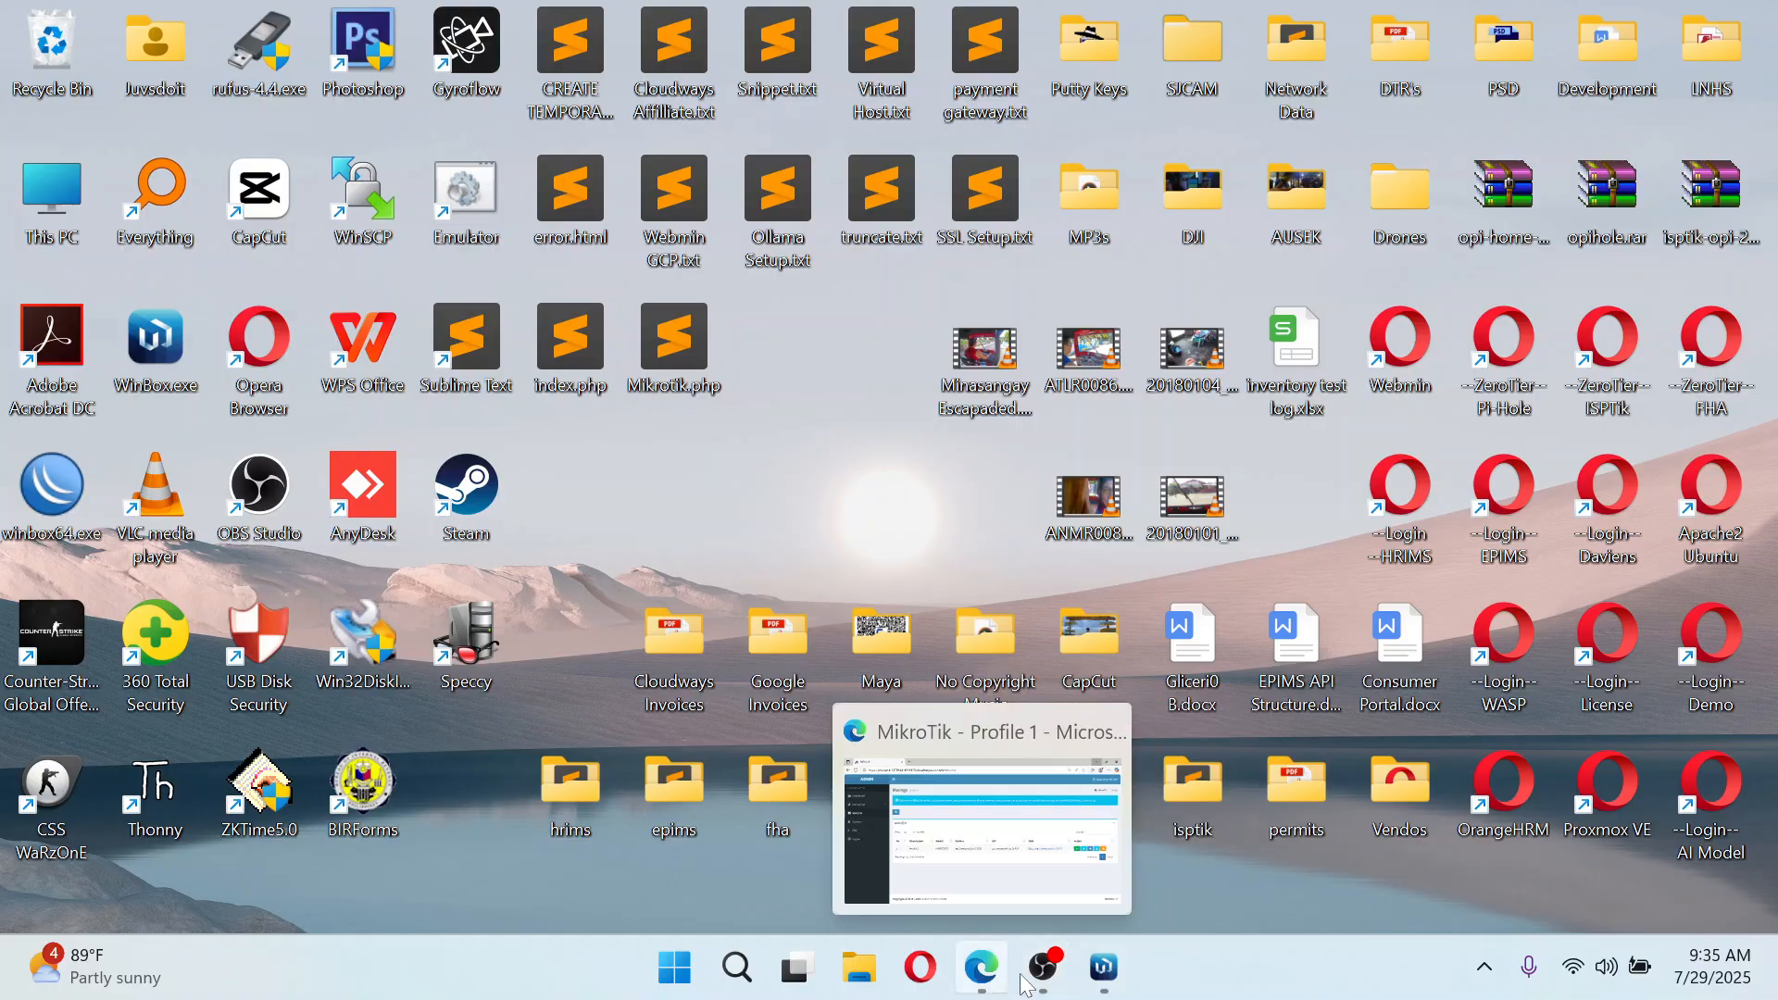
Open Vendo 1's Payment Reminder Wizard, submit it without a profile name, and close it
left_click(989, 986)
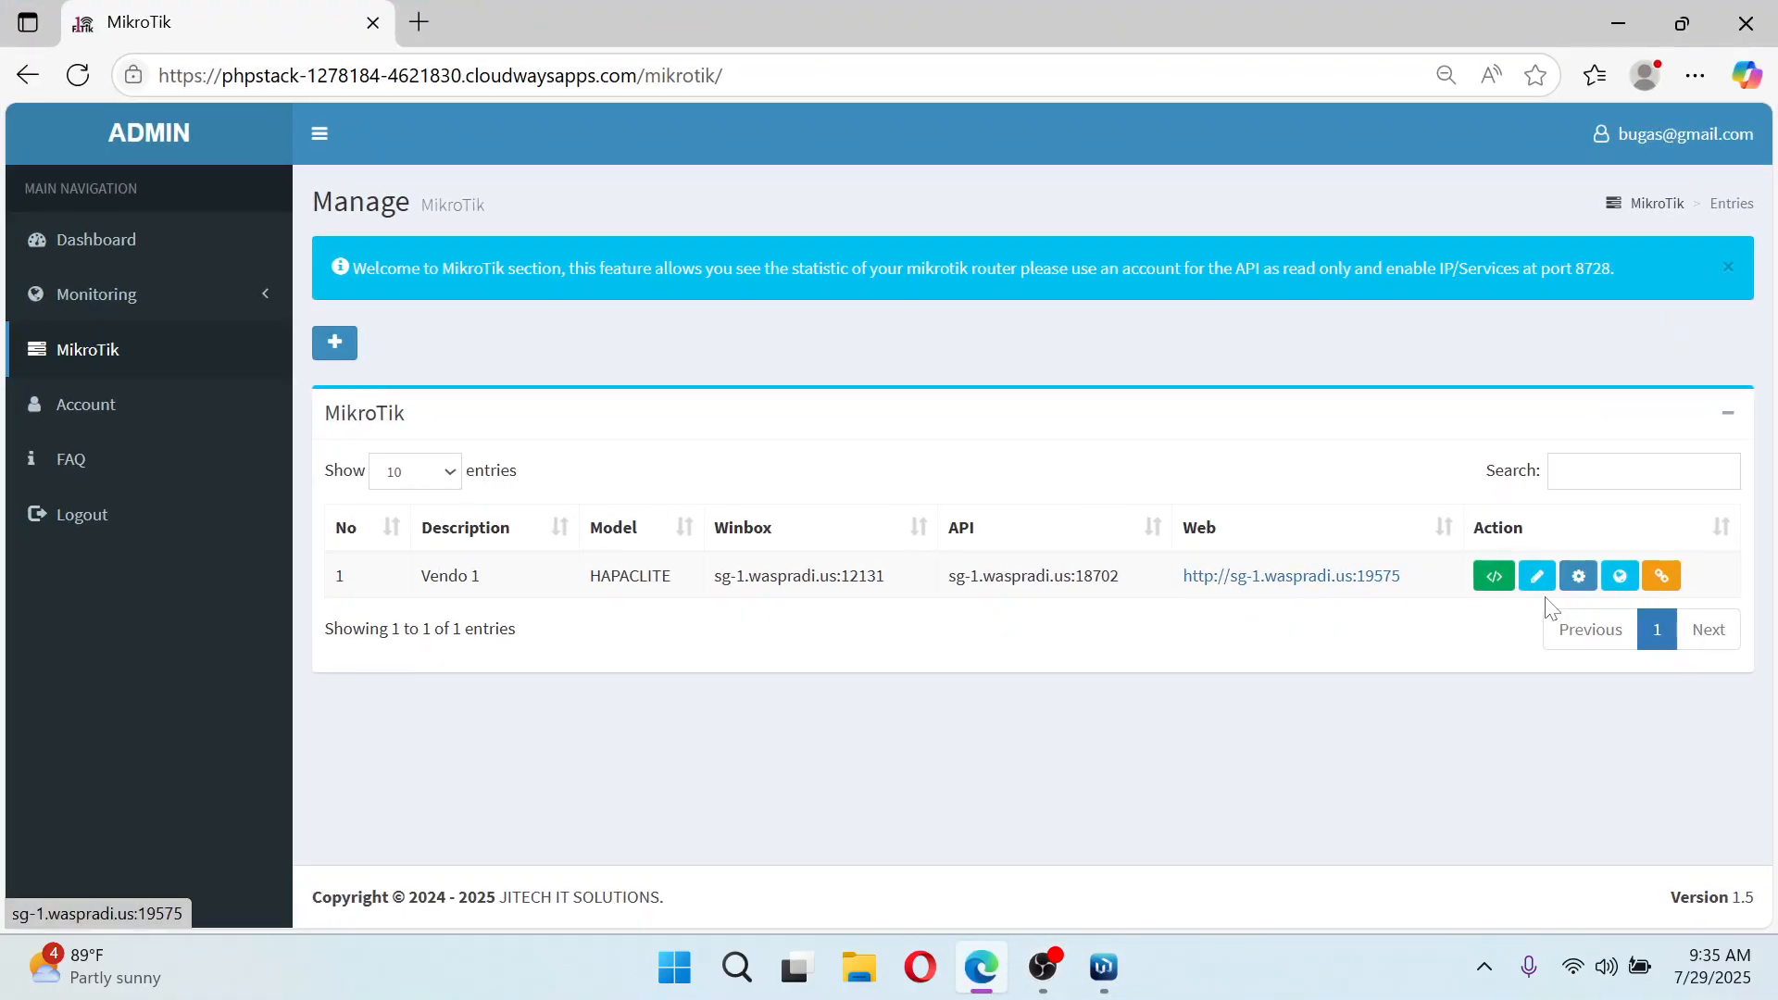
left_click(1580, 579)
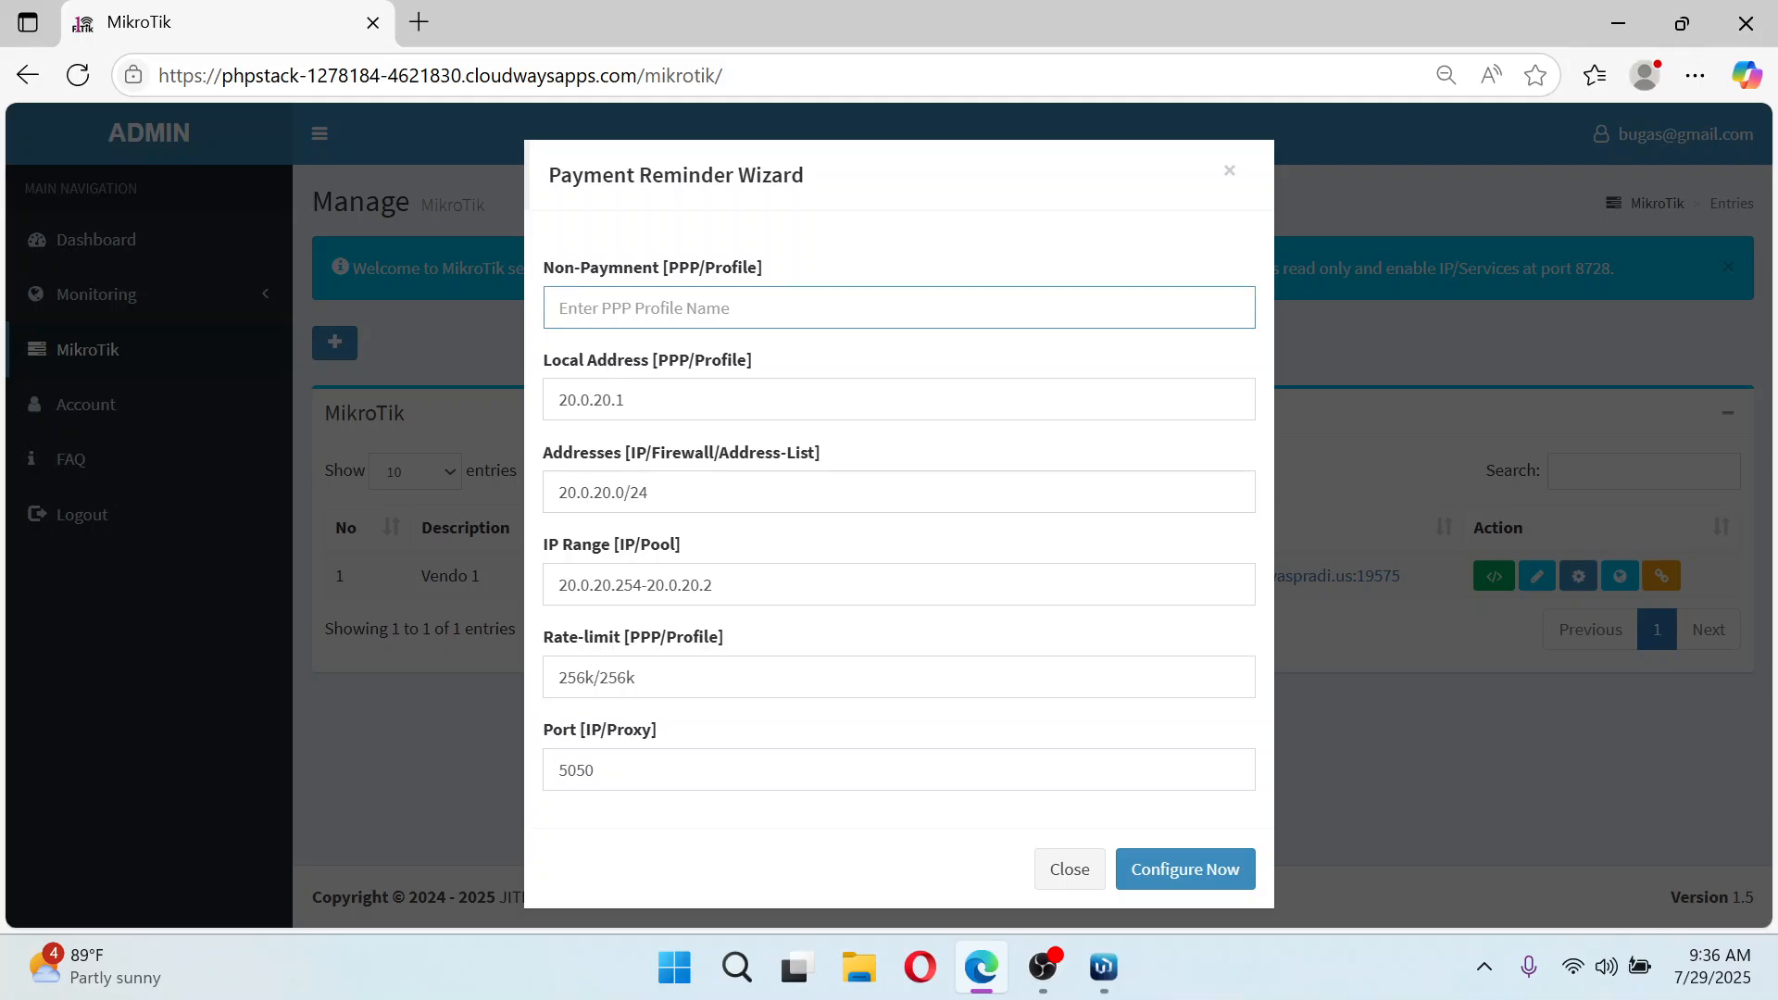
left_click(1171, 870)
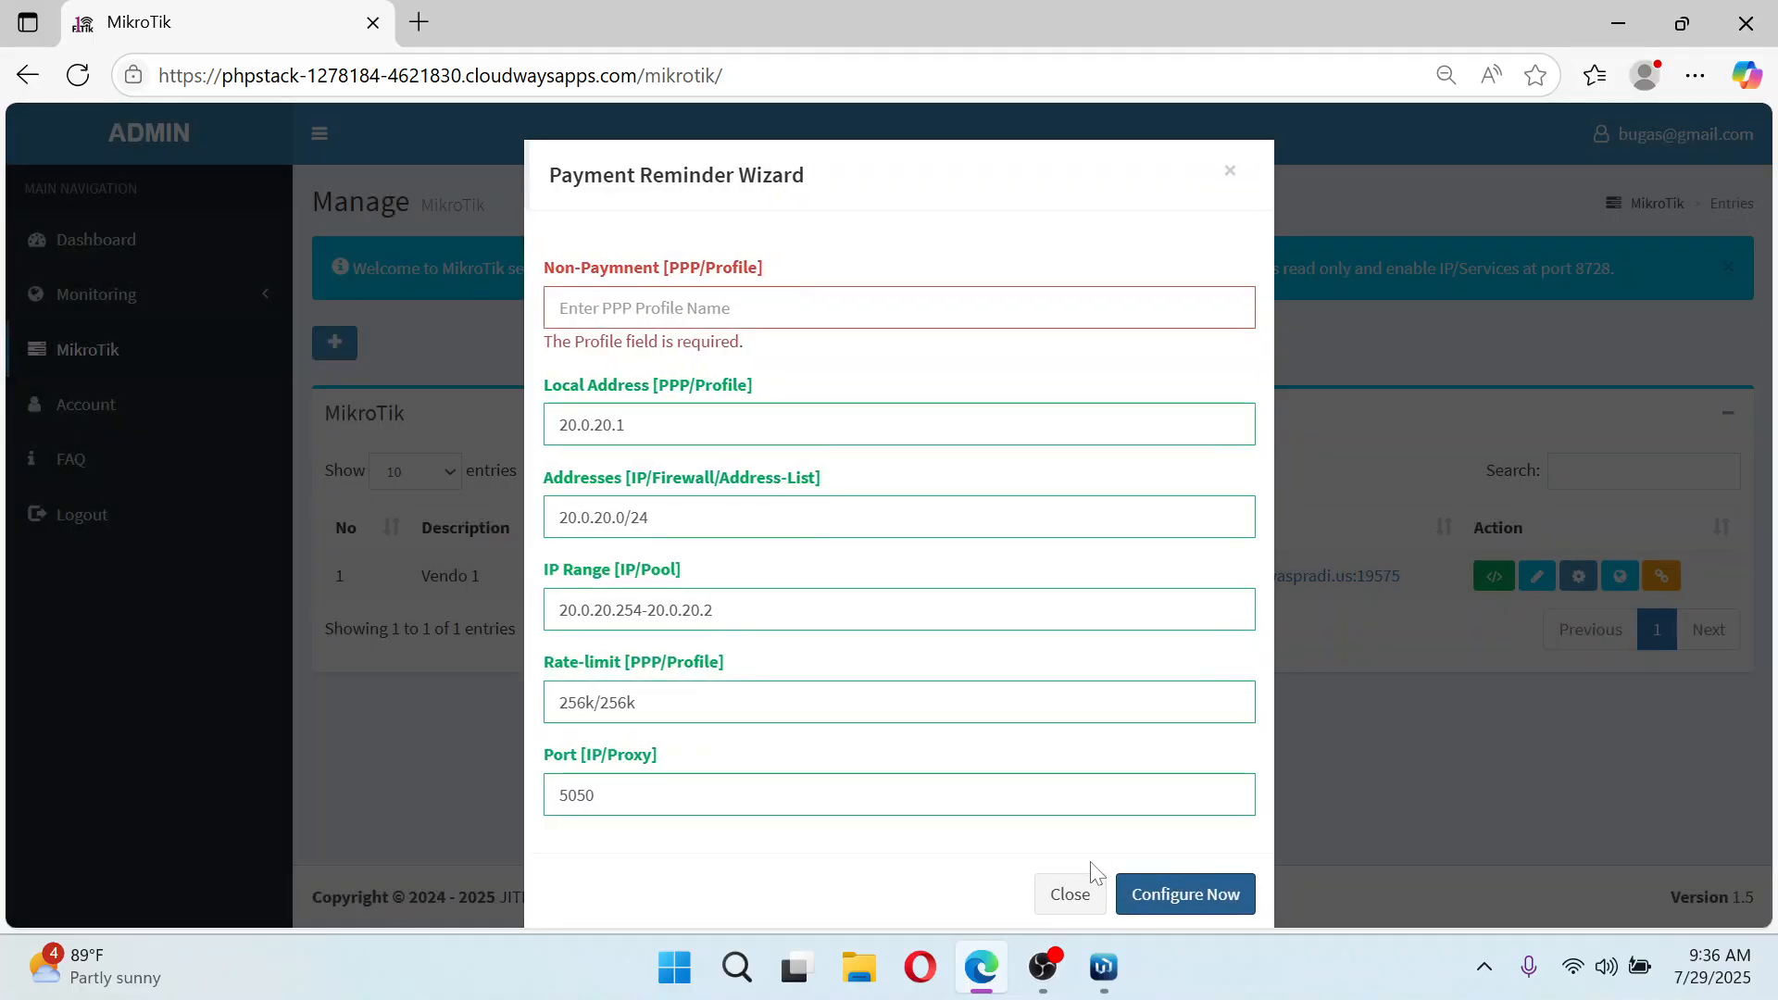
left_click(1074, 897)
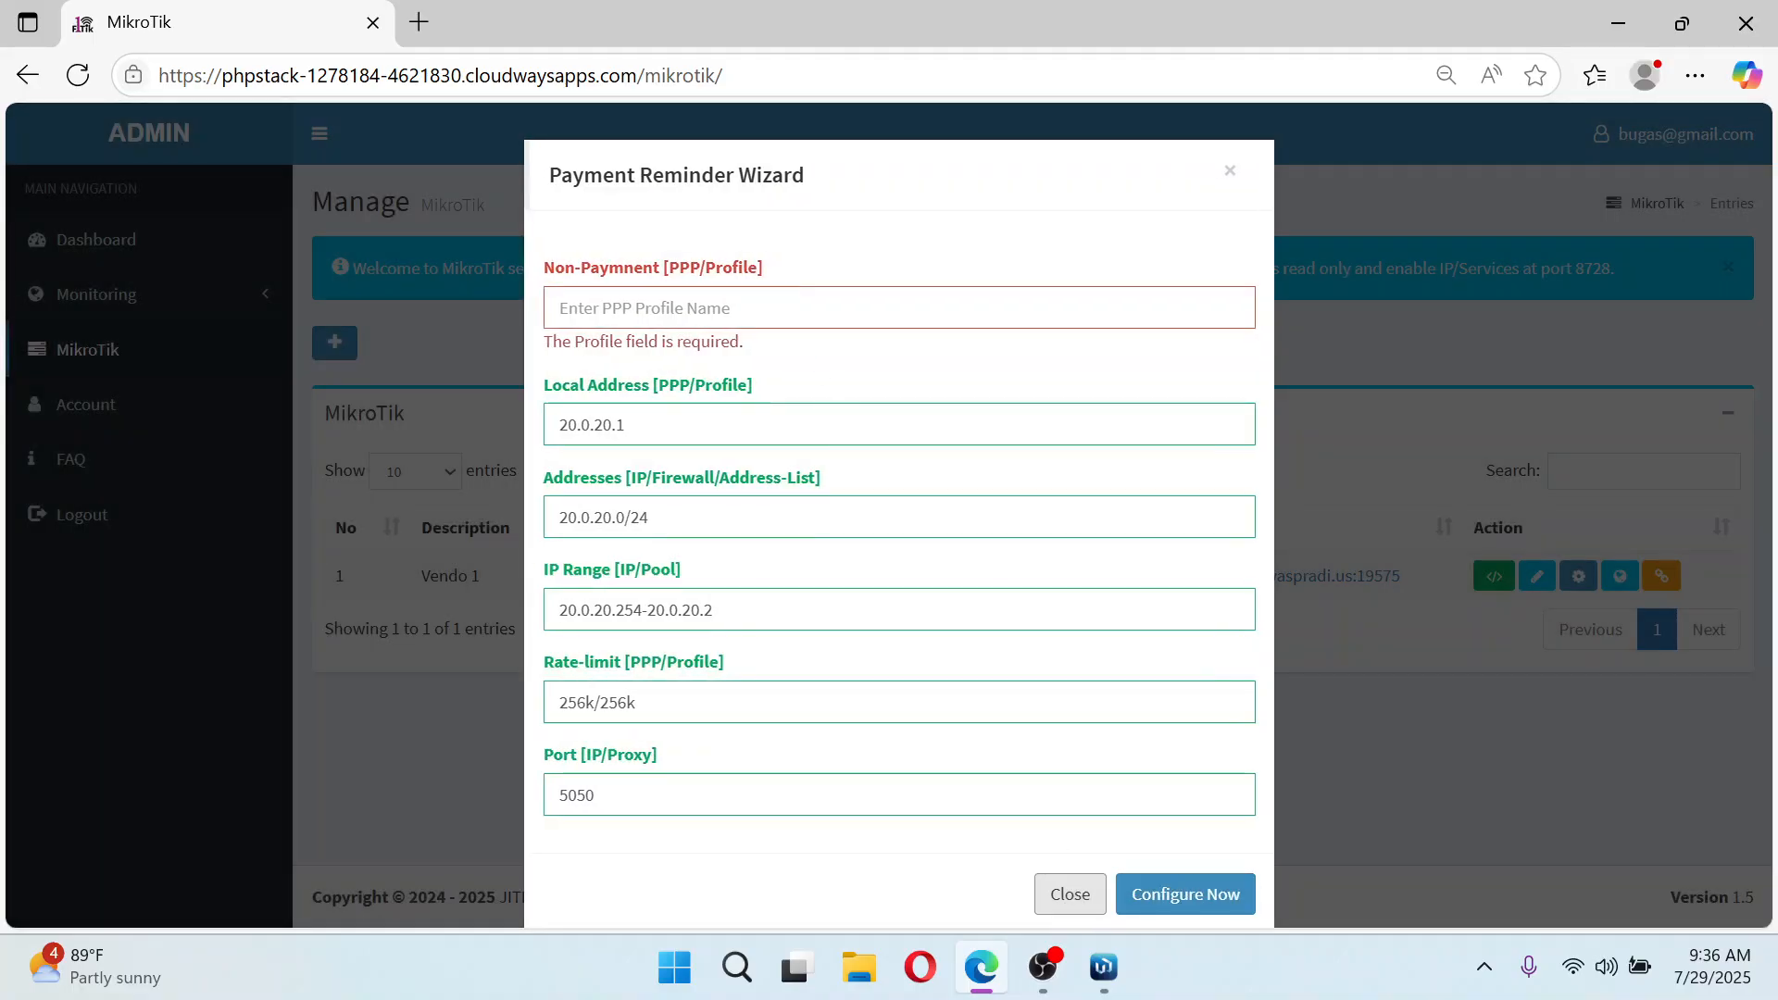
left_click(646, 308)
left_click(1070, 894)
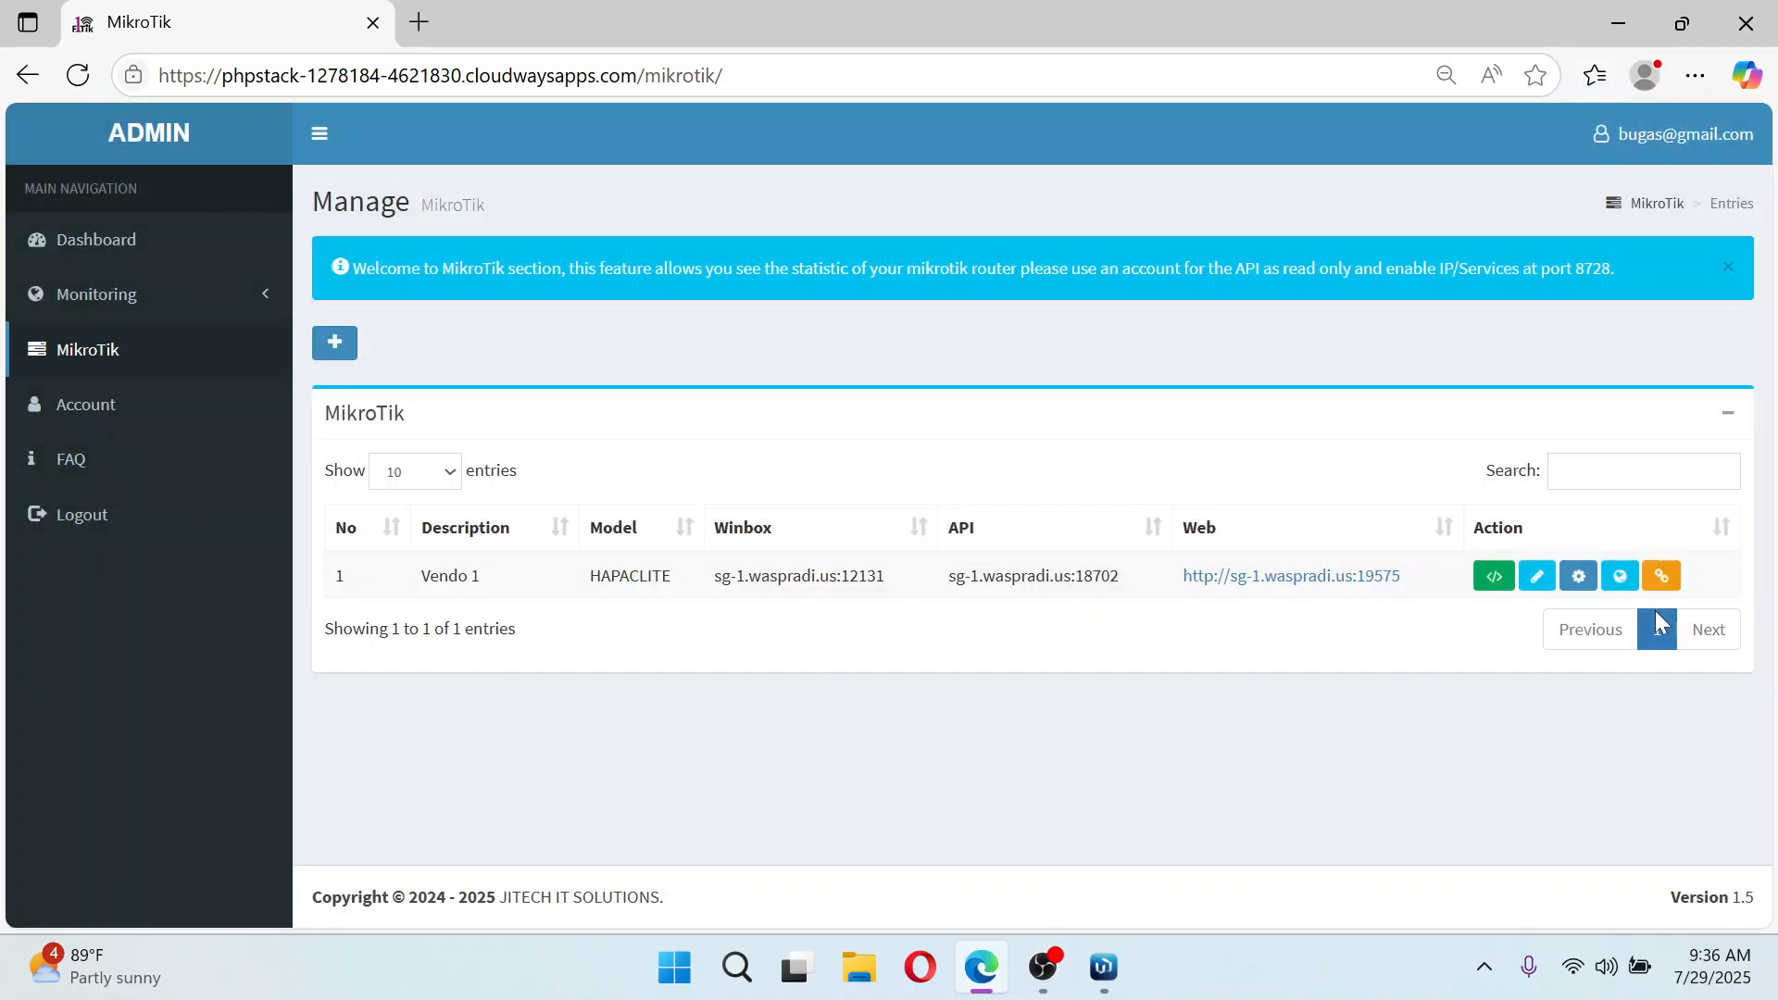
Open Vendo 1's Proxy Portal Template and switch between its Preview and Code views
left_click(1620, 576)
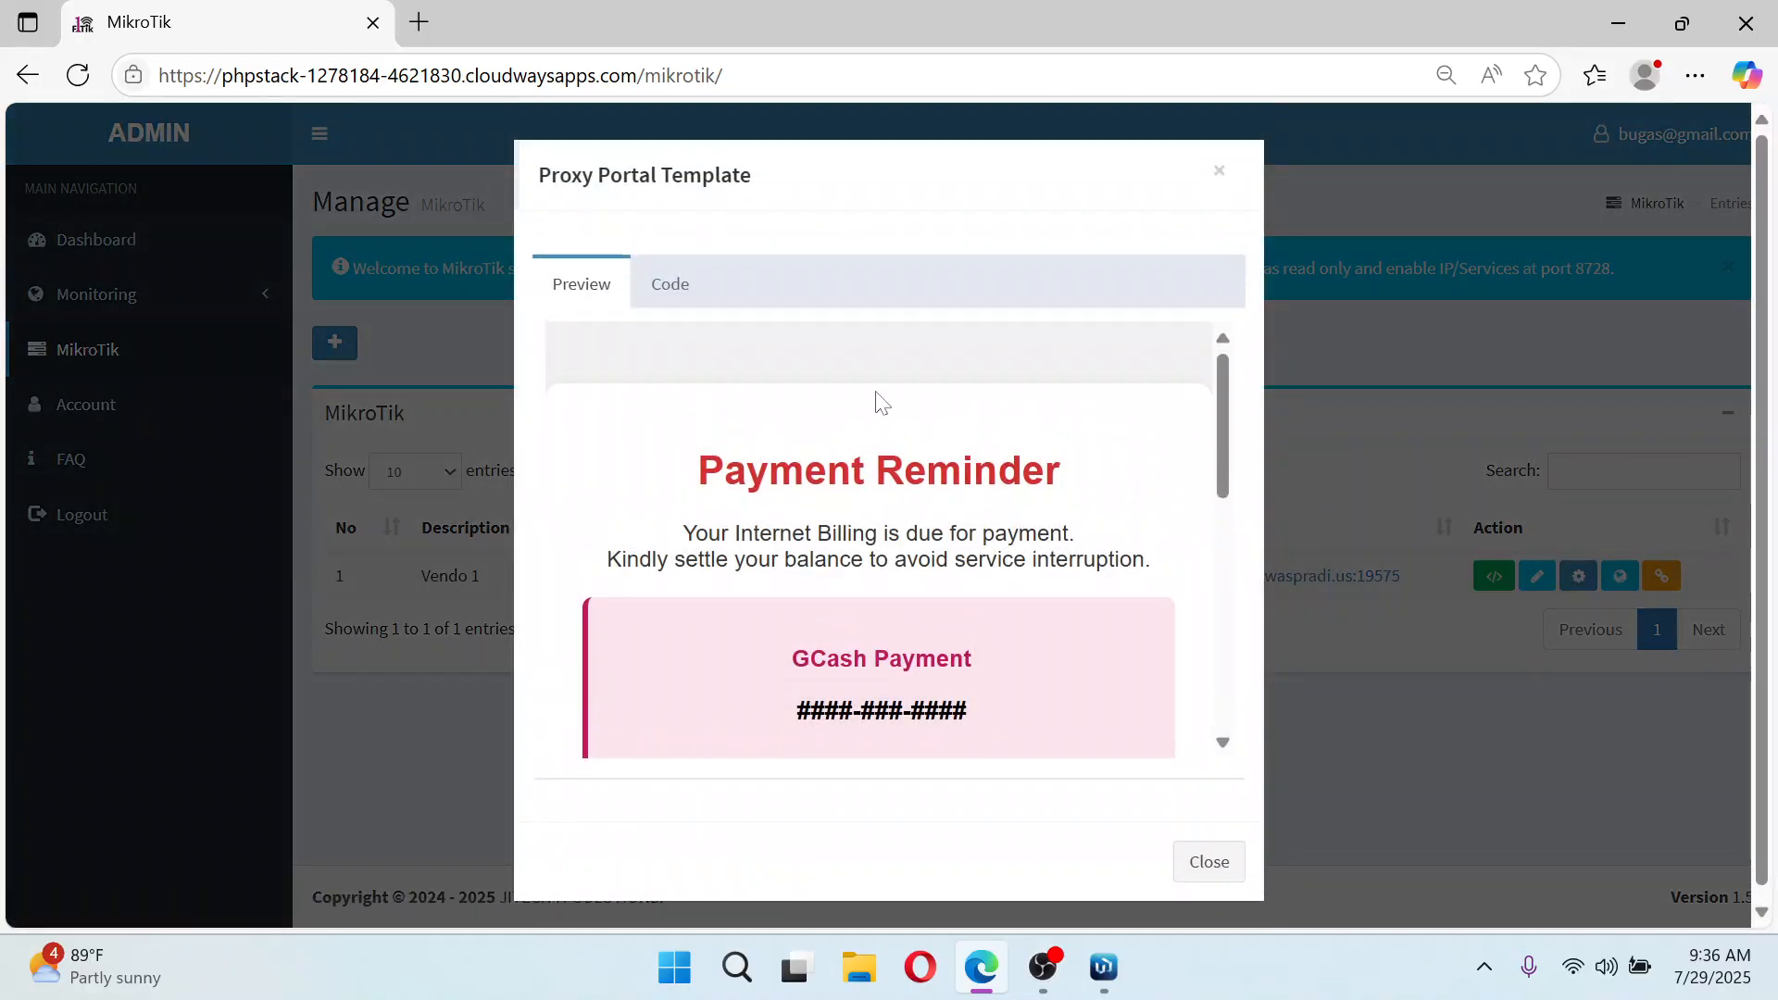
left_click(669, 289)
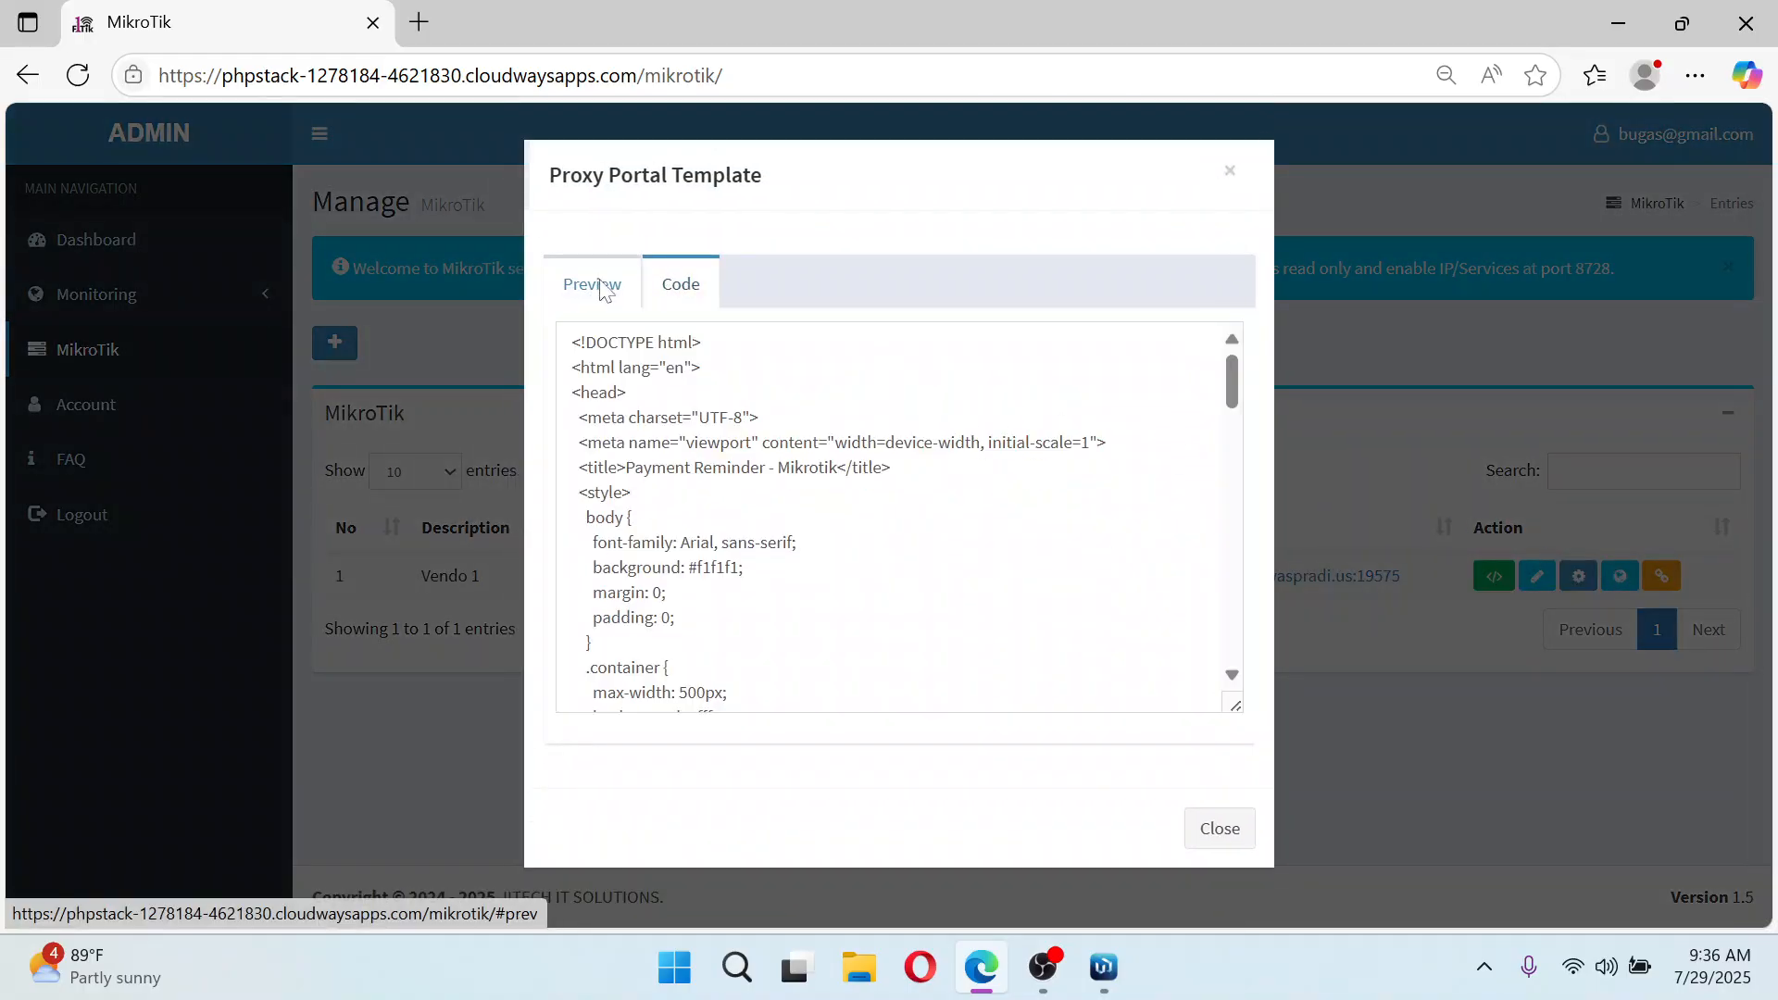
left_click(598, 288)
left_click(669, 298)
left_click(595, 287)
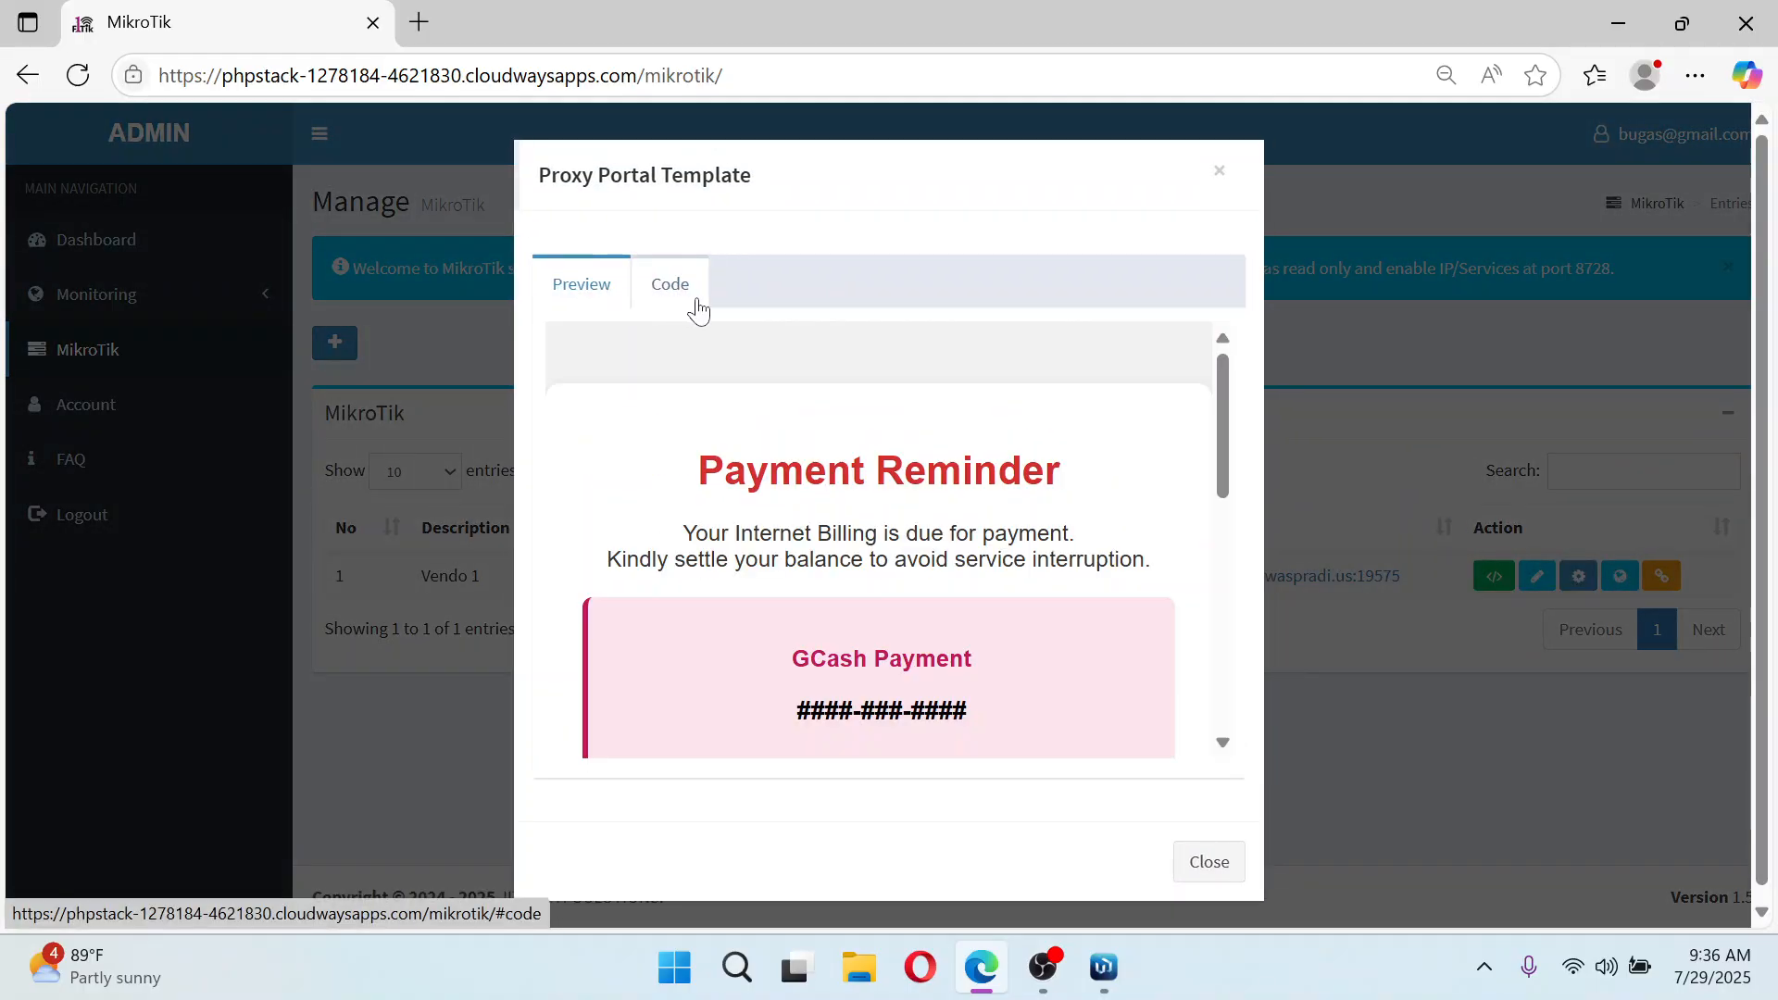
left_click(694, 298)
left_click(613, 287)
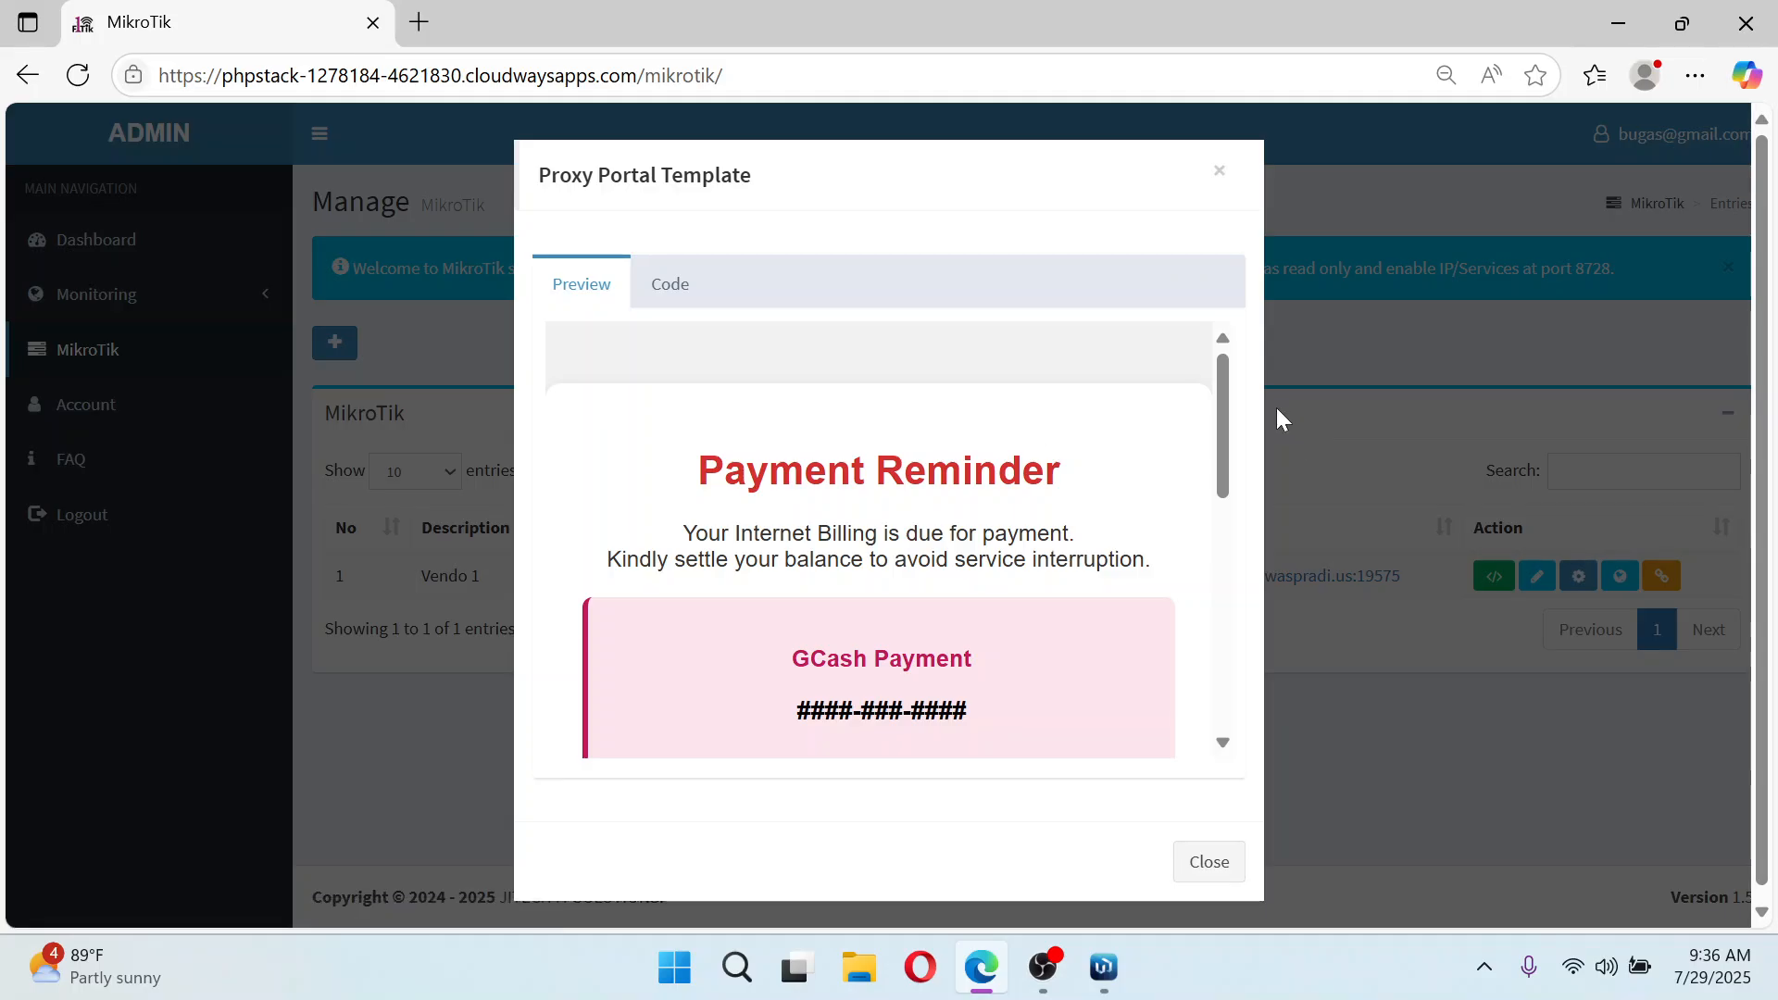
left_click_drag(1217, 402, 1219, 447)
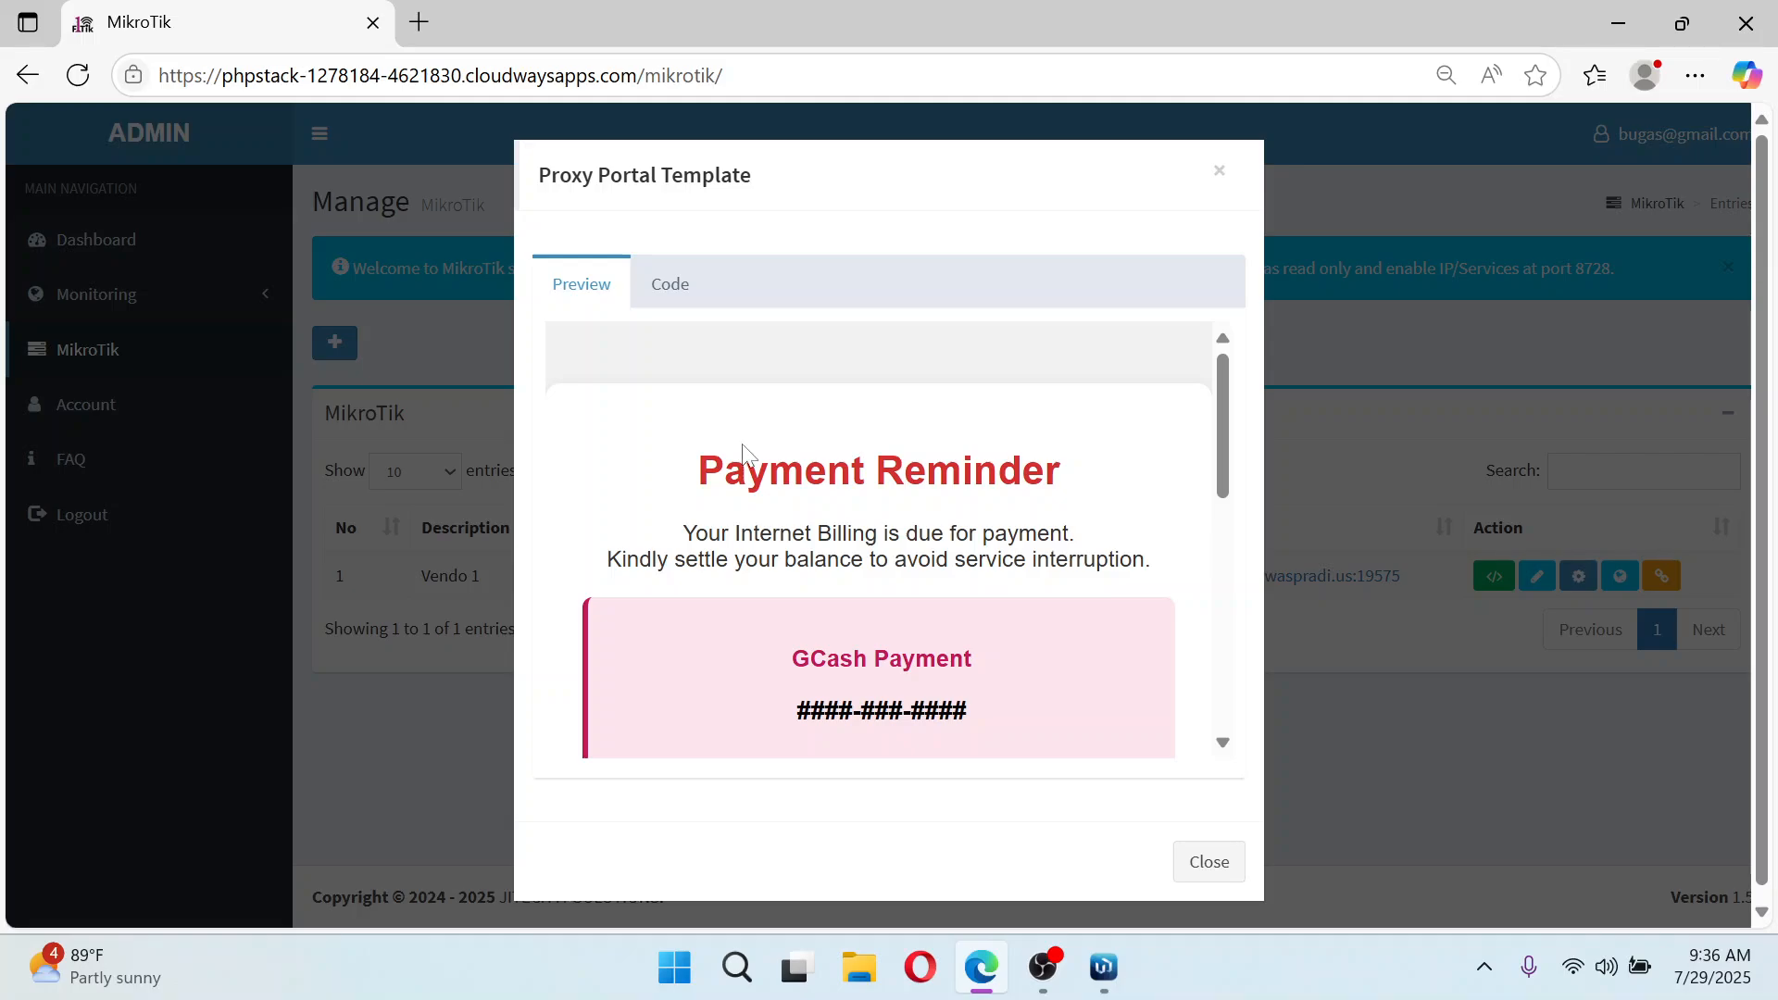
Select all of the Payment Reminder HTML in the Code view and minimise the browser
left_click(694, 307)
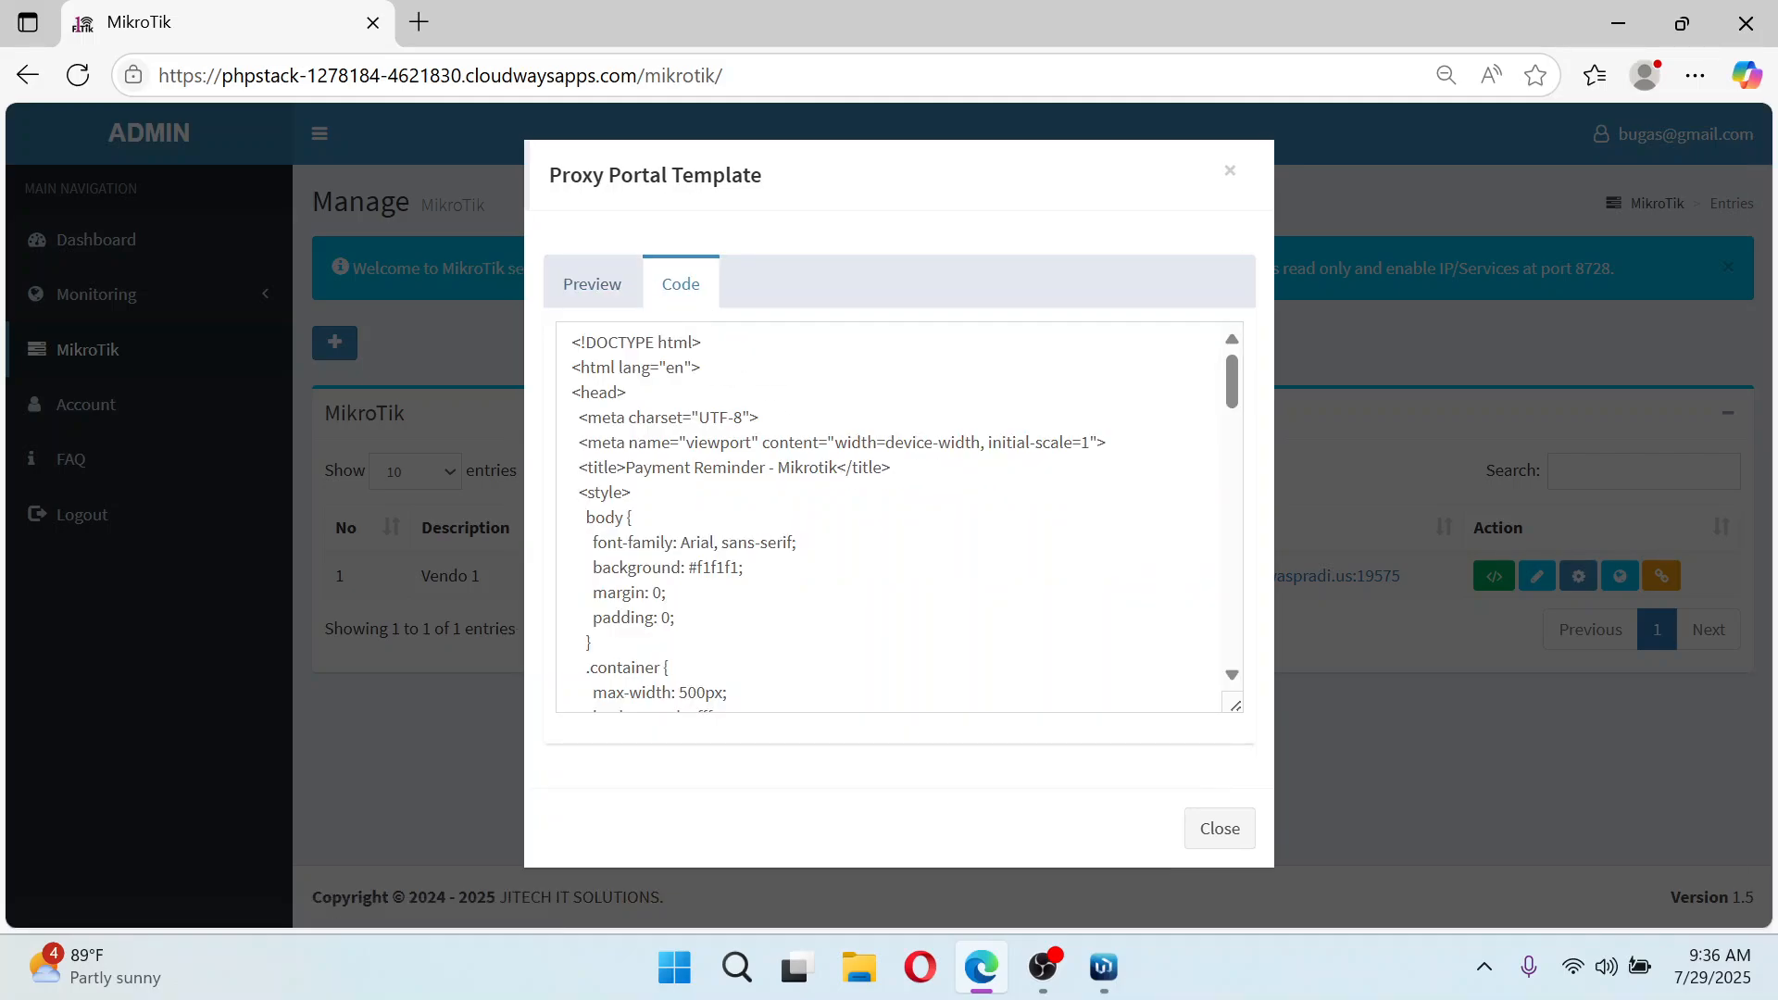
left_click_drag(1233, 393, 1243, 398)
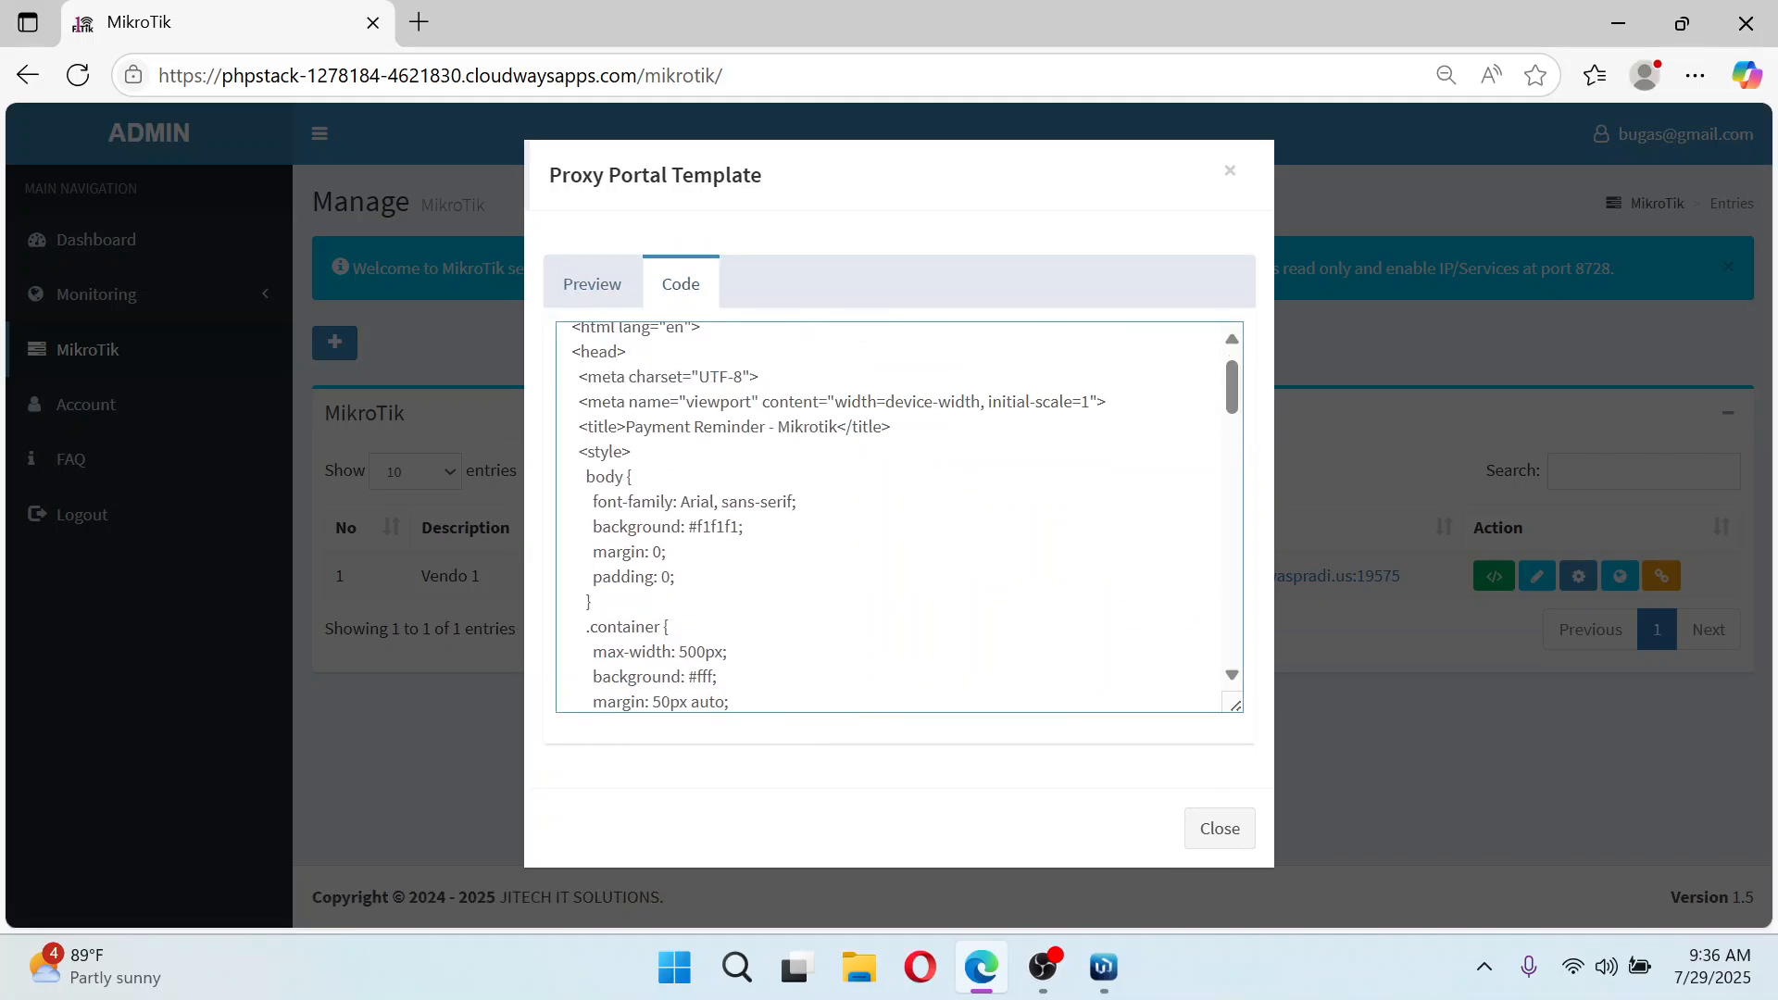
key("ctrl+a")
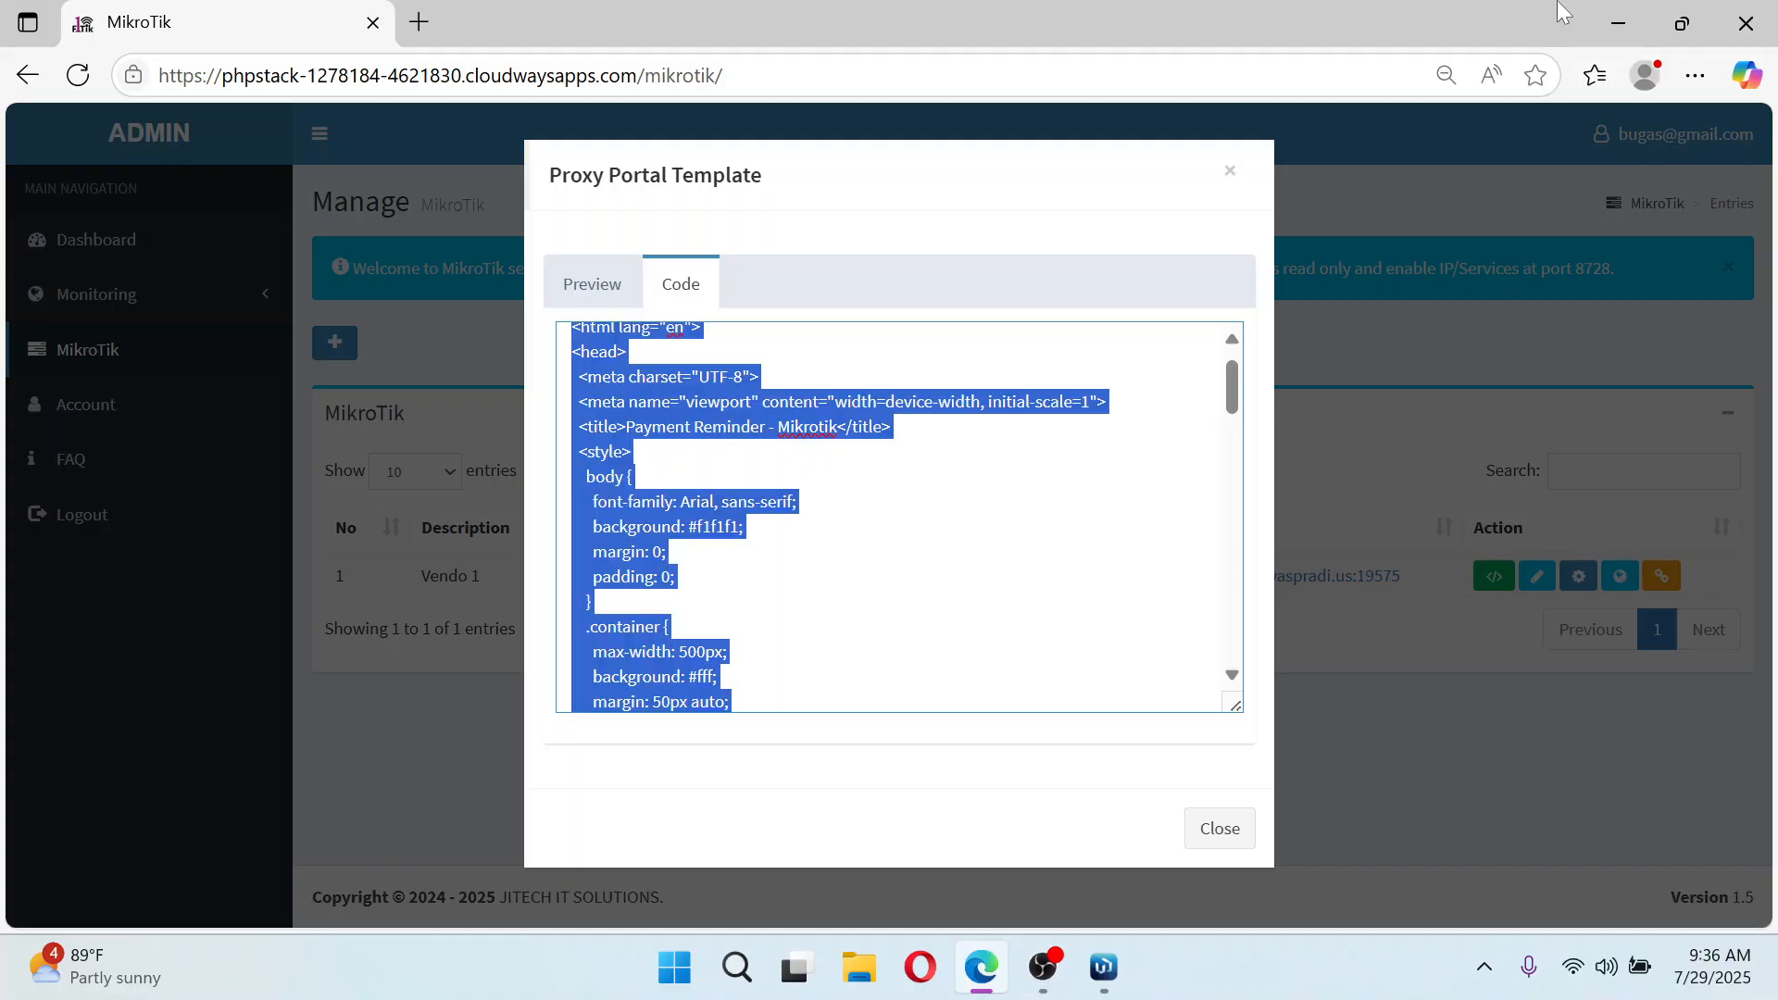
left_click(1619, 24)
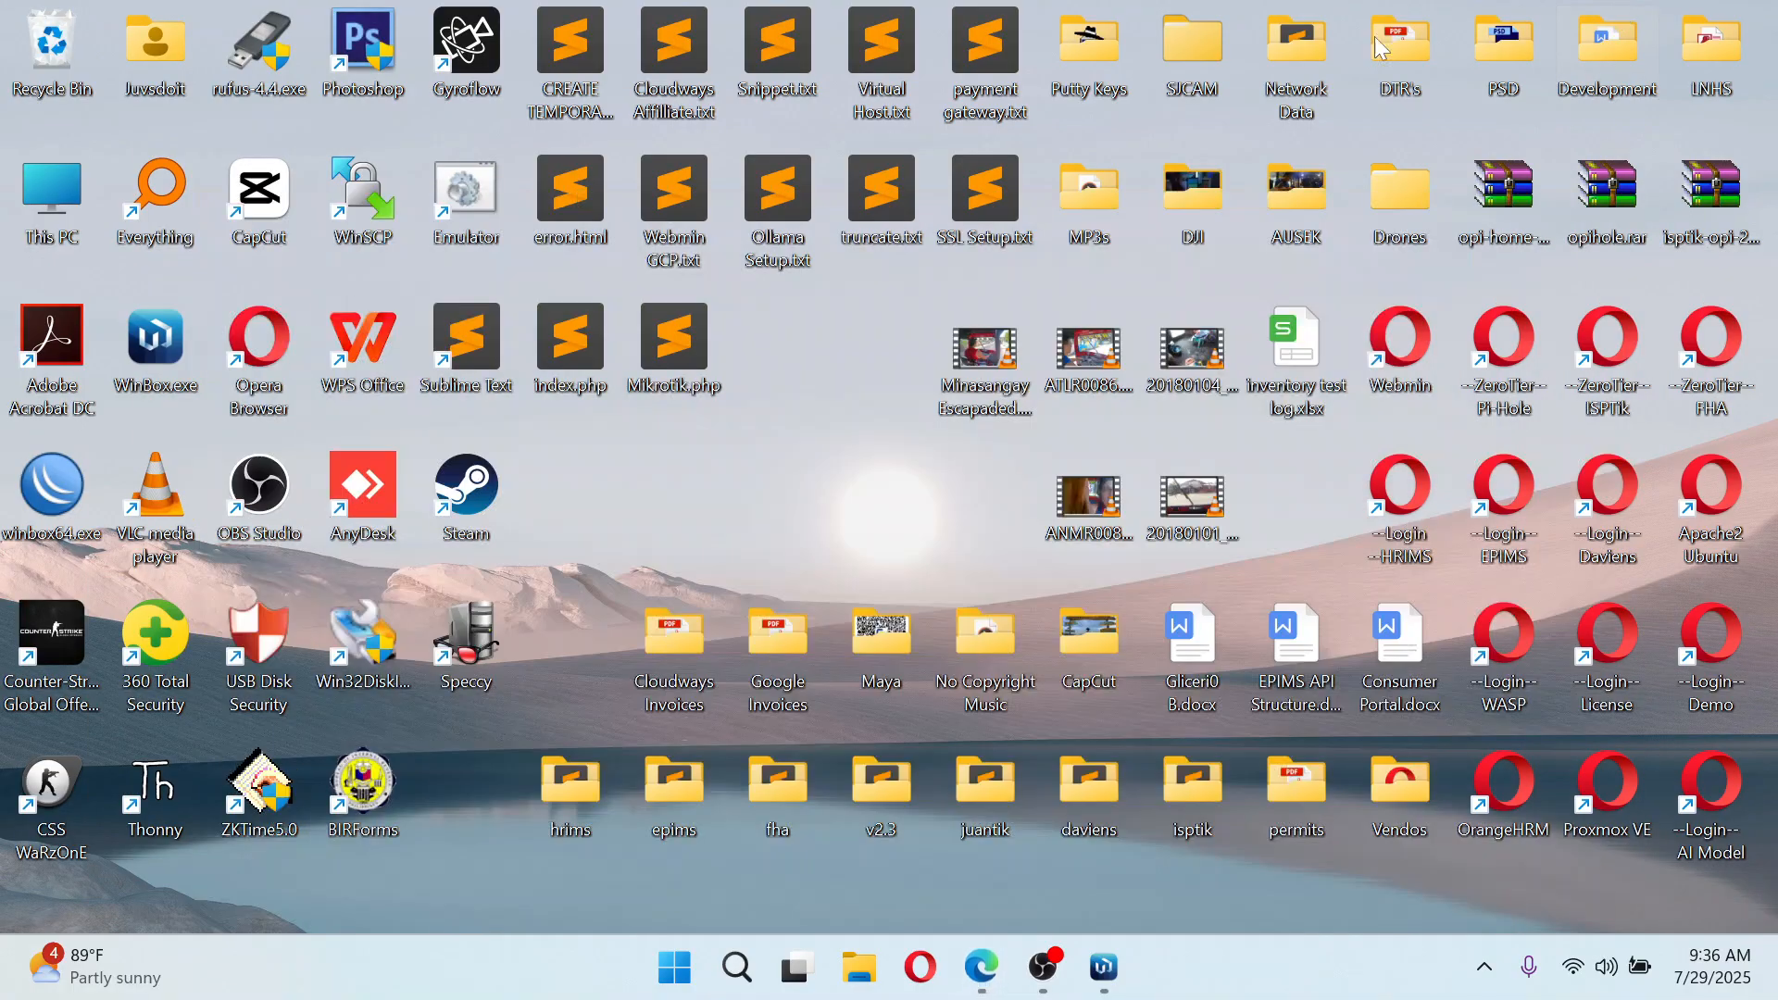
Open error.html in Sublime Text, scroll back to its top, and minimise the editor
double_click(570, 202)
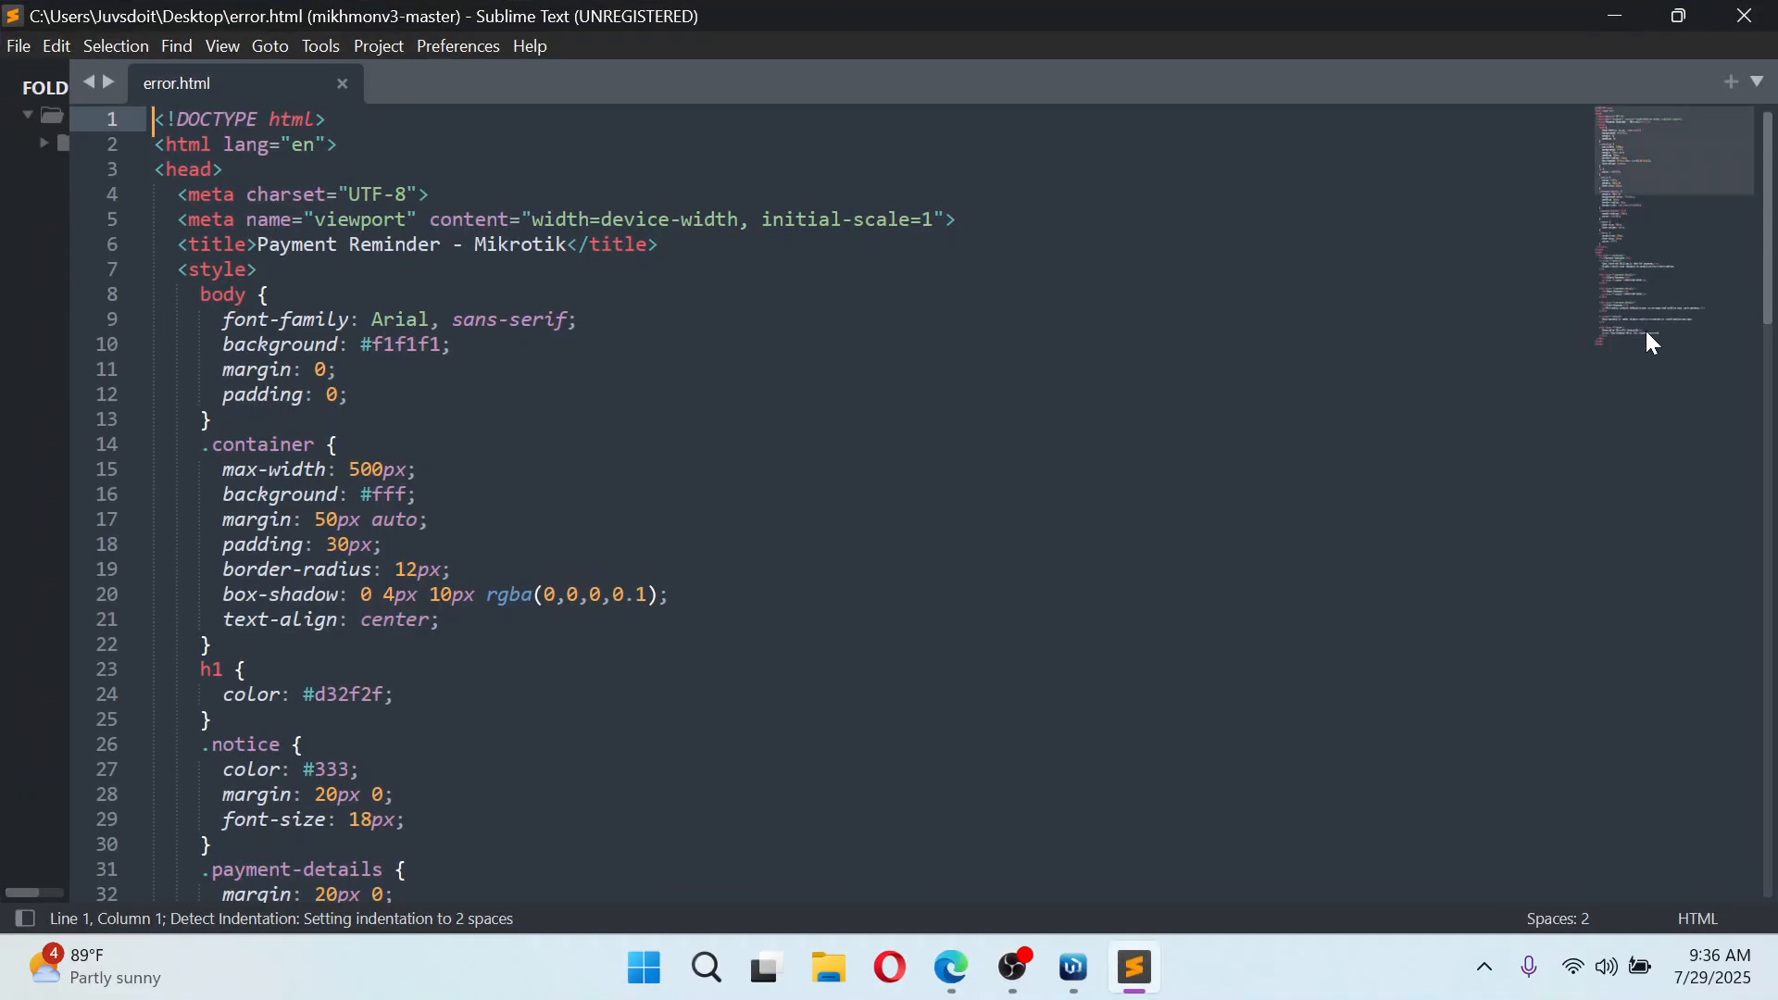
mouse_move(1766, 278)
left_mouse_down()
mouse_move(1751, 620)
mouse_move(1748, 294)
left_mouse_up()
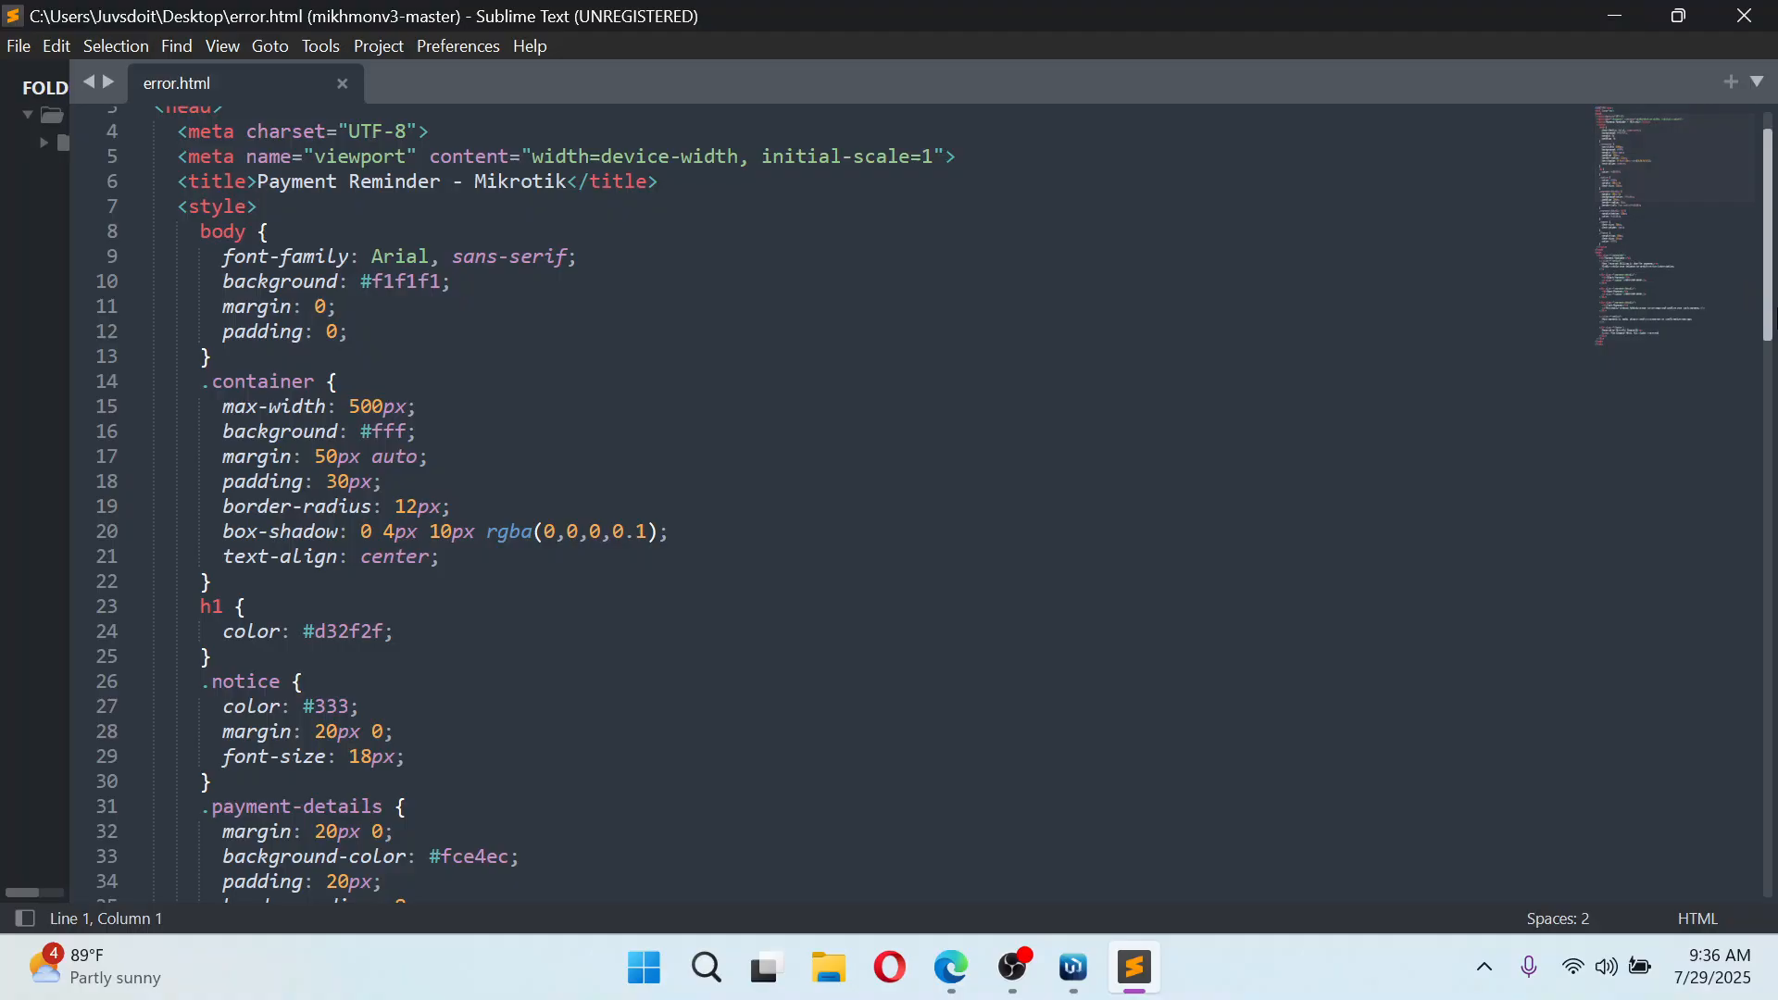
scroll(1768, 315, "up", 1)
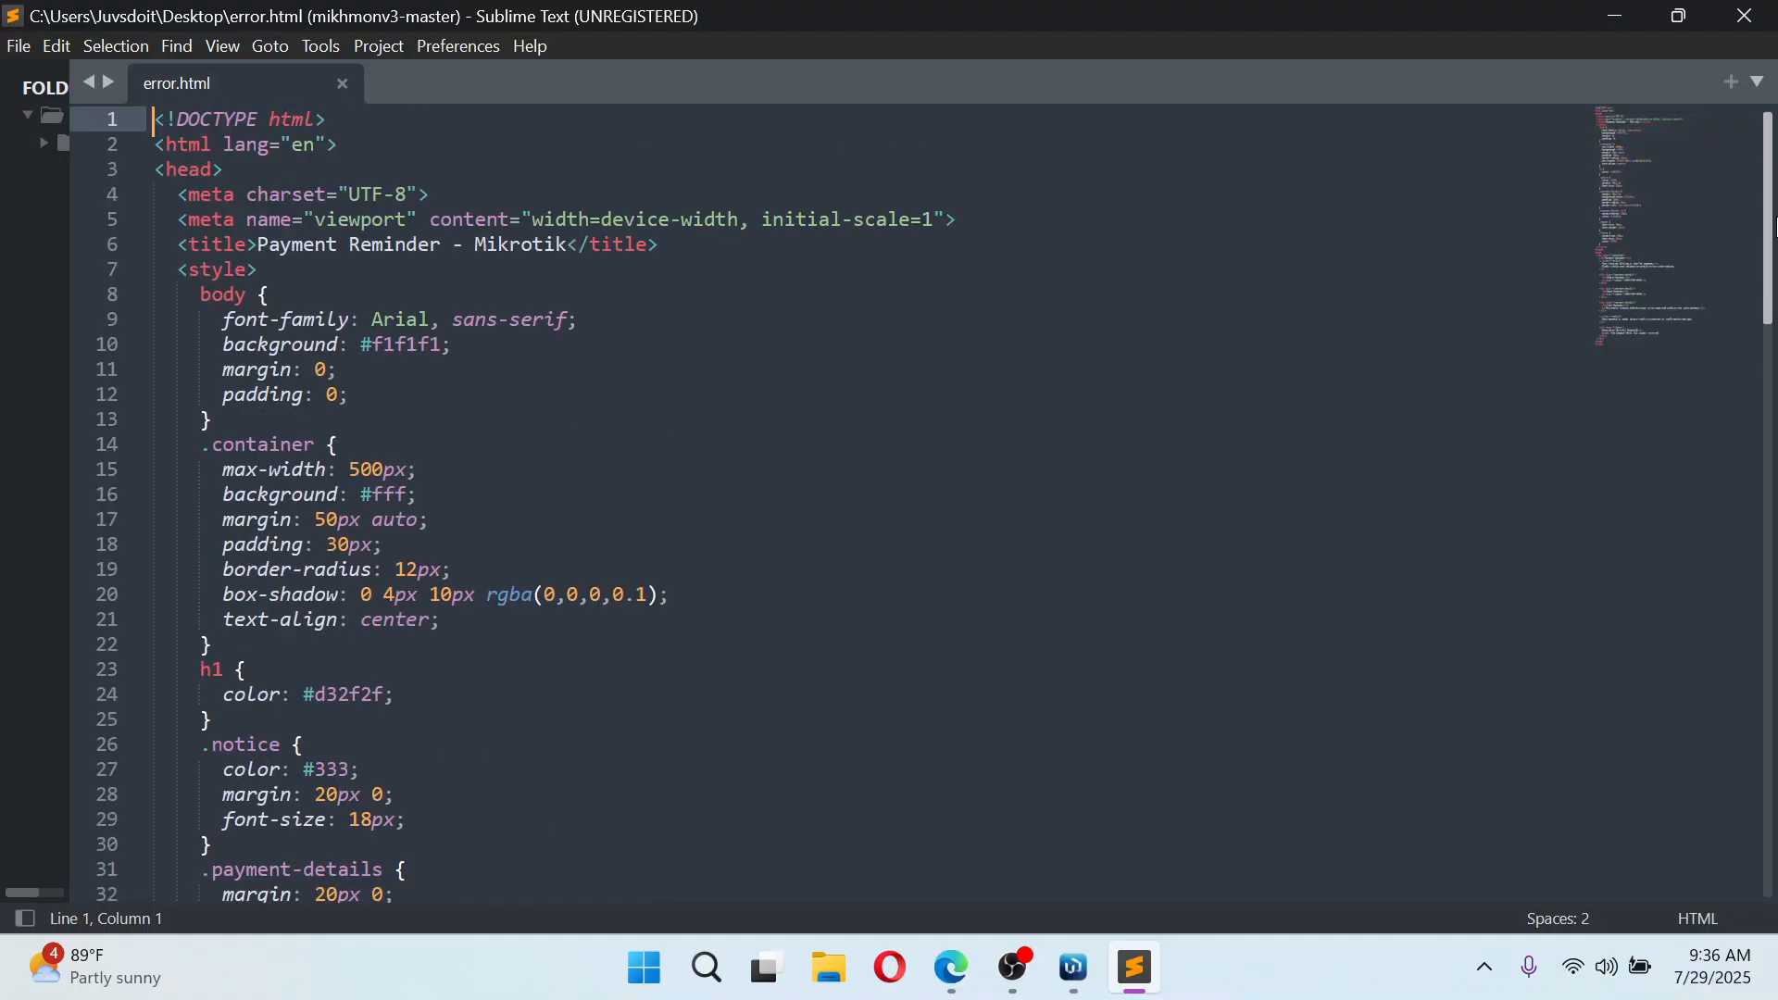
left_click(1616, 15)
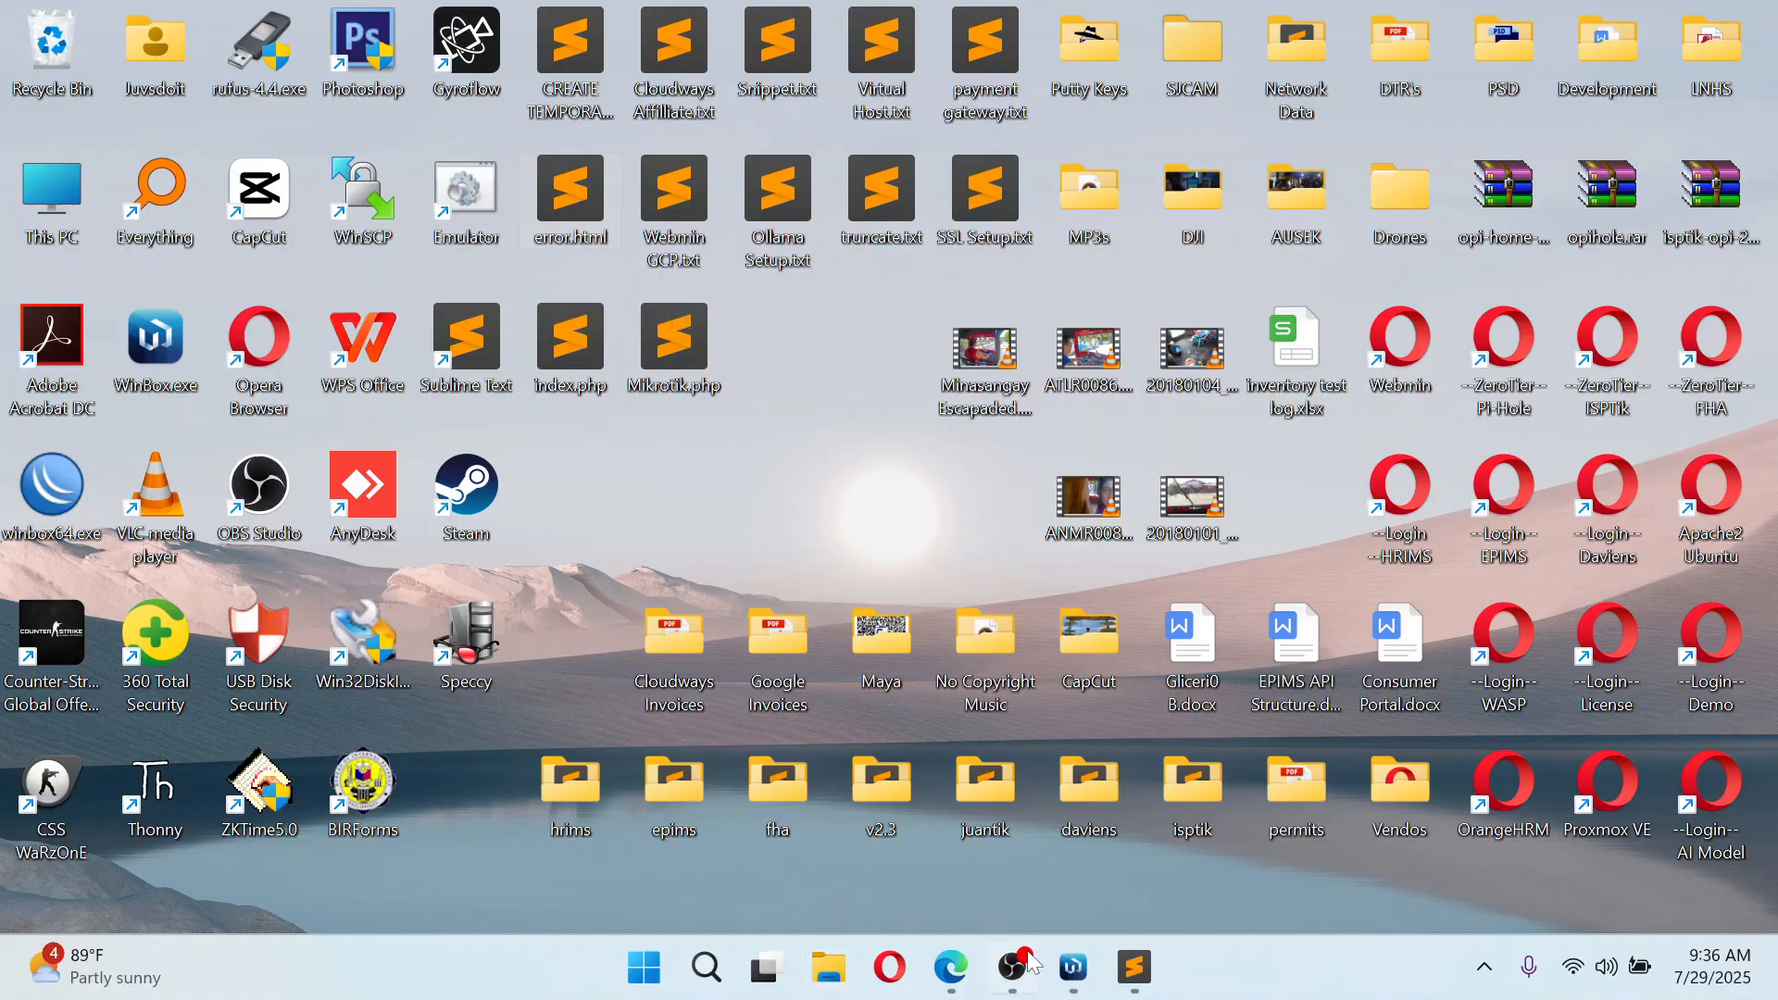
Confirm webproxy/error.html (2024 B) is in WinBox's router Files, close the lists, and minimise WinBox
left_click(1073, 967)
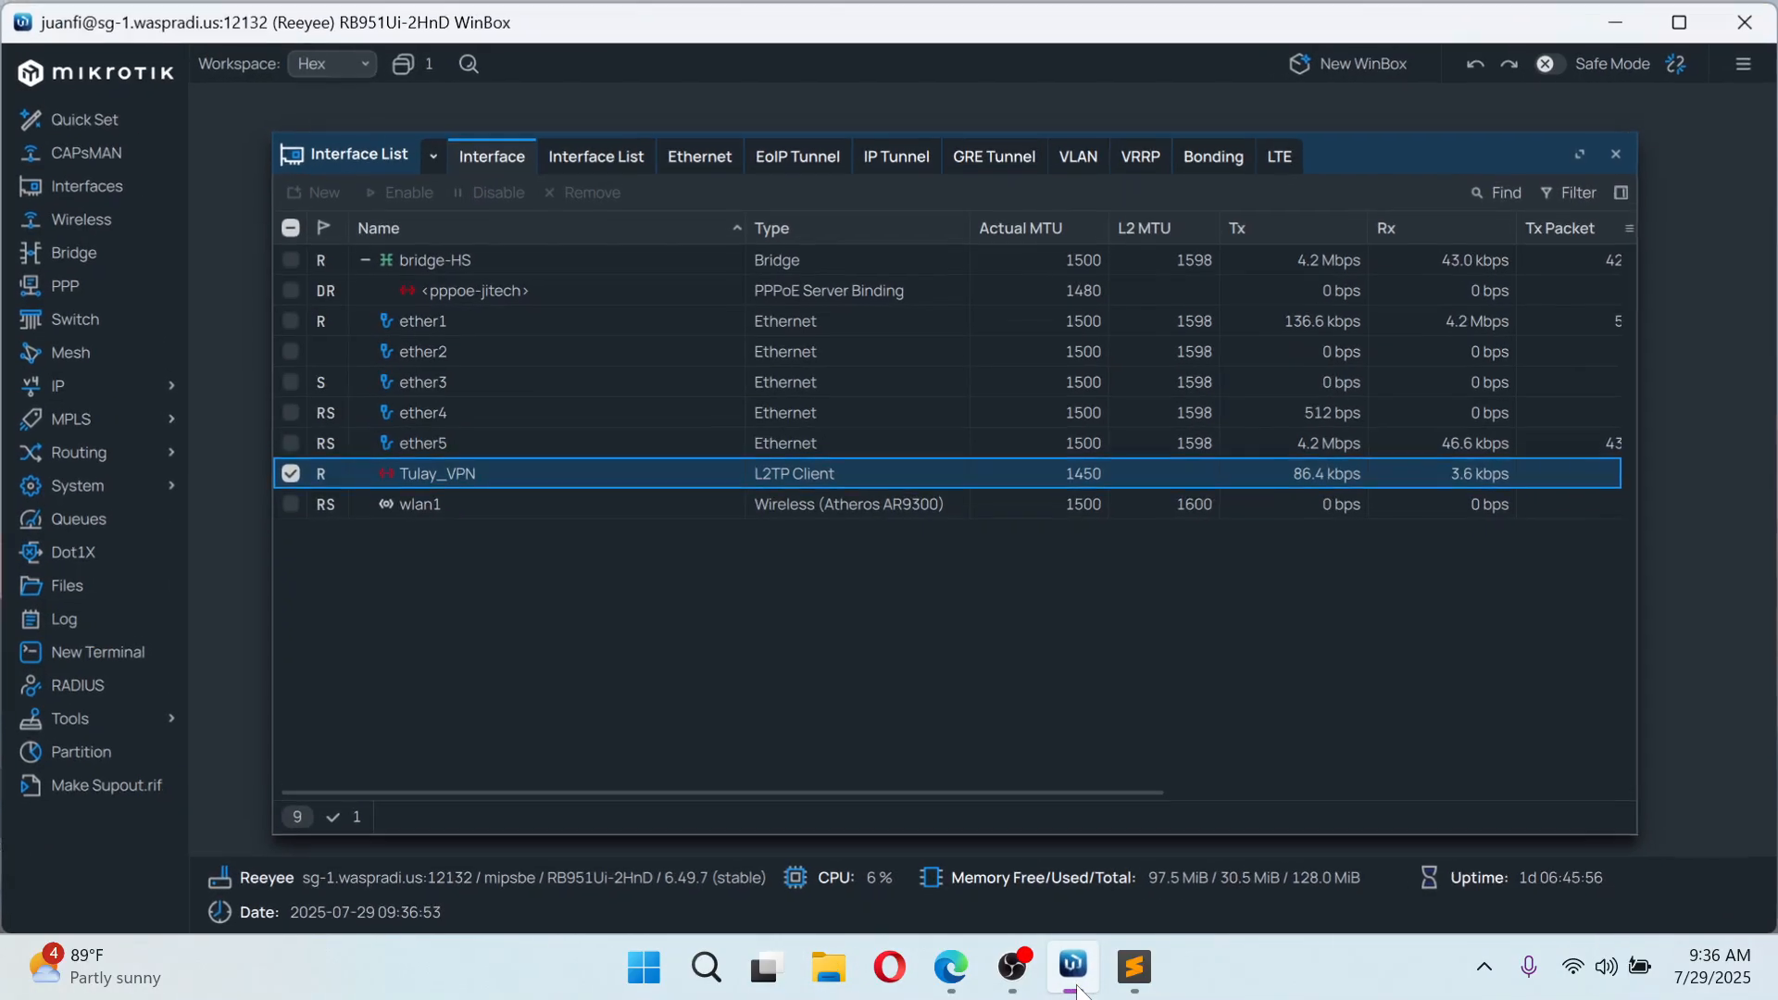
left_click(154, 595)
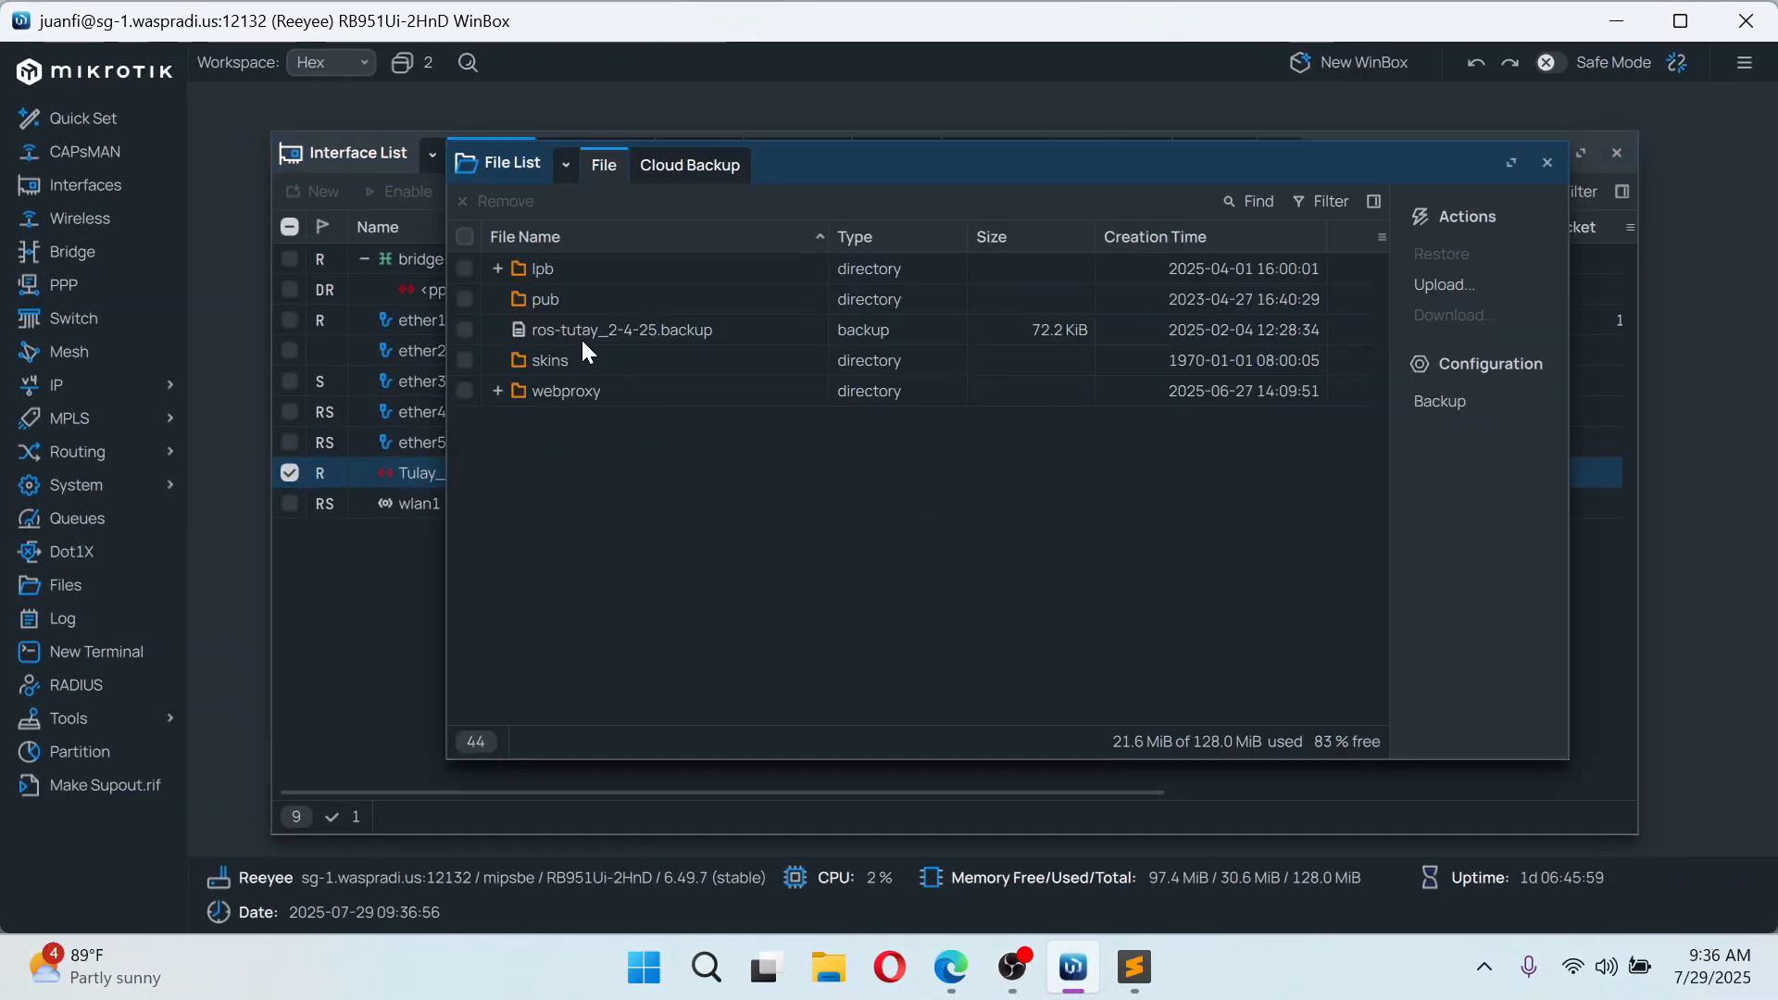
left_click(499, 391)
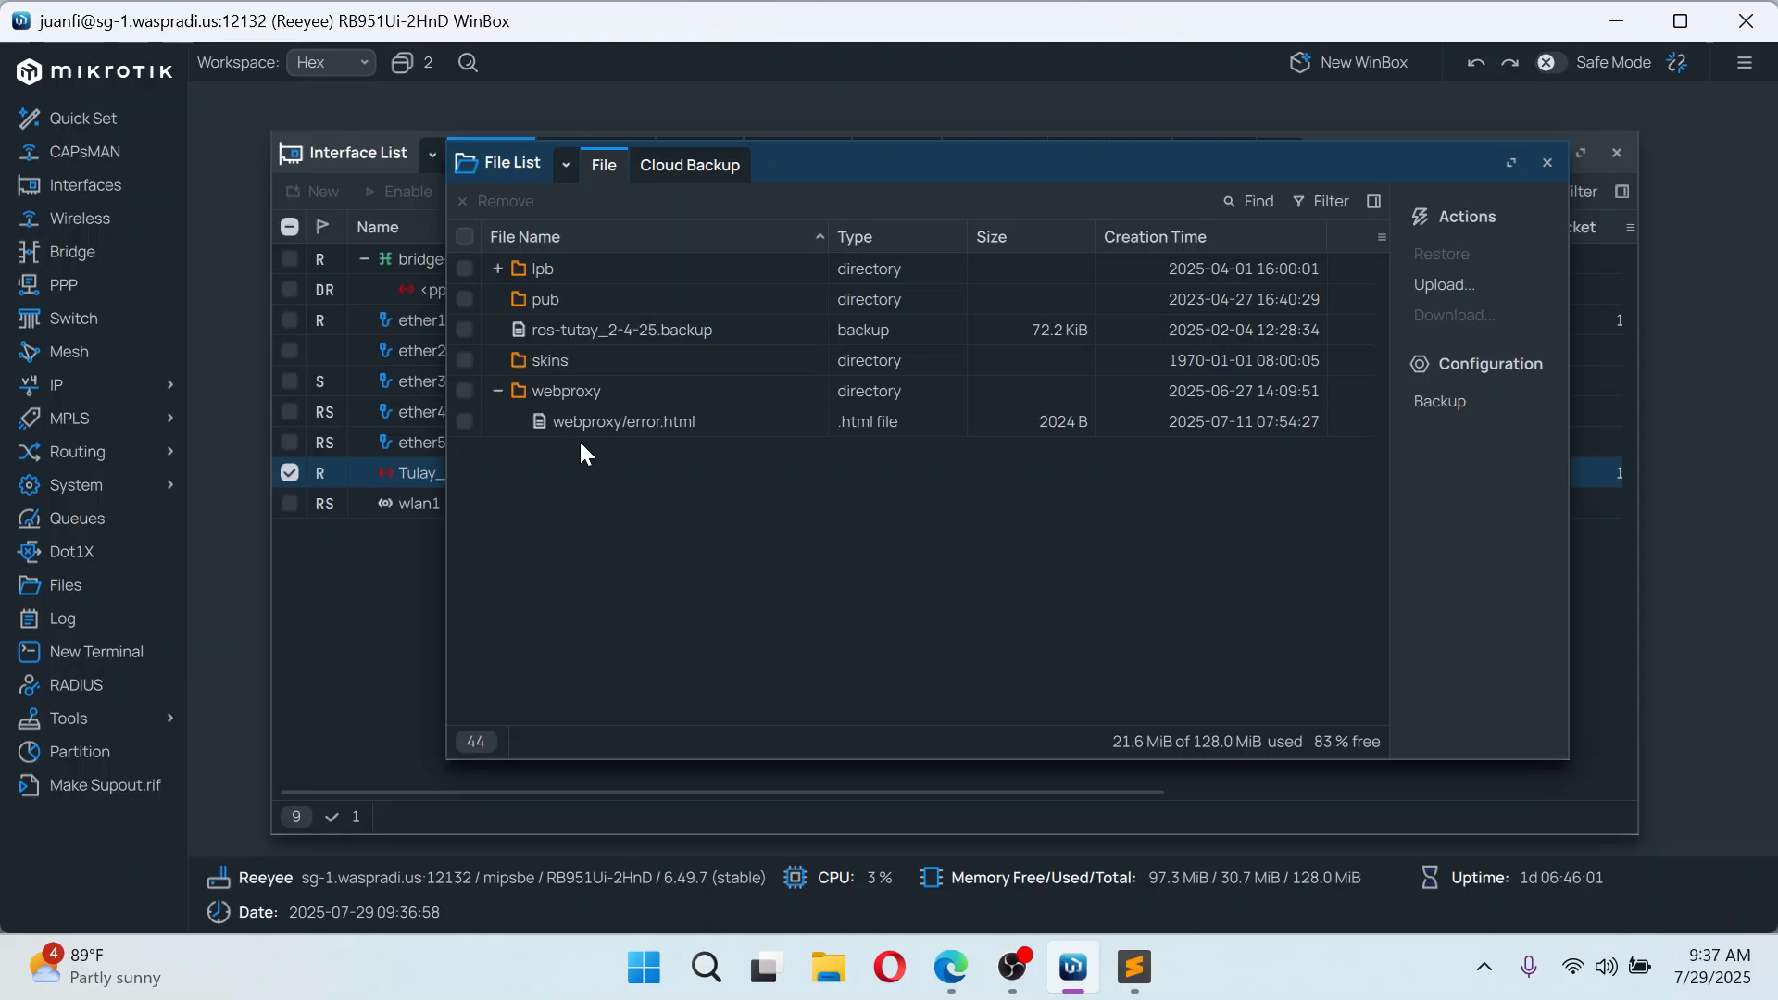
left_click(636, 430)
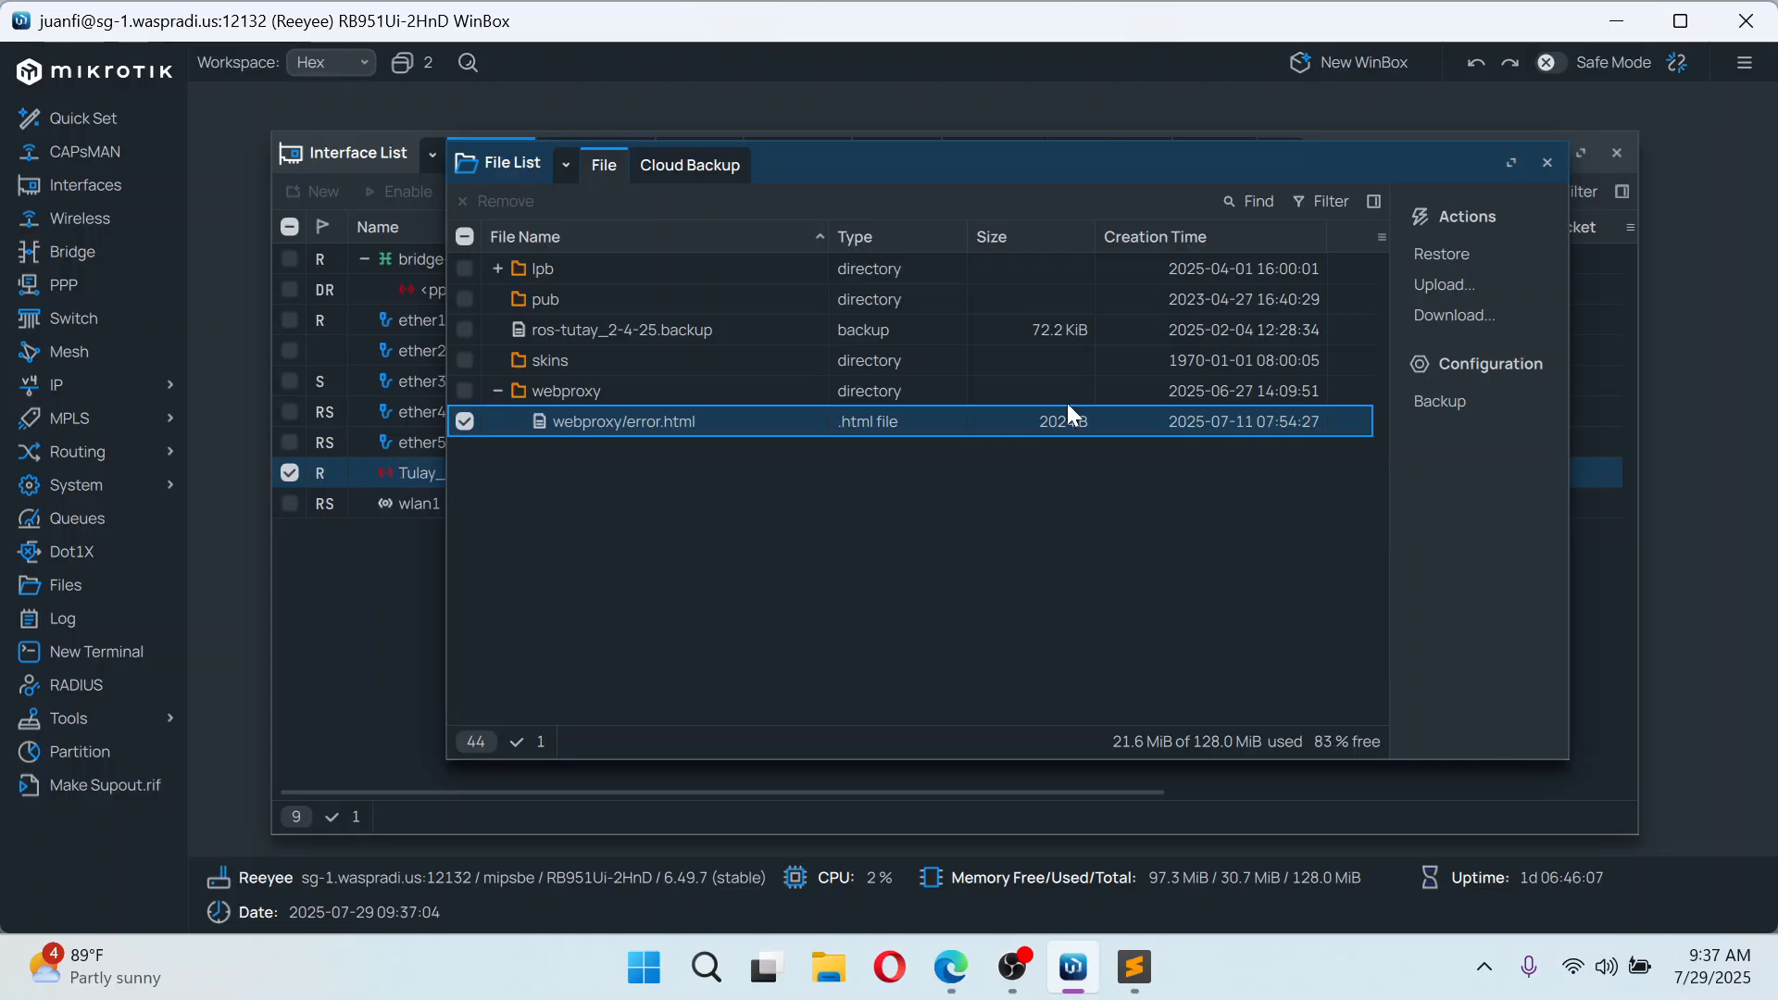
left_click(1547, 164)
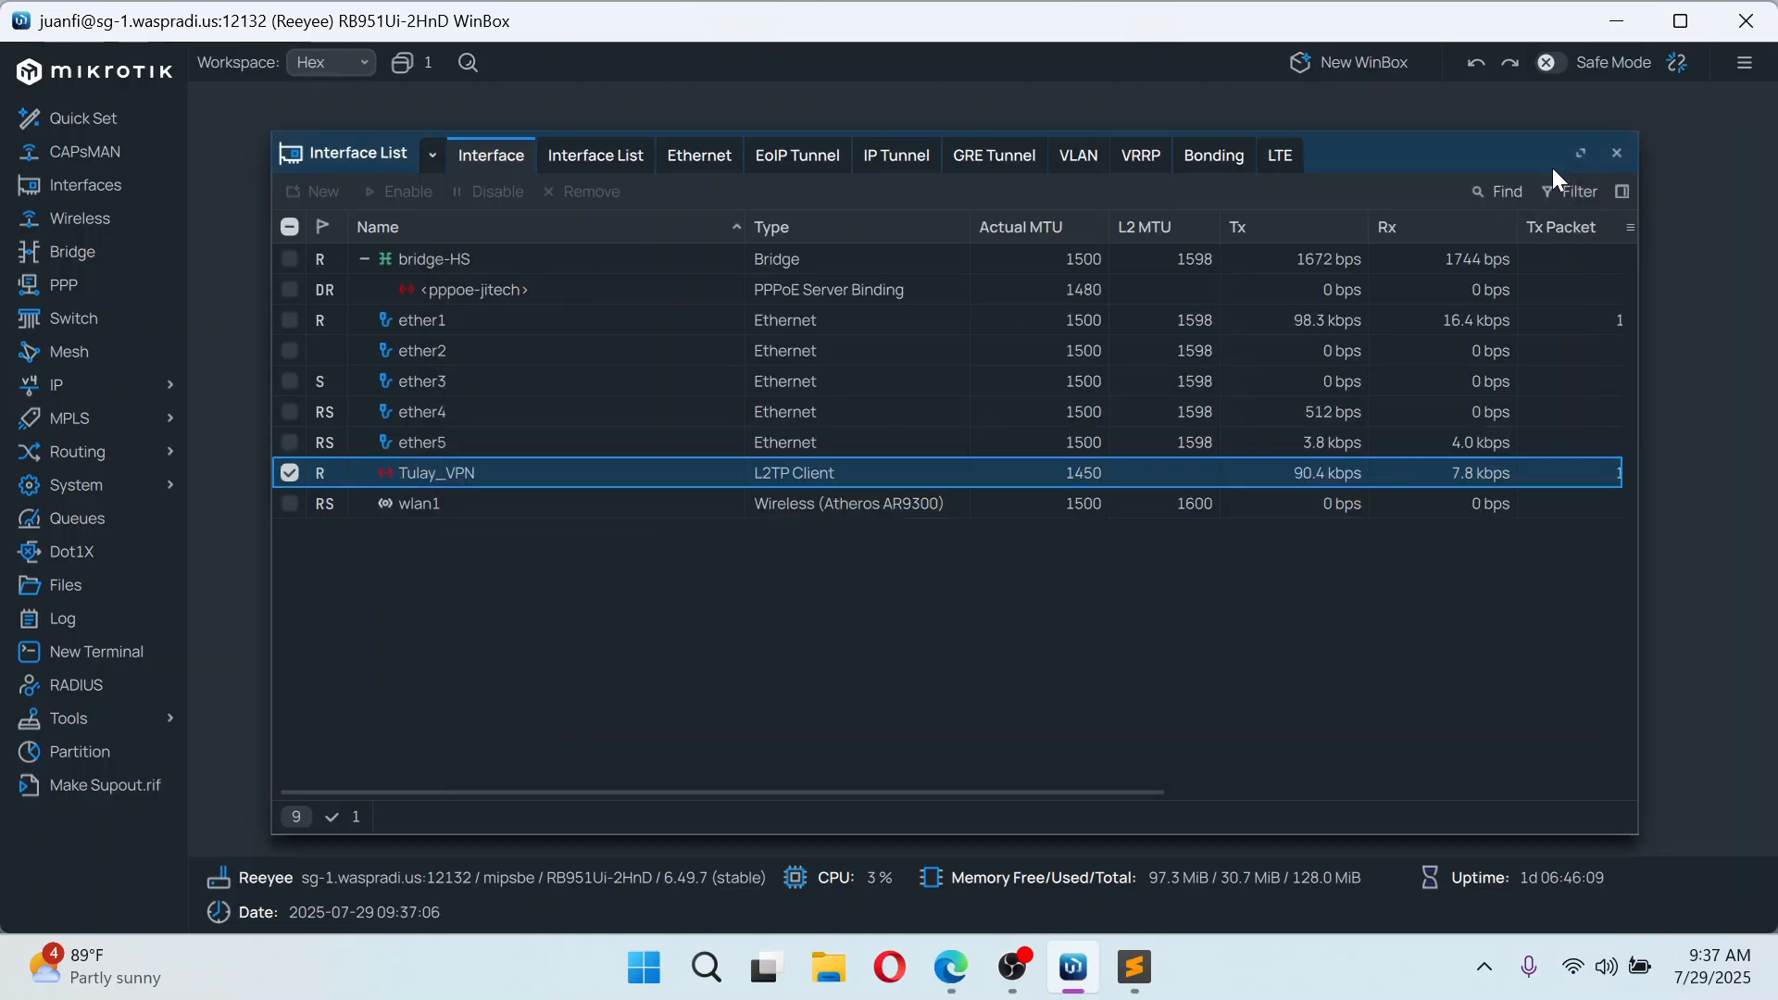
left_click(1617, 154)
left_click(1617, 28)
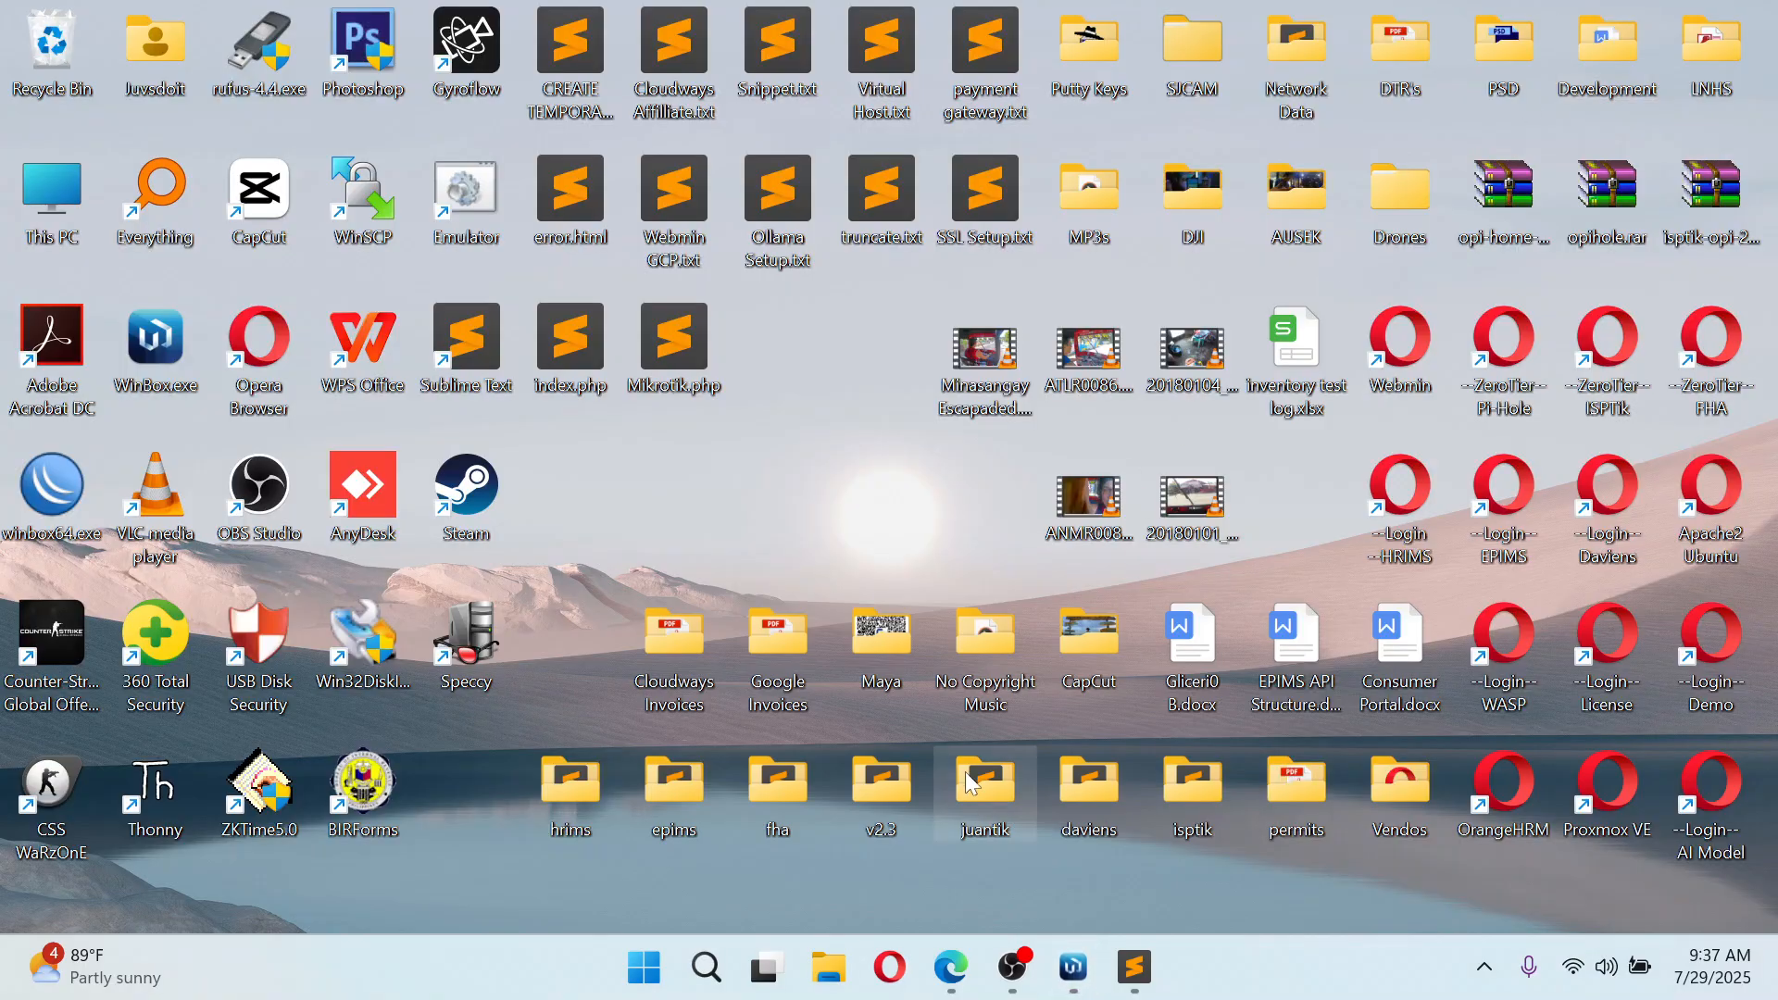
Close the proxy template preview and save new API username and password for Vendo 1
left_click(950, 969)
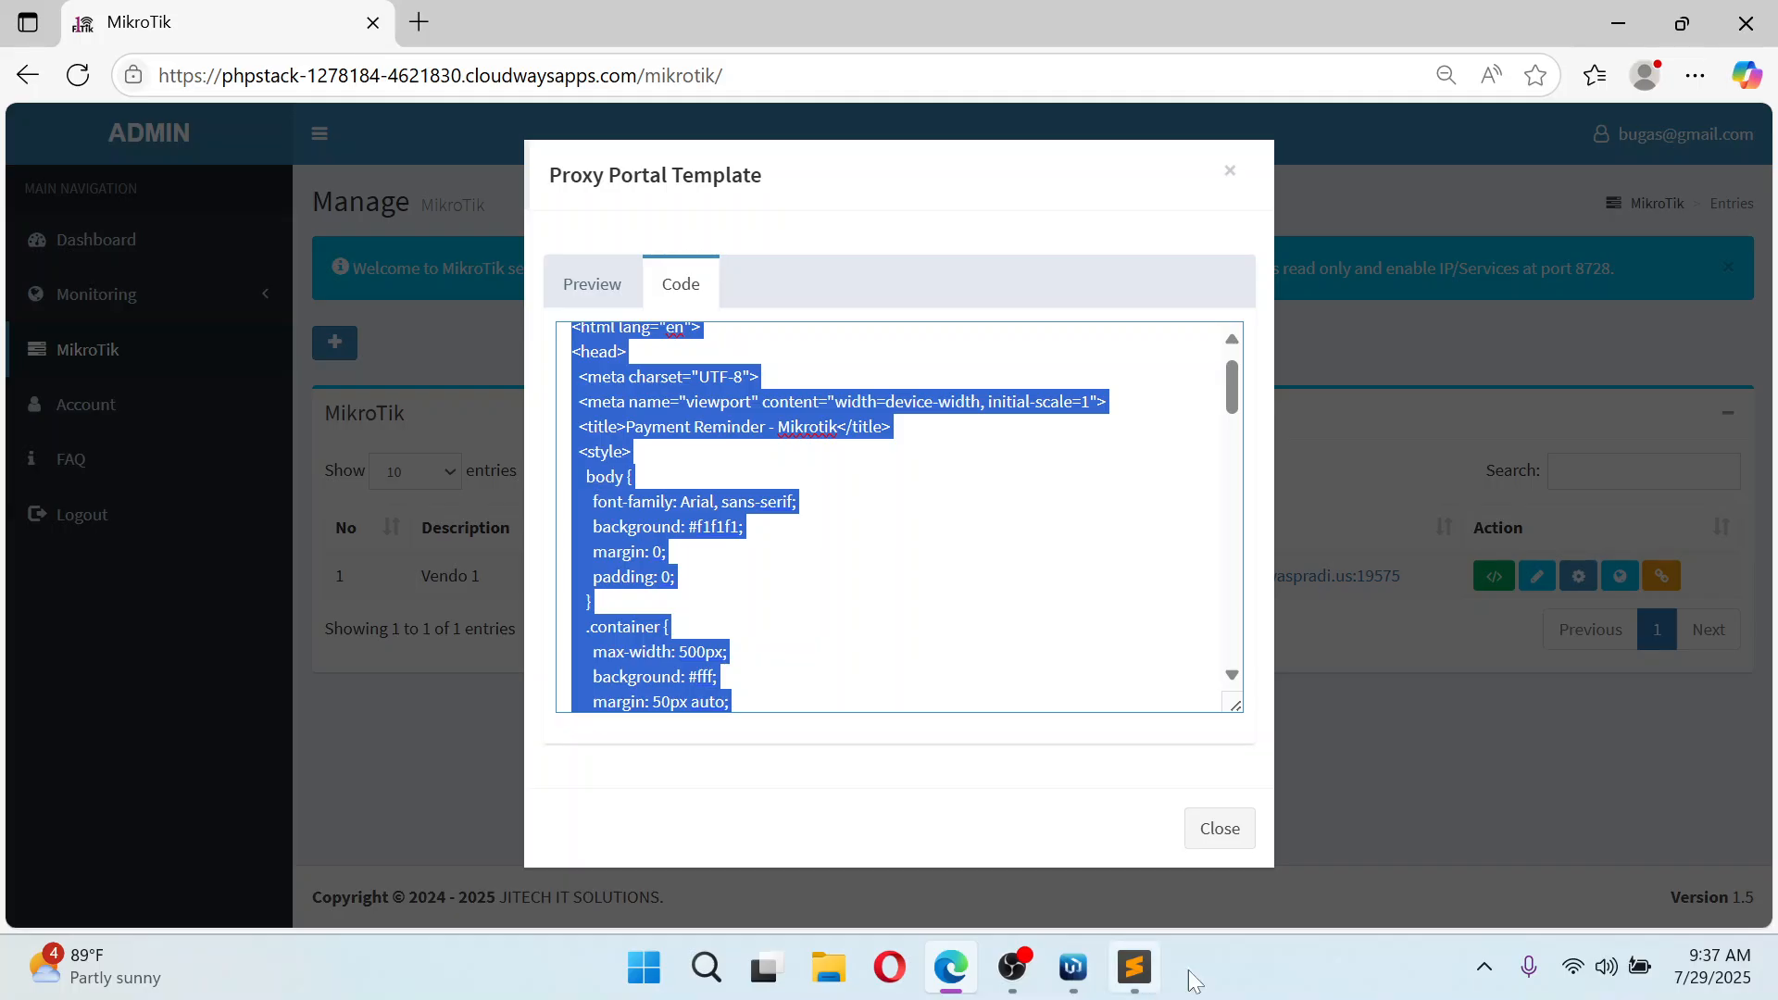
left_click(1218, 827)
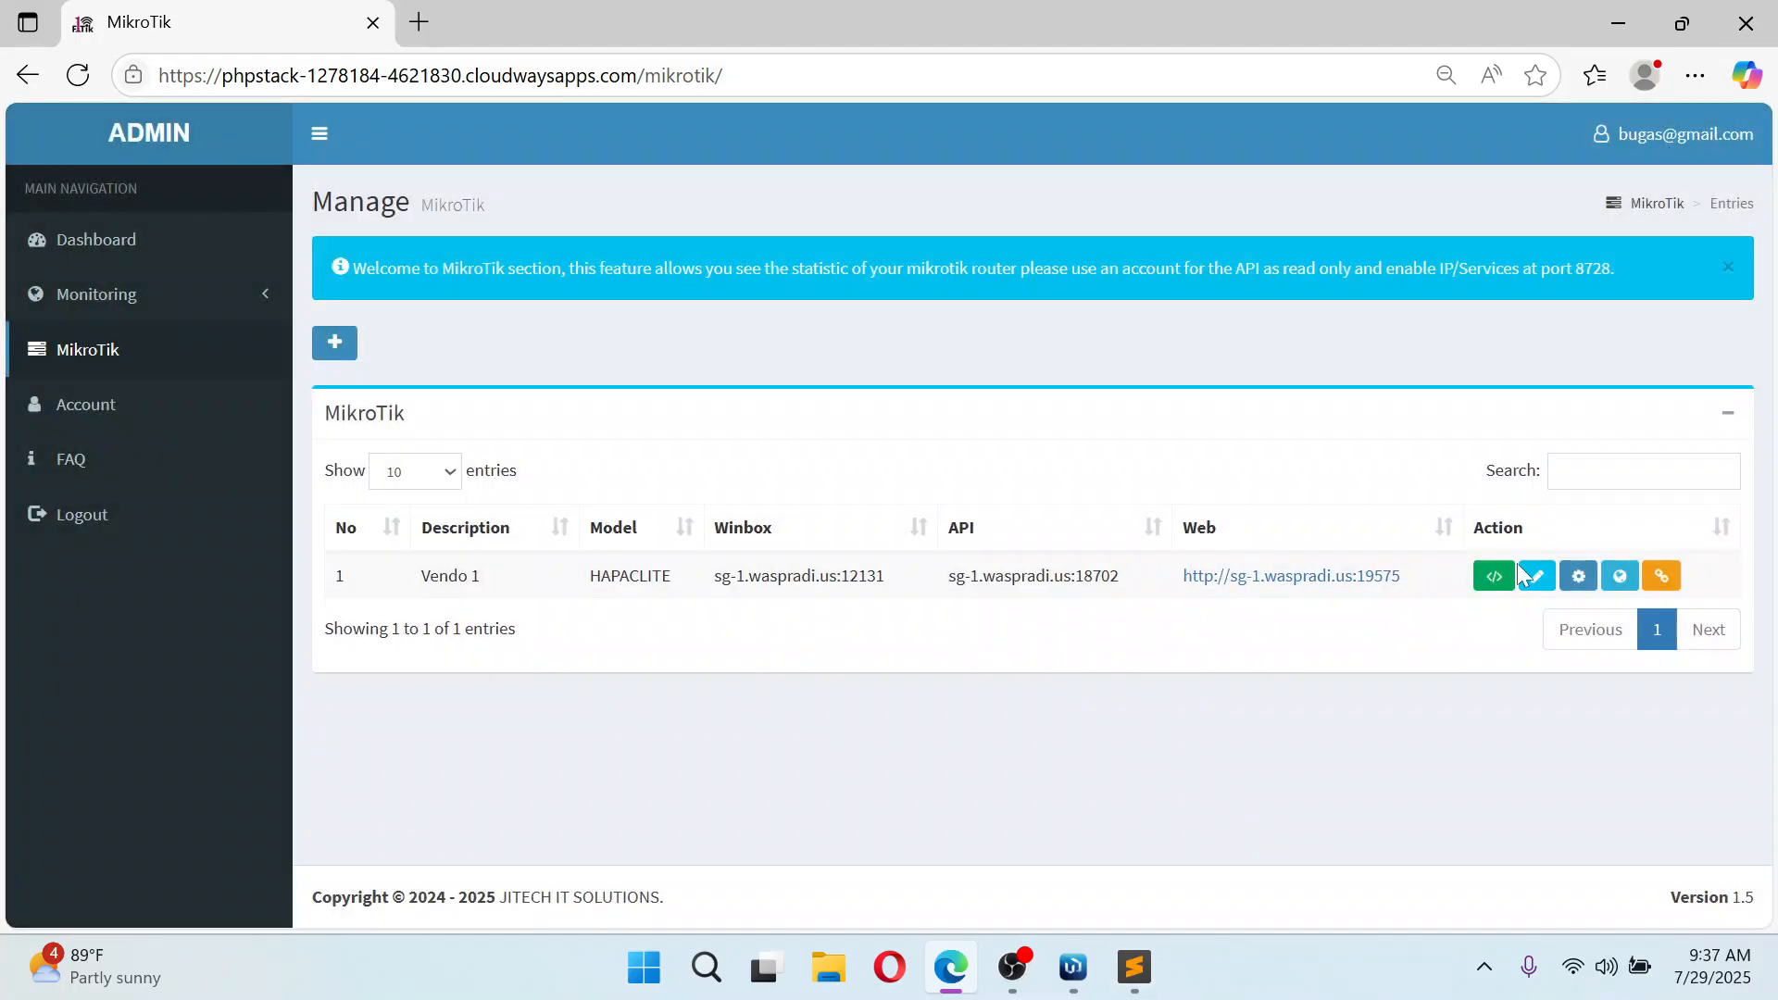
left_click(1539, 578)
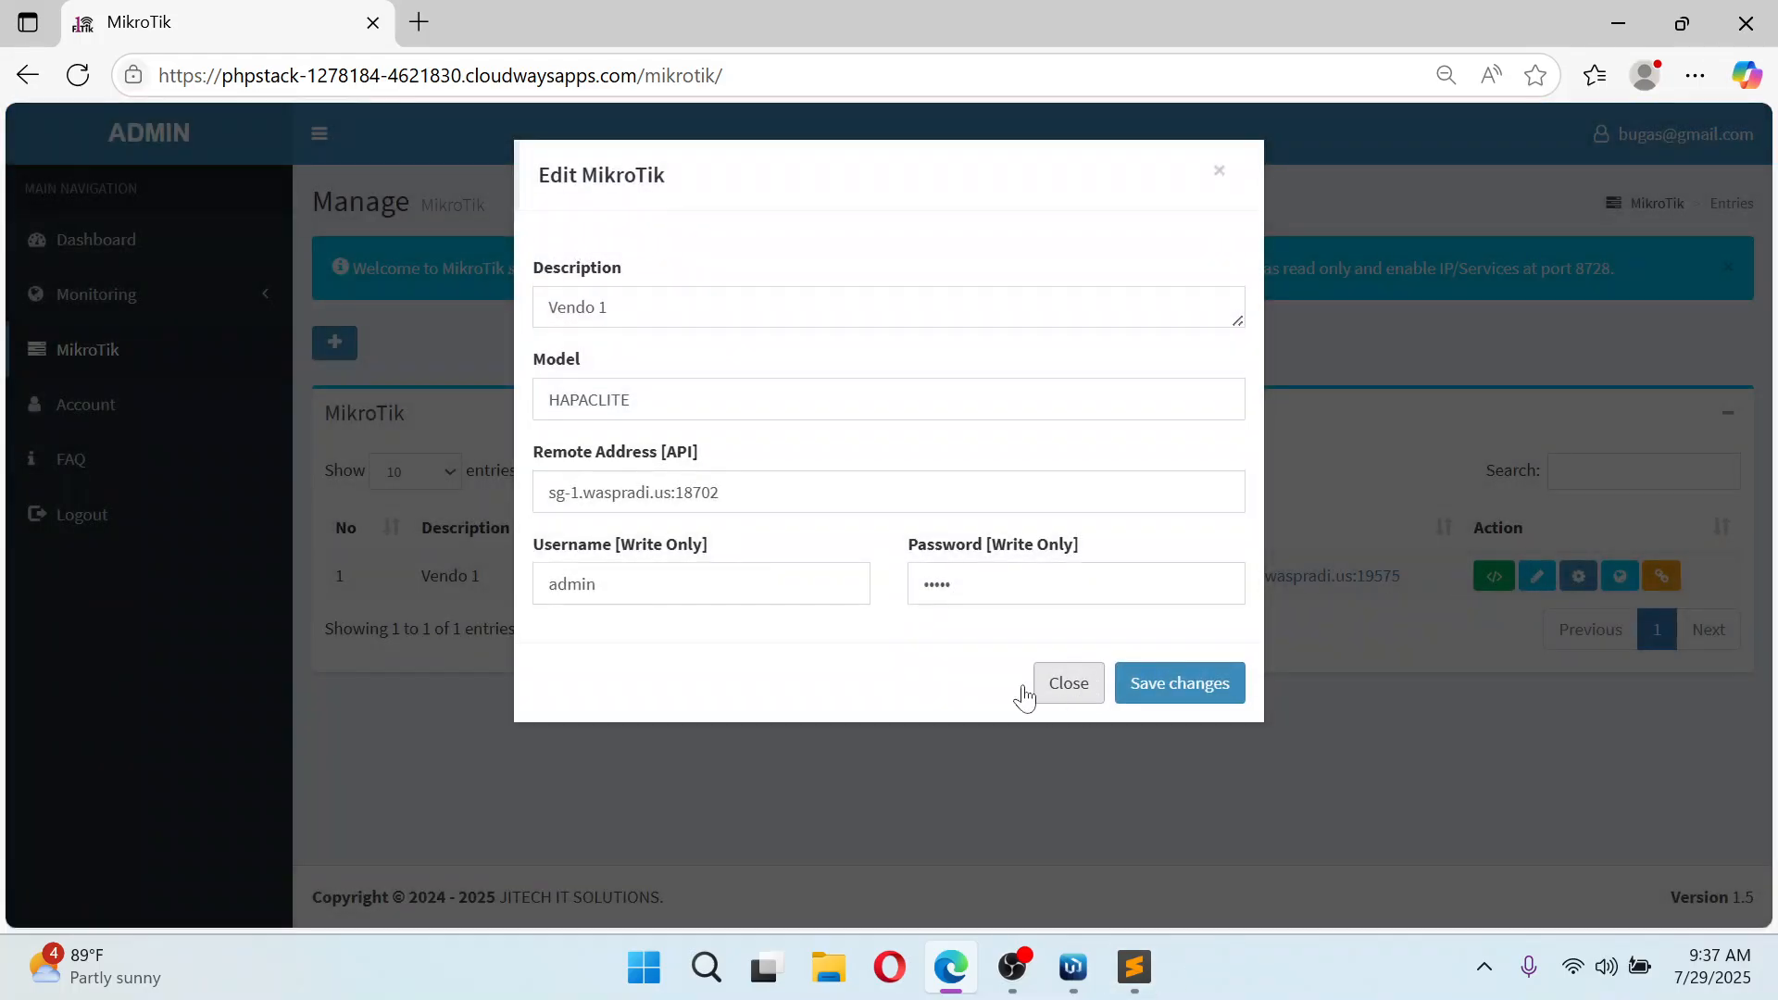
left_click_drag(642, 585, 465, 561)
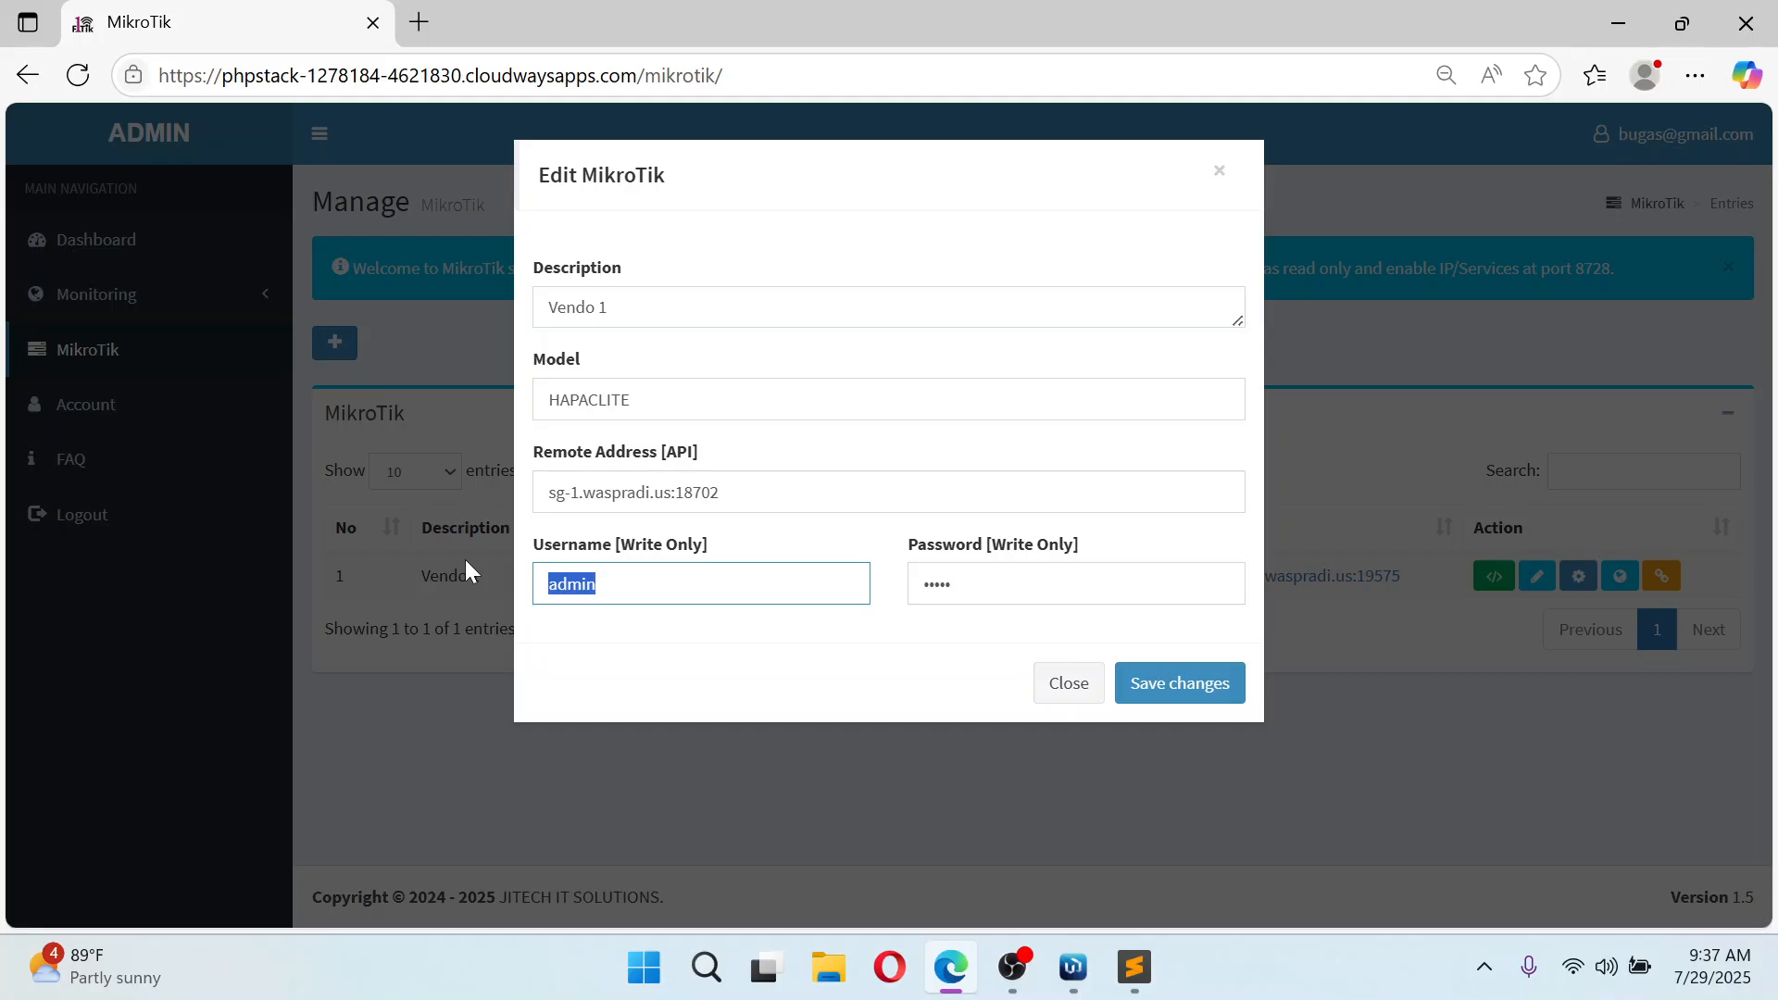
type("juanfi")
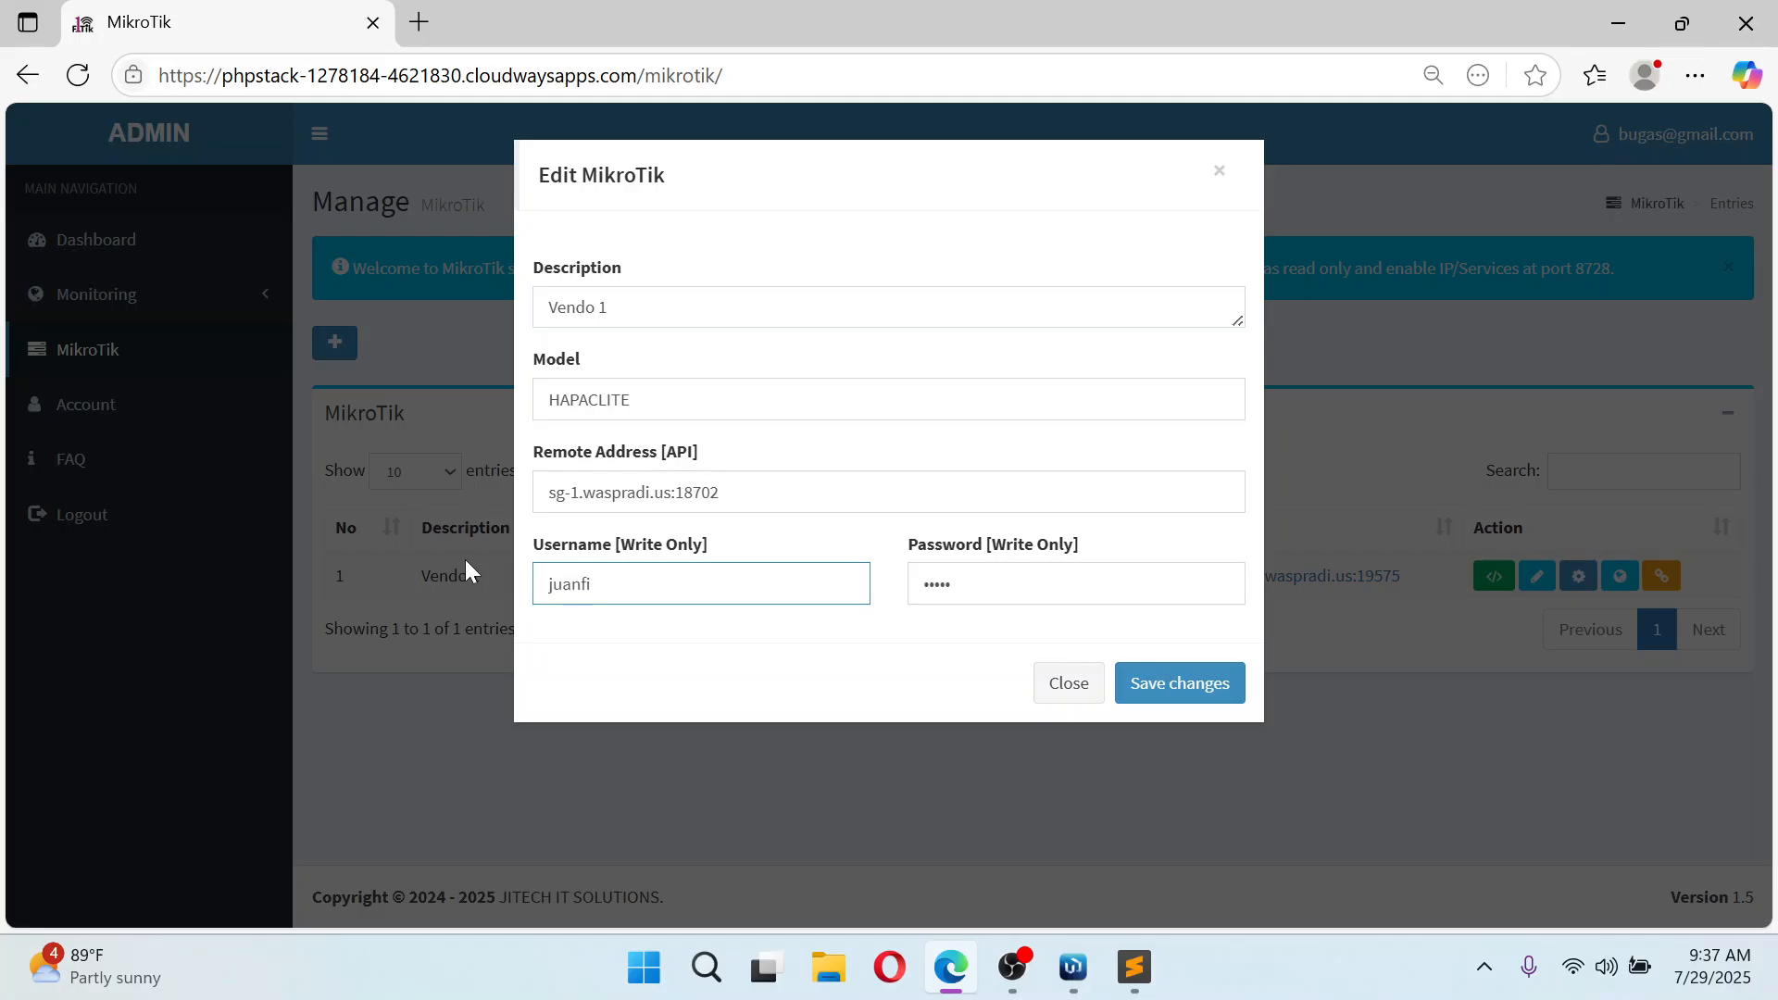
key("Tab")
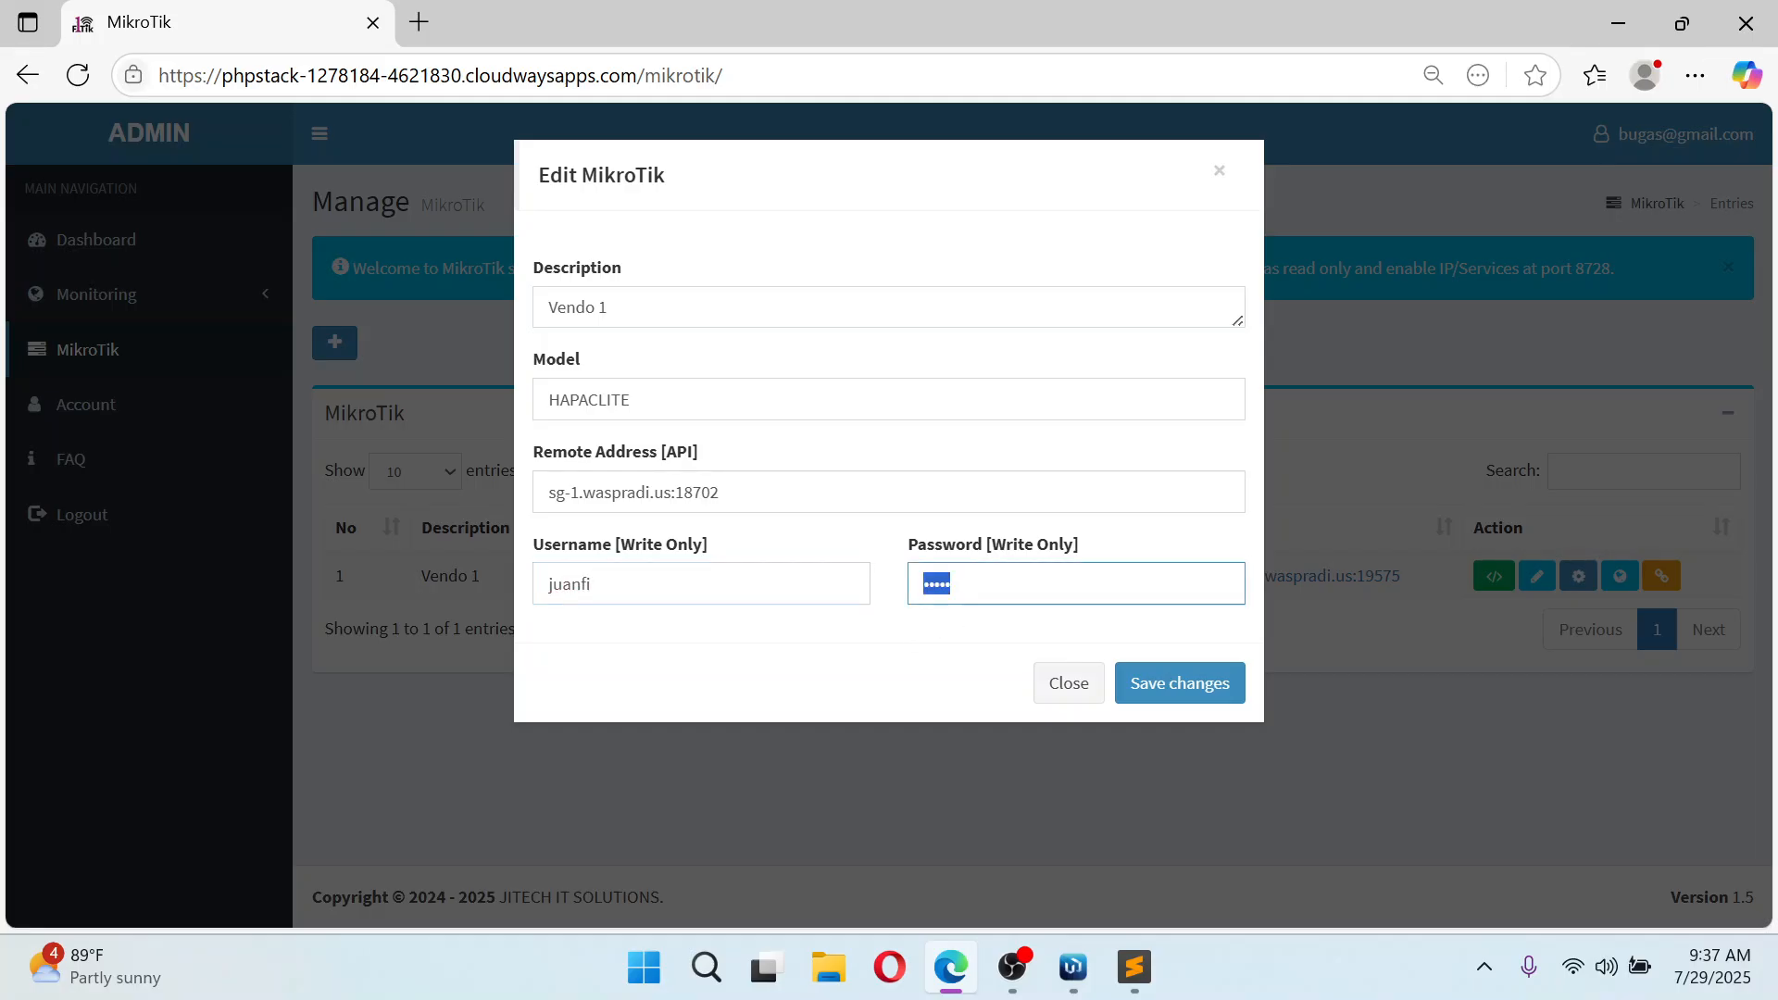
type("1")
left_click(1169, 683)
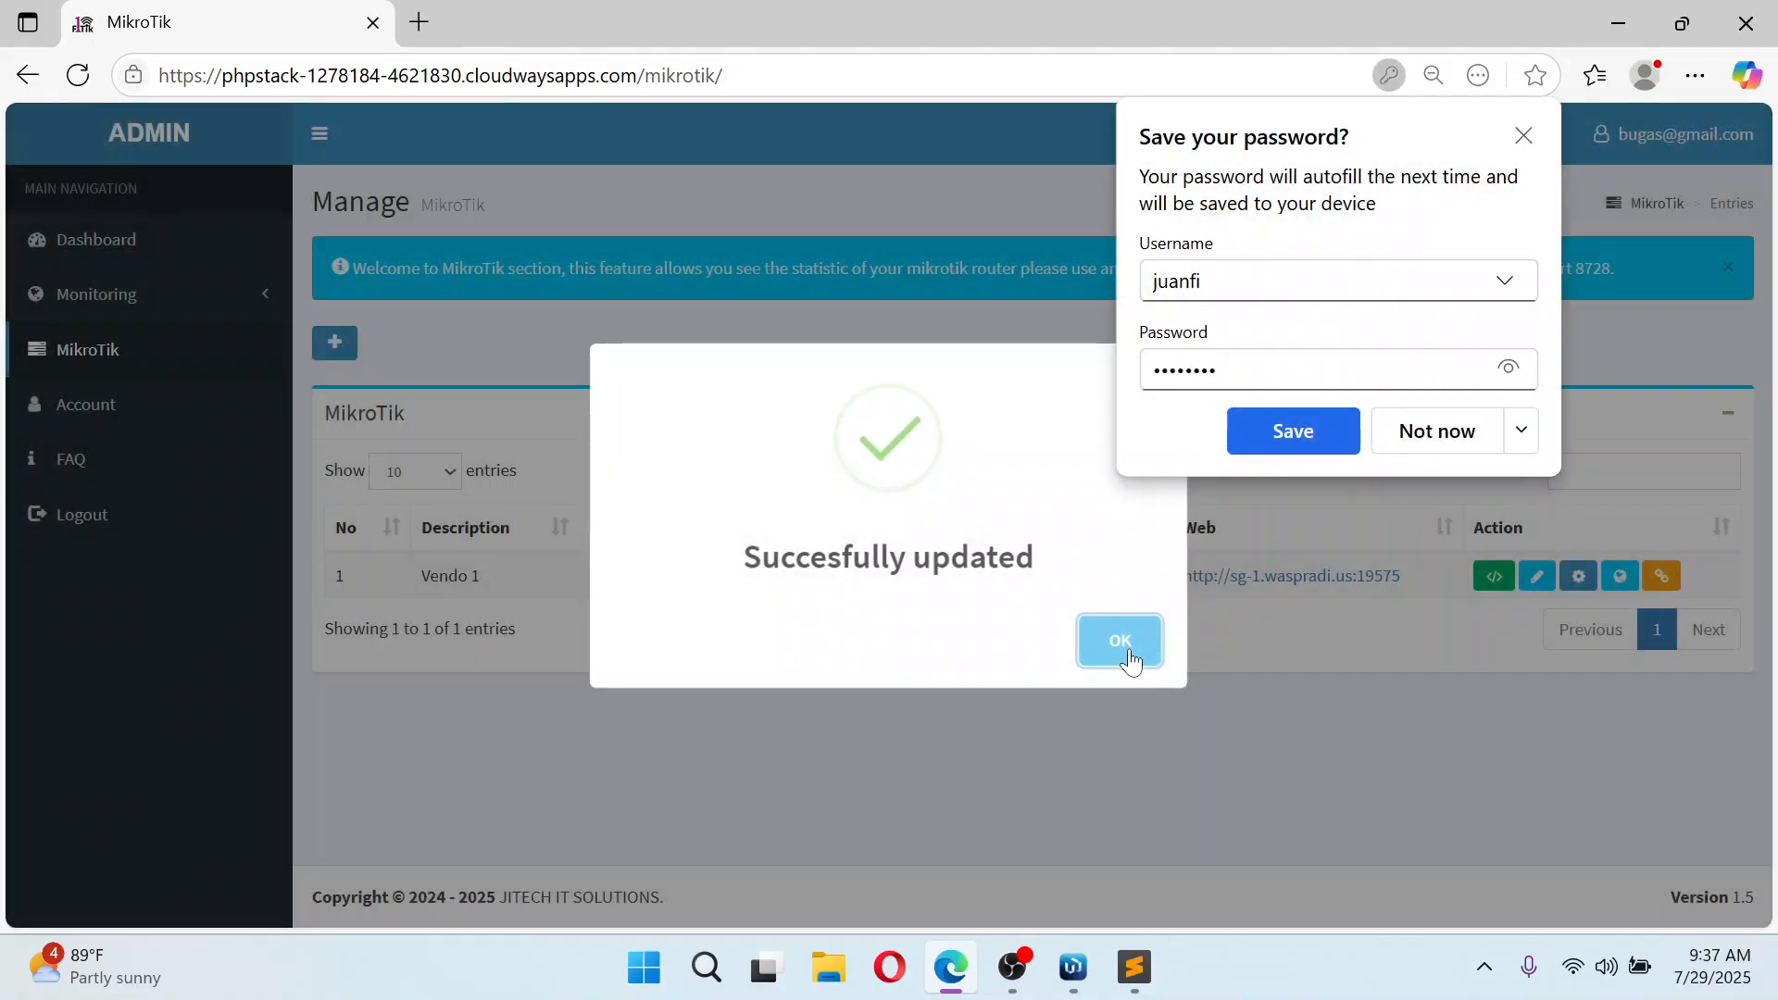
Dismiss the success message and browser password prompt, then minimize the browser to the desktop
left_click(1128, 654)
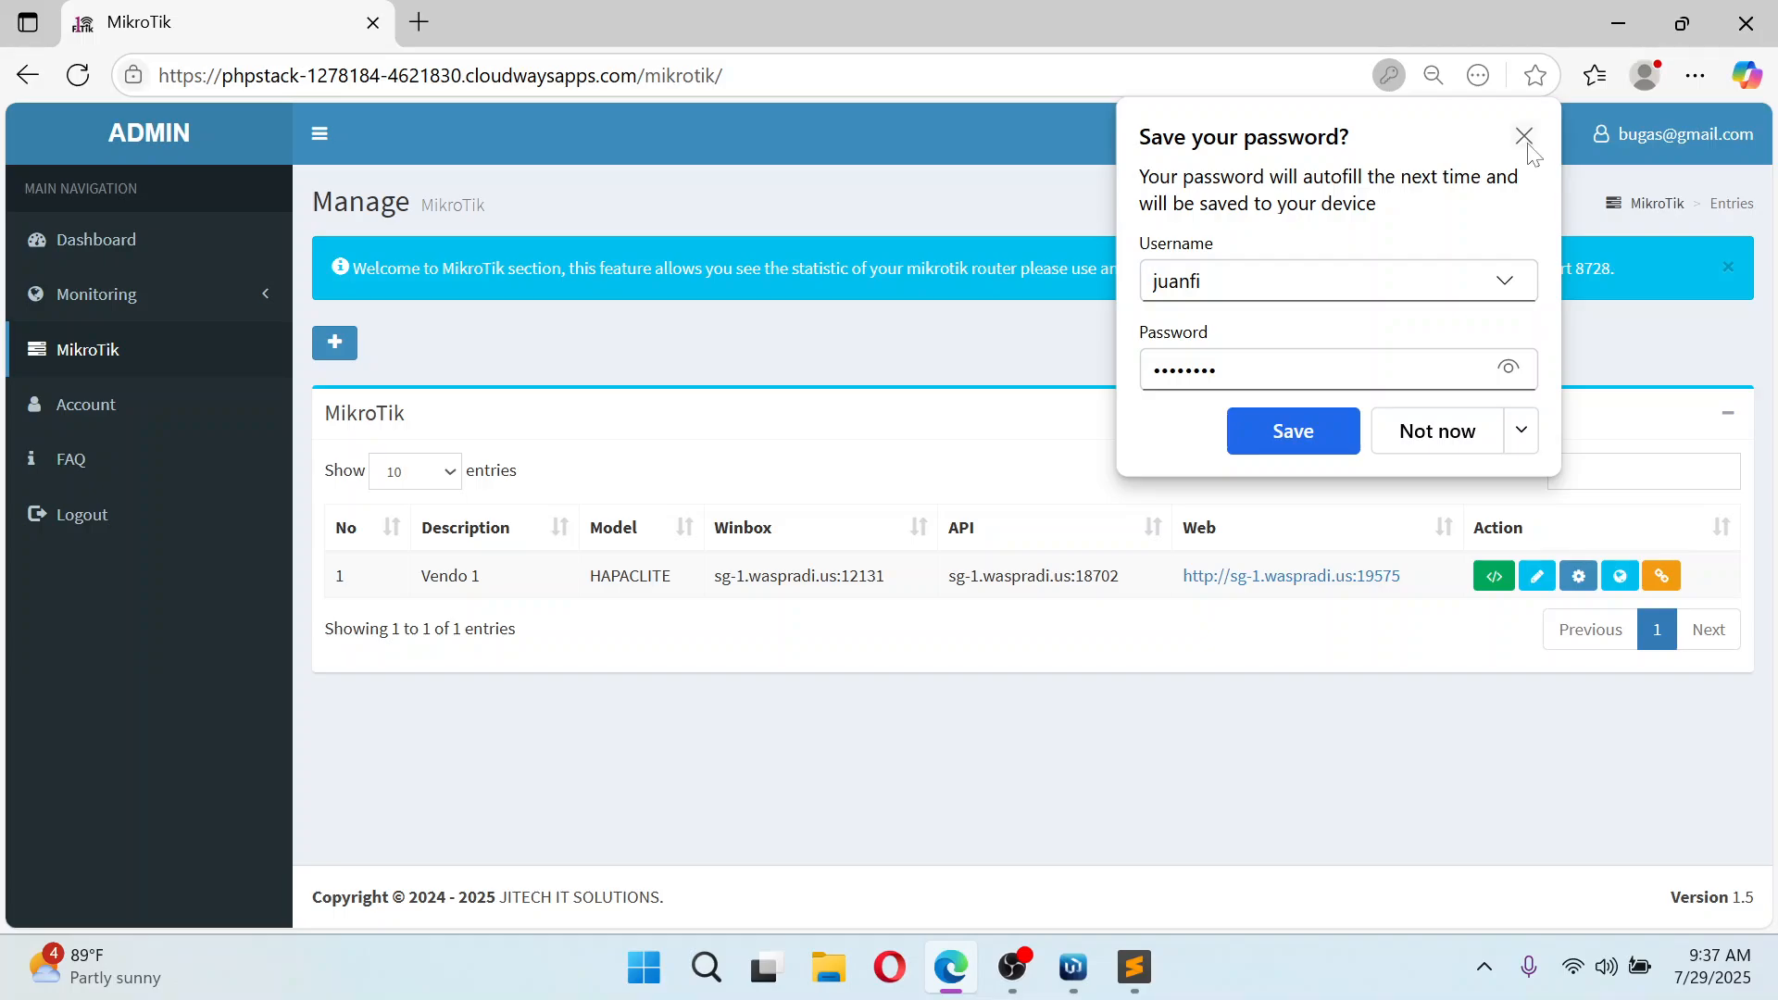
left_click(1523, 137)
left_click(1626, 22)
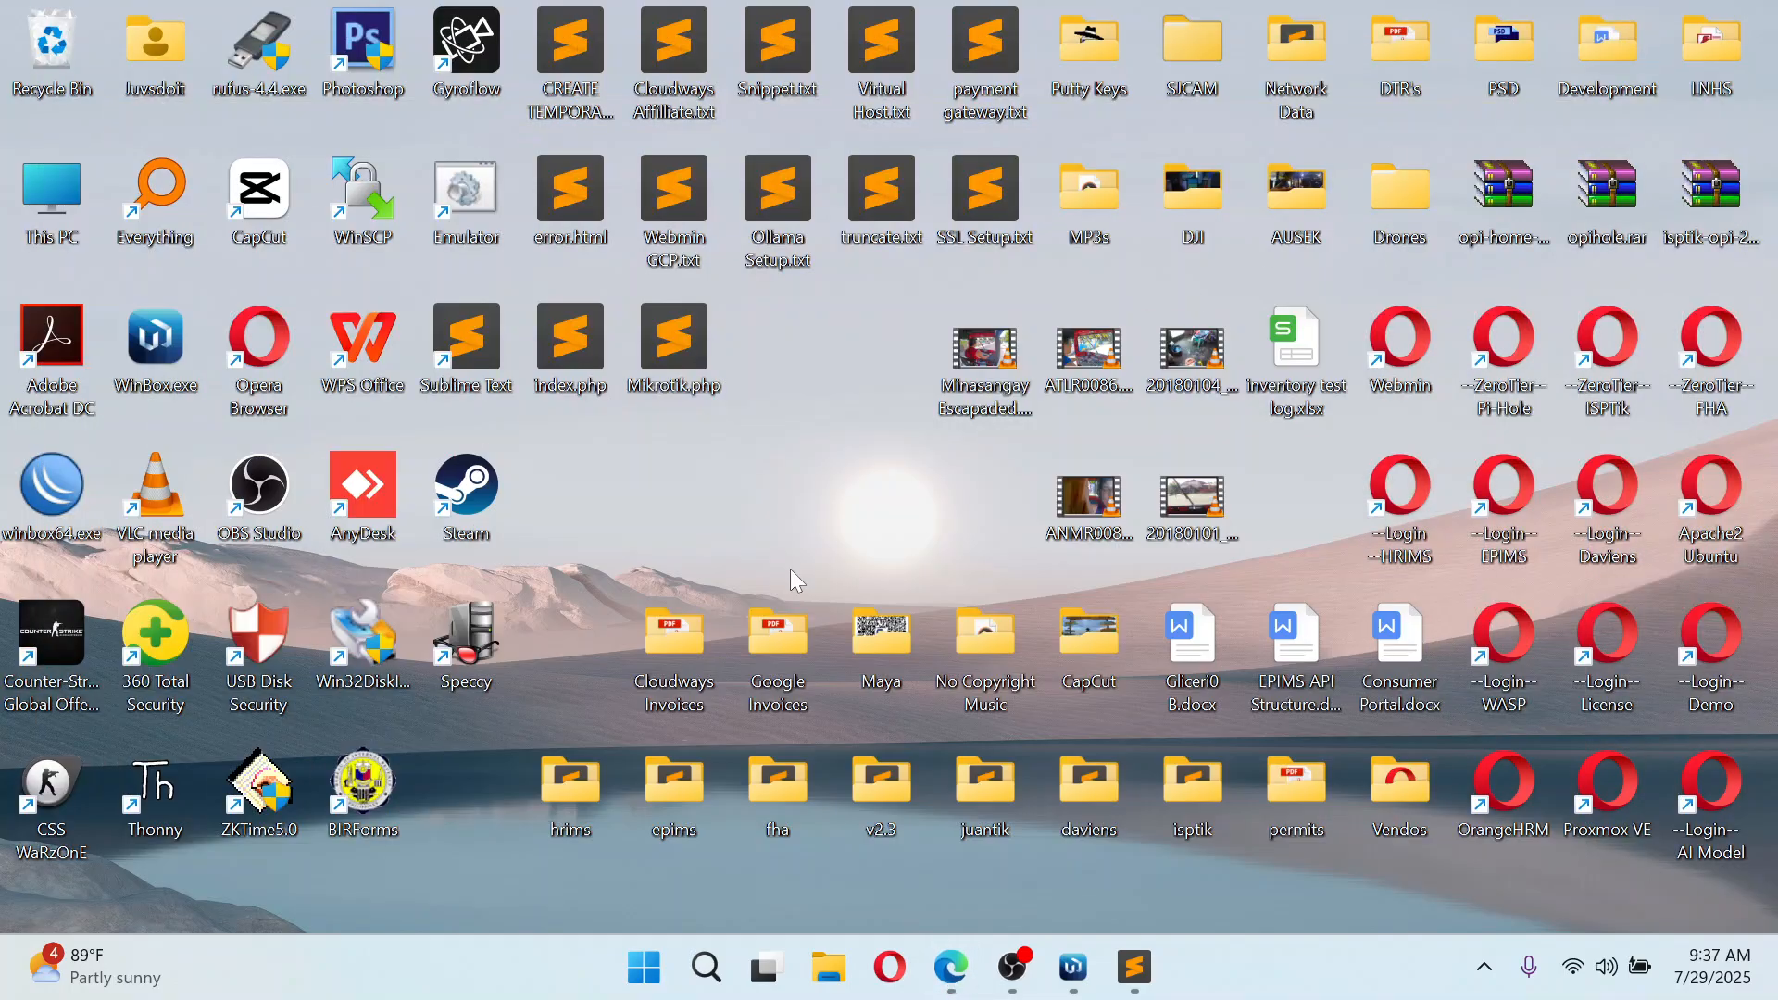
Open the FiTik login page in Opera from the address-bar suggestions
left_click(892, 969)
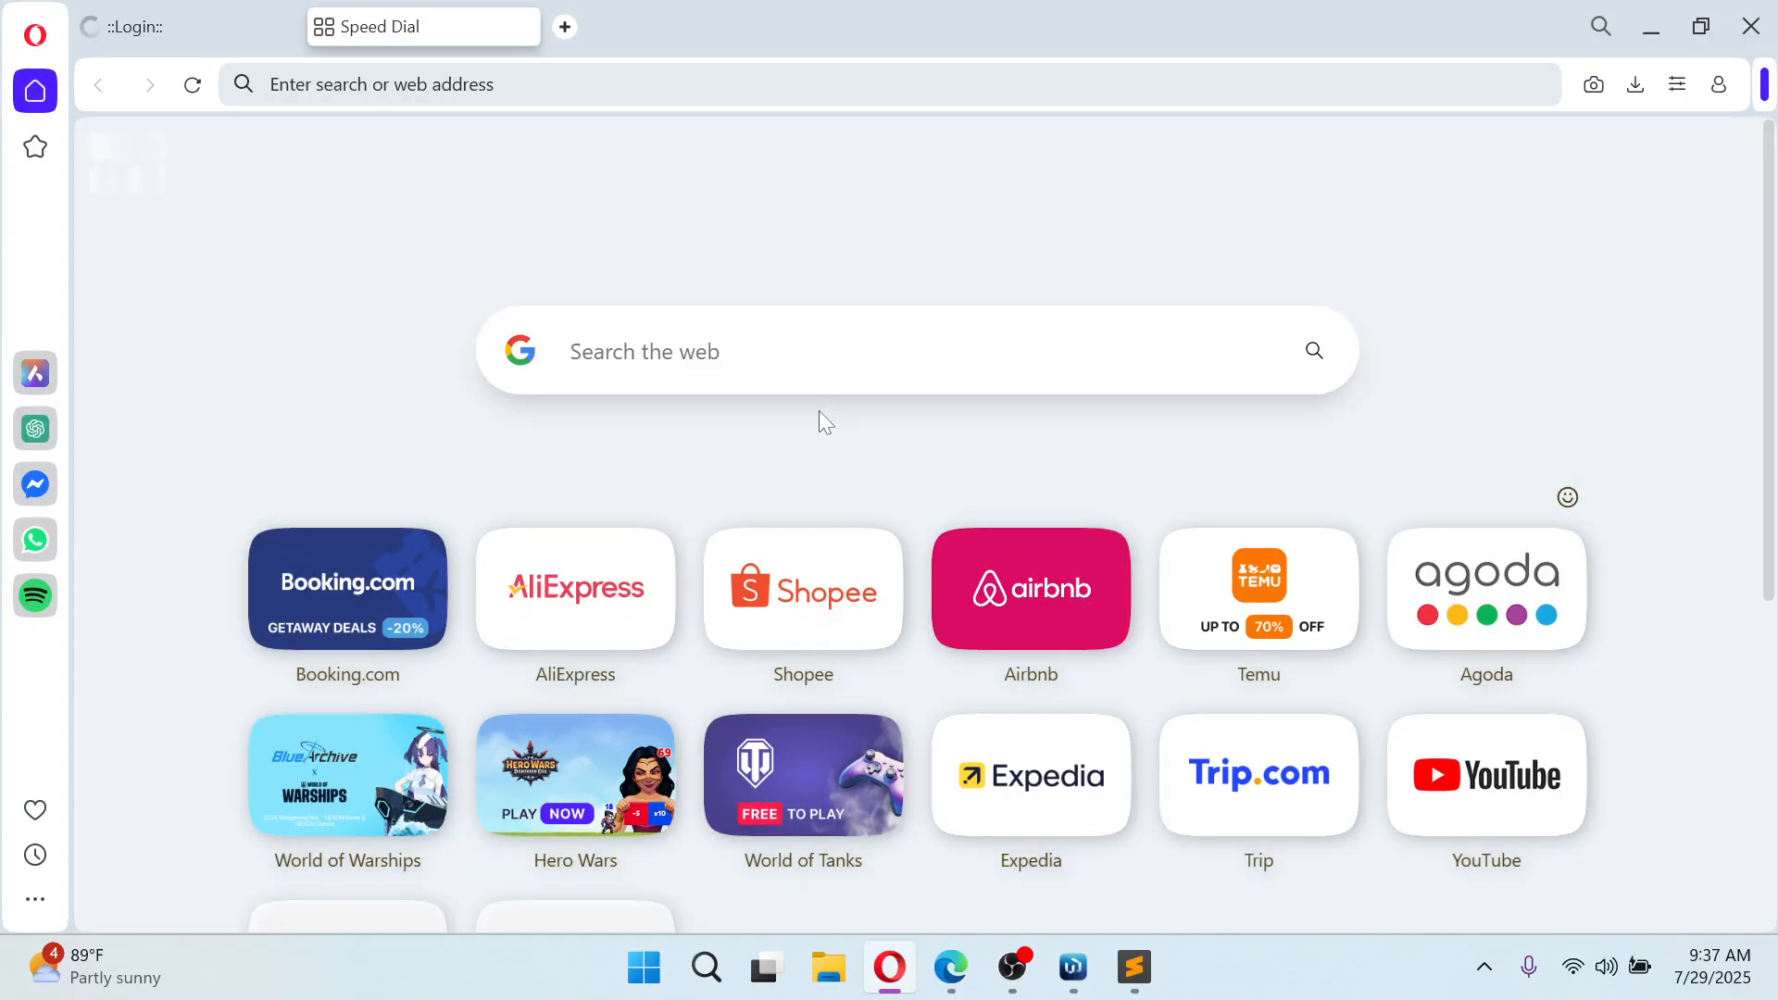
type("php")
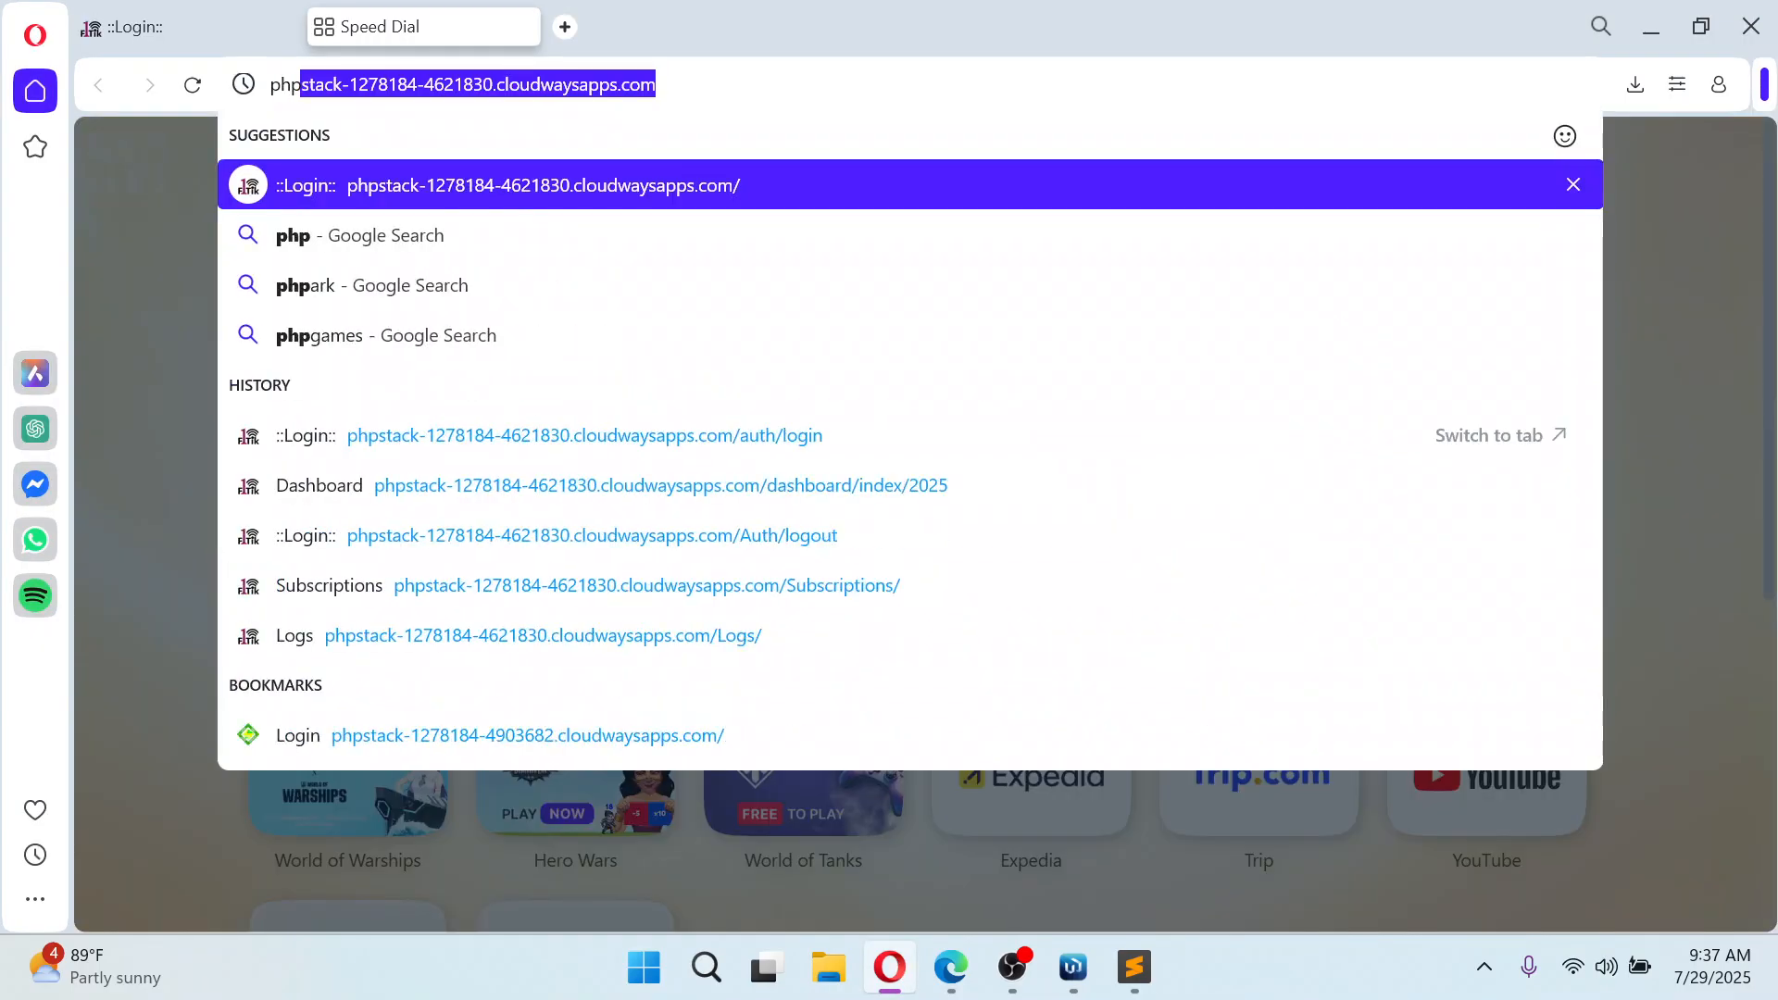
left_click(537, 198)
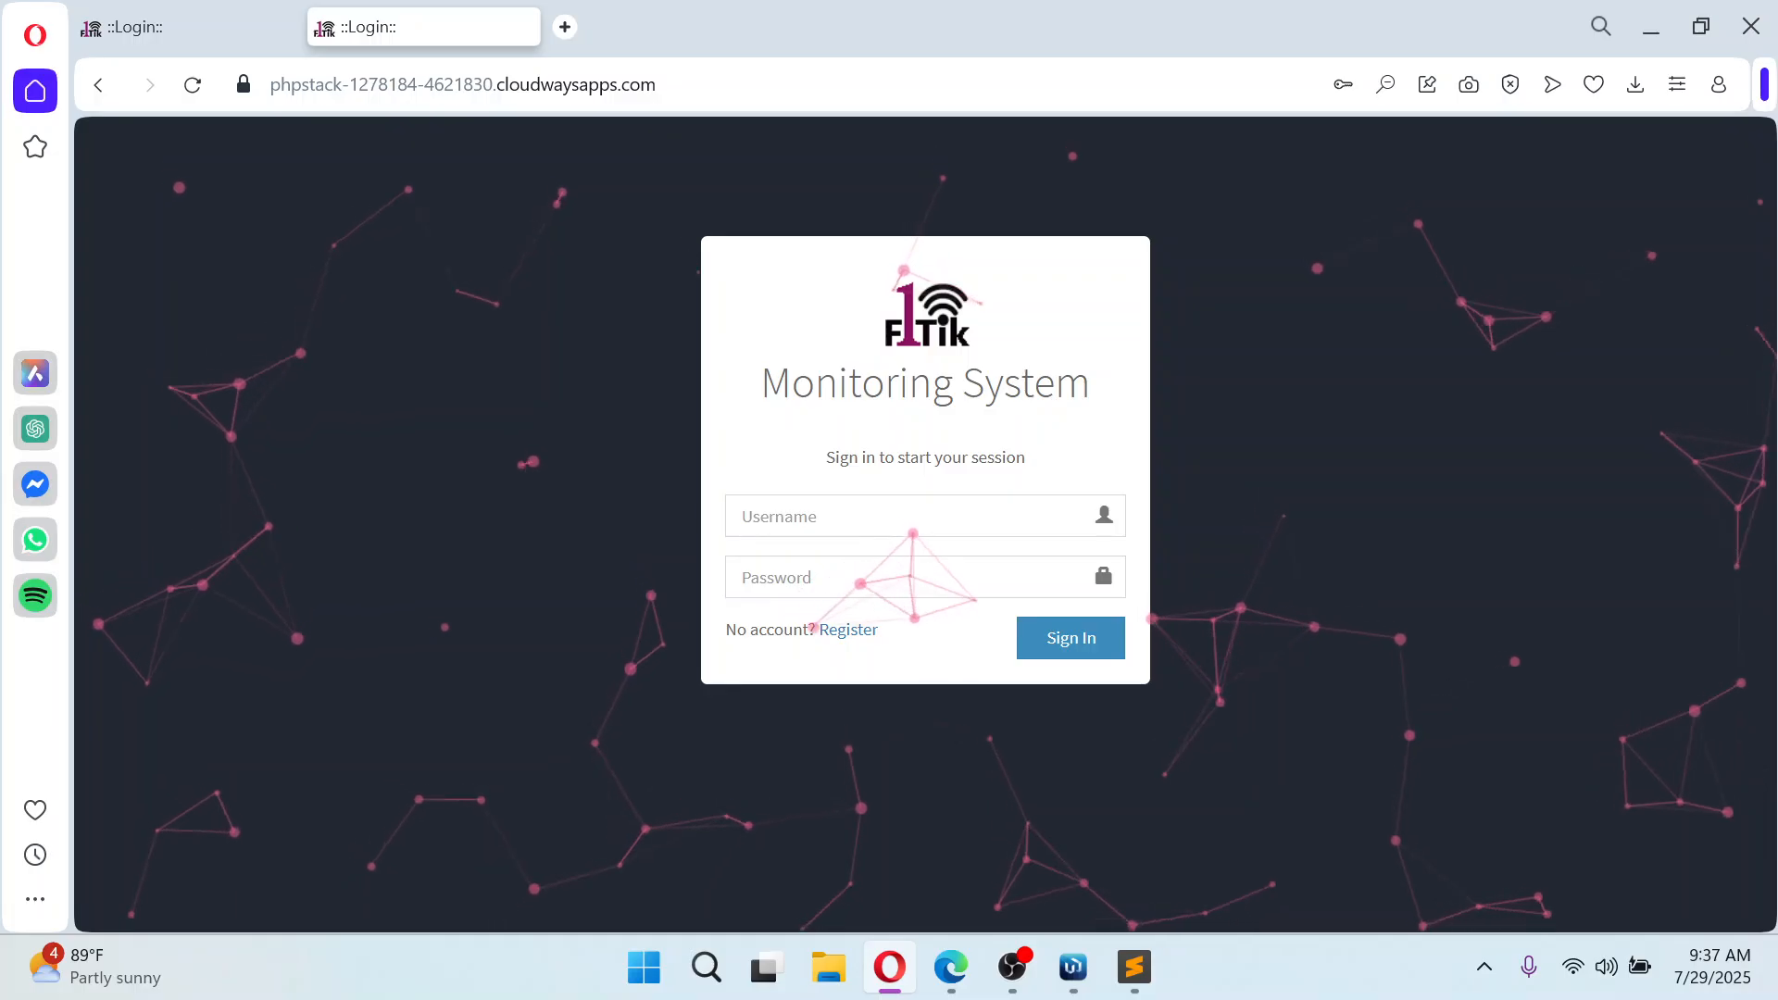
Sign in with the second user's username and password
left_click(833, 516)
type("taboc")
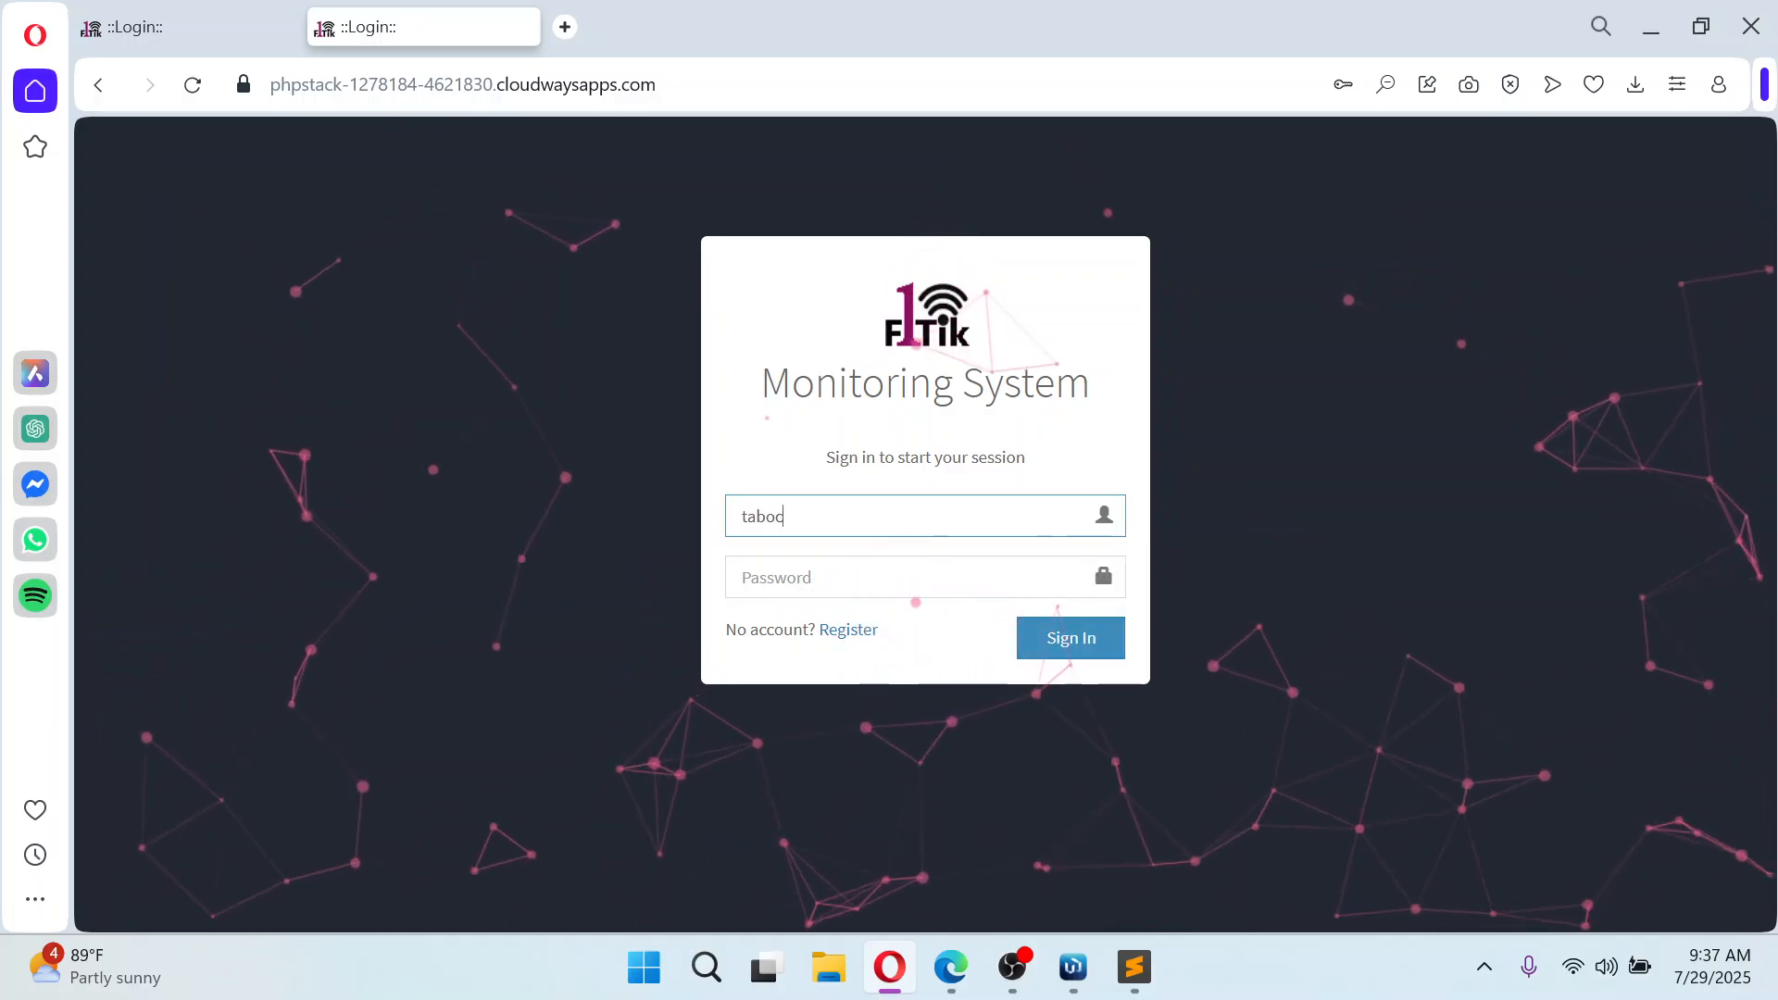
left_click(778, 574)
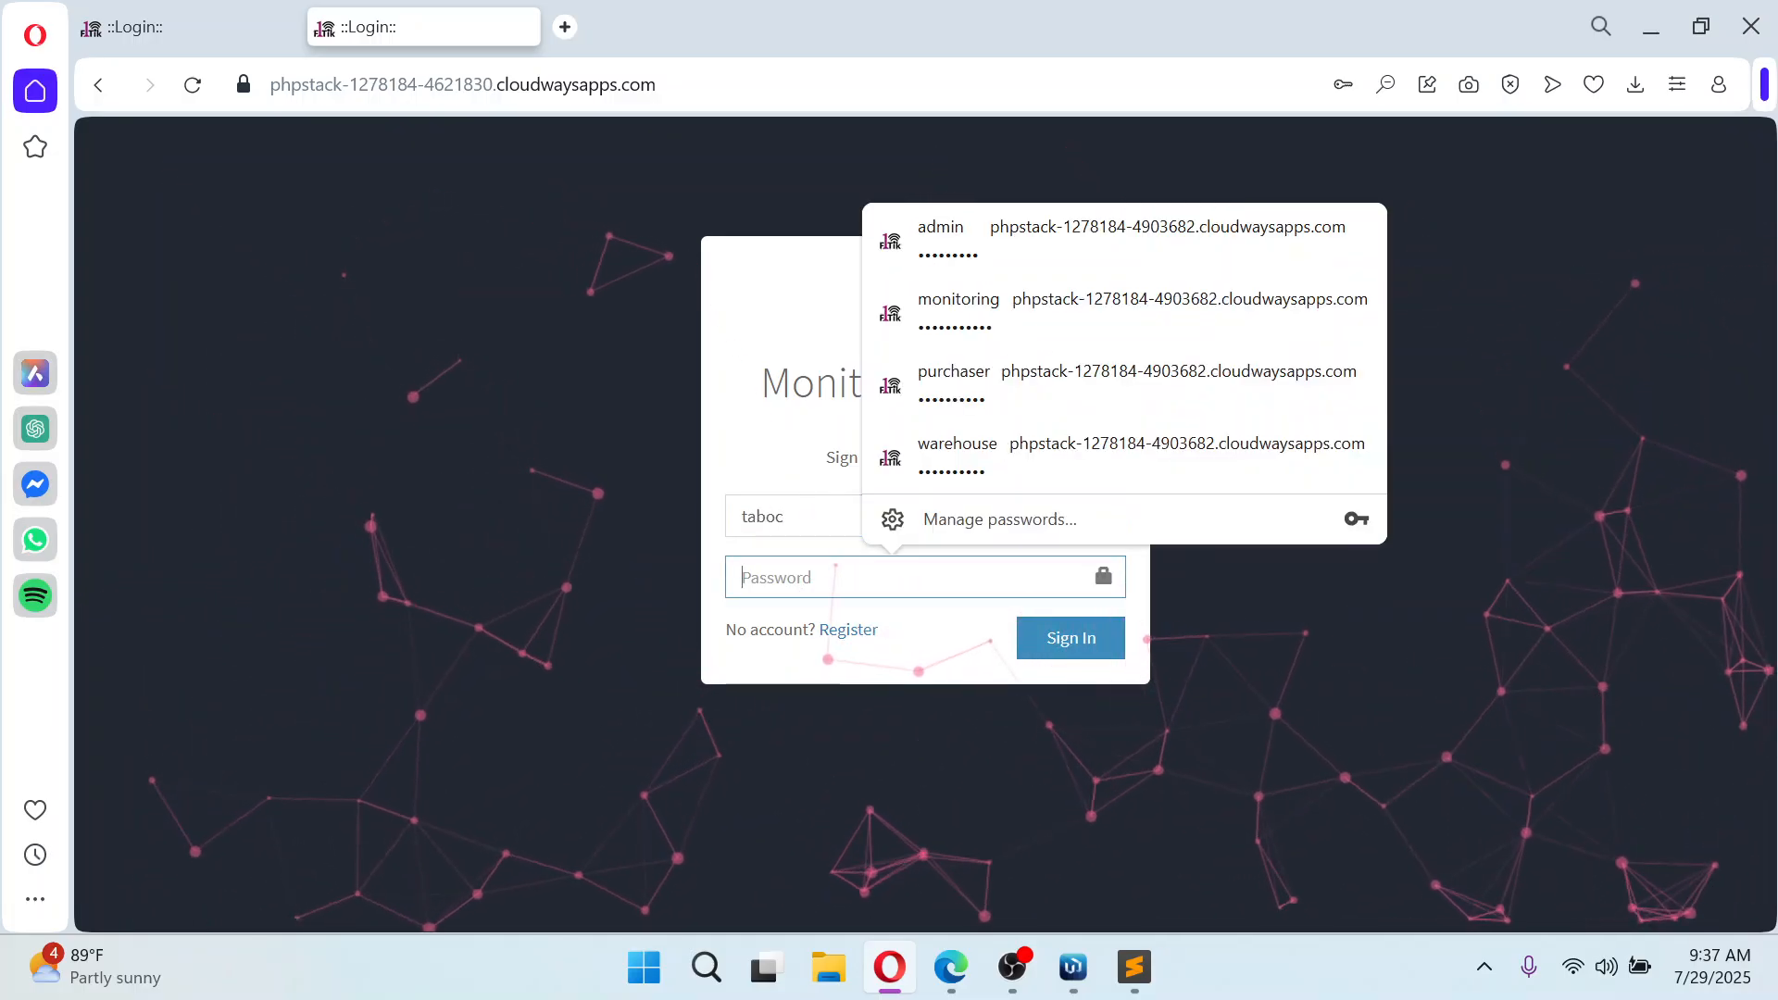
key("Return")
type("•••••••")
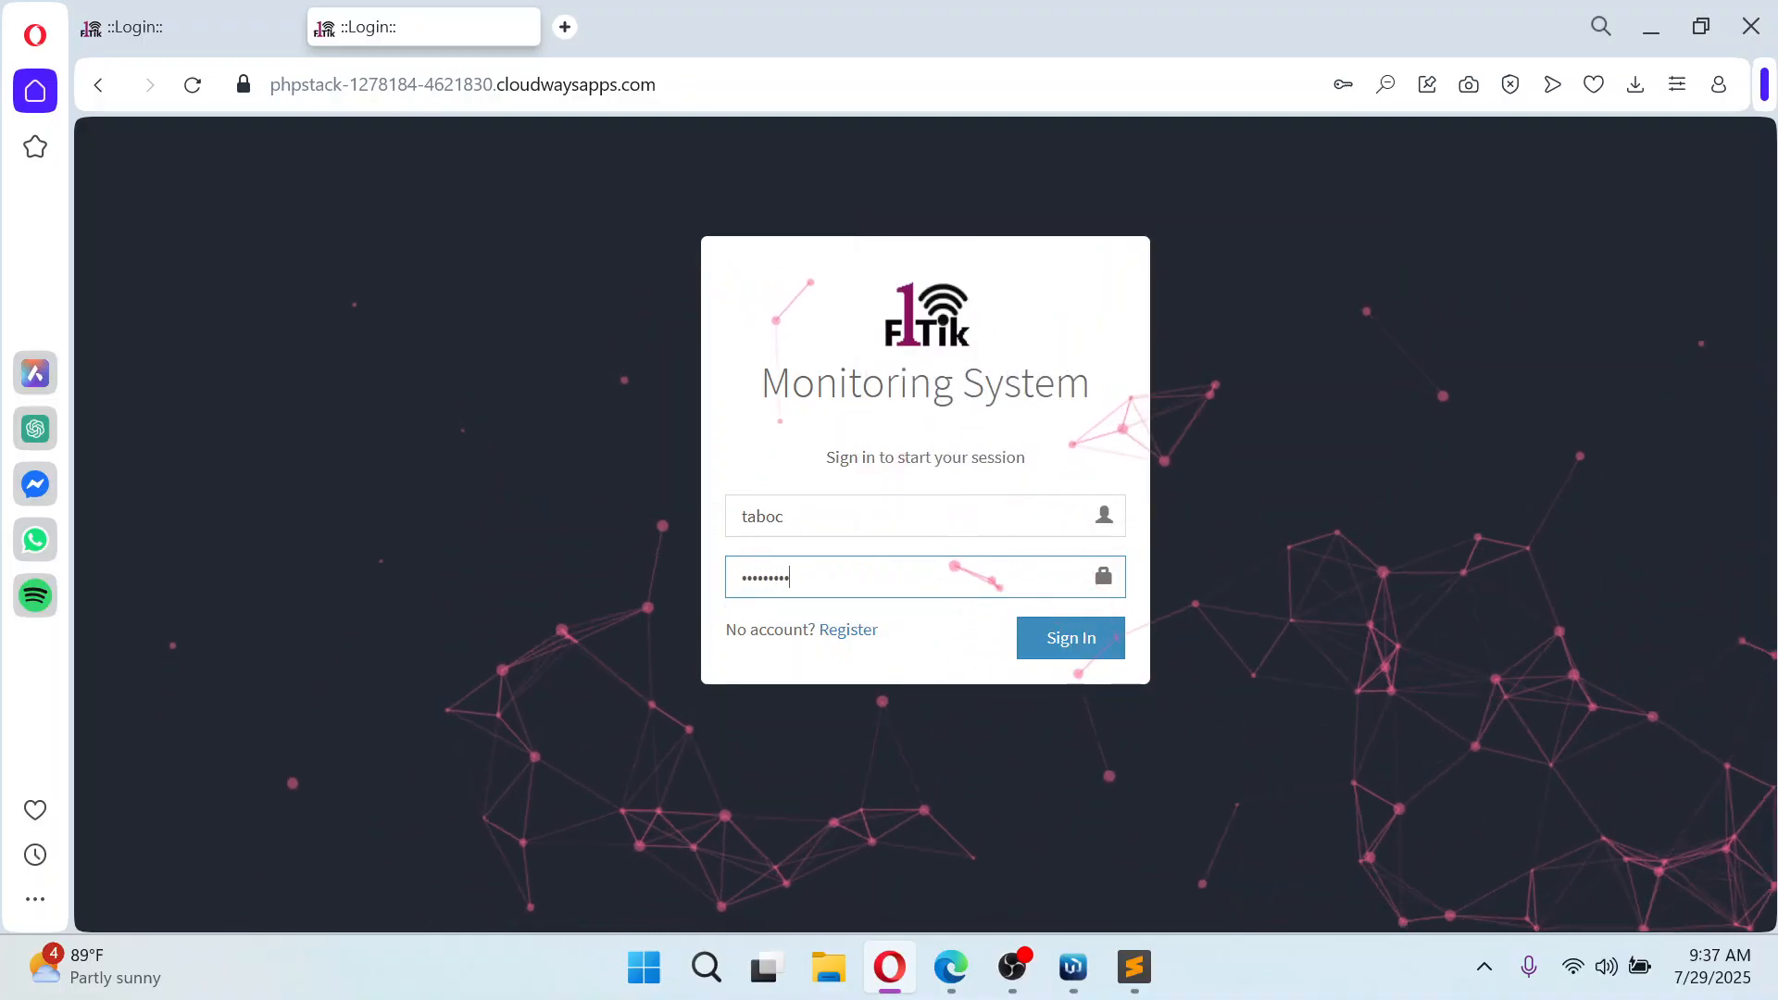
key("Return")
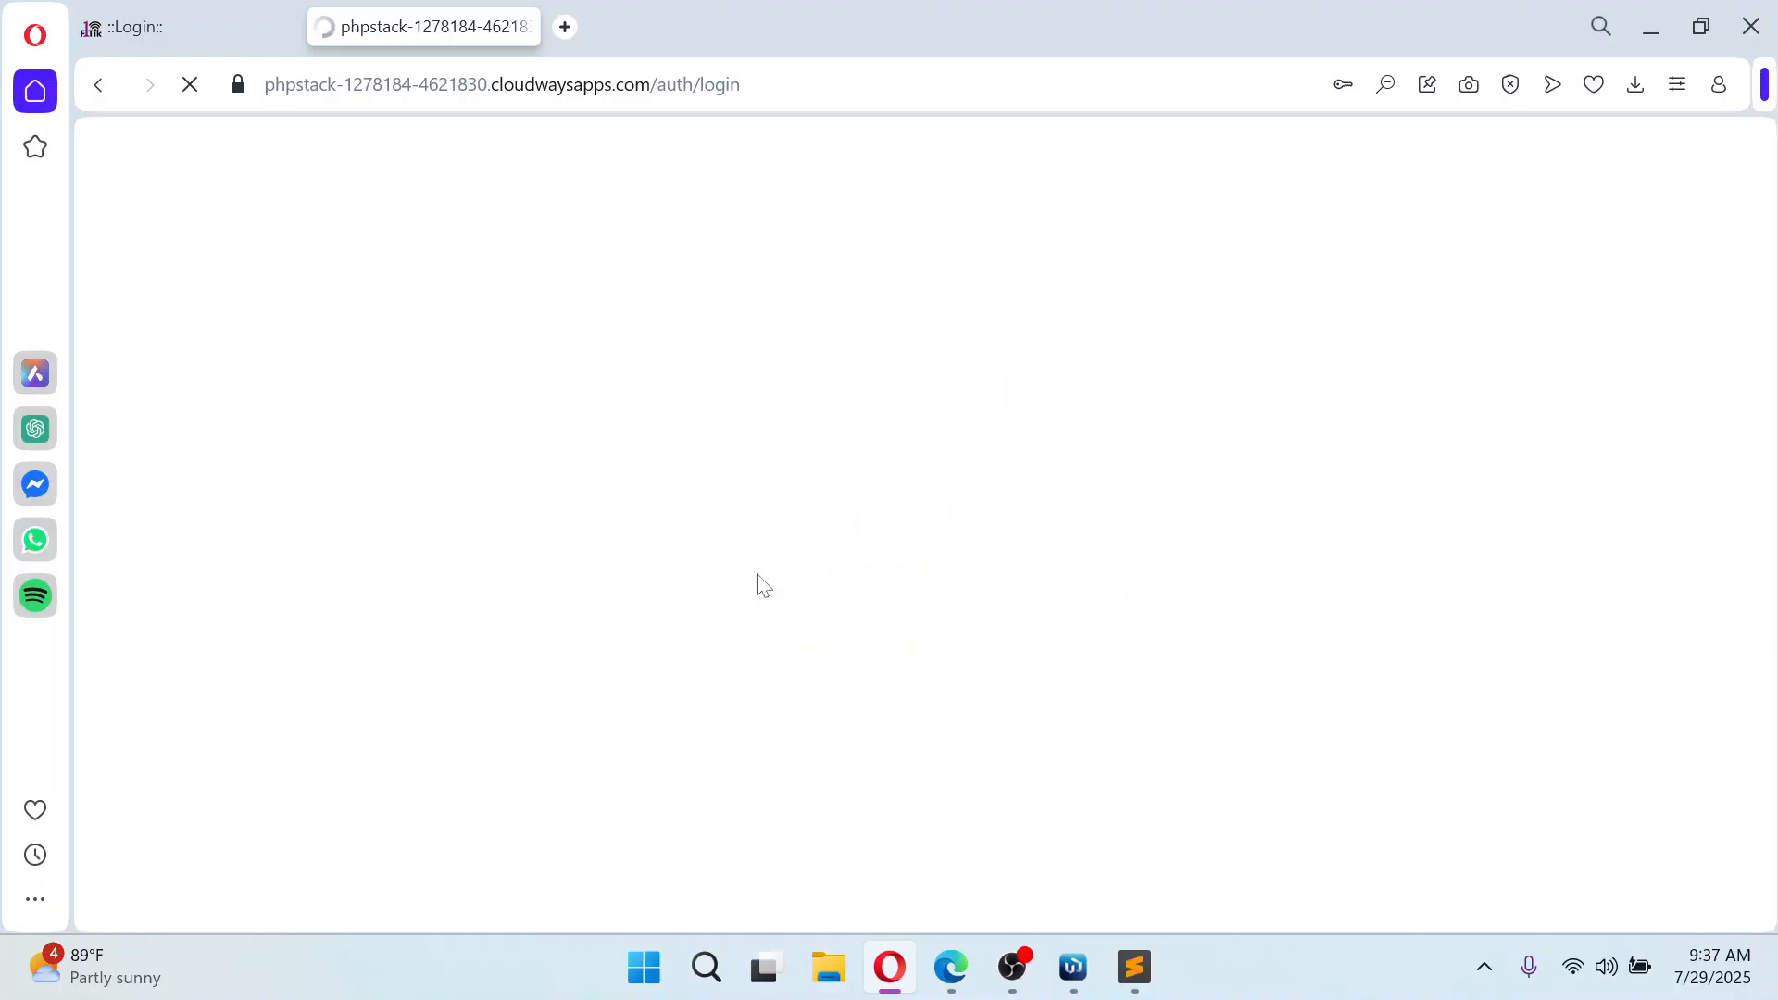
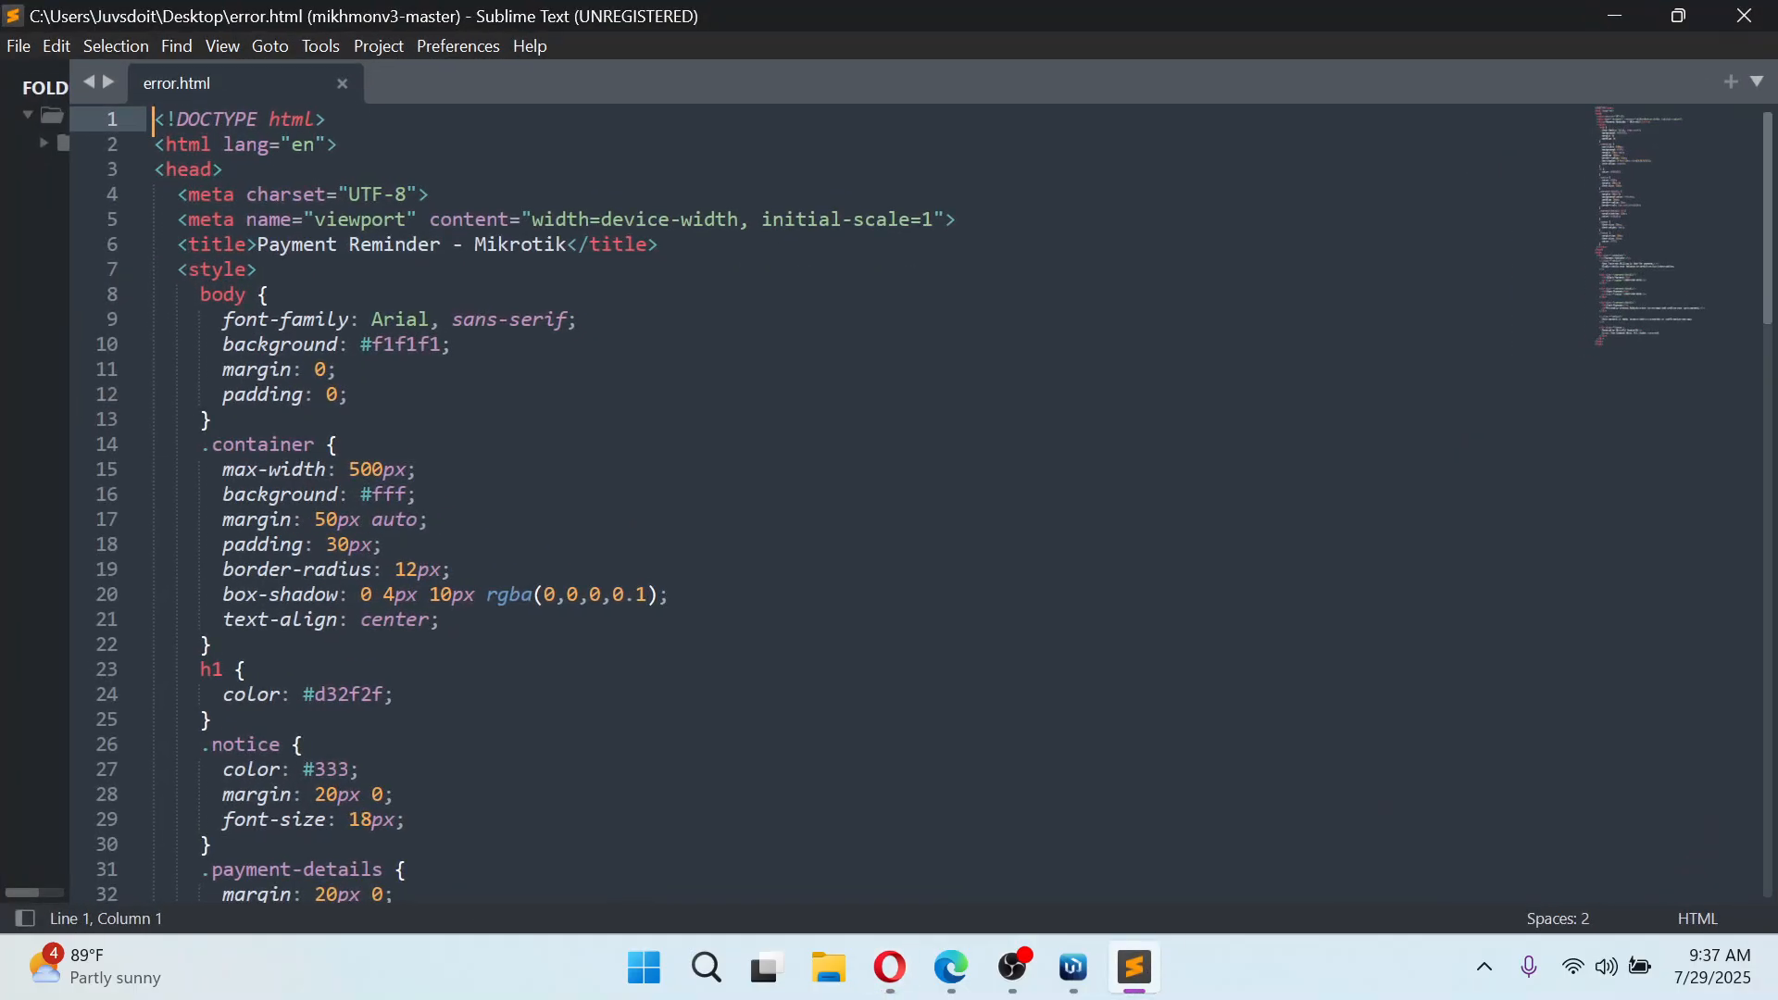
Minimize Sublime Text, with error.html open, to reveal the FiTik admin dashboard
left_click(1603, 20)
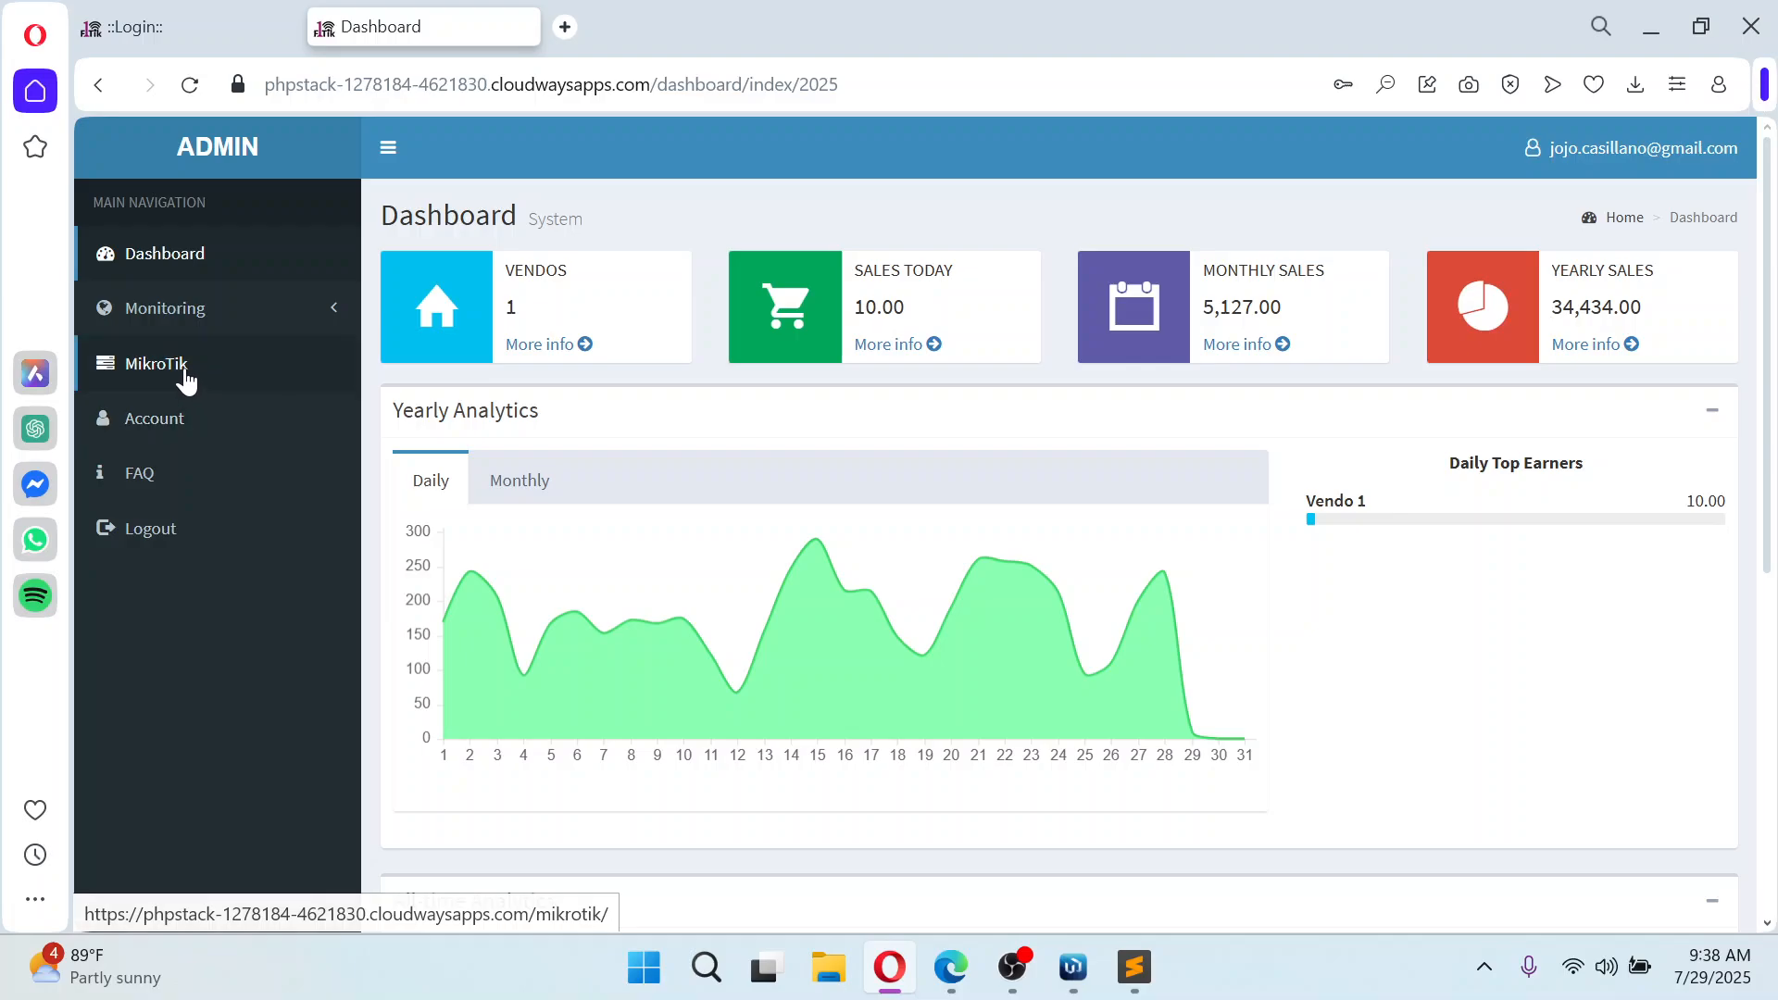
Open FiTik's MikroTik page listing one router, then minimize Opera to the desktop
left_click(186, 377)
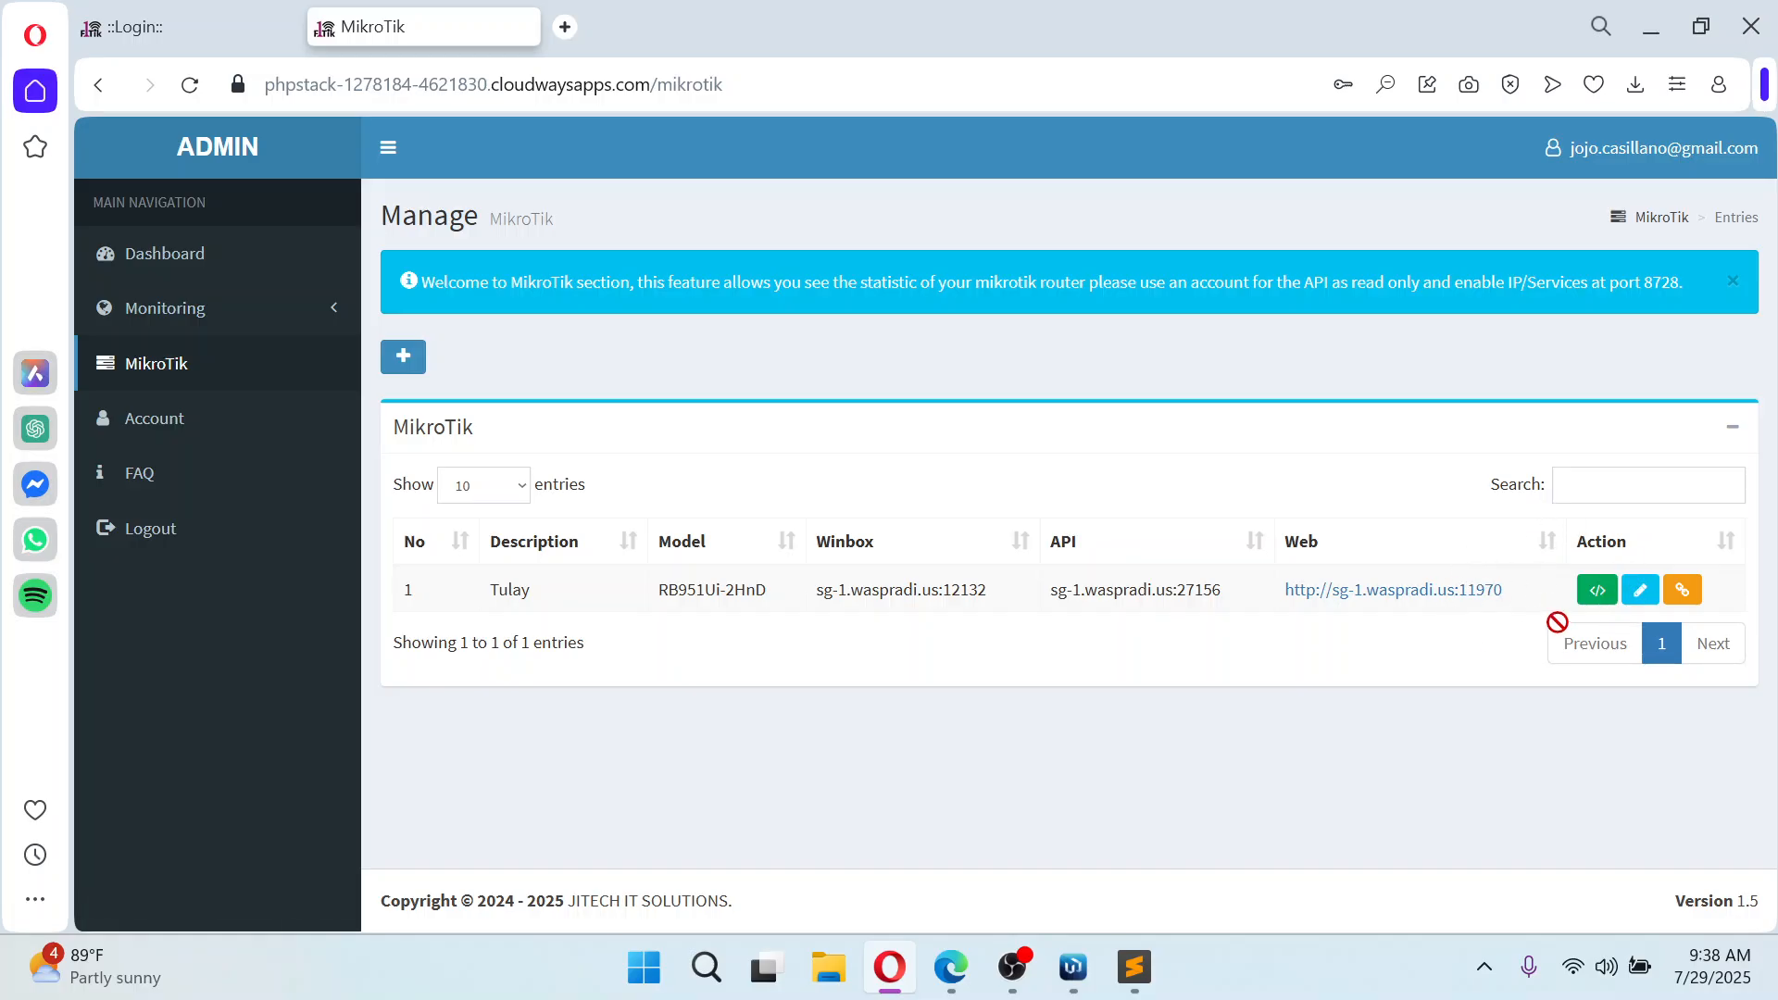
left_click(1659, 39)
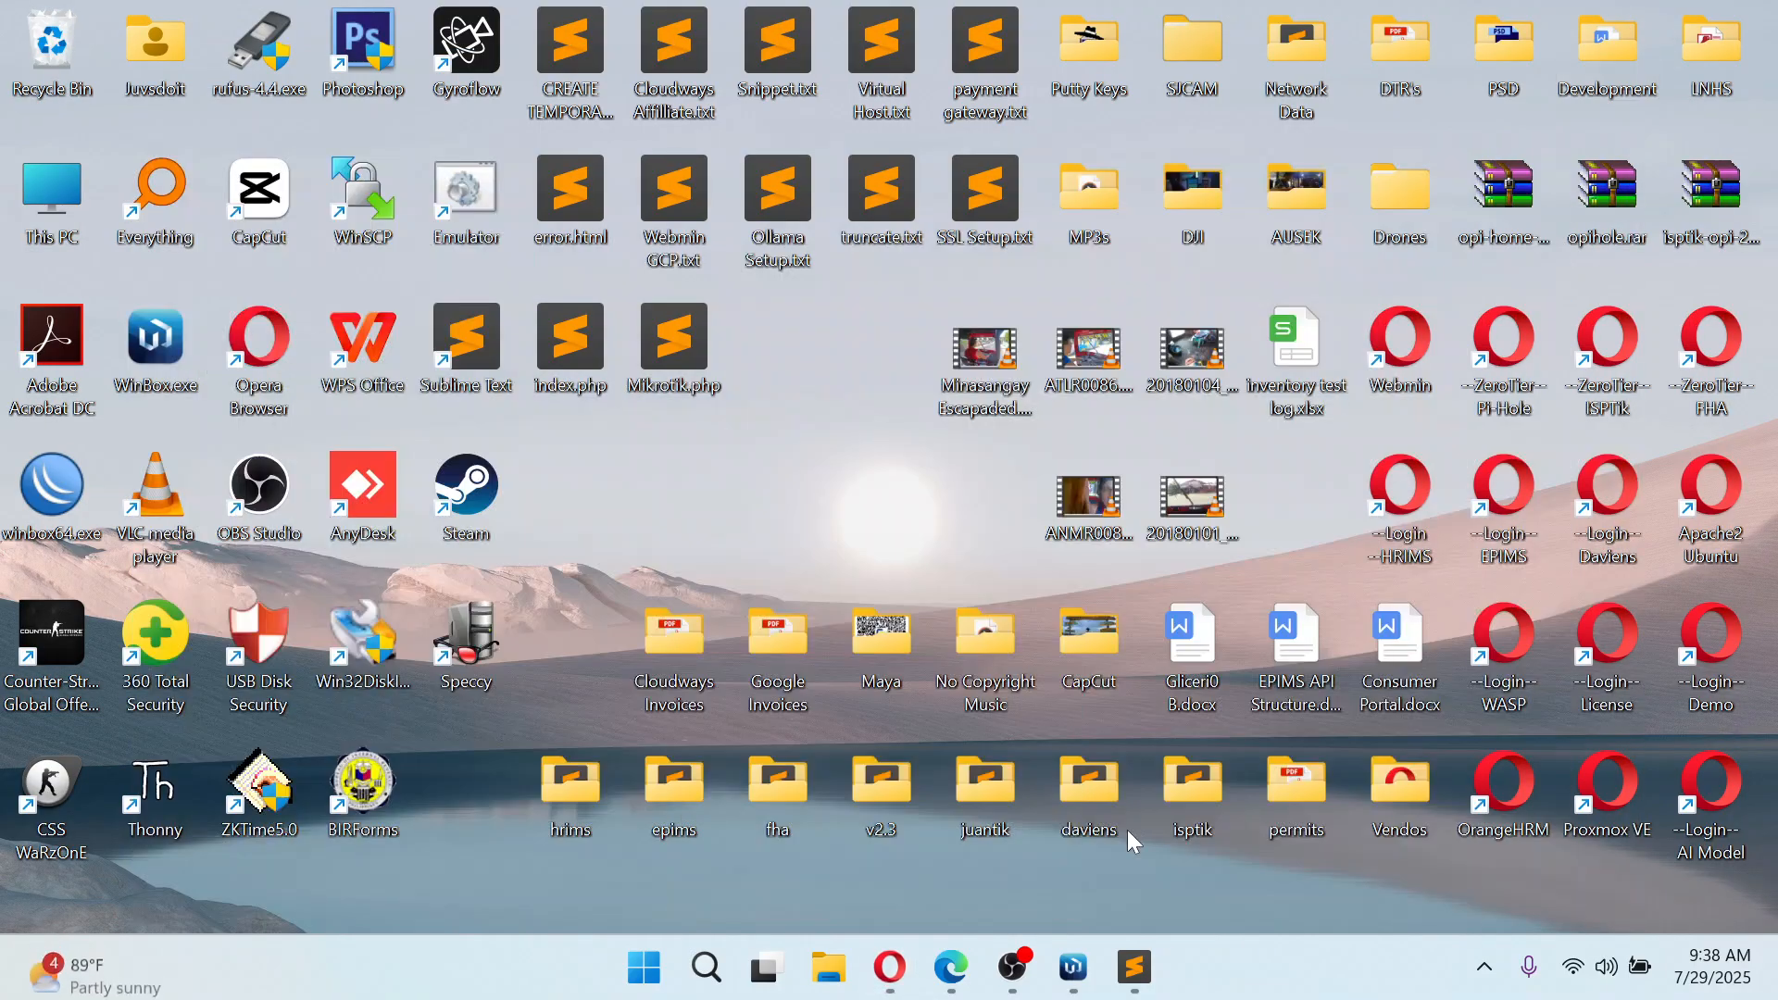
left_click(952, 968)
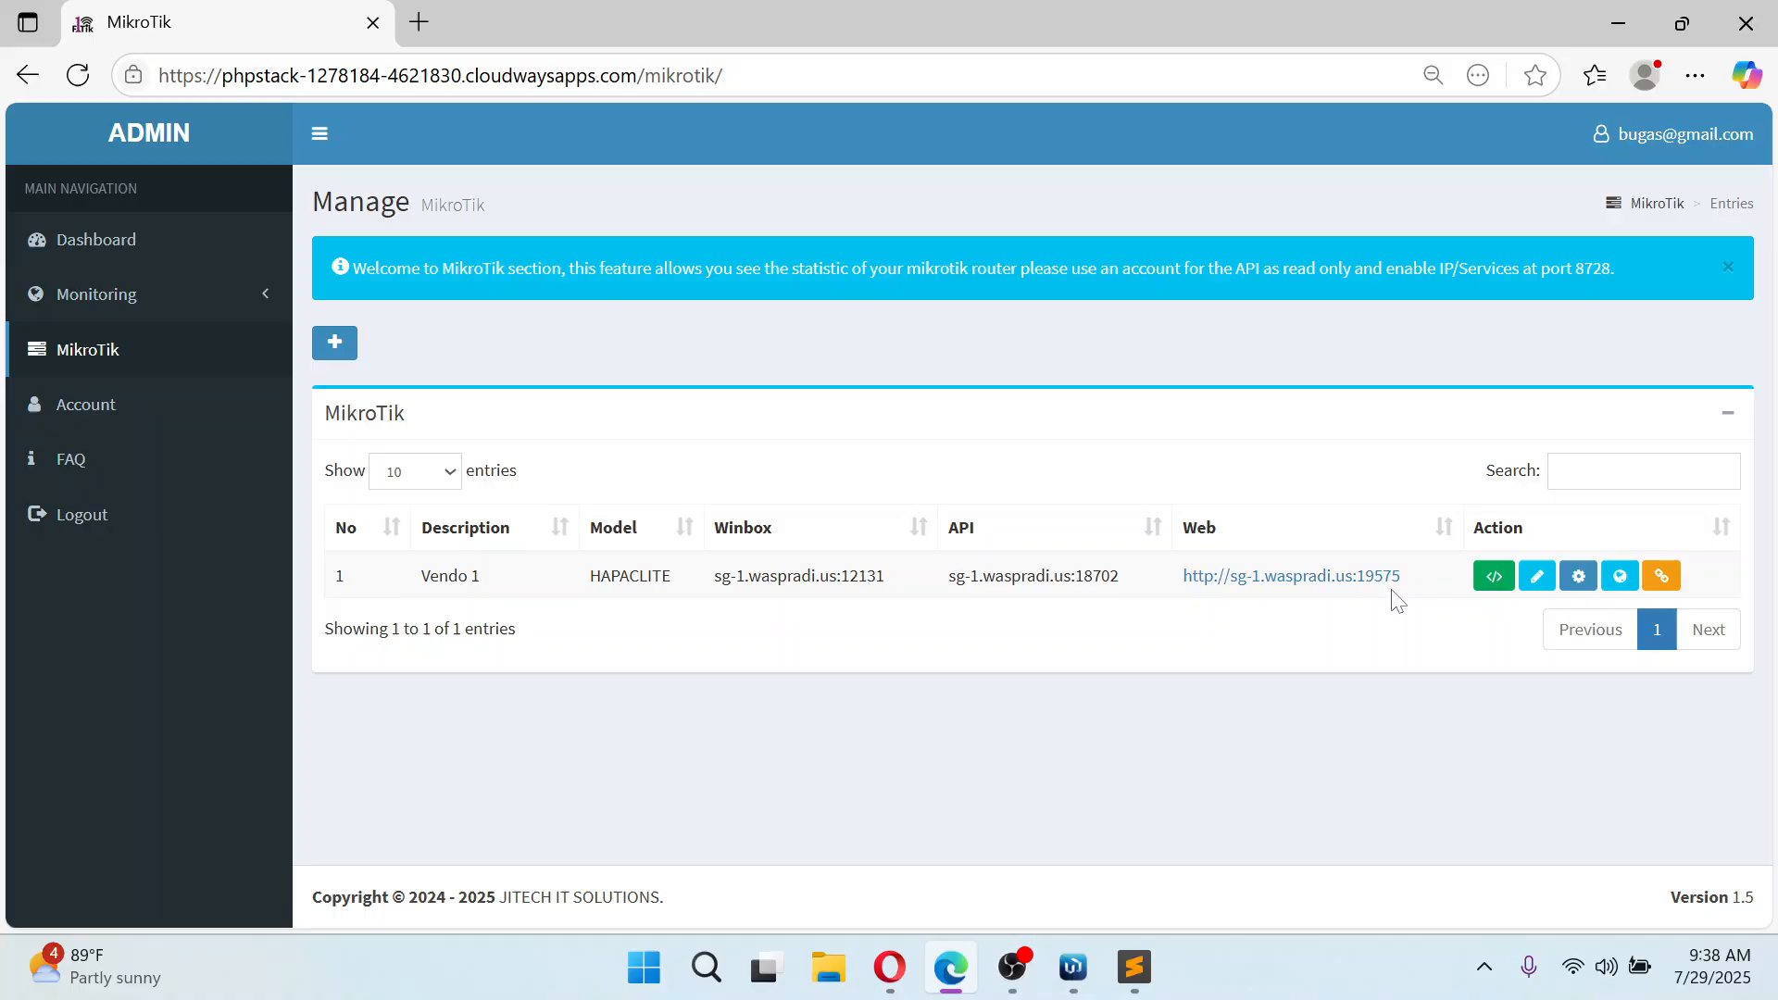
left_click(1579, 577)
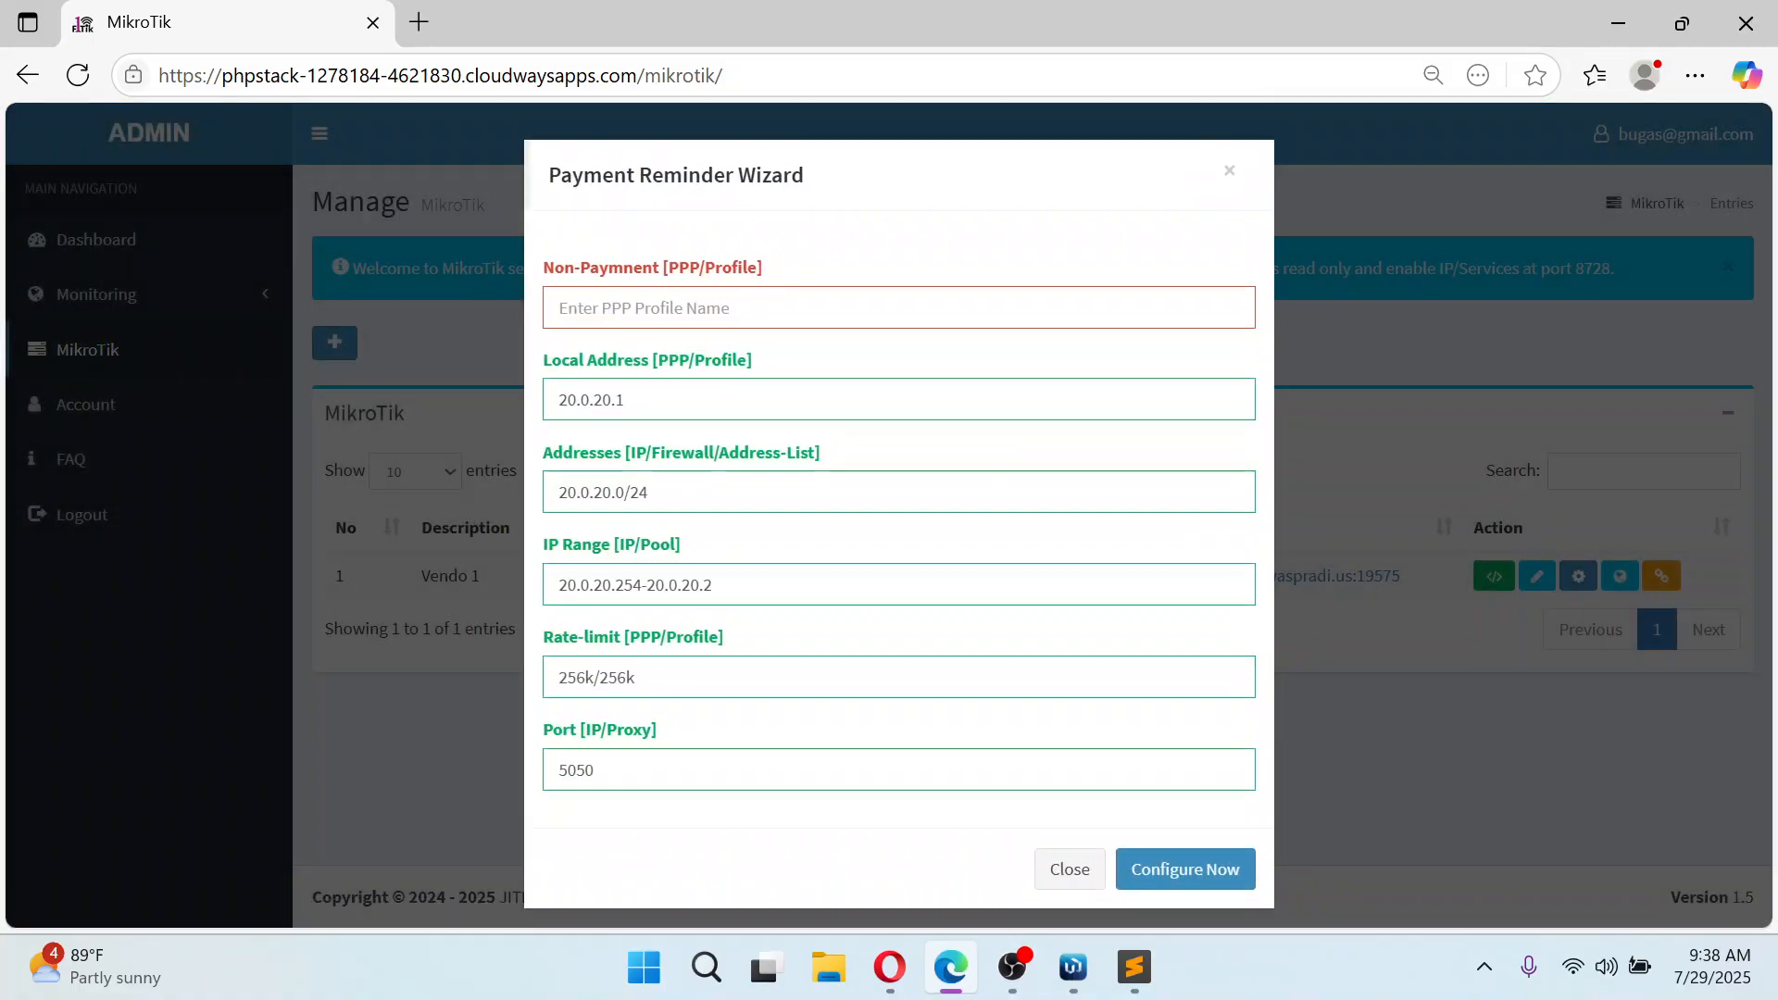
left_click(1065, 875)
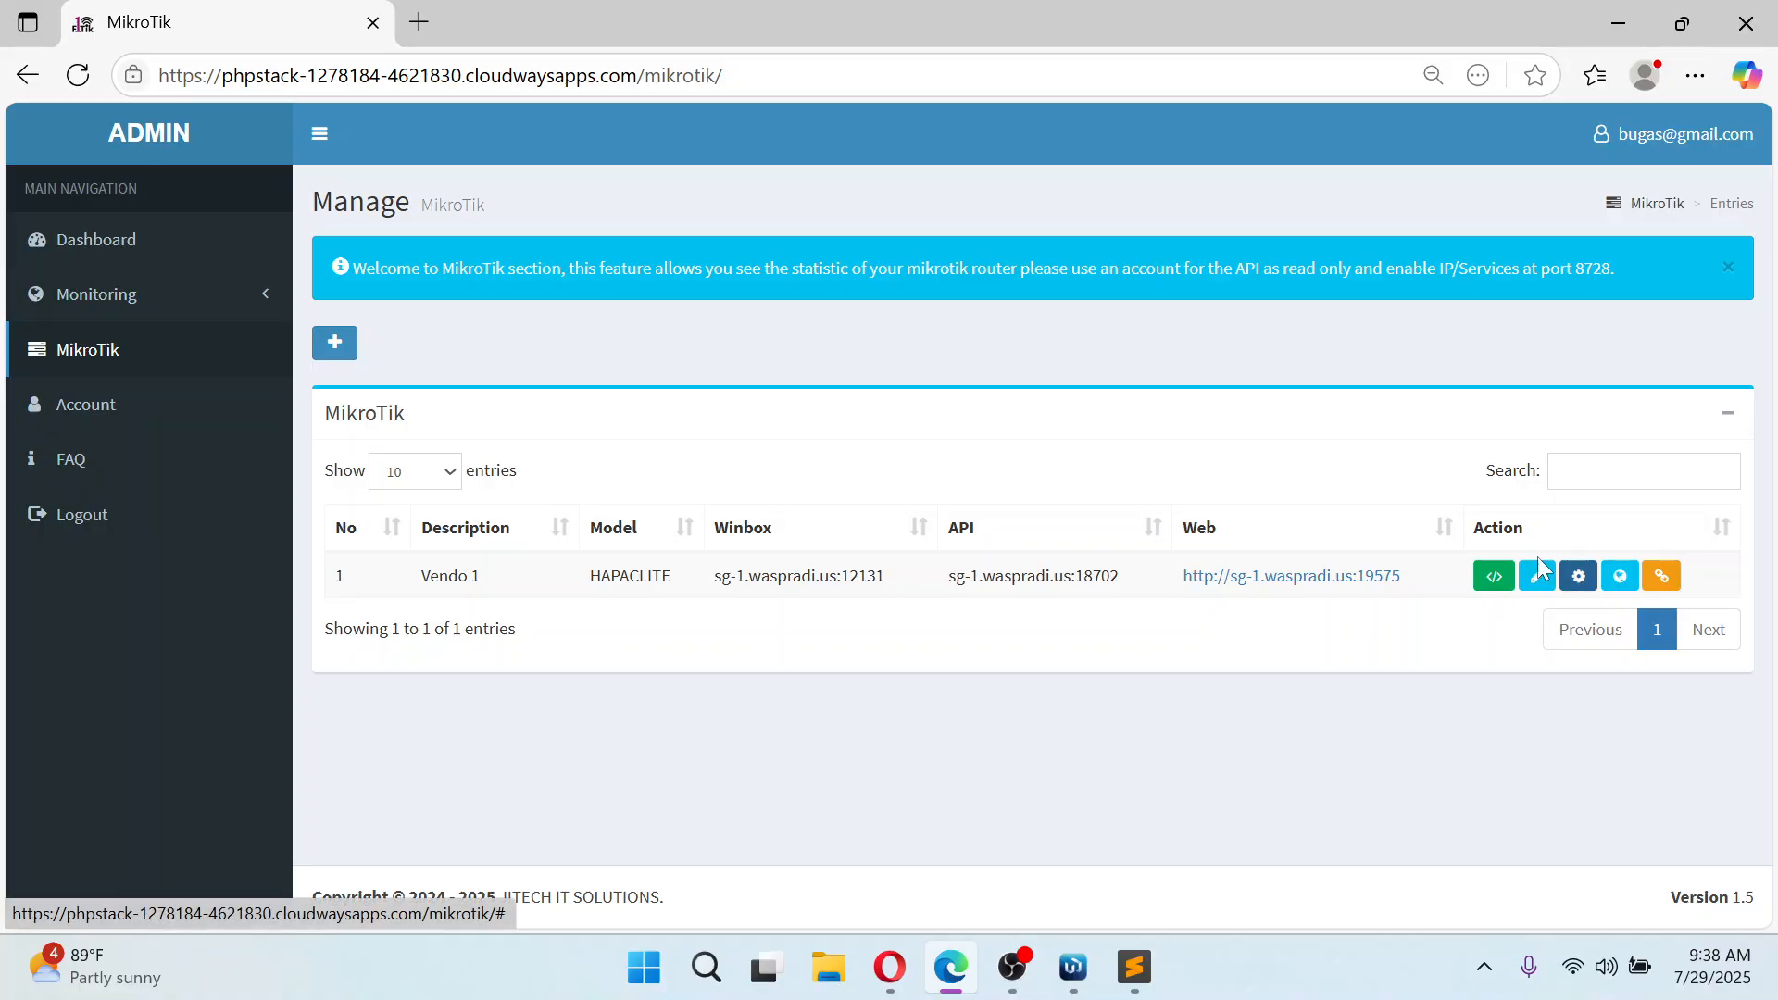
left_click(1582, 586)
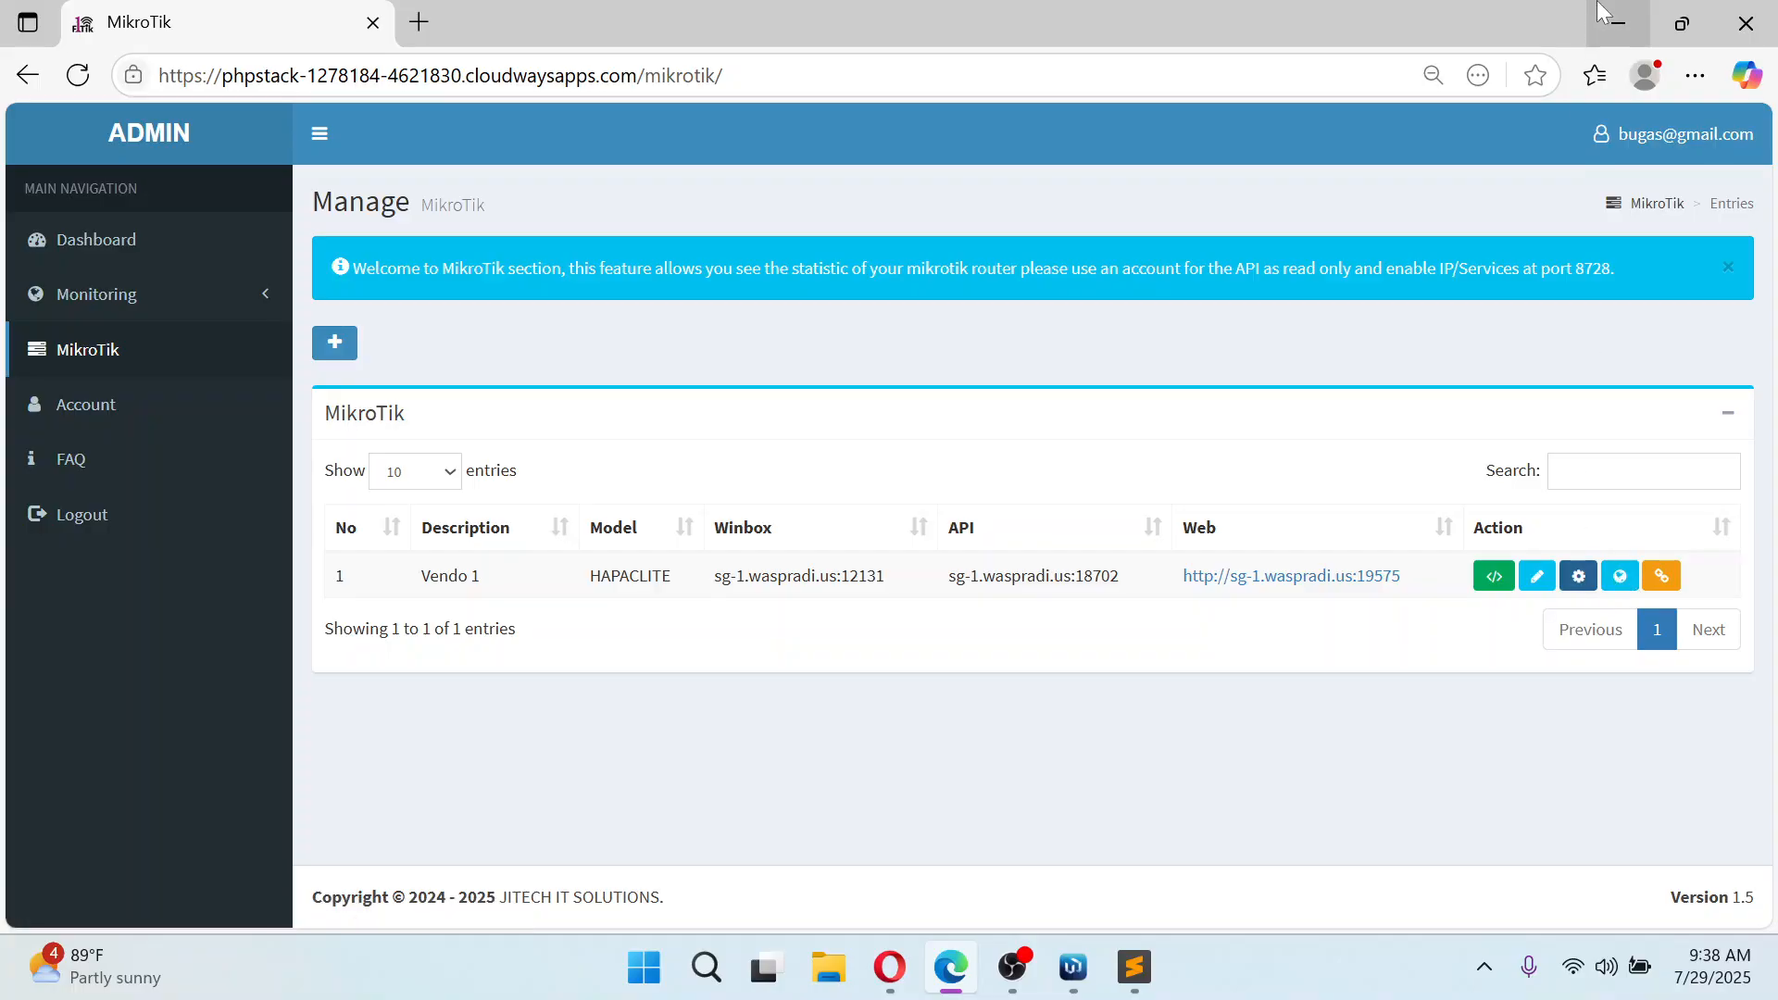
left_click(1616, 33)
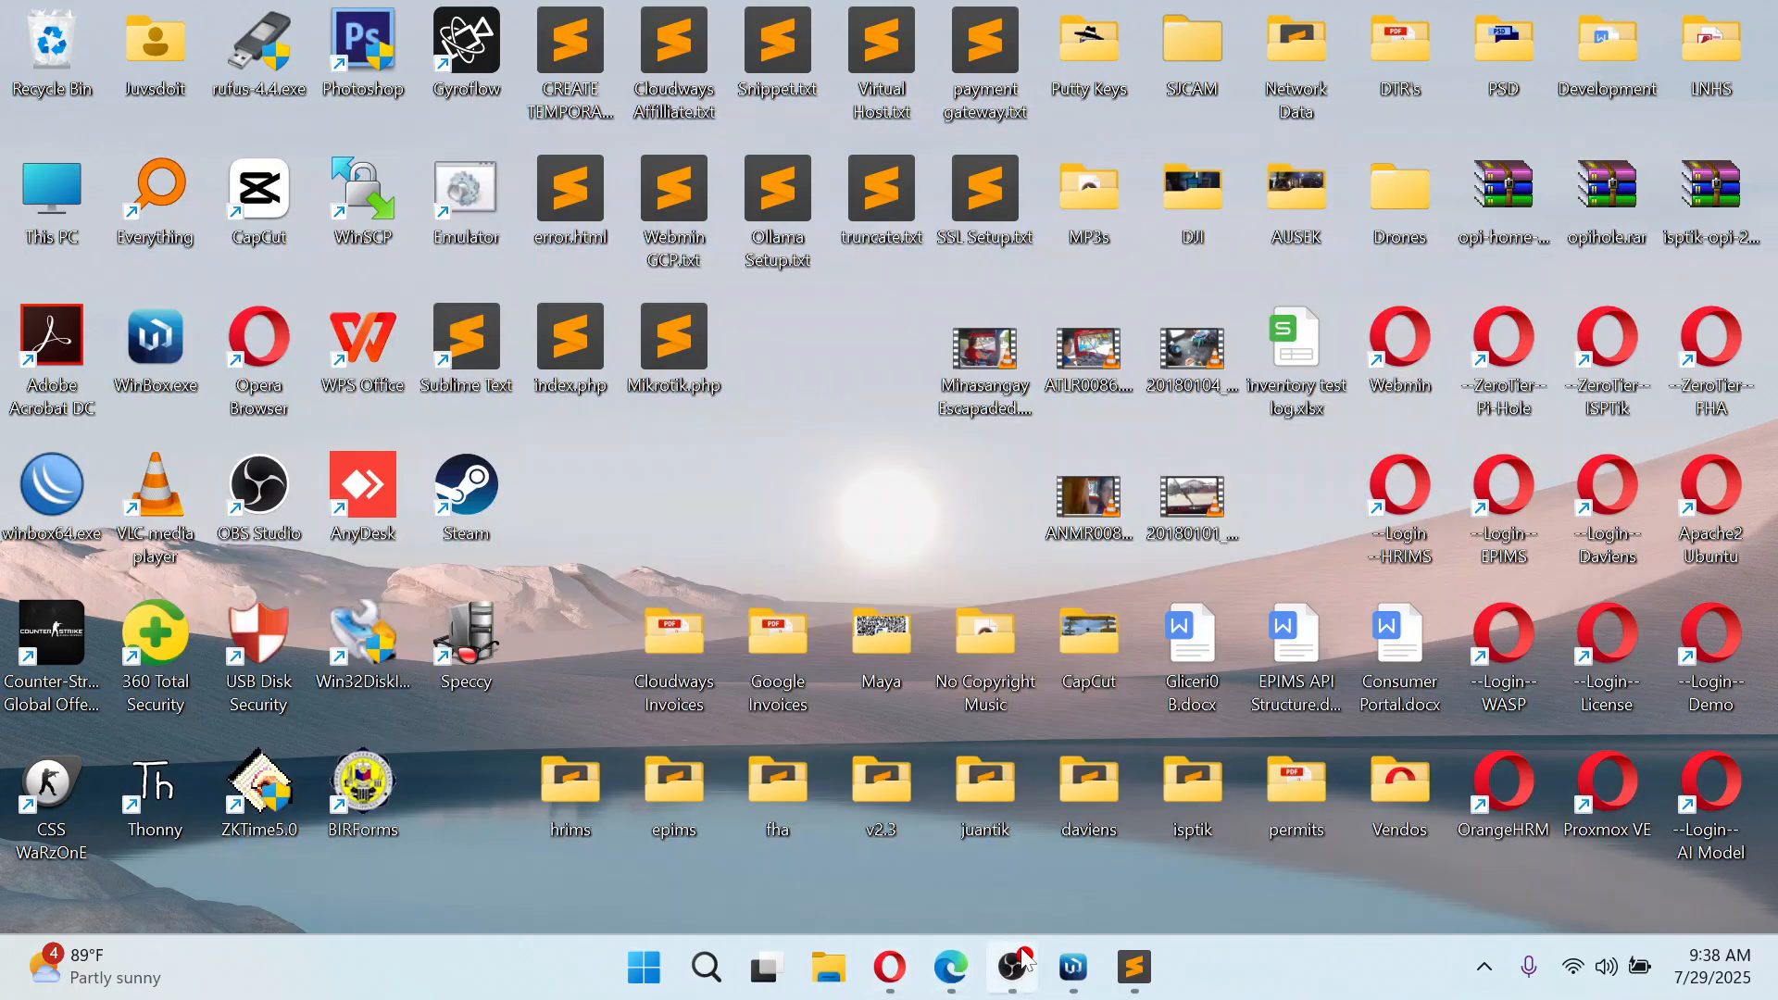
Restore Opera and review the Tulay router's Connect MikroTik API address and username, then close it
left_click(897, 977)
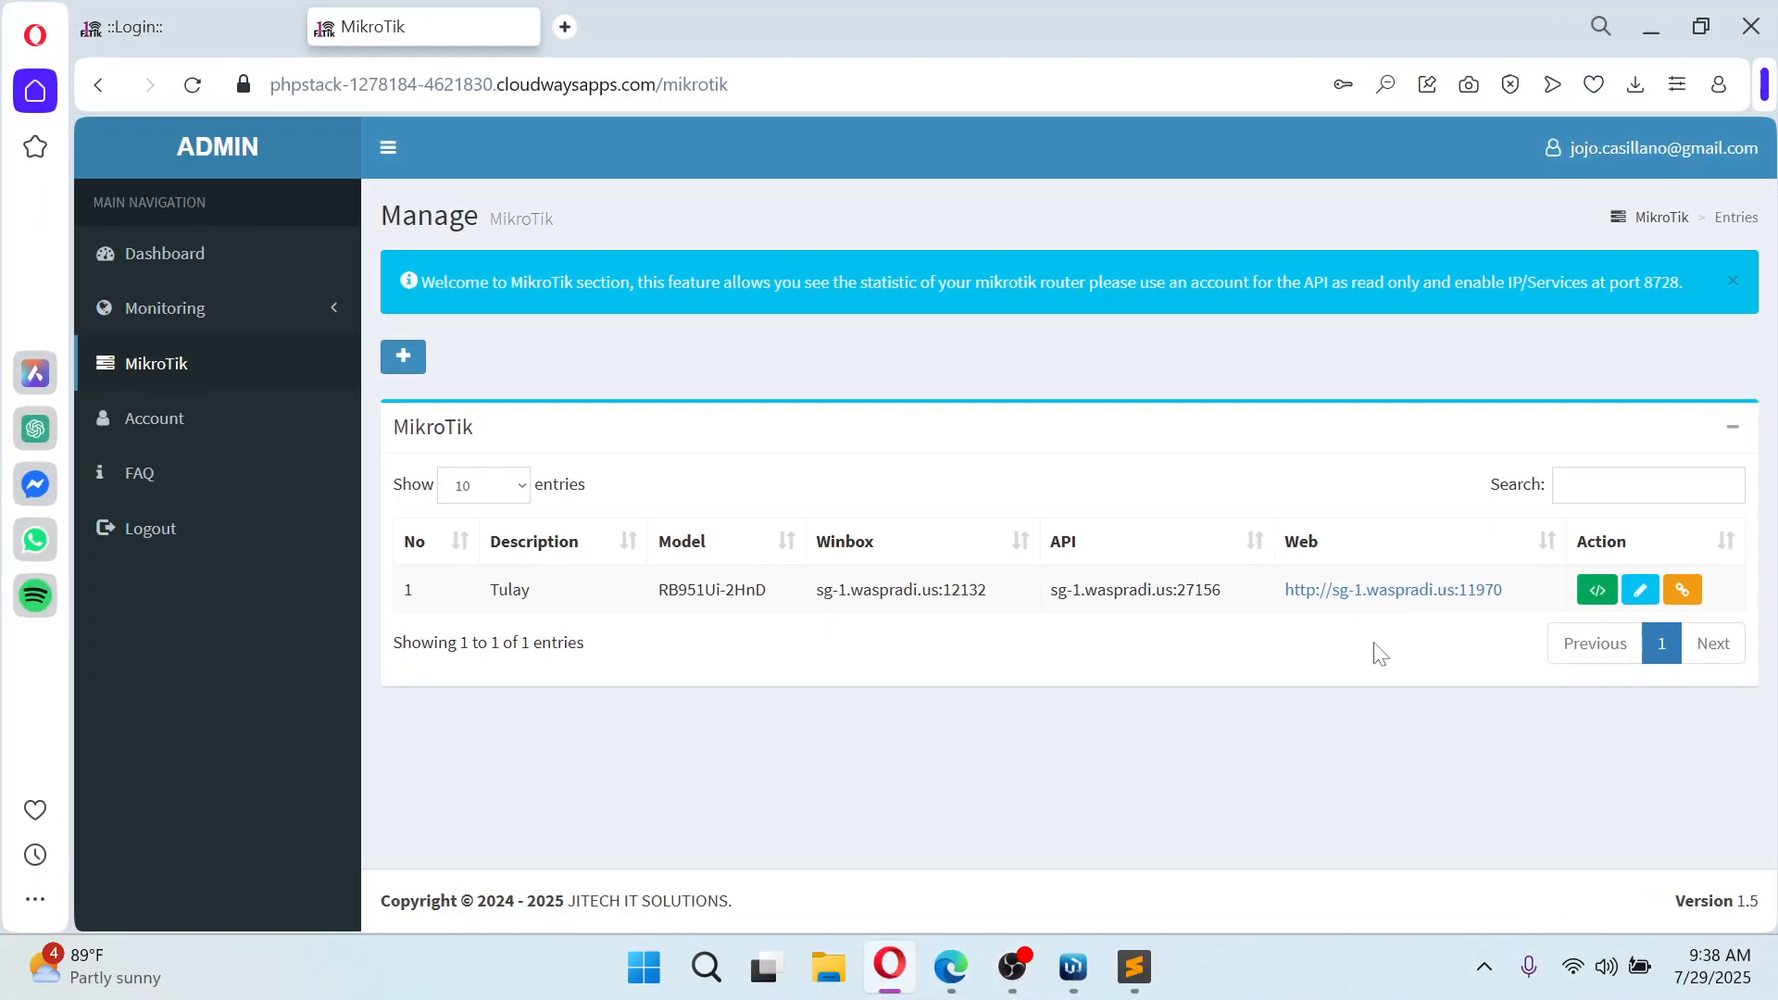
left_click(1683, 593)
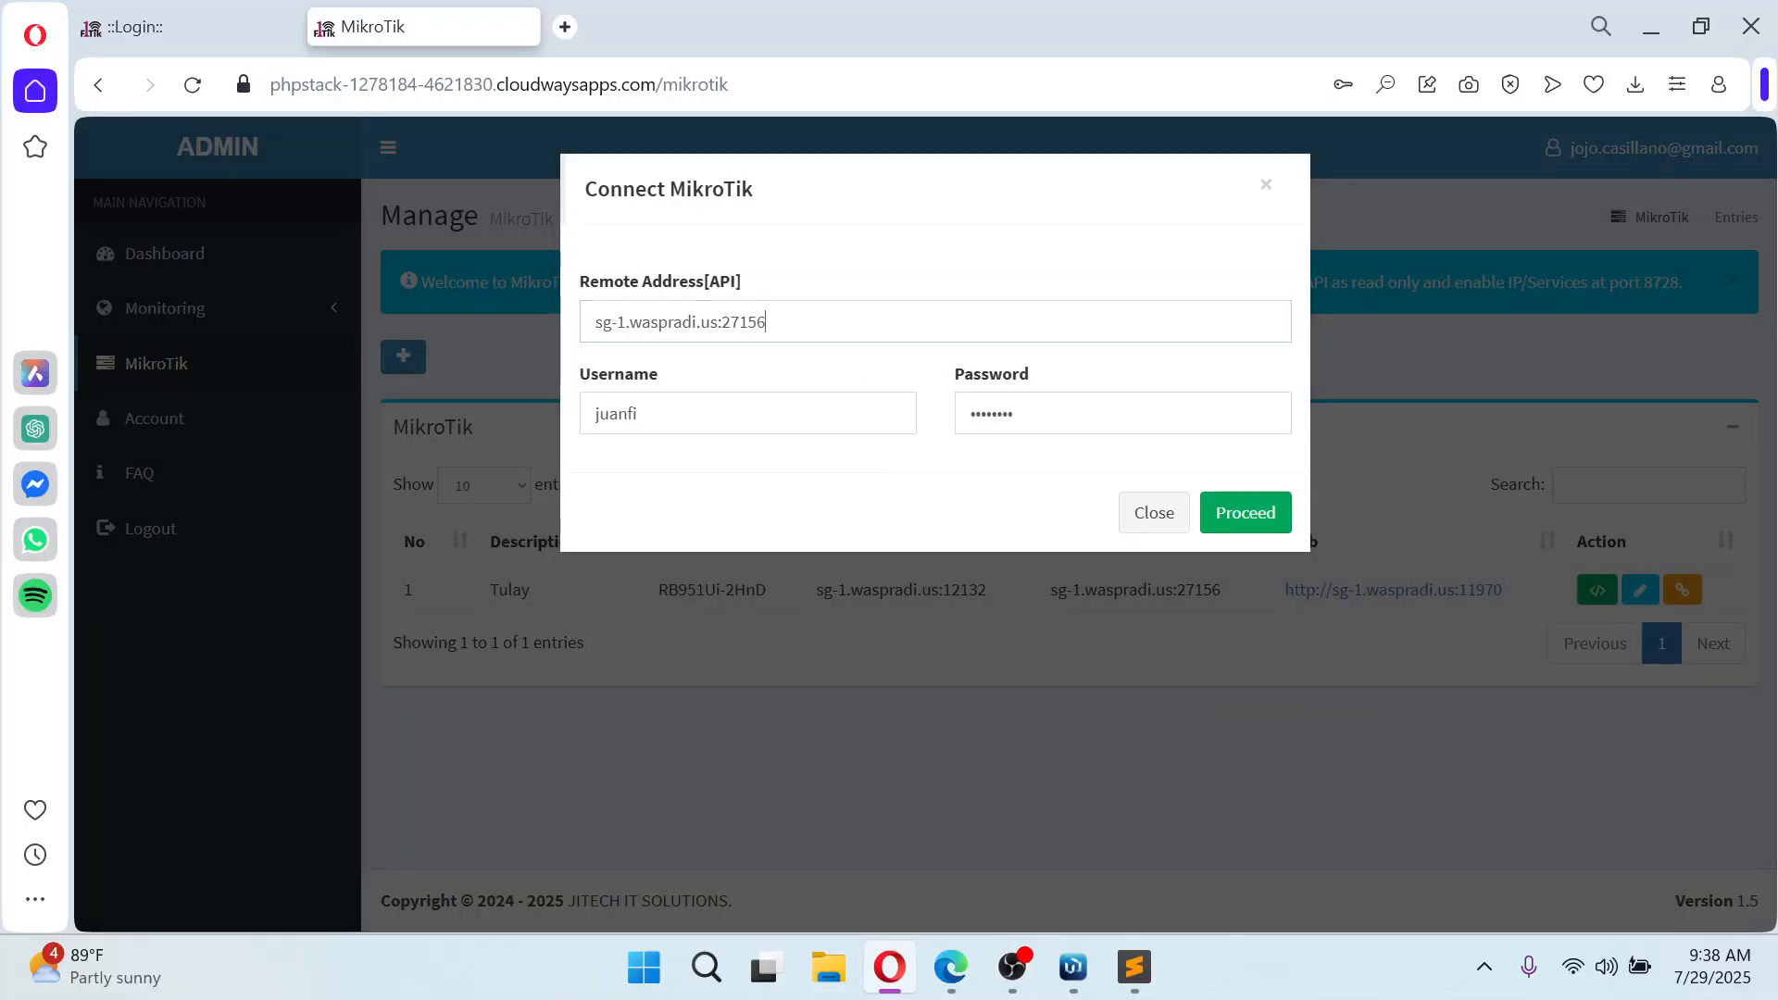
left_click_drag(766, 322, 593, 322)
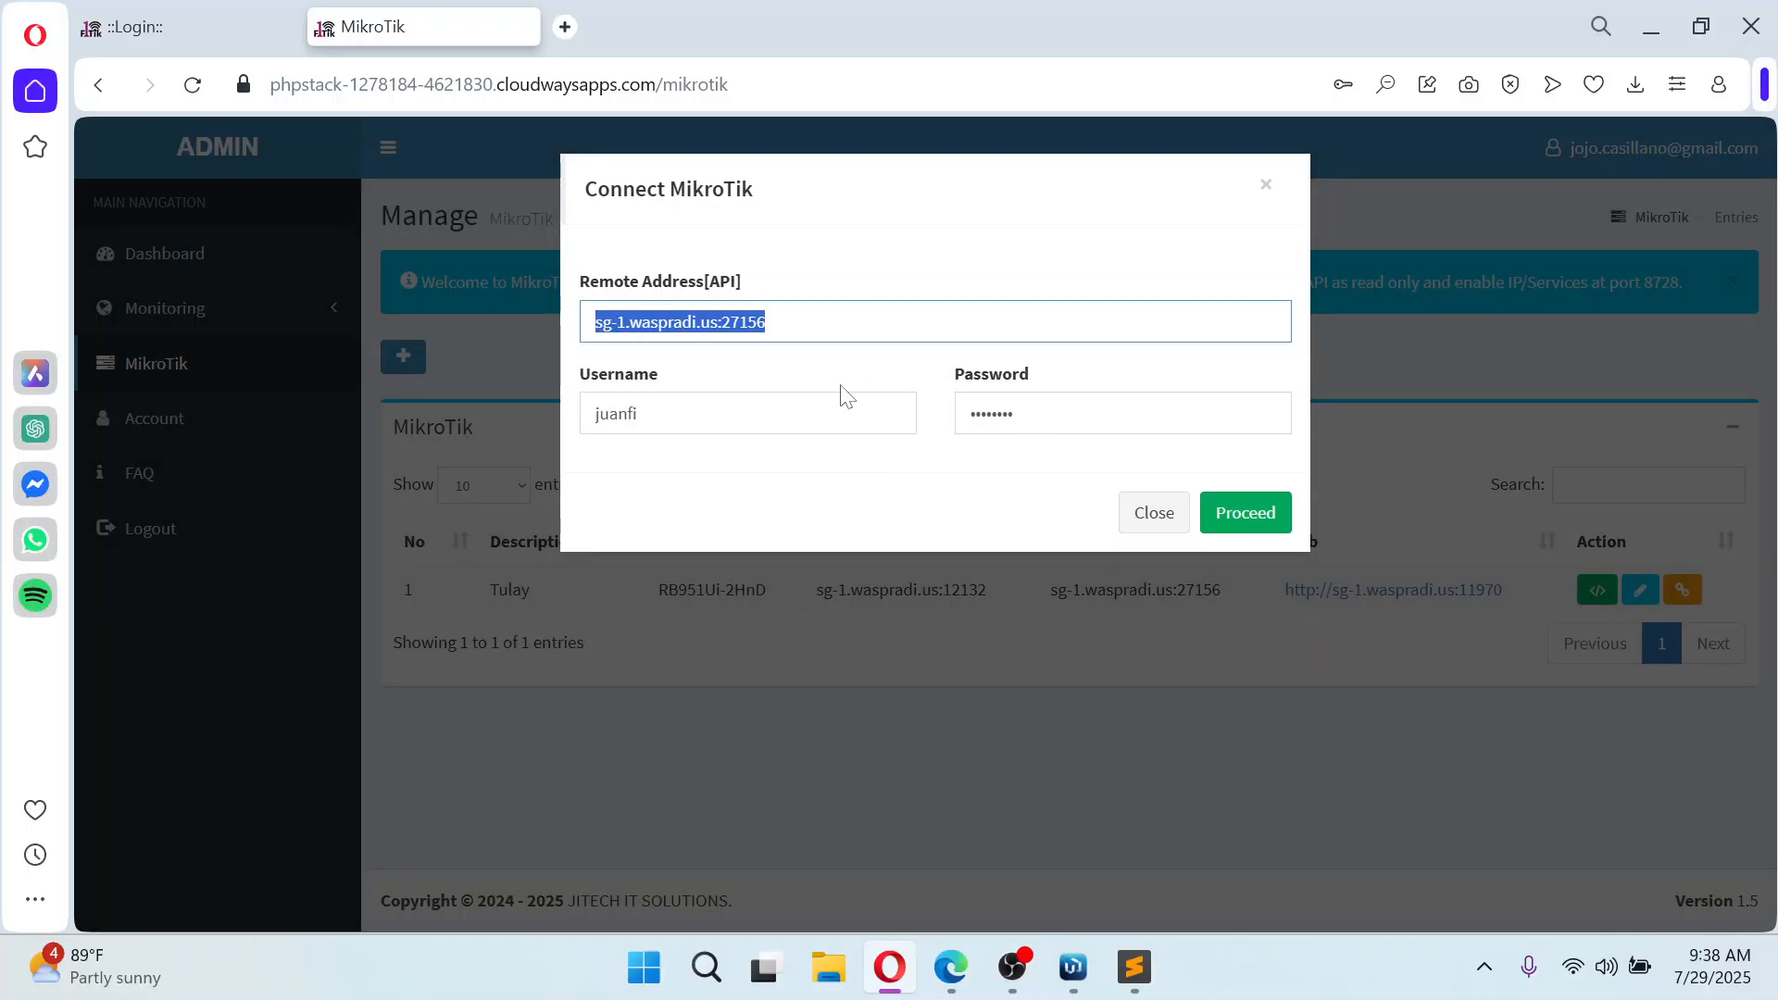
left_click(685, 414)
left_click(787, 322)
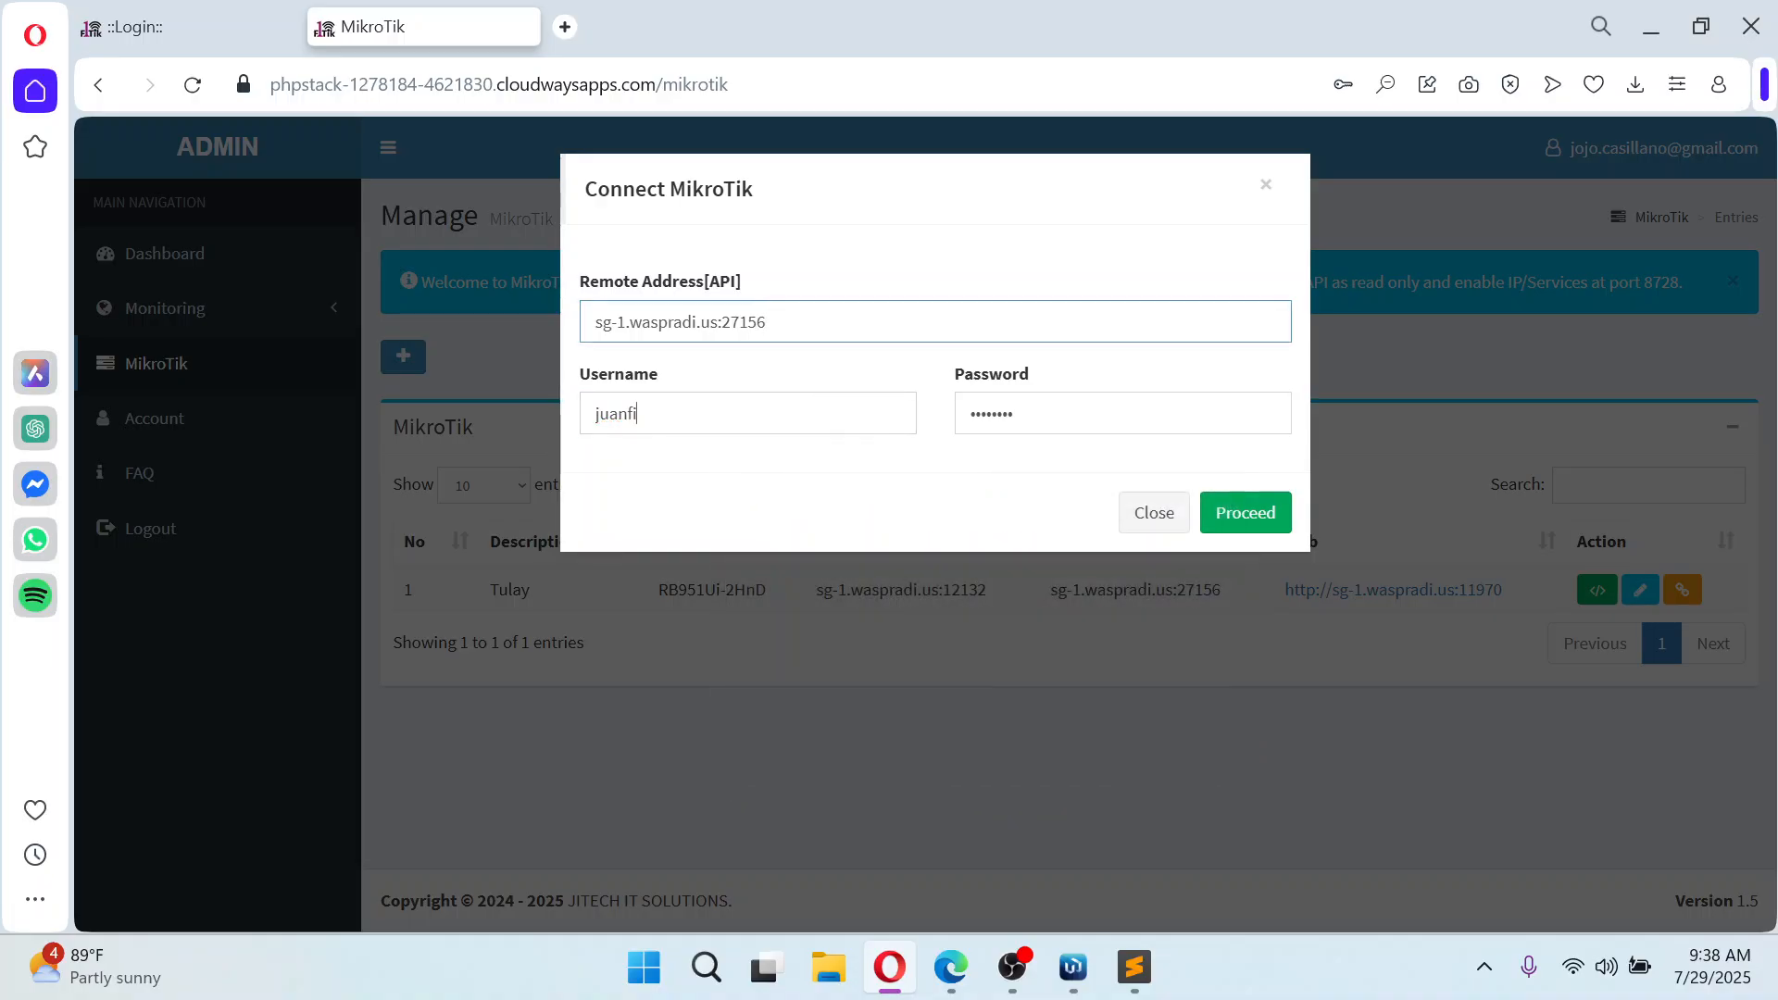
left_click_drag(639, 414, 593, 414)
left_click(1115, 382)
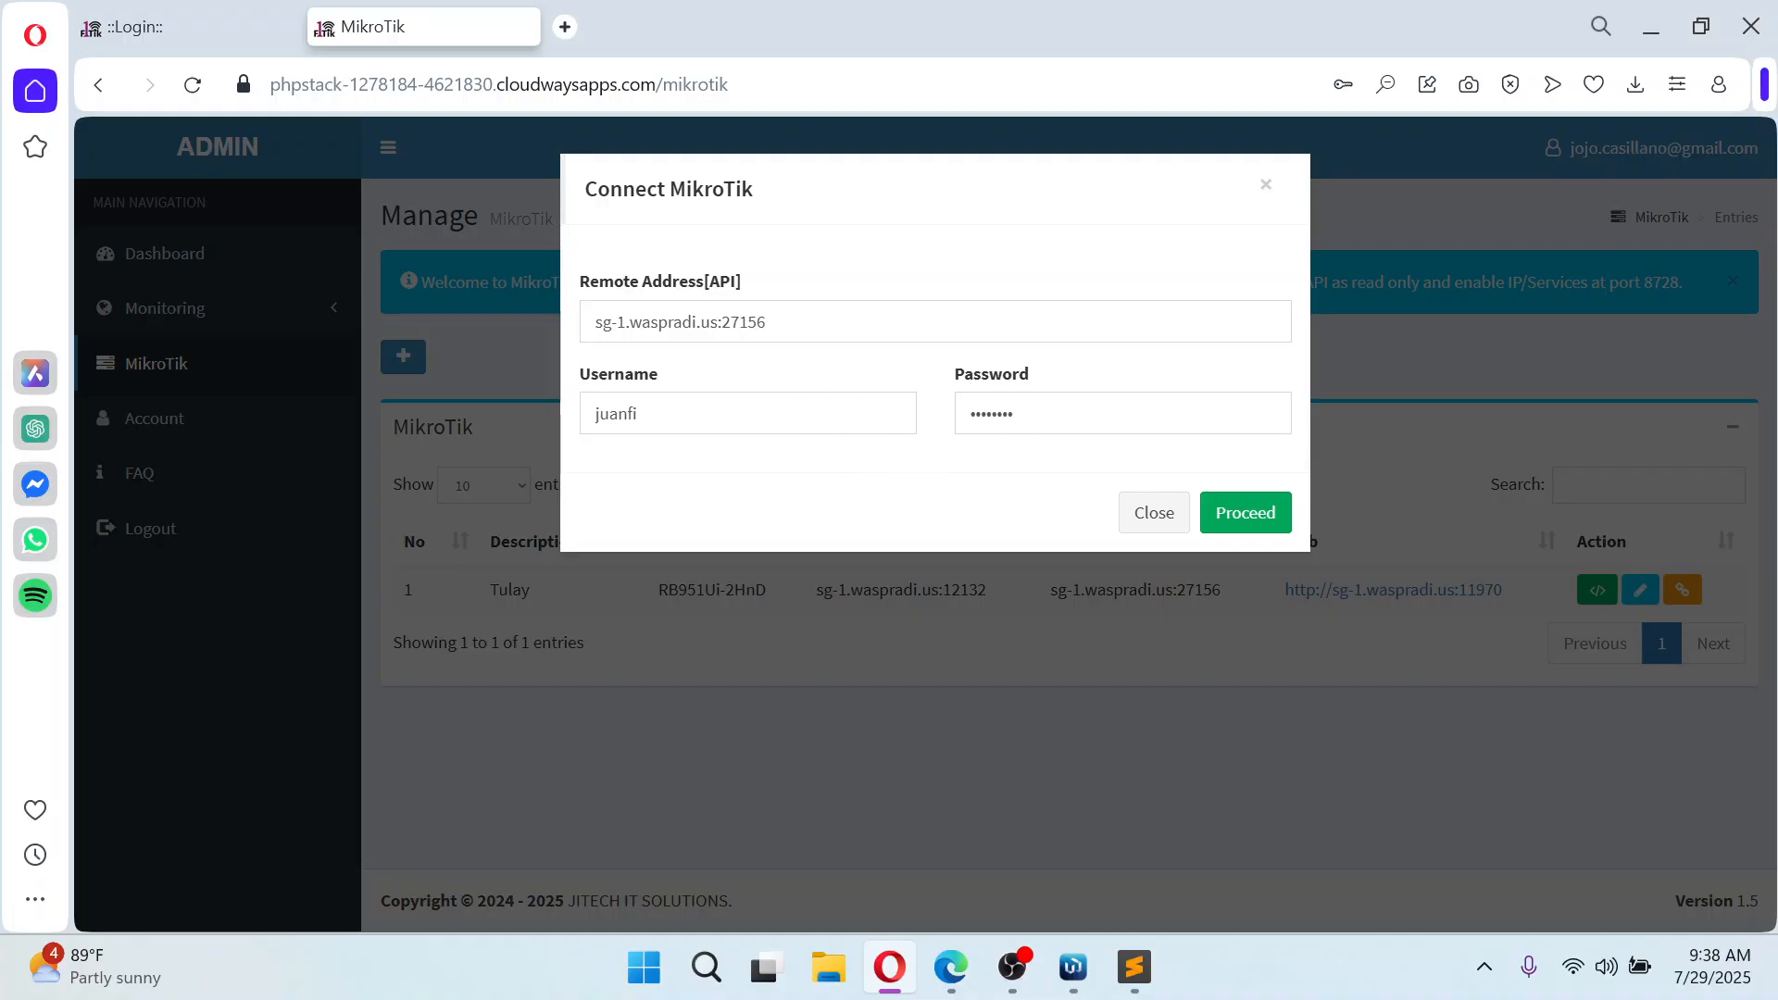
left_click(1153, 512)
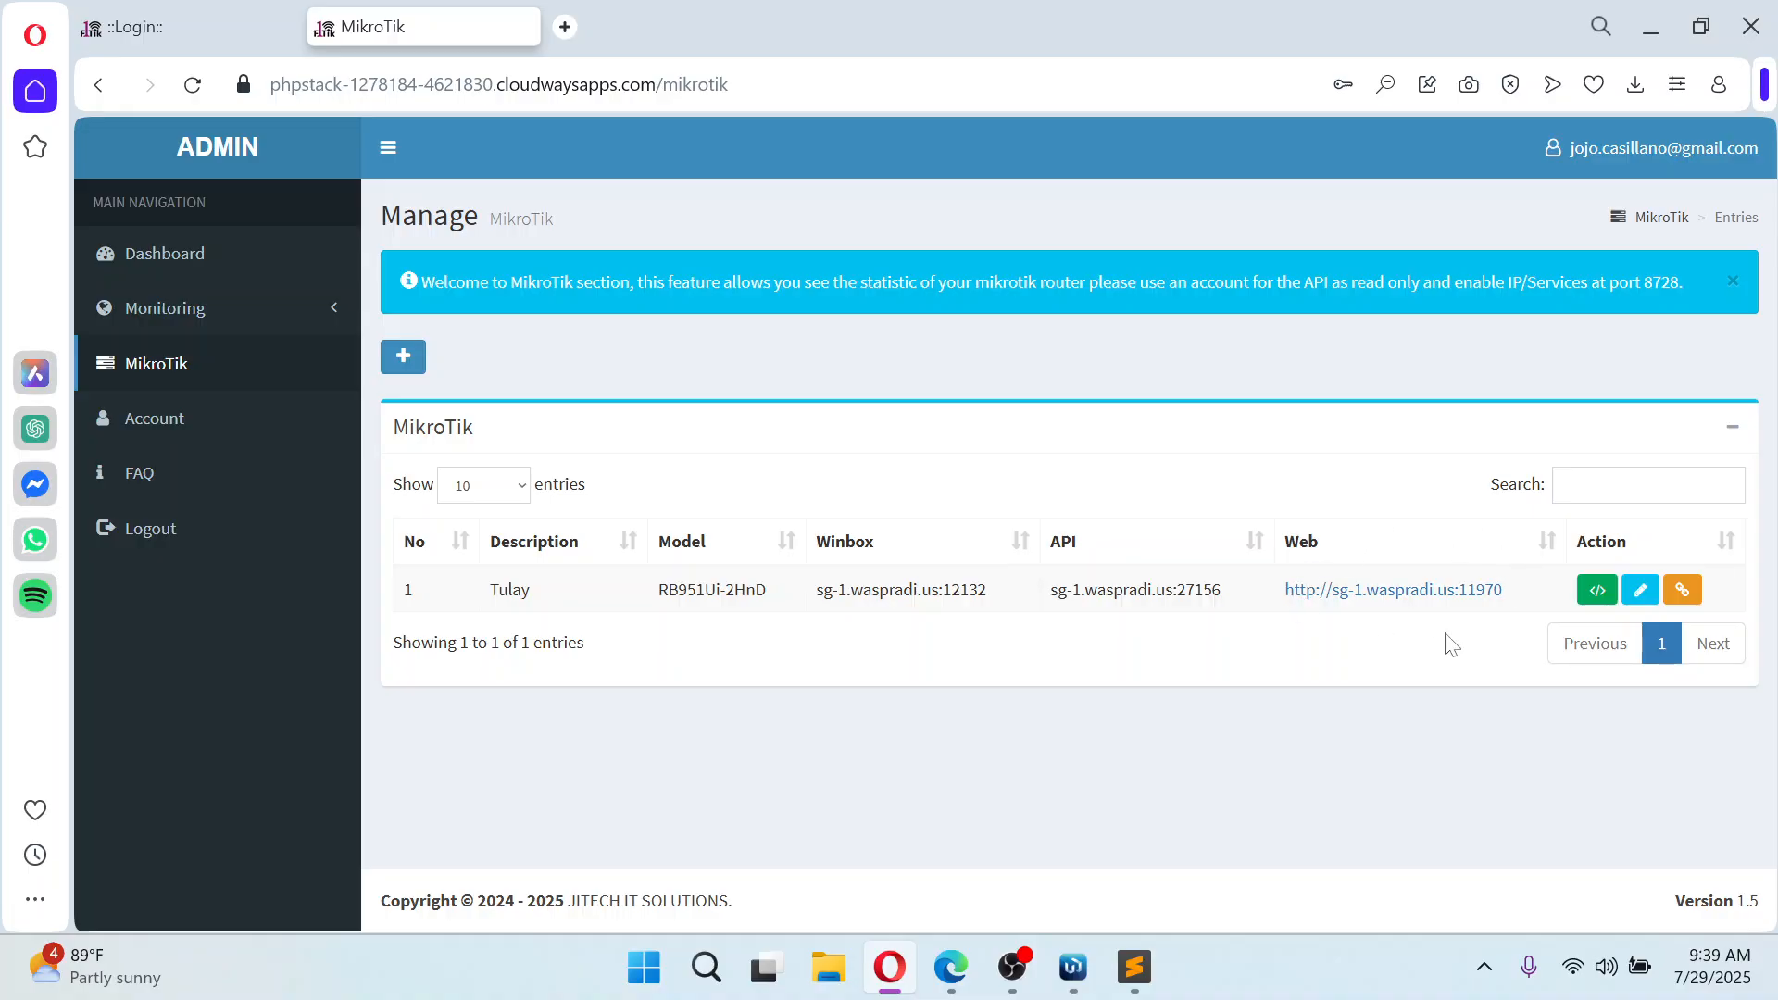
Check Tulay's RouterOS web login tab, then connect to Tulay with its saved username and password
left_click(1386, 592)
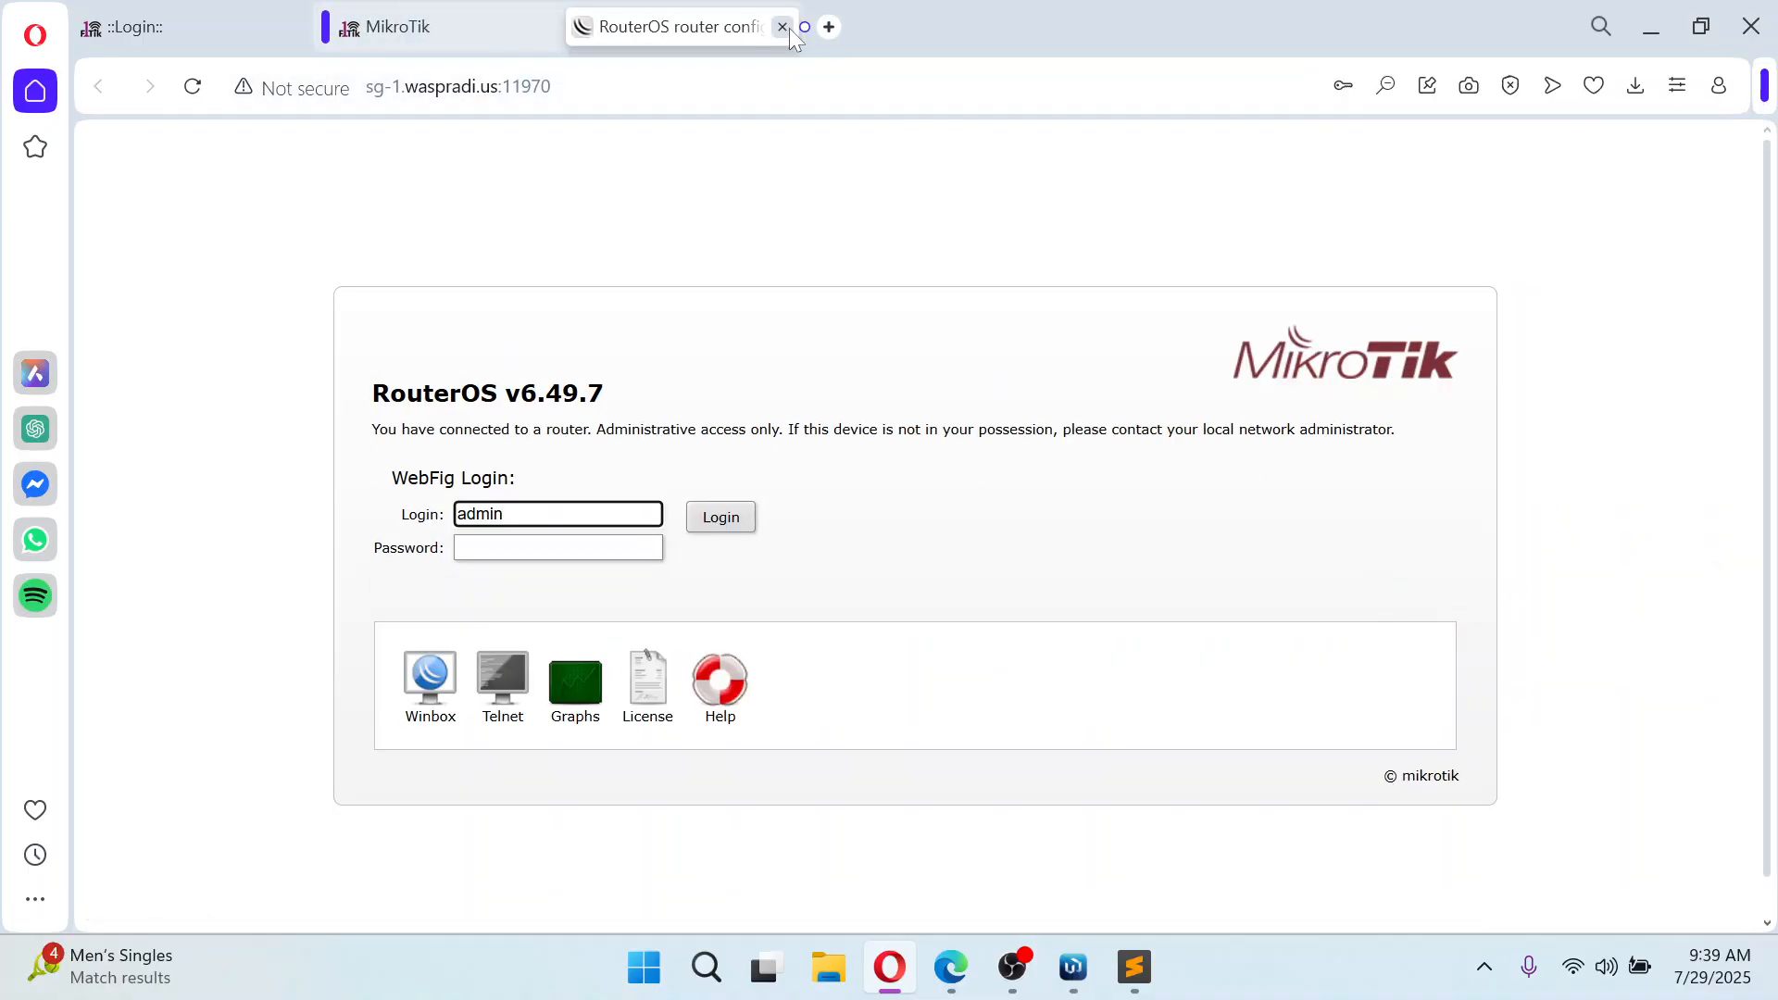
left_click(782, 27)
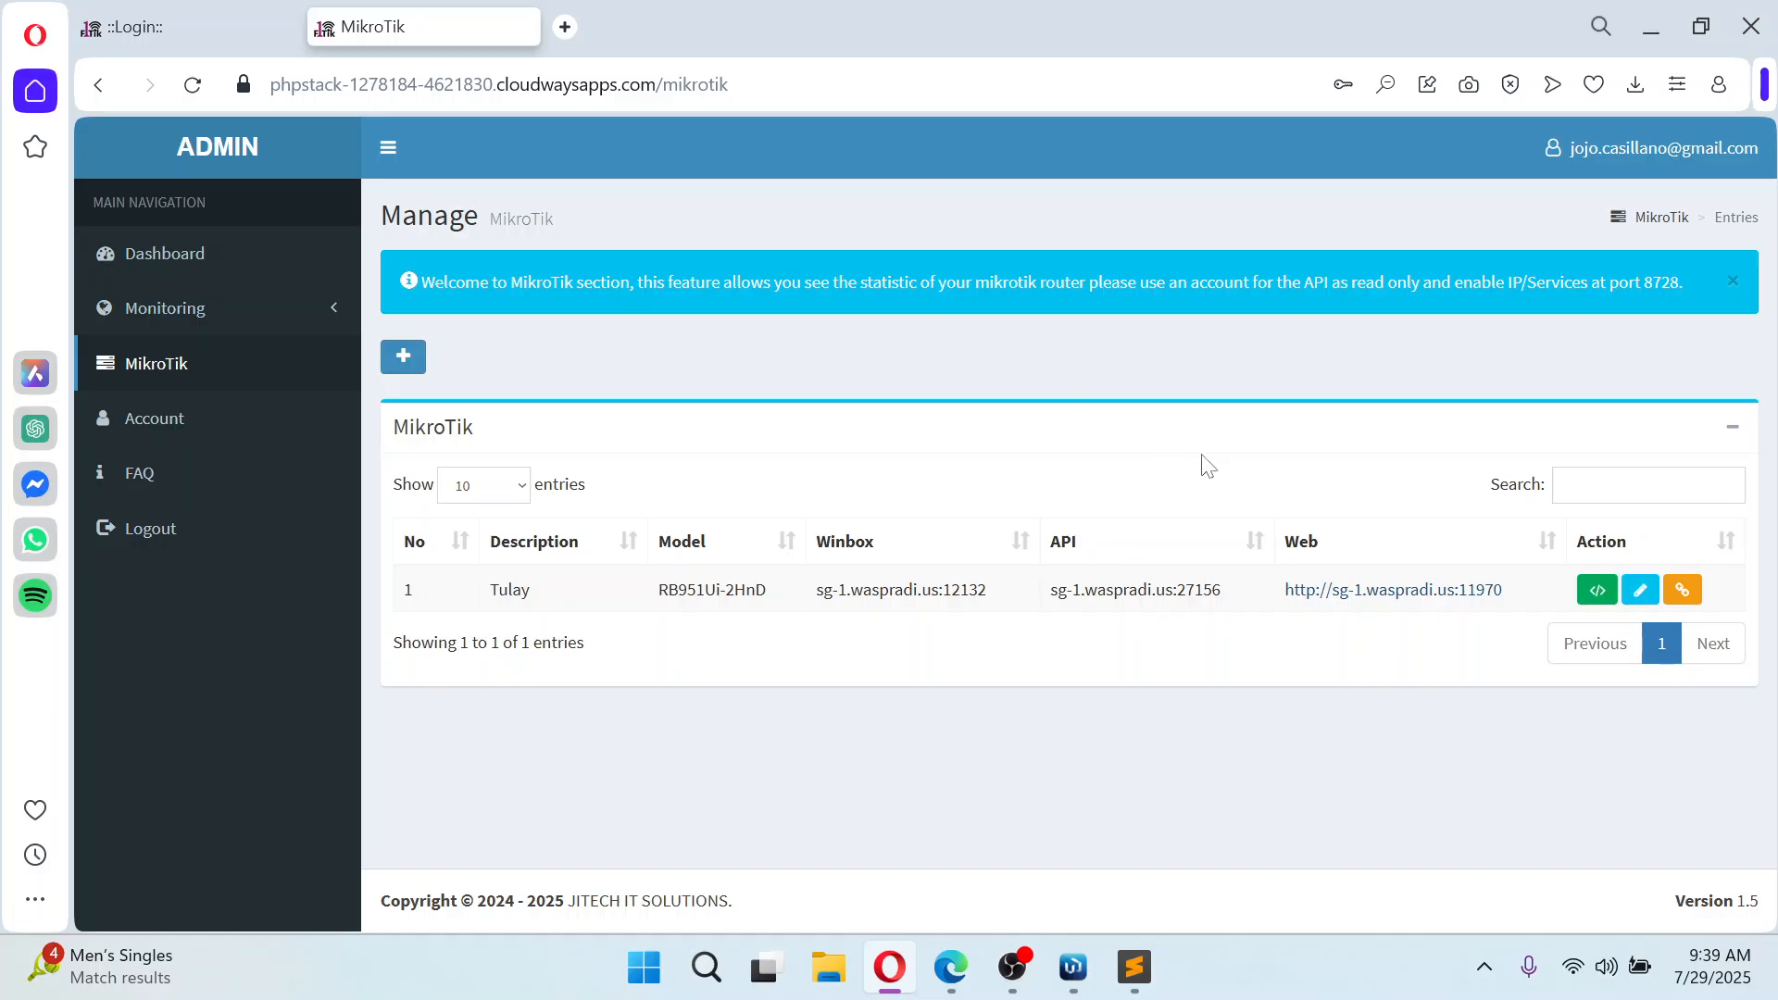
left_click(1684, 600)
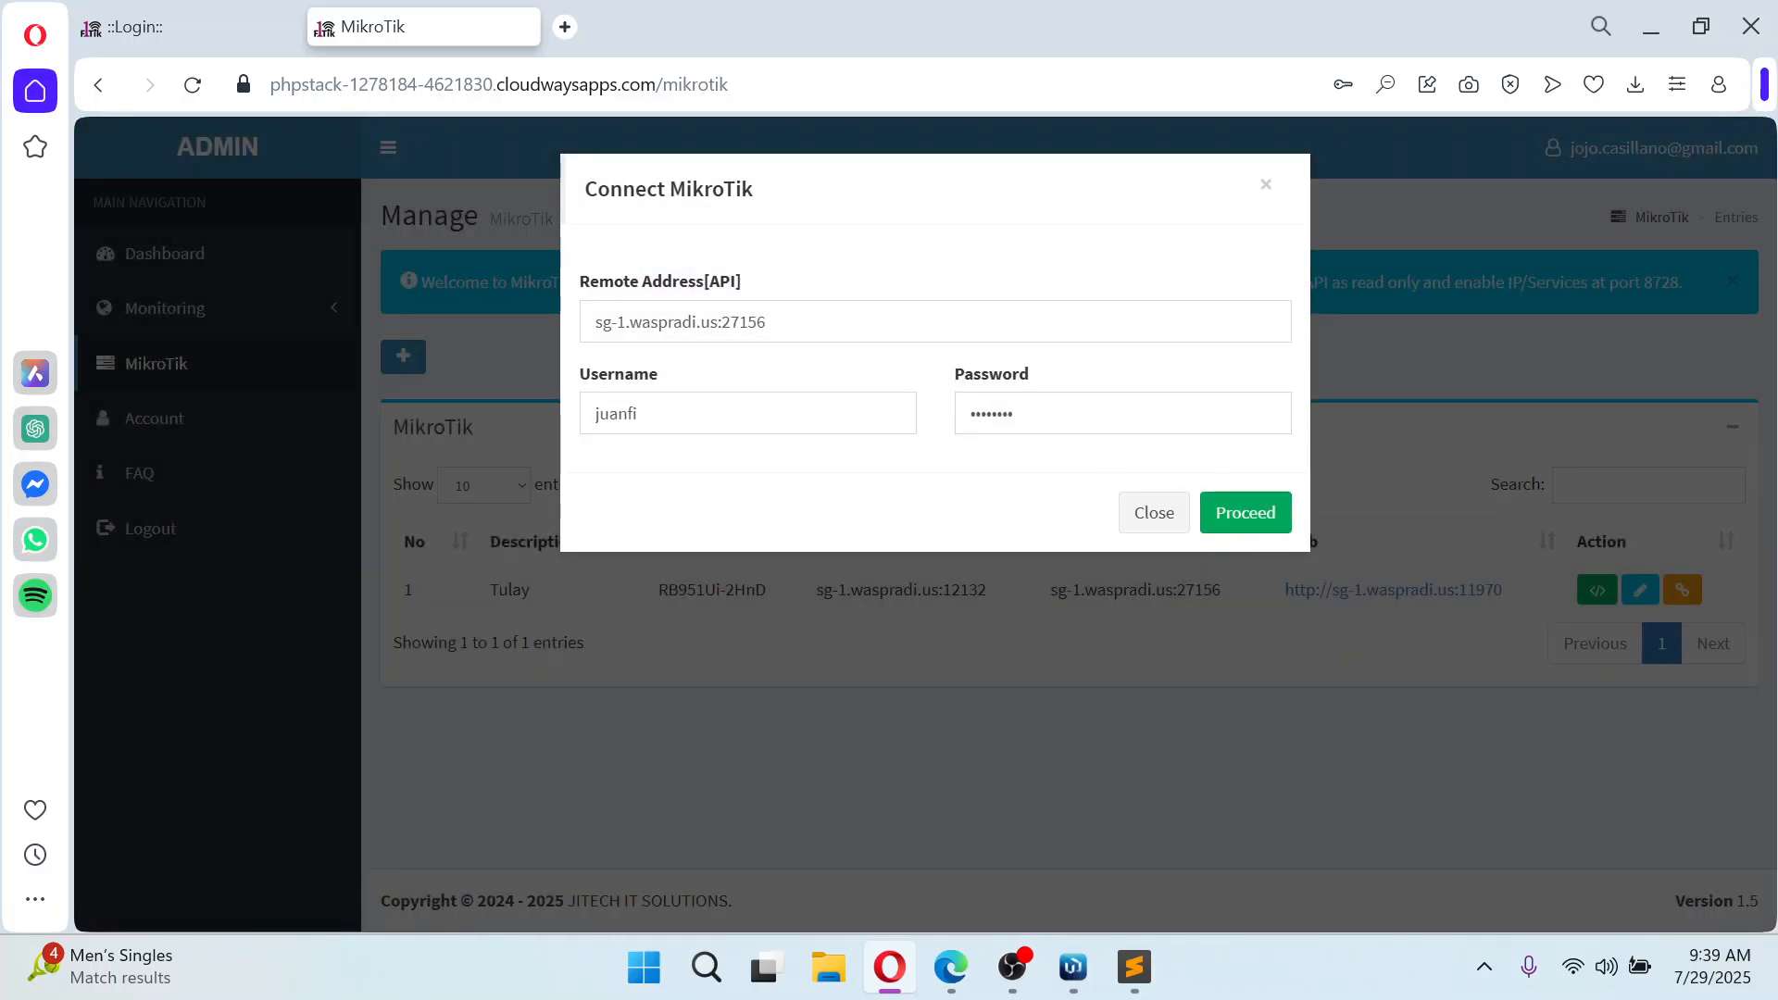
double_click(611, 413)
double_click(1009, 407)
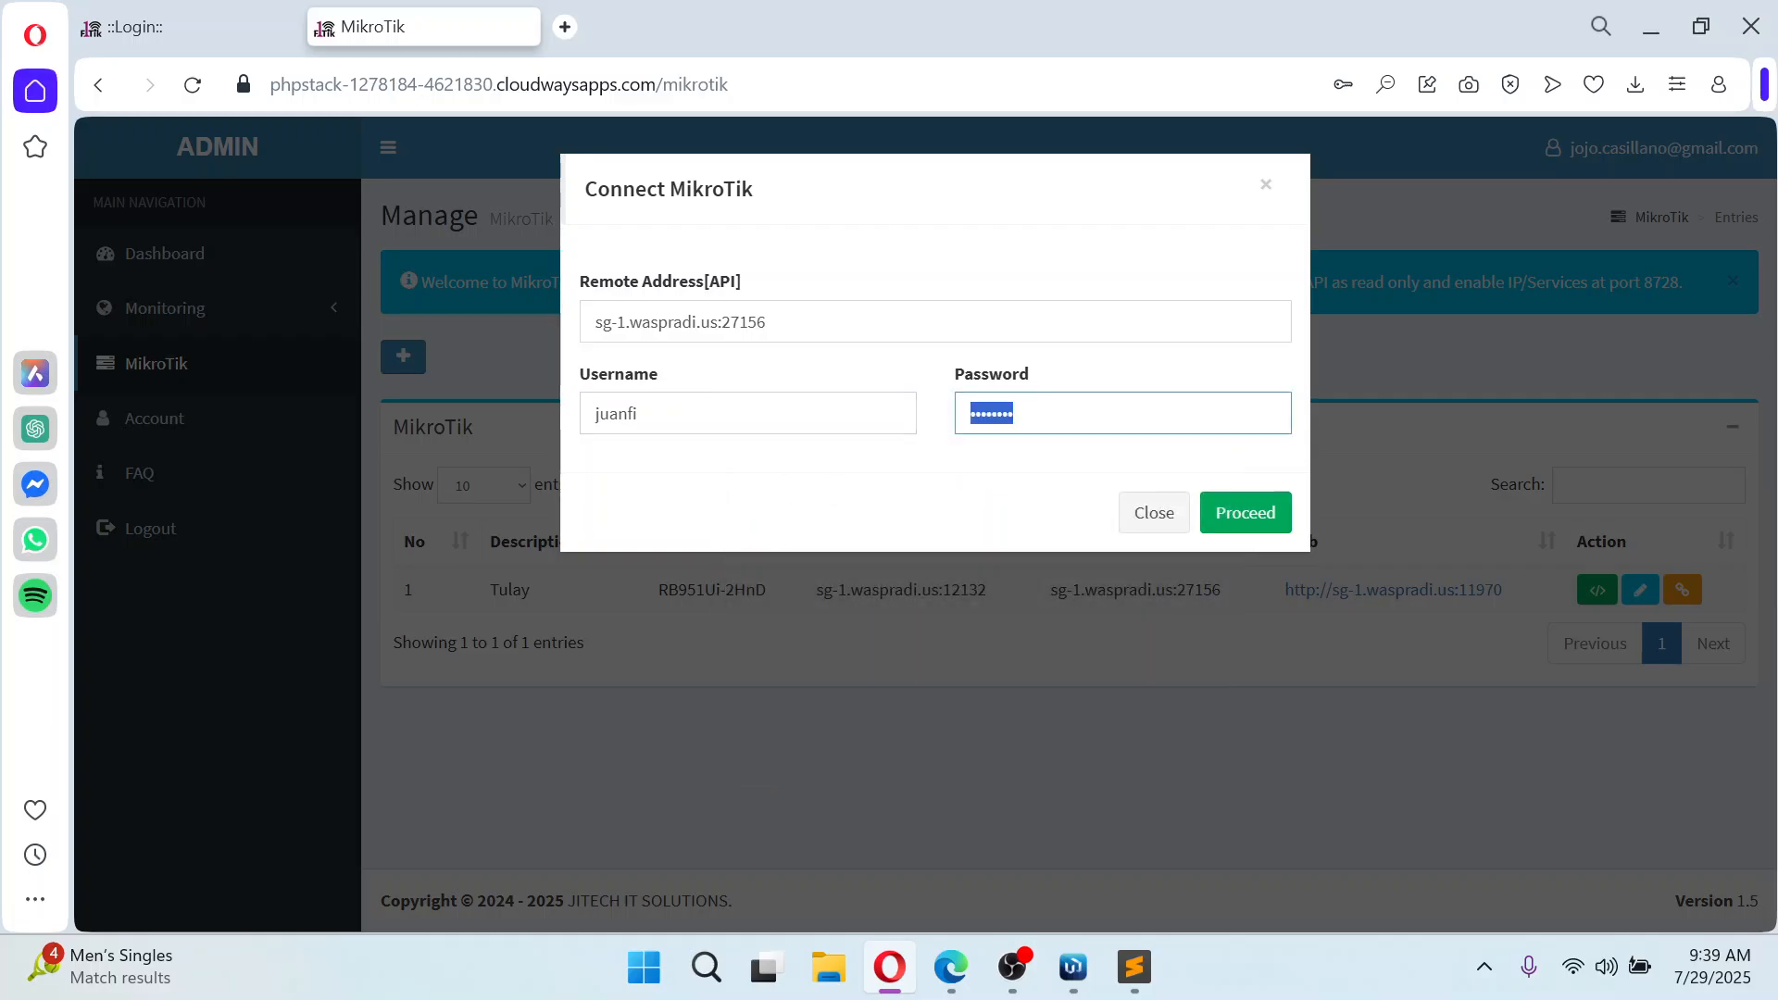
left_click(978, 511)
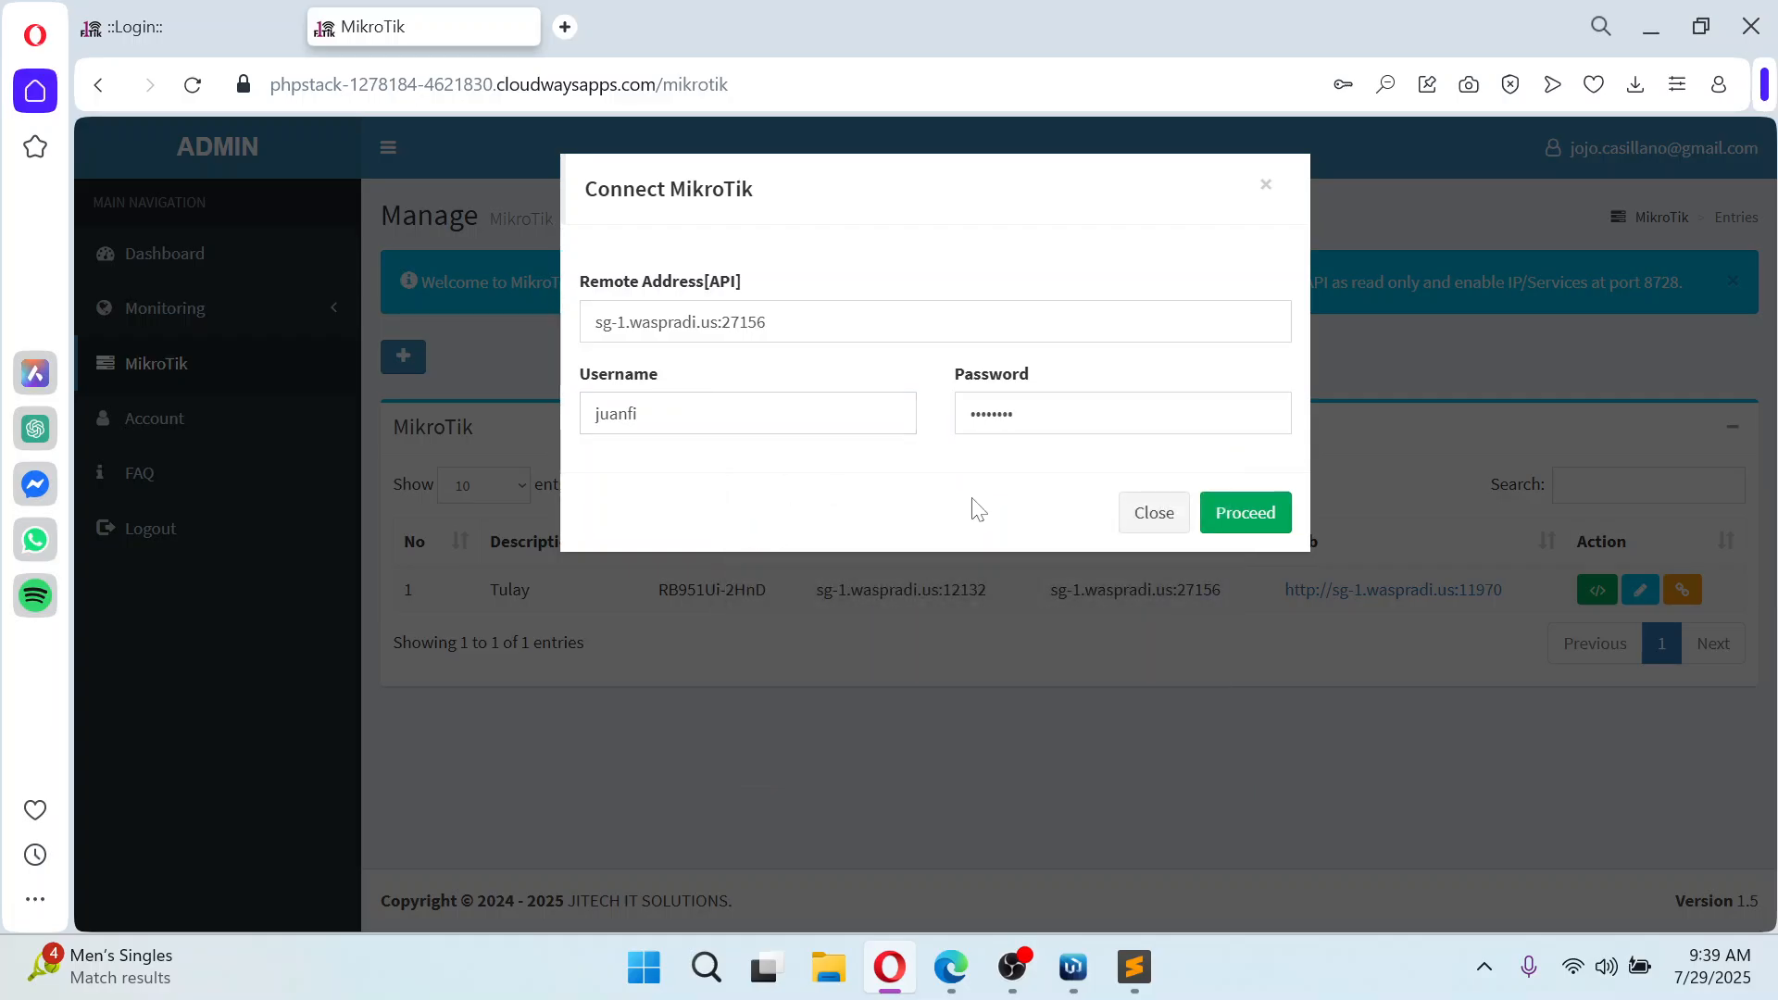
left_click(1239, 527)
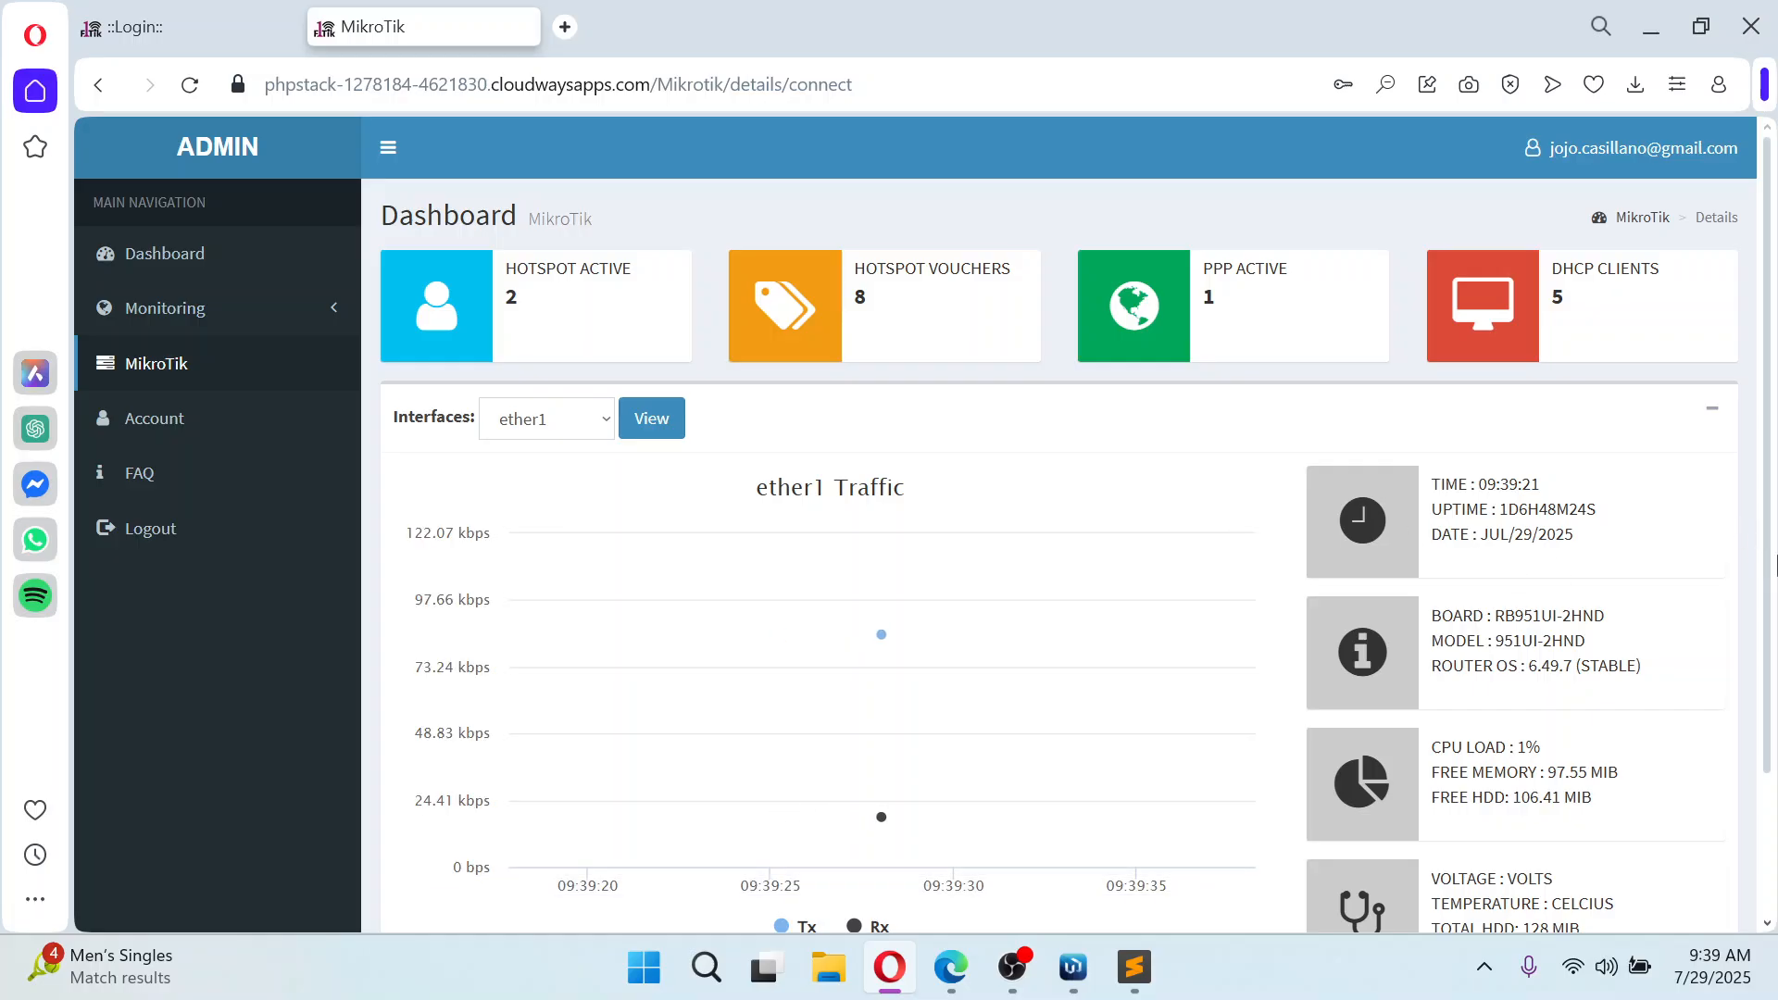
Choose bridge-HS from the Interfaces dropdown on the Tulay dashboard
left_click_drag(1777, 565, 1776, 736)
scroll(1774, 695, "up", 2)
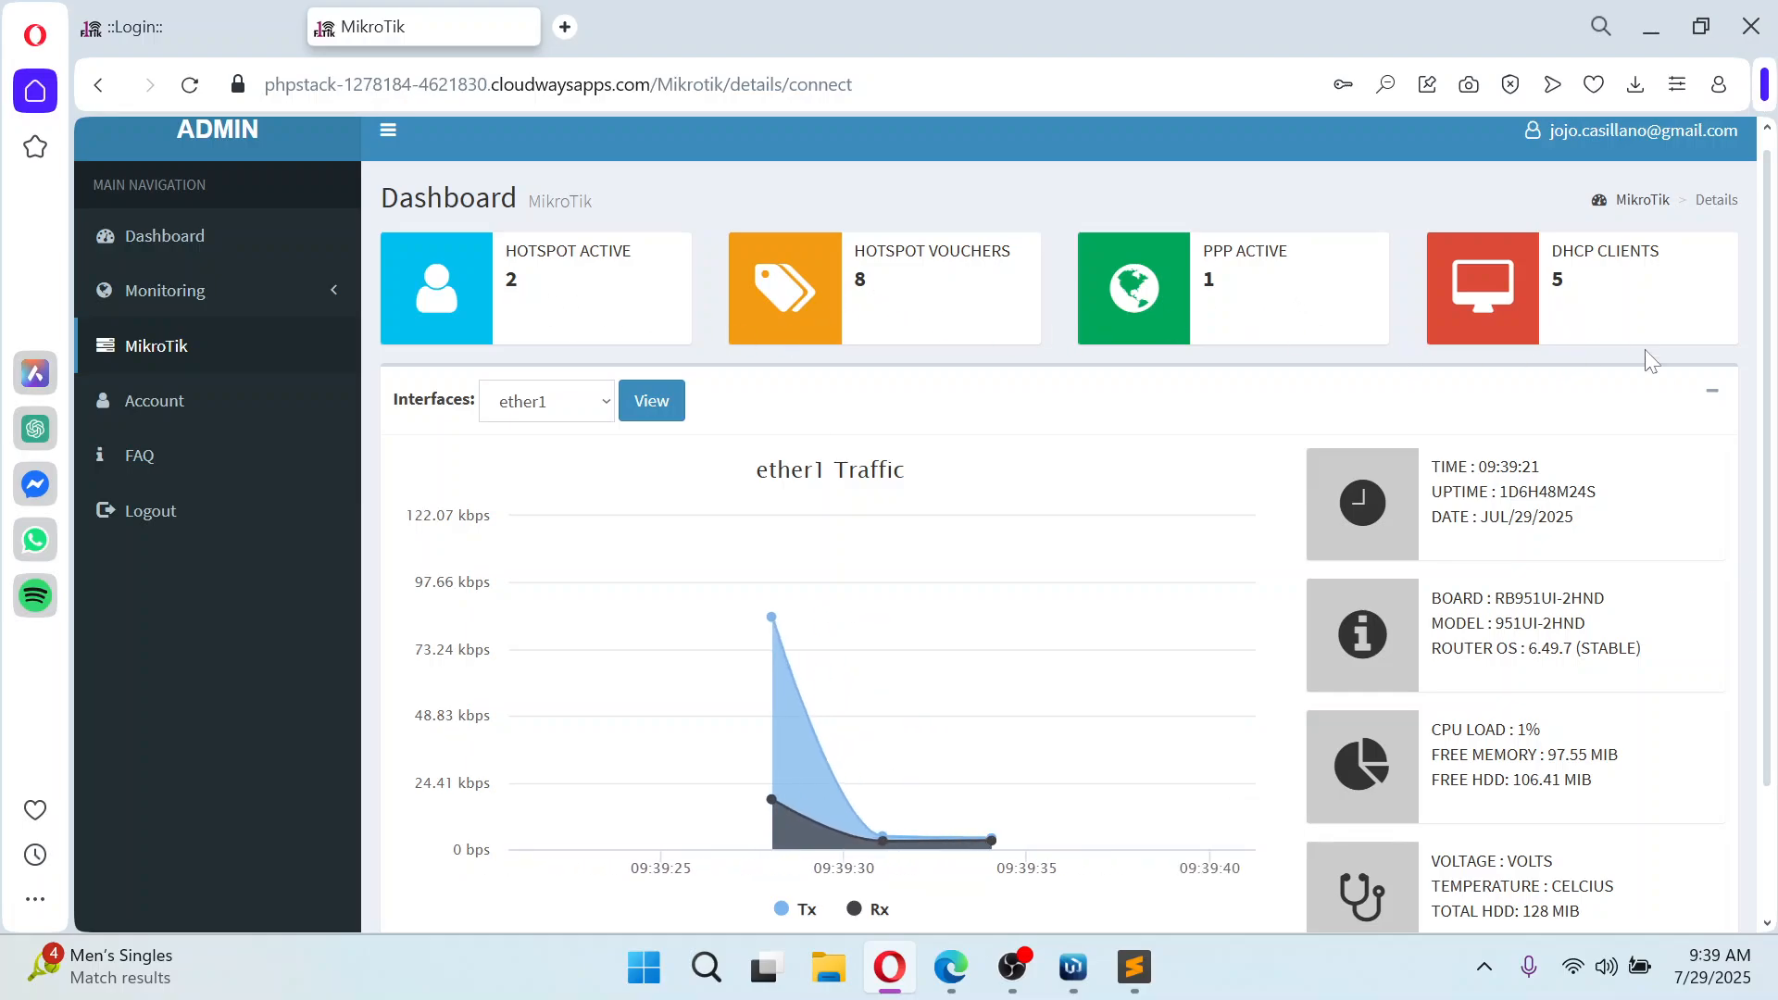
left_click(605, 401)
left_click(561, 708)
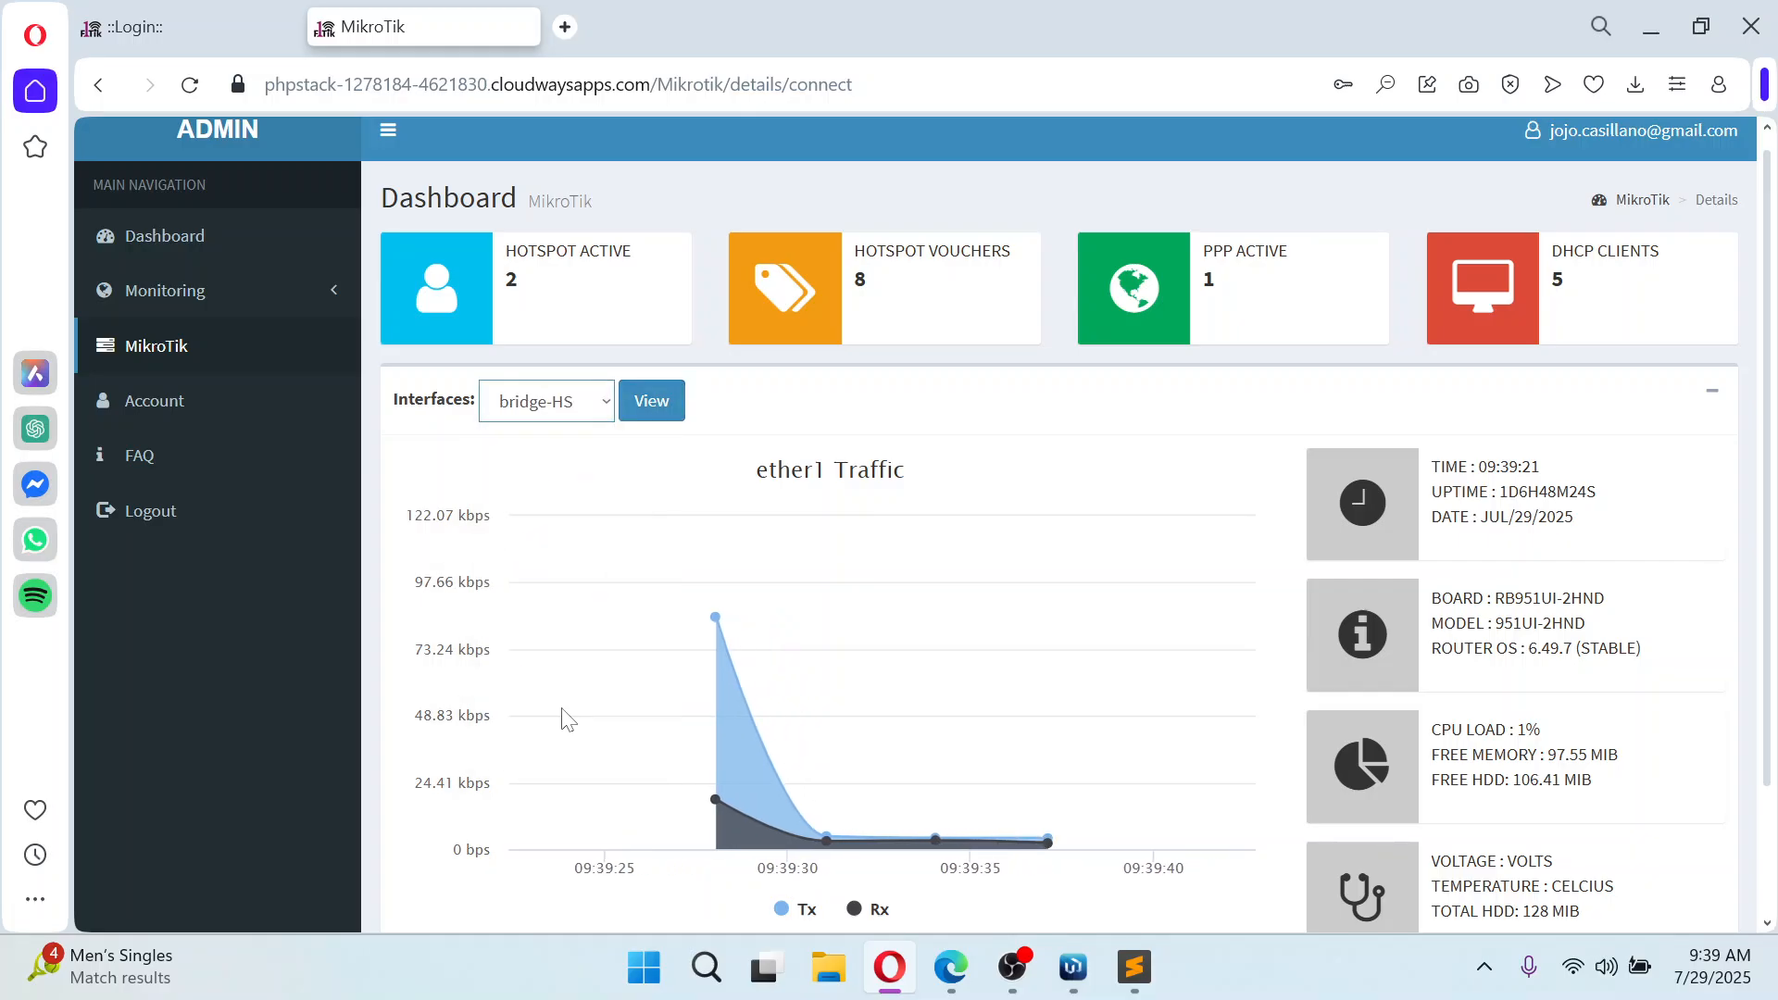
Load the bridge-HS traffic chart (Tx near 3 Mbps), then return to the MikroTik router list
left_click(645, 401)
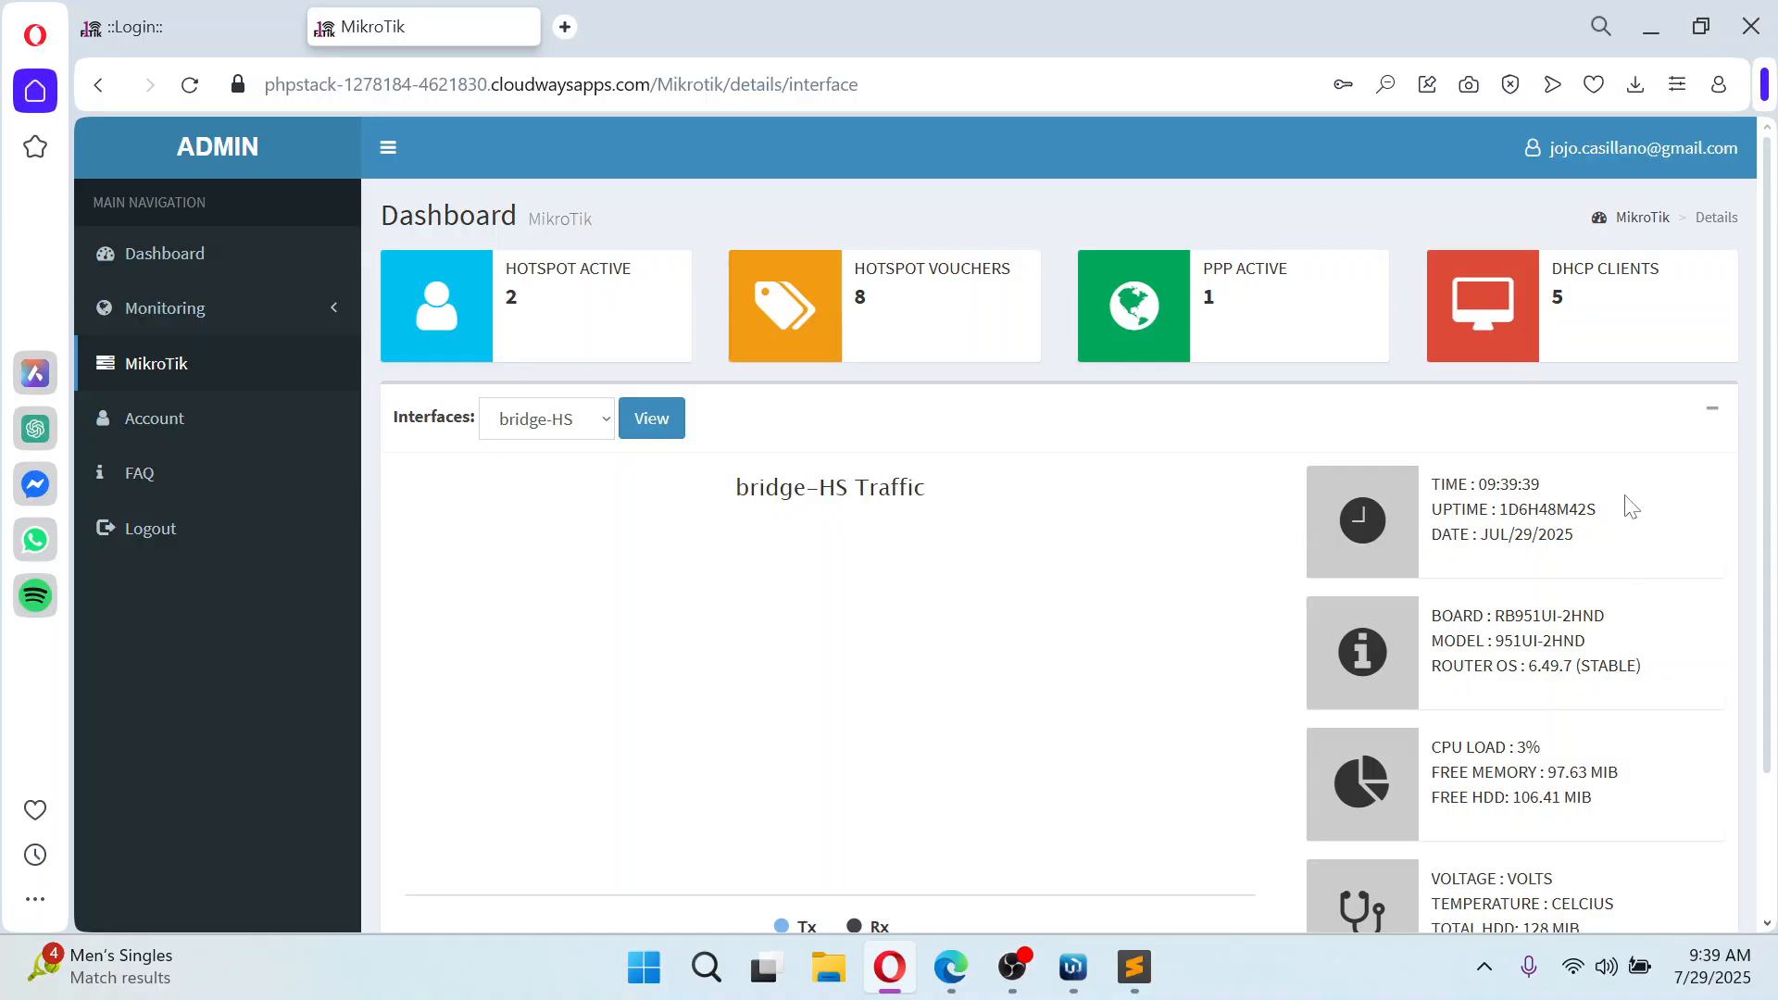
left_click_drag(1771, 514, 1774, 586)
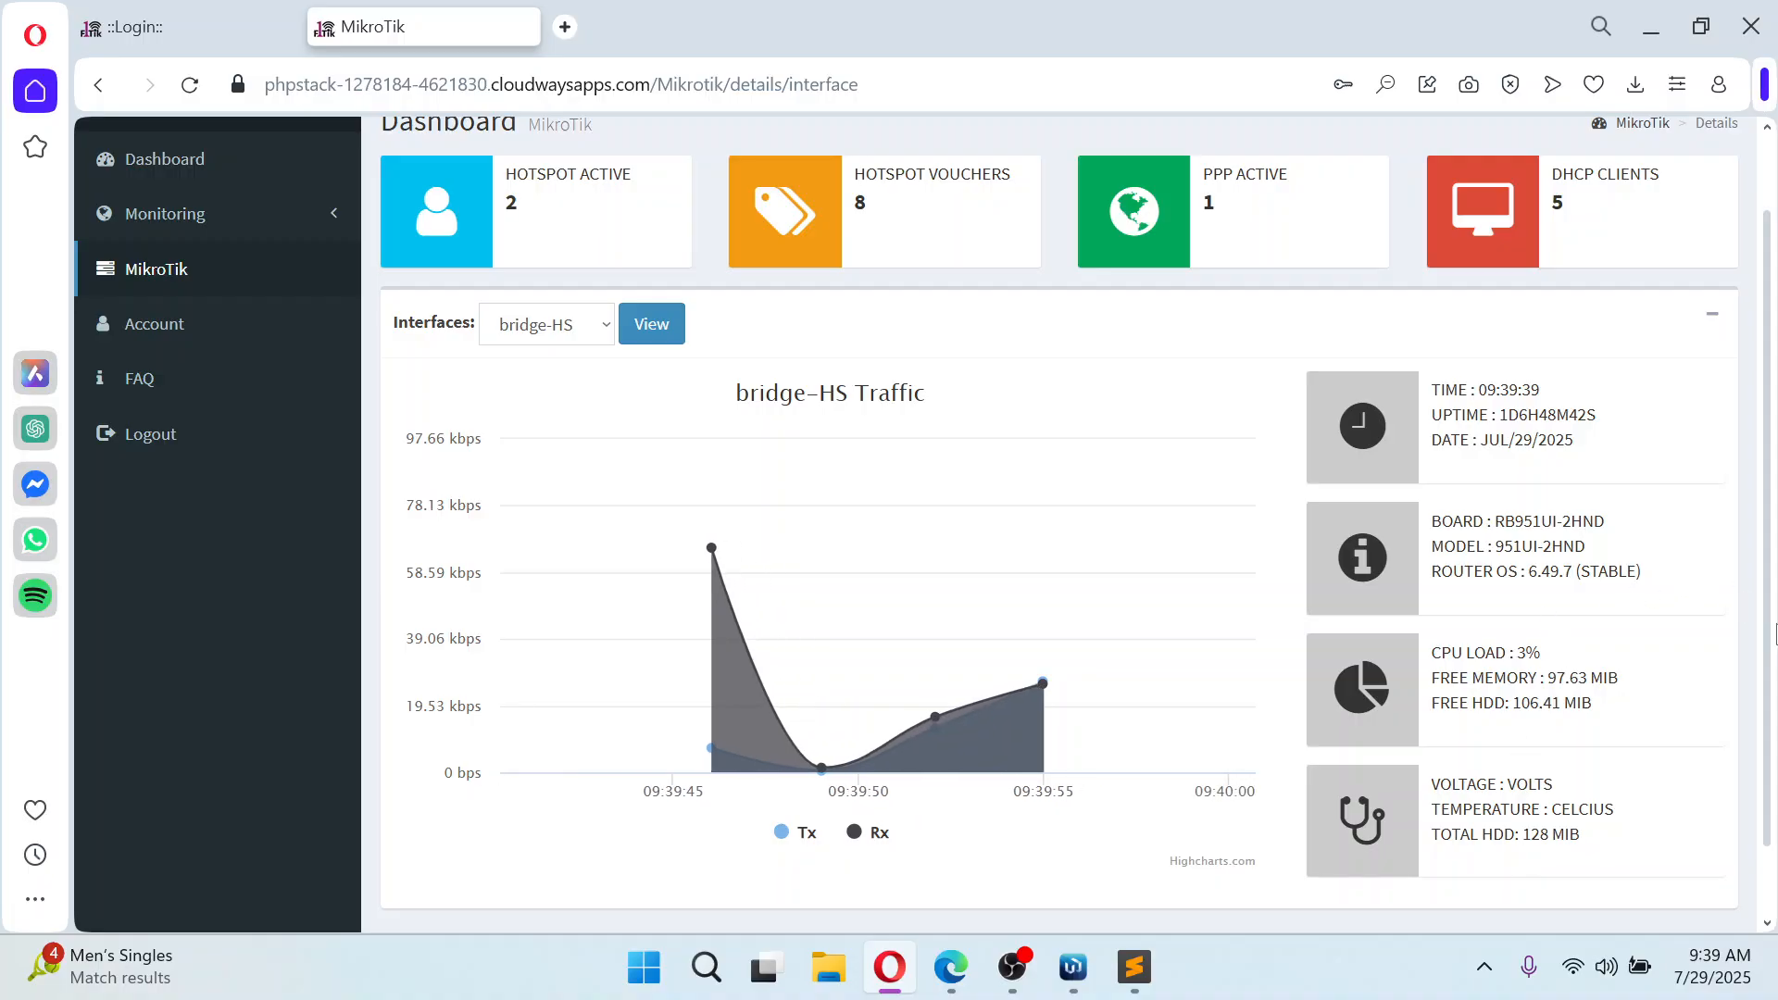
scroll(1774, 638, "up", 2)
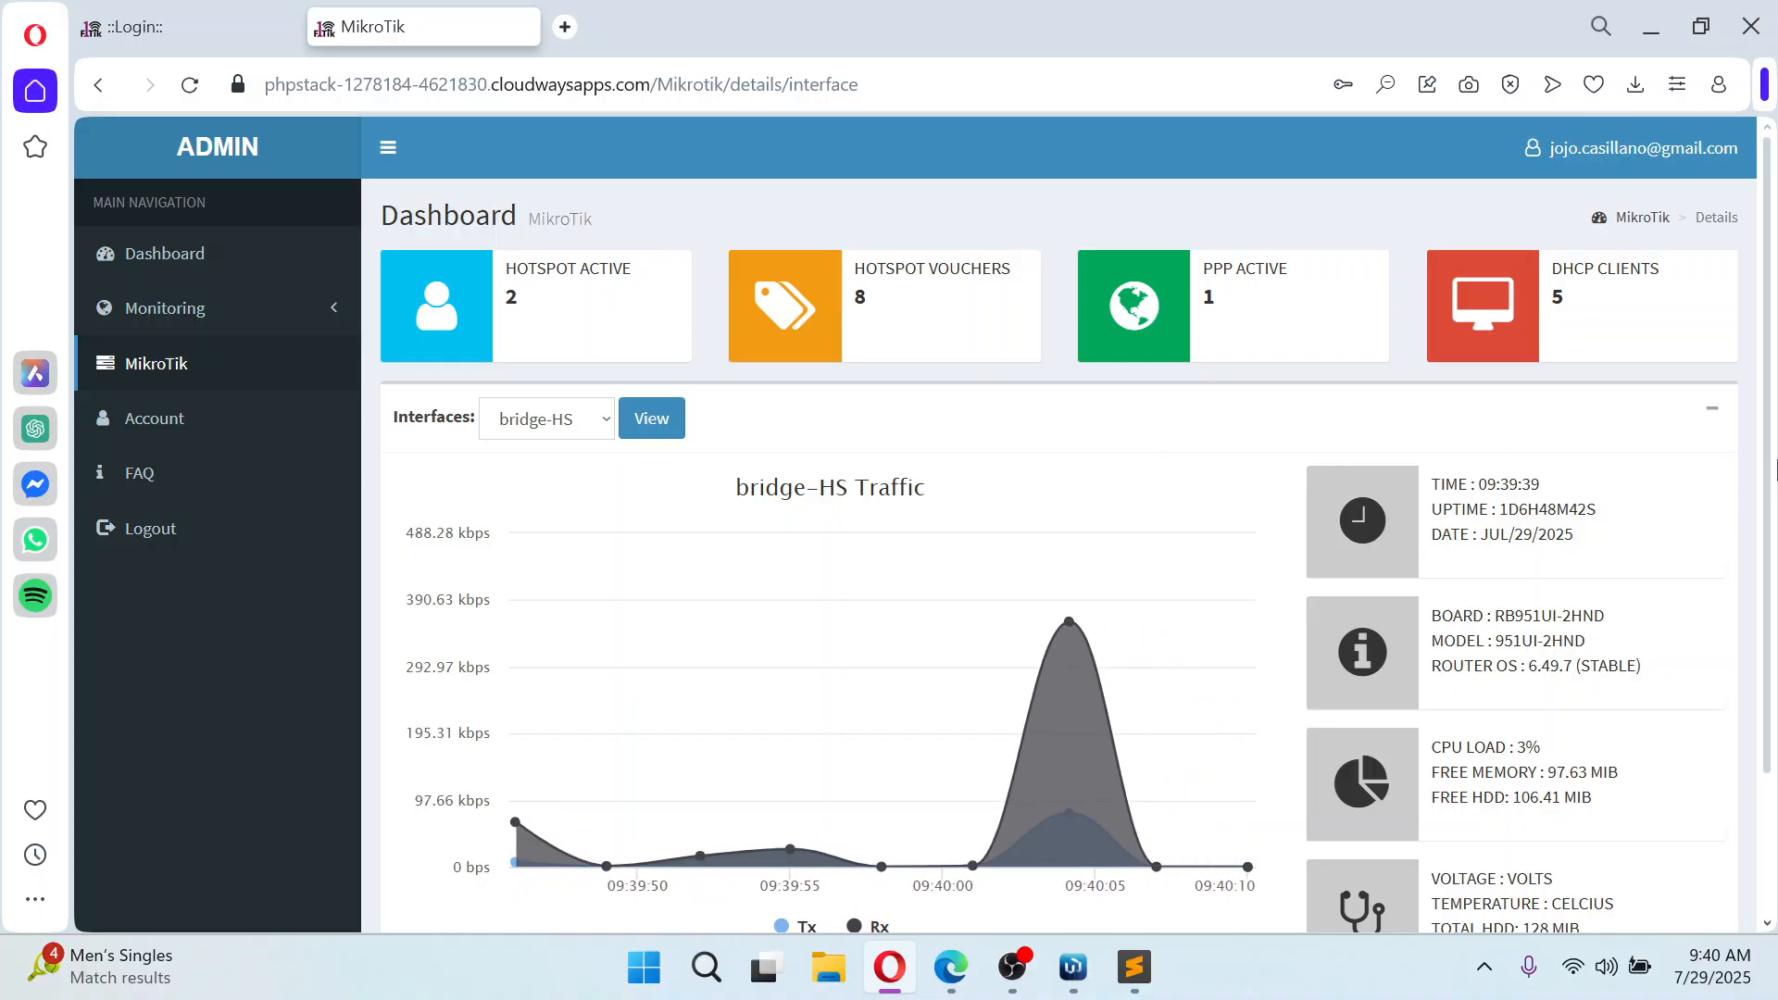
left_click_drag(1770, 495, 1774, 449)
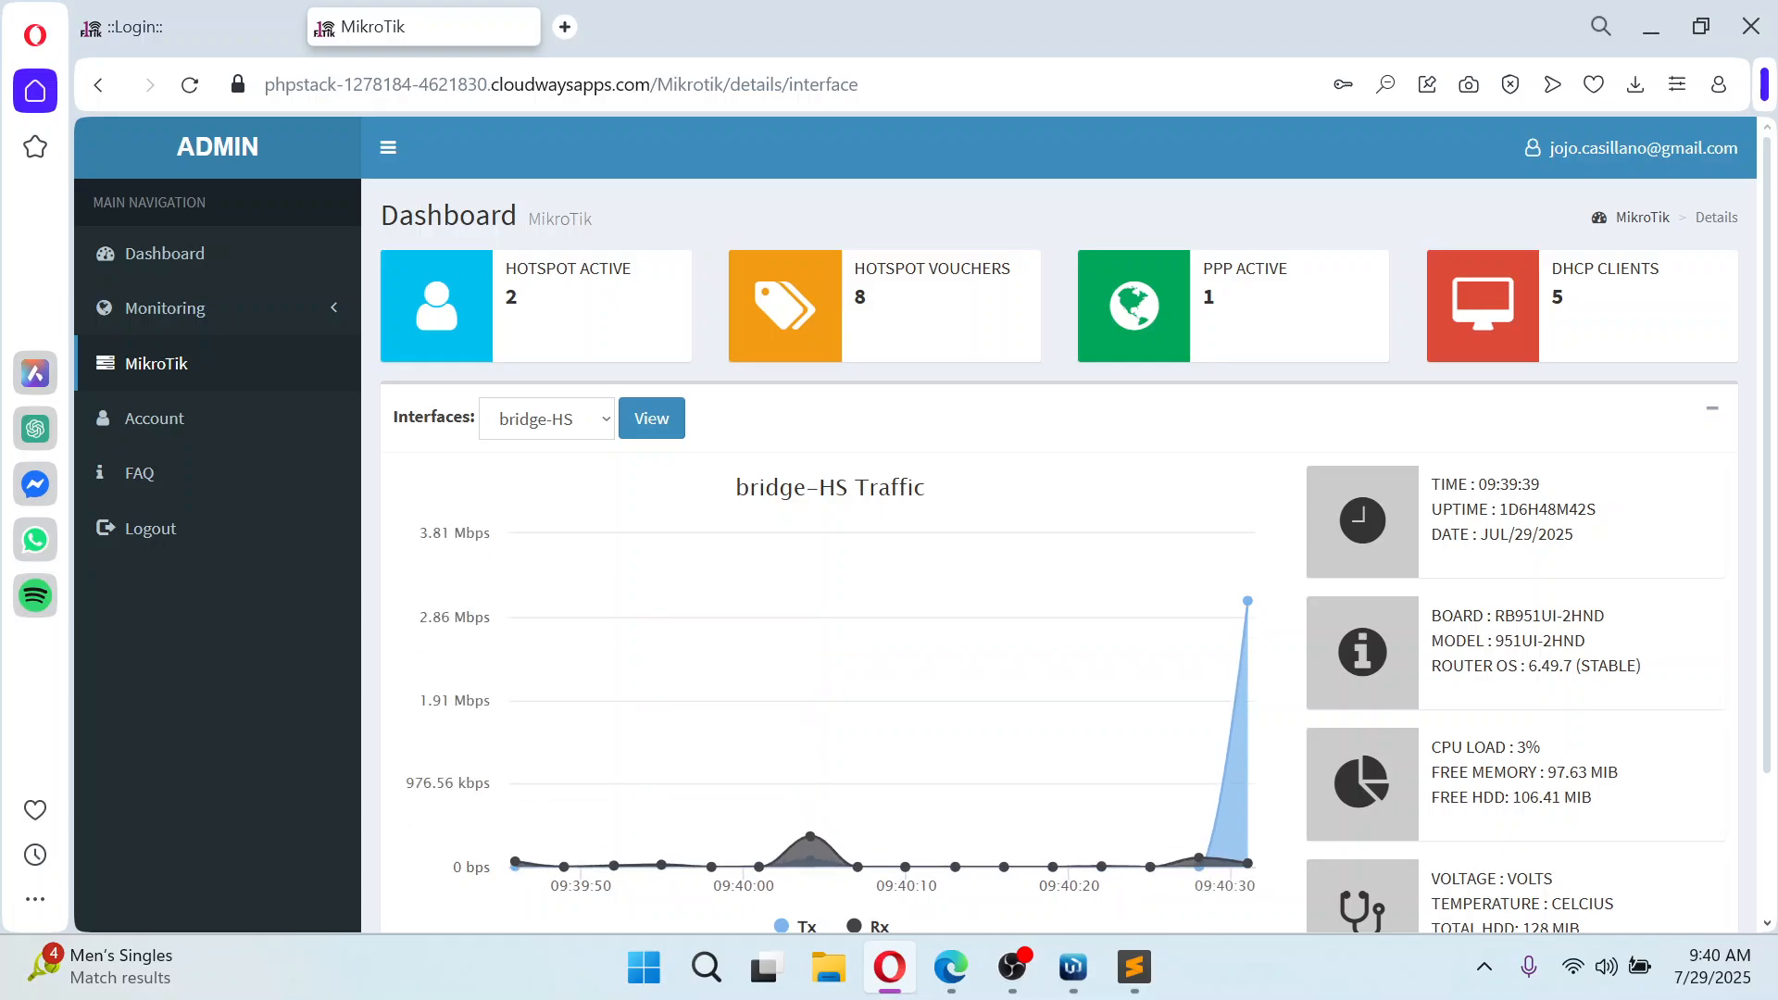
scroll(1772, 491, "down", 2)
scroll(1772, 491, "up", 2)
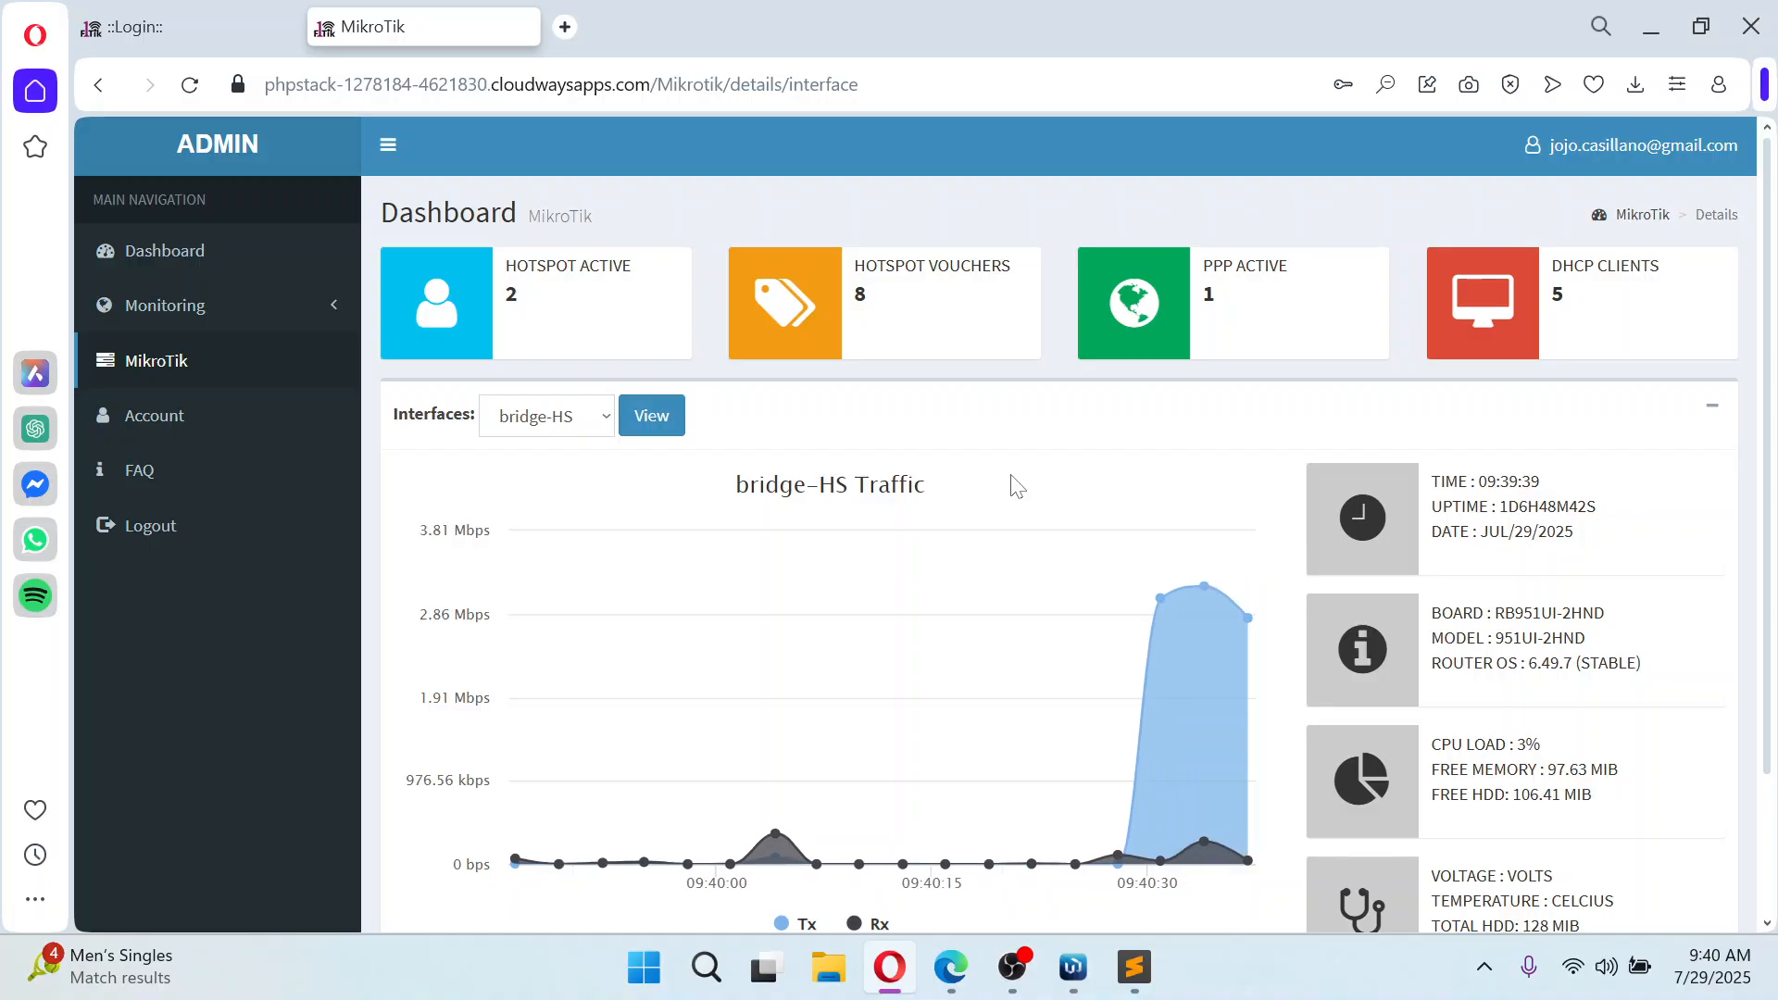
left_click(131, 364)
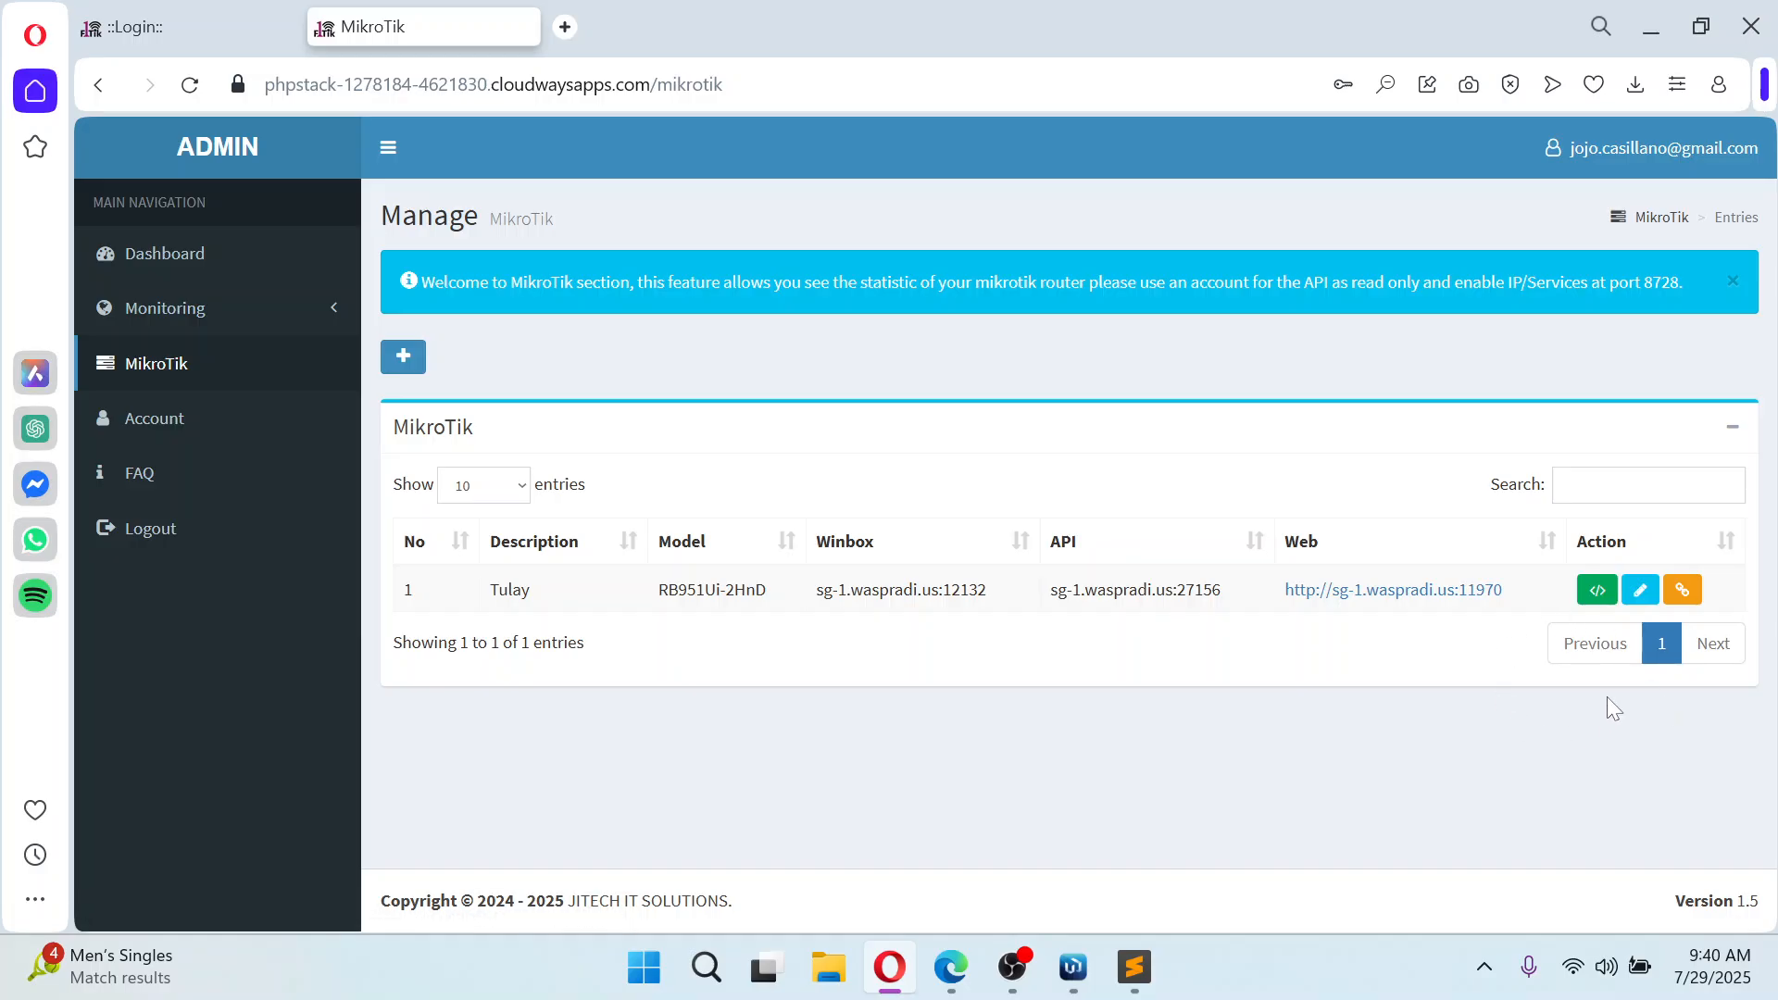
In the Edge admin session, highlight Vendo 1's Winbox and API addresses
left_click(951, 970)
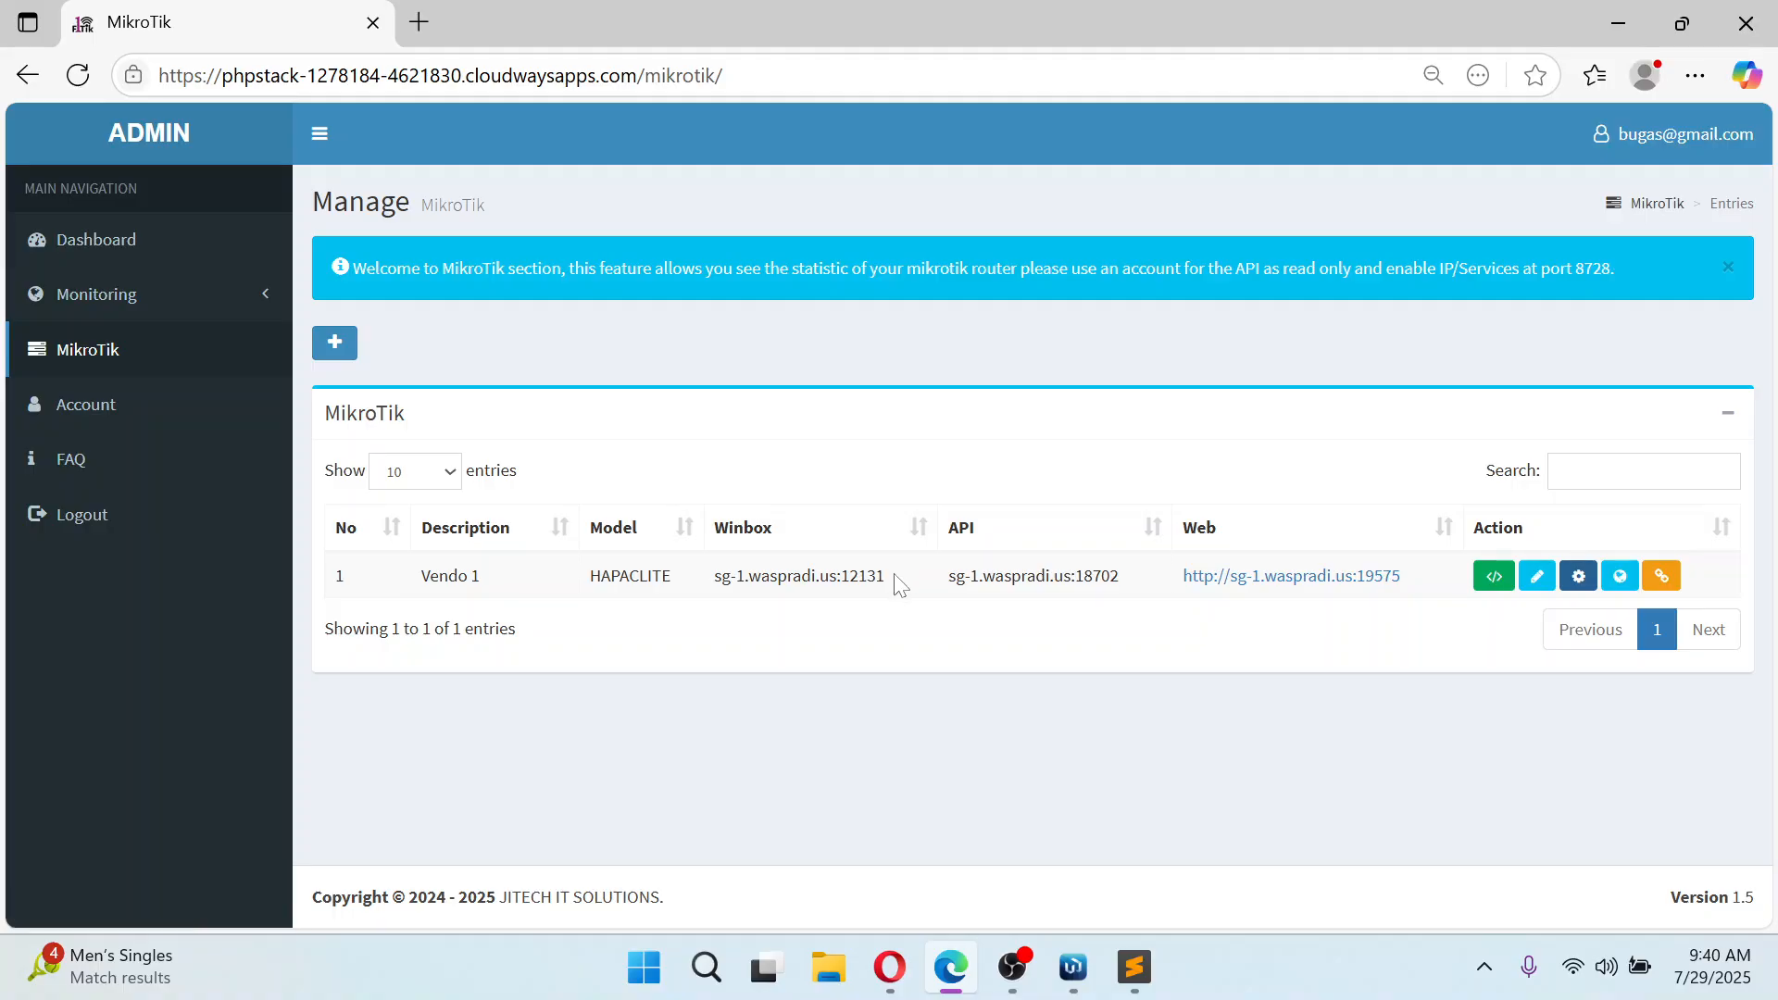
left_click_drag(889, 576, 715, 579)
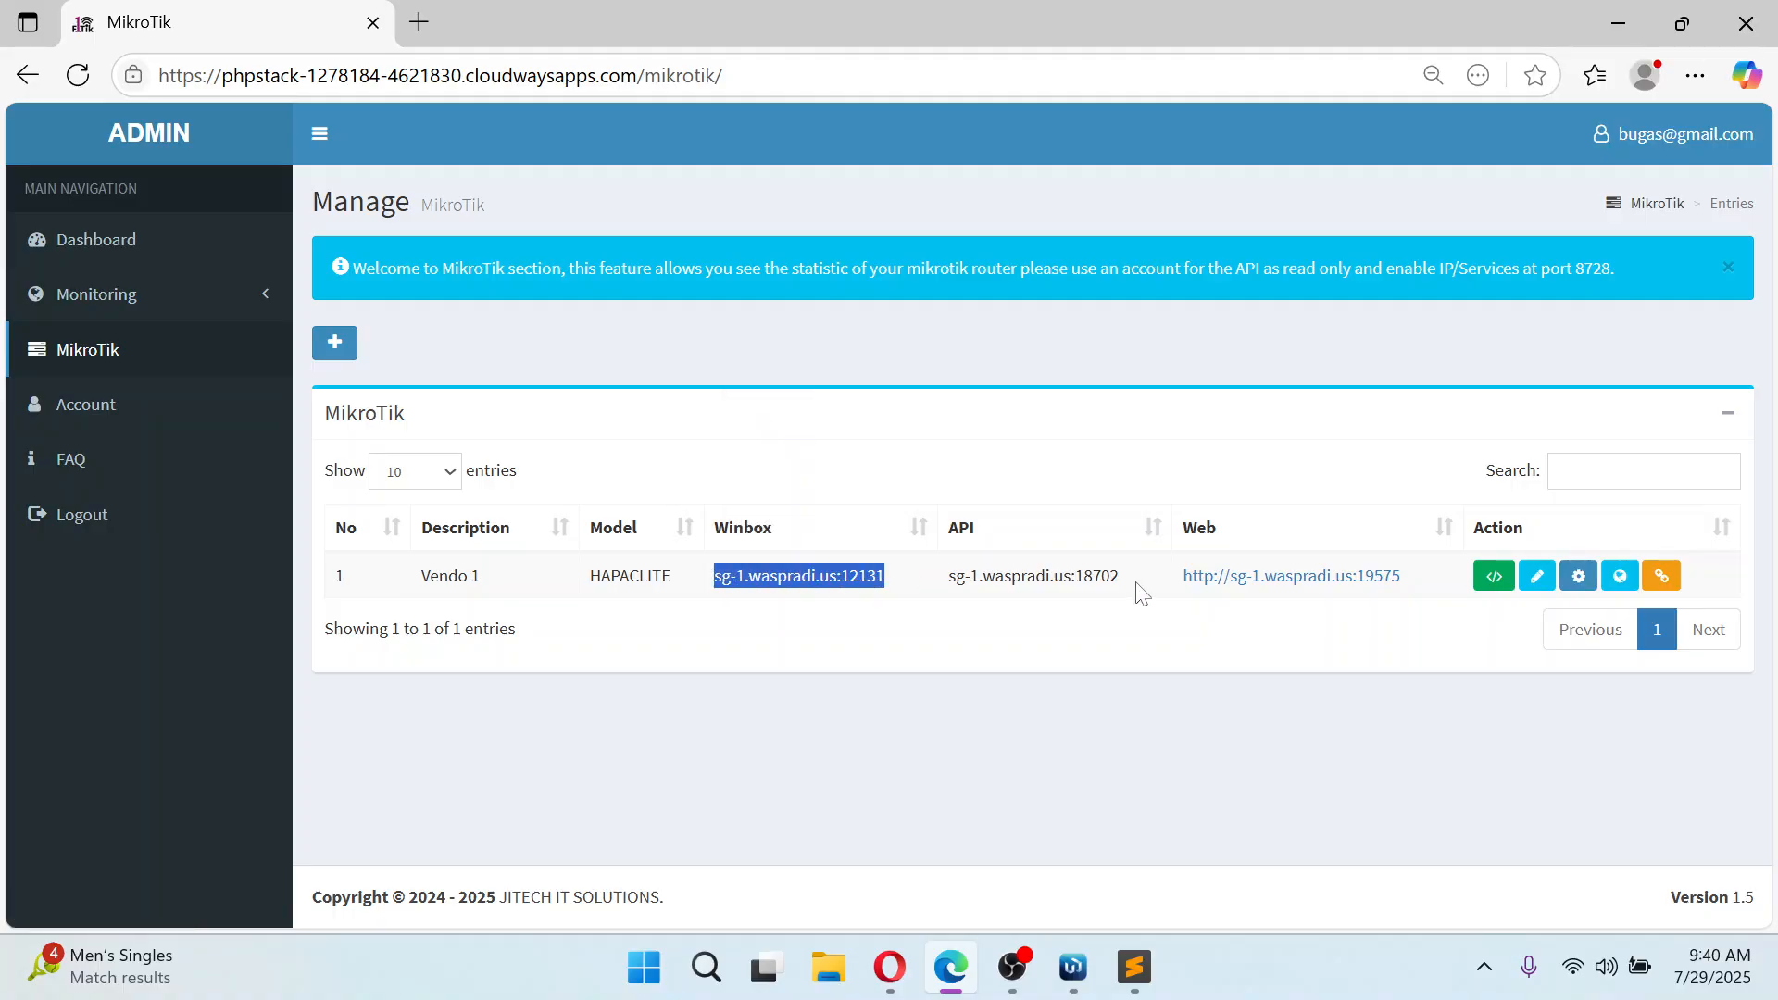
left_click_drag(1121, 576, 948, 578)
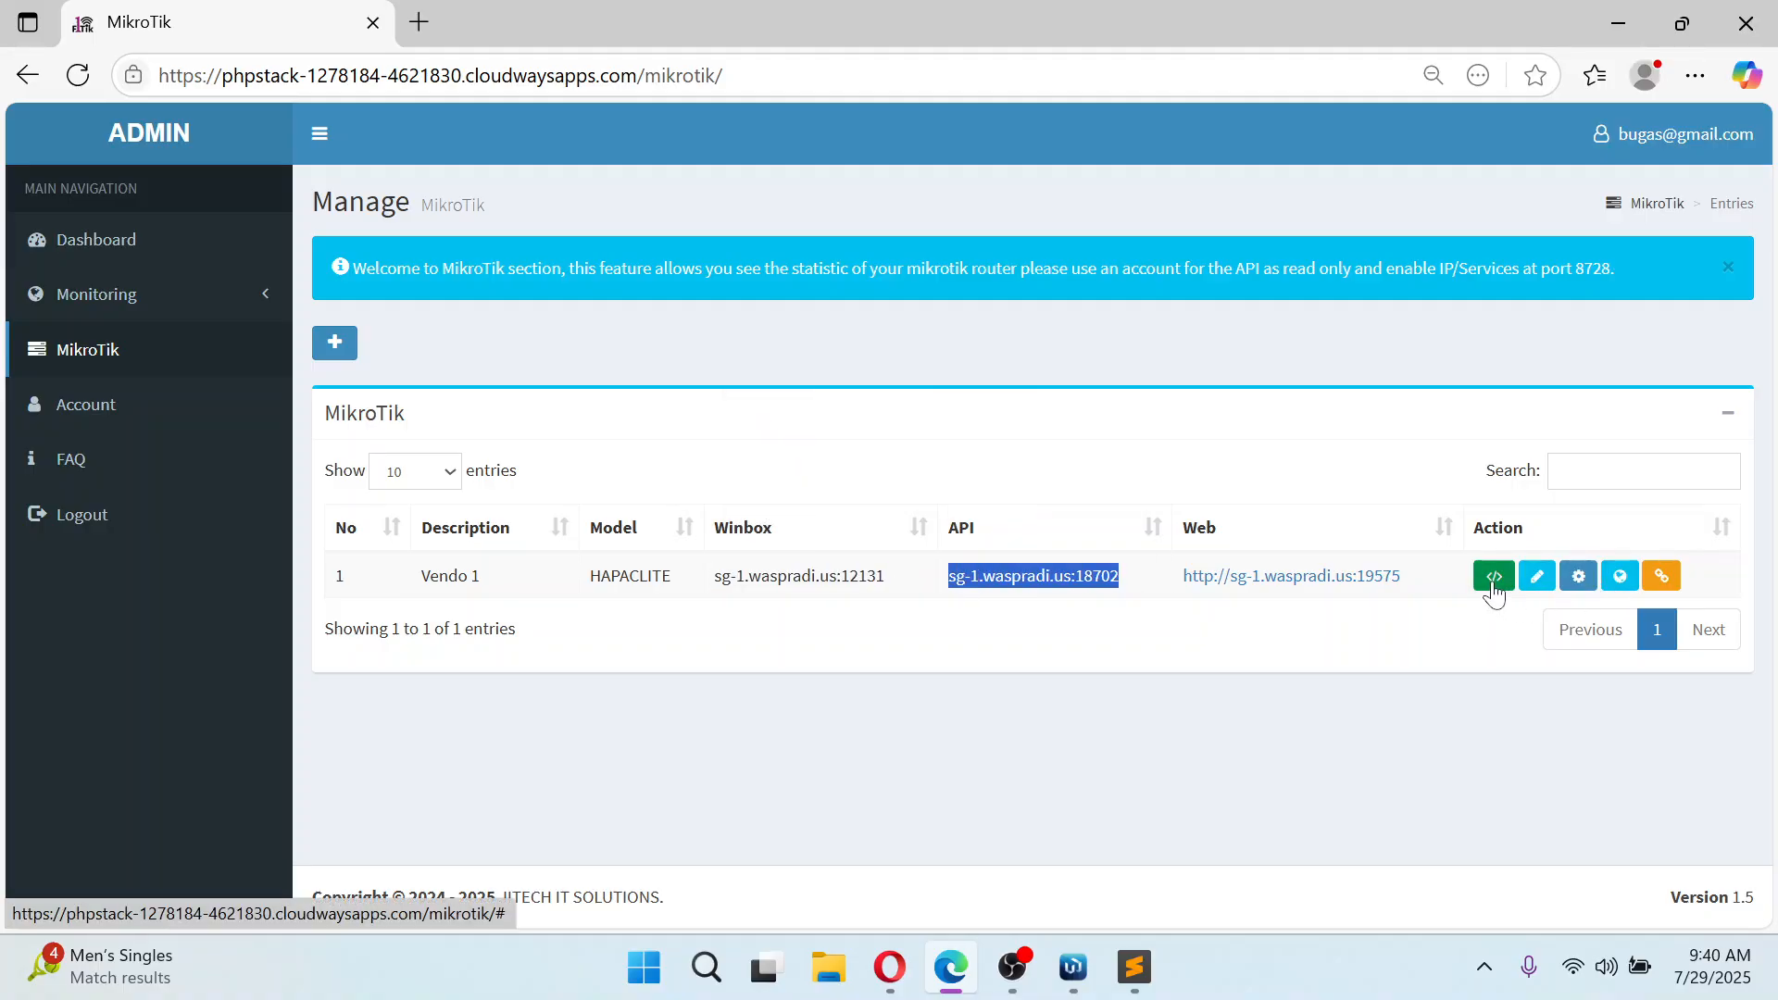
Open Vendo 1's Remote Access VPN script and select all of its text
left_click(1493, 584)
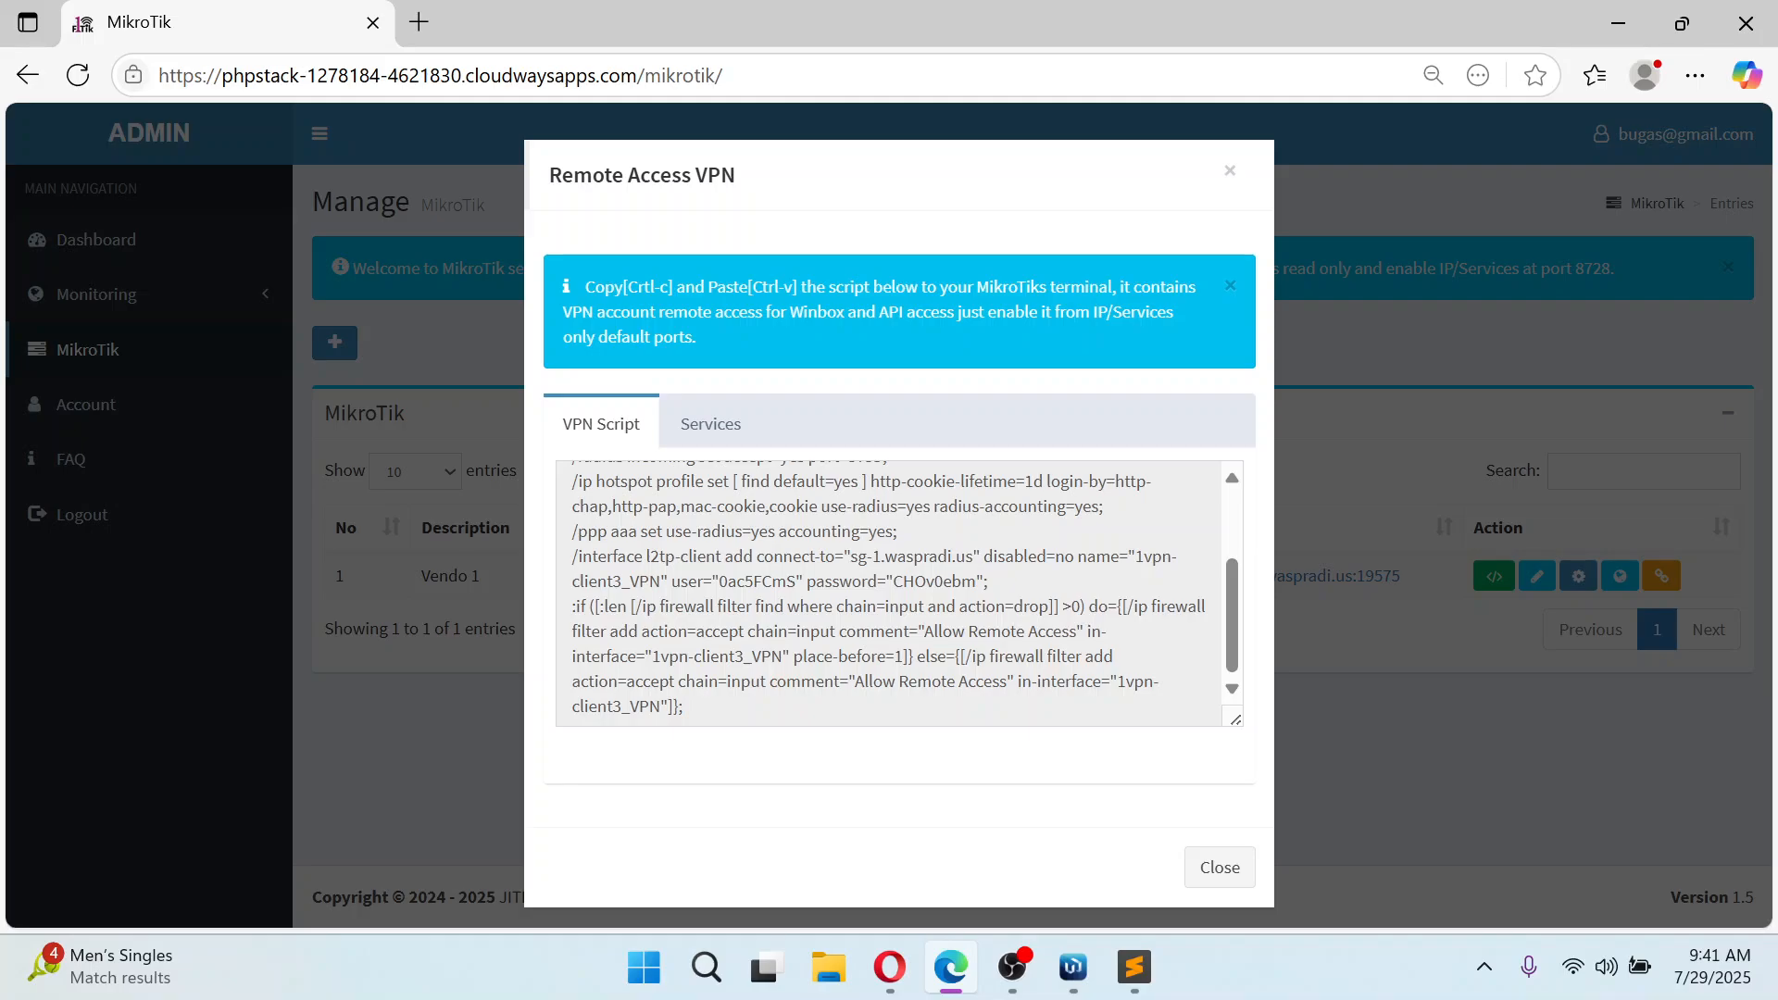
left_click(889, 593)
key("ctrl+a")
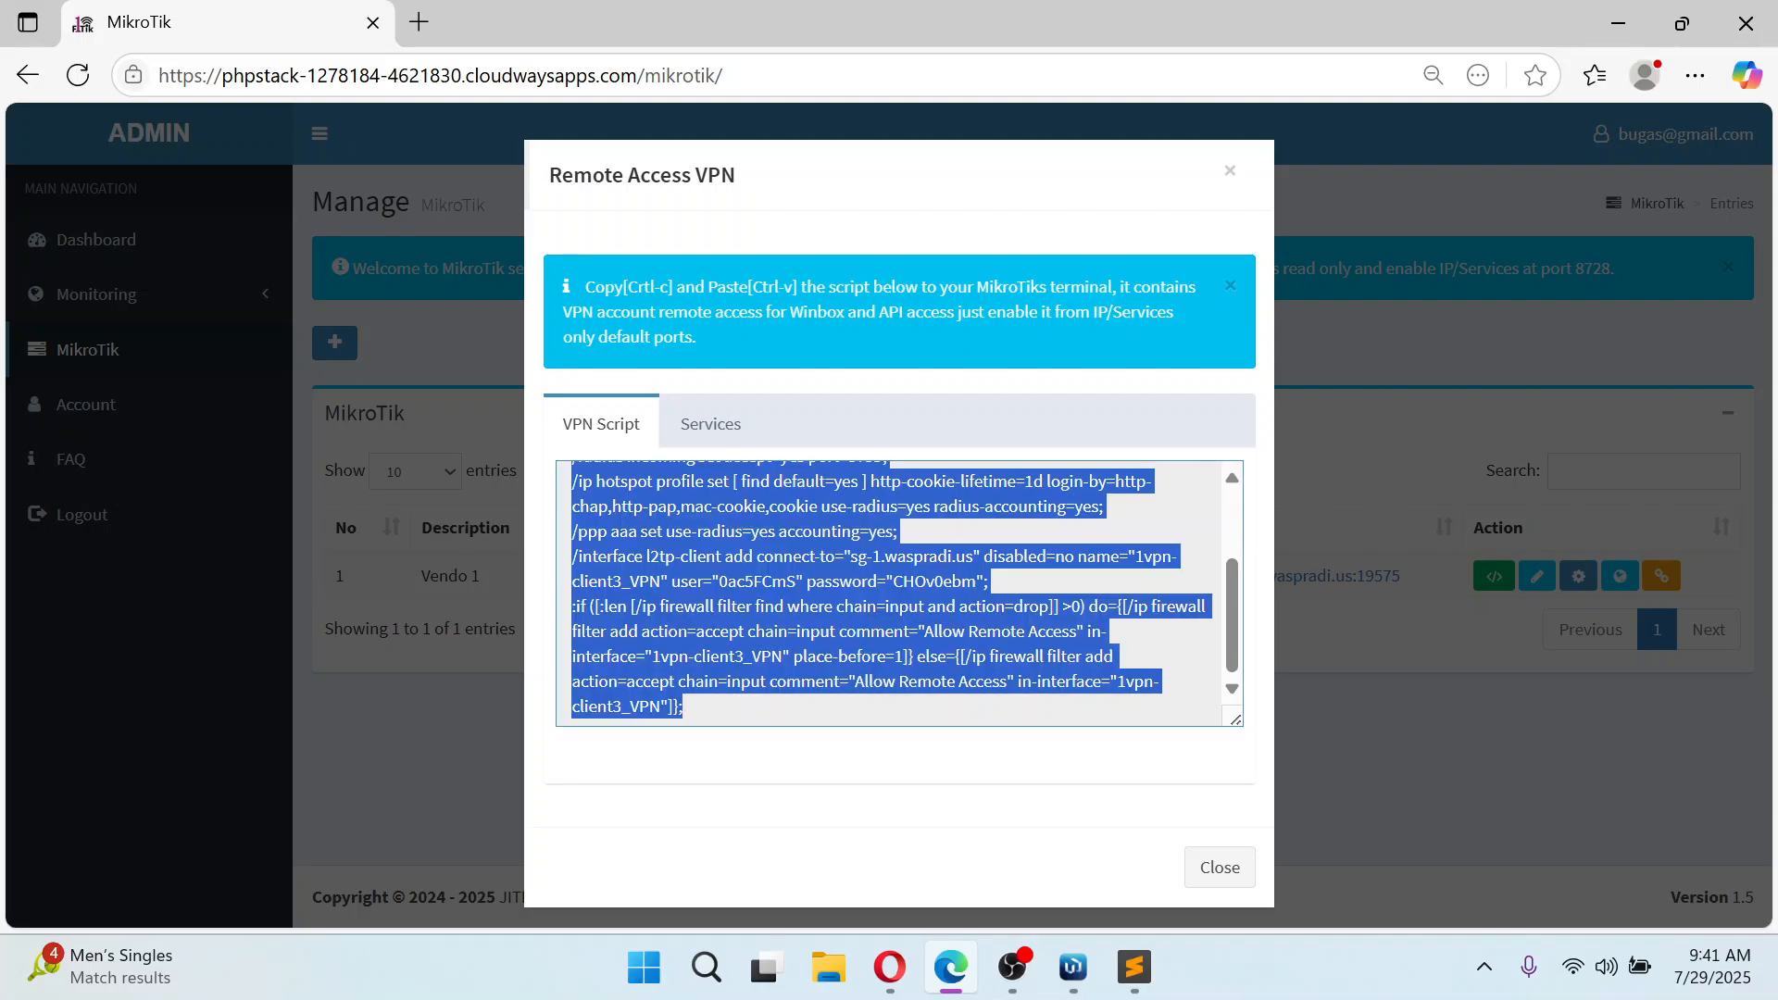
left_click(1073, 967)
In WinBox's Interface List, confirm the Tulay_VPN L2TP client is connected and running
left_click(142, 646)
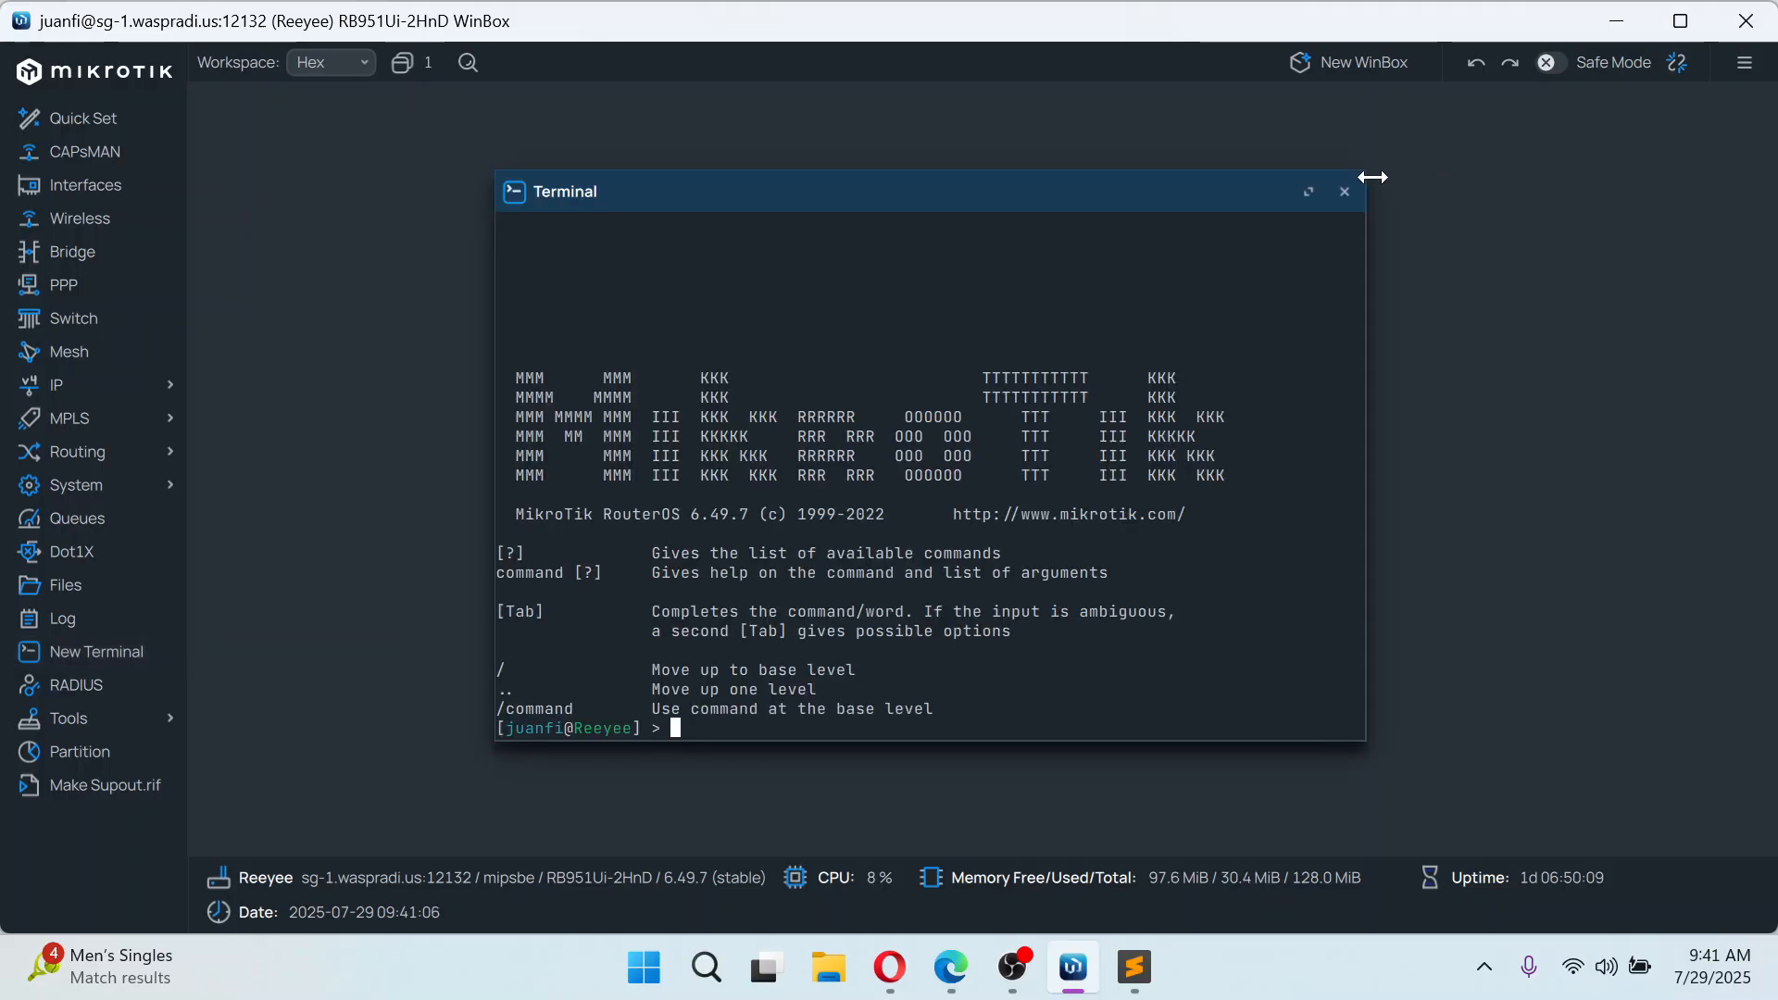
left_click(127, 196)
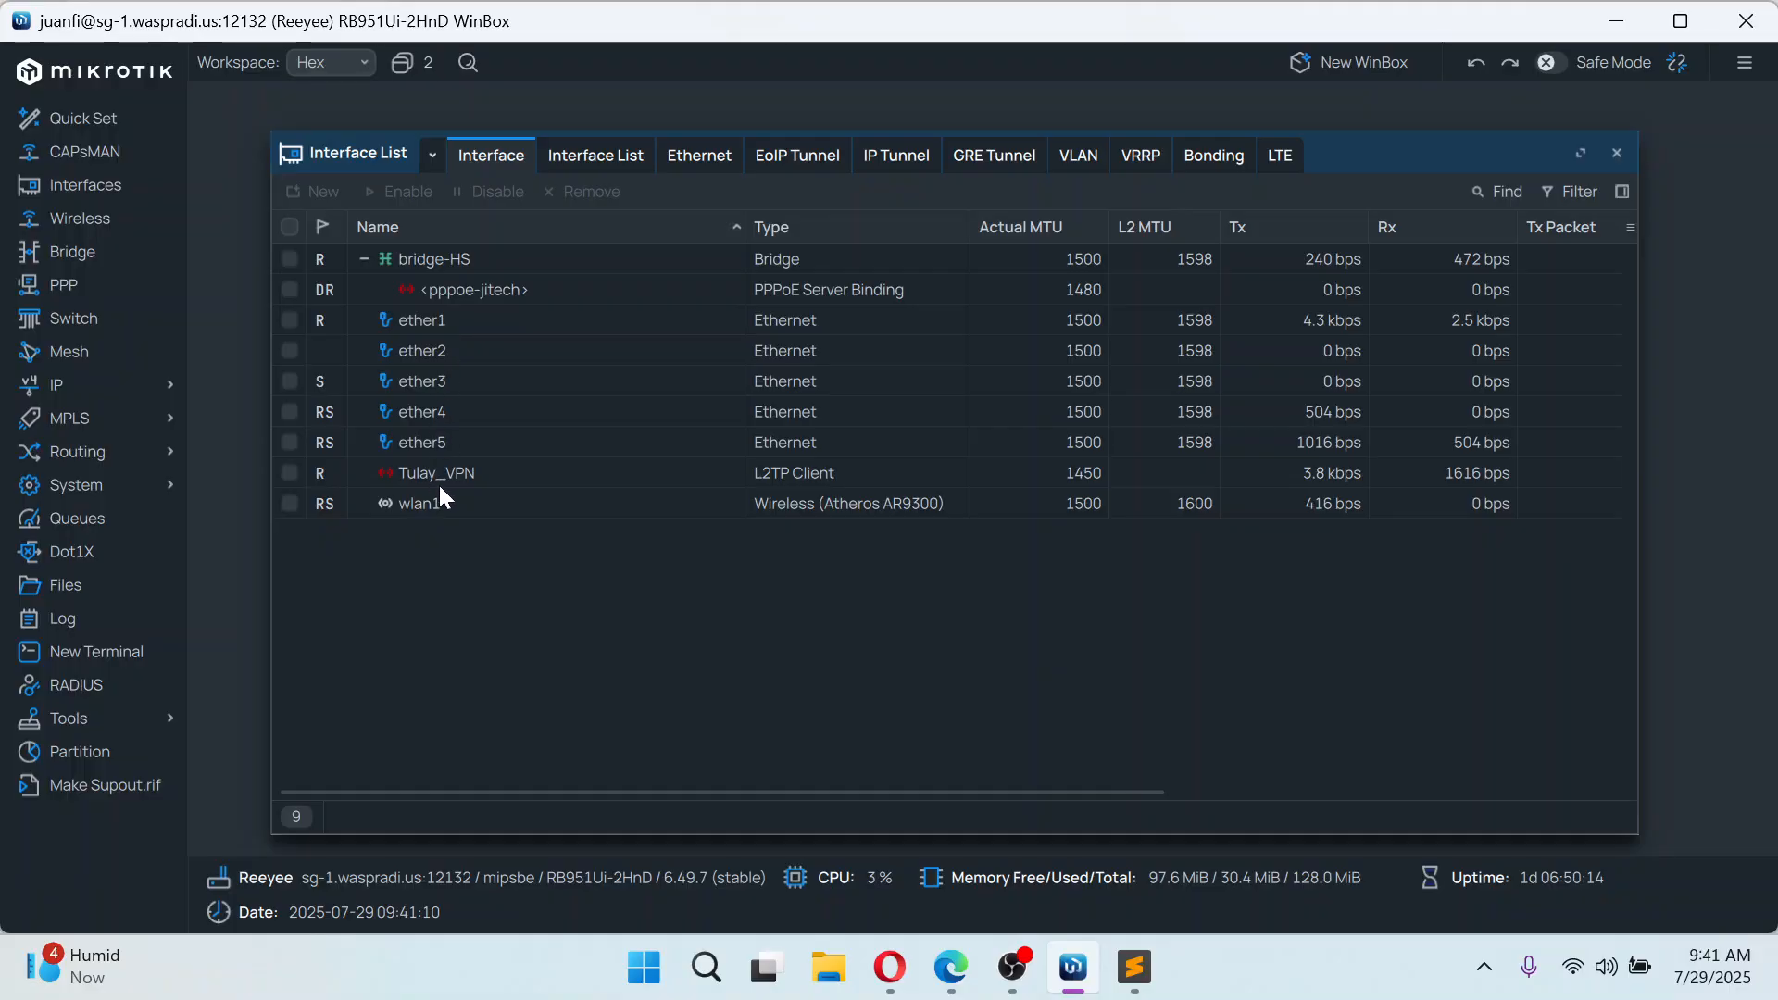
double_click(463, 478)
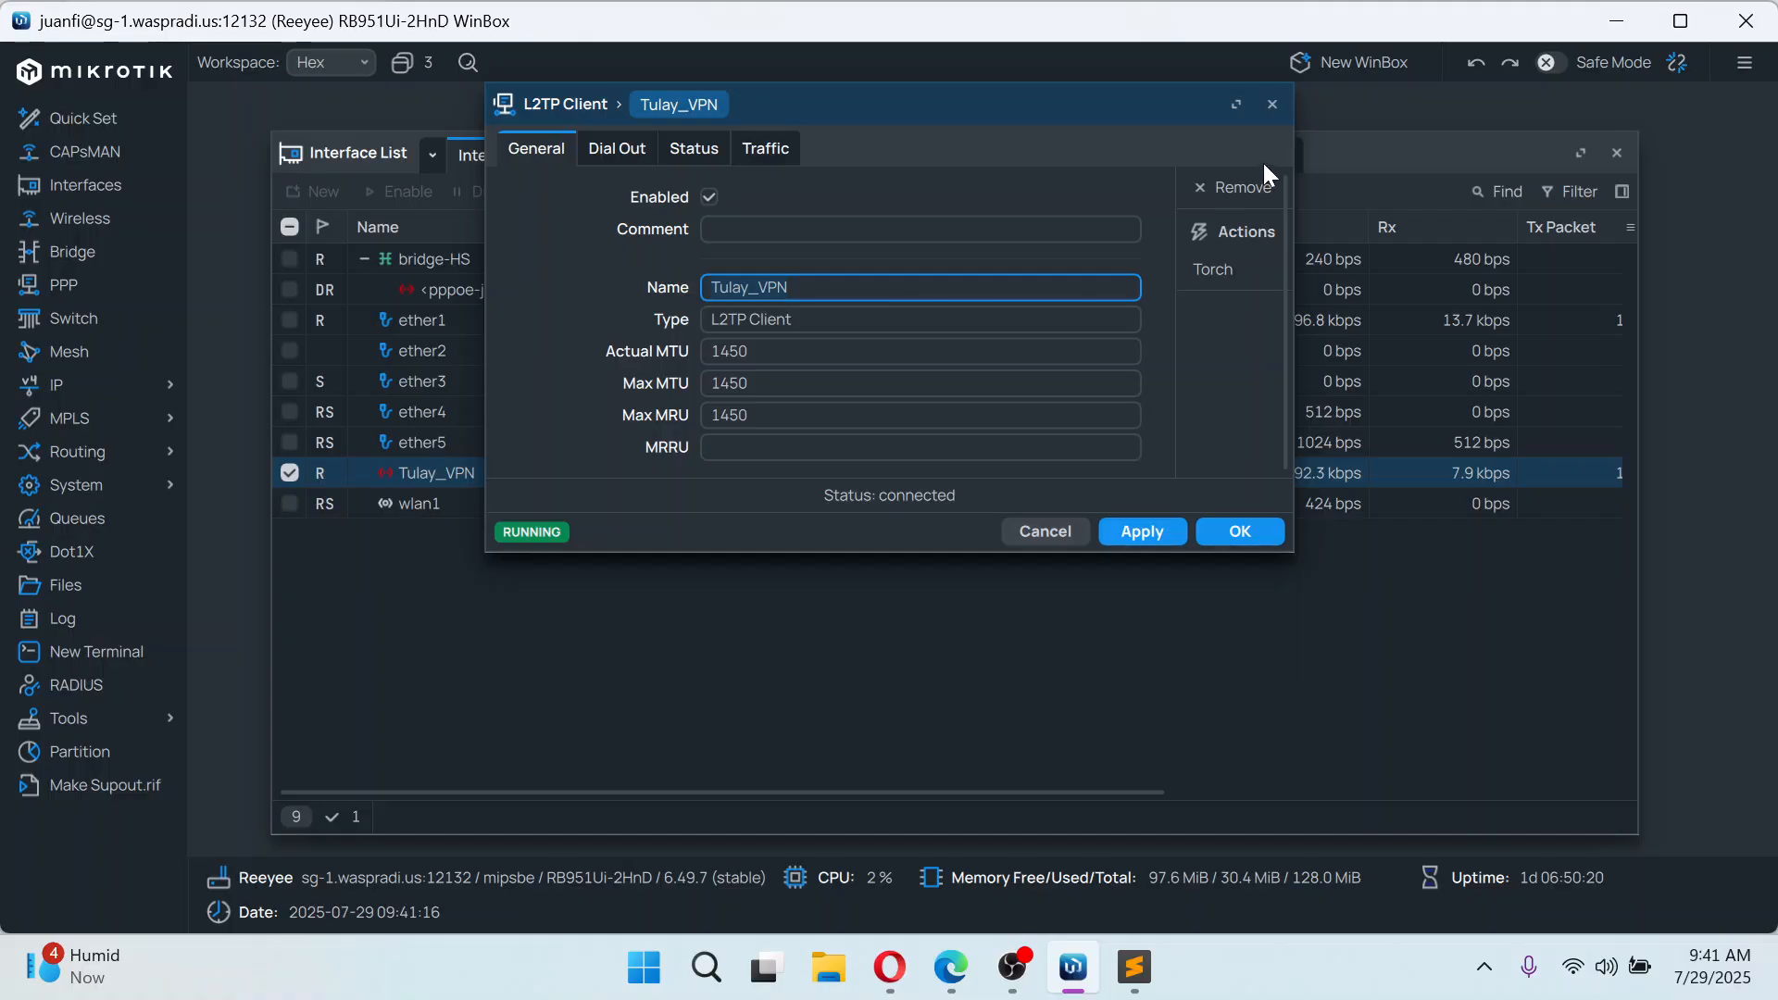
left_click(1272, 106)
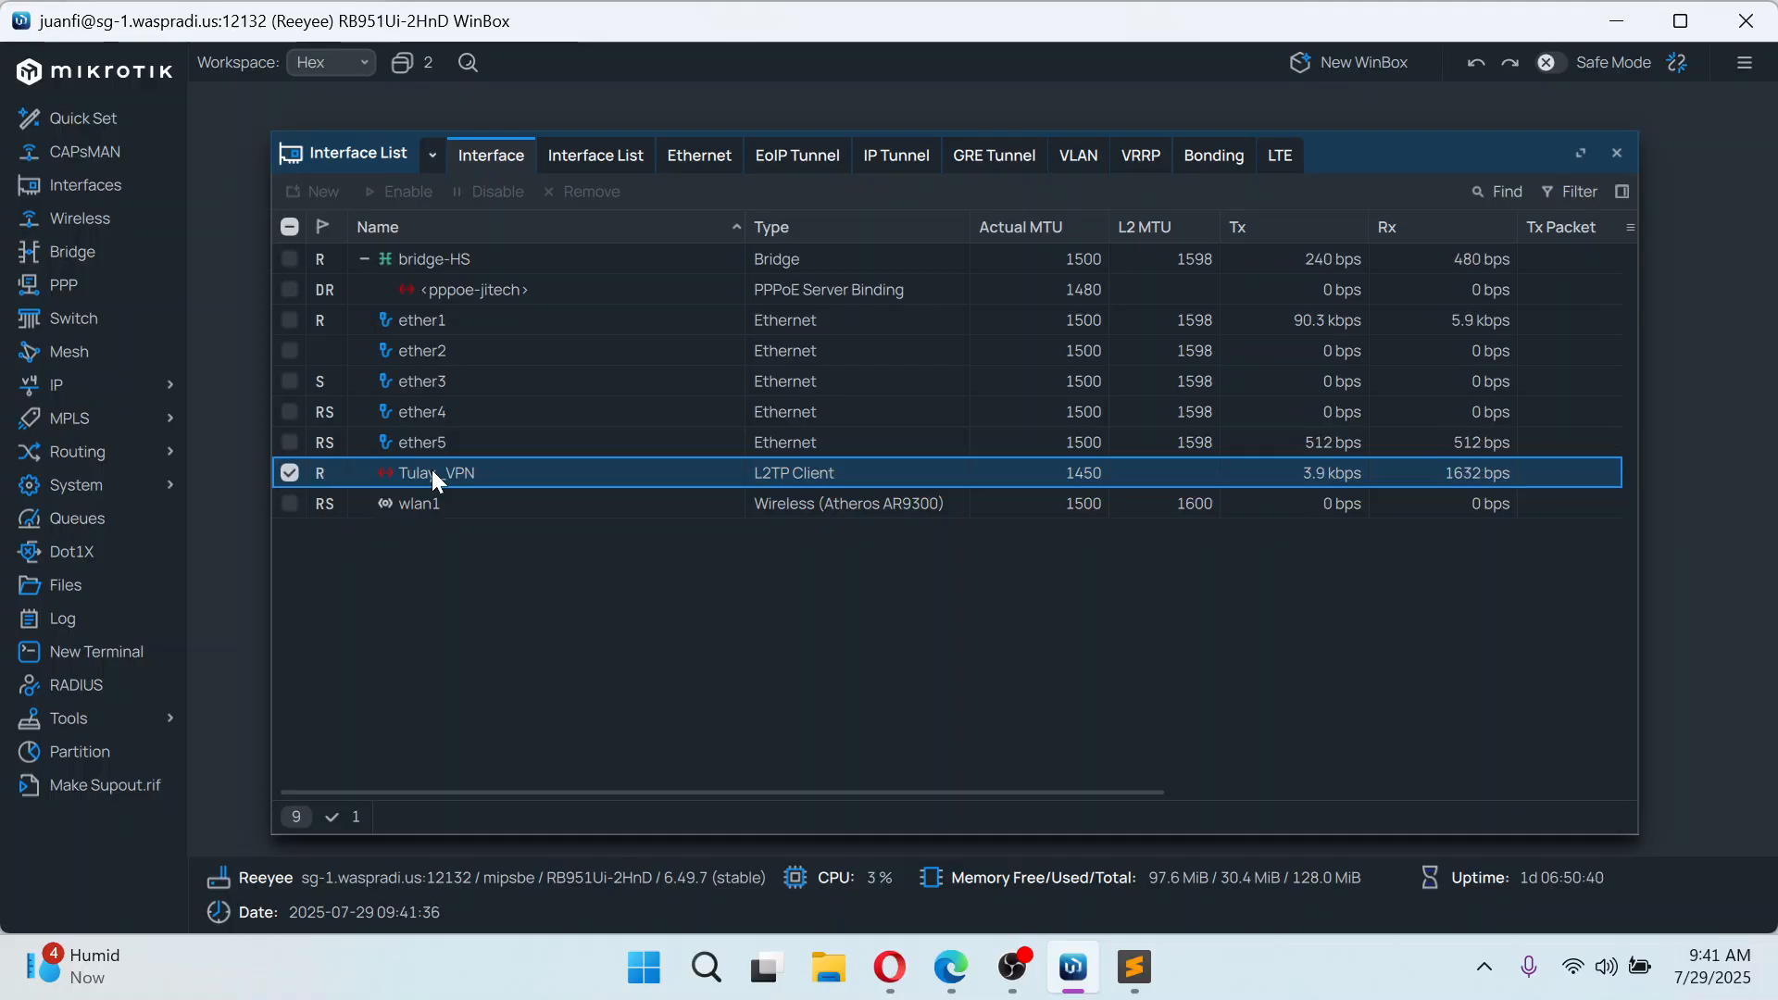
Back in Opera, toggle the Tulay MikroTik box, expand Monitoring, and highlight the Winbox address
left_click(907, 970)
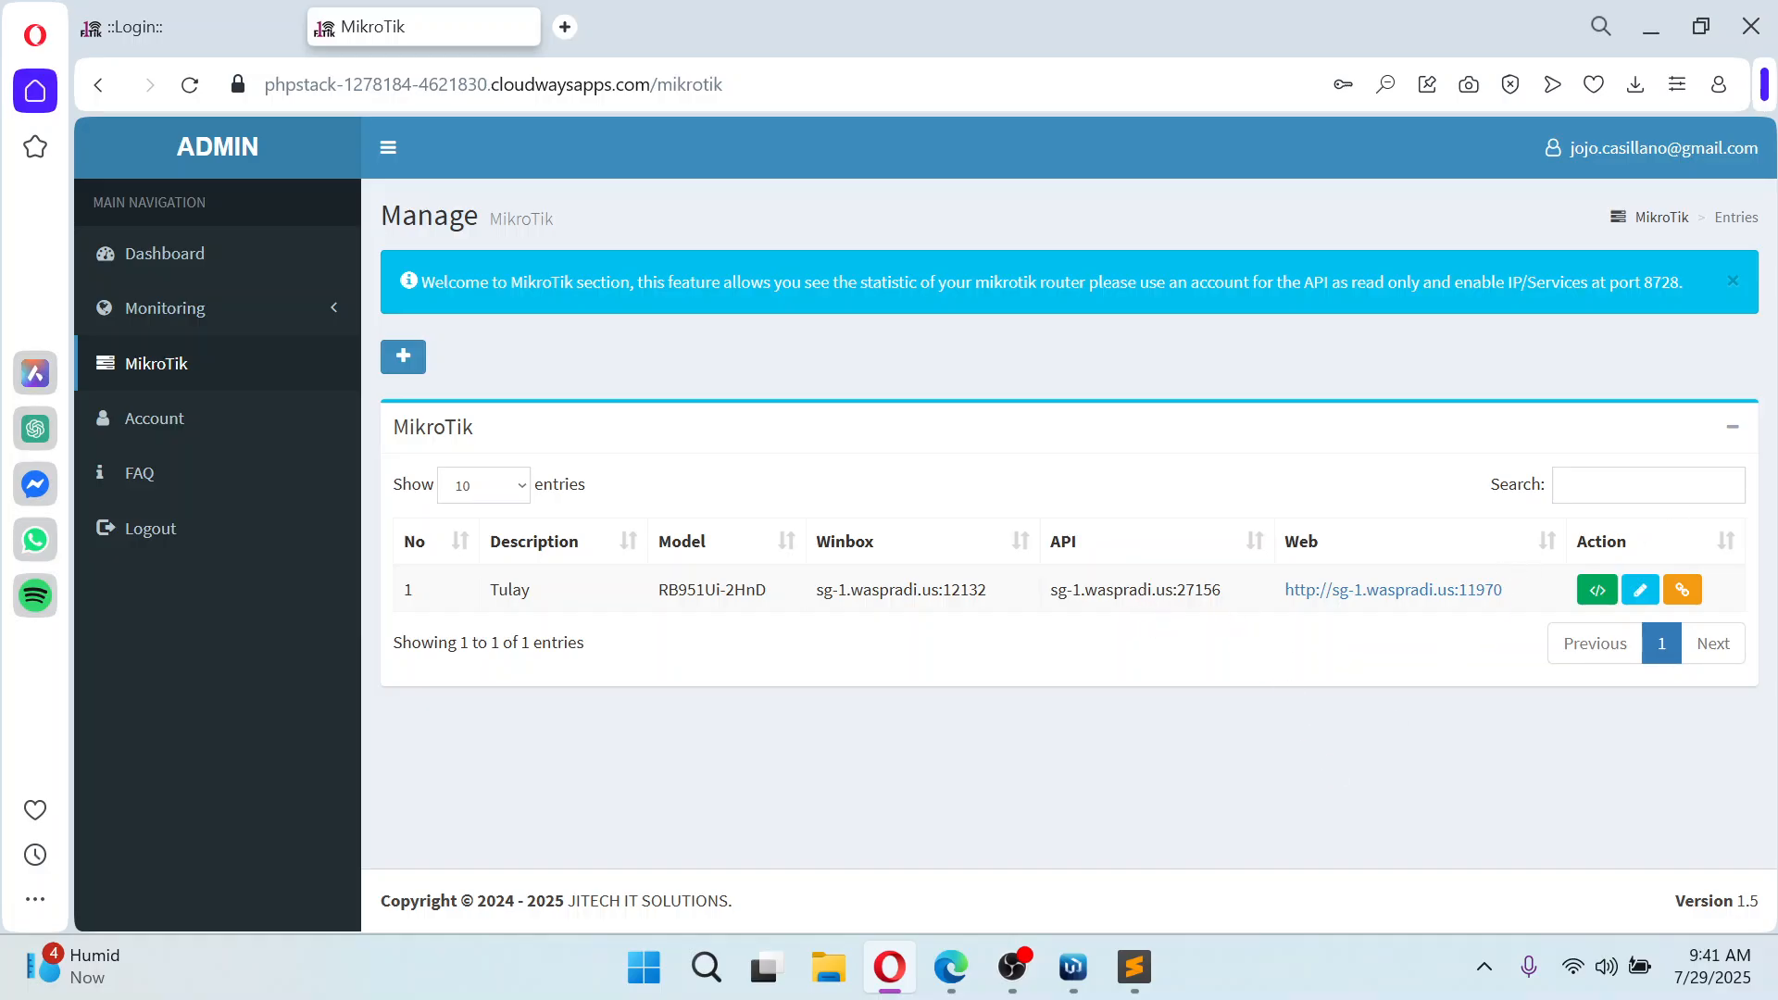
left_click(1732, 427)
left_click(1732, 427)
left_click(333, 315)
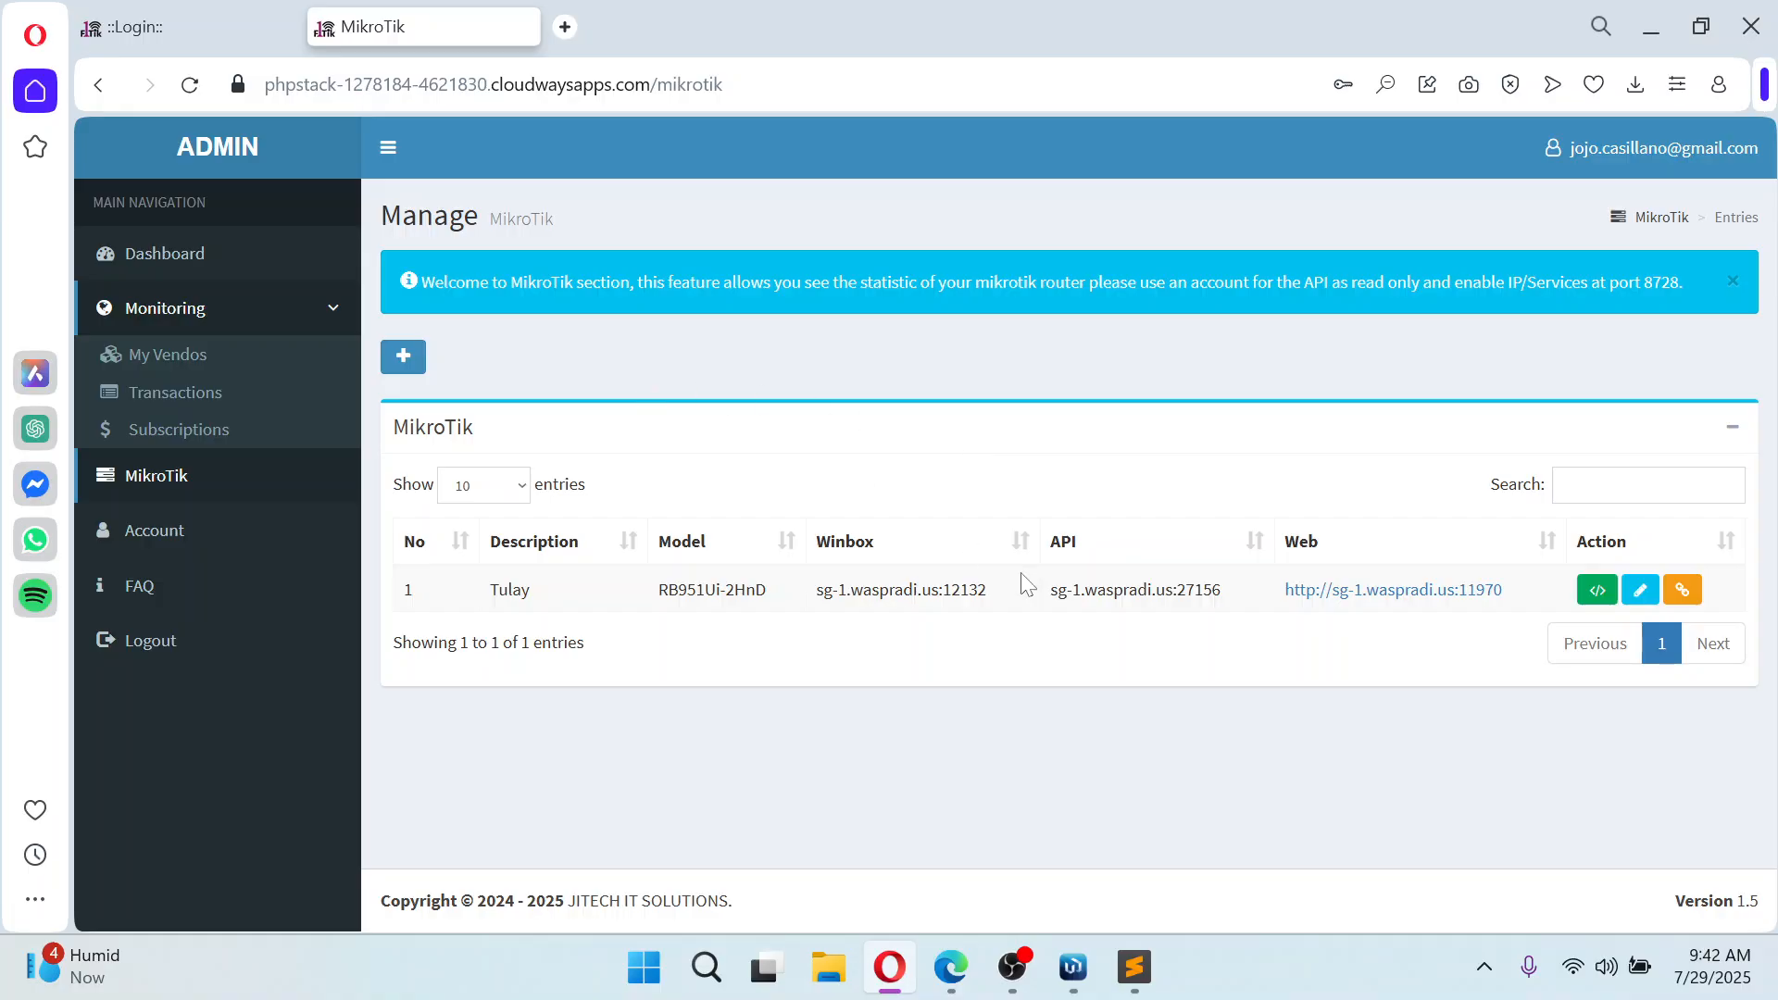
left_click_drag(989, 600, 816, 594)
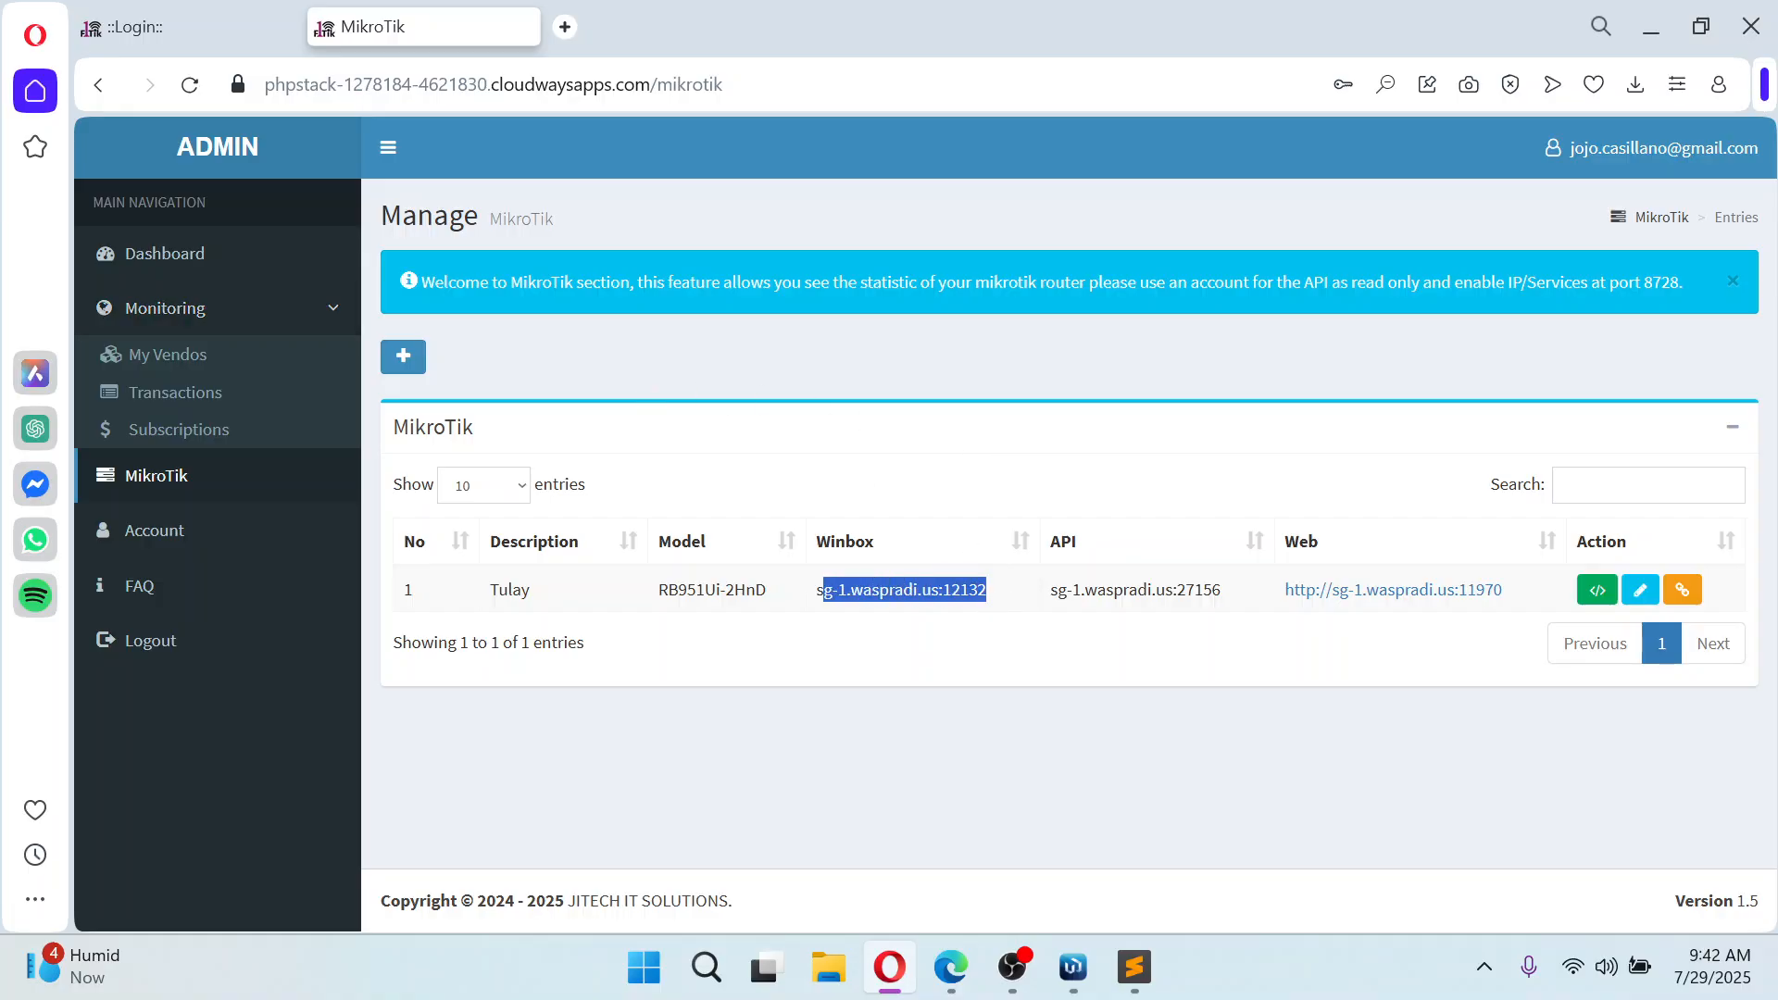
left_click(1310, 731)
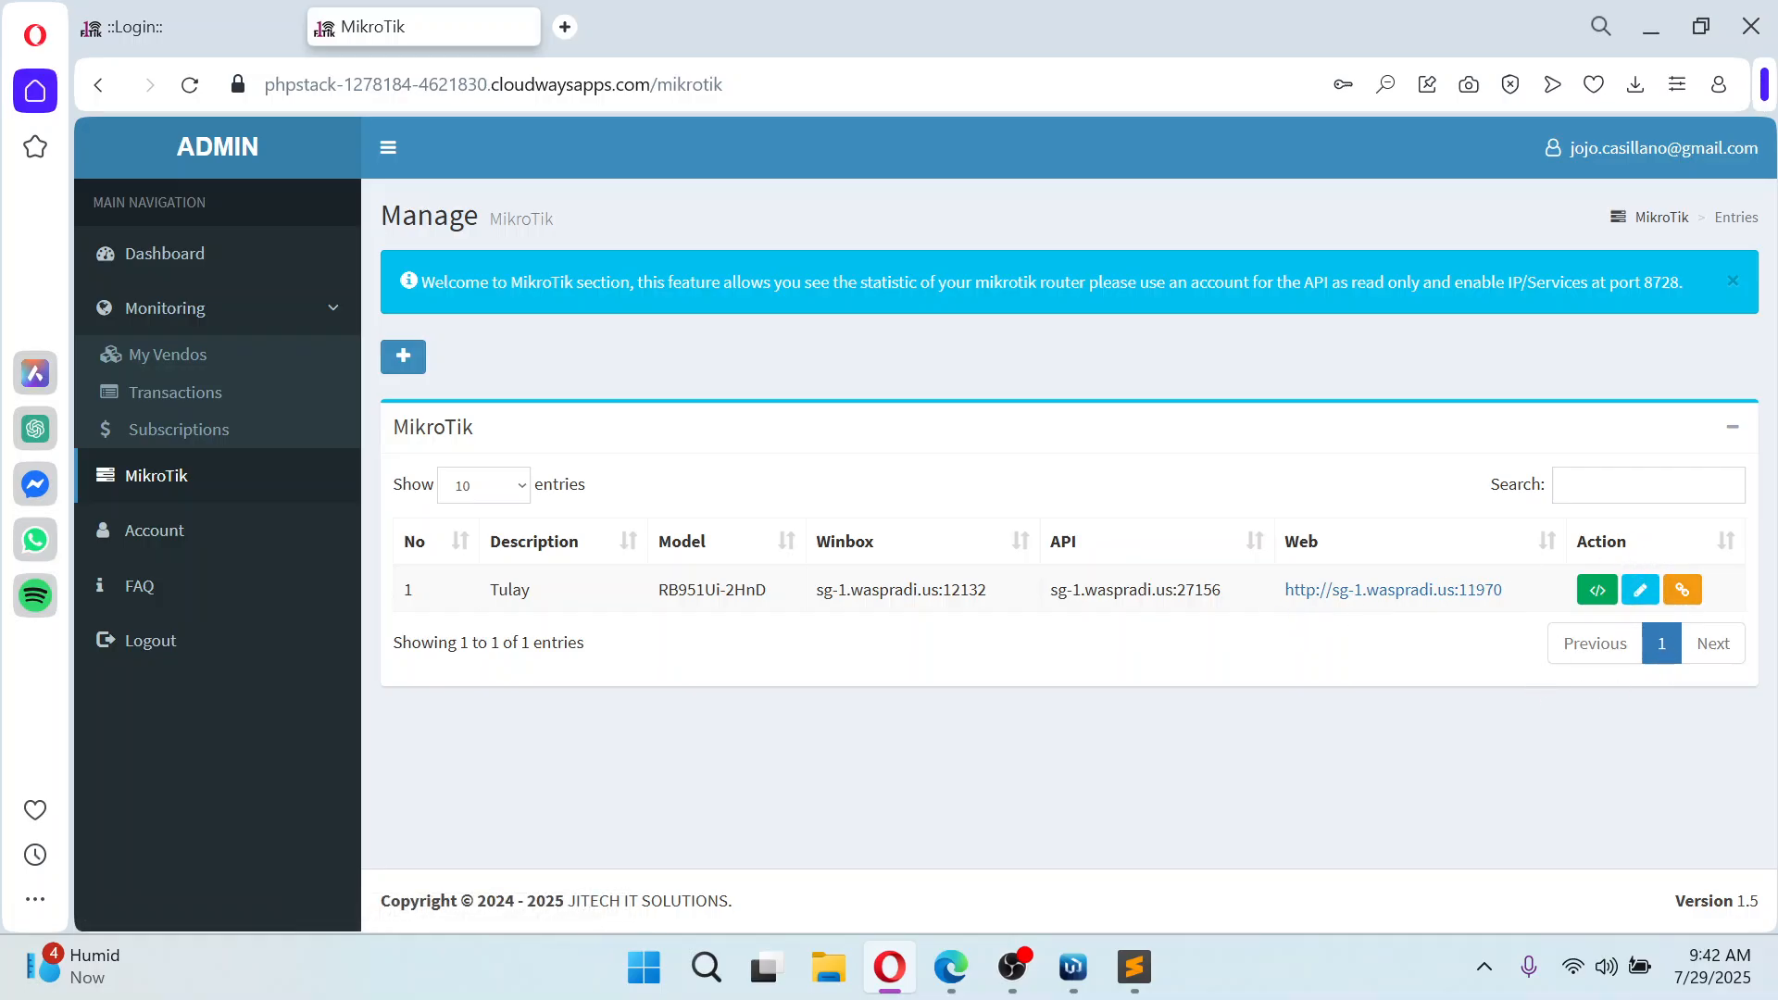
Collapse the FiTik navigation sidebar to icons, then bring OBS Studio to the front
left_click(388, 149)
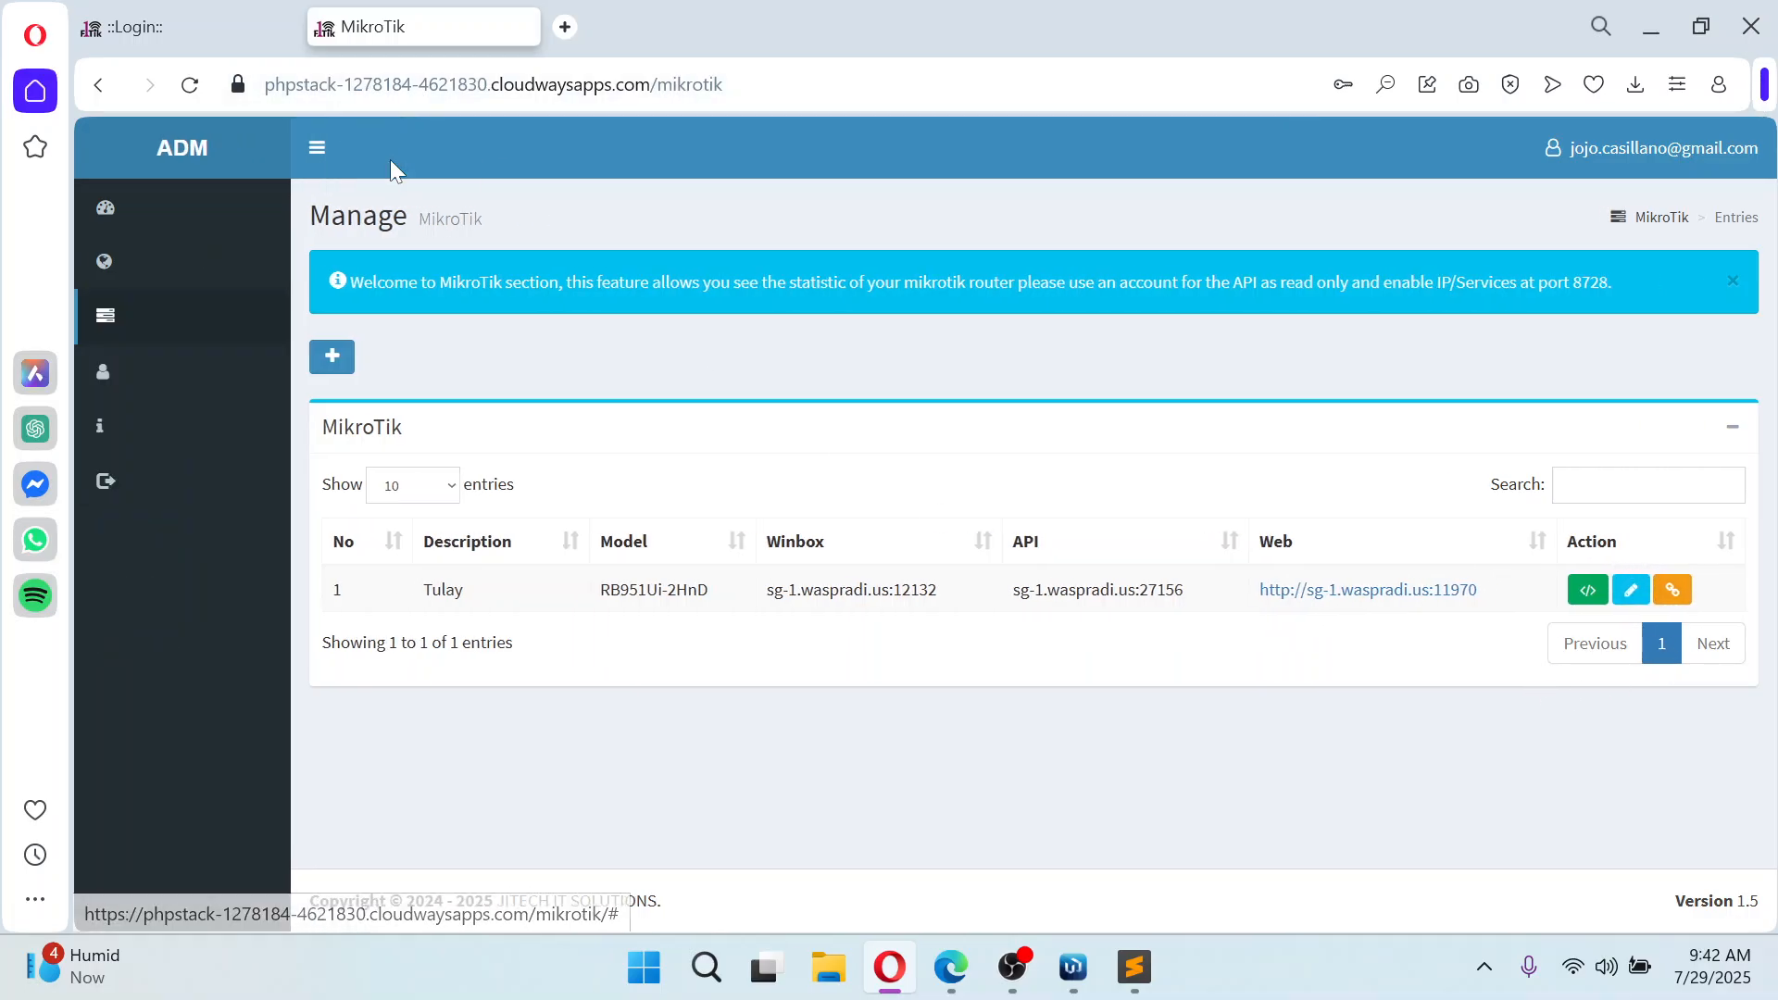
left_click(167, 153)
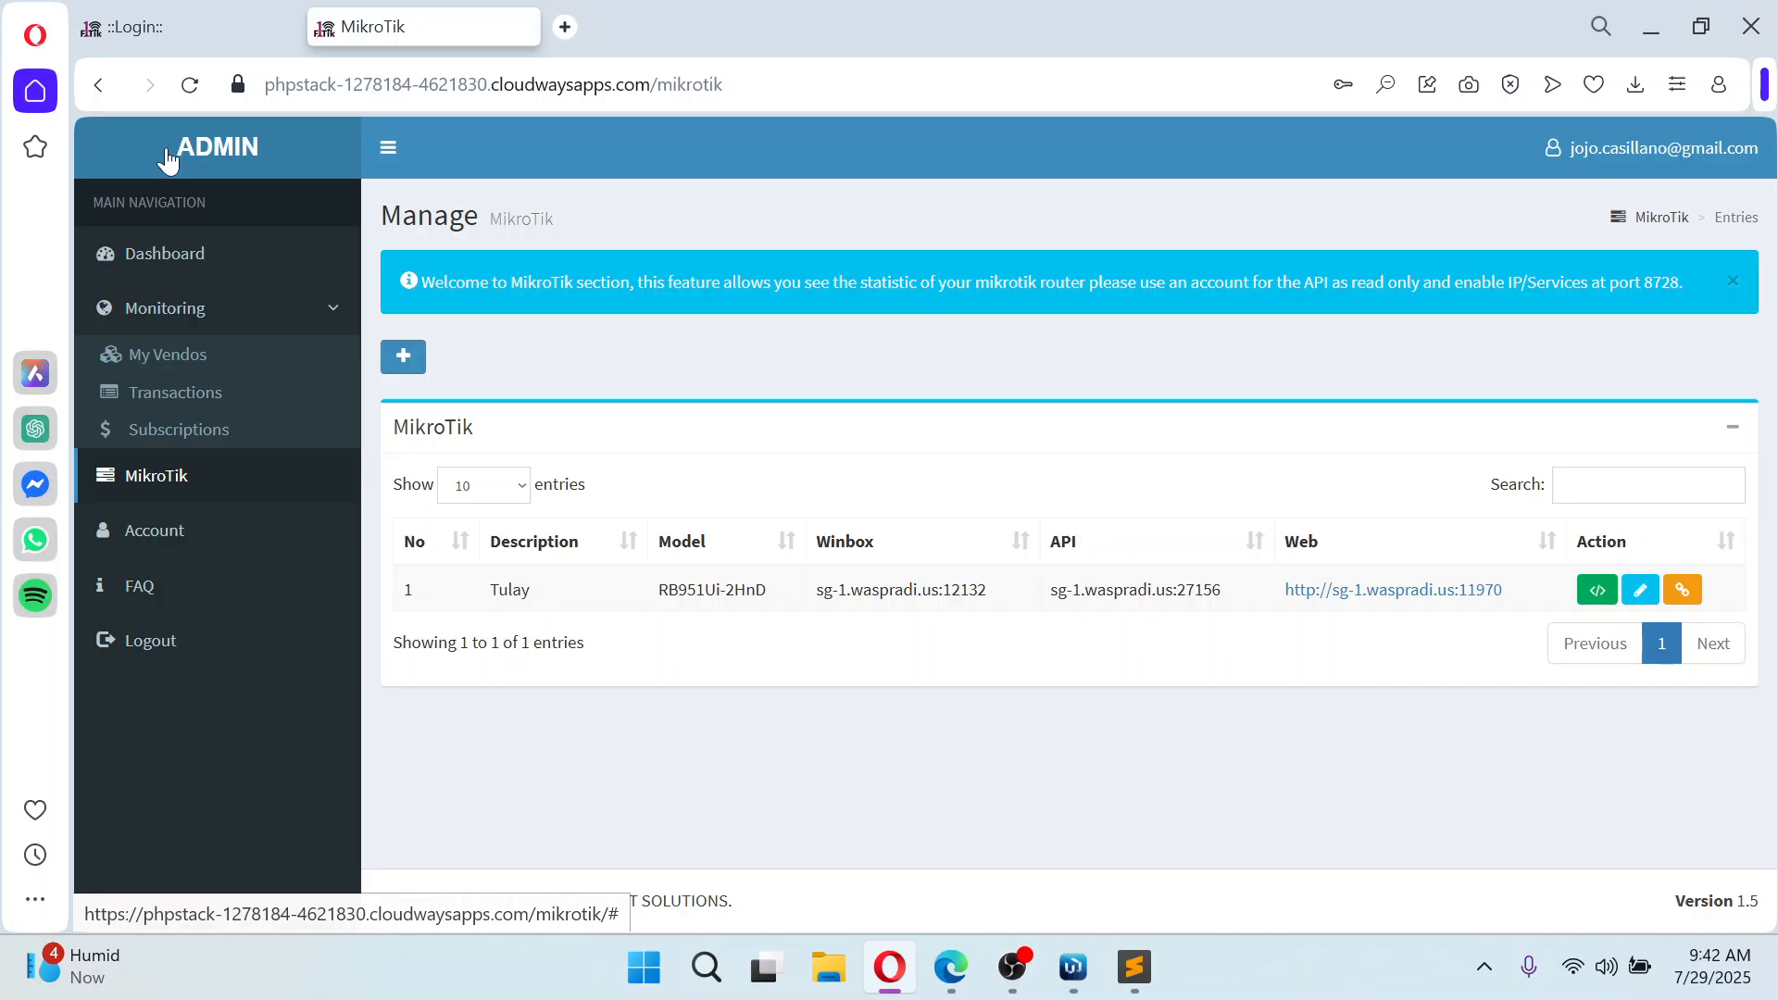
left_click(388, 149)
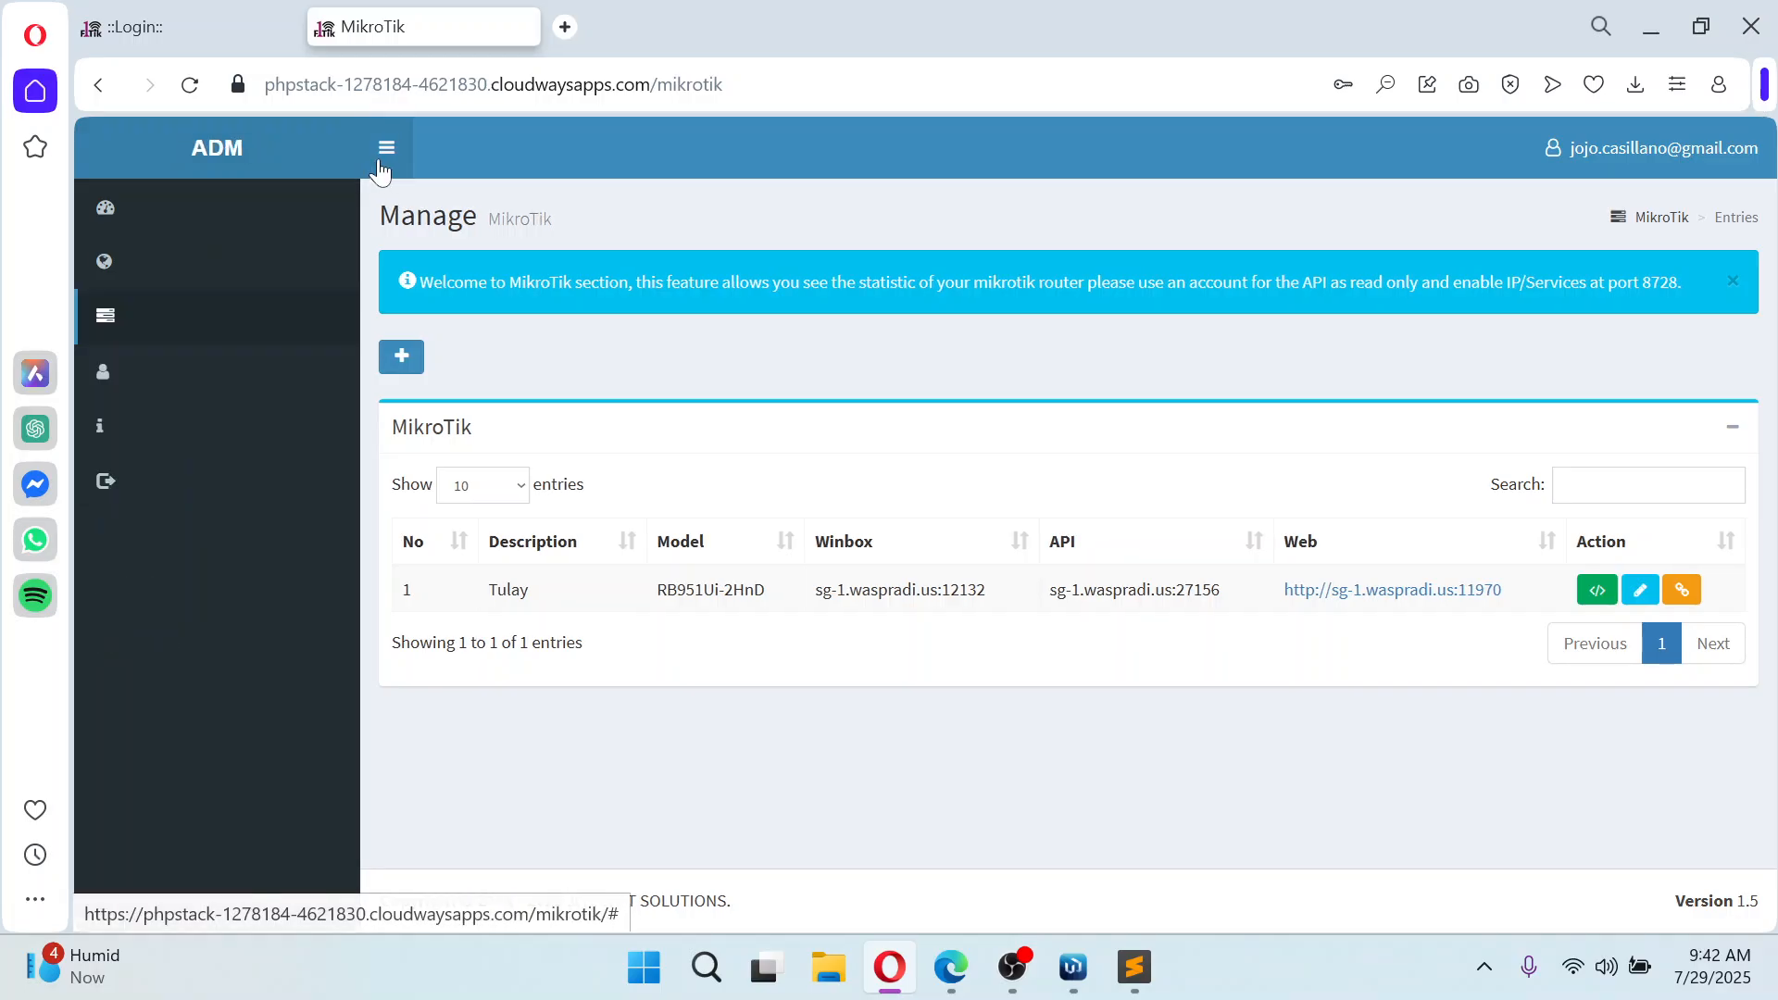
left_click(167, 153)
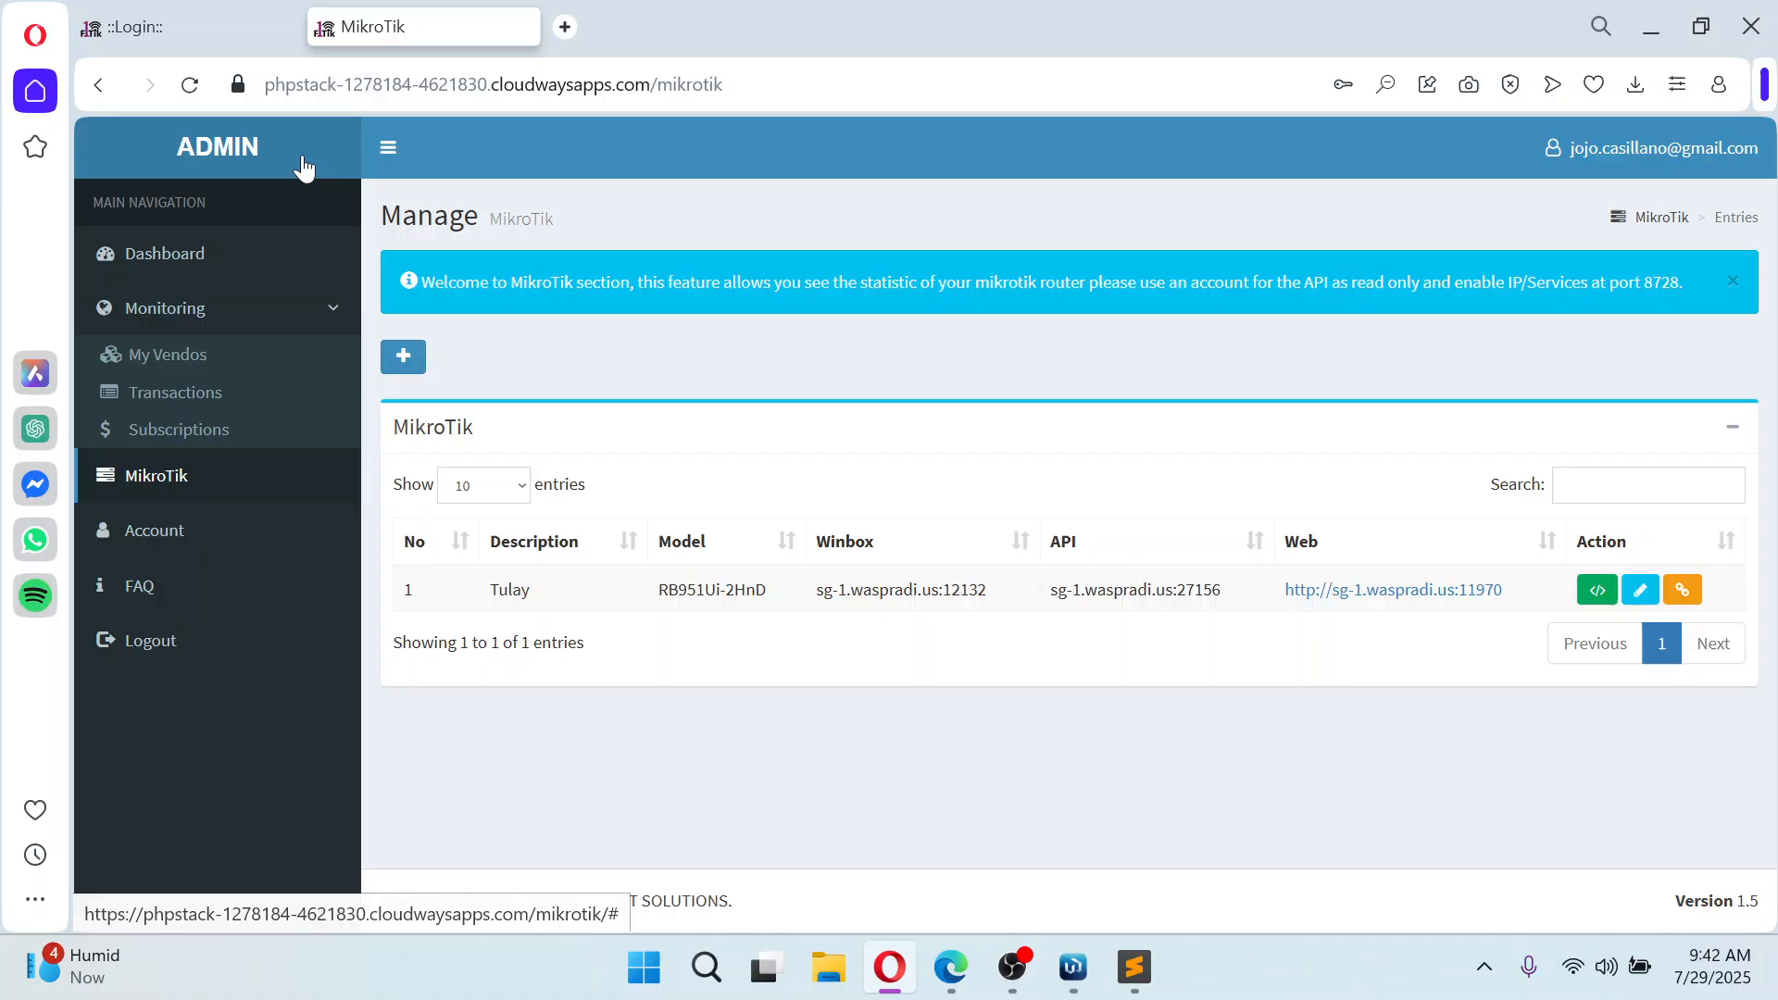
left_click(388, 150)
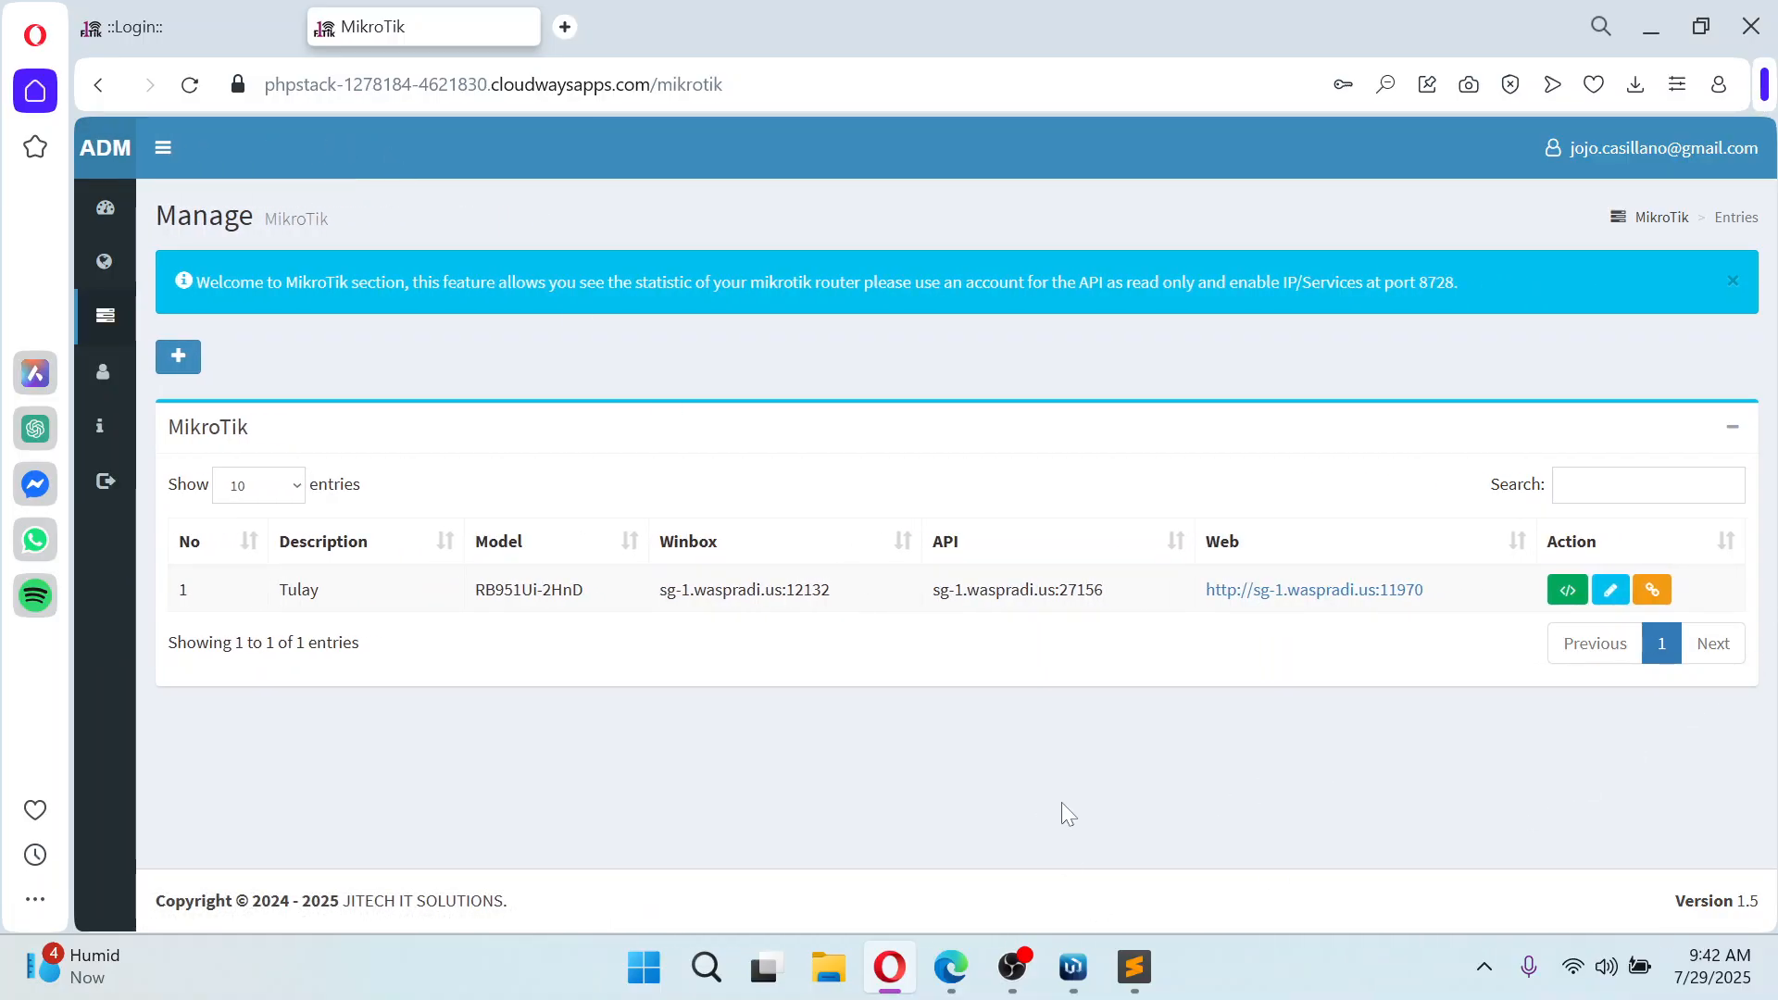
left_click(1019, 971)
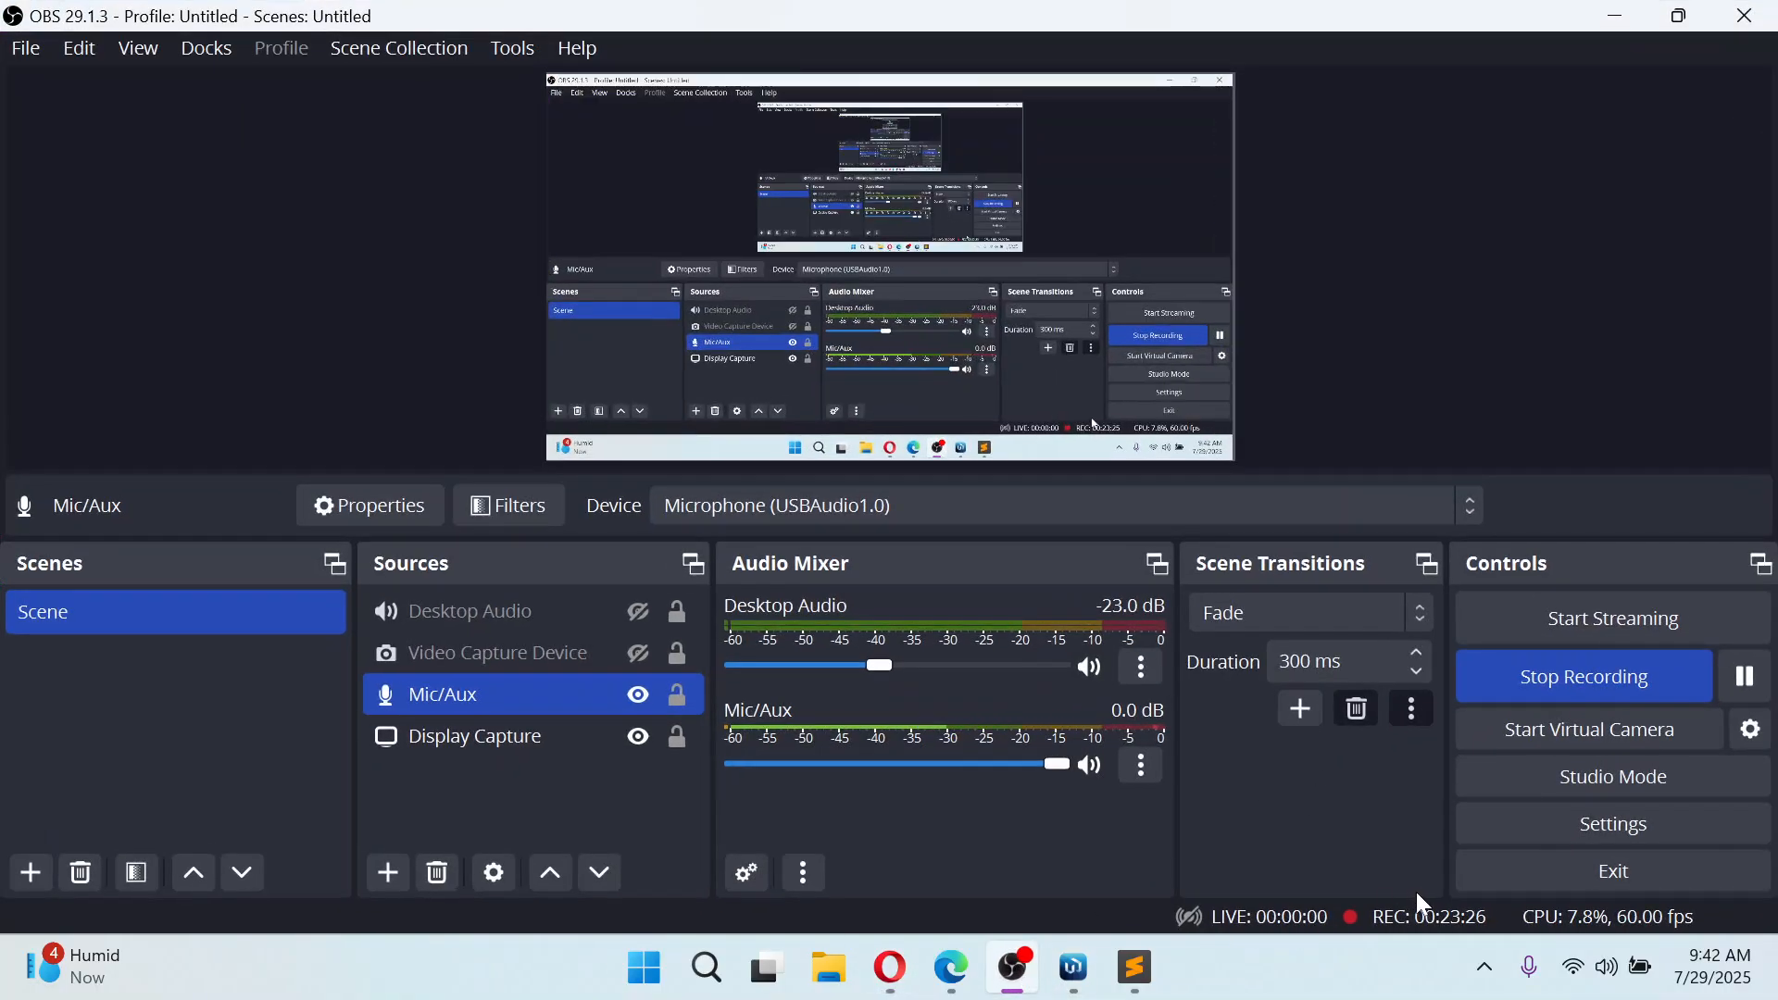
Close Vendo 1's Remote Access VPN dialog and open its Dashboard, then return via WinBox to OBS
left_click(1616, 16)
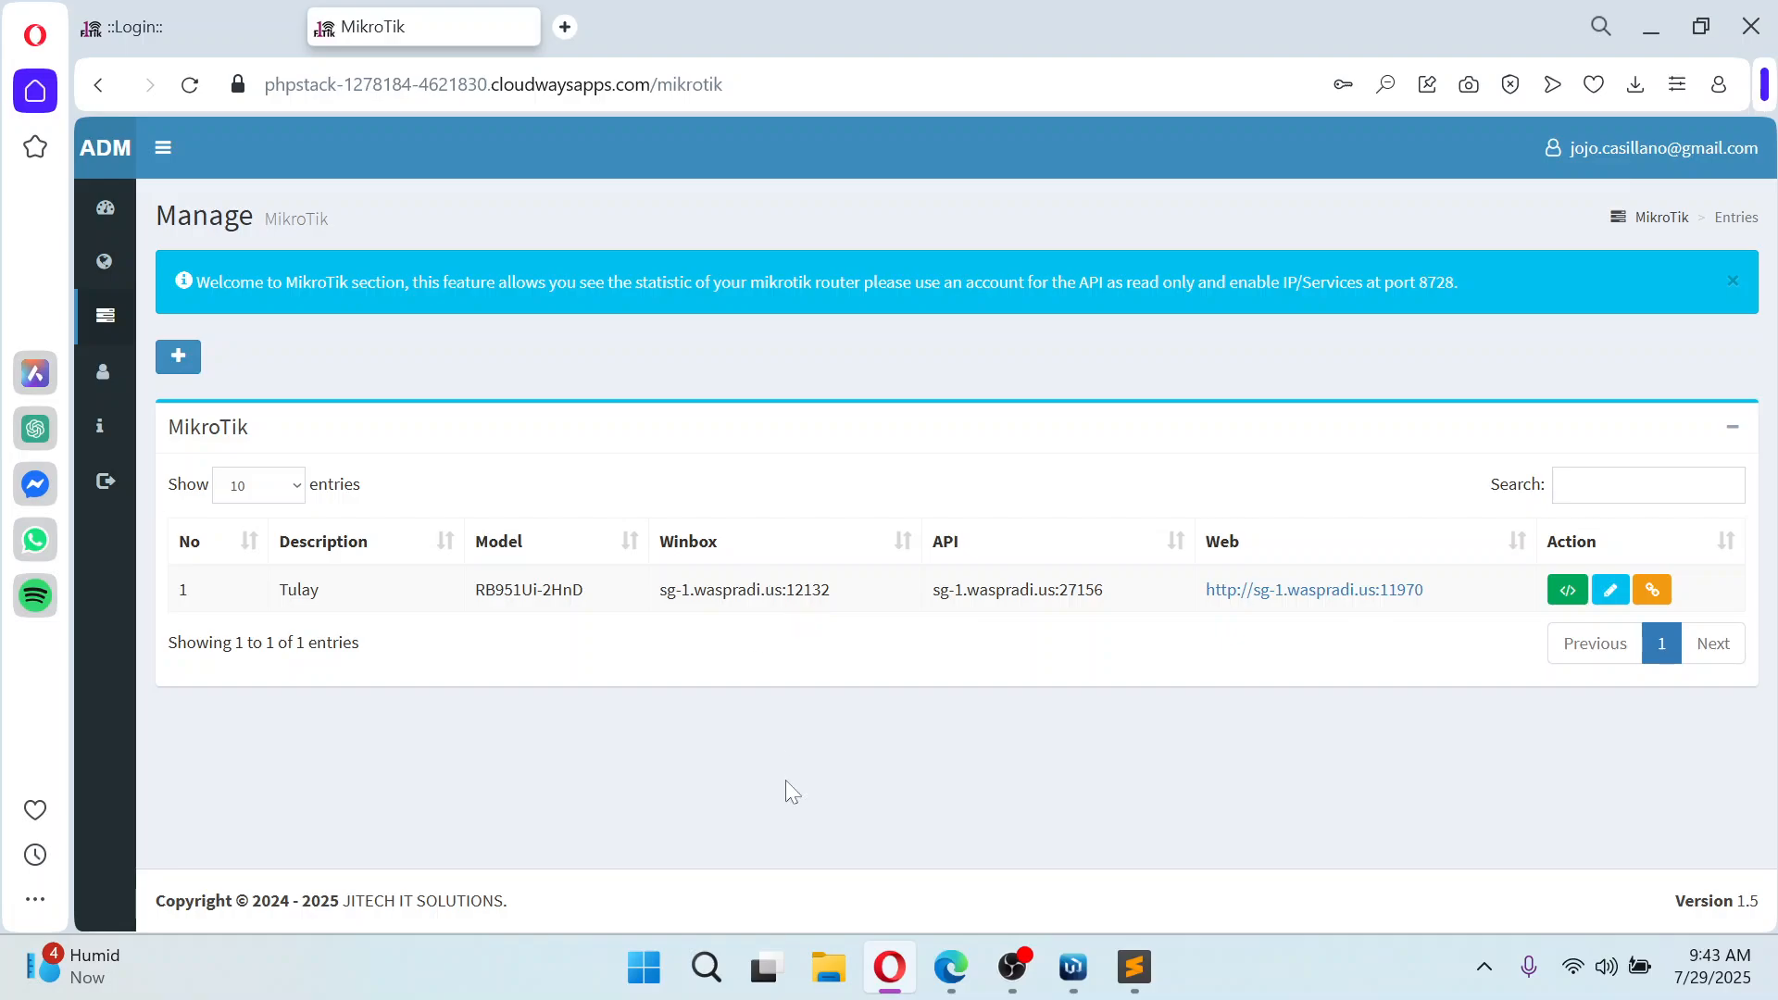
left_click(945, 984)
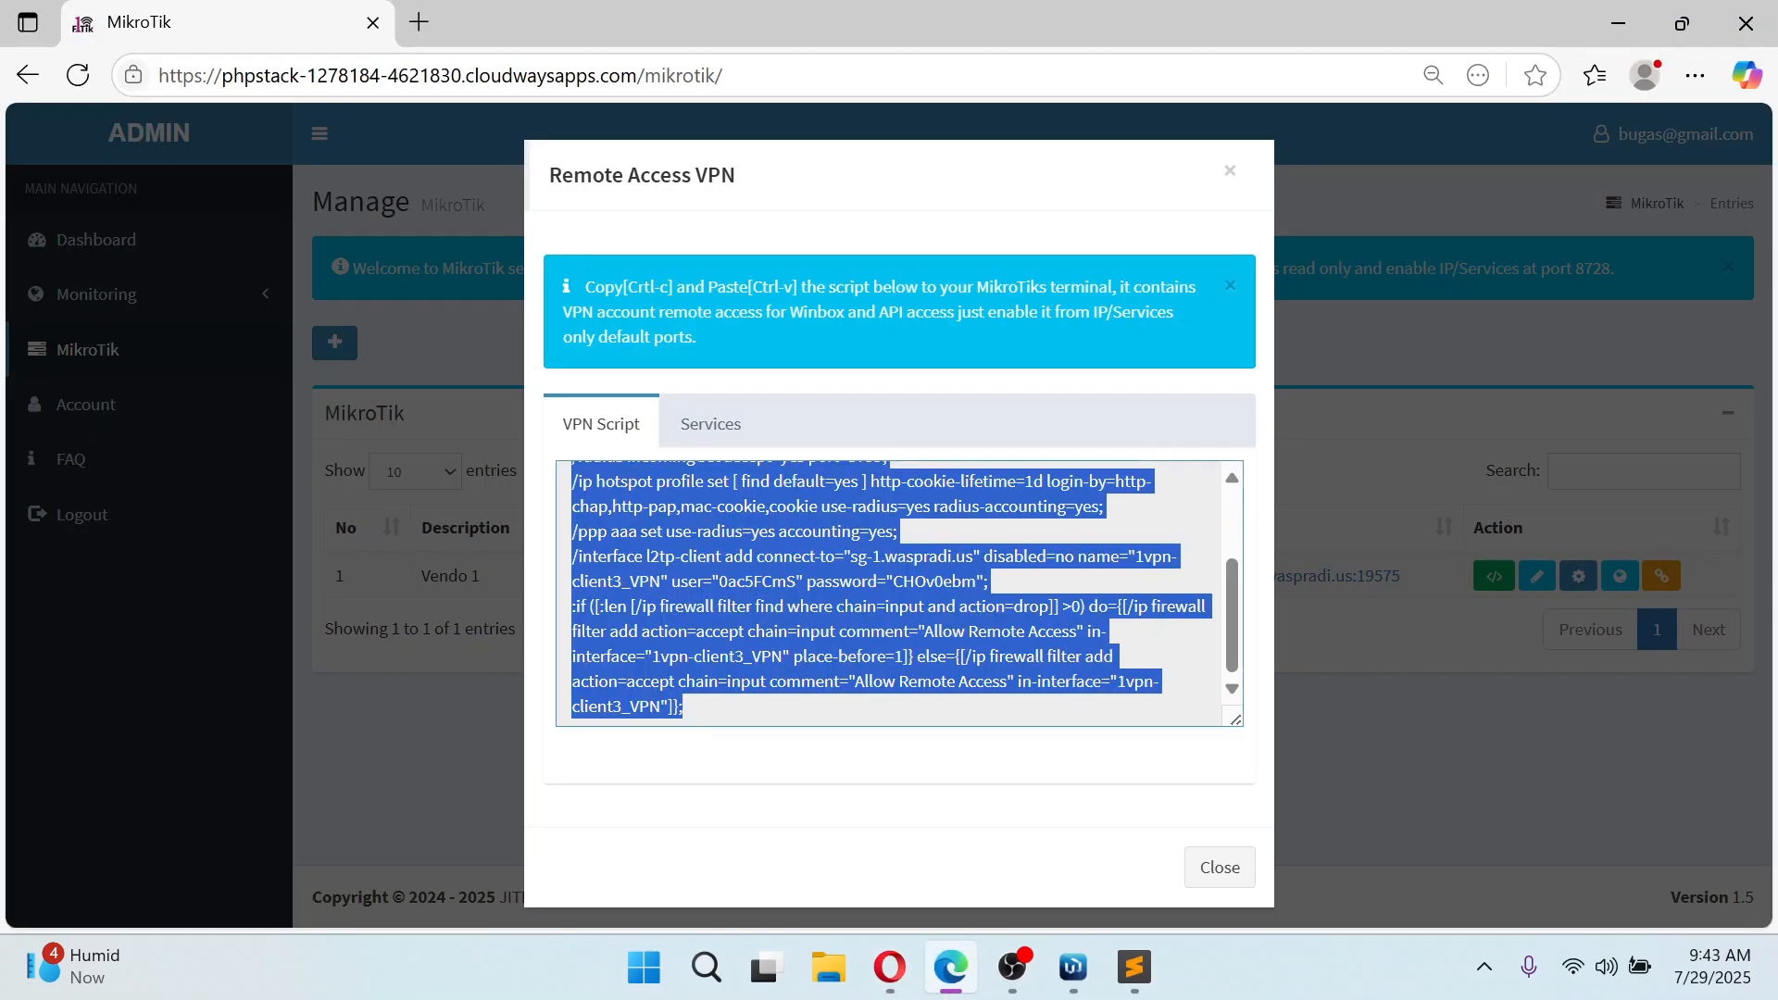
left_click(1218, 868)
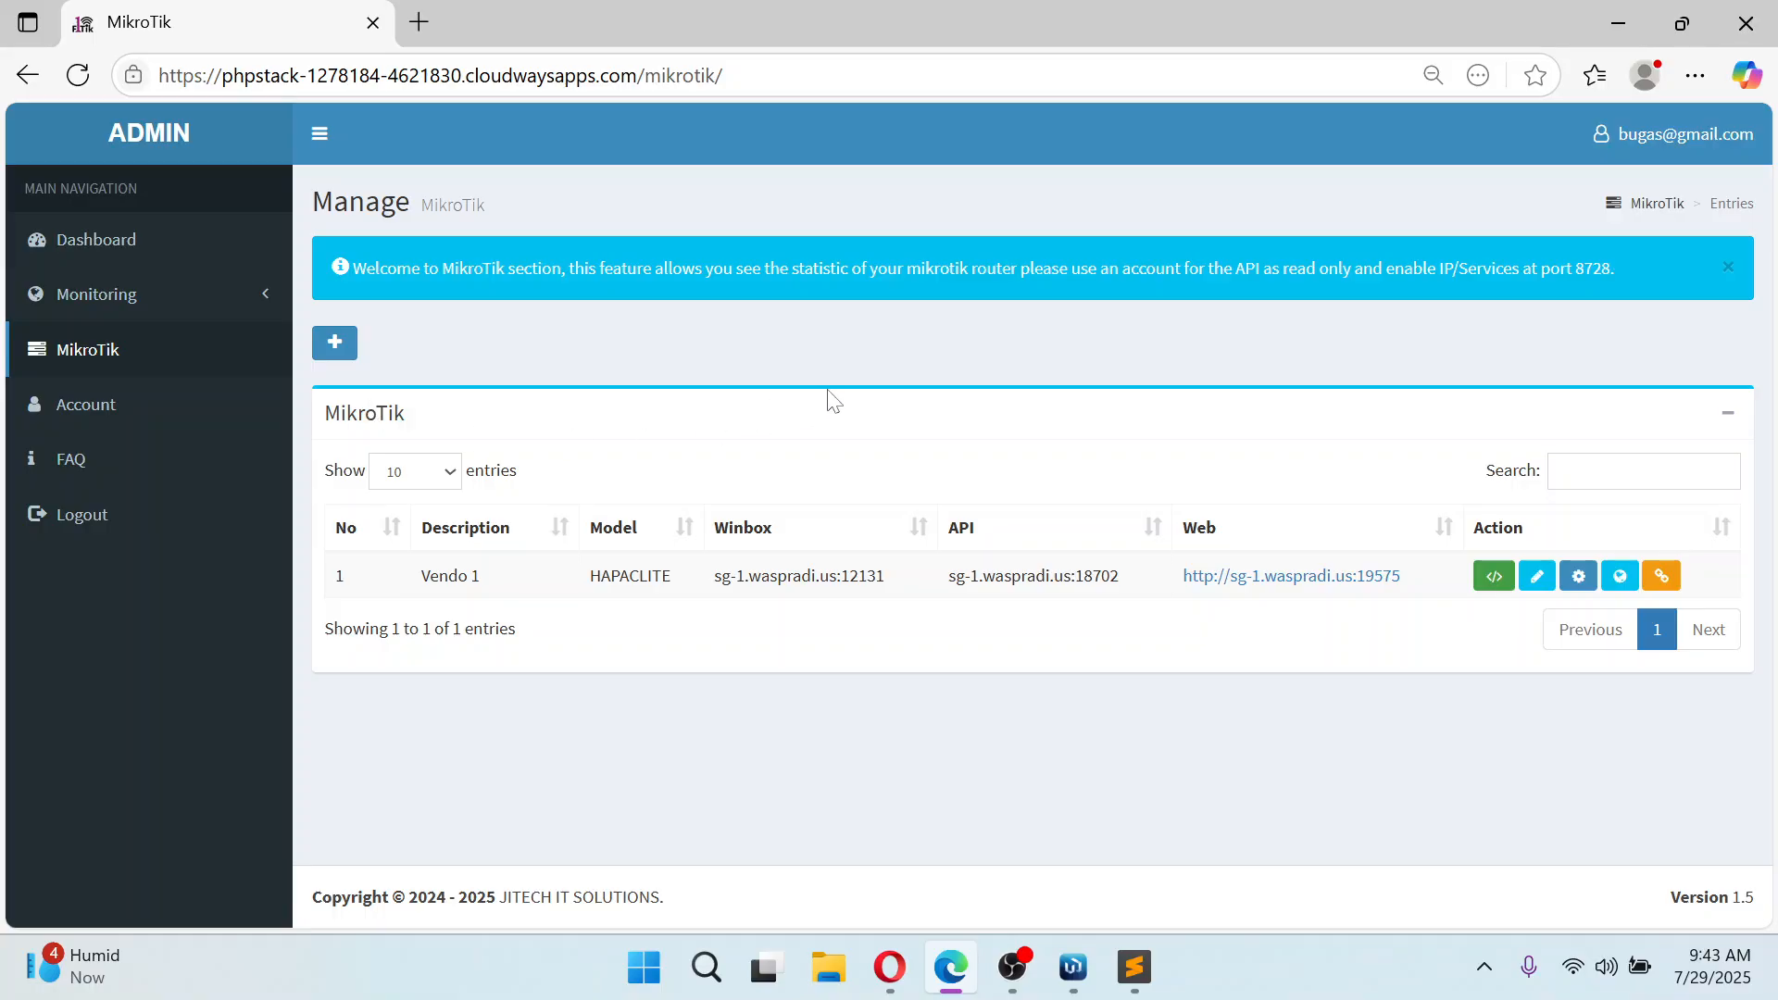
left_click(140, 248)
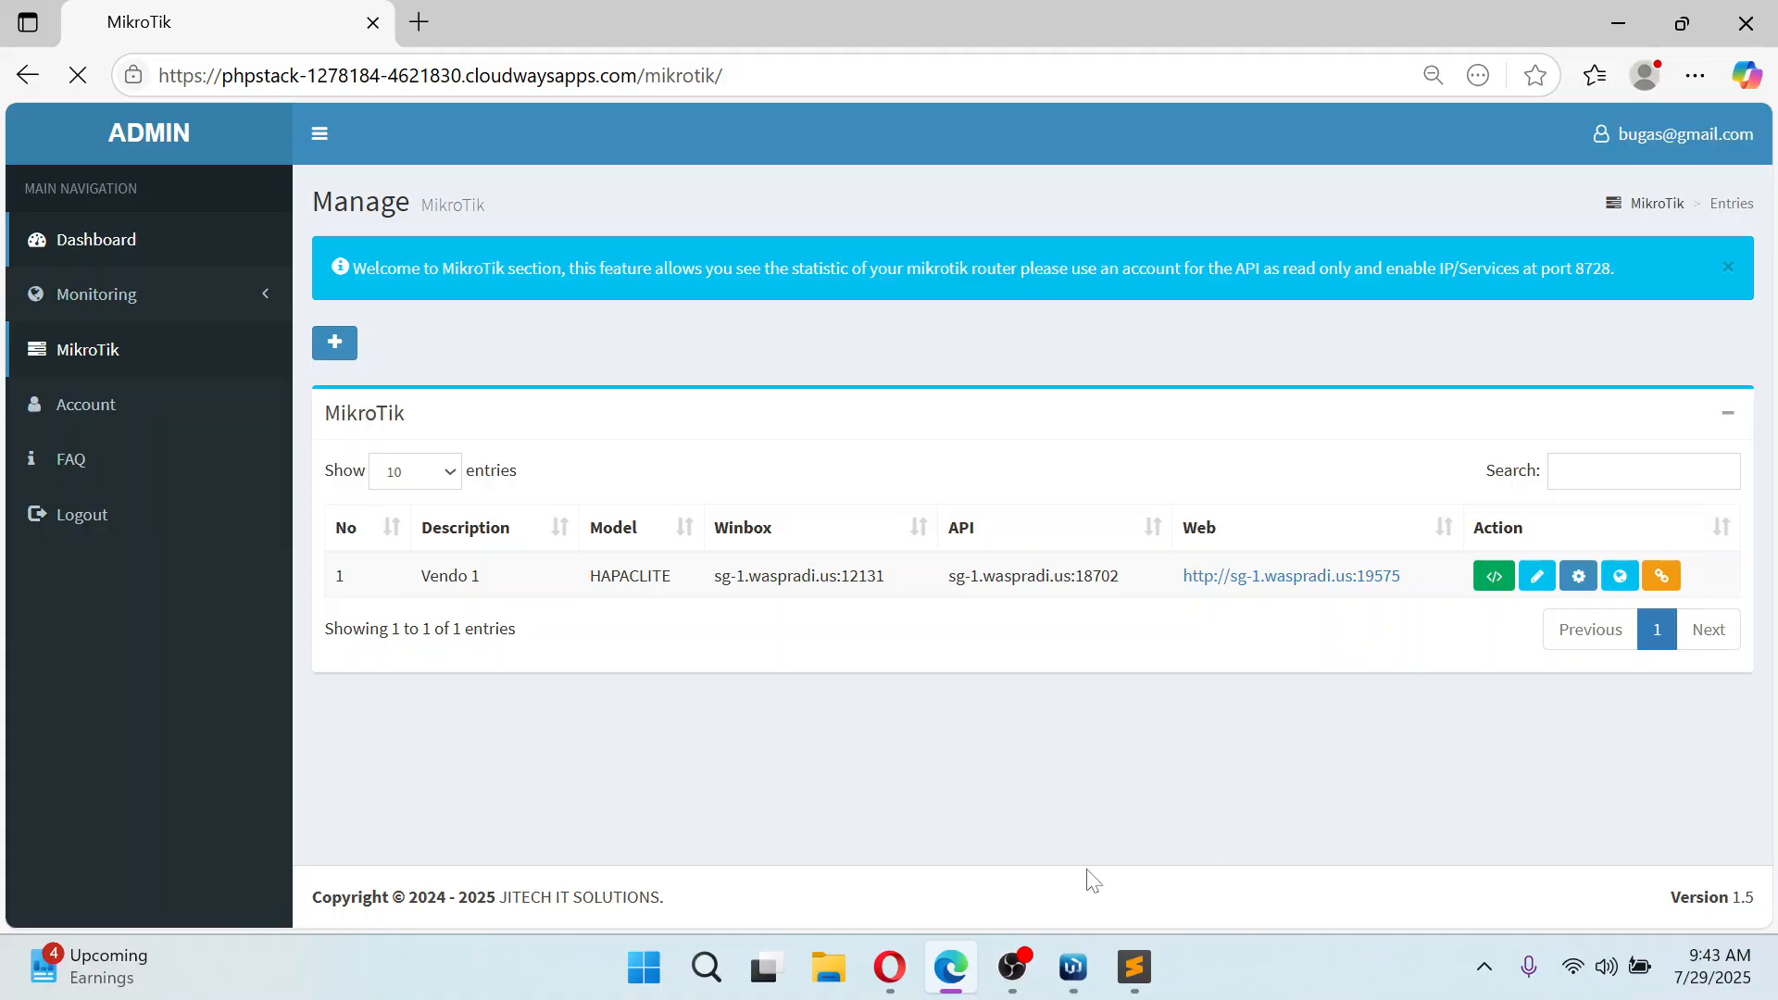
left_click(1073, 967)
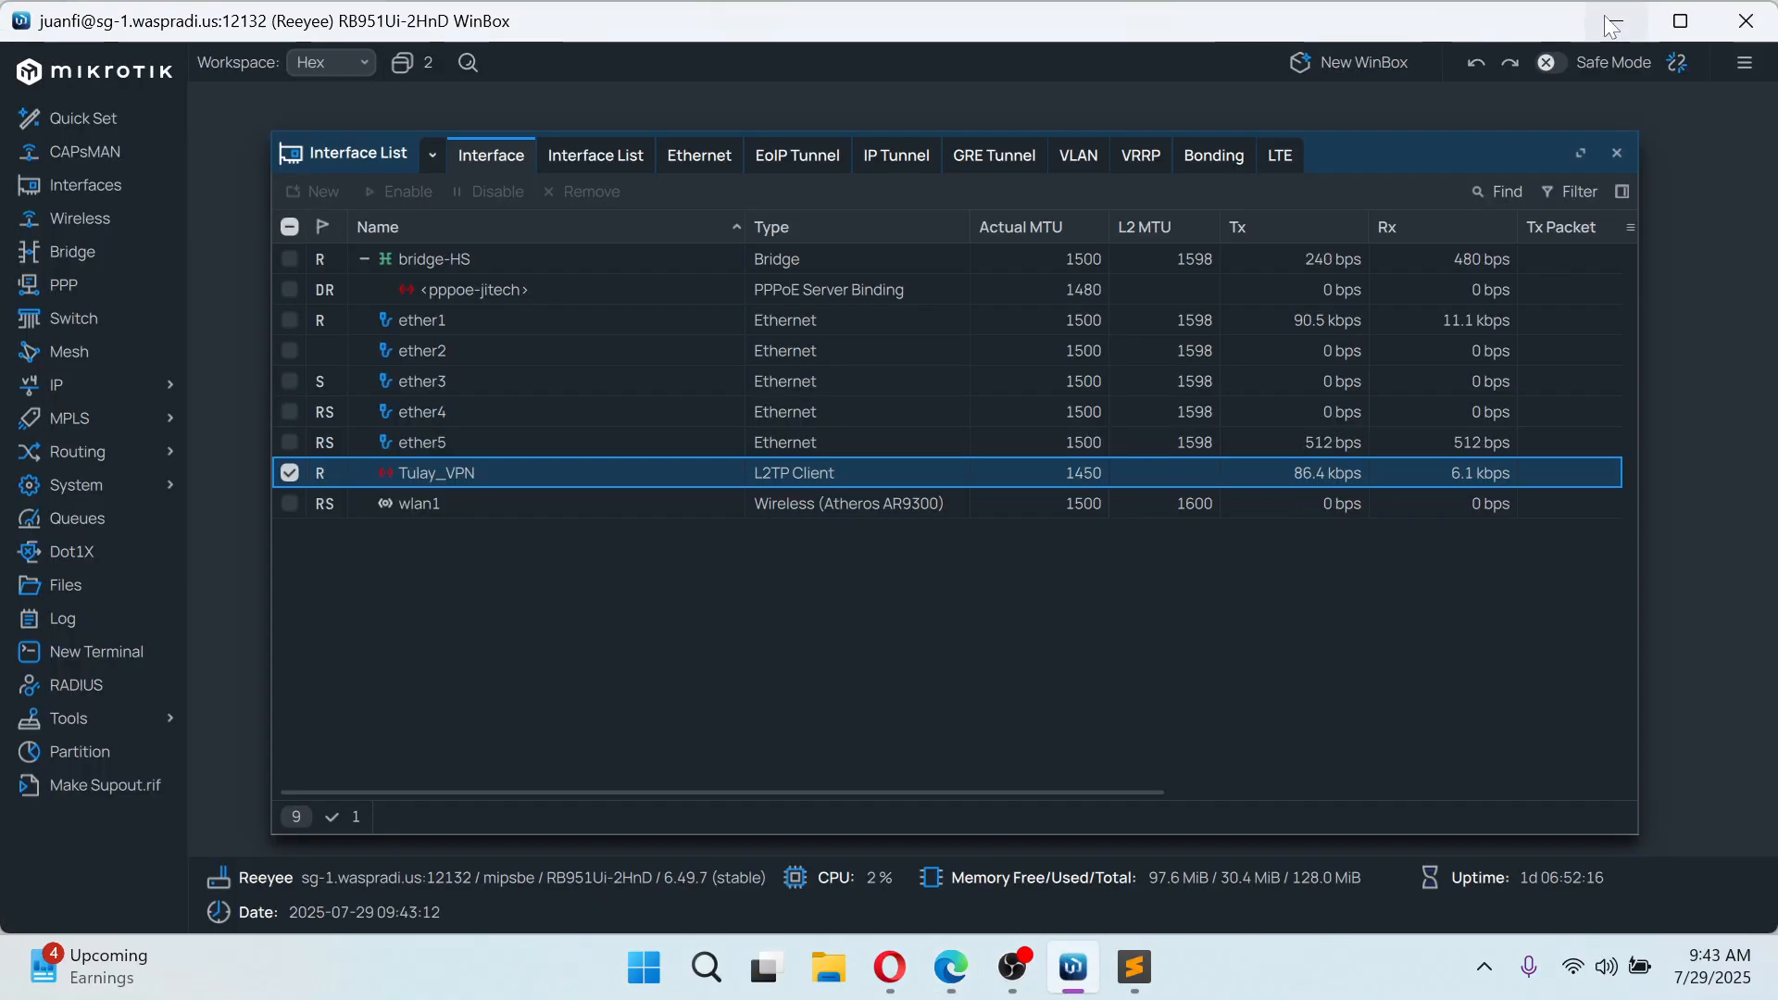
left_click(1013, 967)
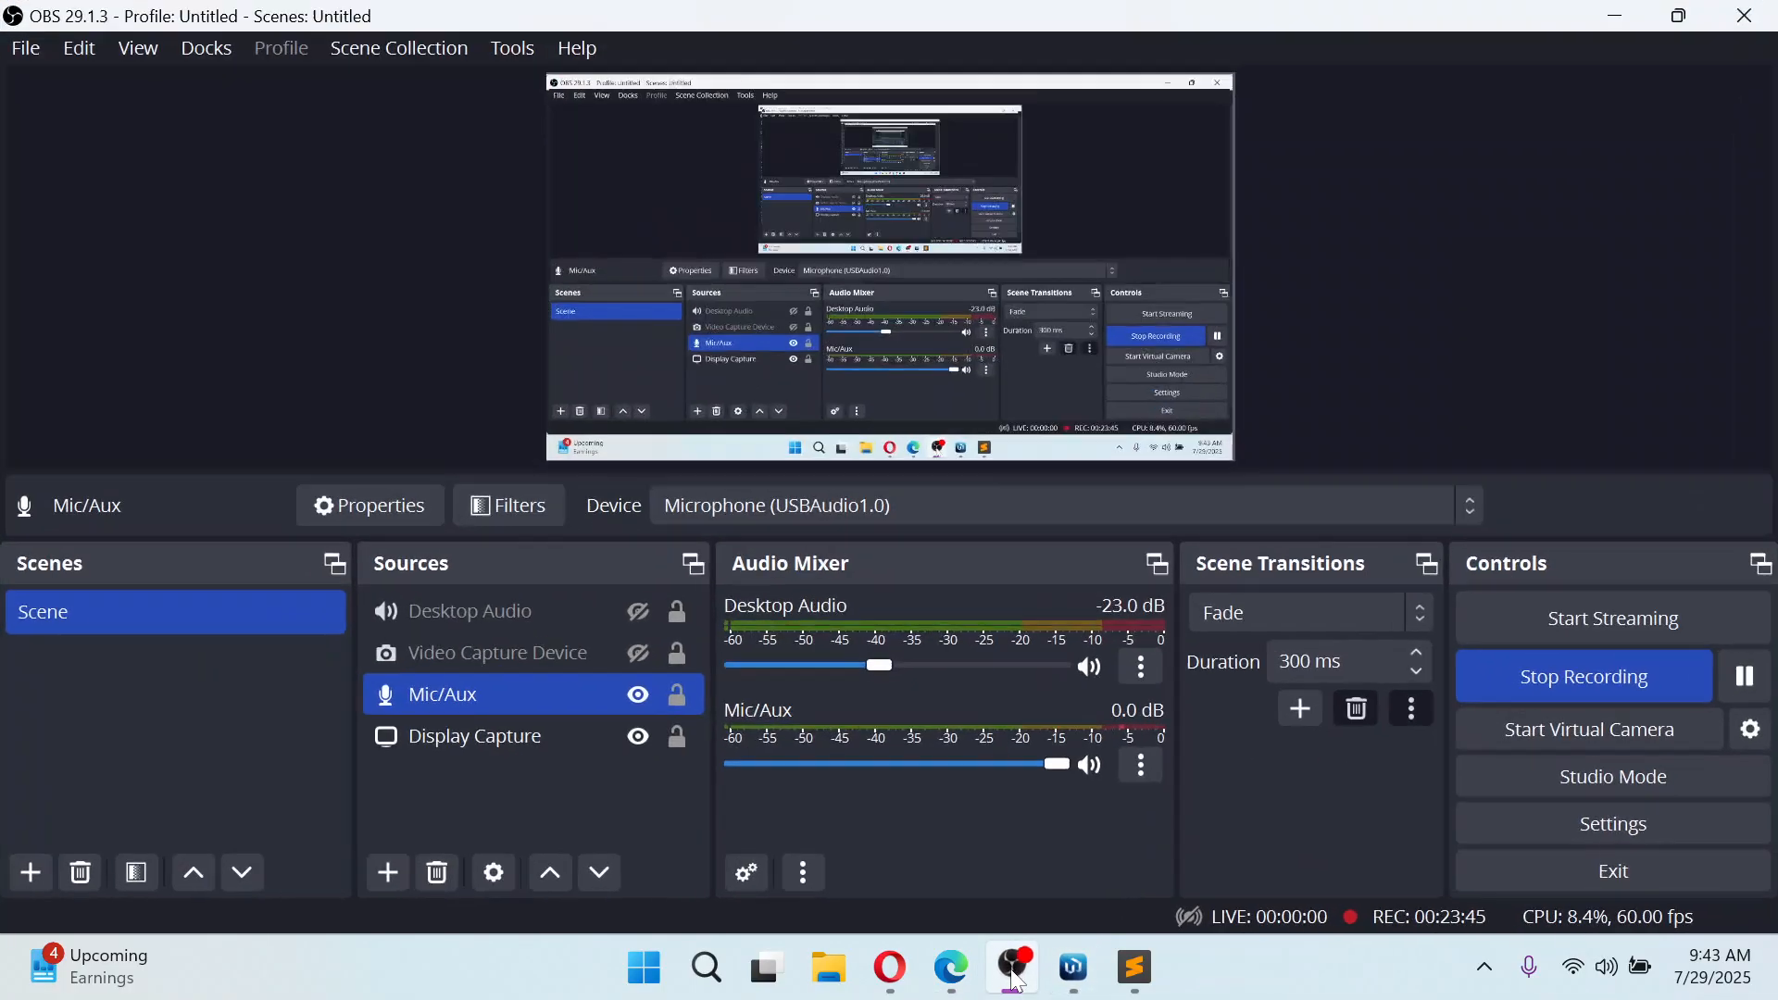